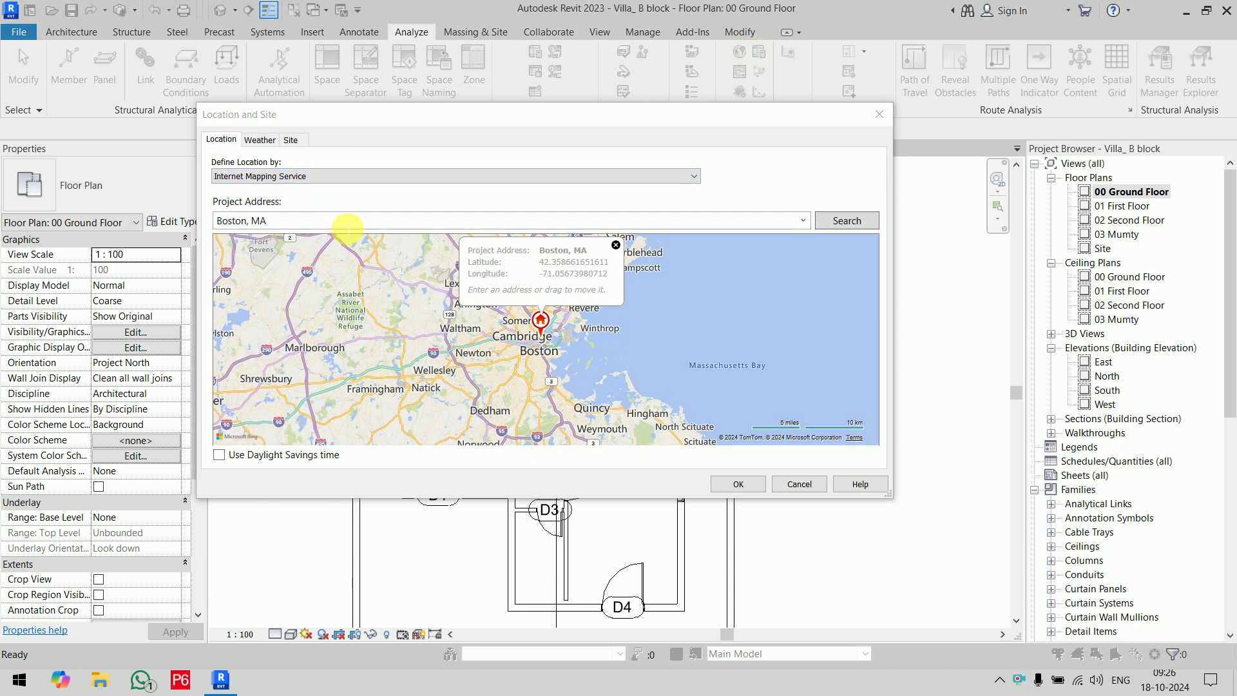
Step: Define the project location from the Default City List as New Delhi, India
click(331, 176)
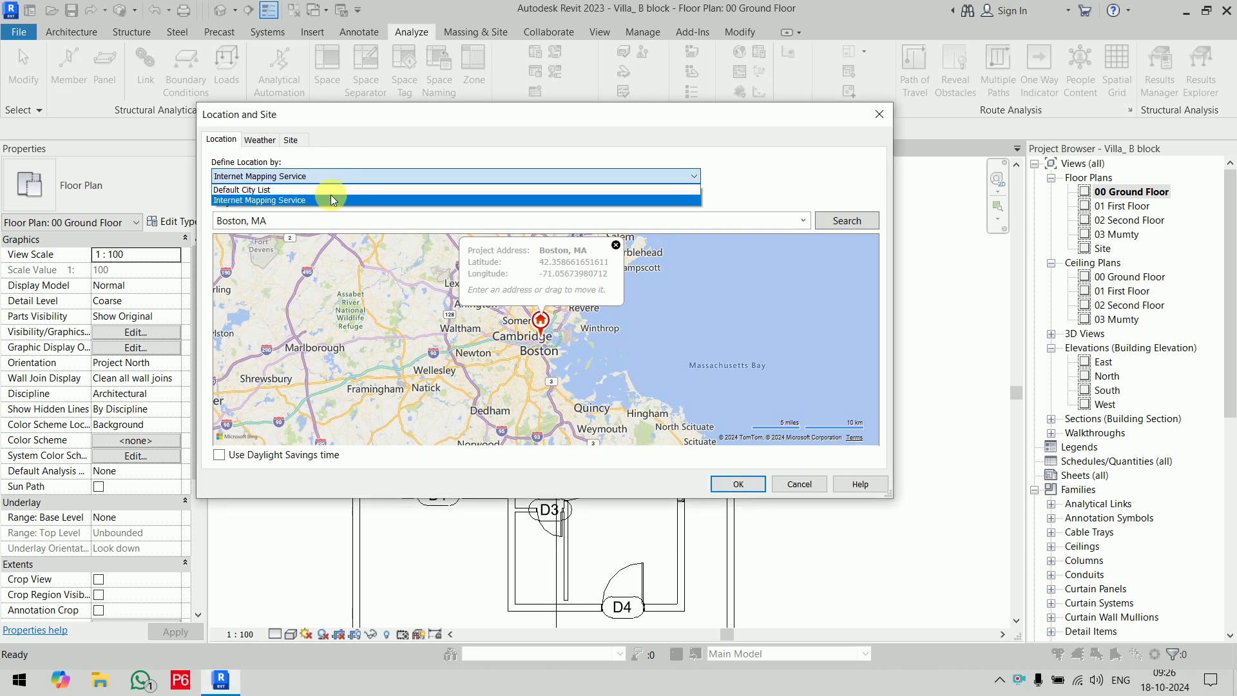
click(331, 191)
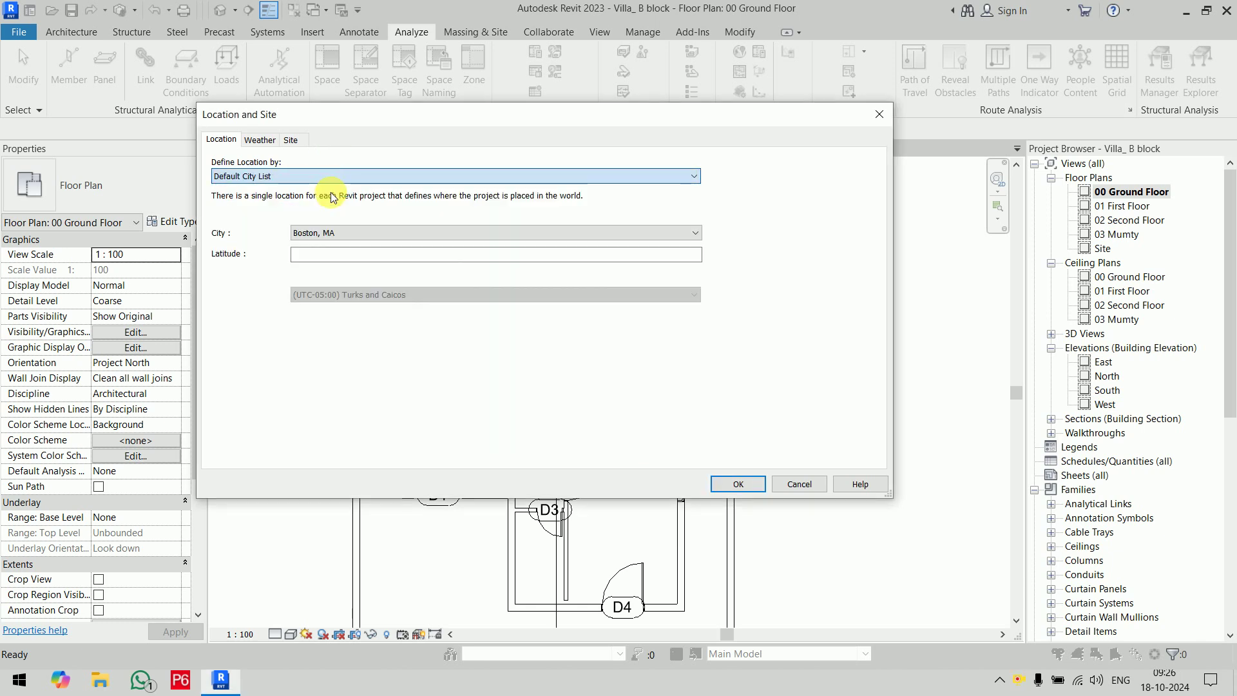
click(349, 233)
mouse_move(694, 277)
mouse_down()
mouse_move(690, 476)
mouse_move(675, 438)
mouse_up()
scroll(453, 361, up, 2)
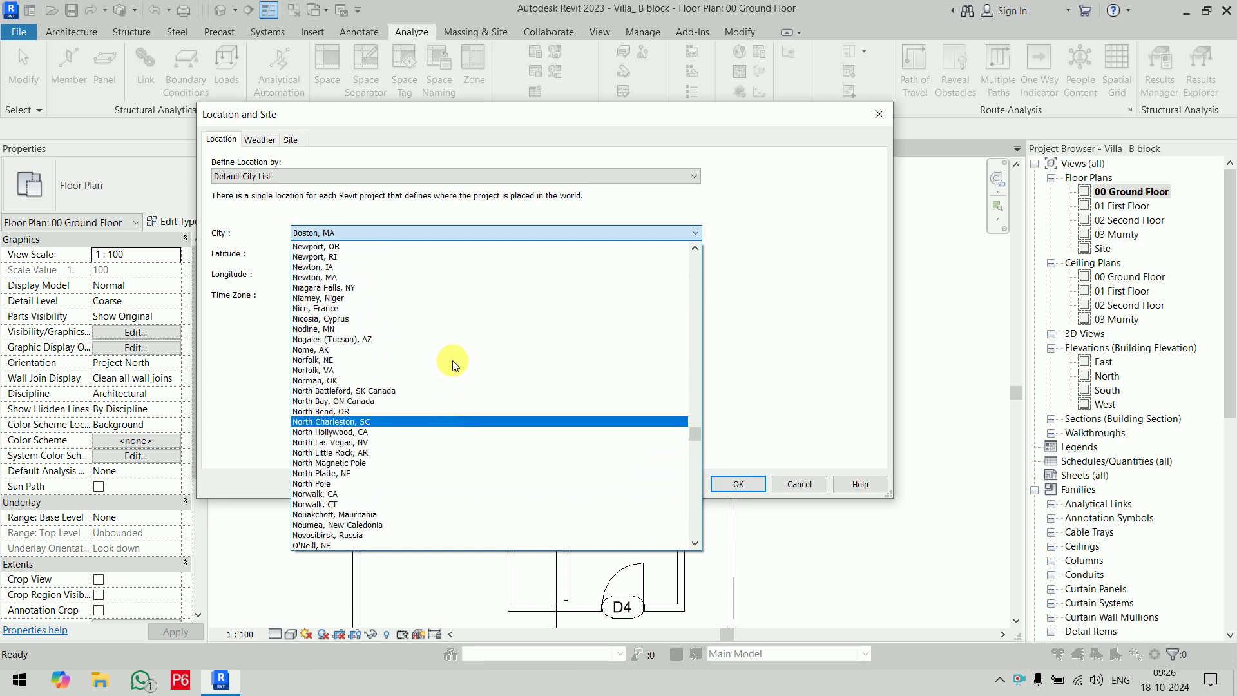
scroll(411, 276, up, 1)
scroll(411, 276, up, 1)
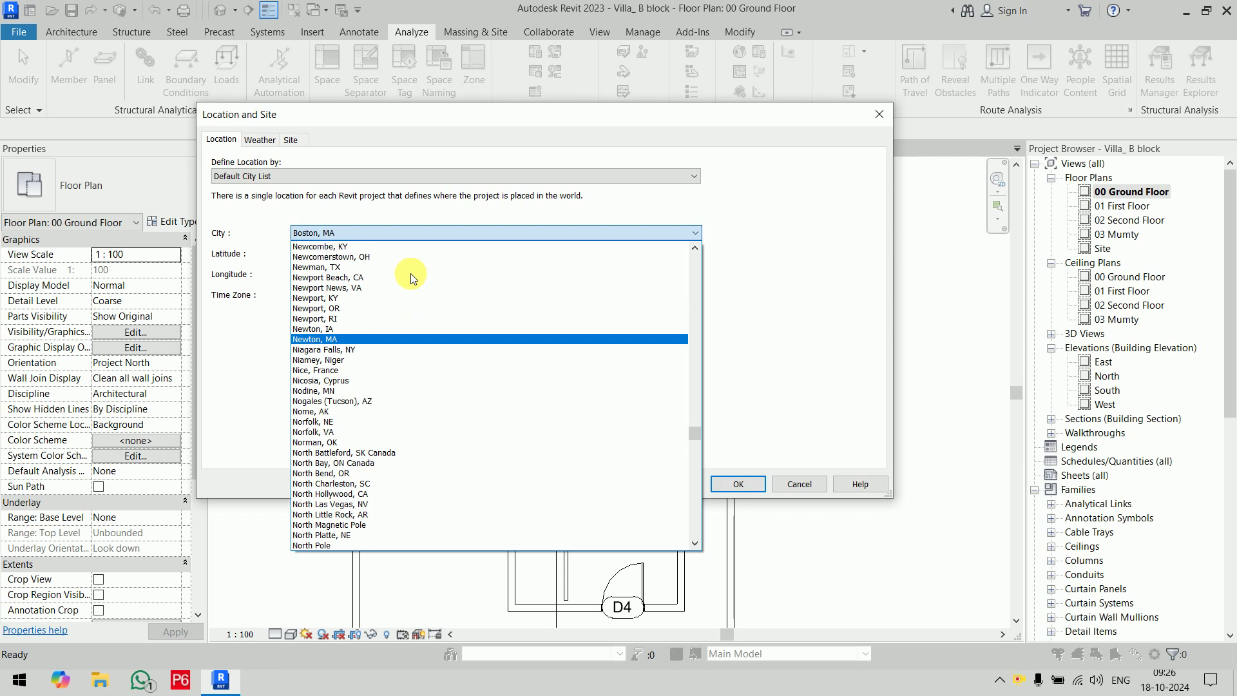
scroll(411, 276, up, 2)
scroll(411, 276, up, 1)
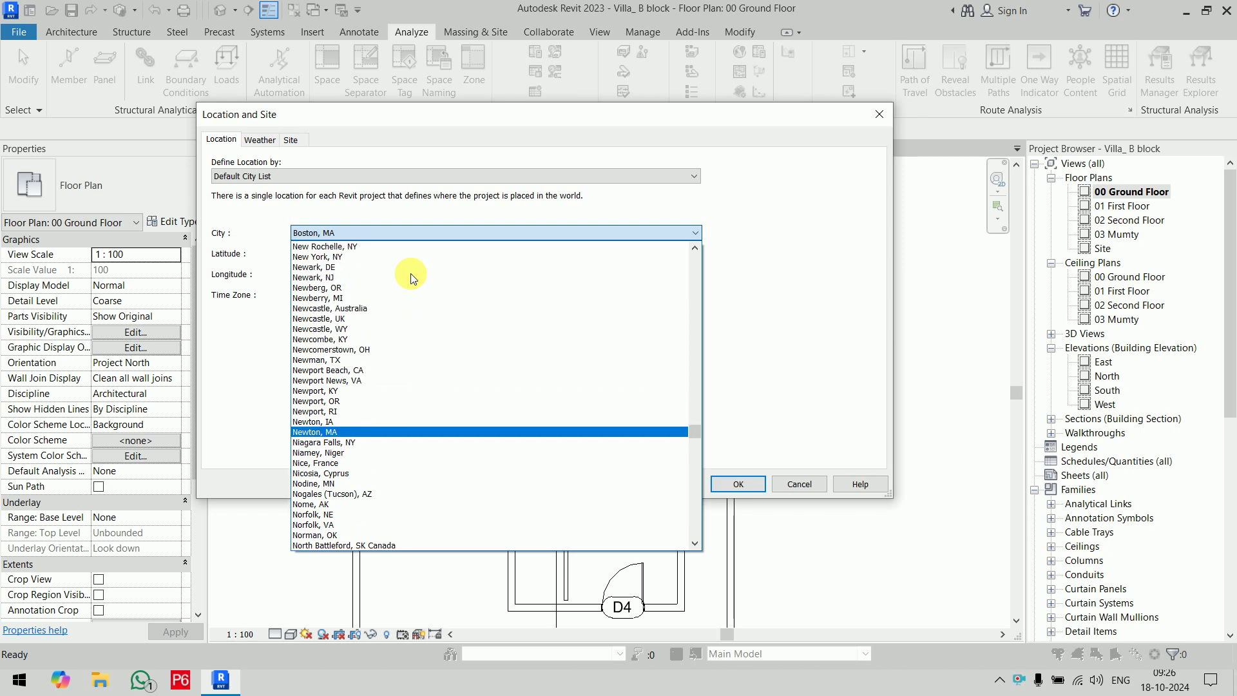
scroll(411, 273, up, 1)
scroll(411, 273, up, 1)
scroll(411, 274, up, 1)
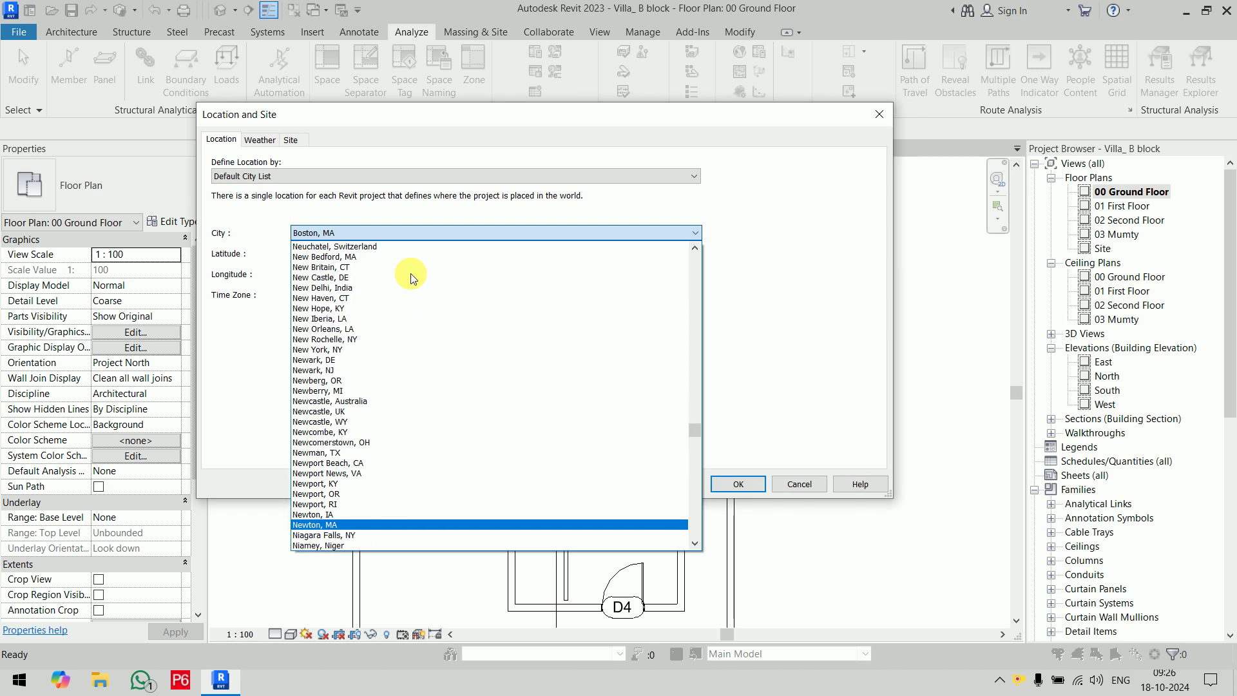
click(397, 287)
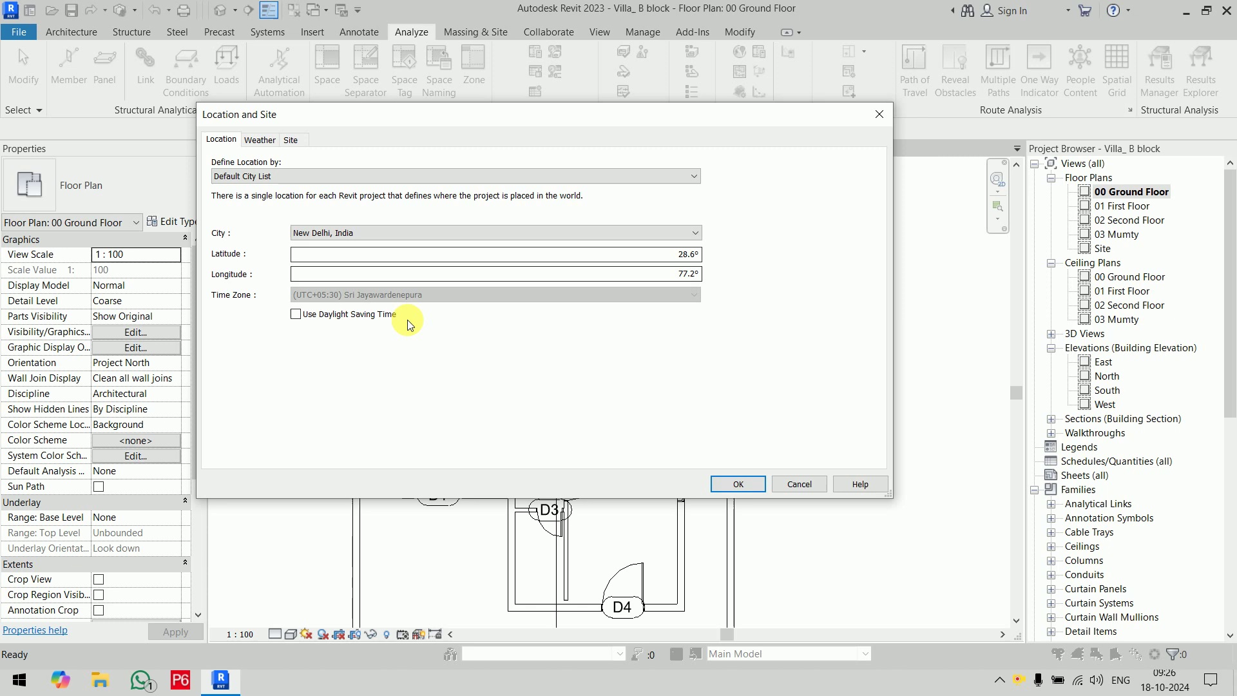
Step: Review the Delhi weather data and the project site, then confirm the location
click(258, 139)
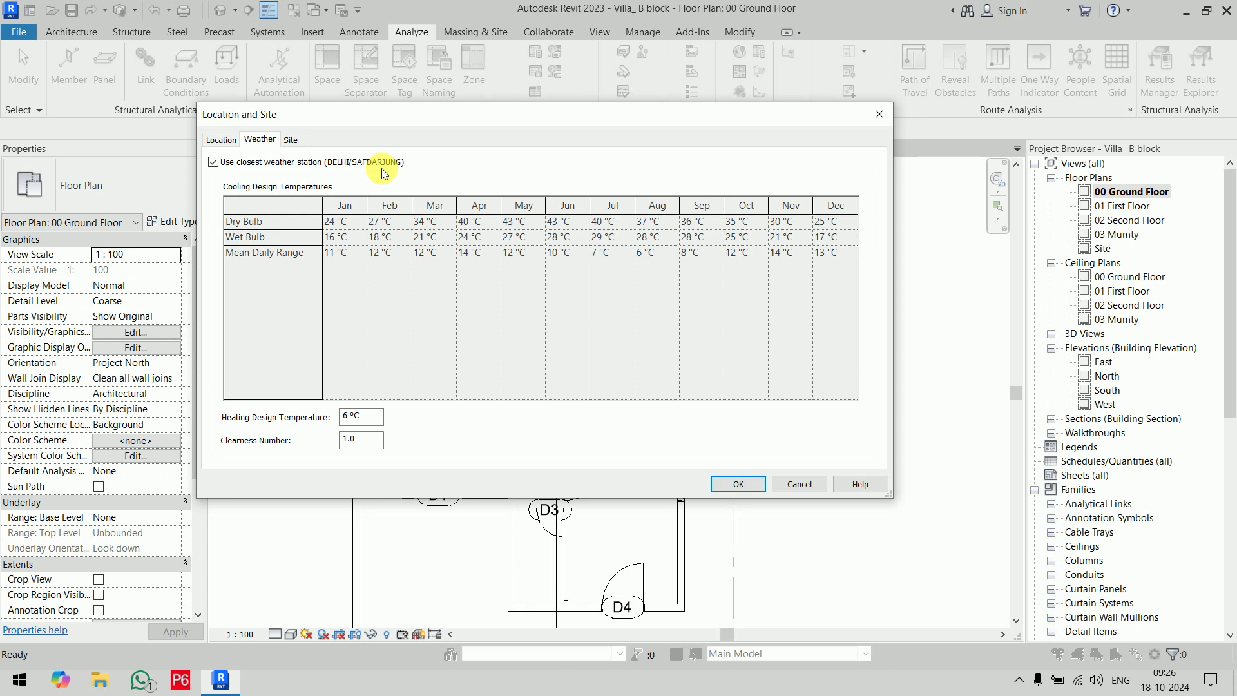
click(300, 140)
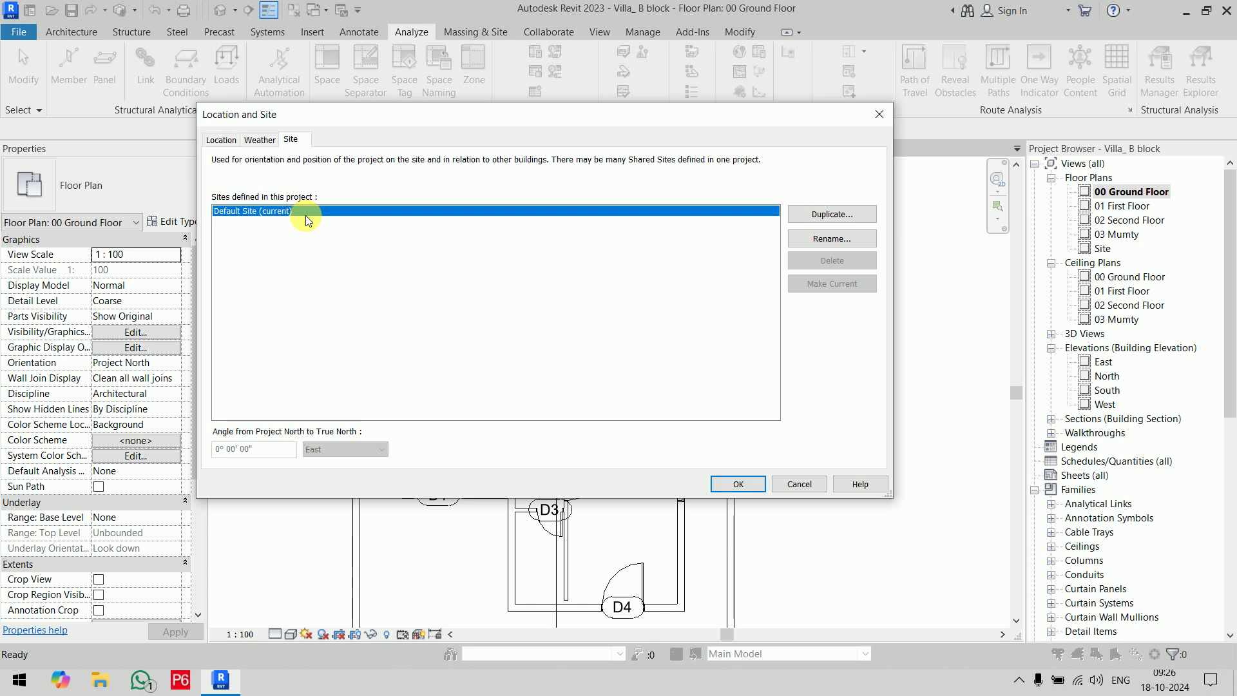
click(737, 484)
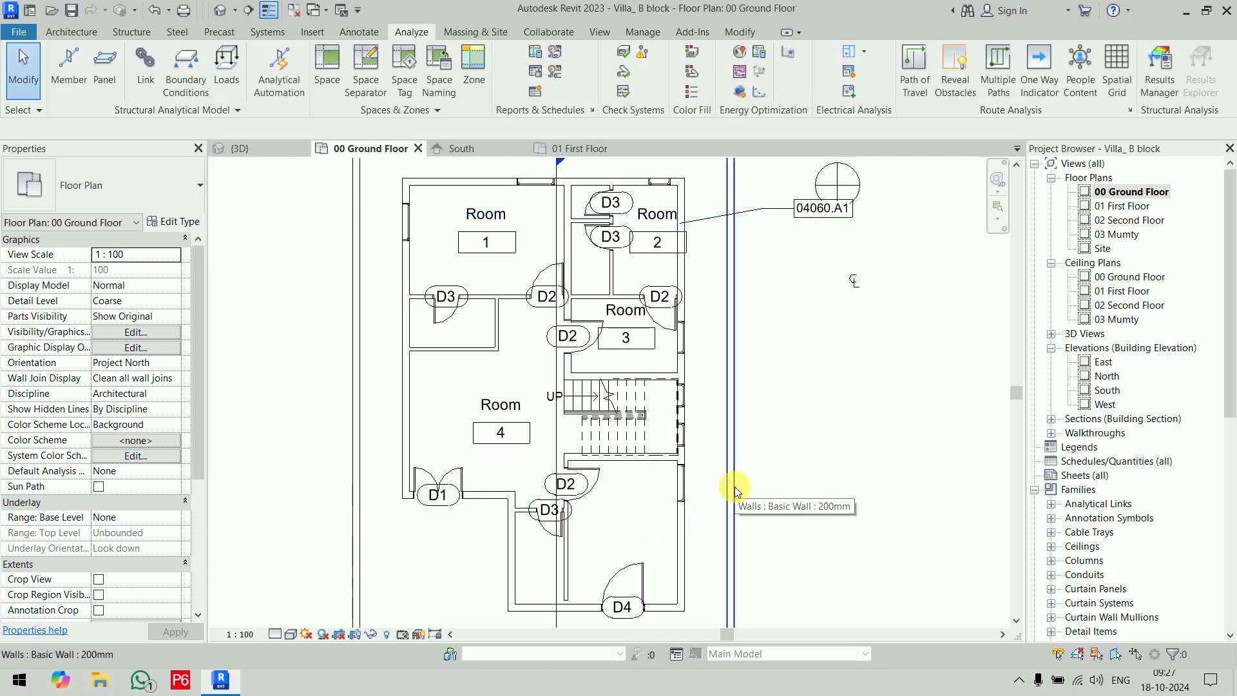
Step: Switch to the {3D} view and orbit to an overview of the whole villa
click(240, 148)
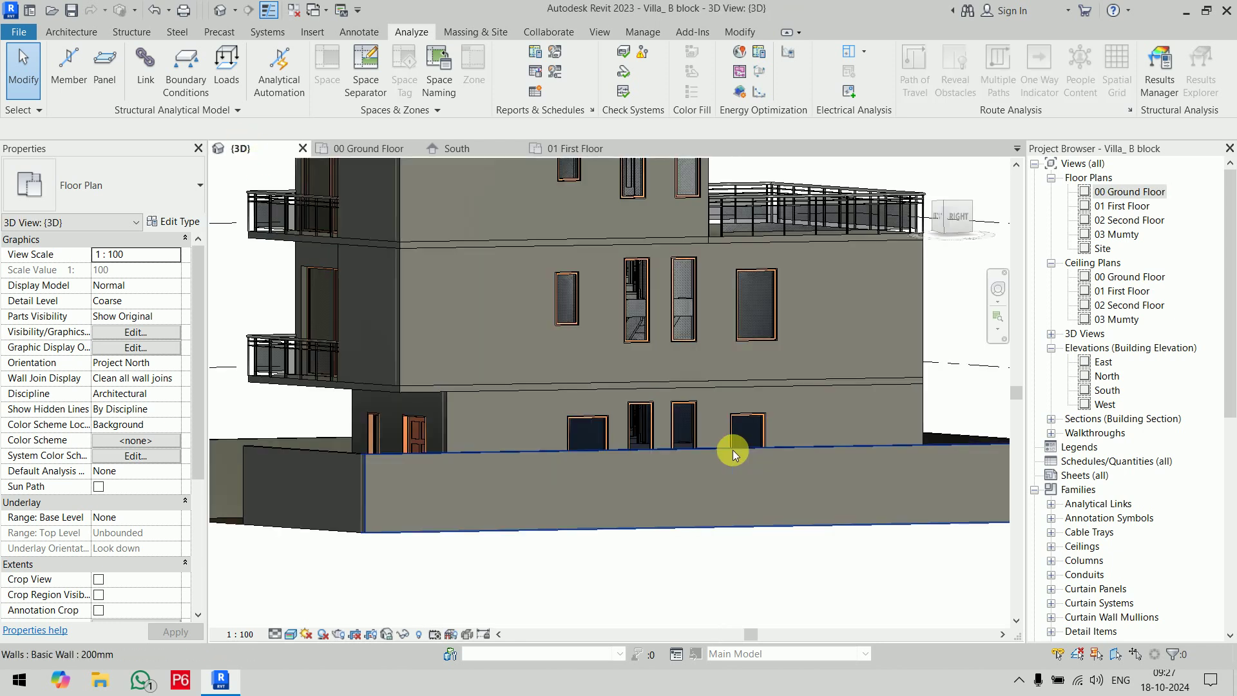
scroll(662, 487, down, 6)
mouse_move(662, 487)
shift+middle_down()
mouse_move(806, 533)
mouse_move(797, 541)
mouse_move(782, 524)
shift+middle_up()
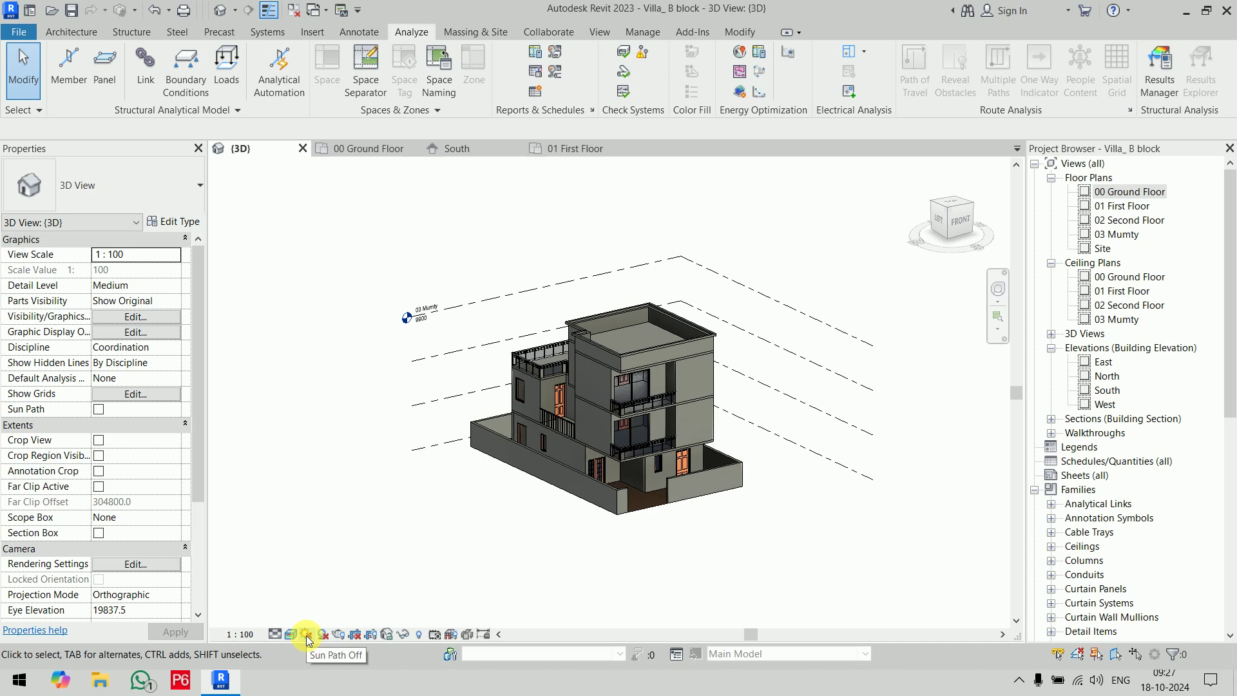
Step: Turn Sun Path on with the current settings and orbit to another angle
click(307, 636)
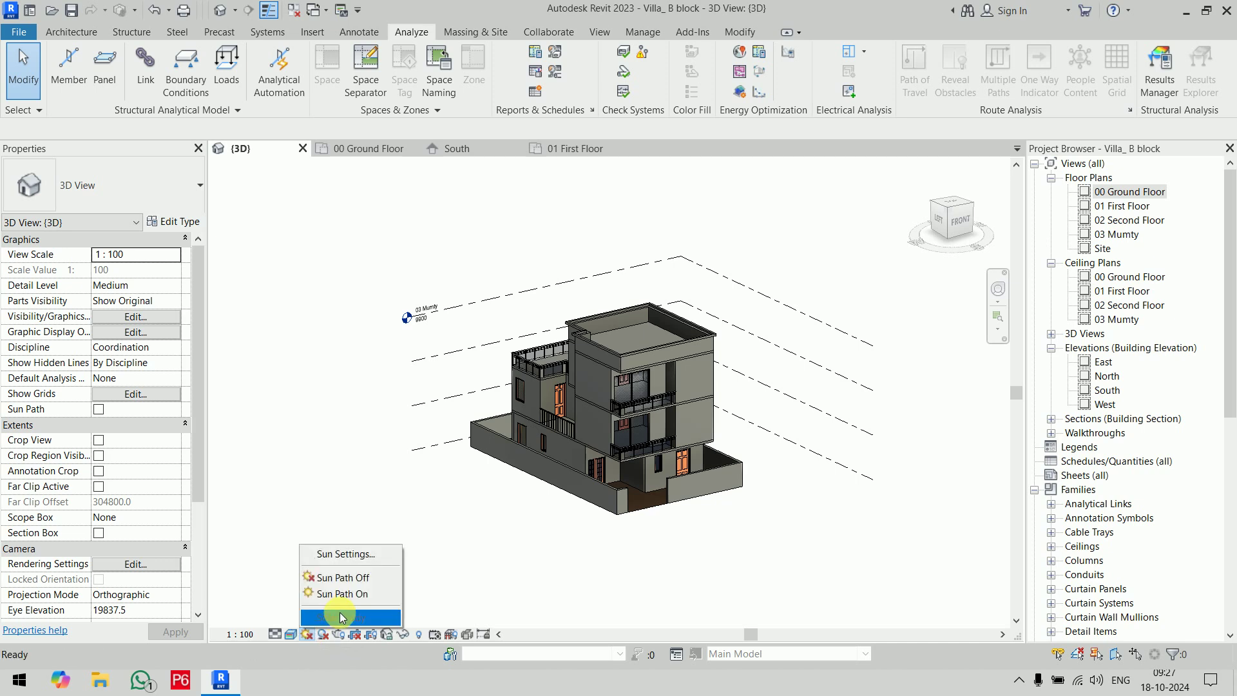
click(350, 596)
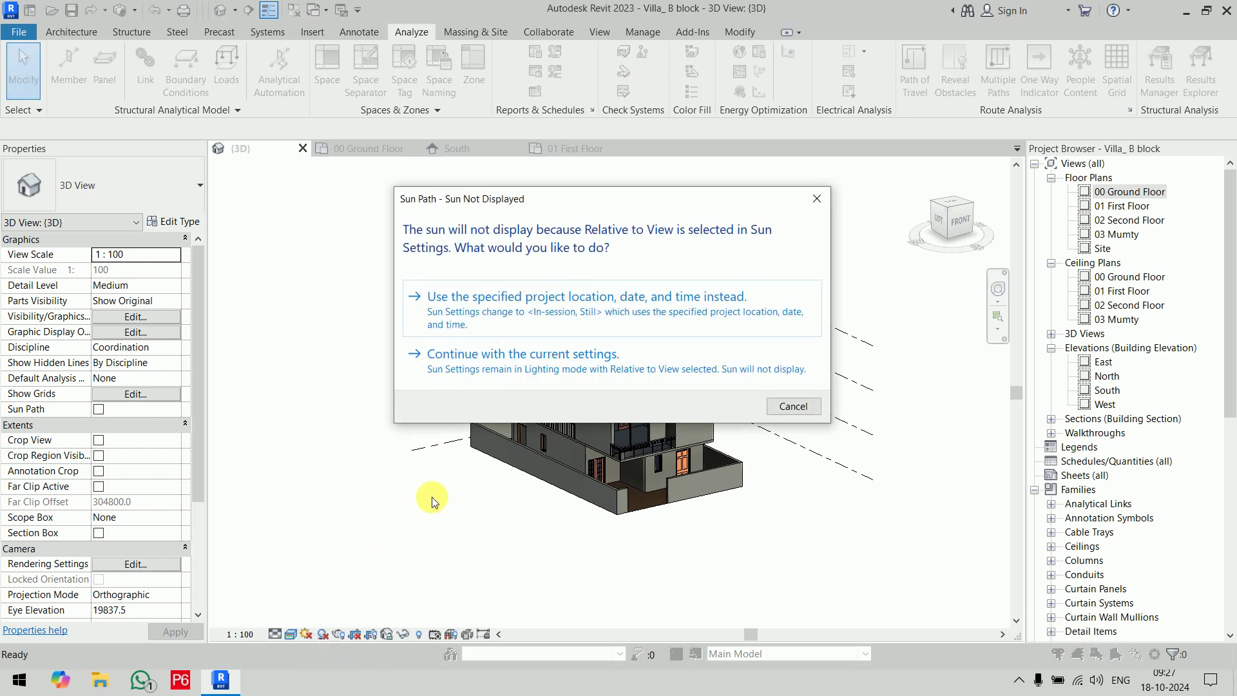
click(516, 372)
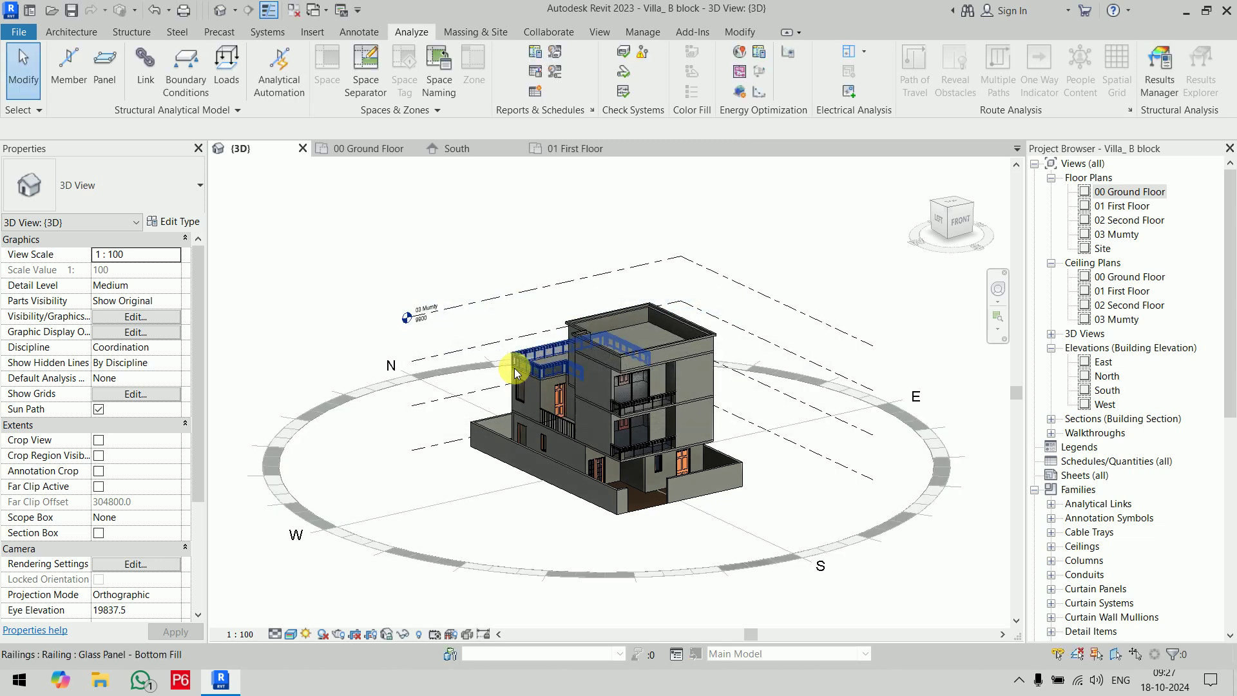
shift+middle_drag(933, 582, 865, 592)
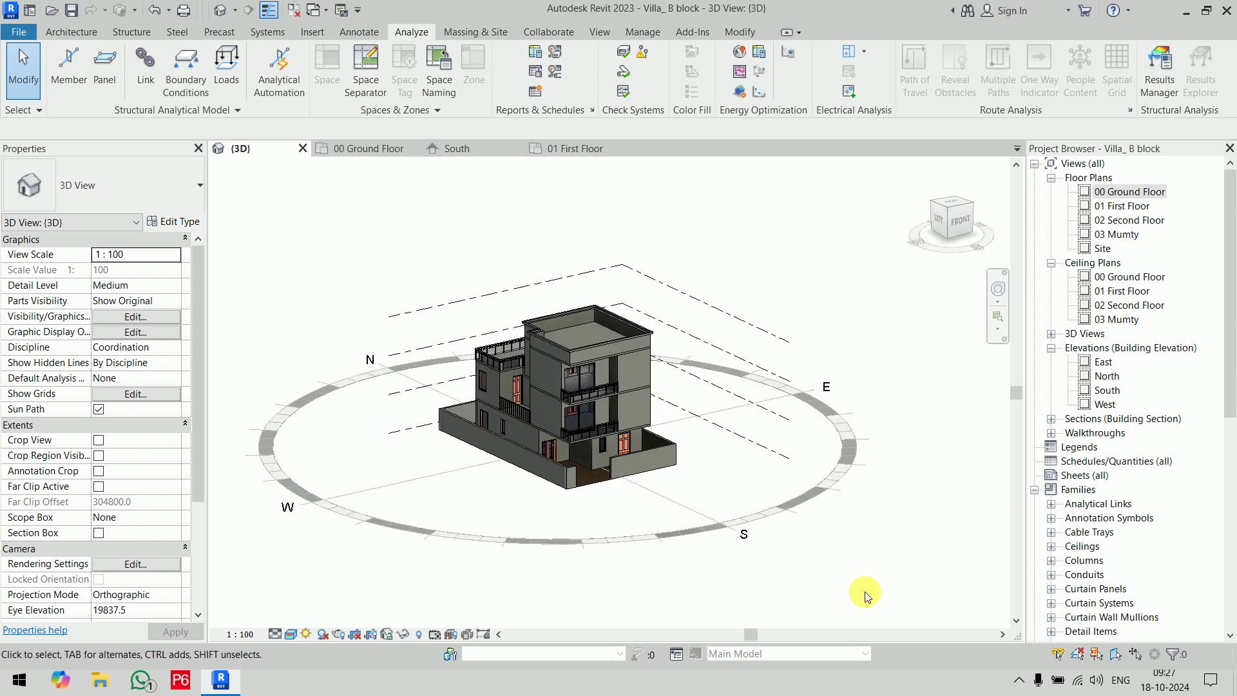
click(306, 634)
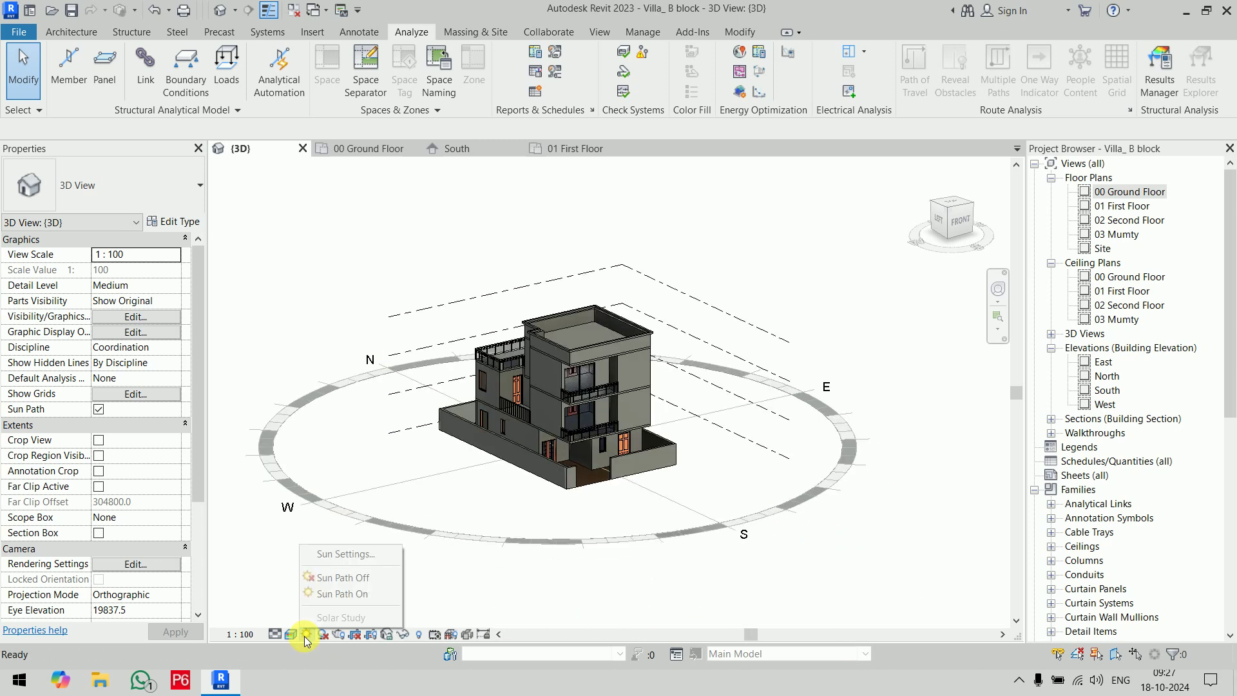
Step: Set a Still solar study for 17-10-2024 at 13:00 and apply it
click(365, 555)
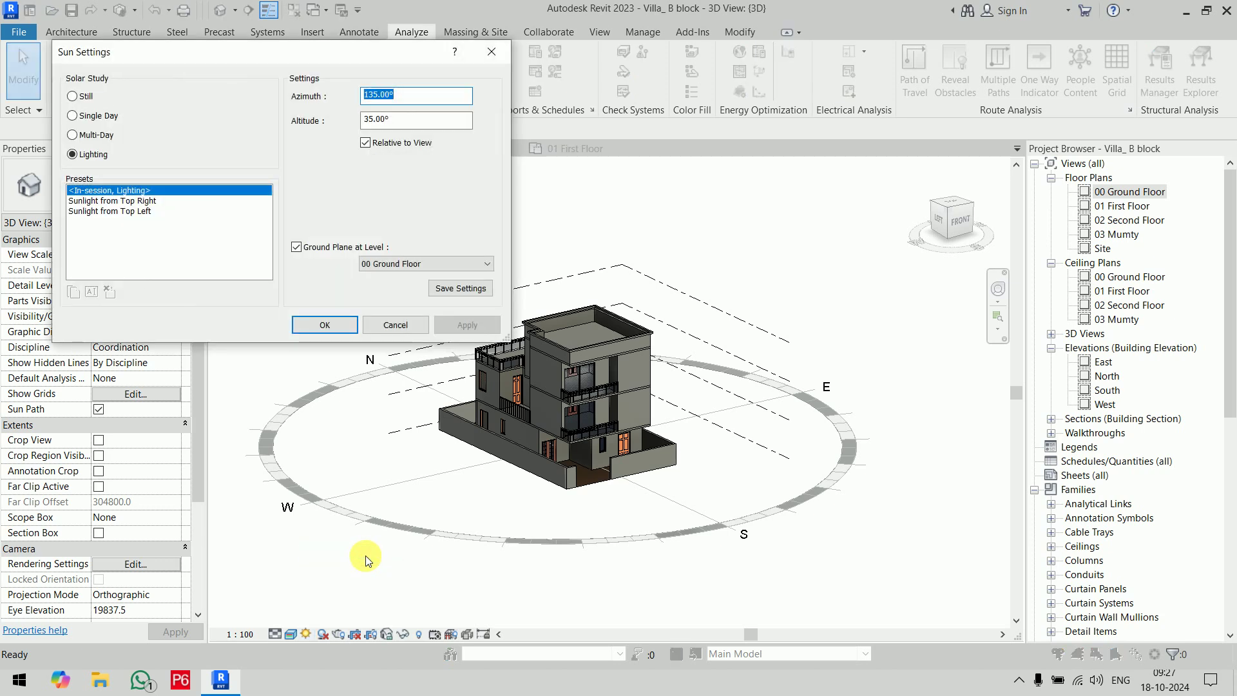
click(82, 96)
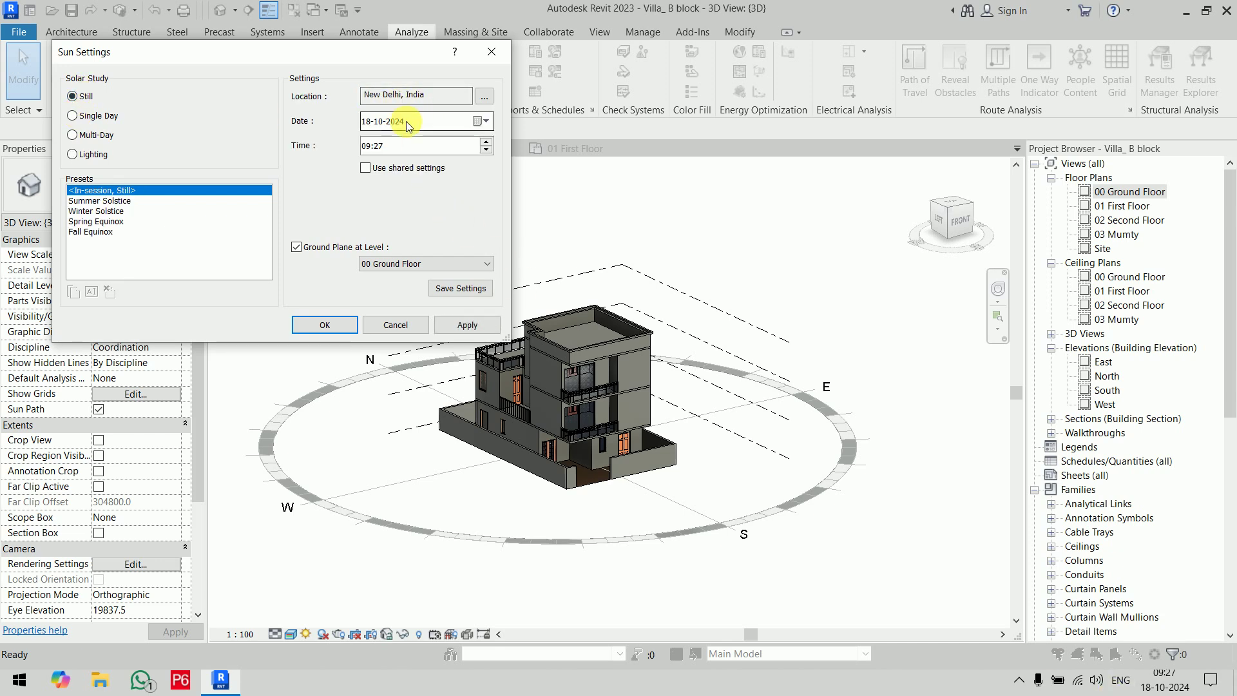
click(485, 122)
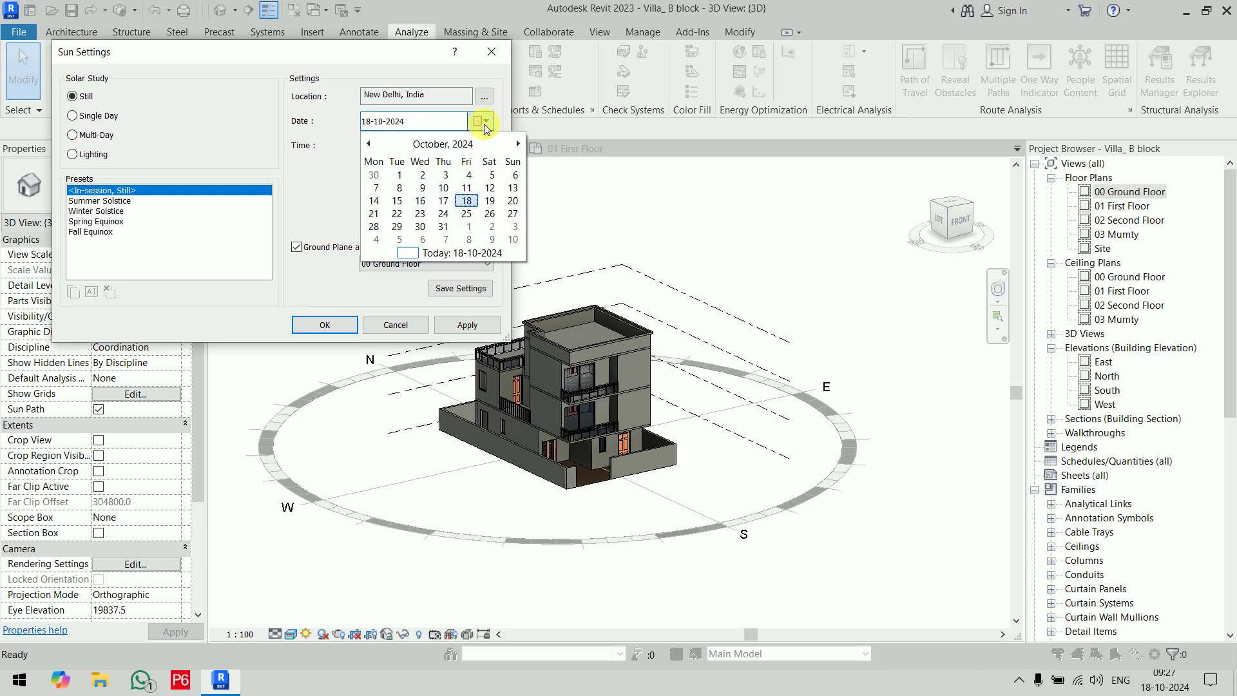
click(443, 200)
click(391, 153)
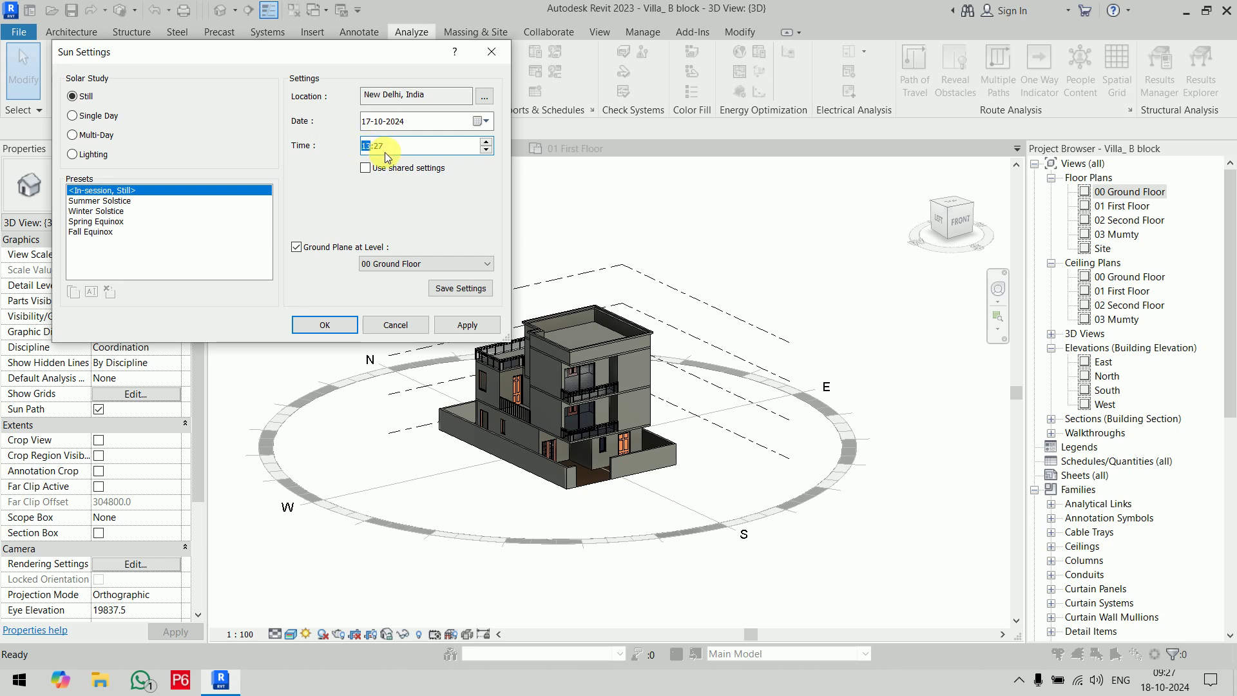
click(385, 153)
text(00)
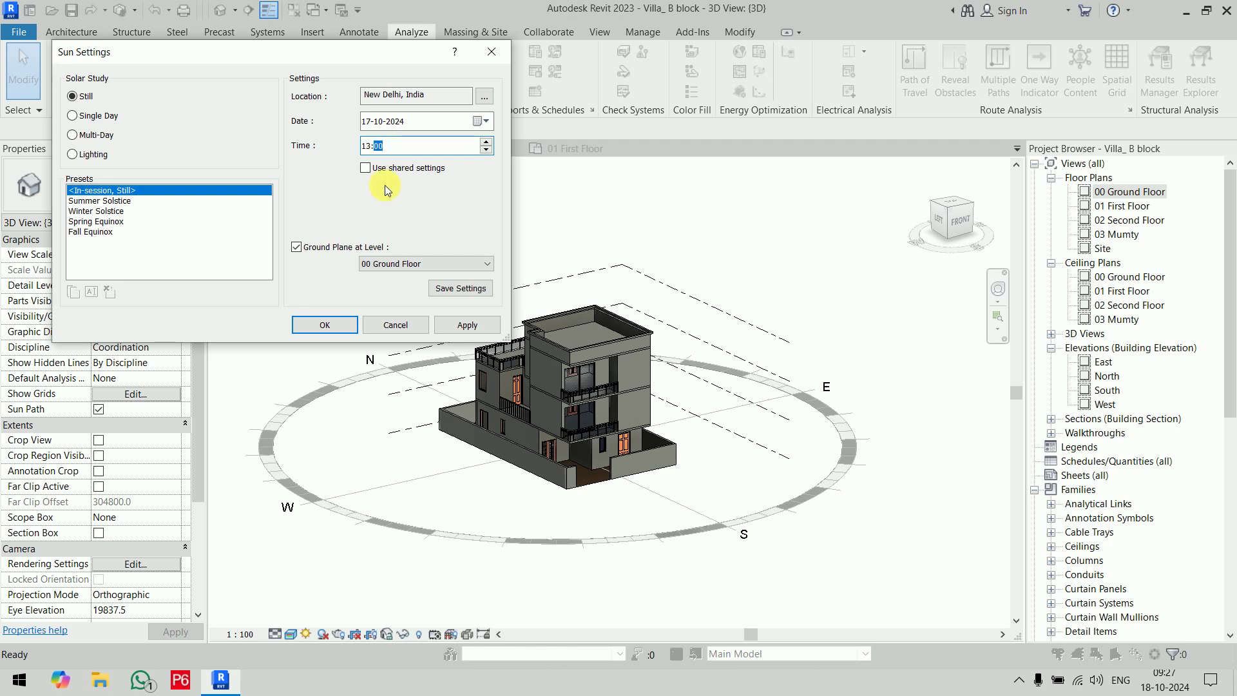
click(458, 326)
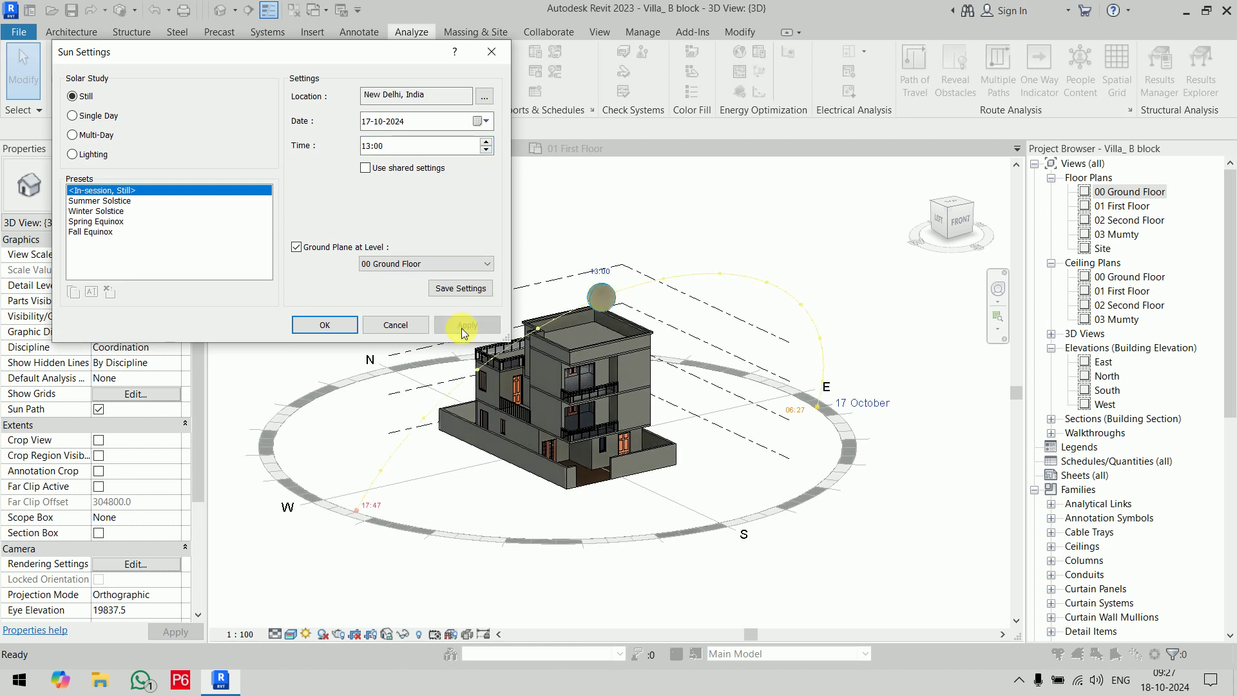
click(324, 324)
Step: Orbit around the villa and turn on cast shadows
shift+middle_drag(780, 329, 470, 415)
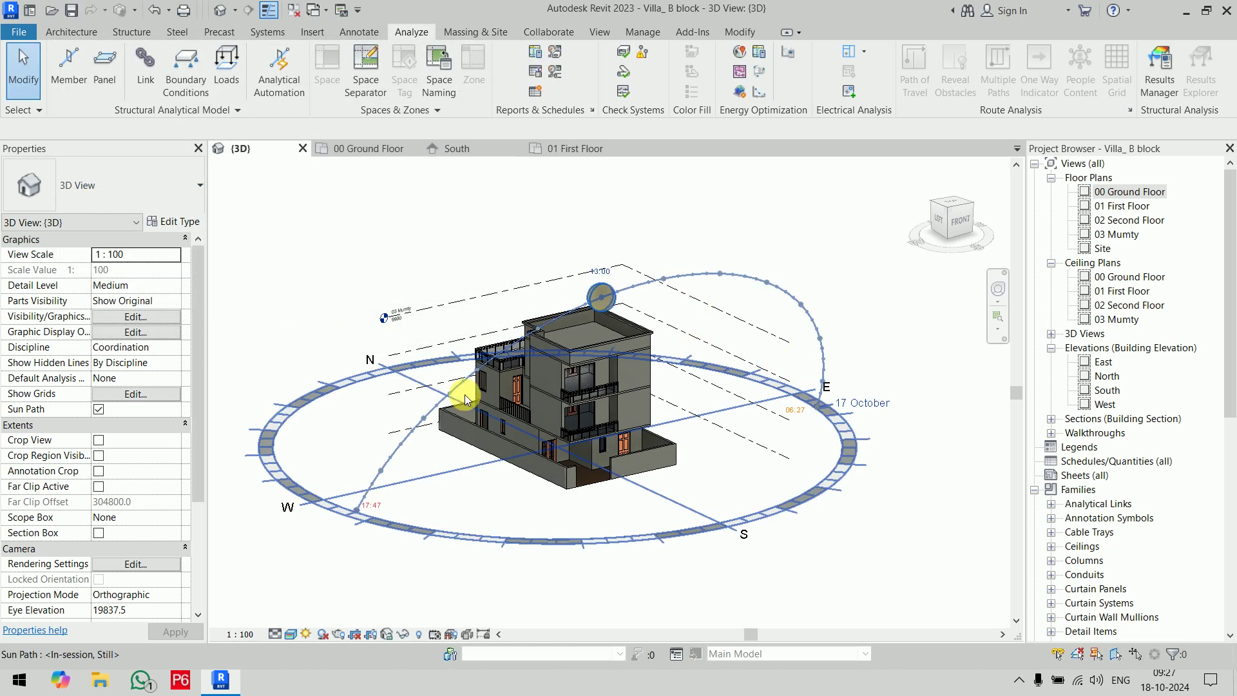
mouse_move(706, 455)
shift+middle_down()
mouse_move(862, 506)
mouse_move(842, 421)
shift+middle_up()
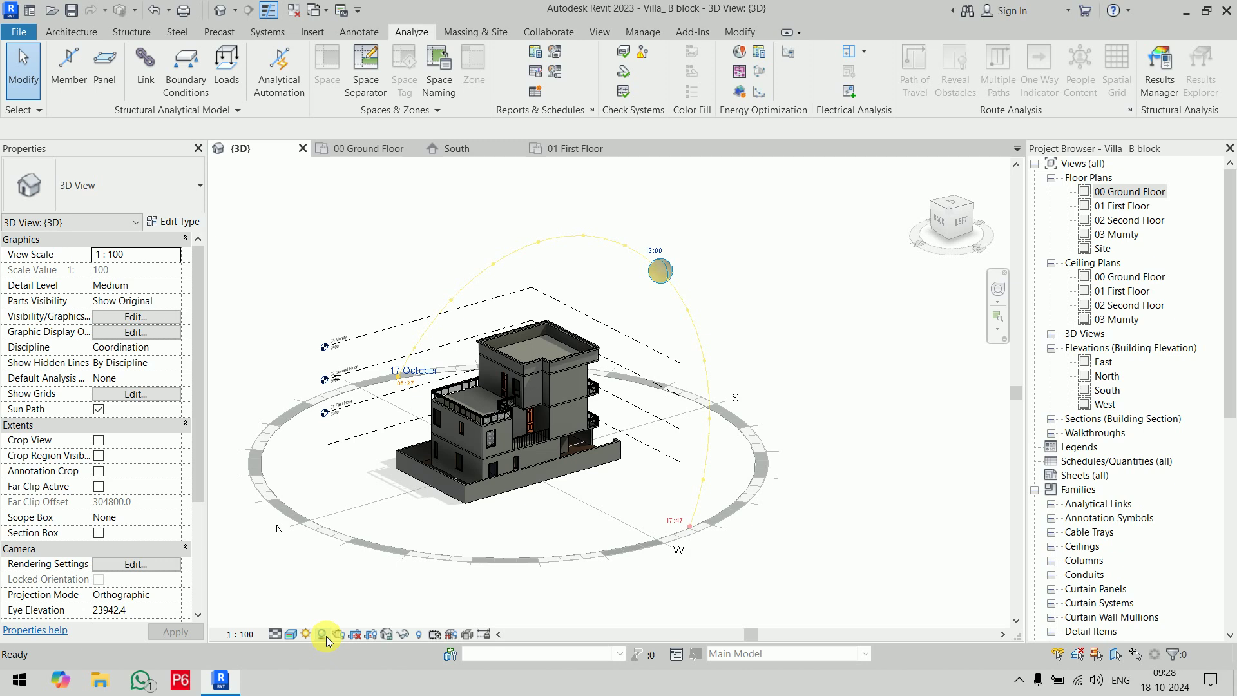
click(322, 635)
shift+middle_drag(795, 635, 896, 603)
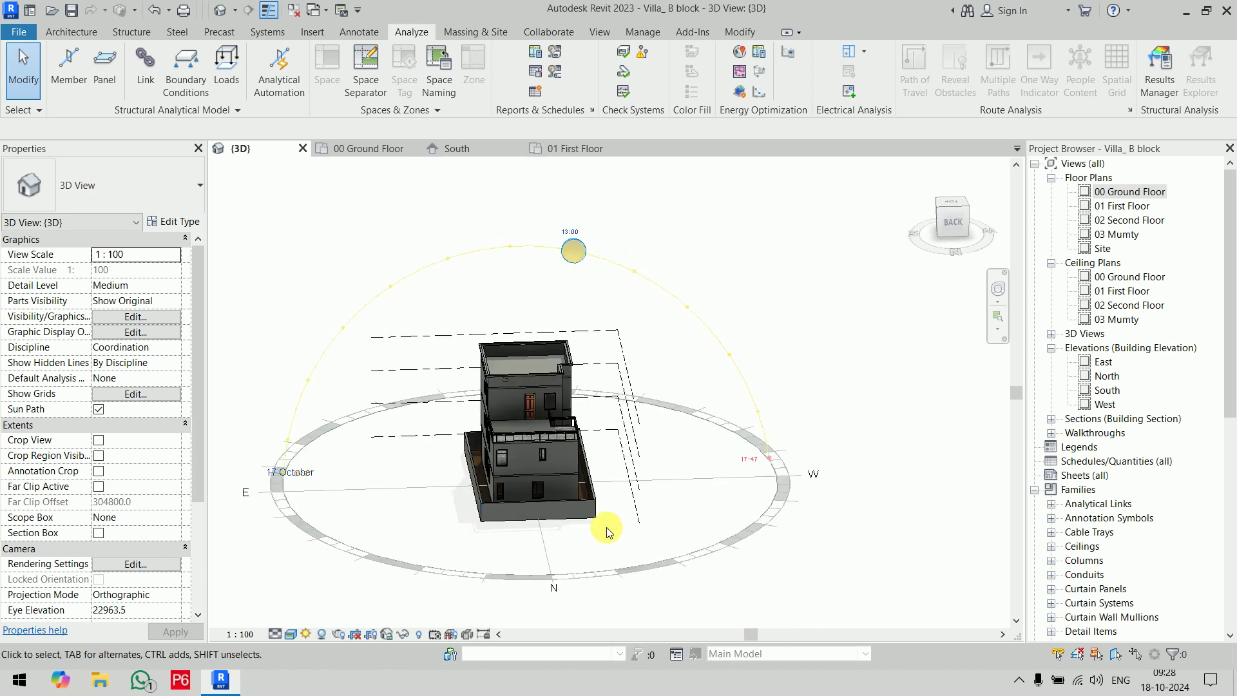
Step: Edit the sun path time label directly, first to 11:00, then to 14:00
click(578, 230)
text(11:00)
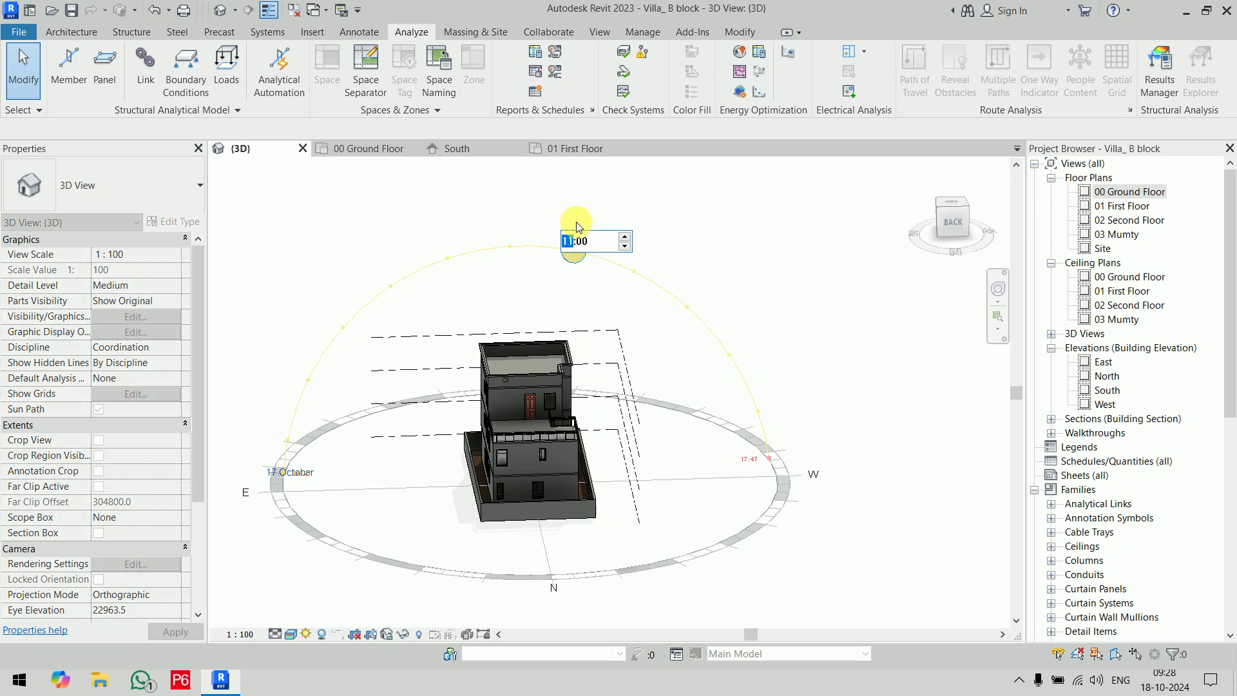
key(Return)
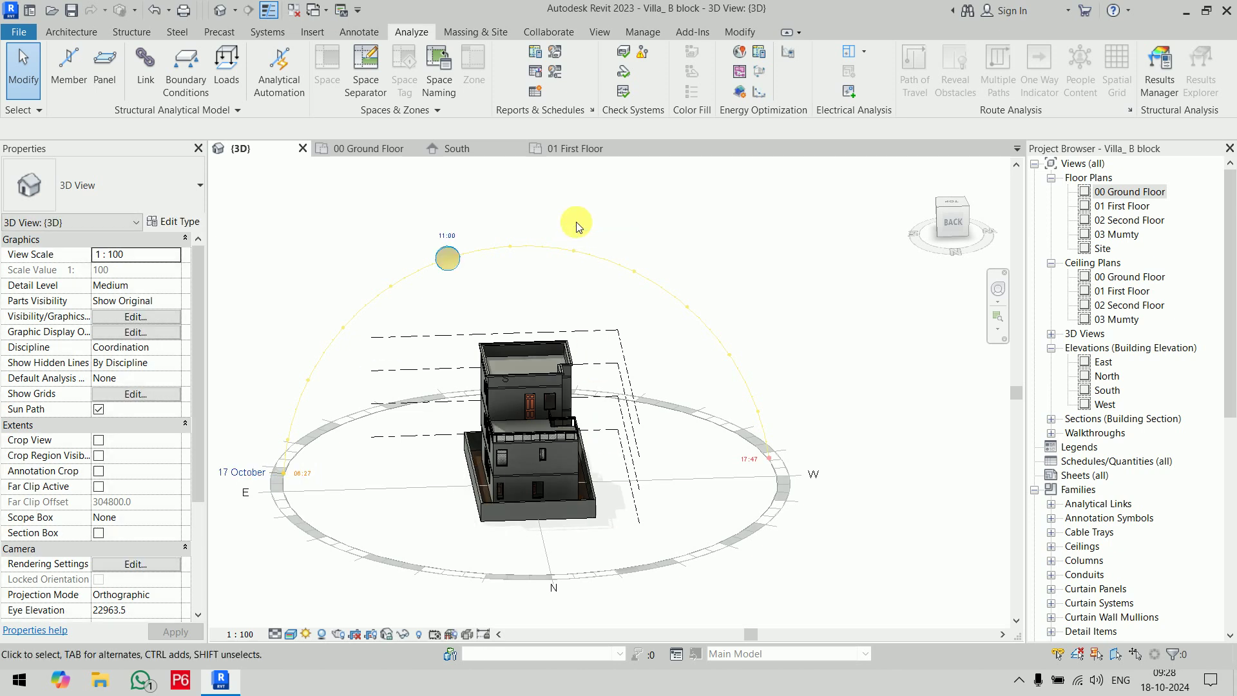
click(451, 237)
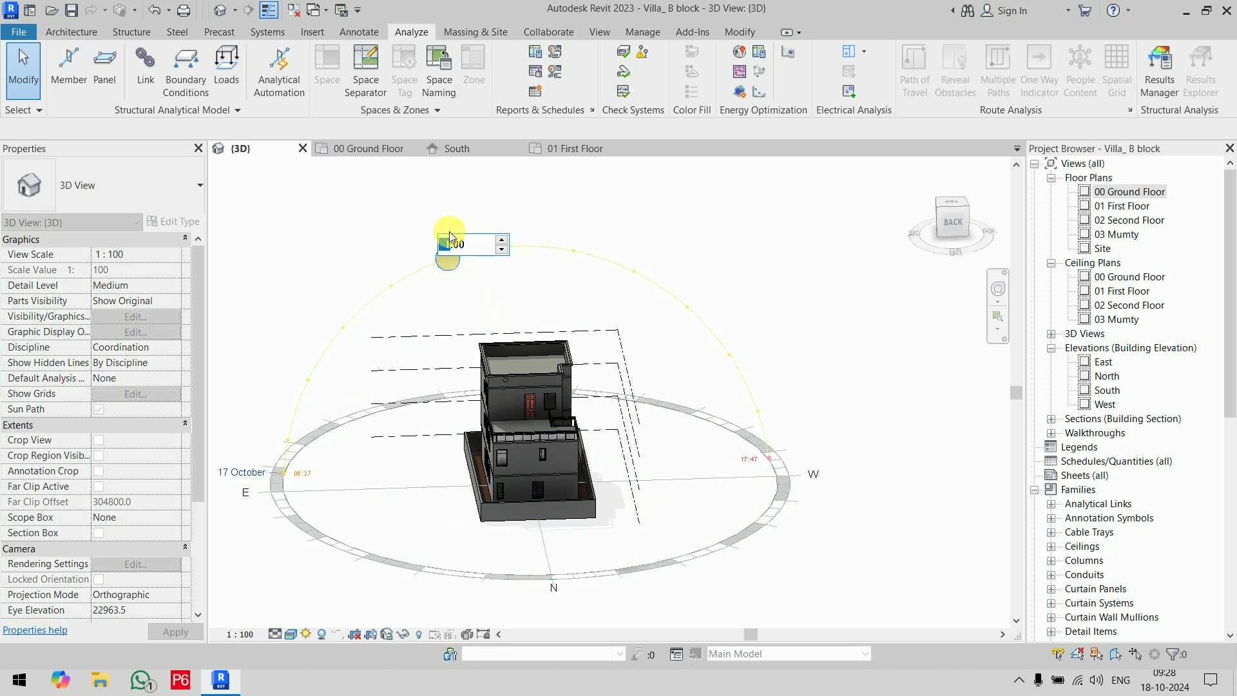
key(Return)
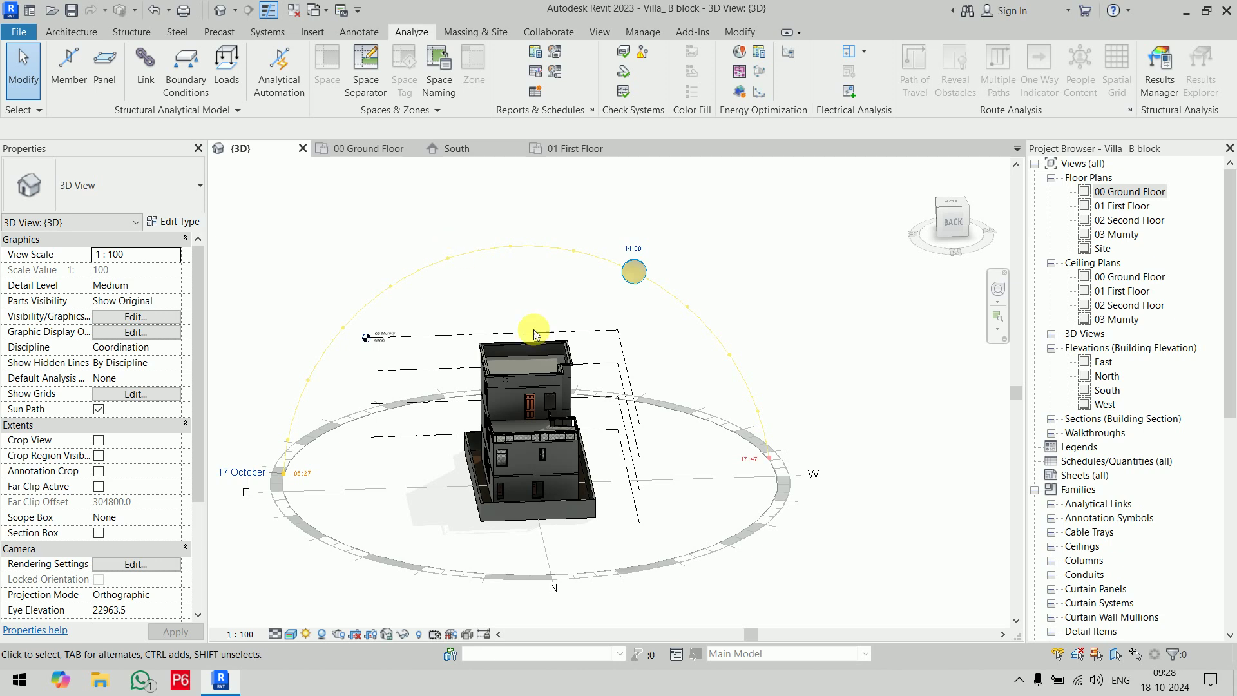
mouse_move(892, 459)
shift+middle_down()
mouse_move(602, 387)
mouse_move(428, 539)
mouse_move(400, 470)
mouse_move(745, 450)
mouse_move(849, 463)
mouse_move(840, 453)
shift+middle_up()
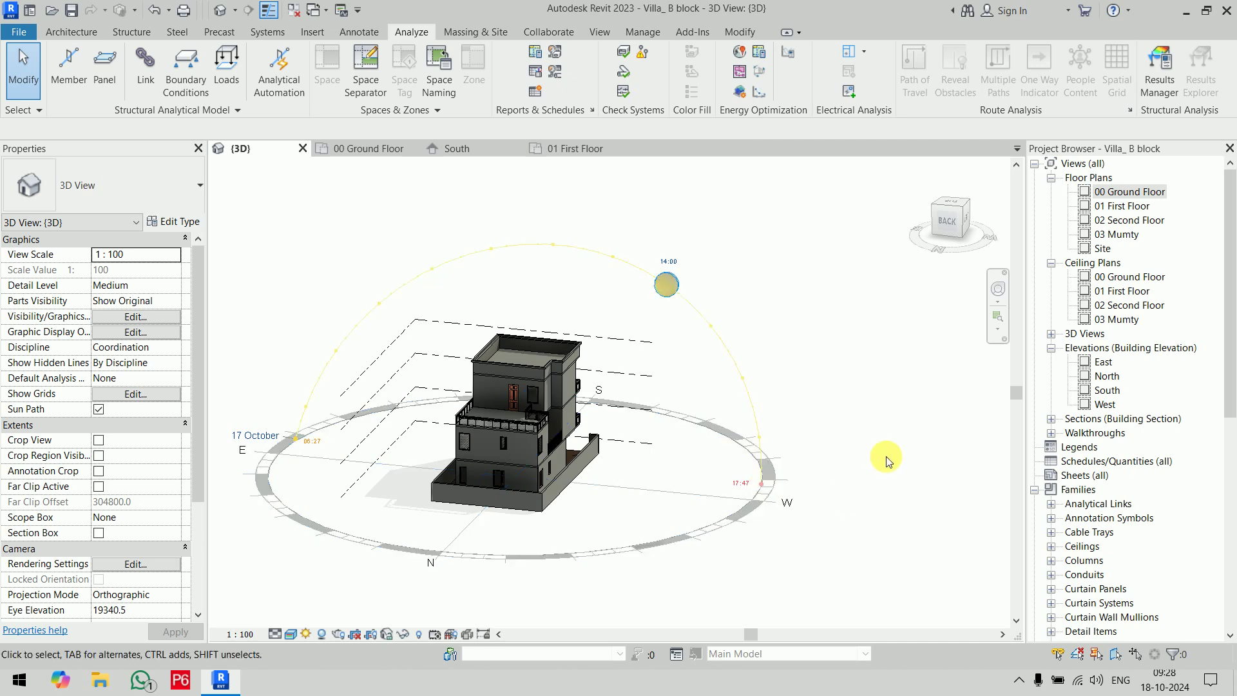
mouse_move(767, 488)
shift+middle_down()
mouse_move(852, 427)
mouse_move(890, 553)
mouse_move(474, 455)
shift+middle_up()
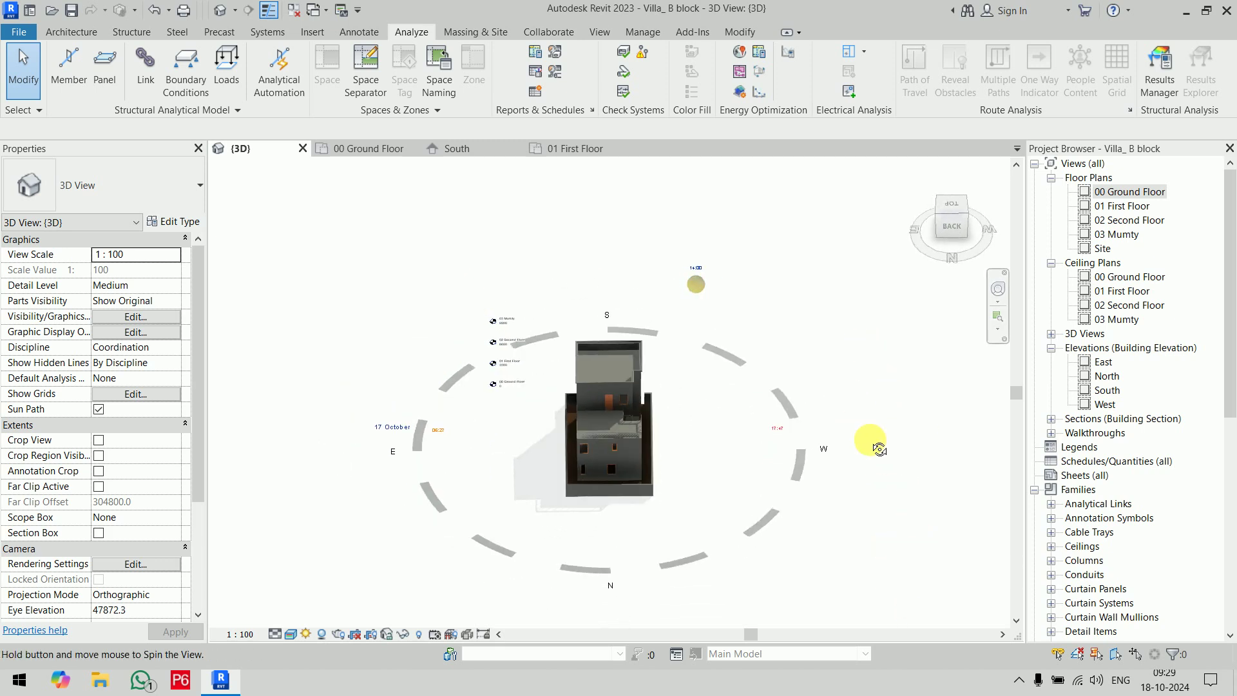
scroll(801, 538, up, 3)
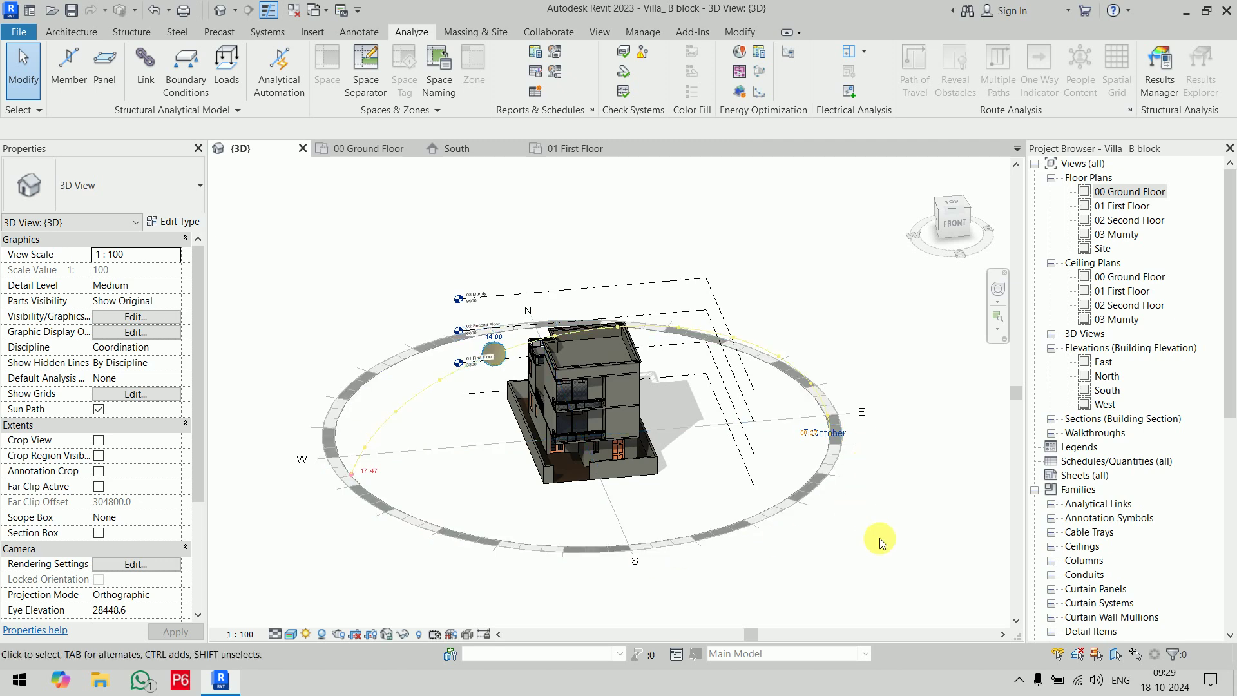
shift+middle_drag(658, 538, 729, 337)
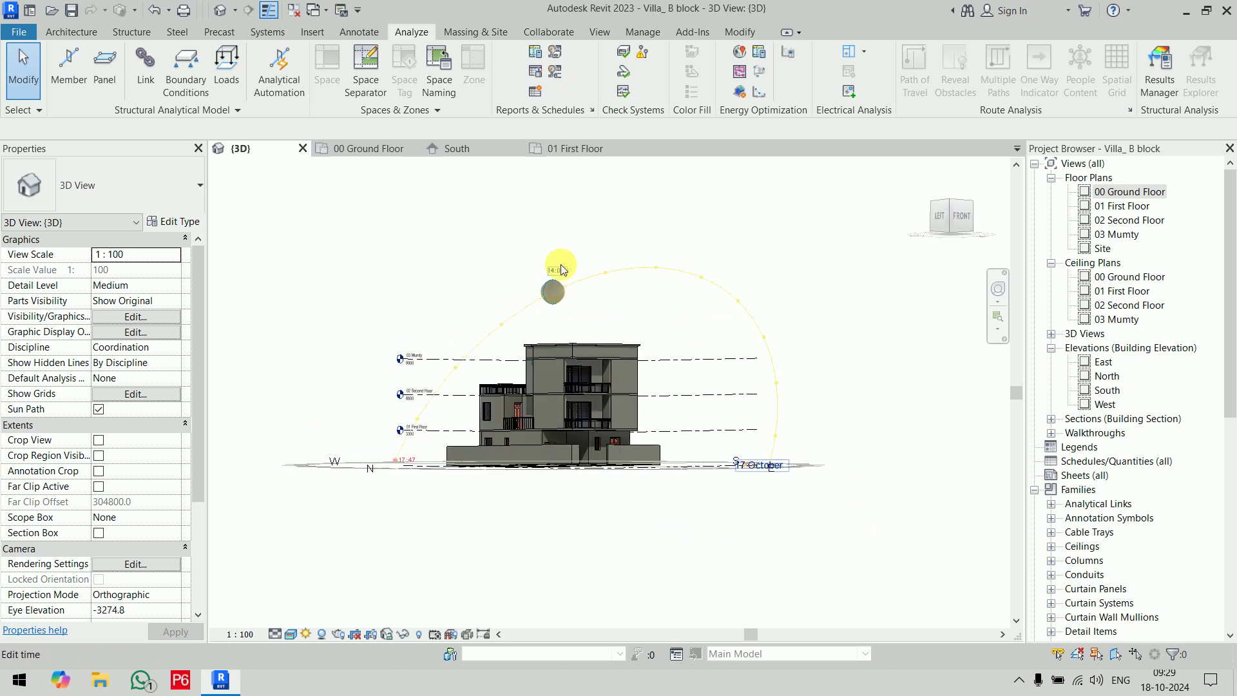
shift+middle_drag(561, 267, 843, 574)
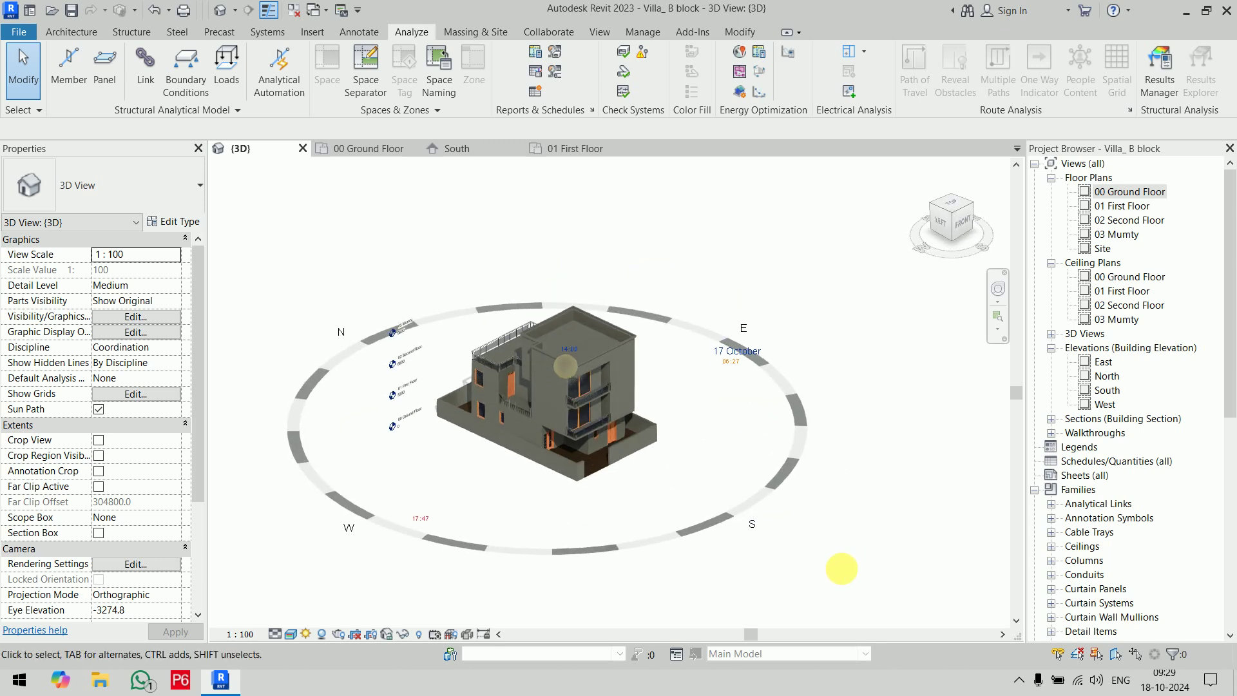
mouse_move(486, 382)
shift+middle_down()
mouse_move(588, 514)
mouse_move(630, 475)
mouse_move(786, 495)
shift+middle_up()
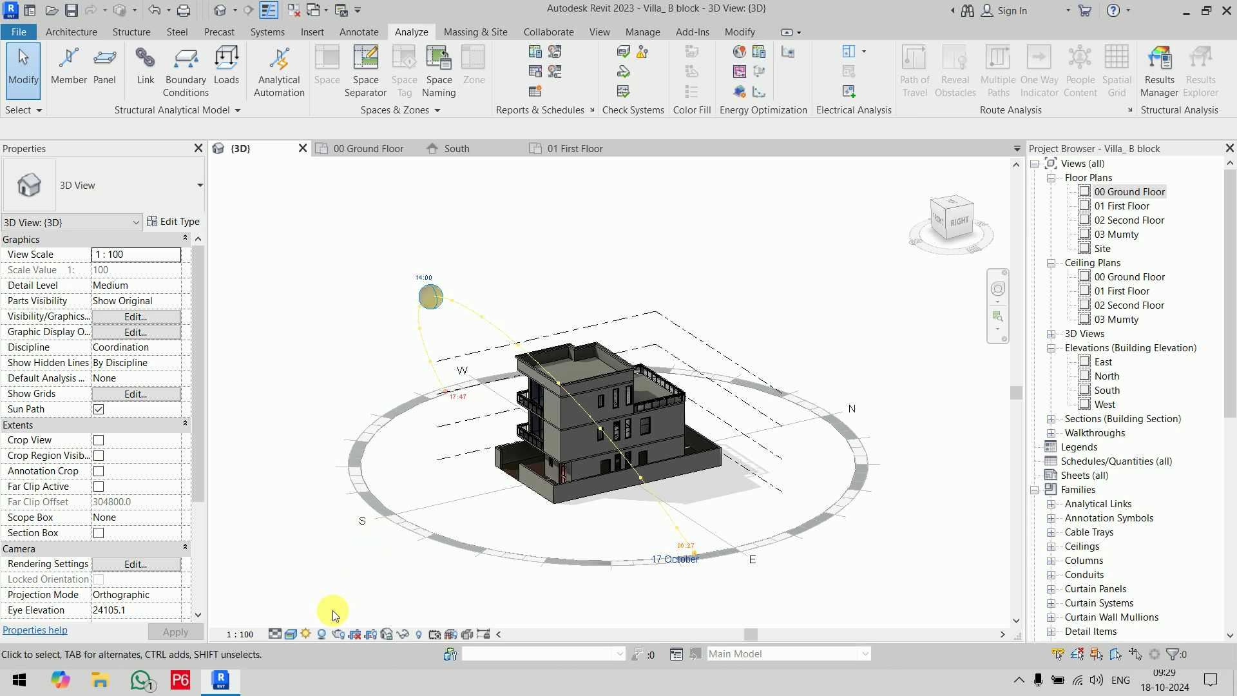
Step: Turn off shadows and Sun Path, then orbit to a front-left view showing level tags
click(323, 632)
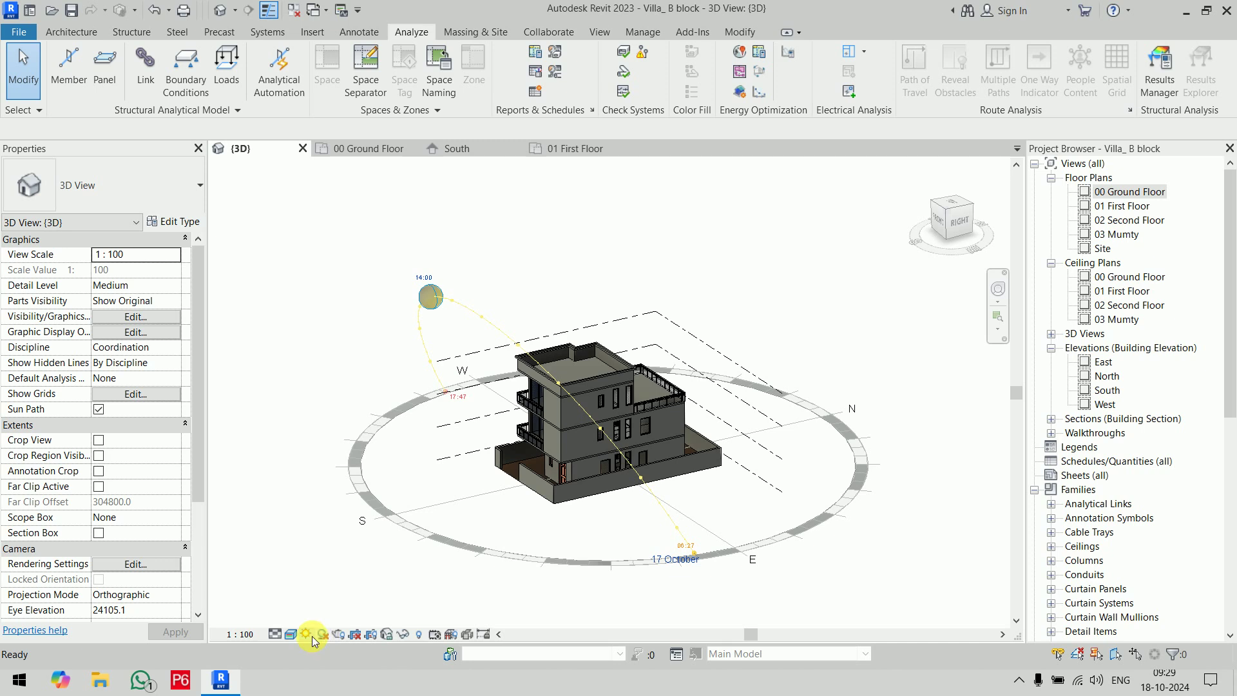
click(307, 634)
click(353, 583)
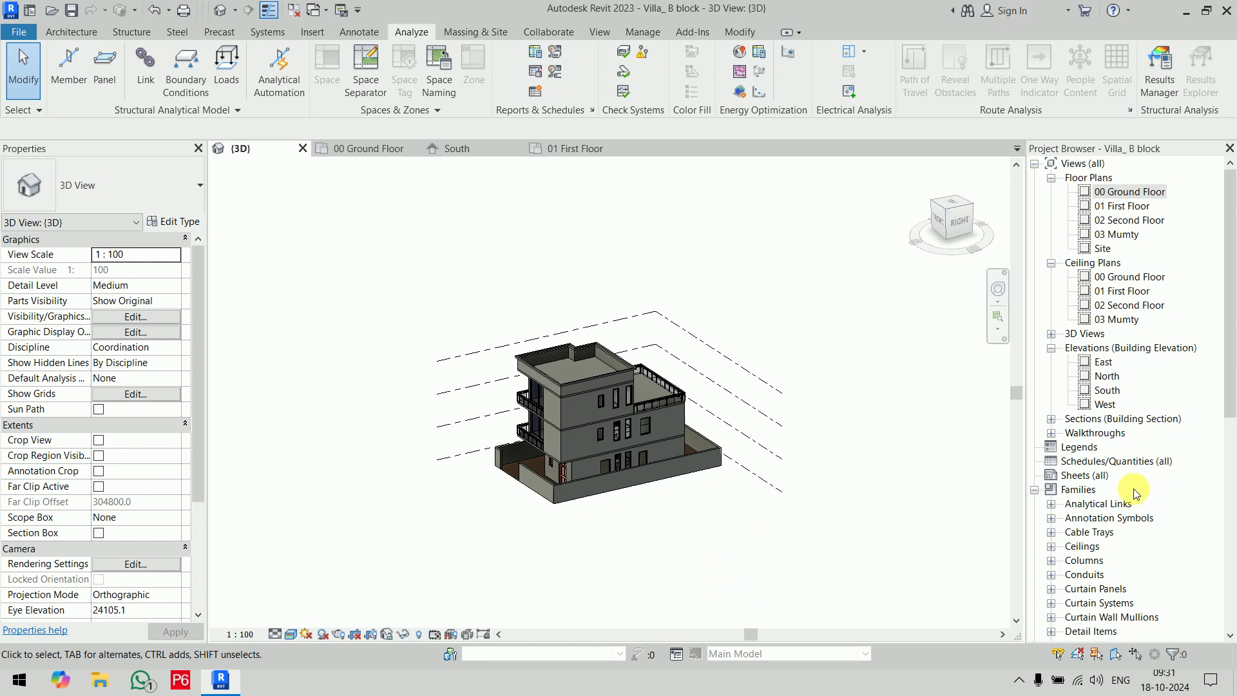
middle_drag(704, 553, 617, 513)
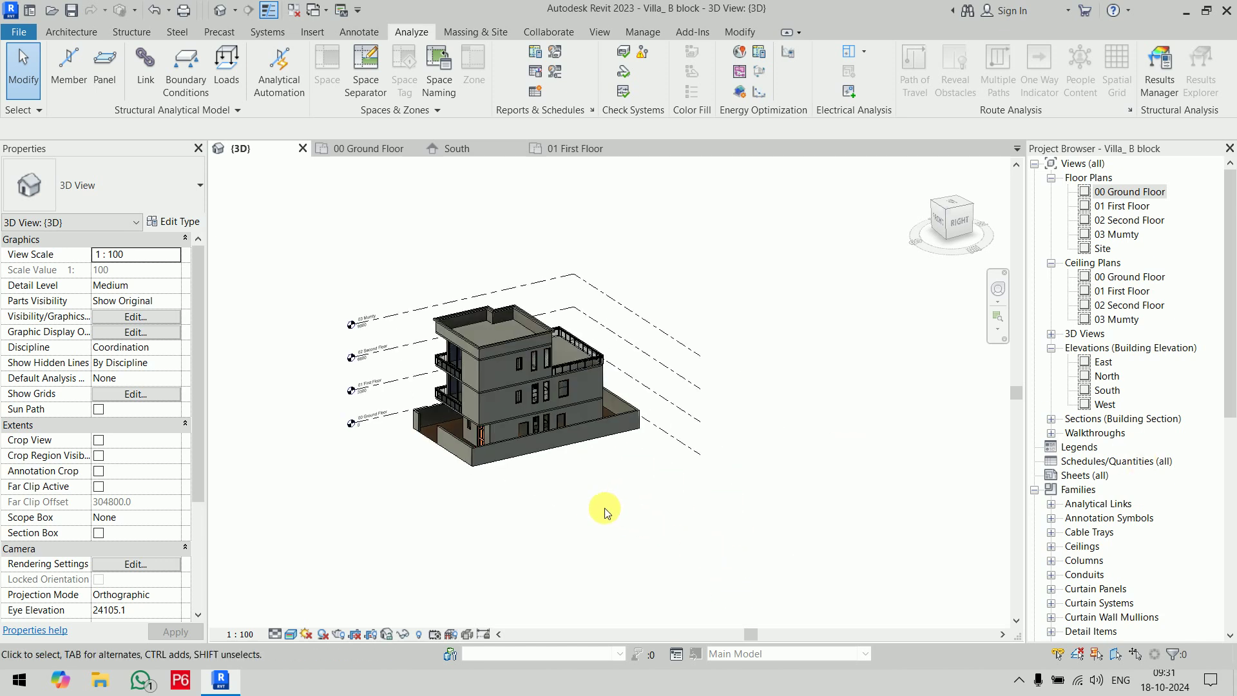
mouse_move(434, 519)
shift+middle_down()
mouse_move(702, 494)
mouse_move(683, 464)
shift+middle_up()
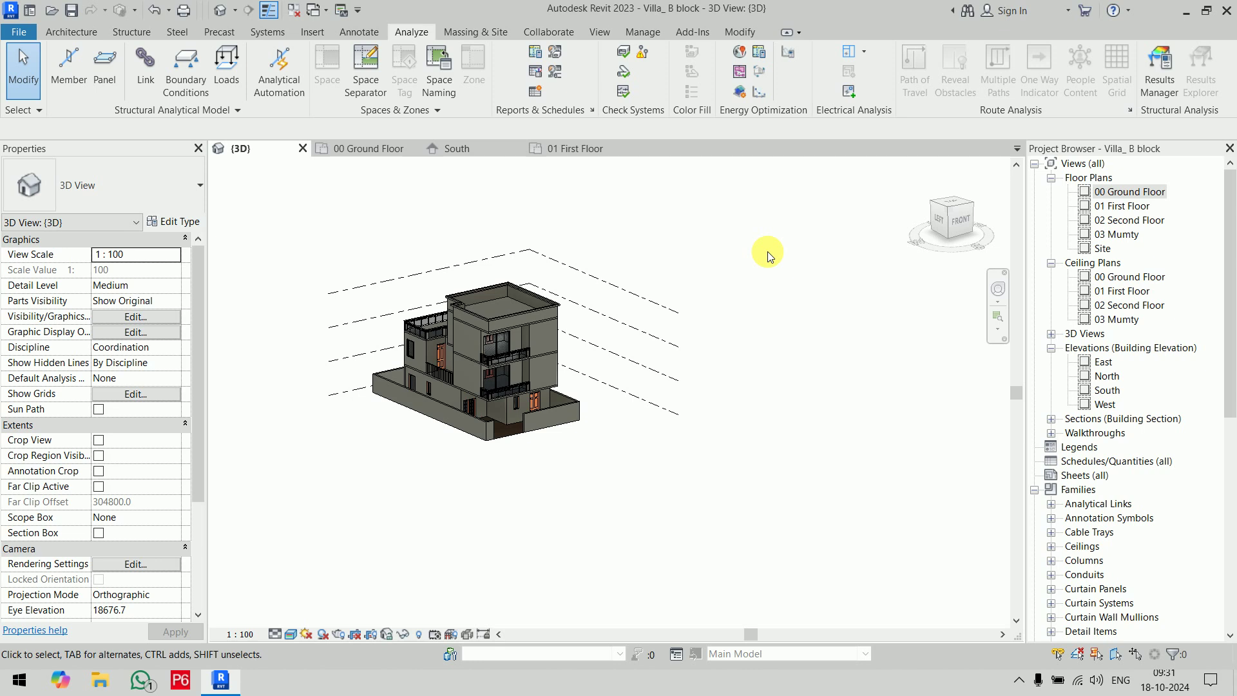
Step: Browse the Massing & Site and Collaborate ribbon tabs, ending on the View tab
click(497, 36)
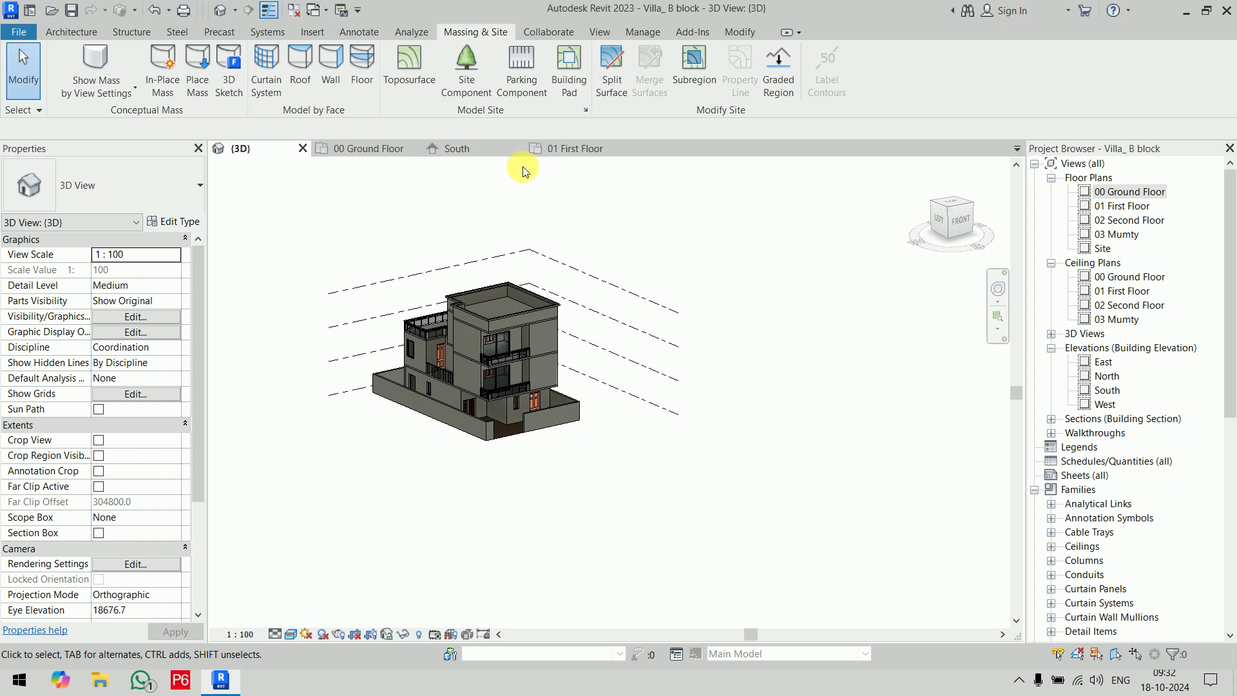
click(535, 37)
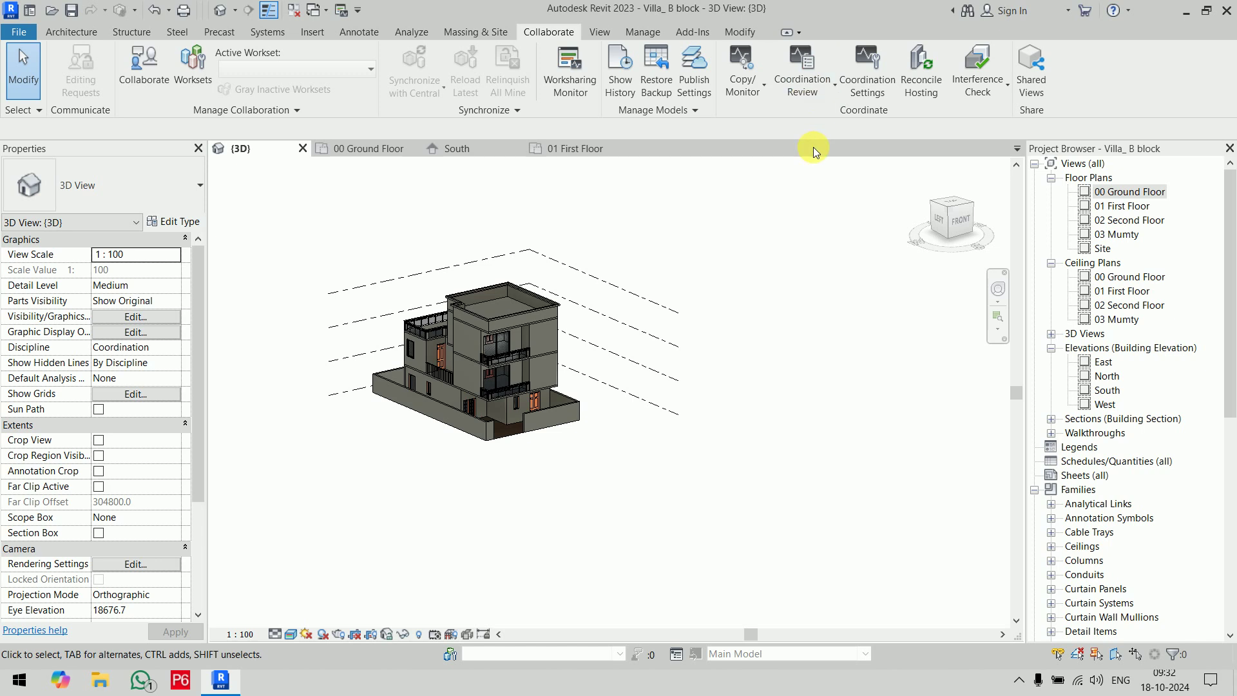
click(600, 33)
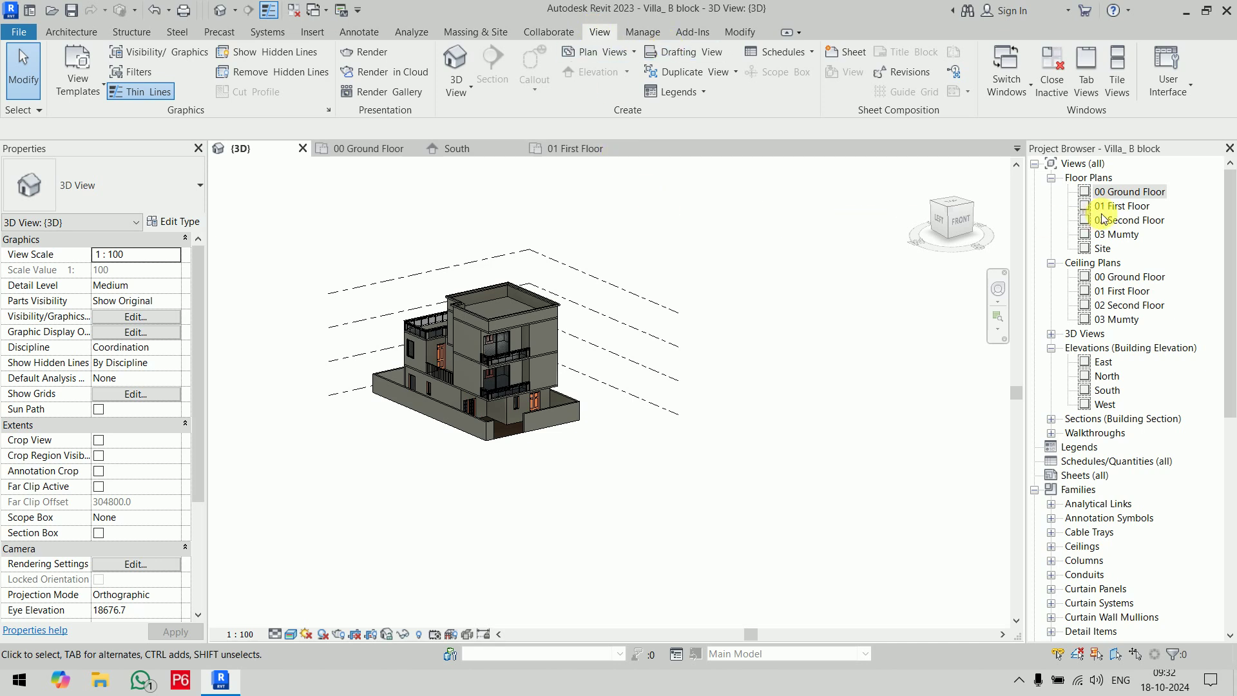
Step: Open the 00 Ground Floor plan from Floor Plans and fit the whole floor in view
double_click(1134, 193)
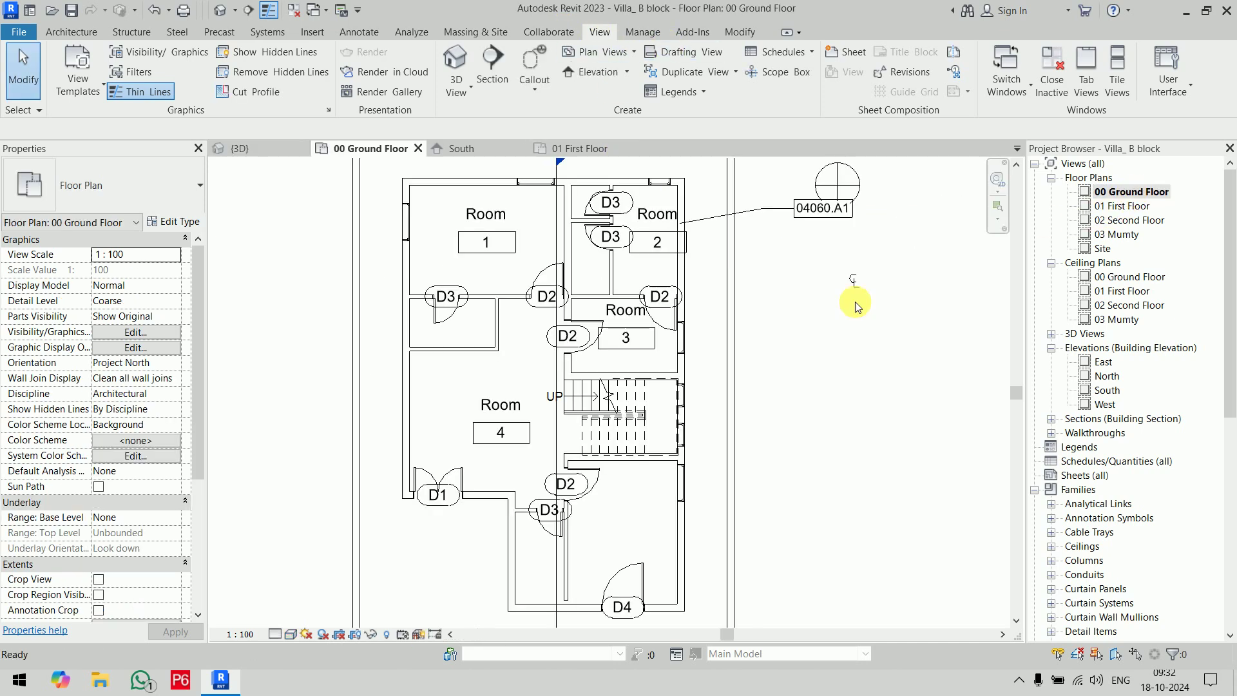
scroll(853, 298, down, 2)
middle_drag(809, 323, 728, 376)
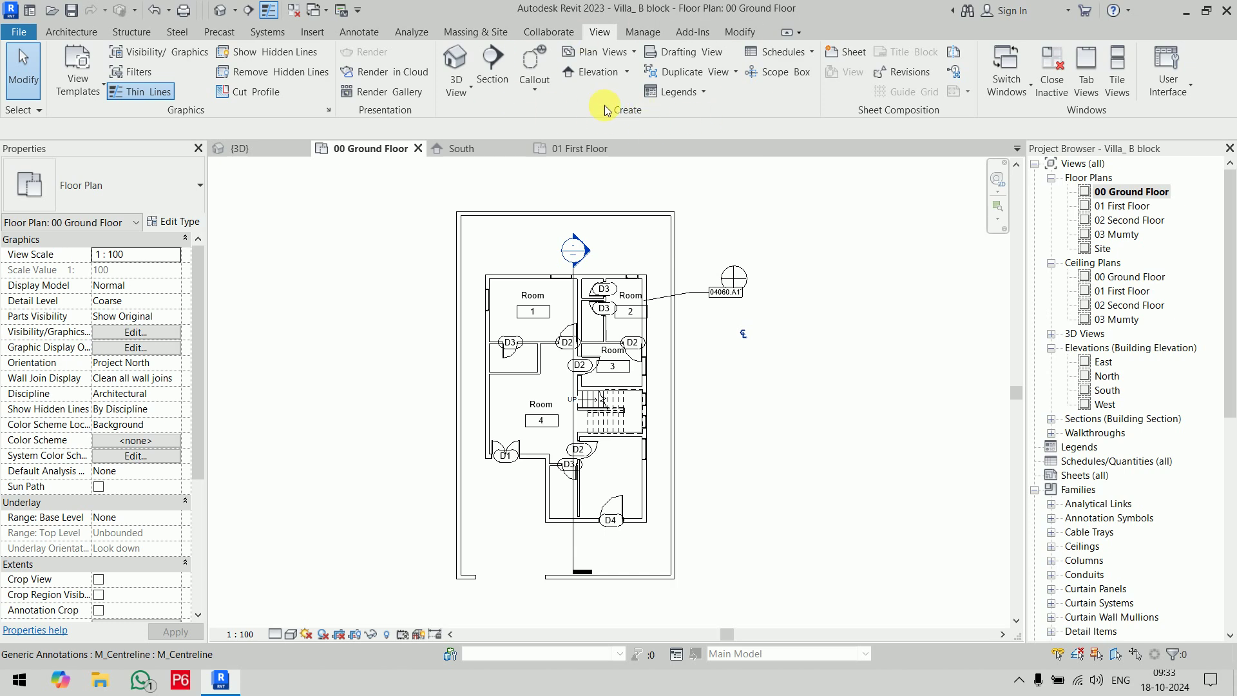
Step: Create Structural Plan views for all four levels, then close the 03 Mumty plan
click(617, 58)
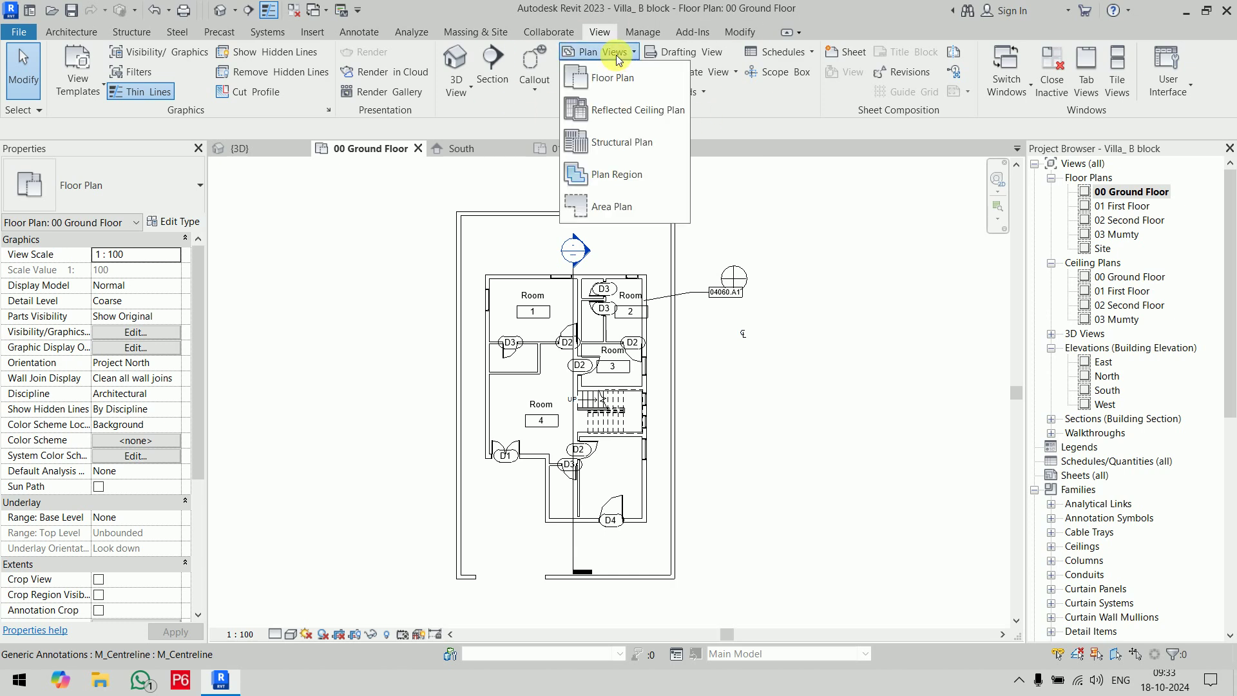
click(640, 157)
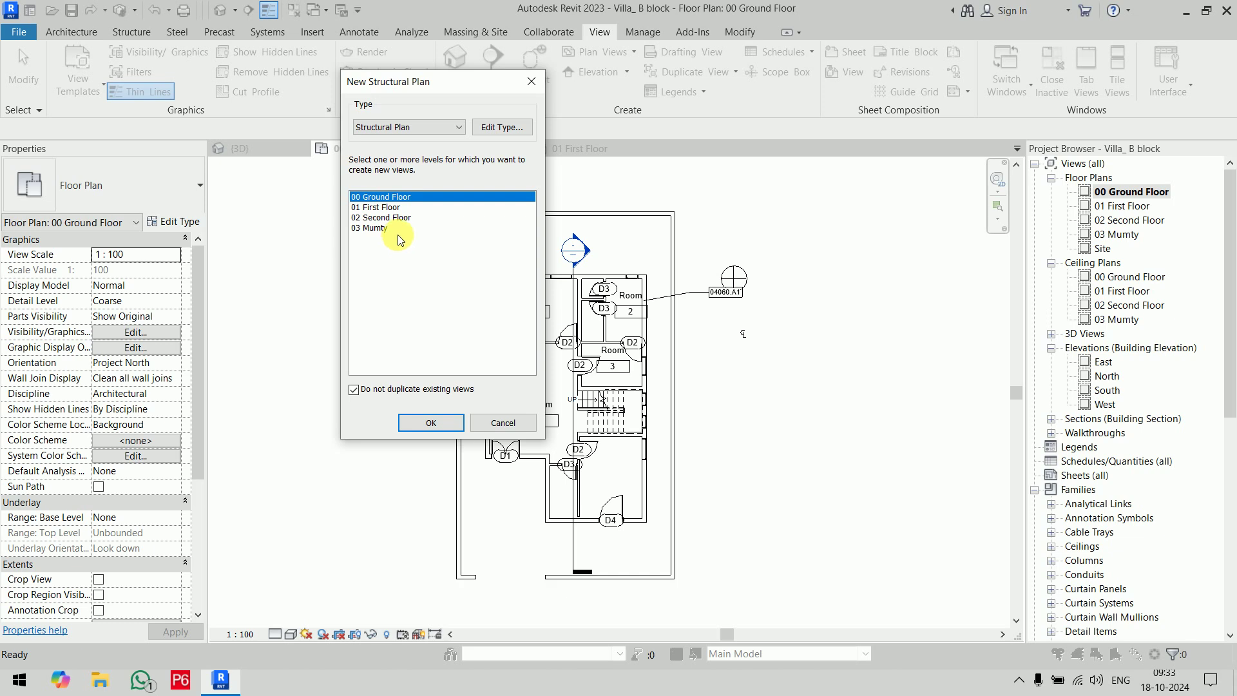
shift+click(374, 229)
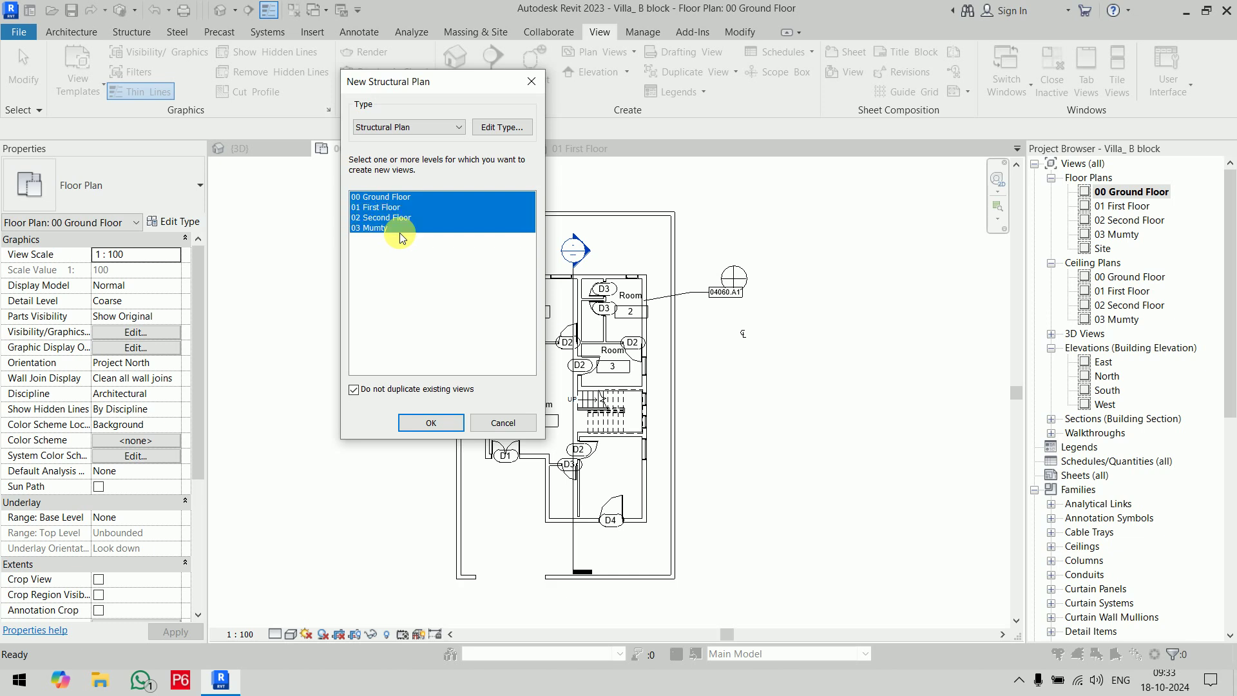
click(429, 423)
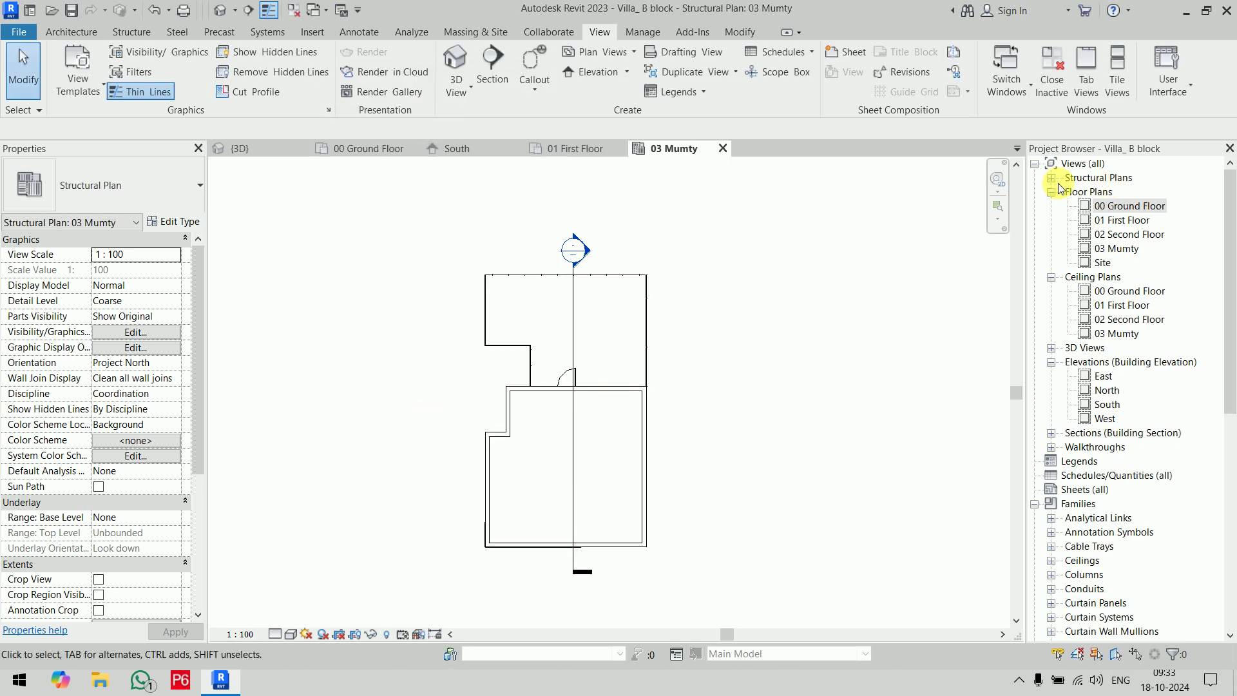
click(1051, 178)
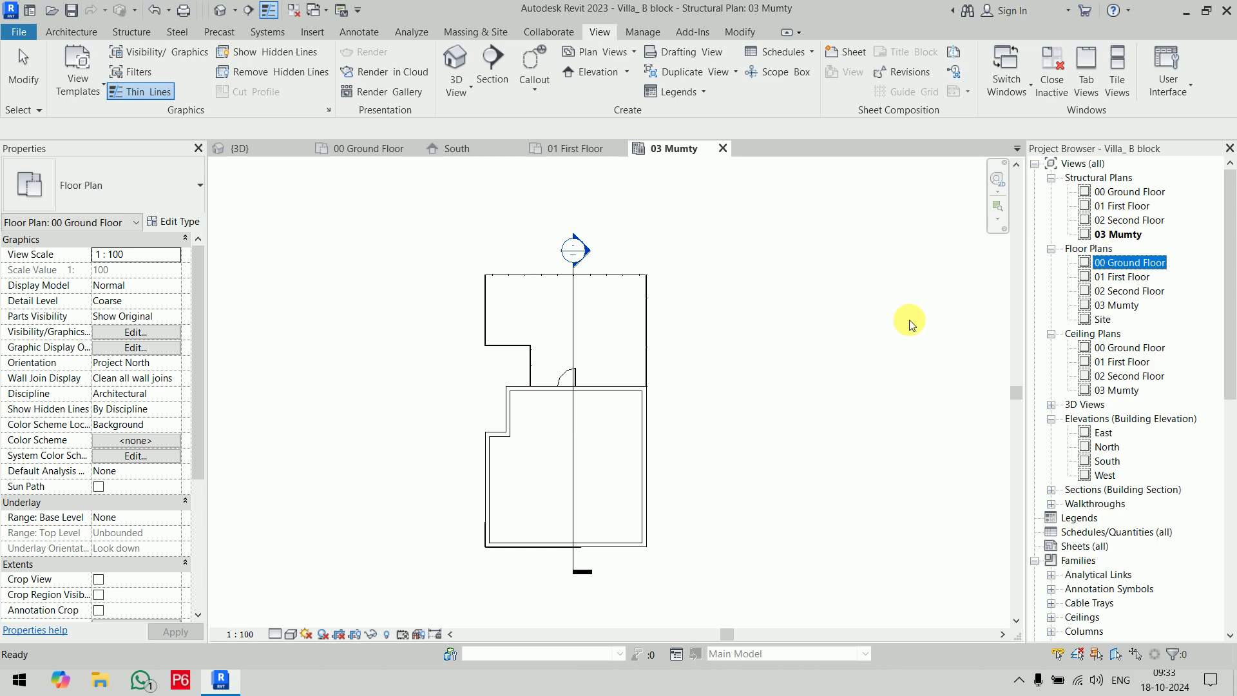
click(725, 148)
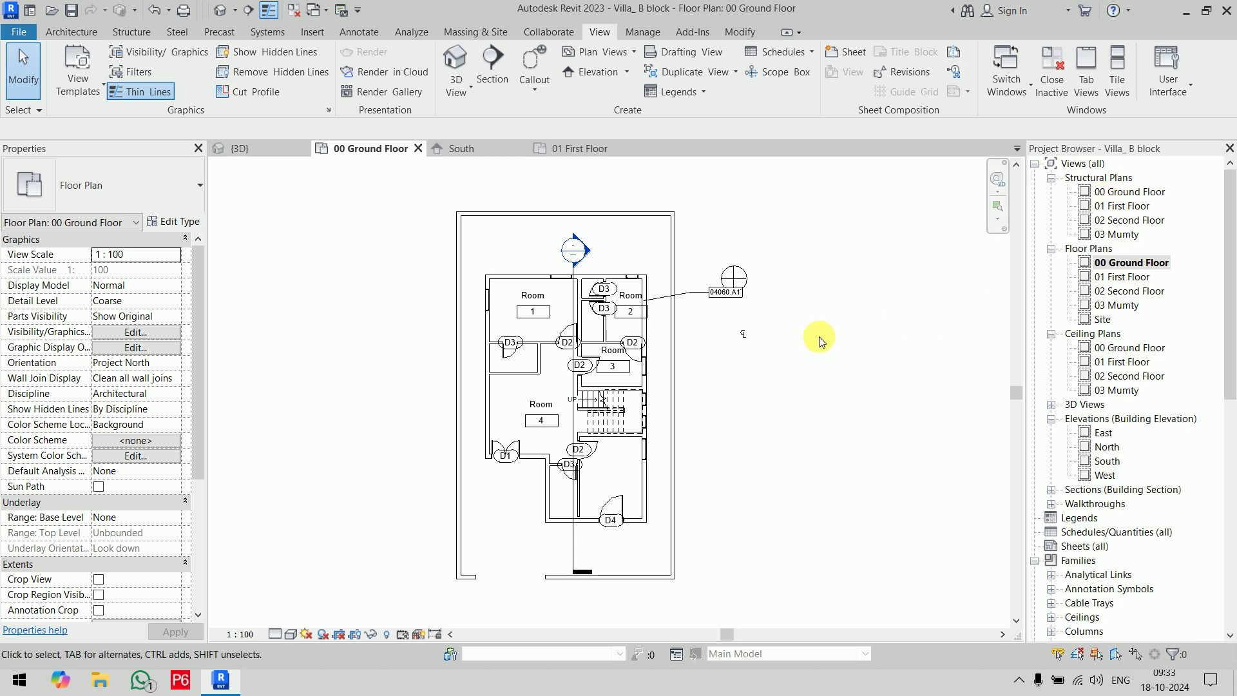
scroll(61, 368, down, 4)
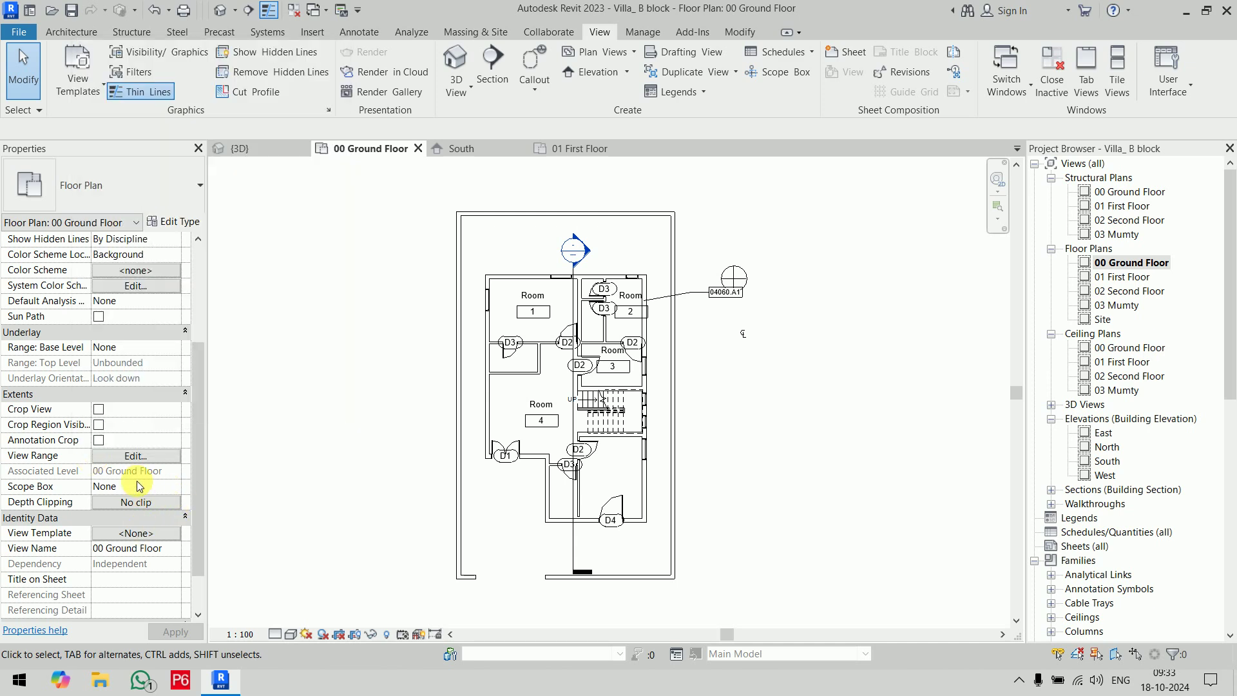
click(137, 456)
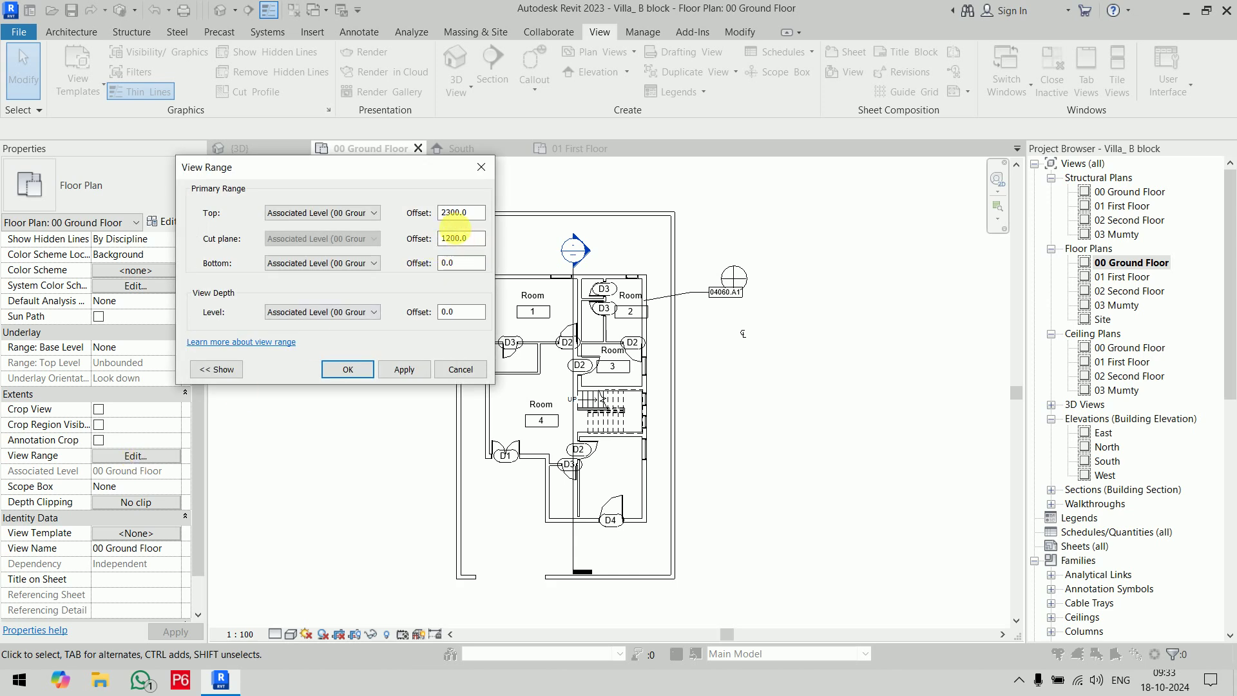
double_click(465, 216)
click(351, 371)
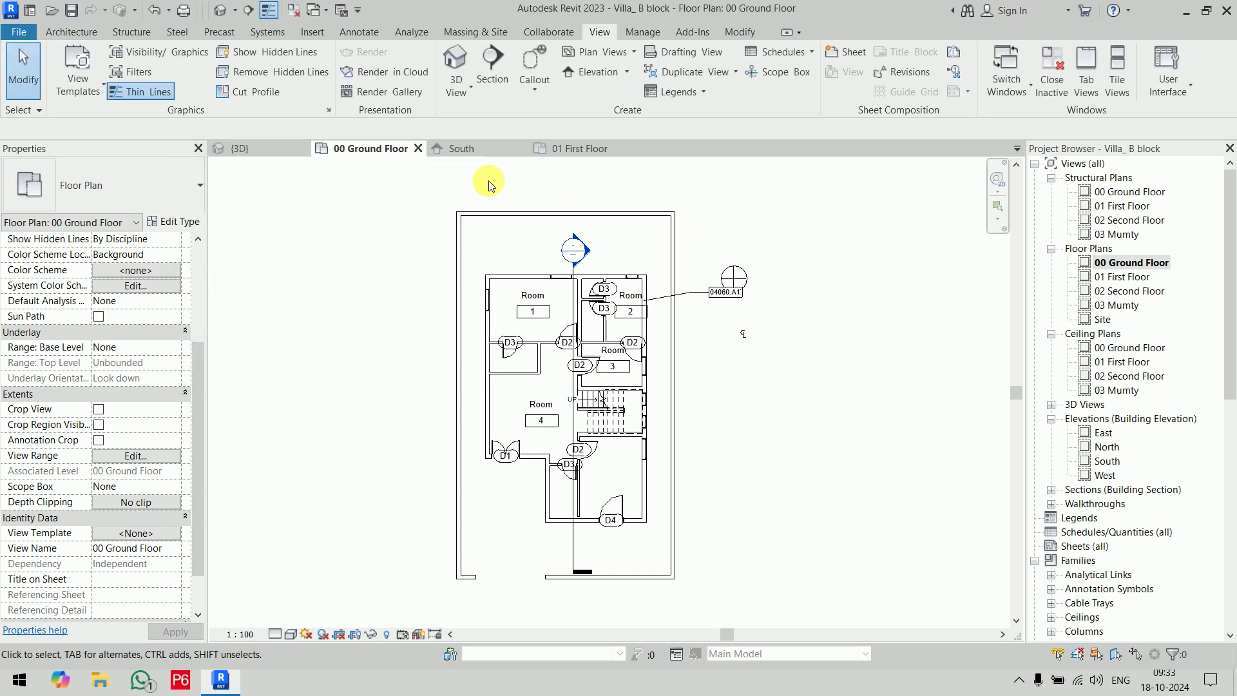
click(464, 150)
Step: Inspect the D1 double glass door's type properties in South elevation without changing them
middle_drag(806, 413, 652, 270)
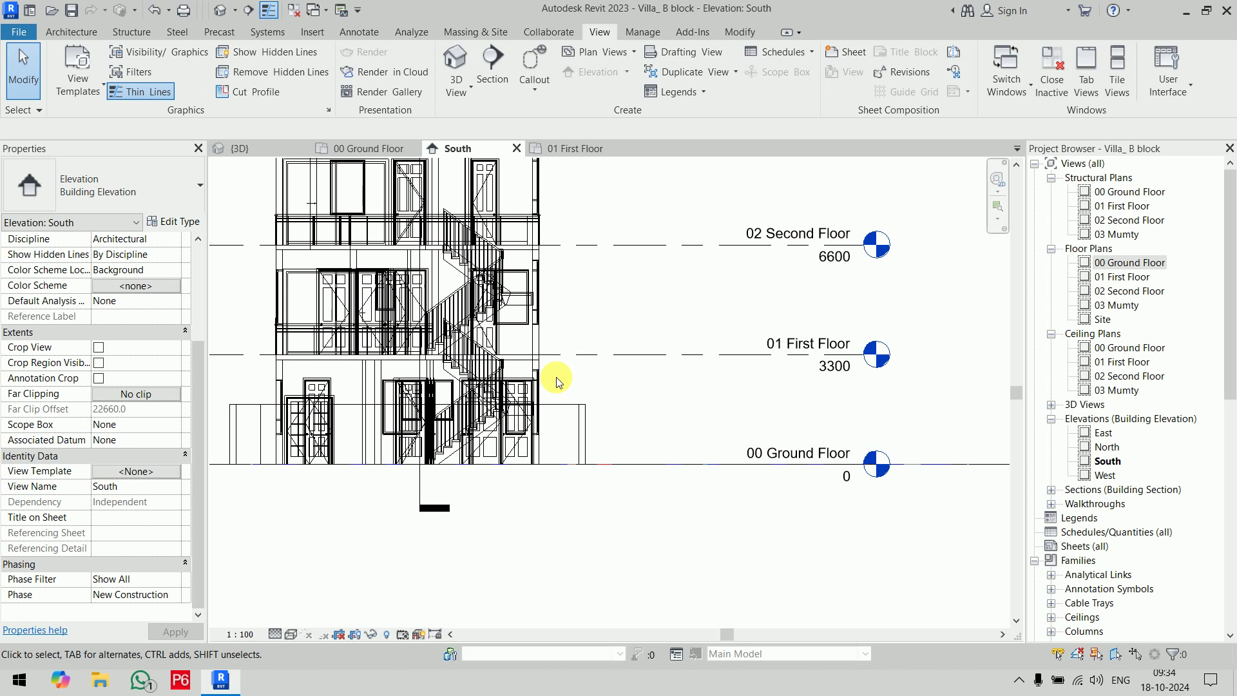
click(298, 412)
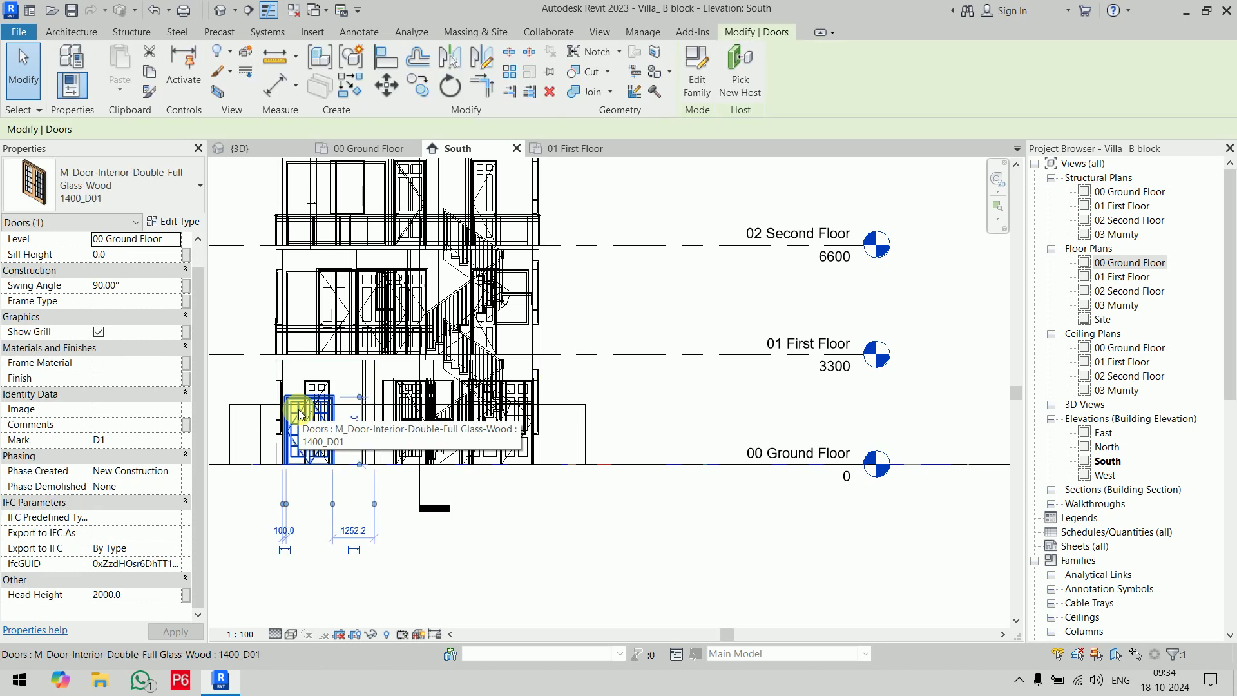
click(176, 220)
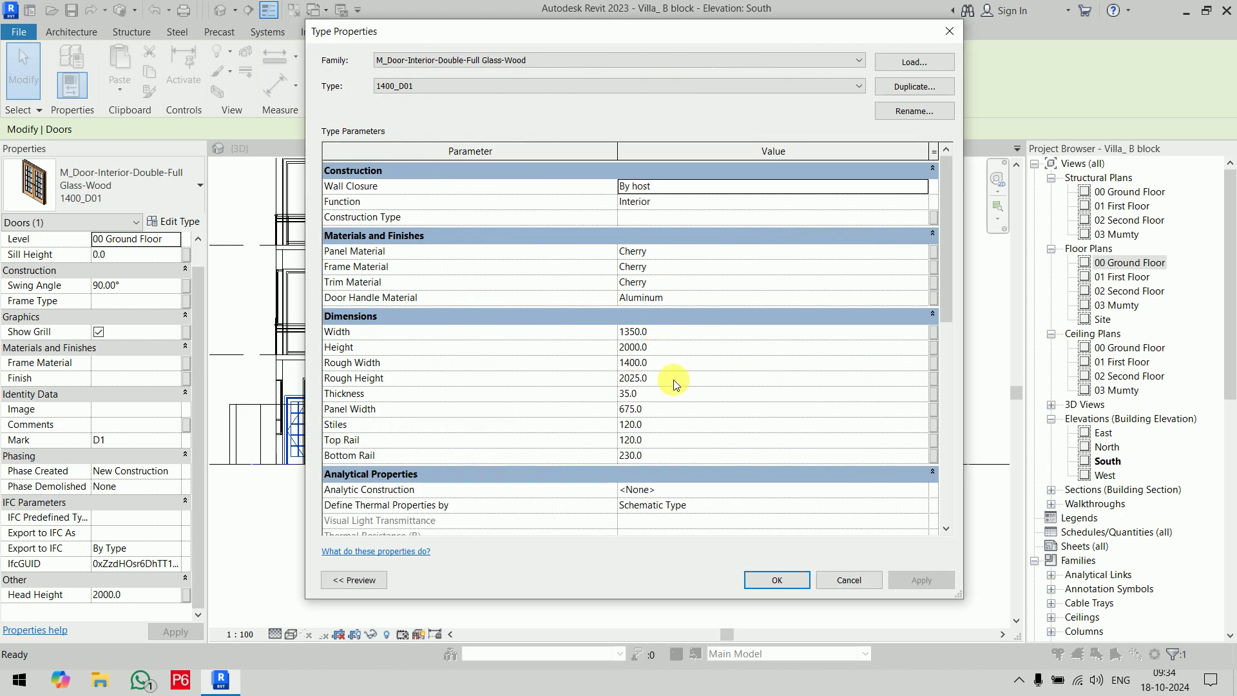
click(851, 579)
middle_drag(722, 459, 774, 465)
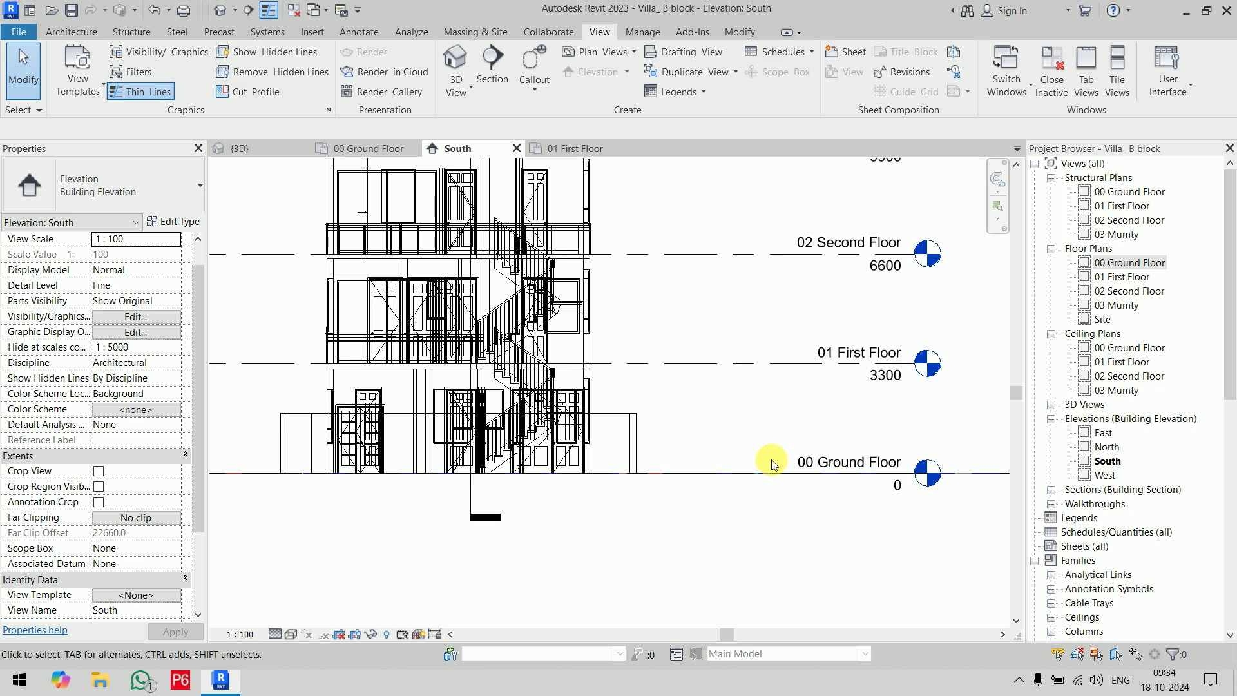
Step: Return to the 00 Ground Floor plan and set its view range cut plane offset to 2150
click(374, 149)
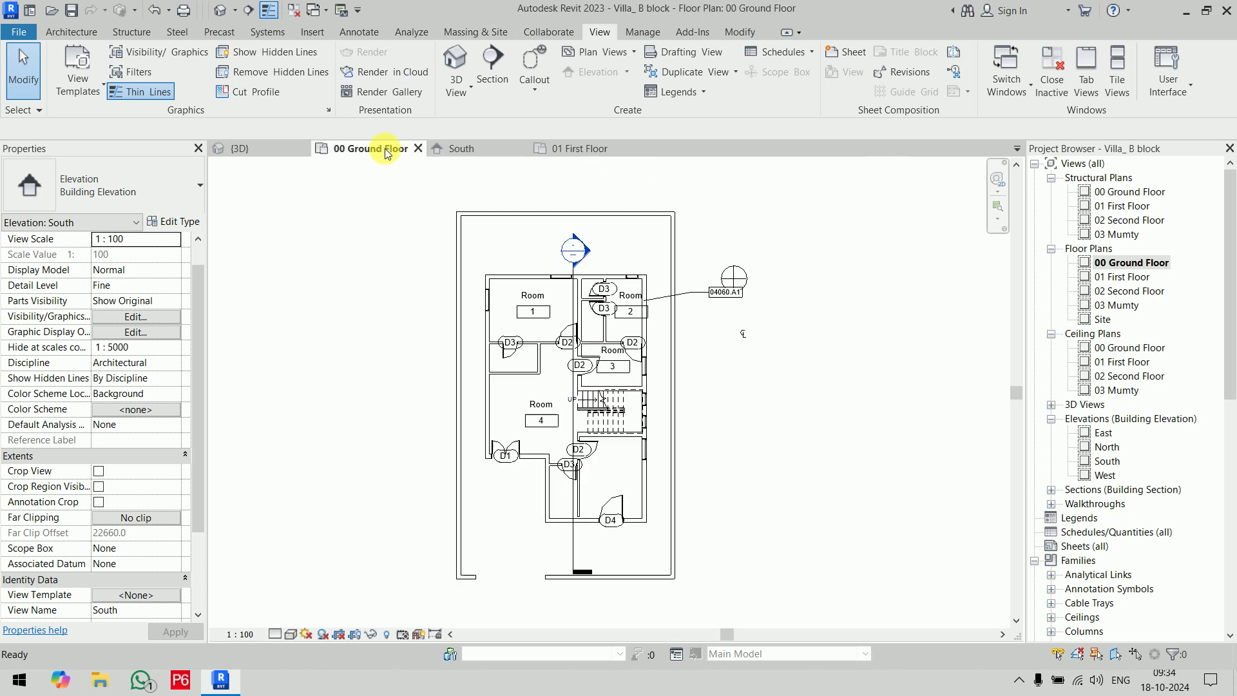
scroll(521, 432, up, 2)
scroll(502, 232, up, 3)
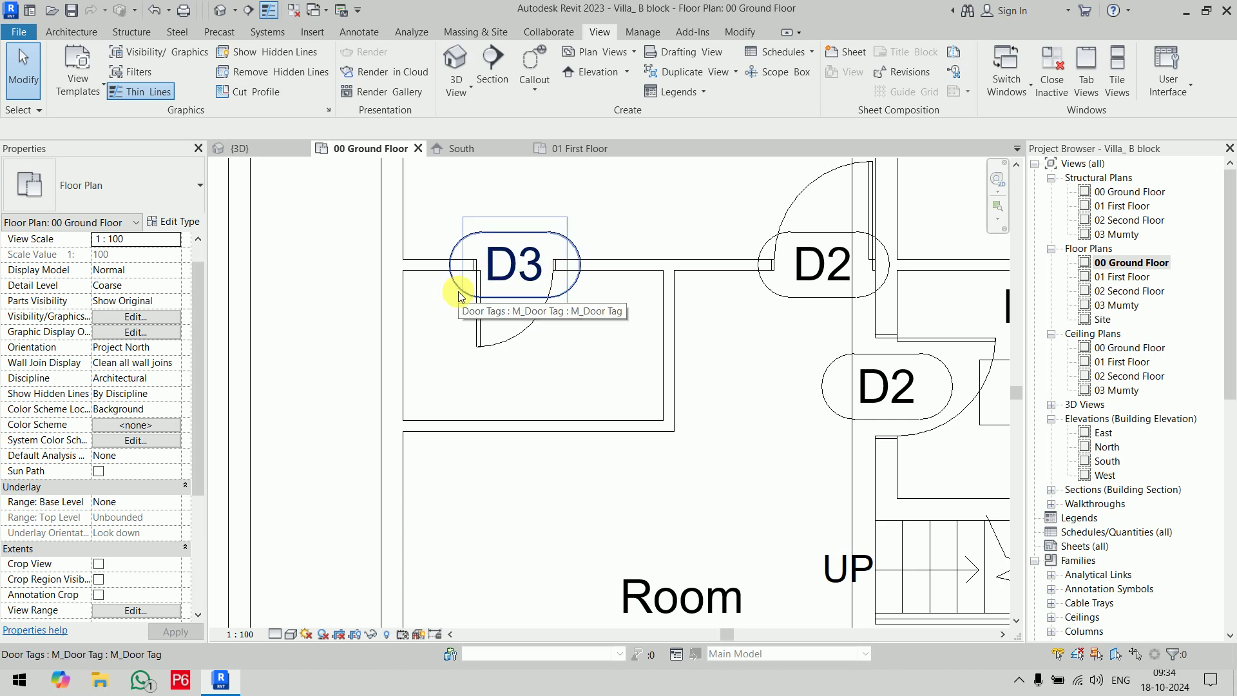
scroll(140, 492, down, 6)
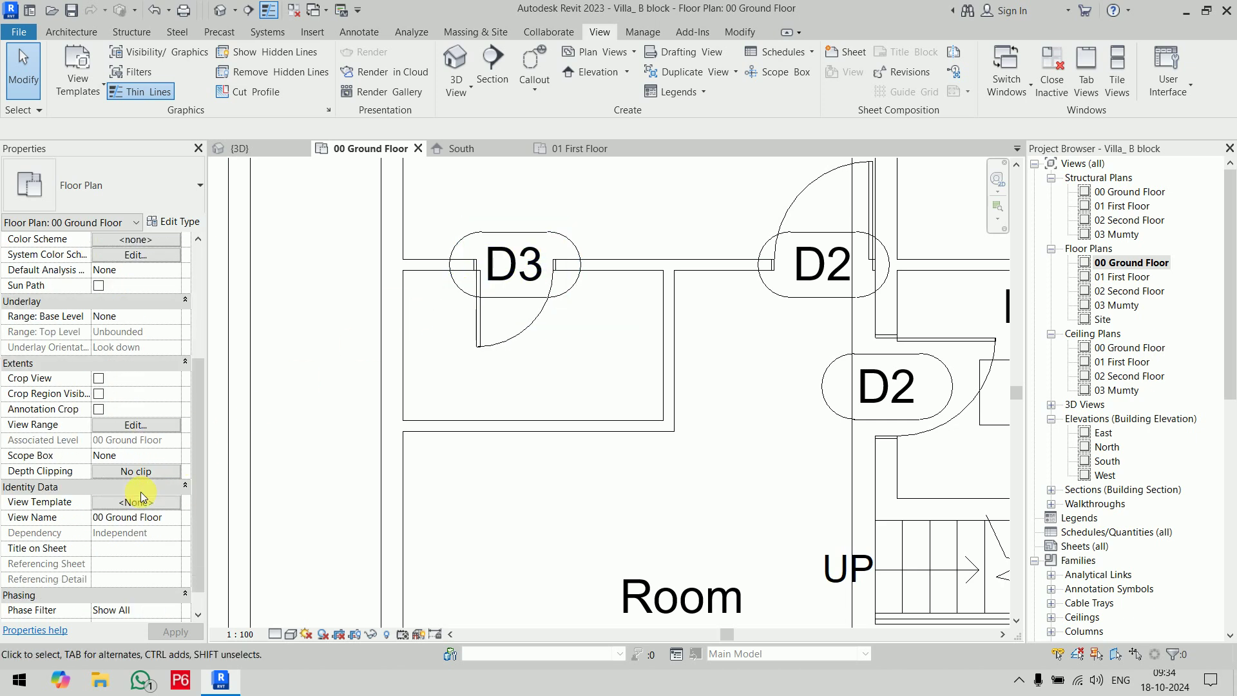
scroll(140, 493, down, 1)
click(139, 397)
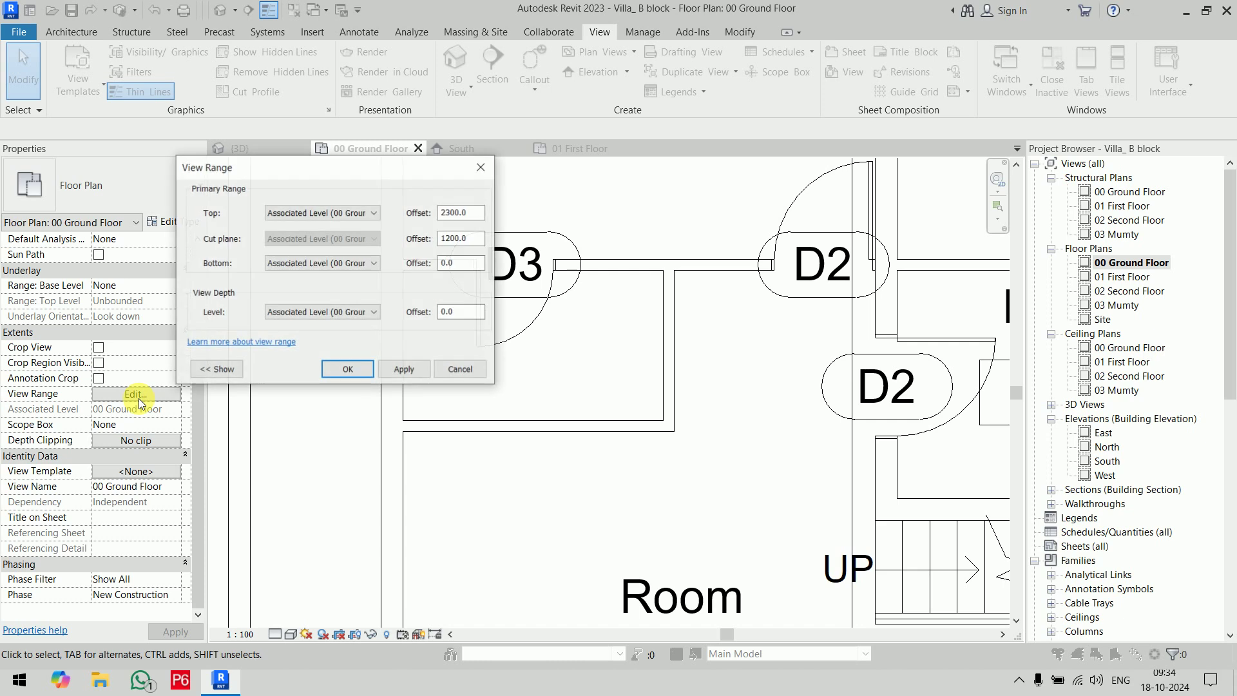
double_click(457, 239)
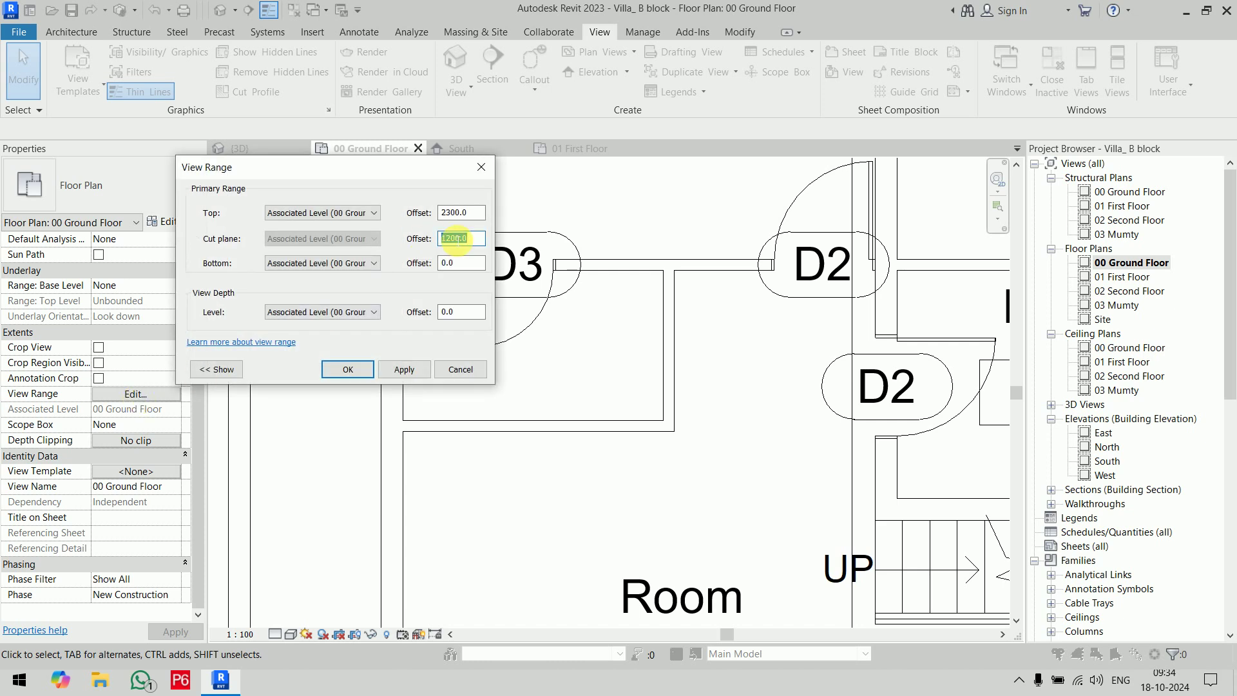
text(2150)
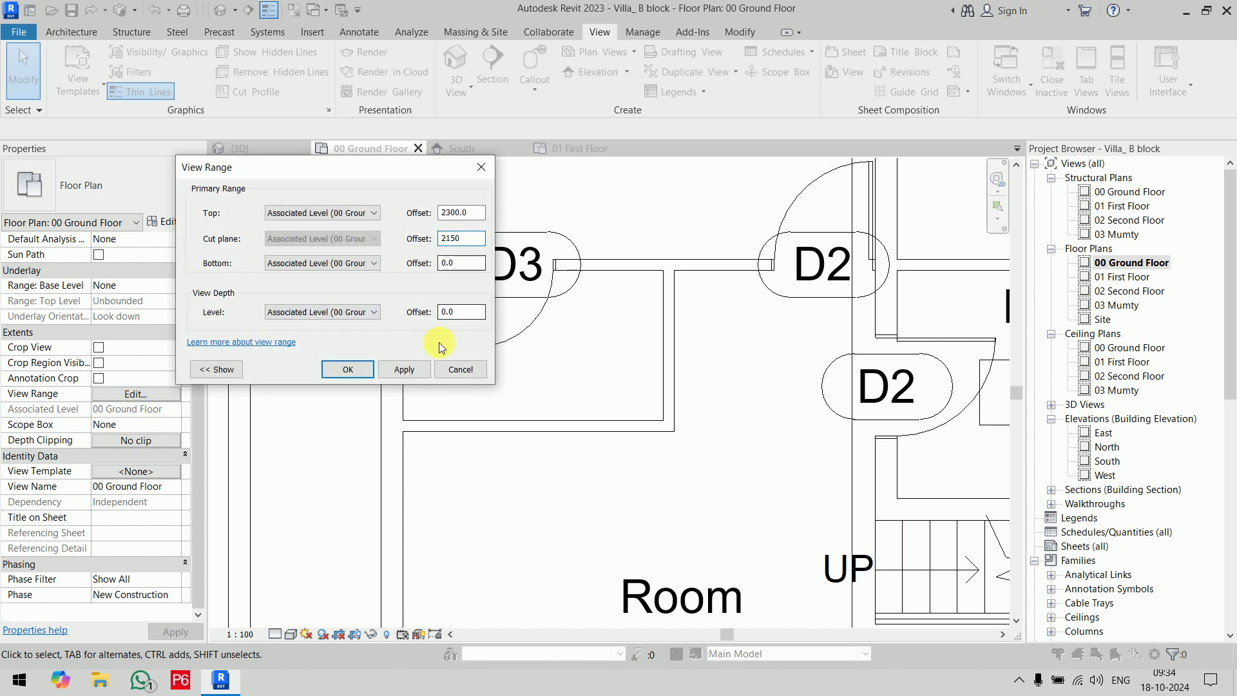
click(392, 373)
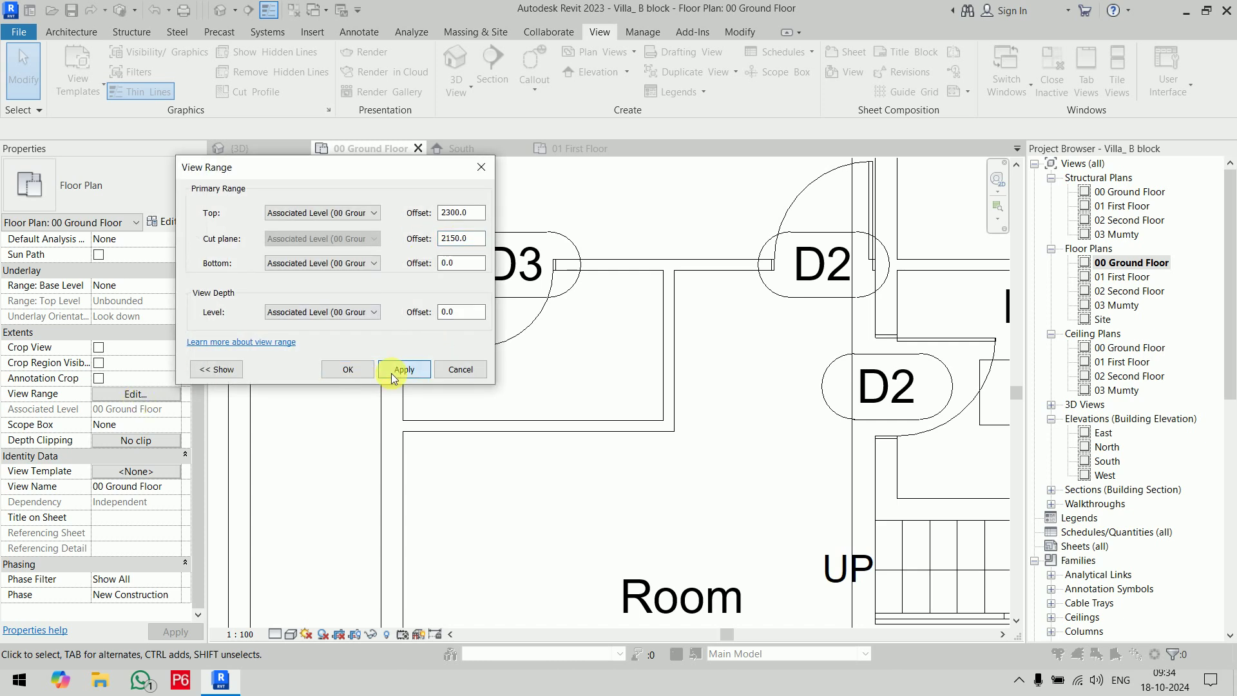
click(348, 369)
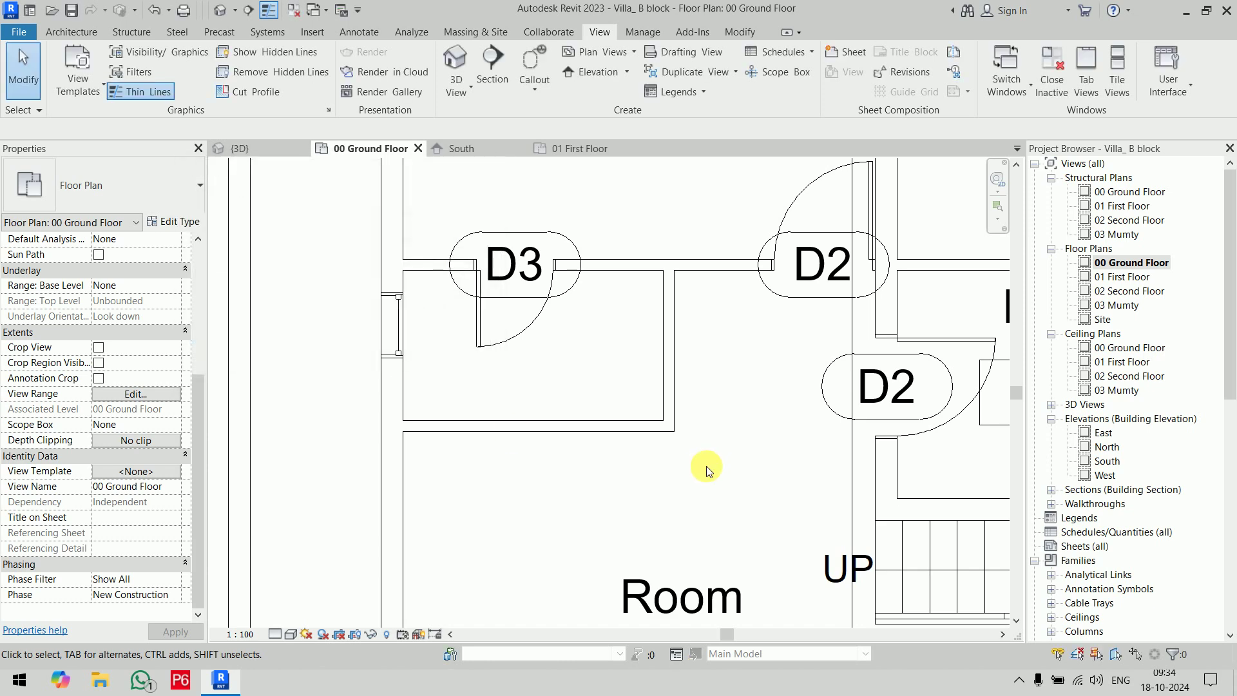
Step: Change the view range to top offset 2700 and cut plane 2450, then pan to Room 4
scroll(707, 466, down, 4)
middle_drag(705, 469, 625, 313)
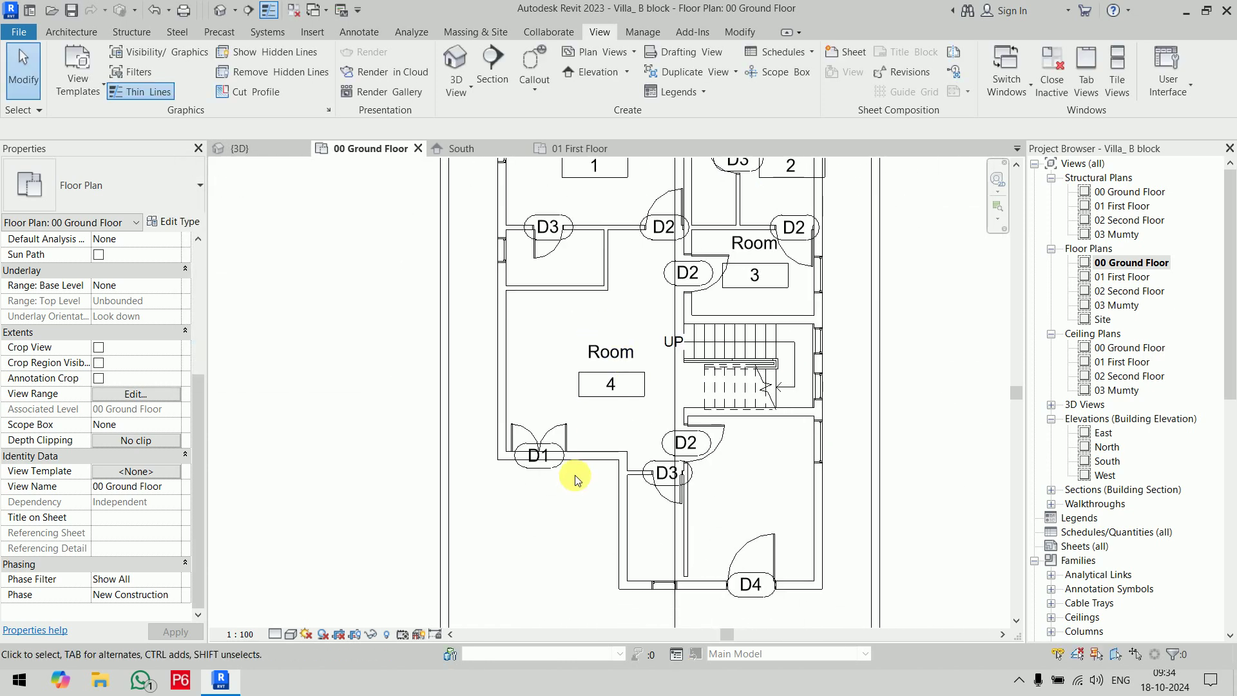
scroll(535, 441, up, 1)
scroll(535, 442, up, 4)
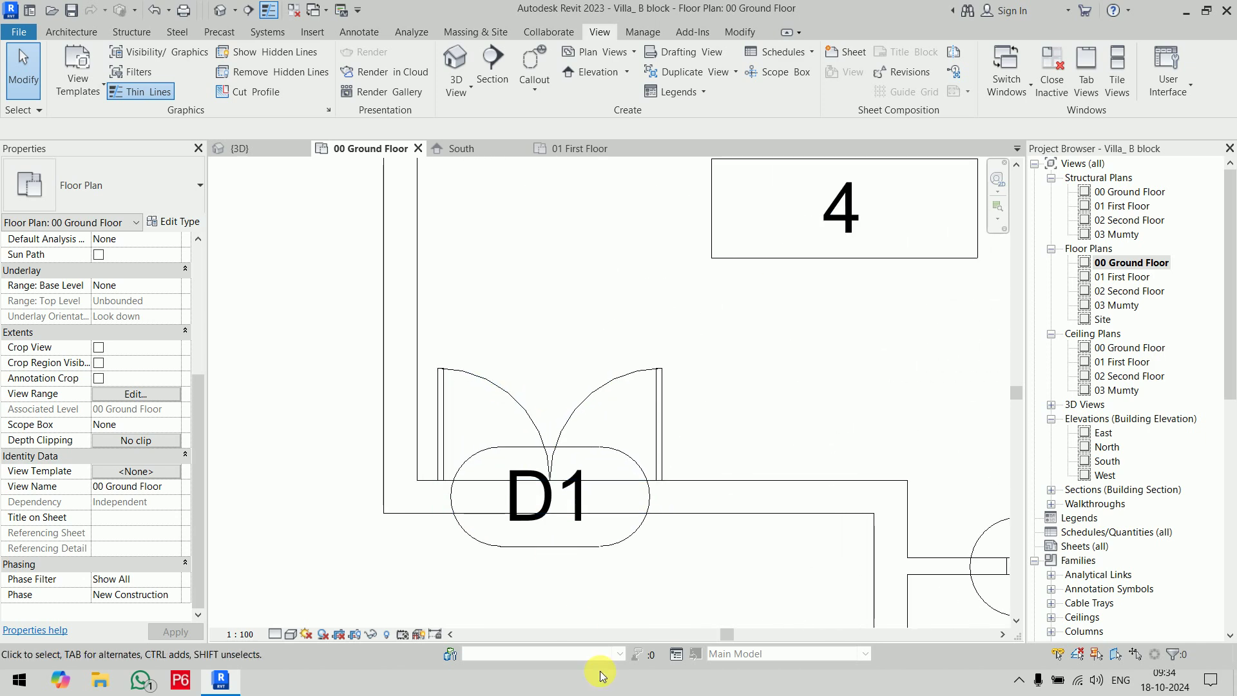
scroll(606, 578, down, 4)
scroll(608, 428, down, 1)
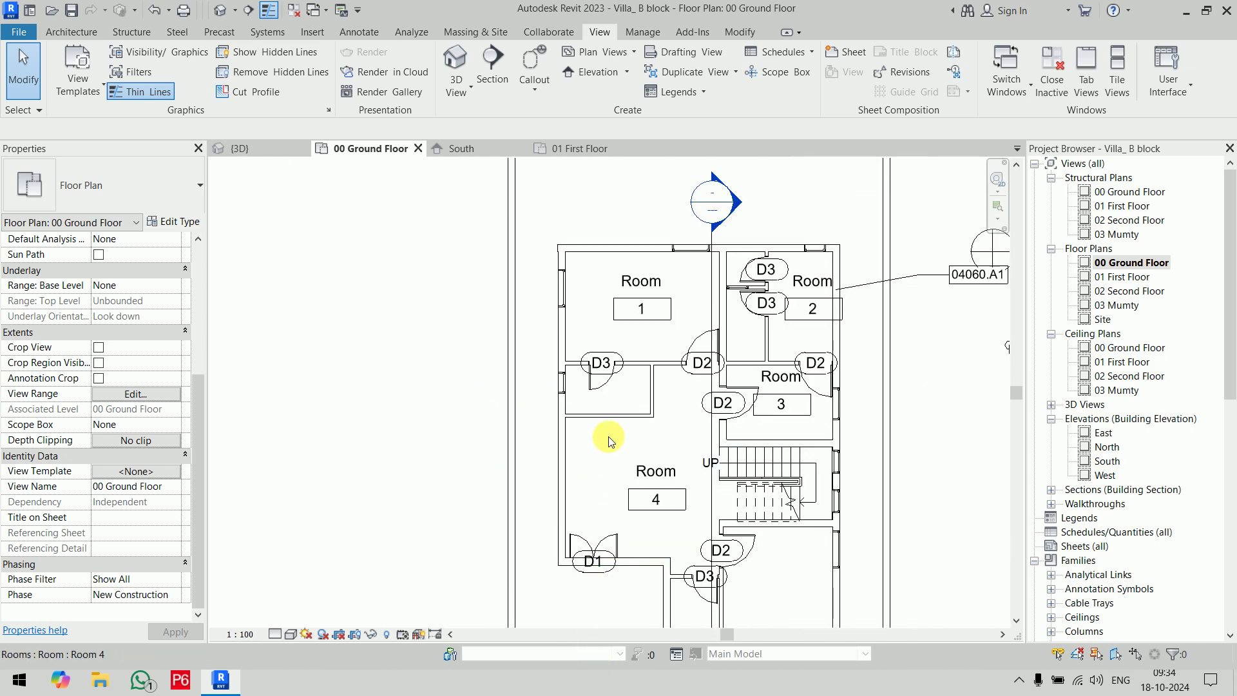
scroll(544, 418, up, 3)
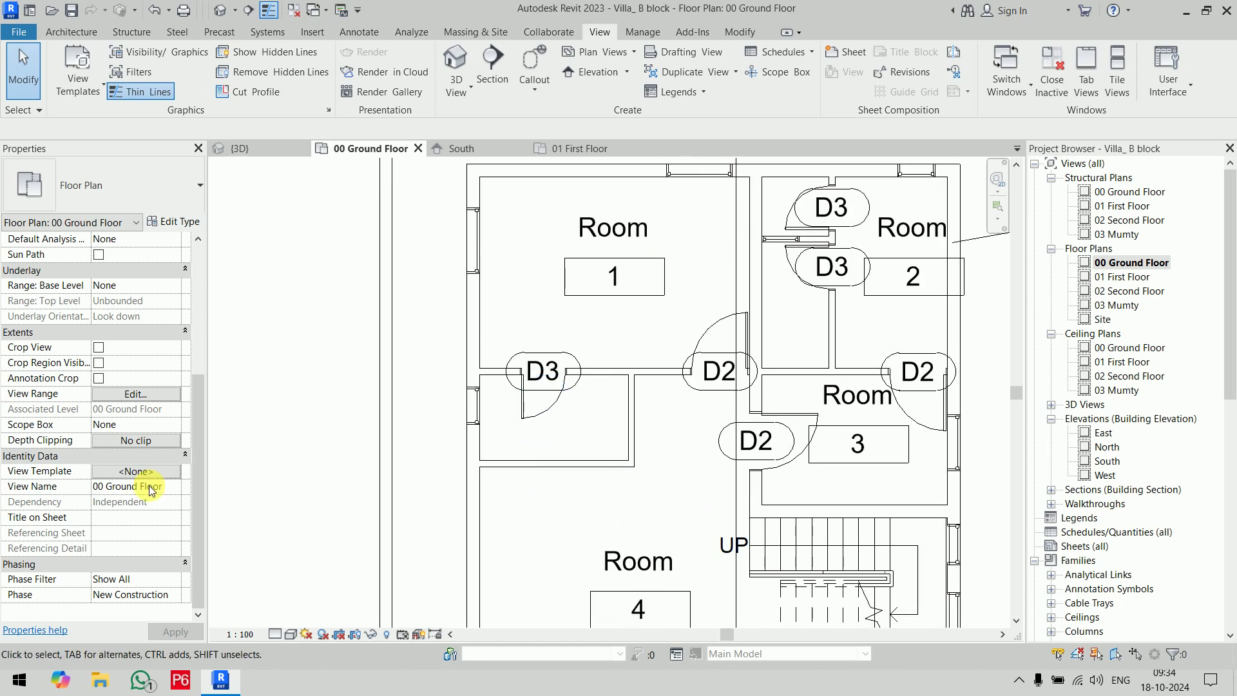
click(124, 395)
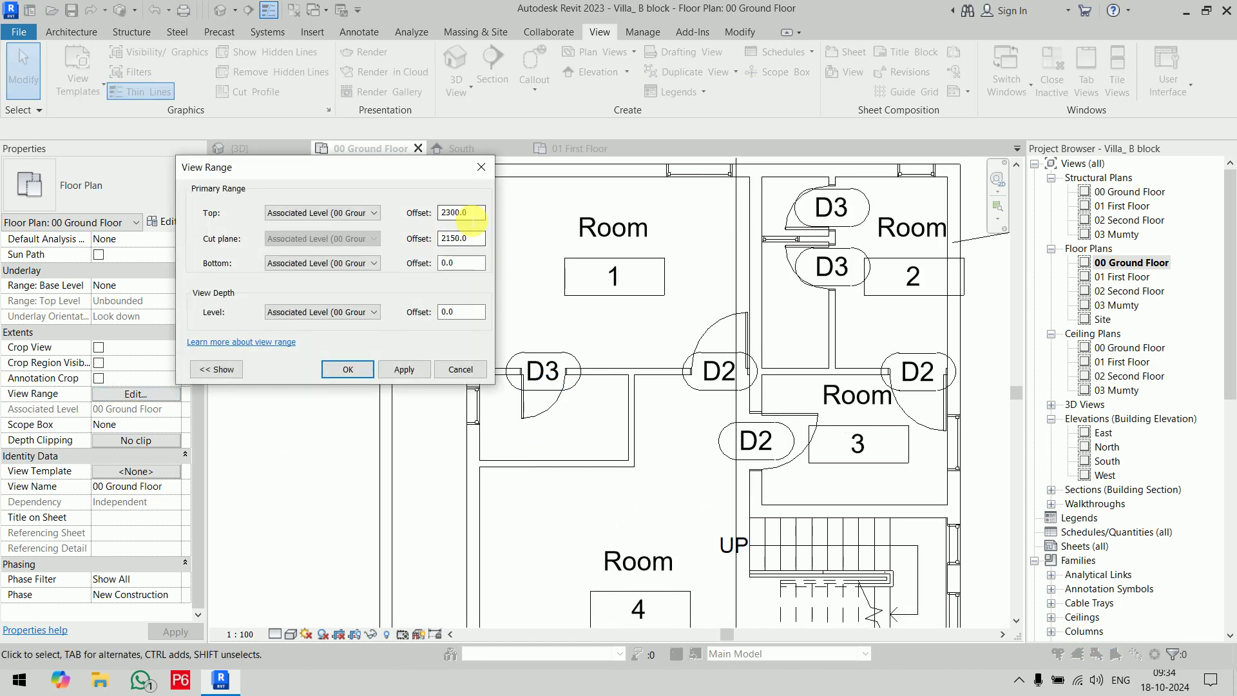
double_click(465, 213)
text(2700)
double_click(461, 238)
text(2450)
click(365, 372)
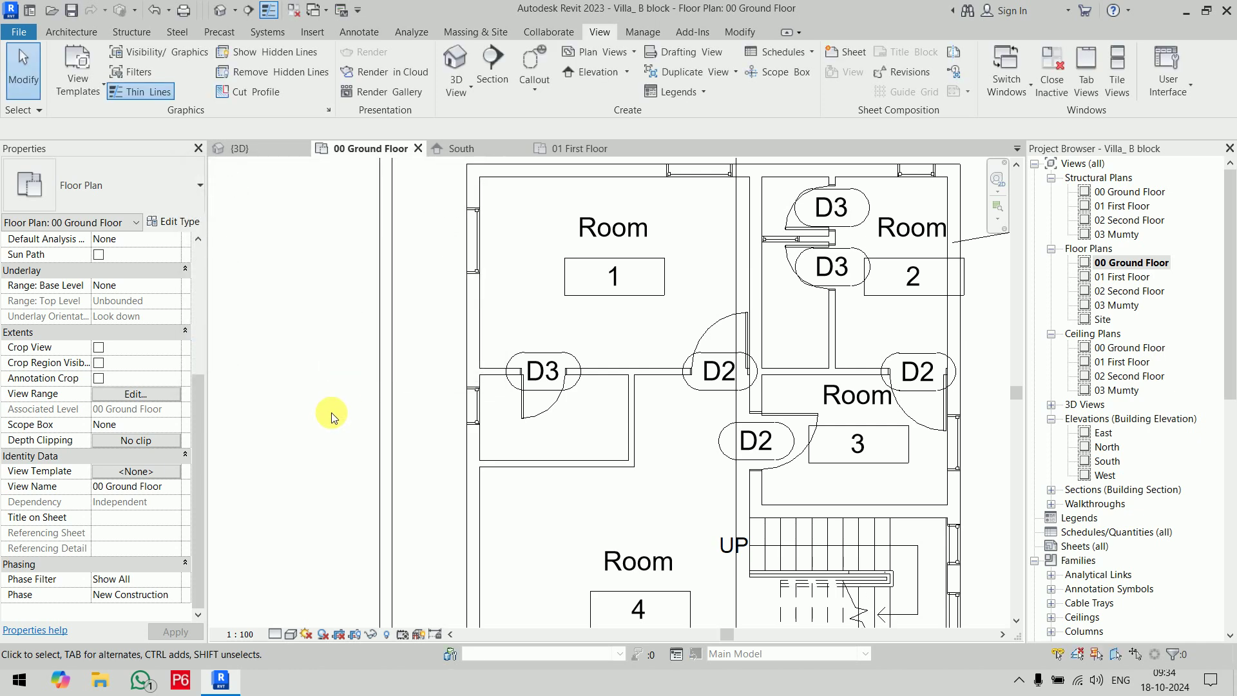
middle_drag(644, 450, 550, 260)
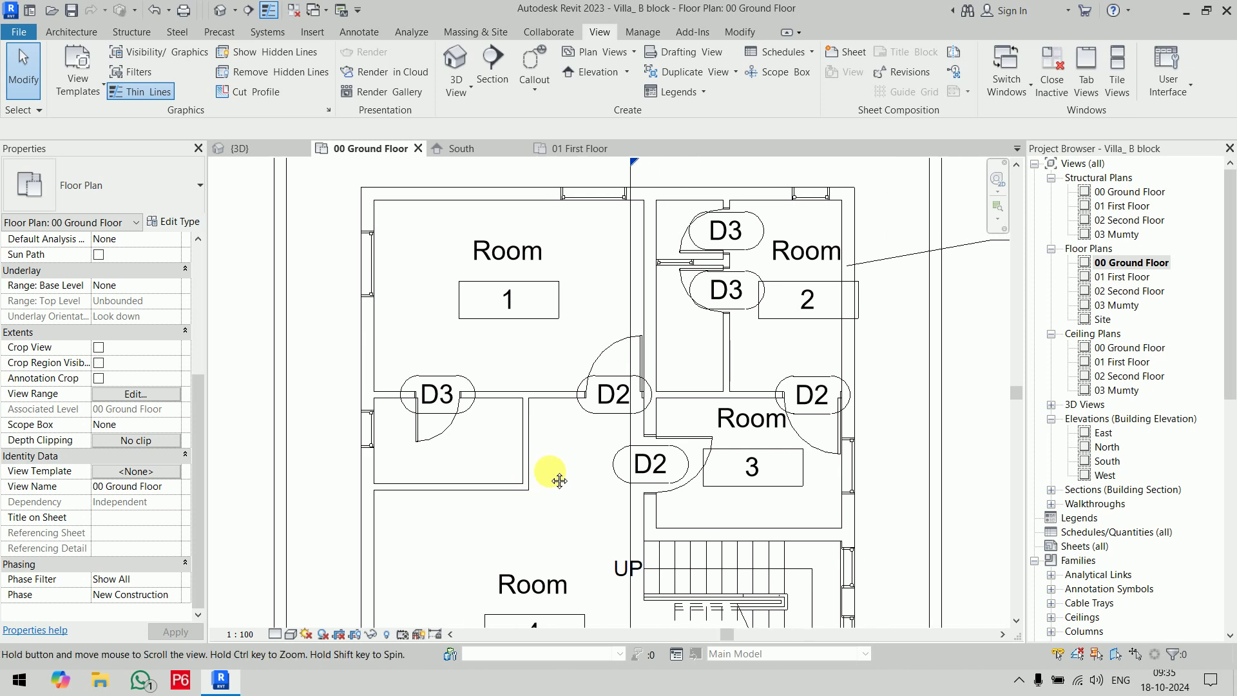
Step: Inspect door D3's type properties, cancel without changes, and deselect the door
scroll(549, 260, up, 2)
scroll(493, 302, up, 3)
click(464, 330)
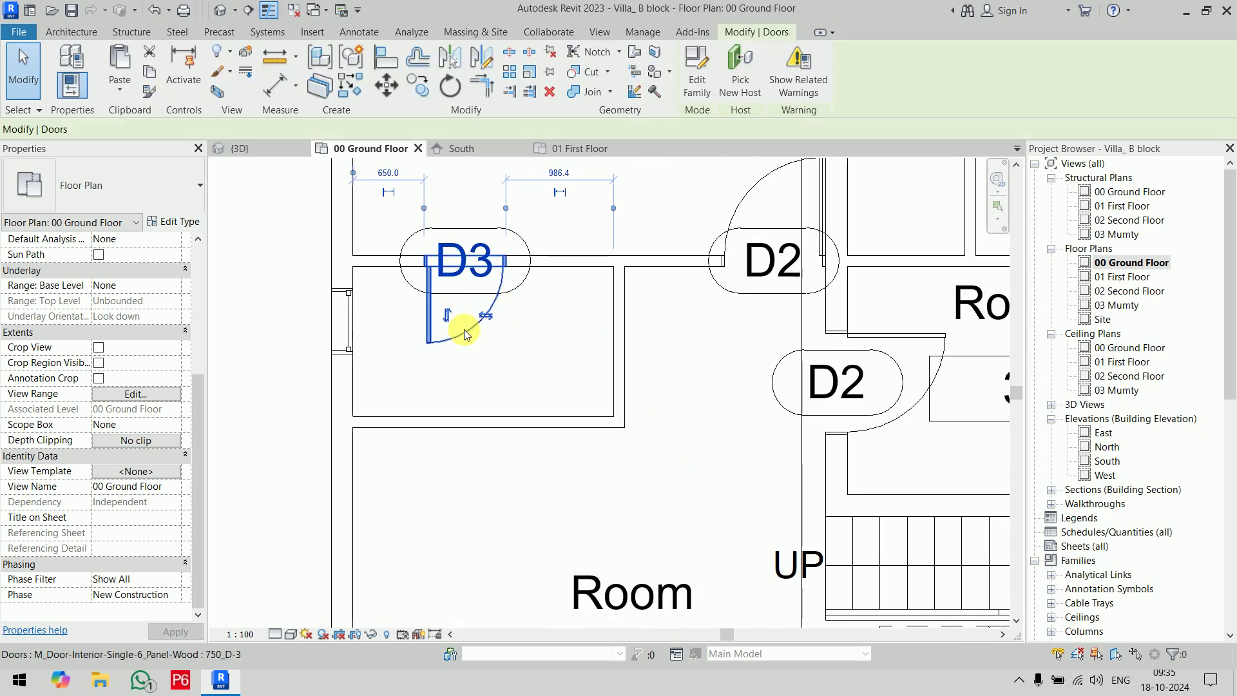
click(198, 226)
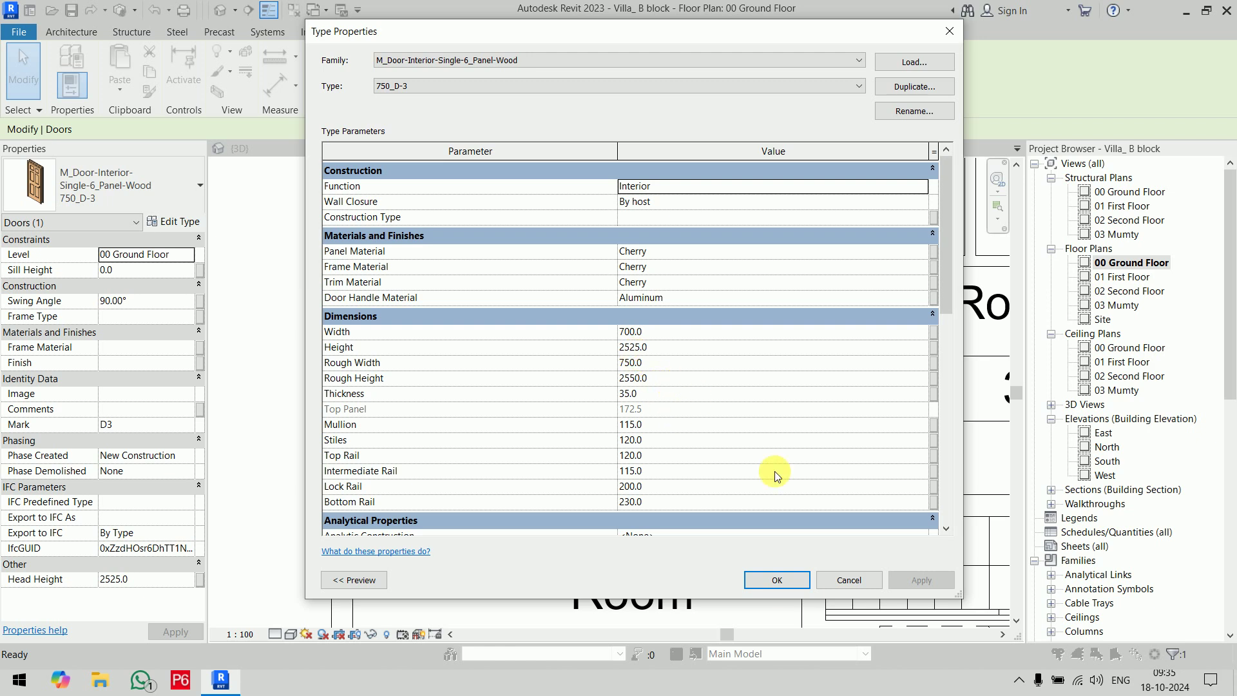
click(861, 581)
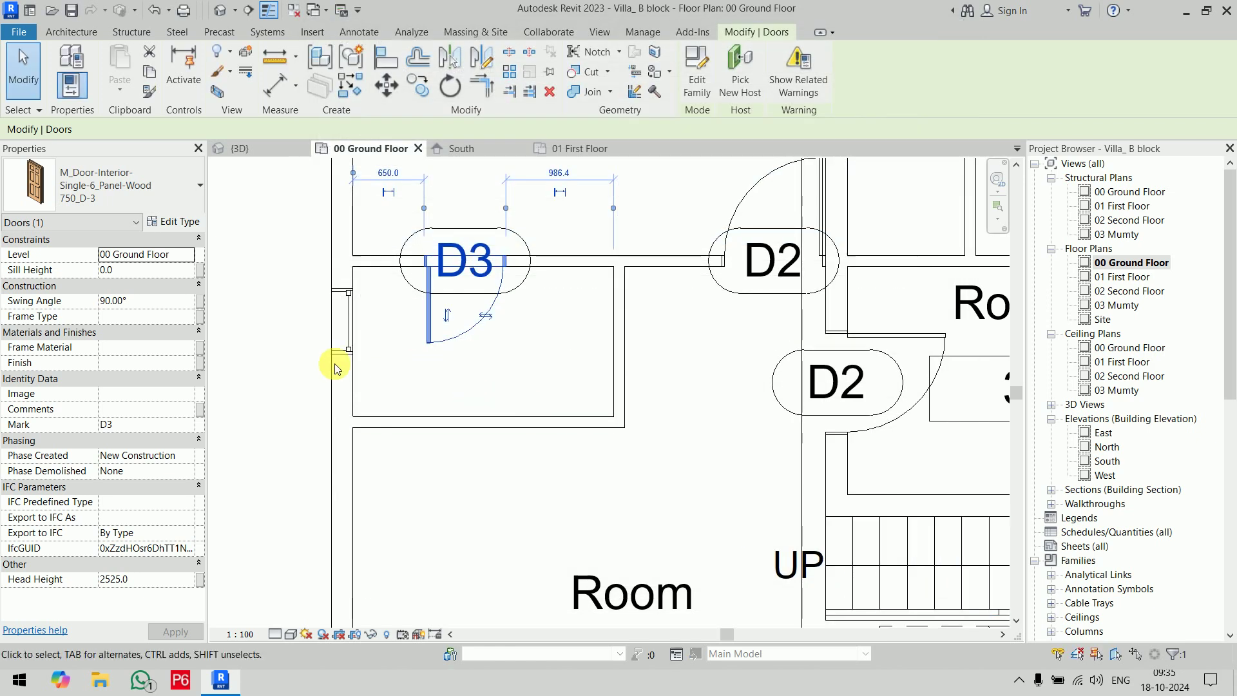
click(272, 336)
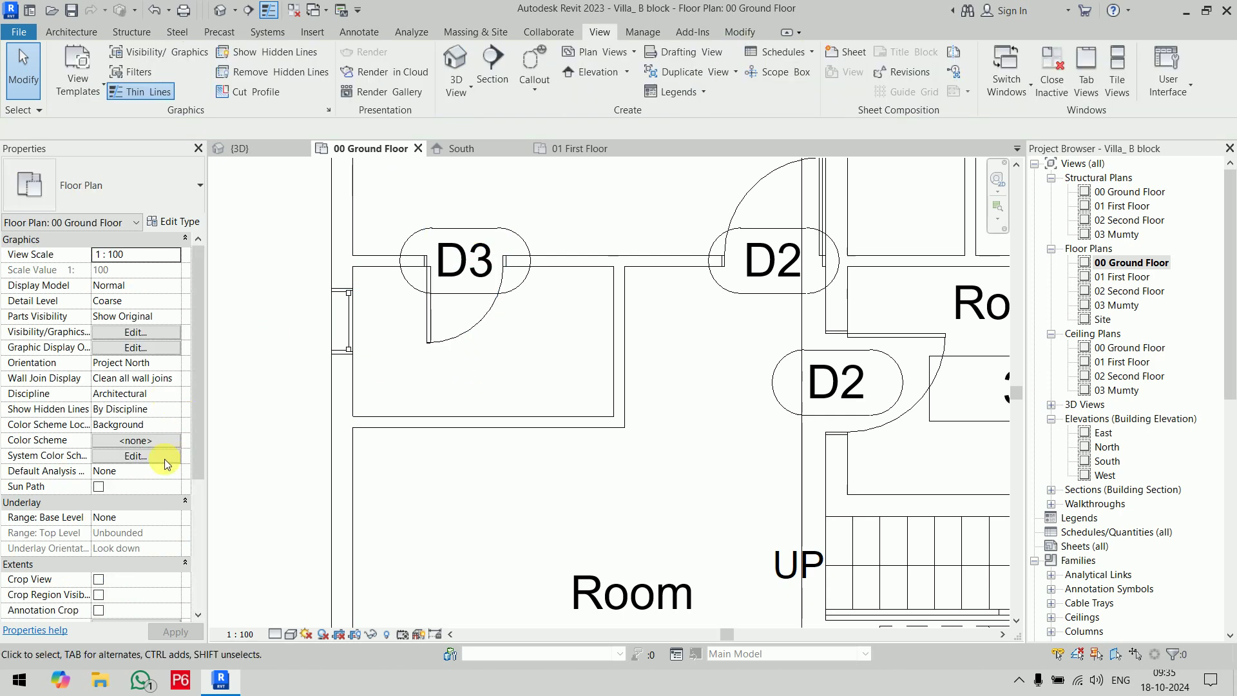
Step: Set the plan's view range to Top offset 3000 and Cut plane offset 2650
scroll(150, 457, down, 5)
click(154, 410)
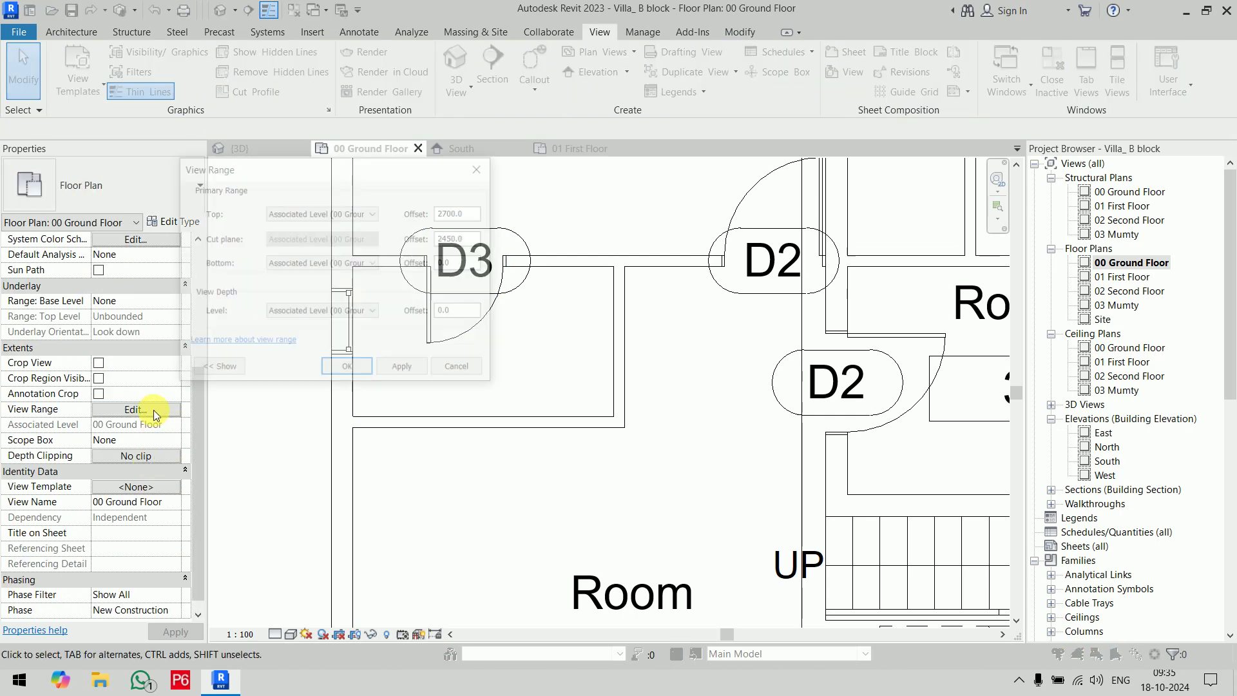
double_click(458, 212)
text(3)
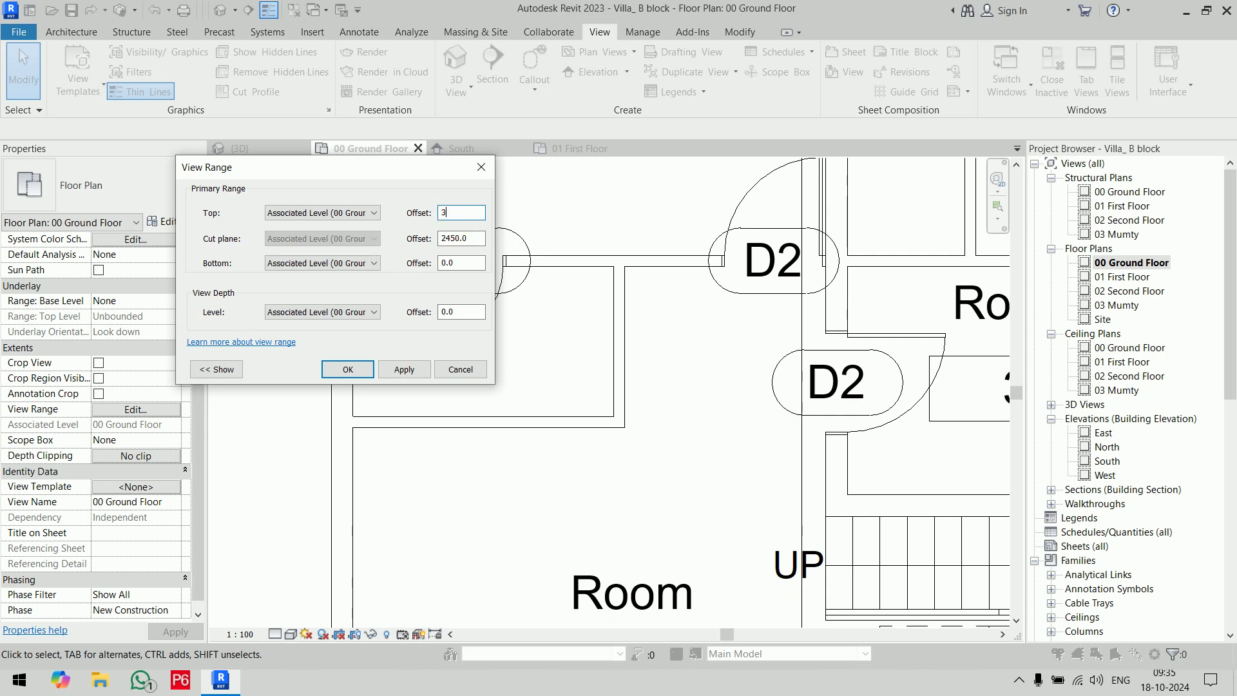
text(000)
double_click(462, 238)
text(2650)
click(342, 367)
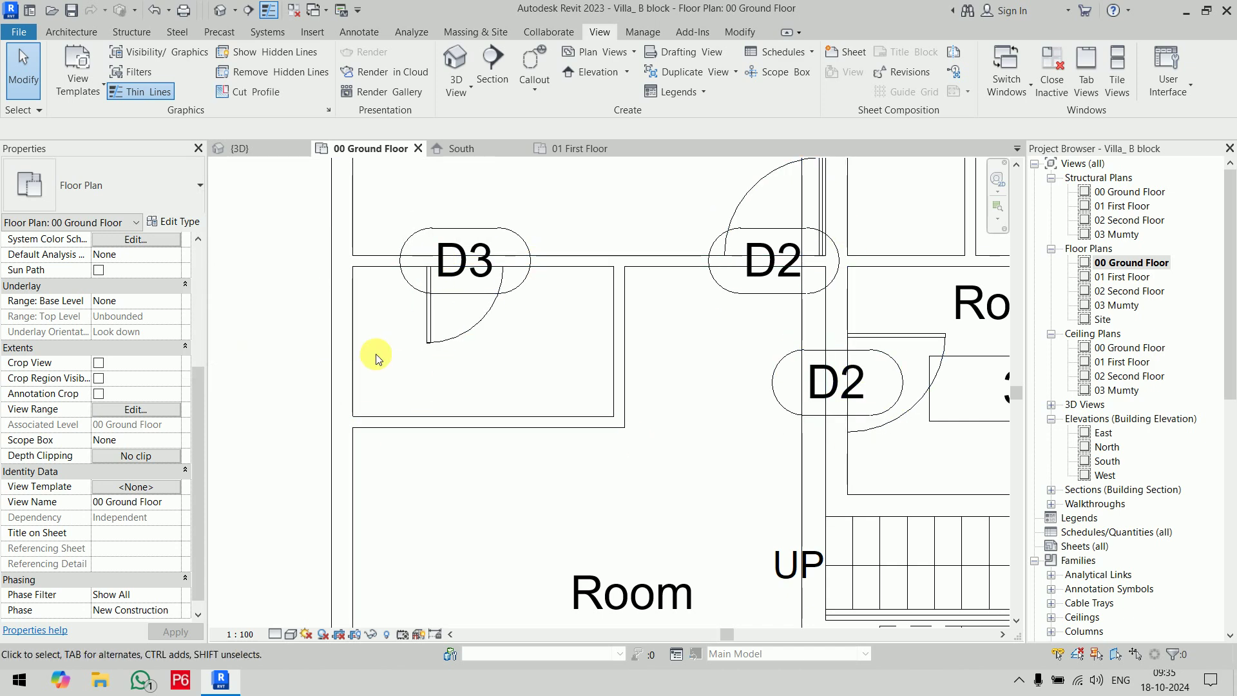
scroll(376, 359, down, 3)
scroll(400, 372, down, 2)
scroll(434, 378, down, 1)
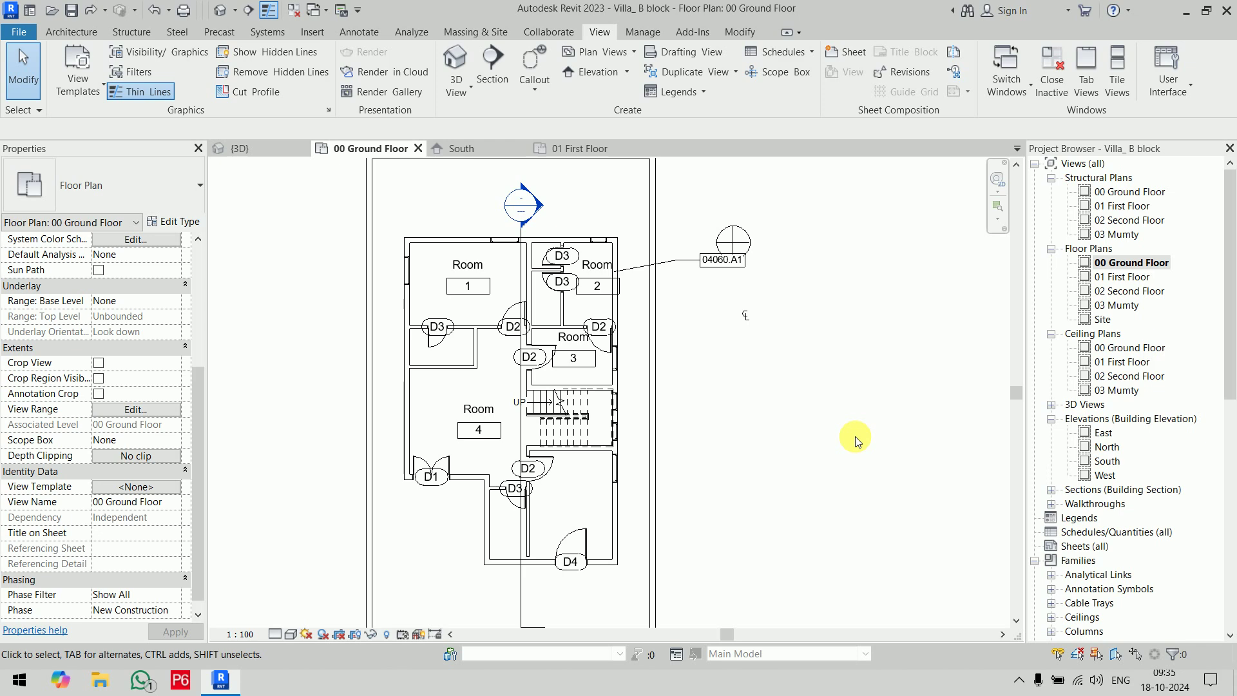
scroll(387, 534, up, 2)
scroll(449, 483, up, 2)
scroll(453, 481, up, 2)
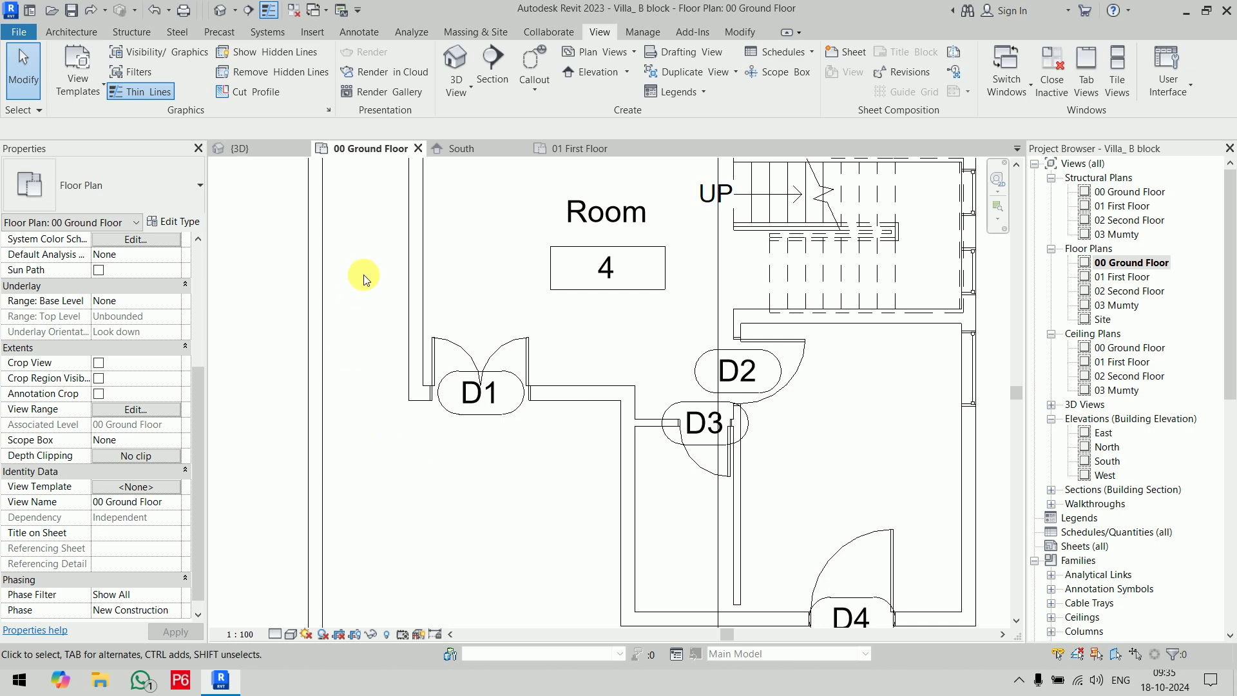
Step: Draw a rectangular plan region enclosing door D1 and finish the sketch
click(632, 53)
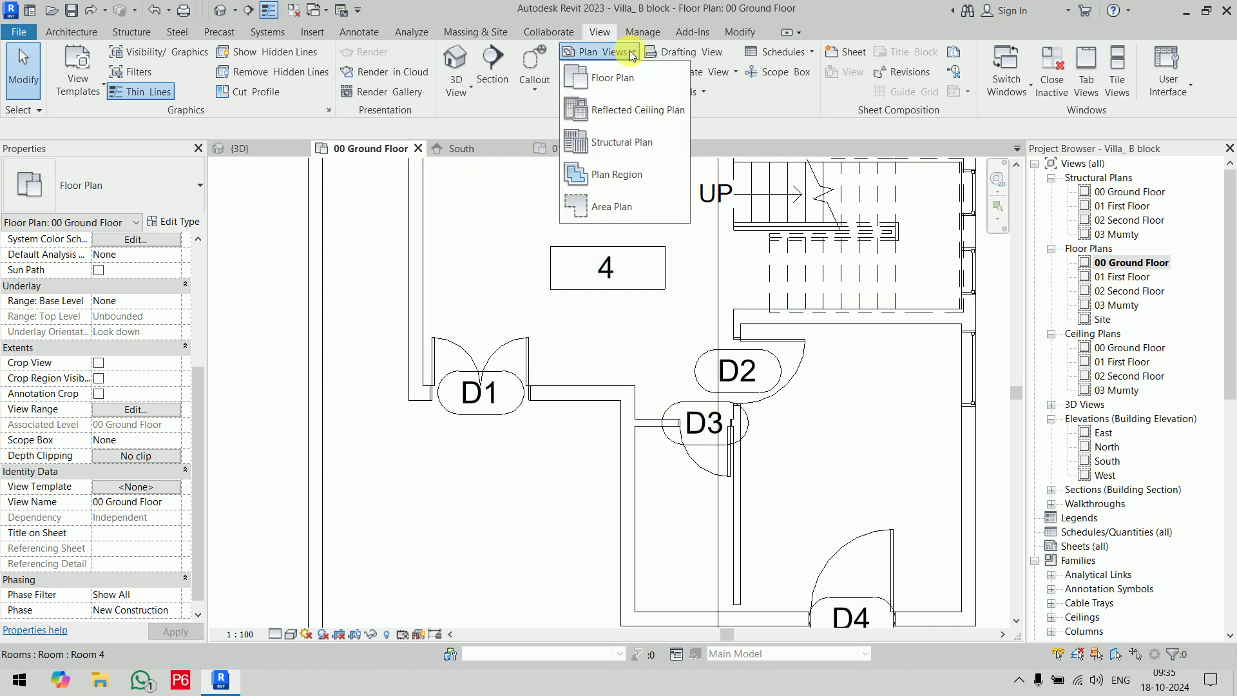
click(636, 181)
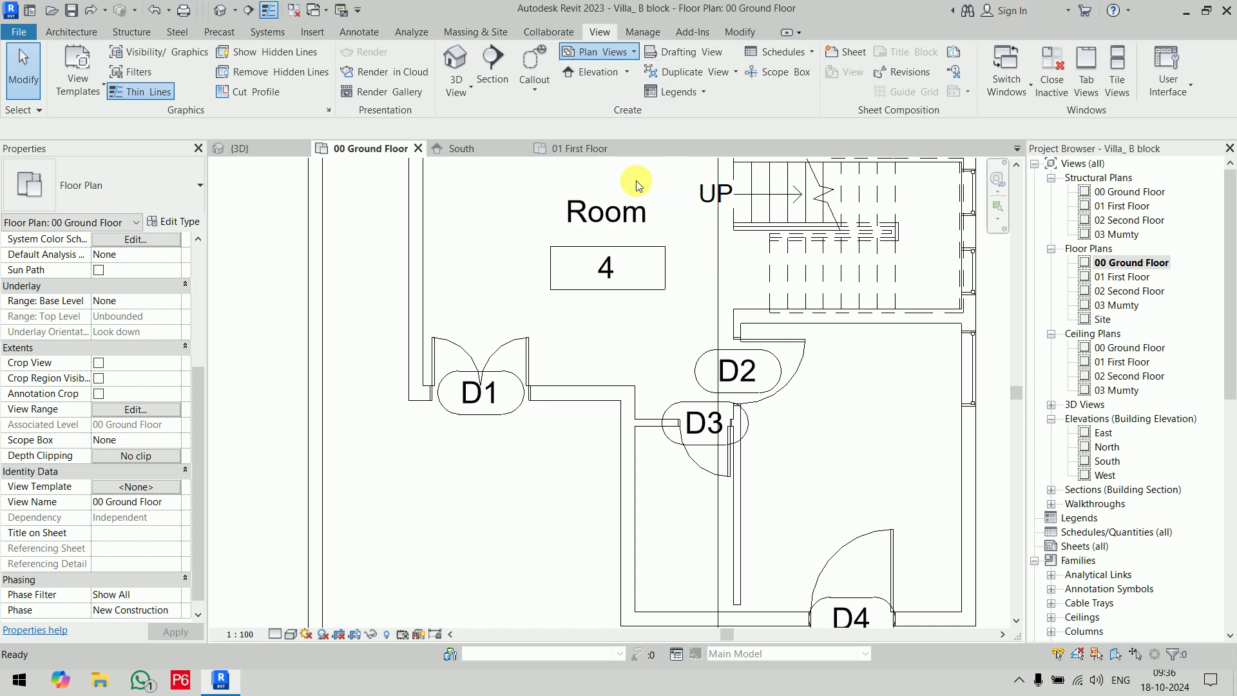
click(745, 57)
click(366, 279)
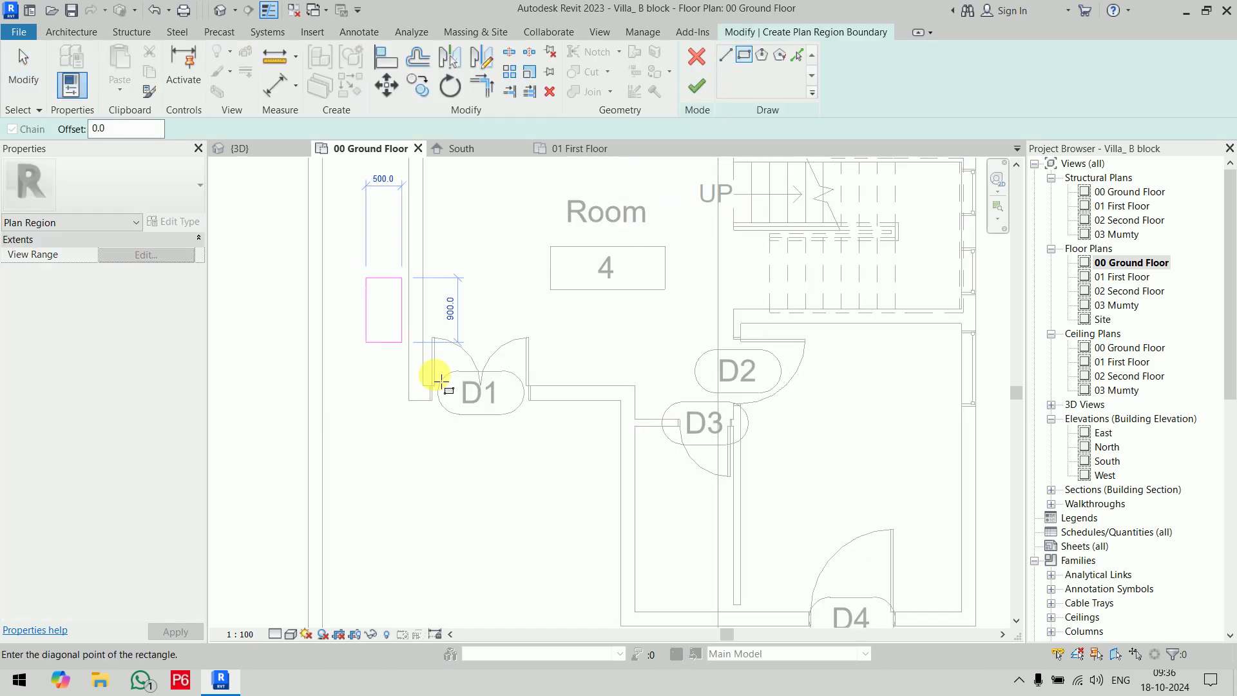
click(676, 475)
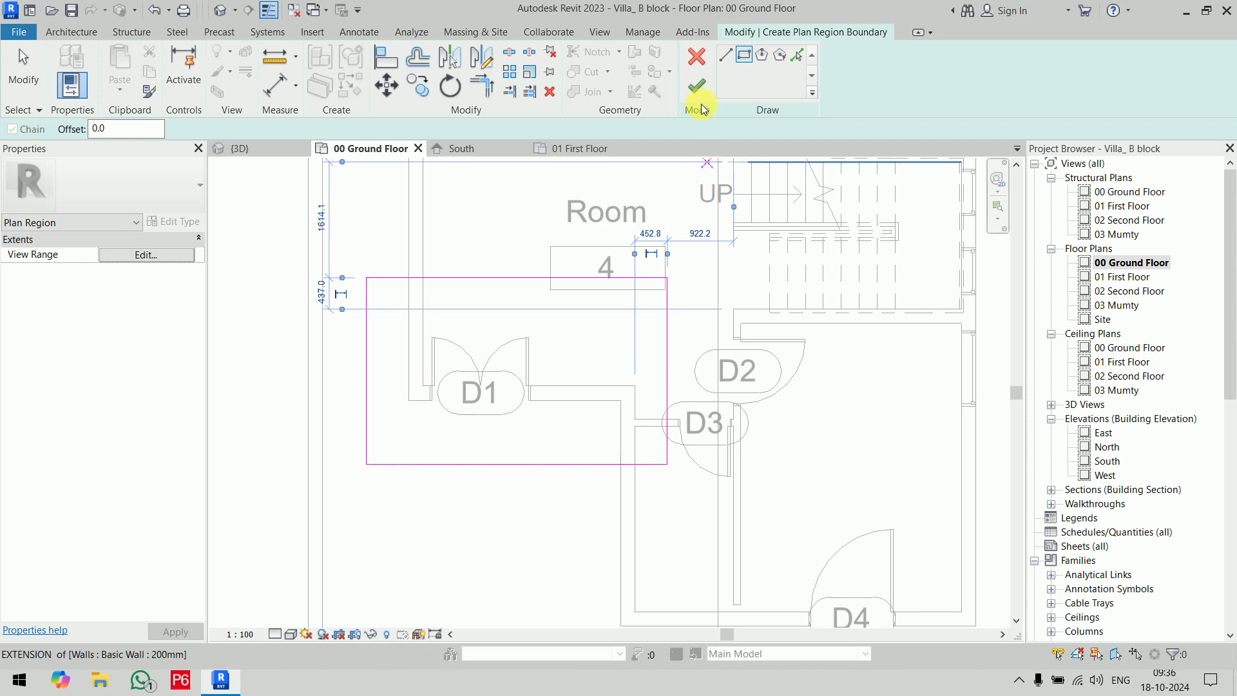
click(696, 86)
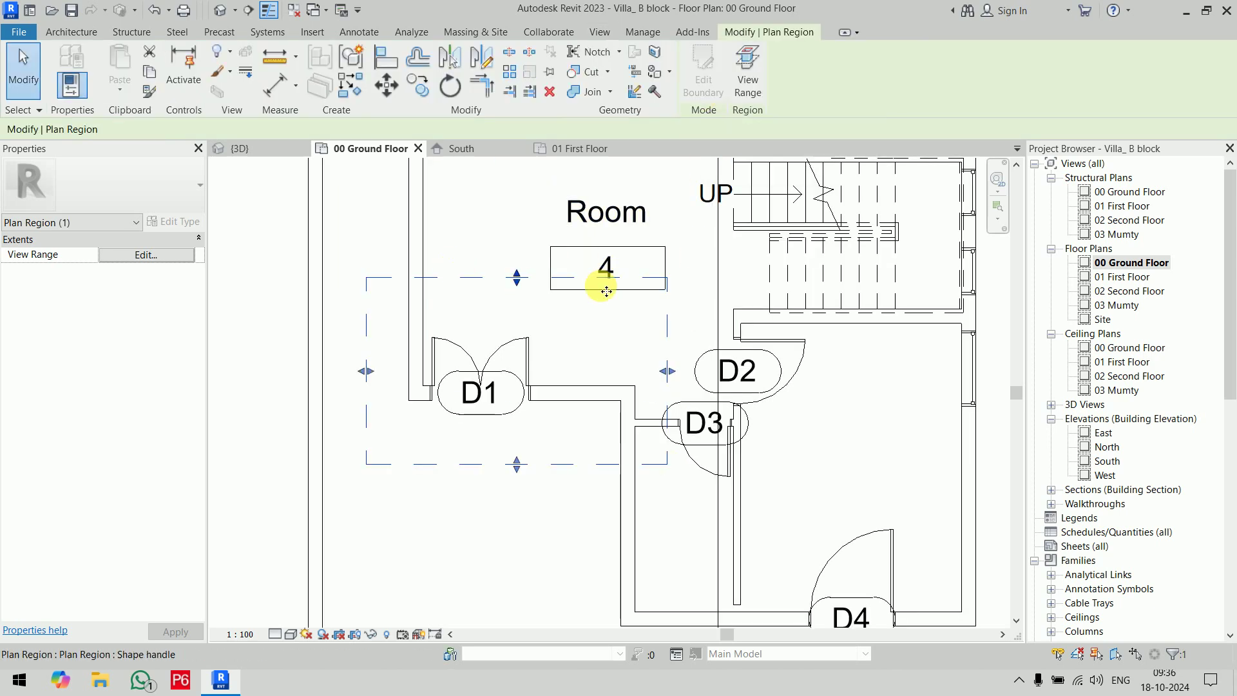
Step: Set the plan region's view range cut plane offset to 2100
click(755, 92)
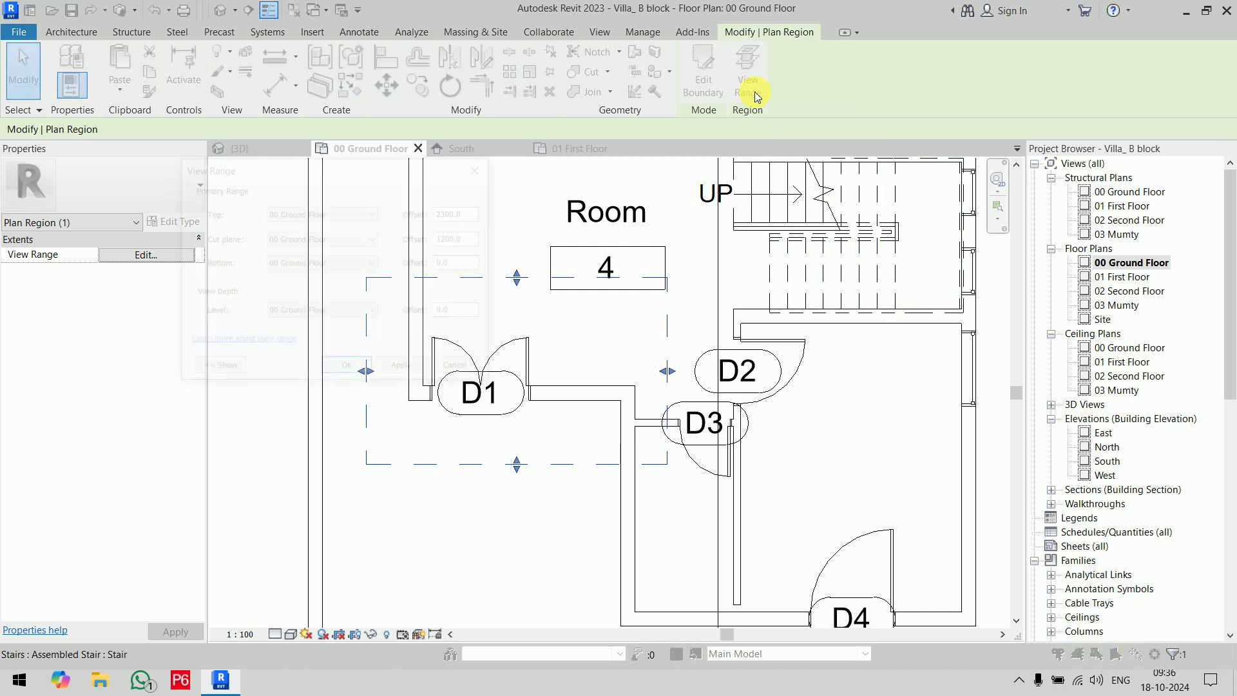
double_click(461, 239)
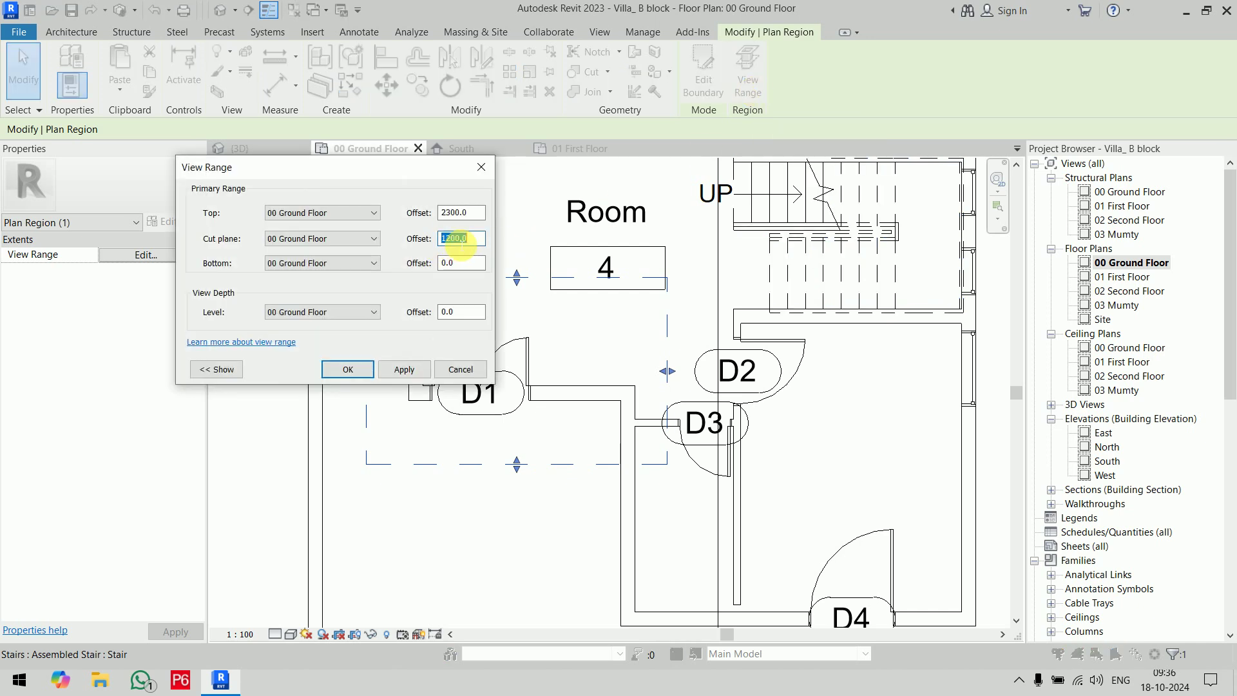
text(21)
click(356, 369)
click(268, 413)
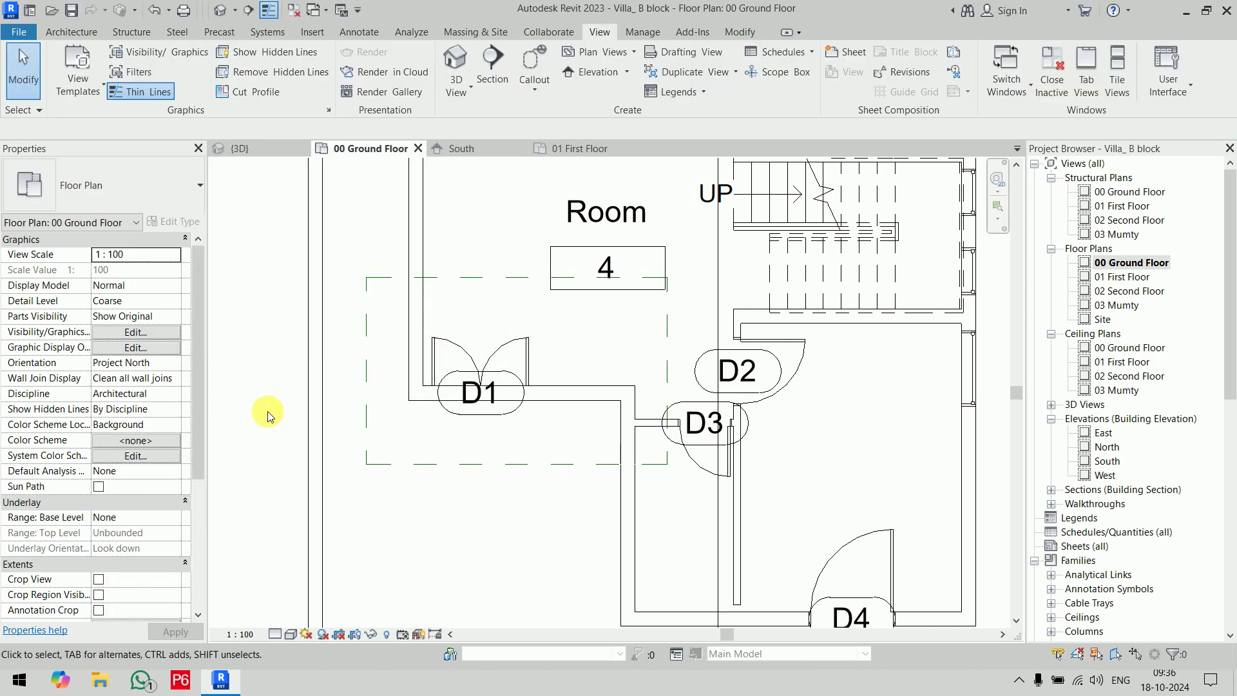
scroll(268, 411, down, 2)
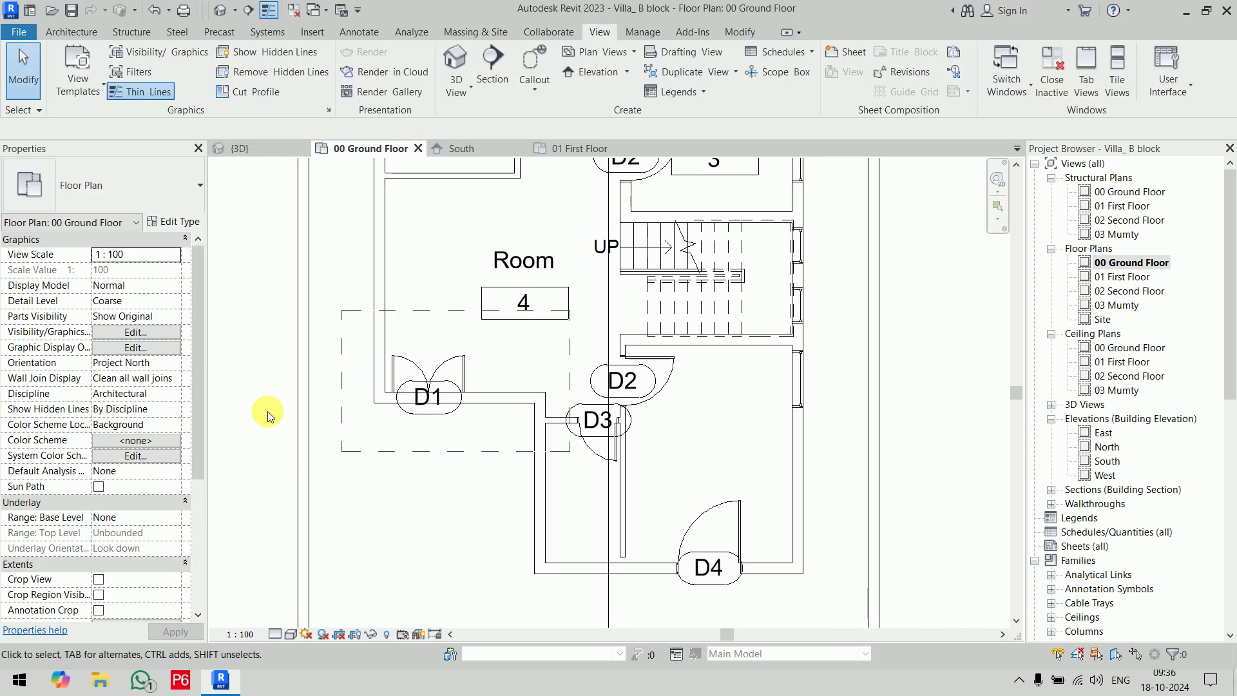
scroll(268, 411, down, 3)
middle_drag(268, 411, 328, 577)
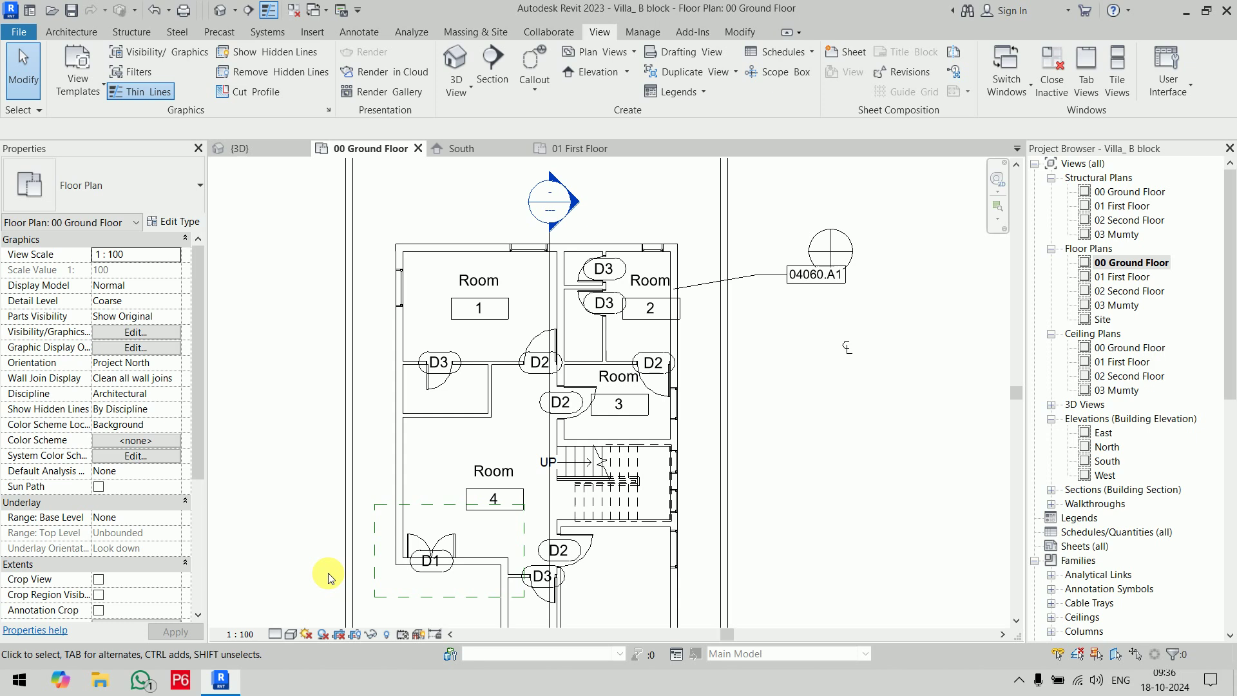
middle_drag(328, 577, 401, 456)
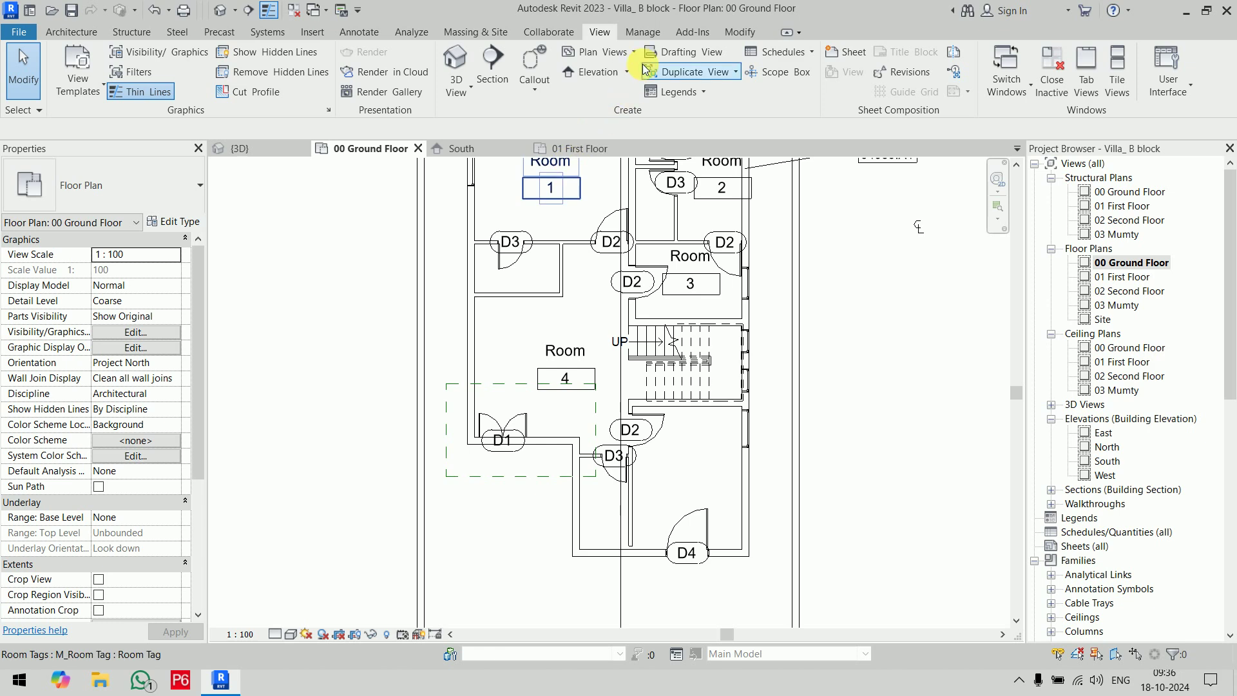
click(625, 52)
click(619, 205)
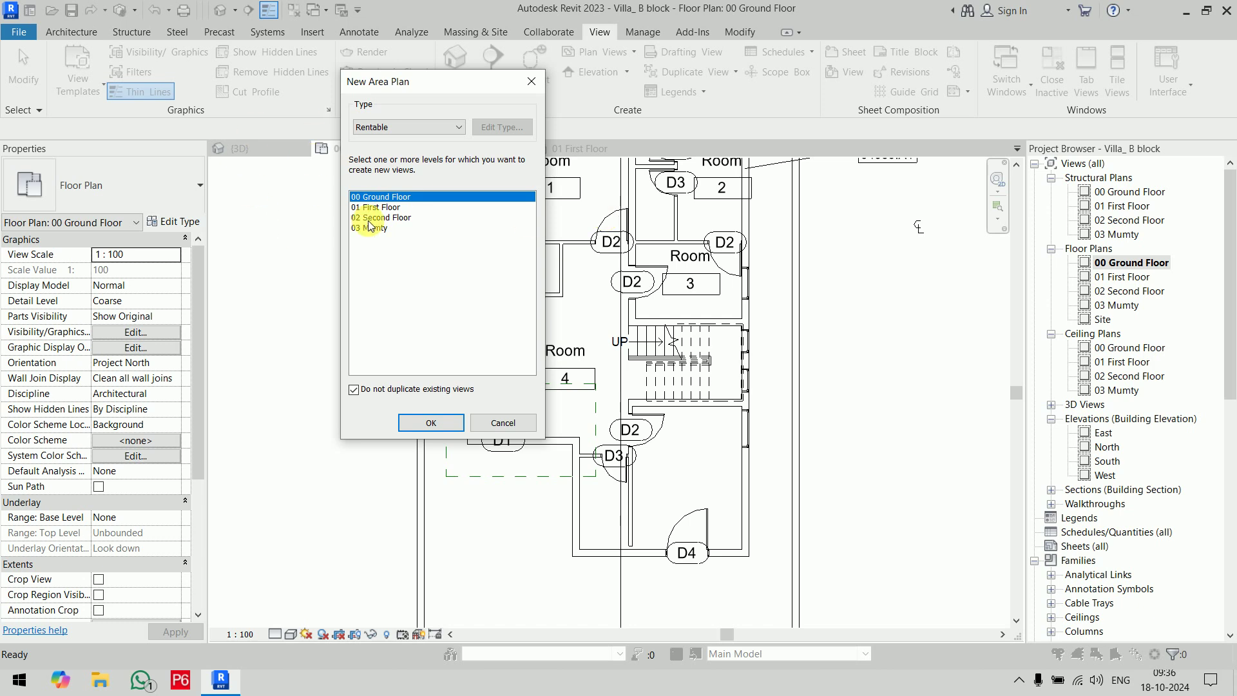
click(503, 422)
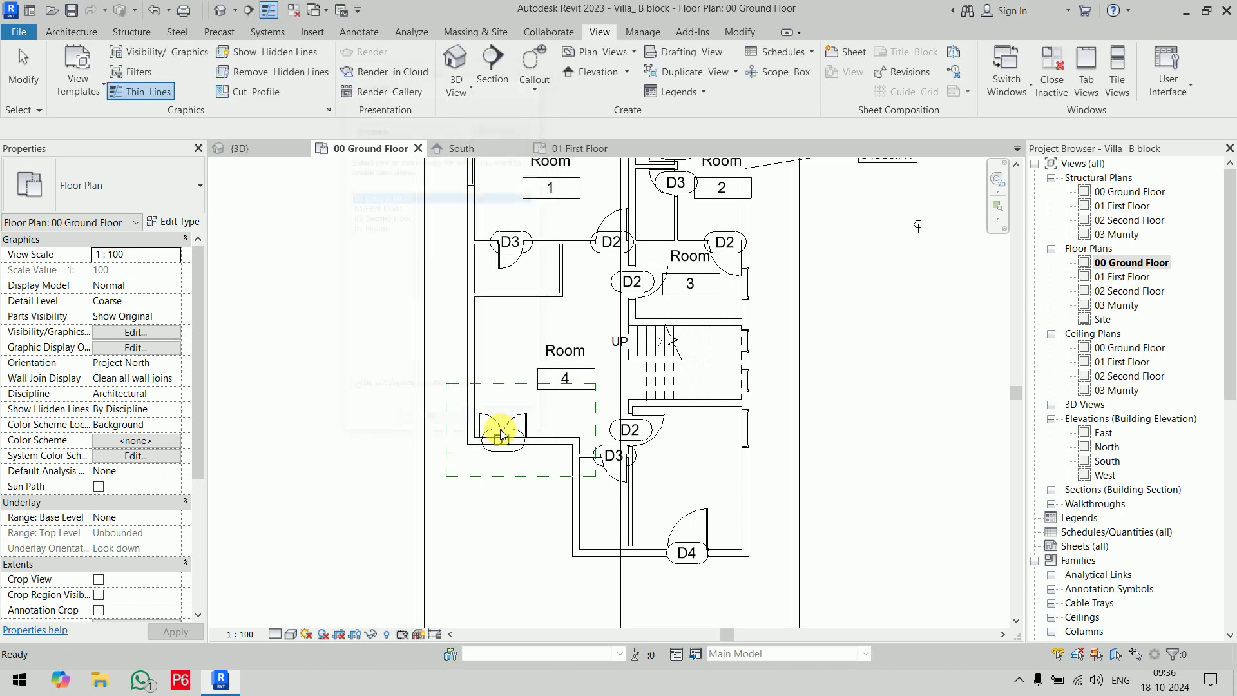
click(628, 51)
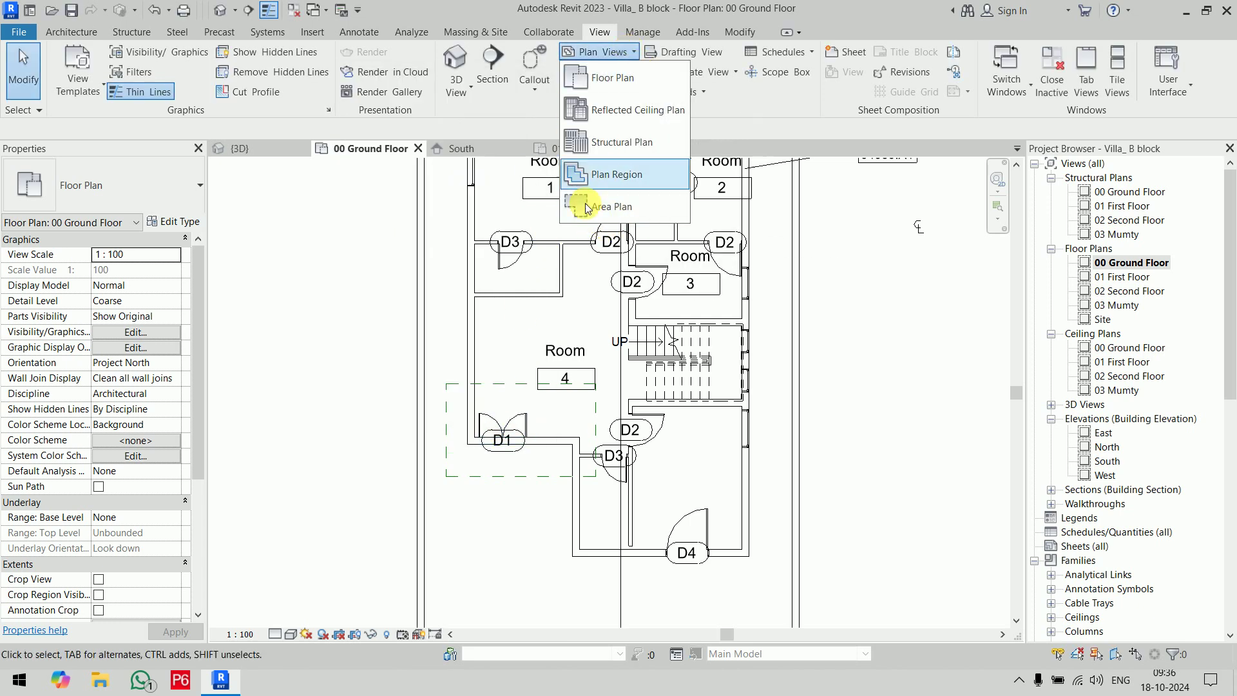
click(314, 266)
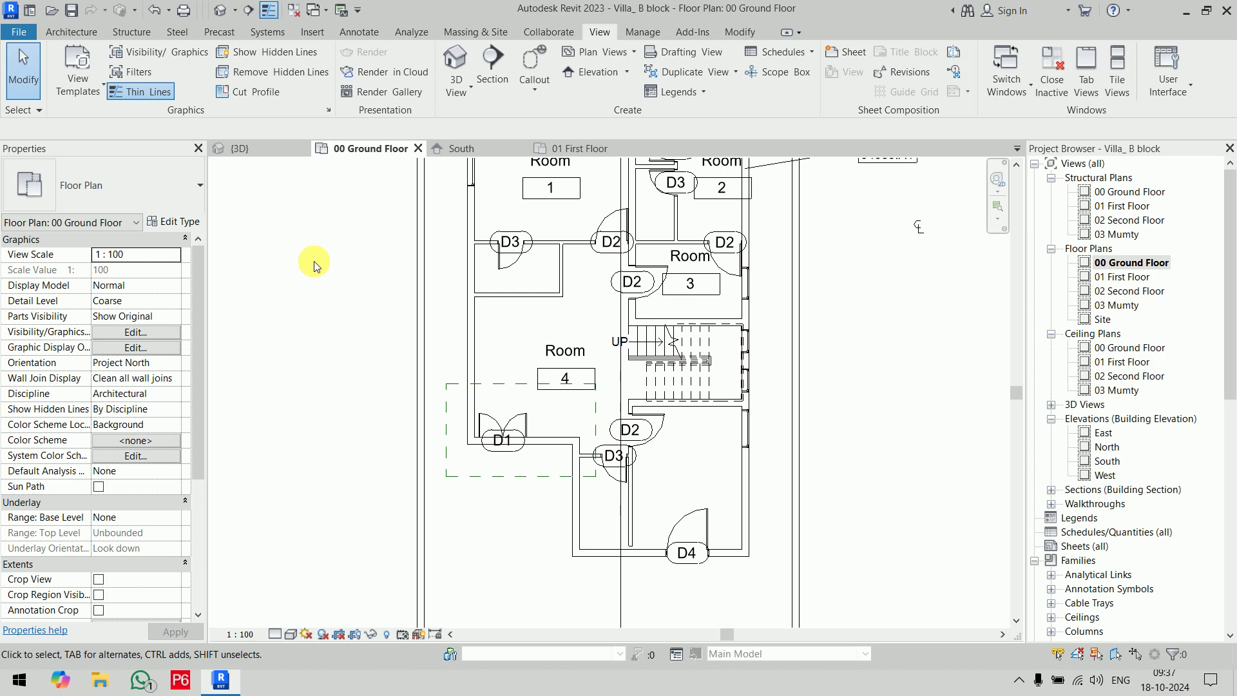
Step: Place a rectangular callout box around the two D3 doors beside Room 2
middle_drag(328, 303, 242, 401)
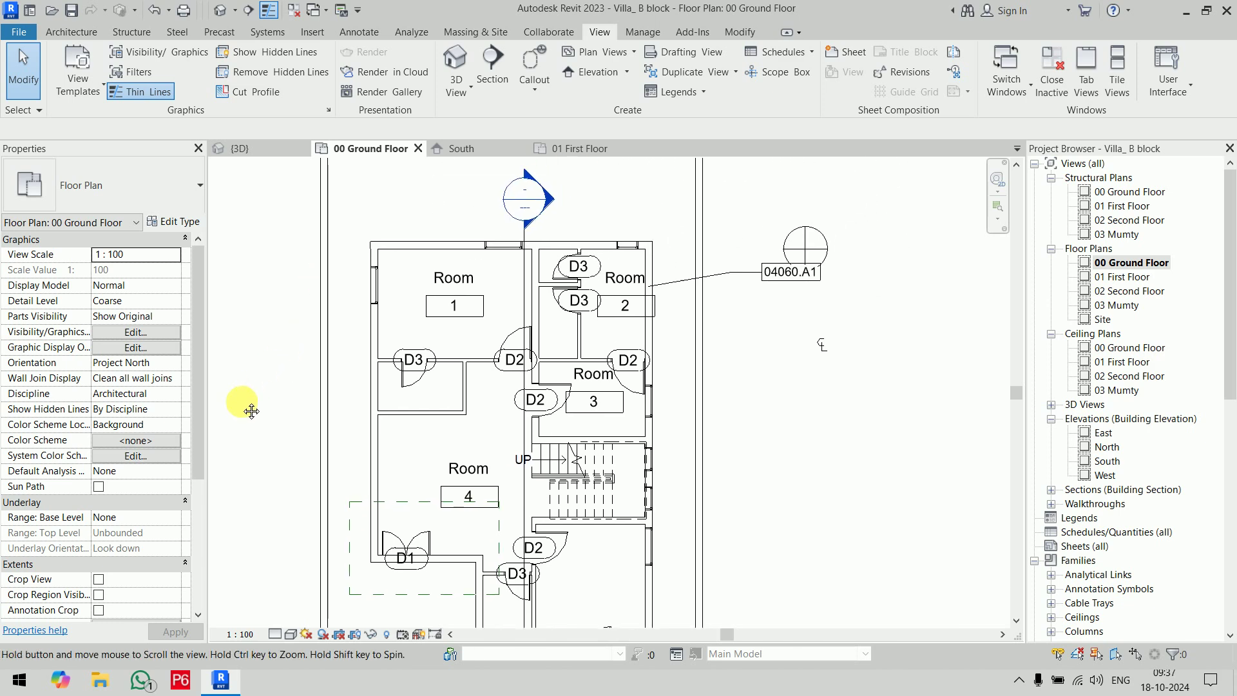
scroll(596, 286, up, 3)
mouse_move(588, 284)
middle_down()
mouse_move(607, 196)
mouse_move(572, 475)
middle_up()
scroll(593, 284, down, 3)
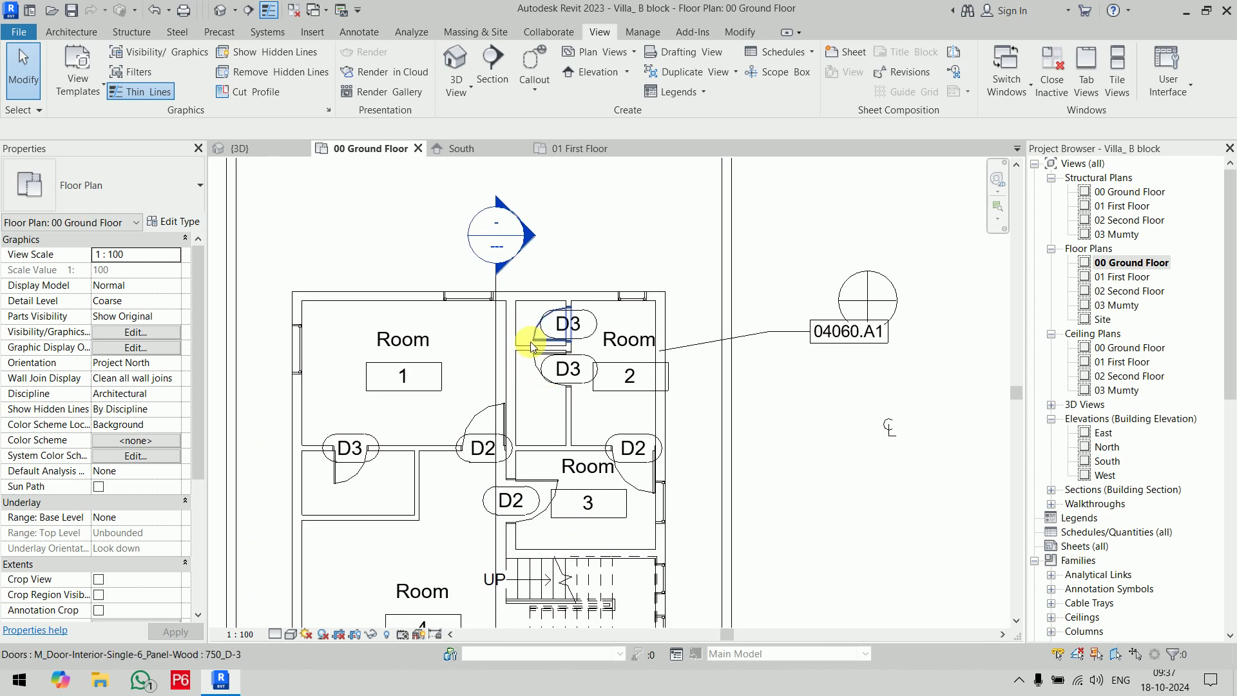
scroll(625, 326, up, 2)
scroll(580, 351, up, 2)
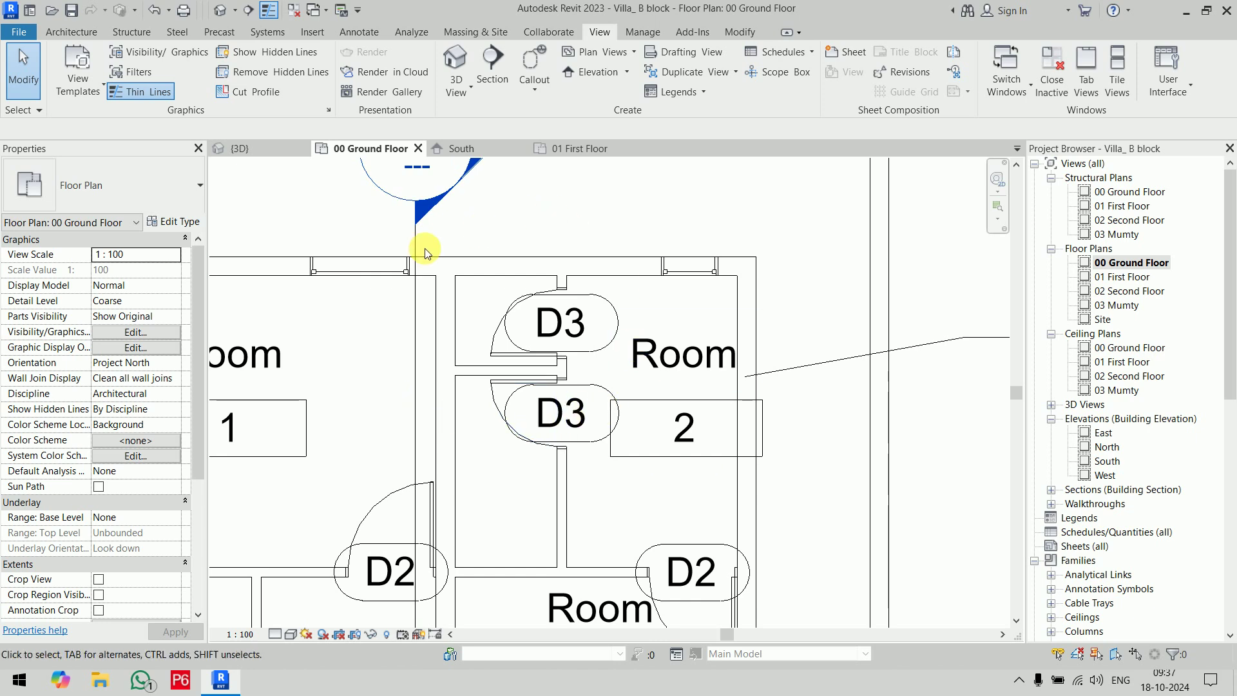
click(535, 89)
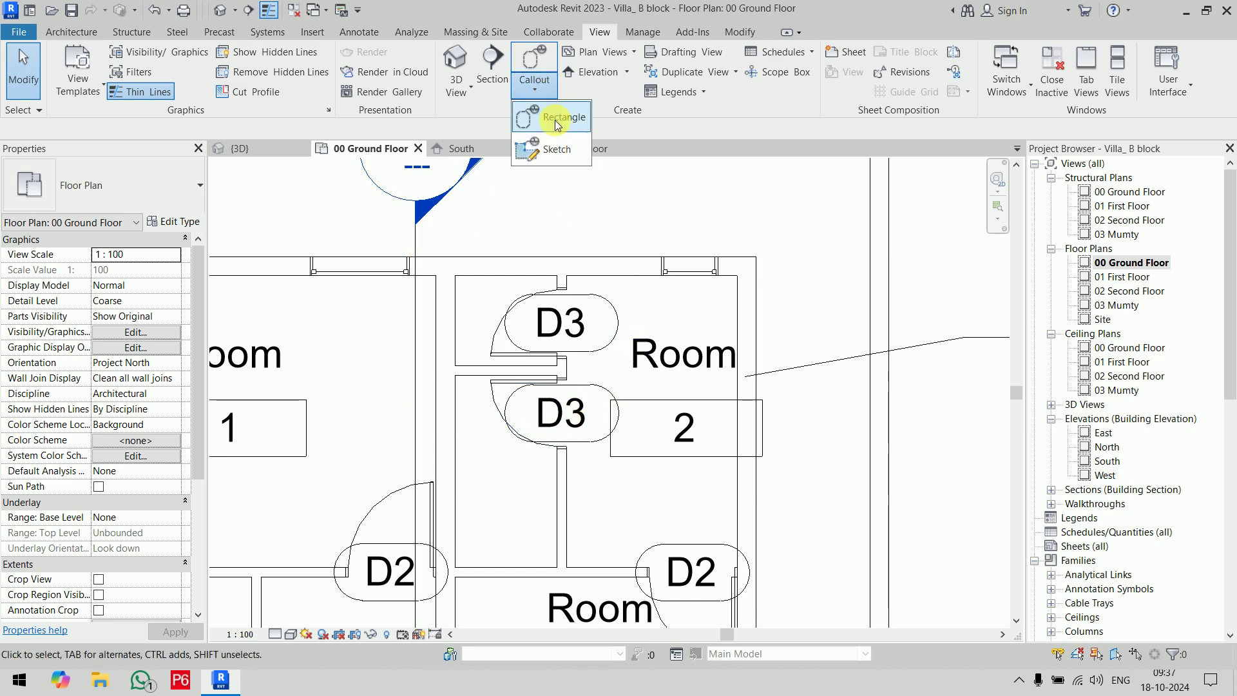
click(553, 116)
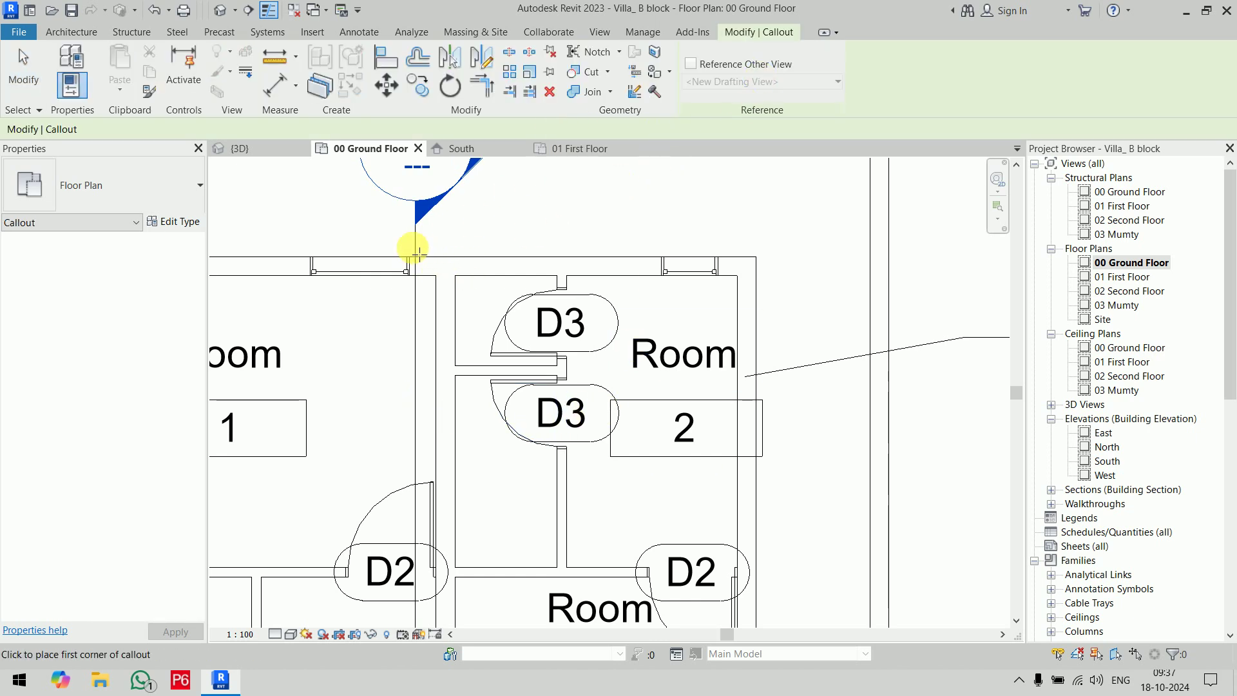
click(427, 290)
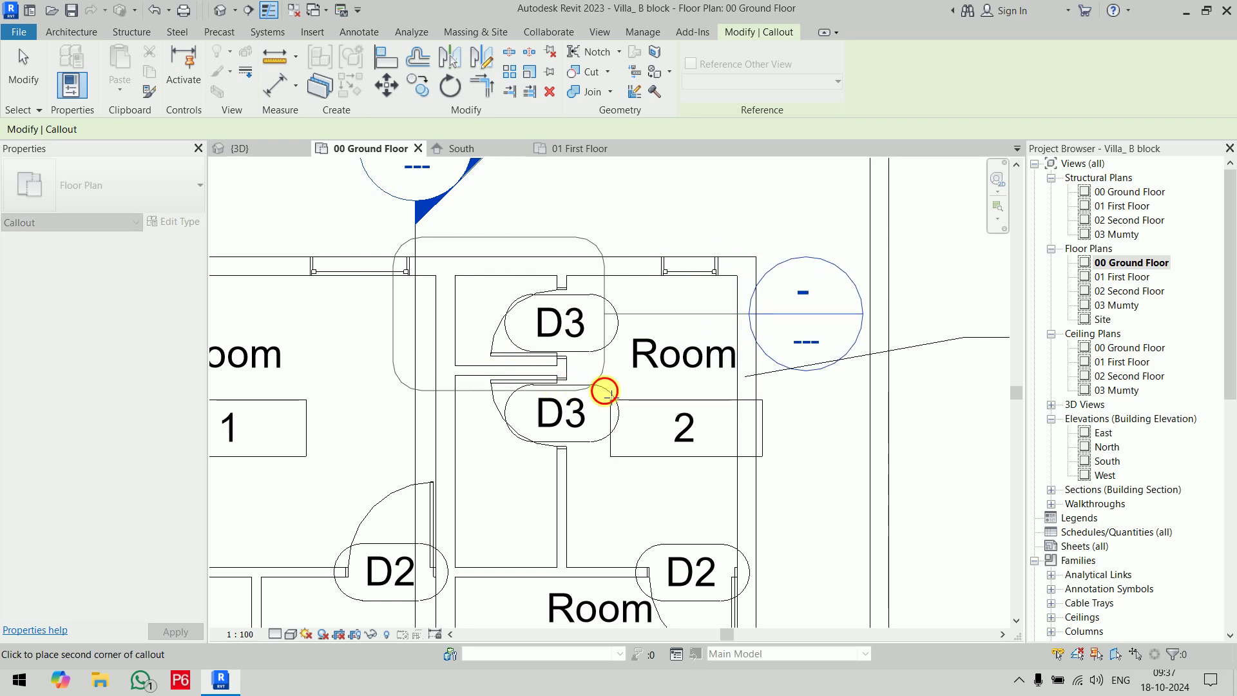
click(607, 392)
Step: End the callout command and select the newly placed callout
right_click(615, 180)
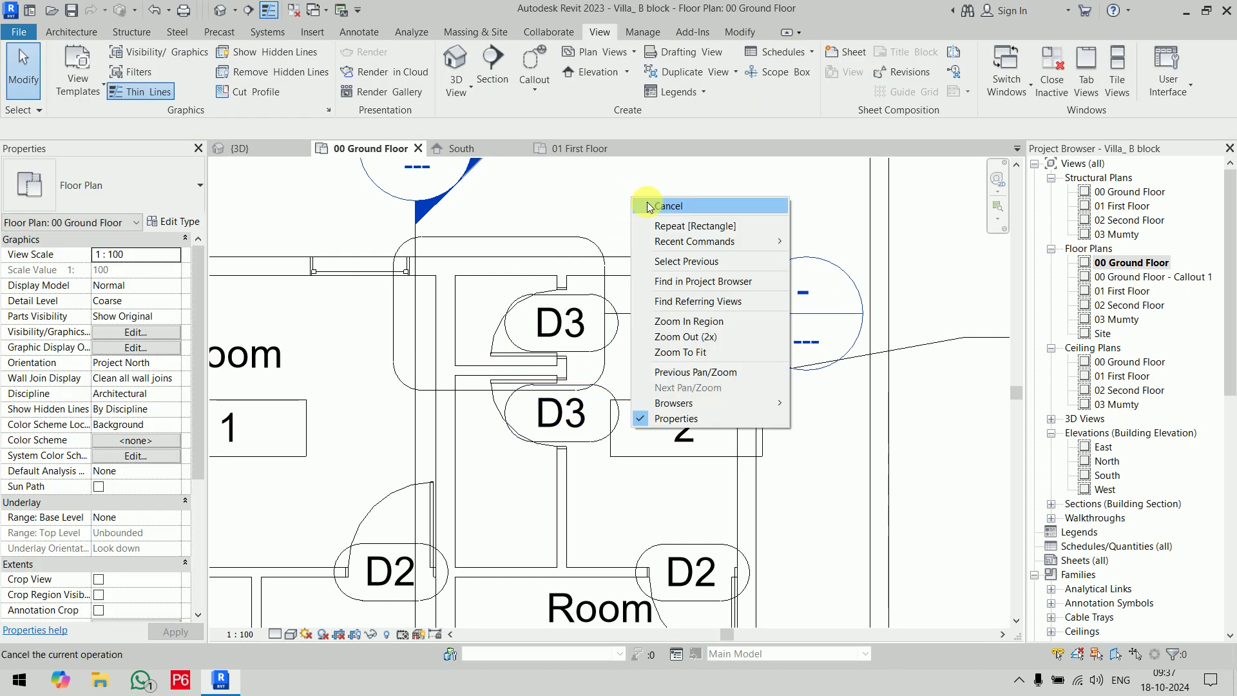
click(658, 206)
click(594, 245)
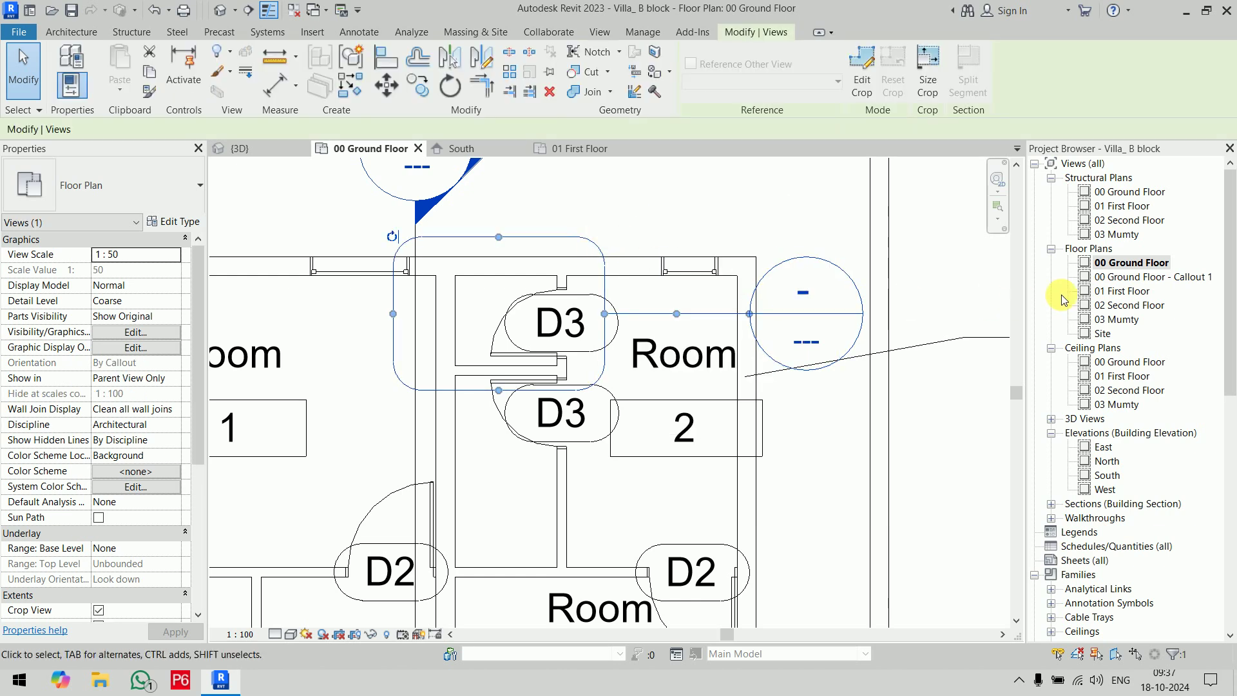
Step: Open the 00 Ground Floor - Callout 1 view and clear the crop region selection
double_click(1183, 283)
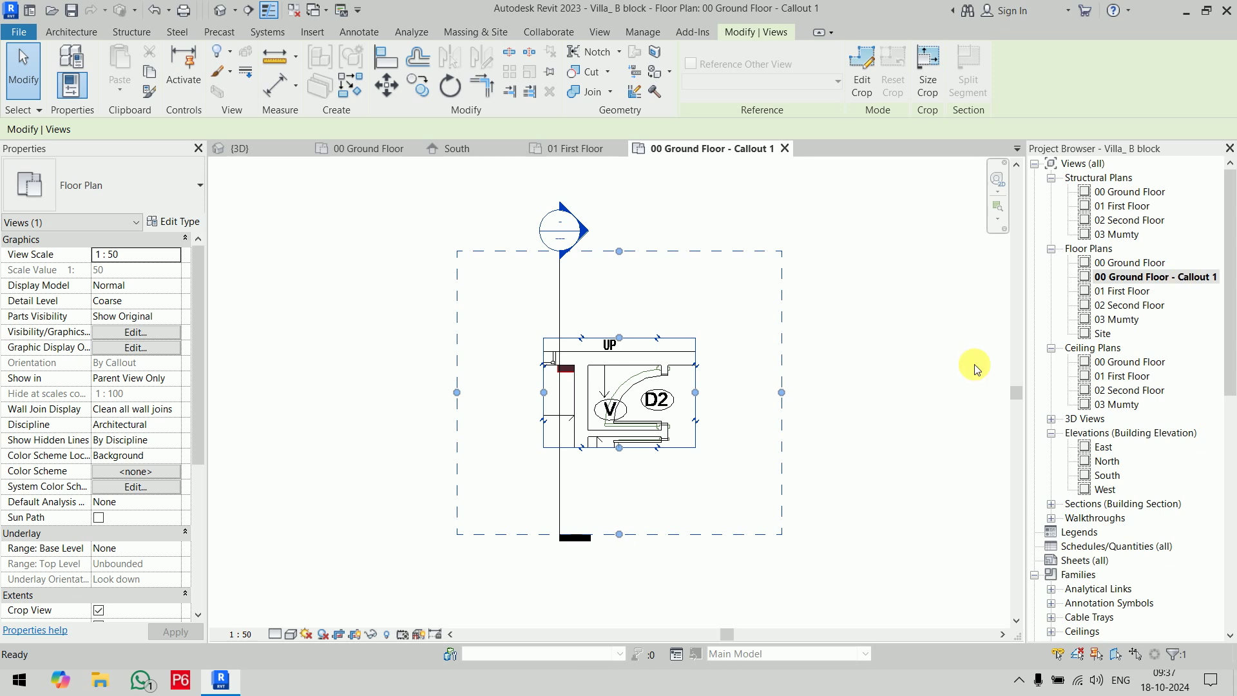
click(905, 368)
scroll(748, 398, up, 2)
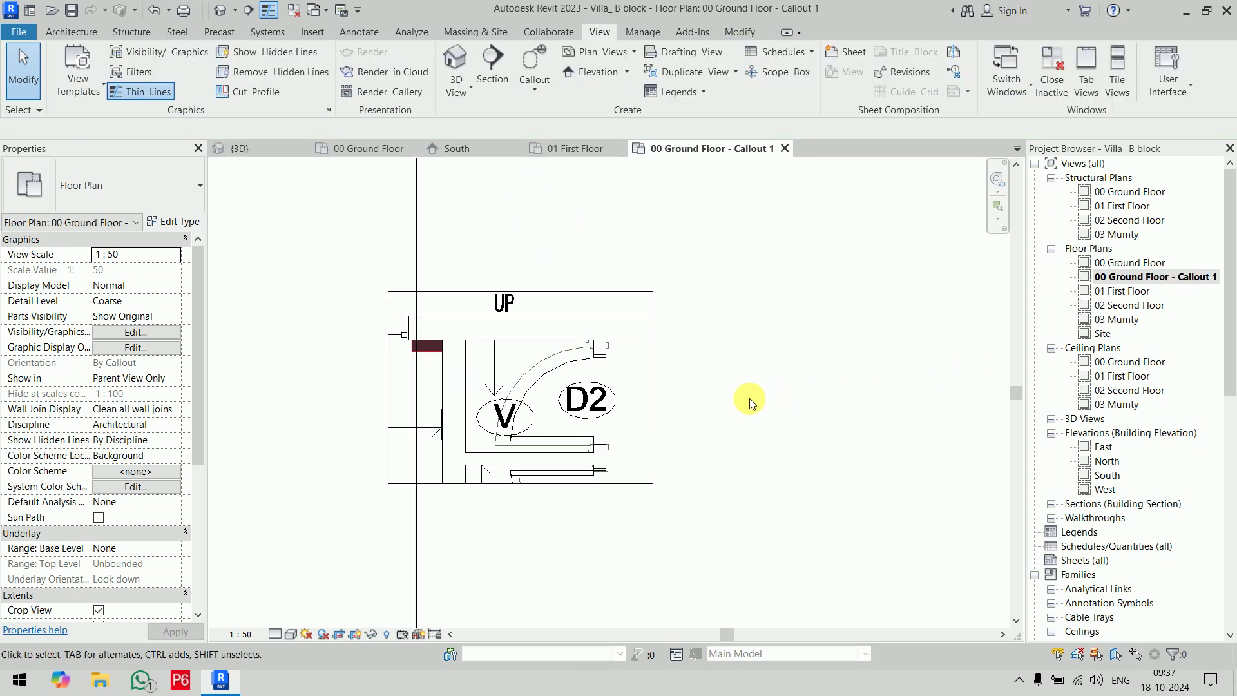
scroll(753, 386, up, 2)
scroll(756, 362, up, 1)
scroll(138, 473, down, 5)
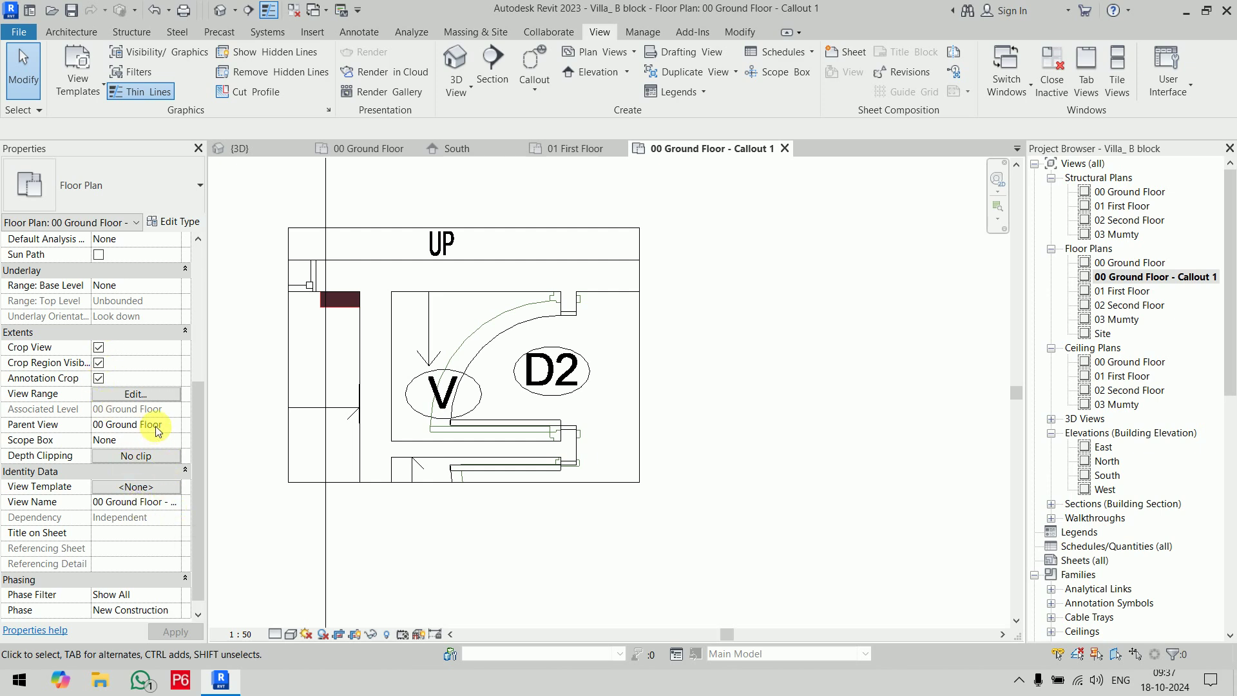
scroll(180, 460, down, 1)
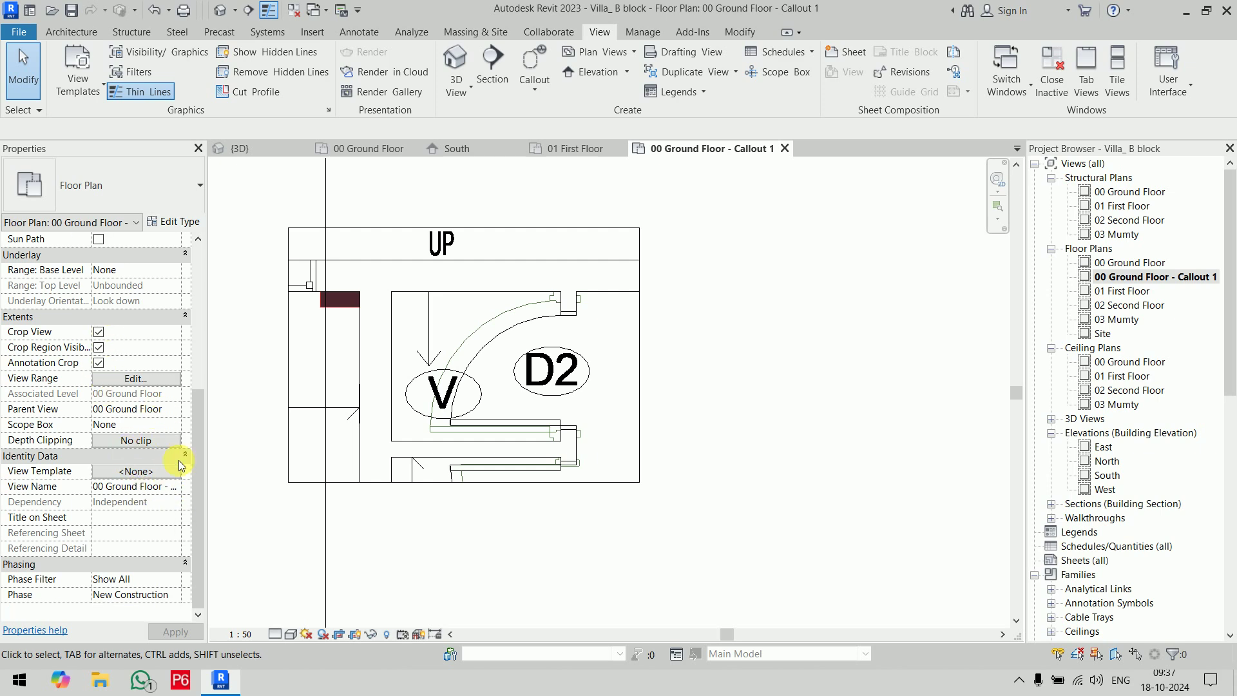
scroll(179, 461, up, 2)
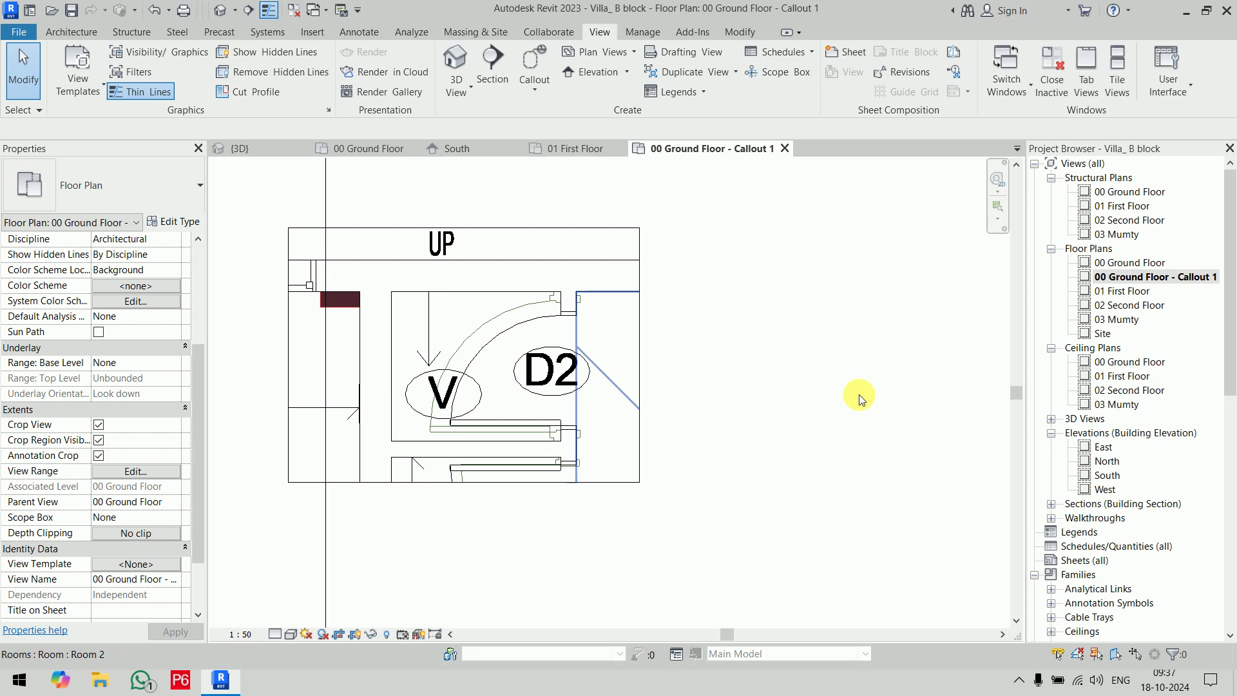
Step: Hide all Imported Categories in the callout view's Visibility/Graphics overrides
key(v)
key(g)
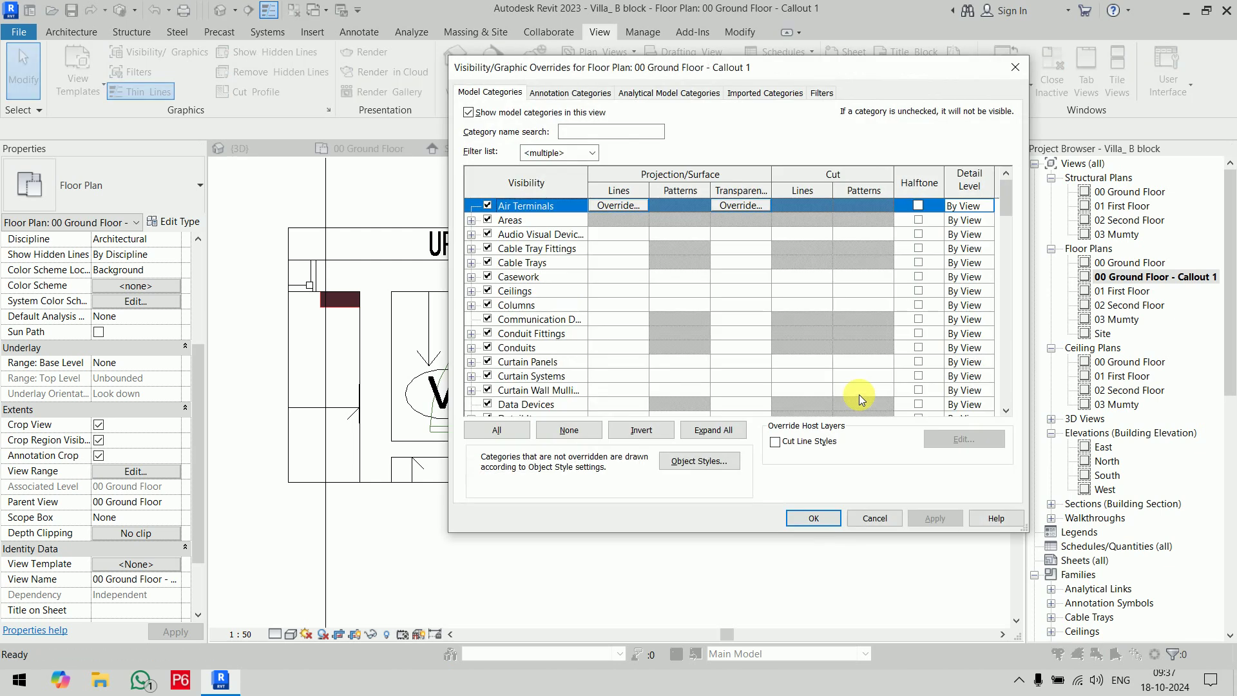
click(762, 93)
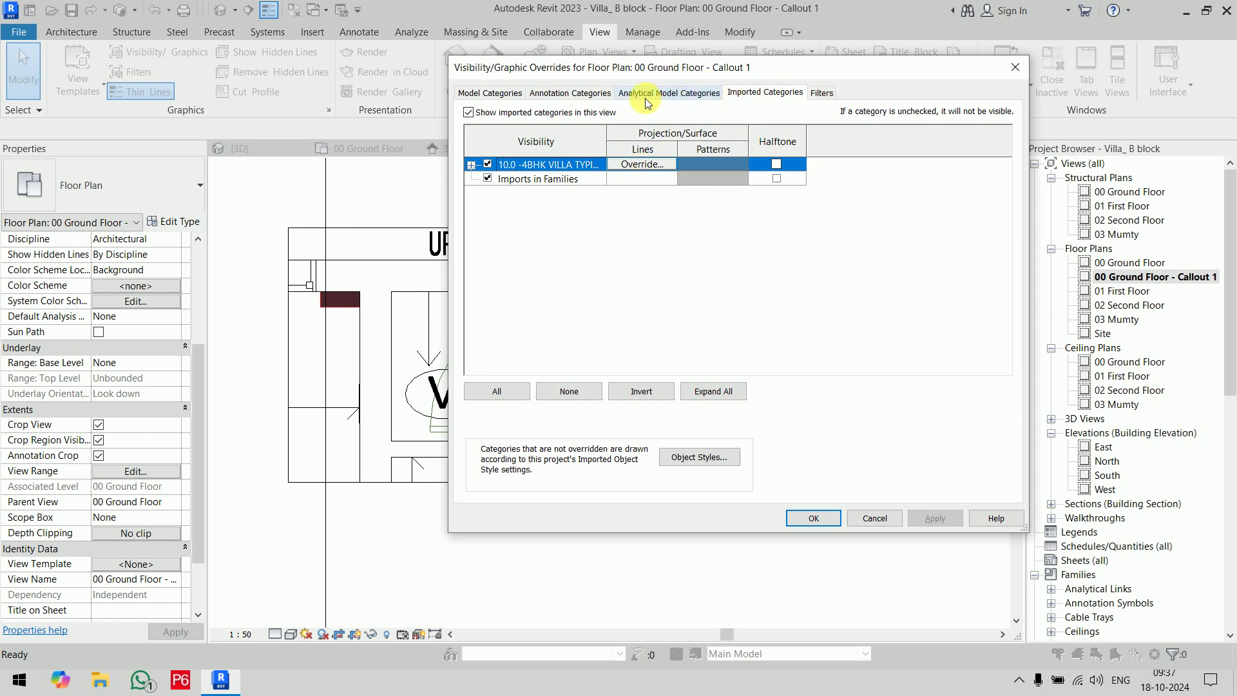
click(487, 164)
click(806, 521)
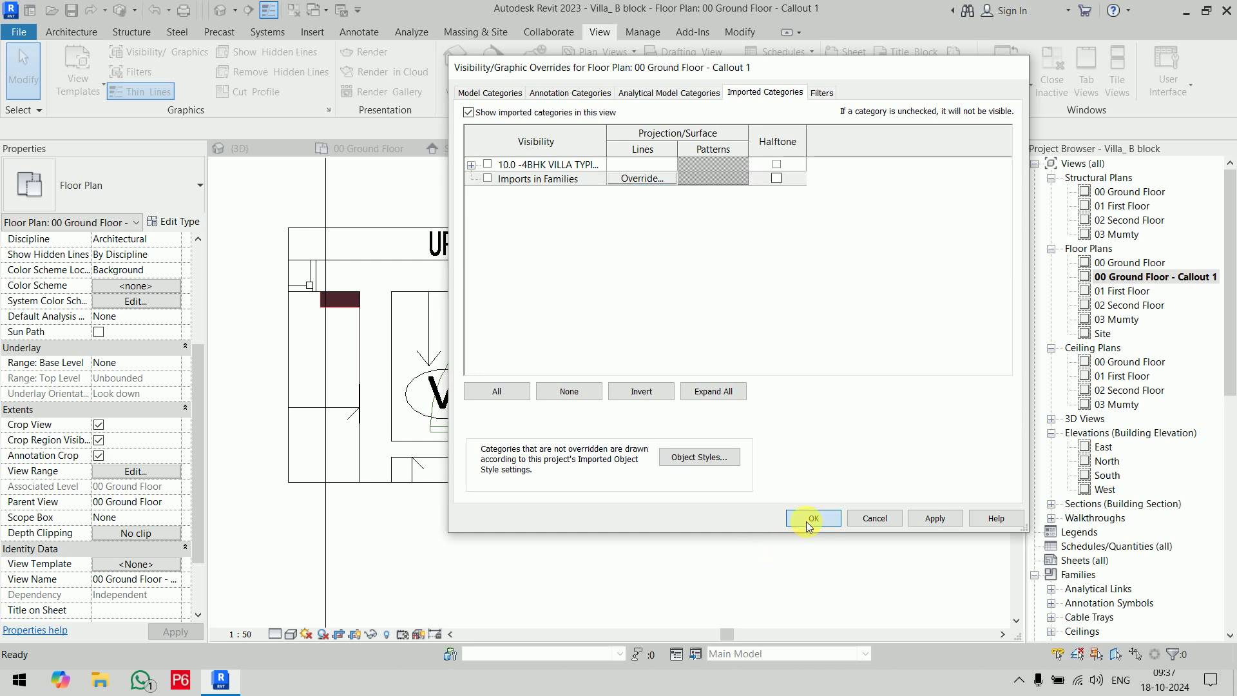
click(833, 311)
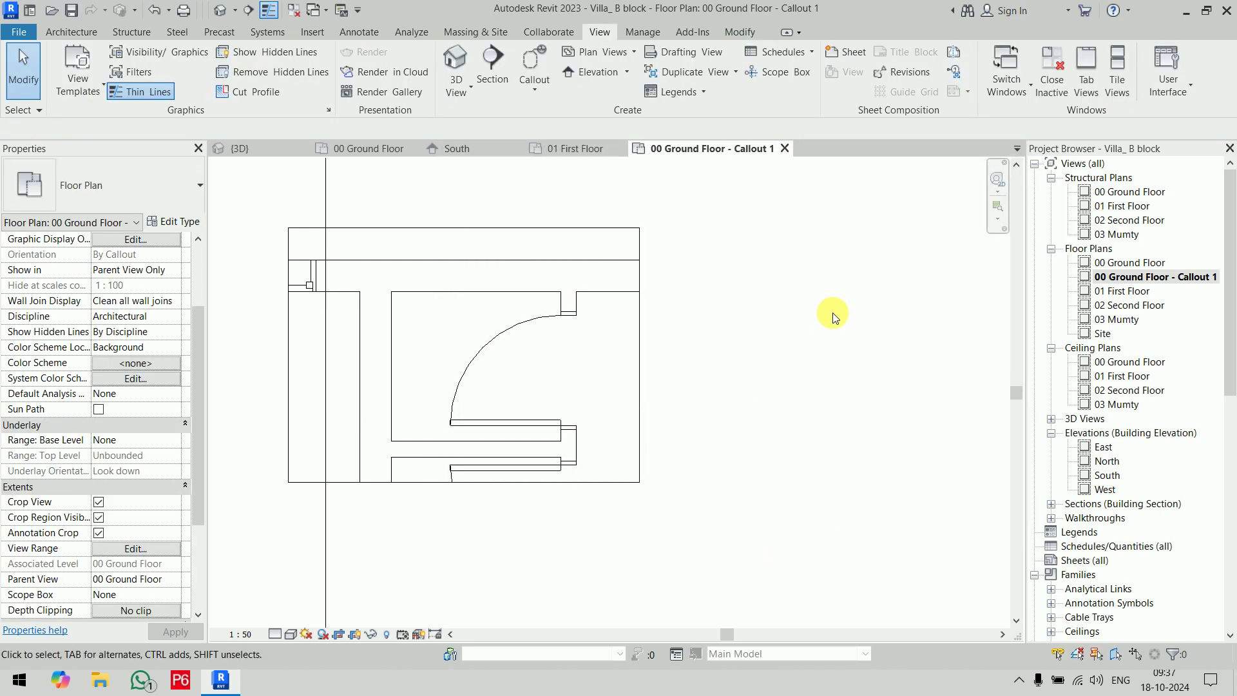
middle_drag(733, 269, 825, 290)
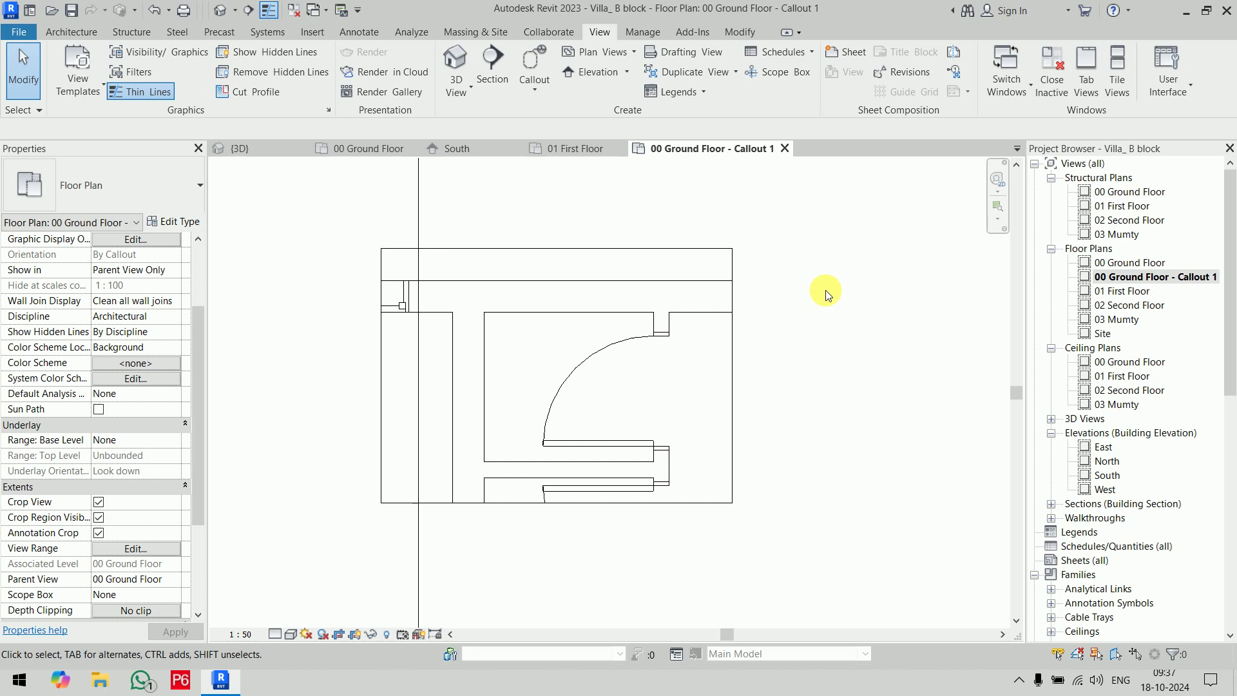
Step: Return to the 00 Ground Floor view and abandon a started sketch callout without drawing
click(566, 148)
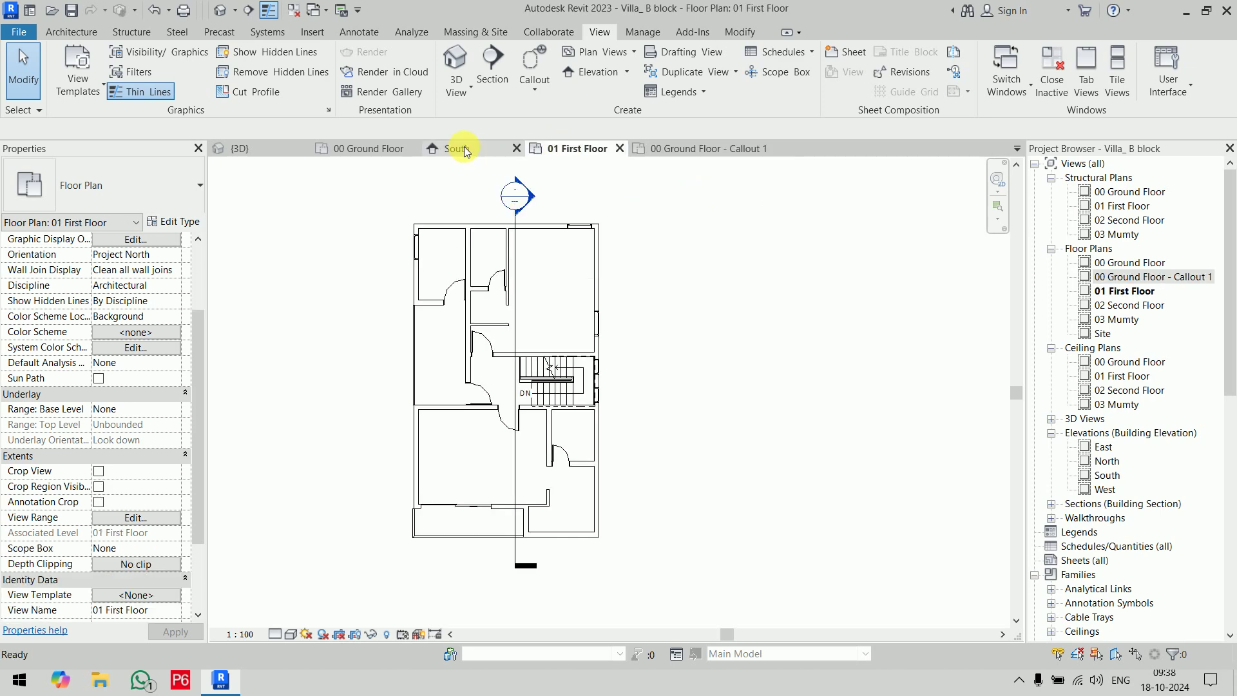
click(464, 146)
click(365, 147)
scroll(730, 392, down, 2)
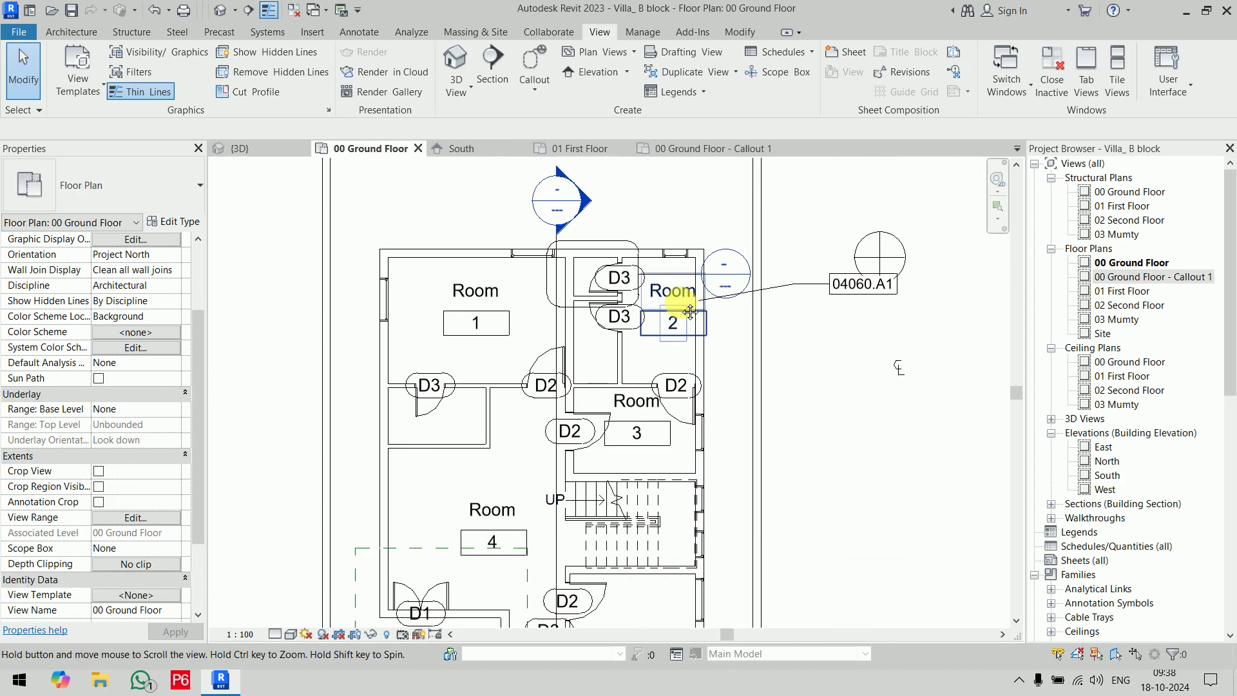
click(540, 97)
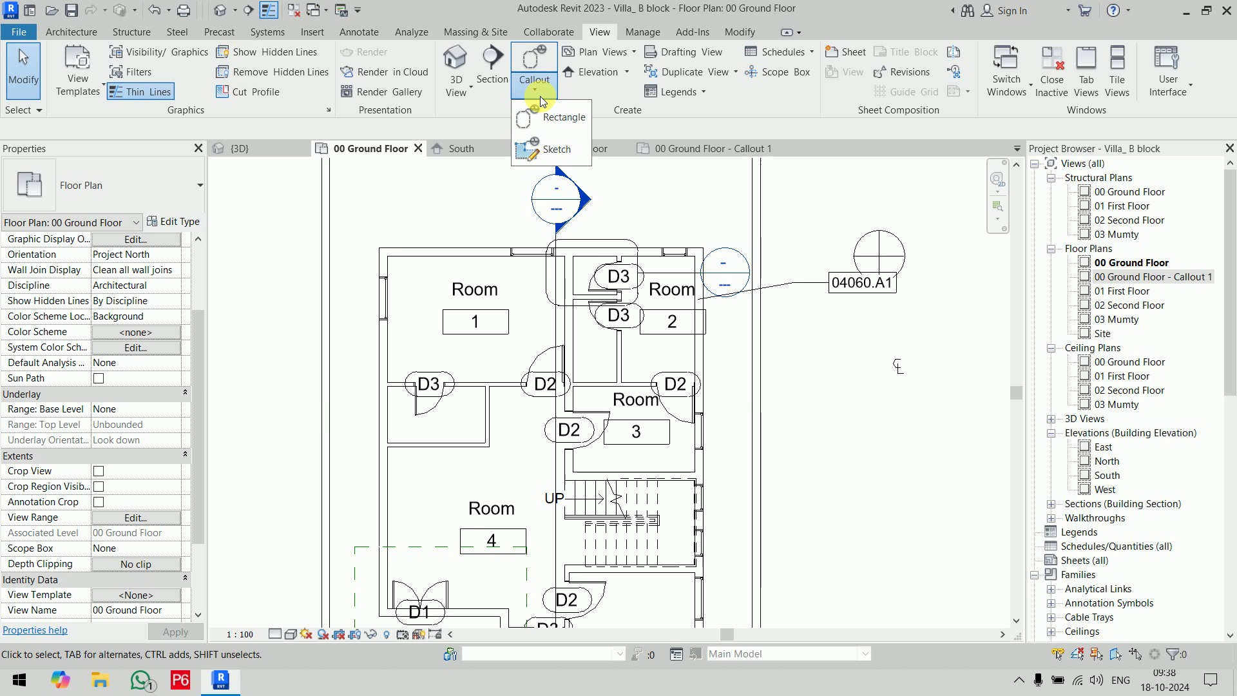
click(557, 149)
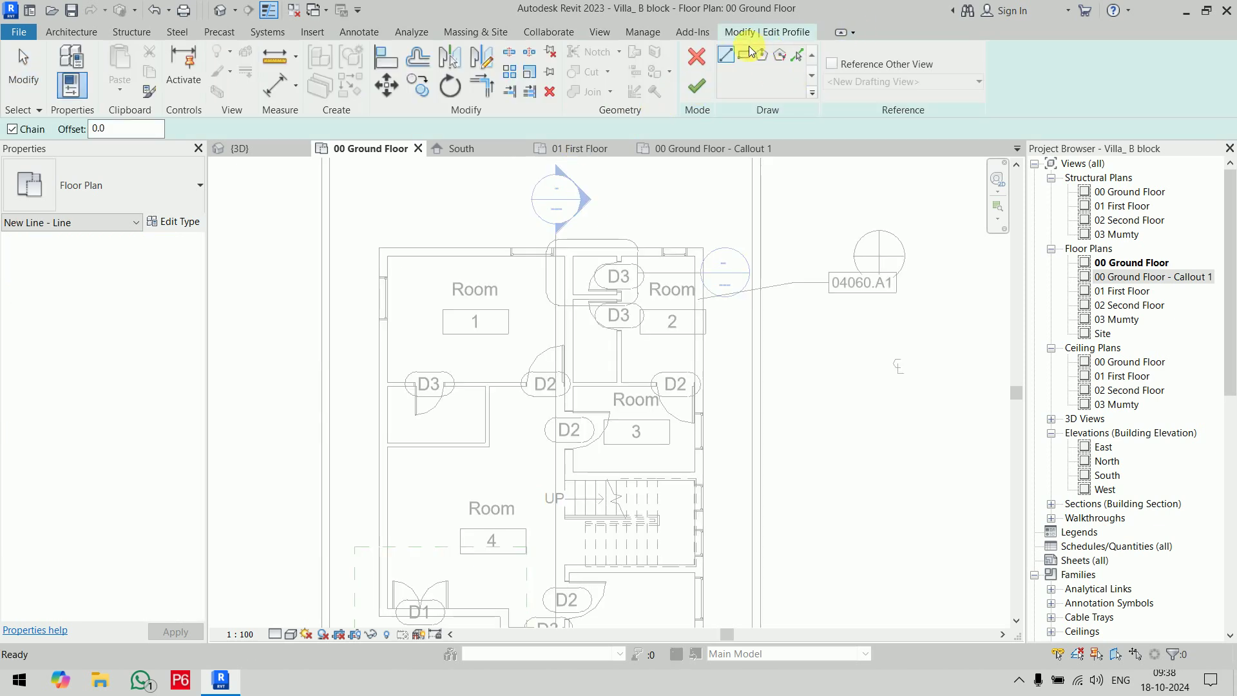
click(697, 58)
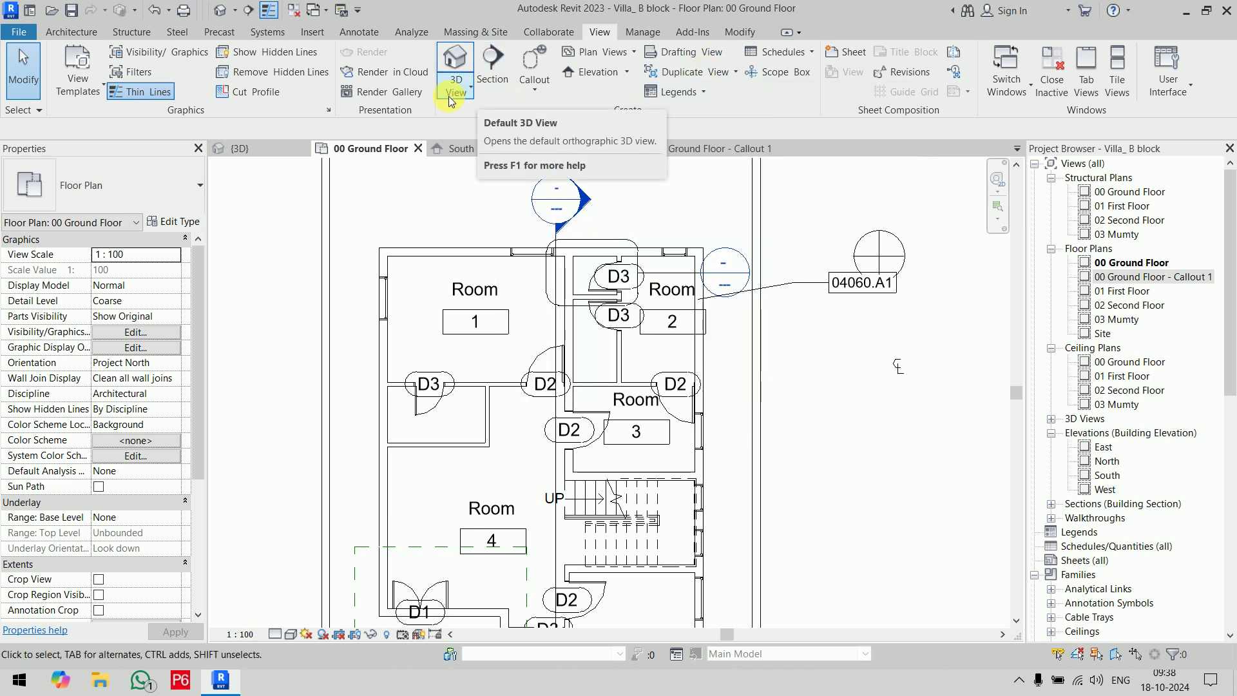
Step: Place a camera with its eye in Room 4, aimed at the ground-floor stairs
scroll(580, 268, up, 1)
scroll(496, 269, up, 1)
scroll(549, 351, up, 2)
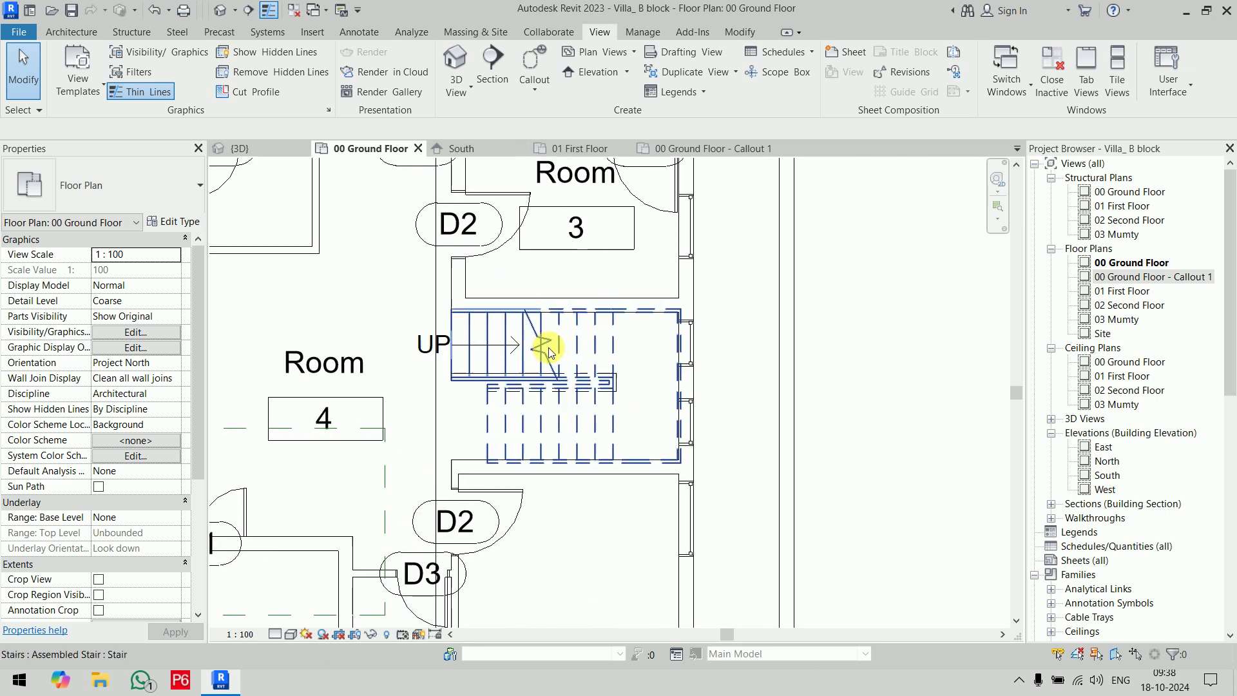
middle_drag(549, 352, 696, 288)
scroll(724, 287, up, 1)
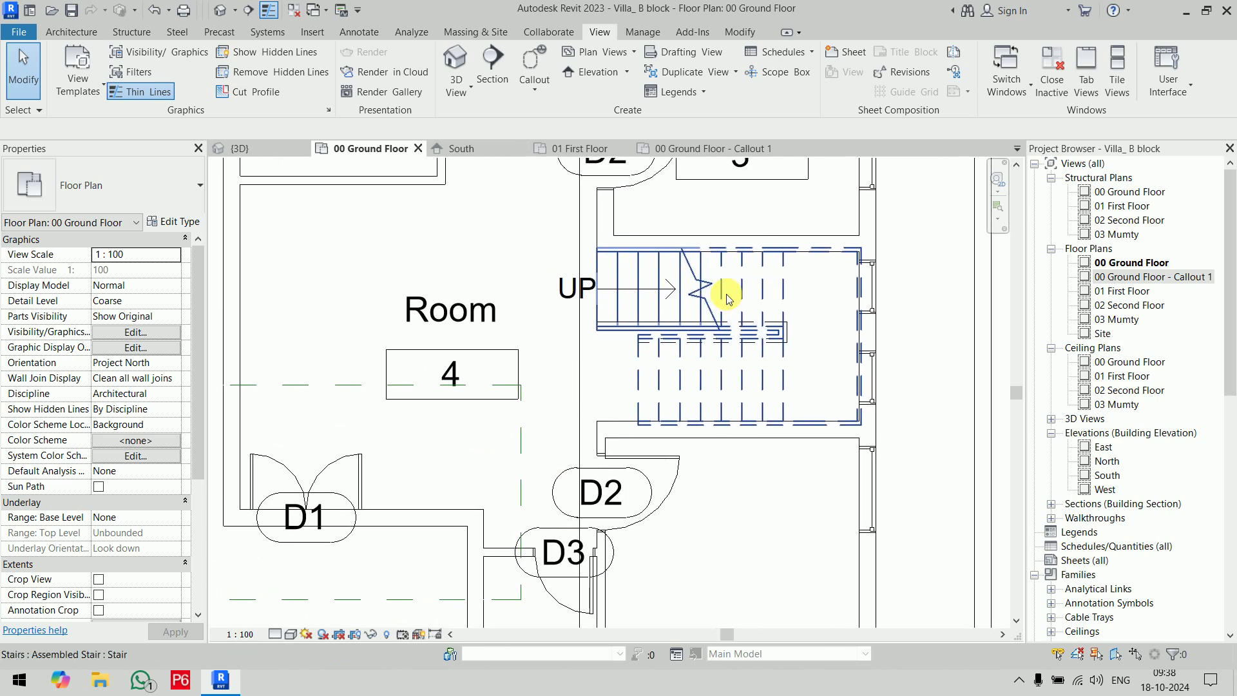
click(456, 85)
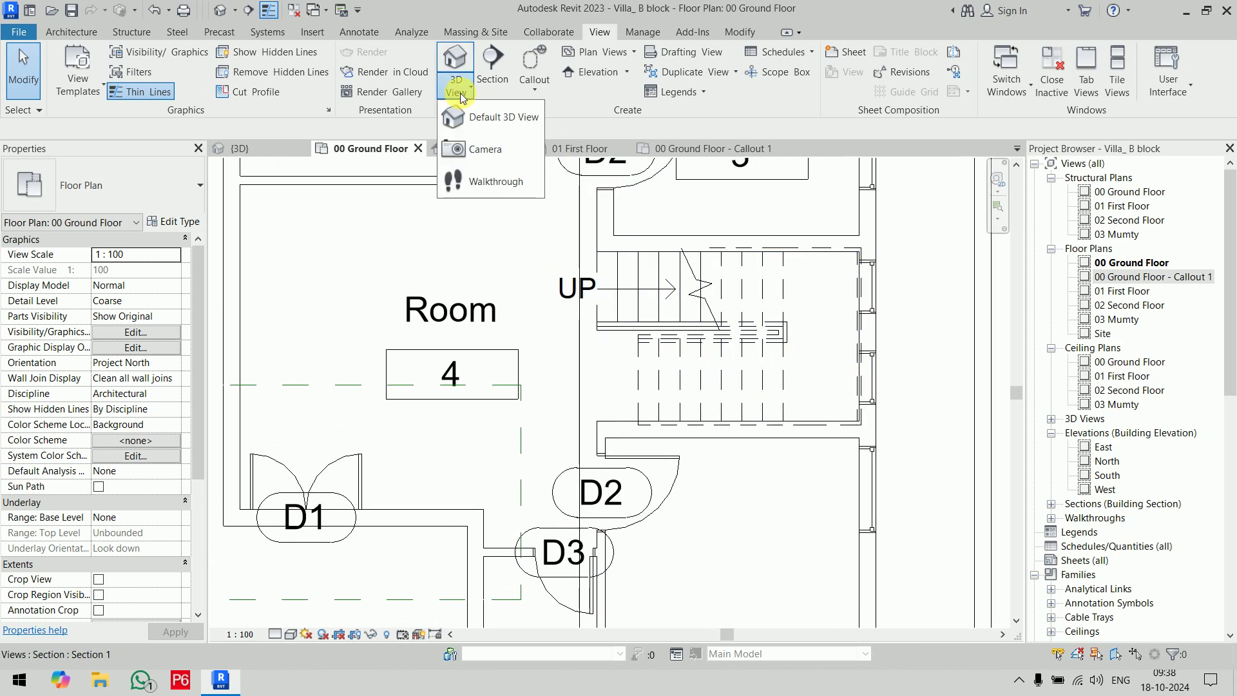
click(476, 147)
click(345, 310)
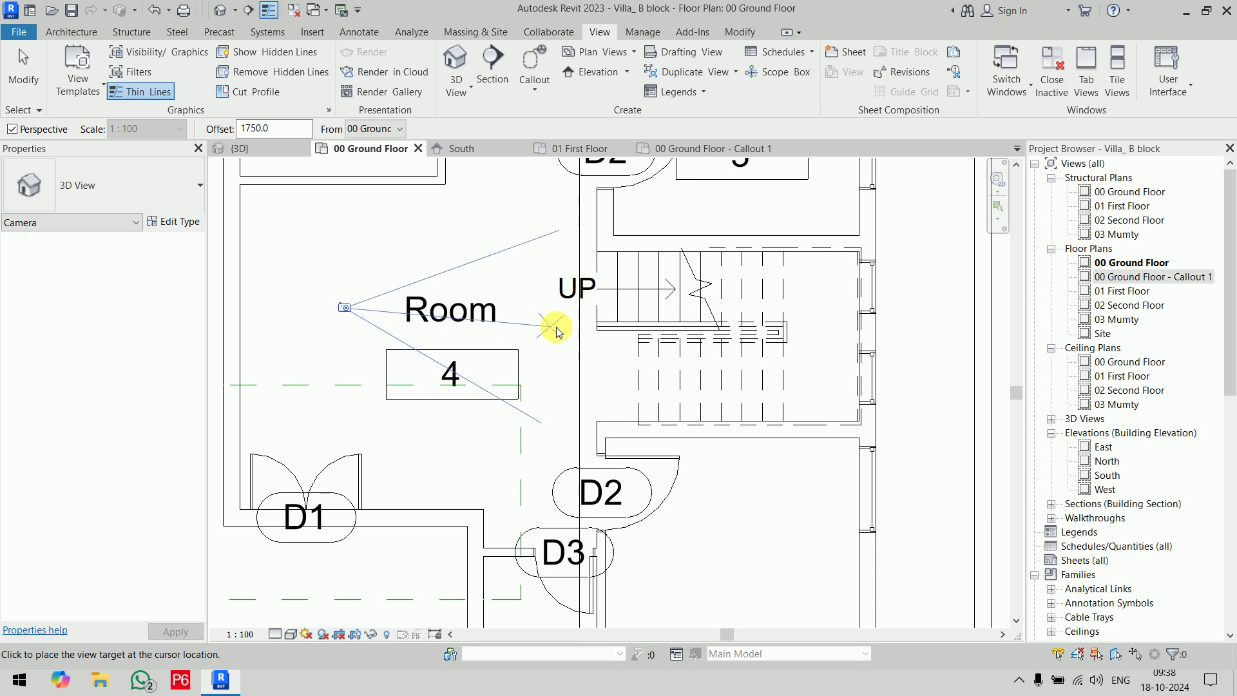
click(593, 330)
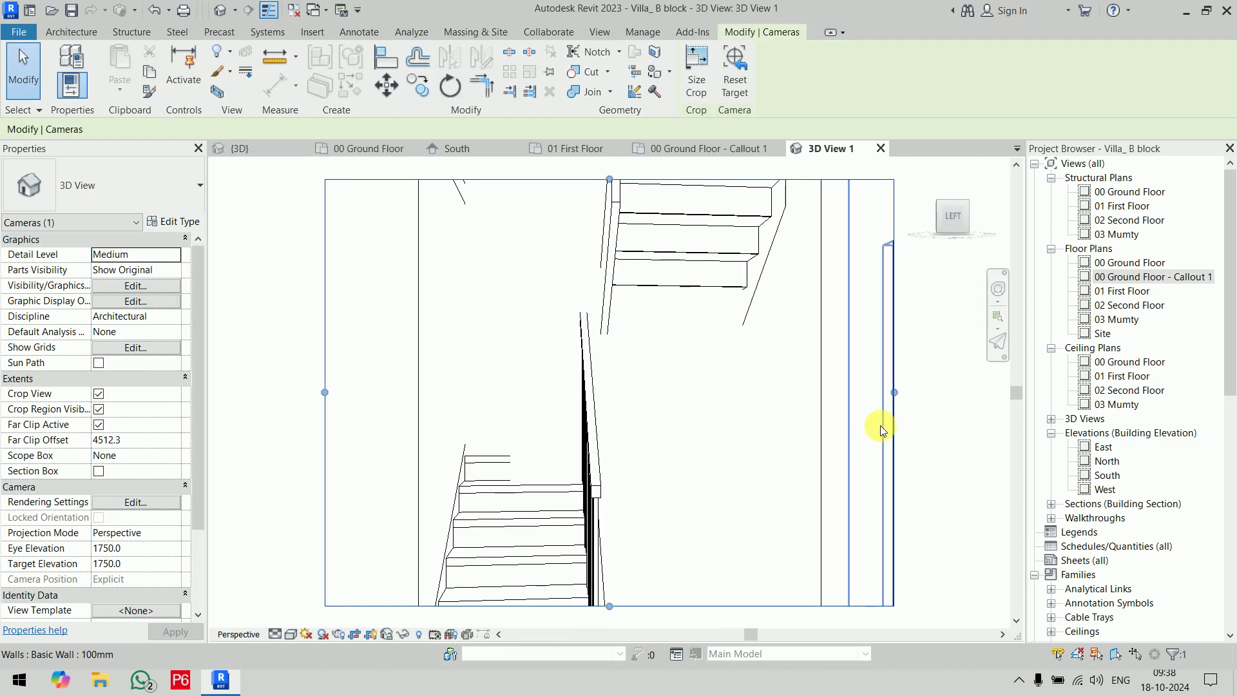
Step: Set the camera view to Fine detail and Shaded style, with Far Clip Active off
scroll(879, 416, down, 3)
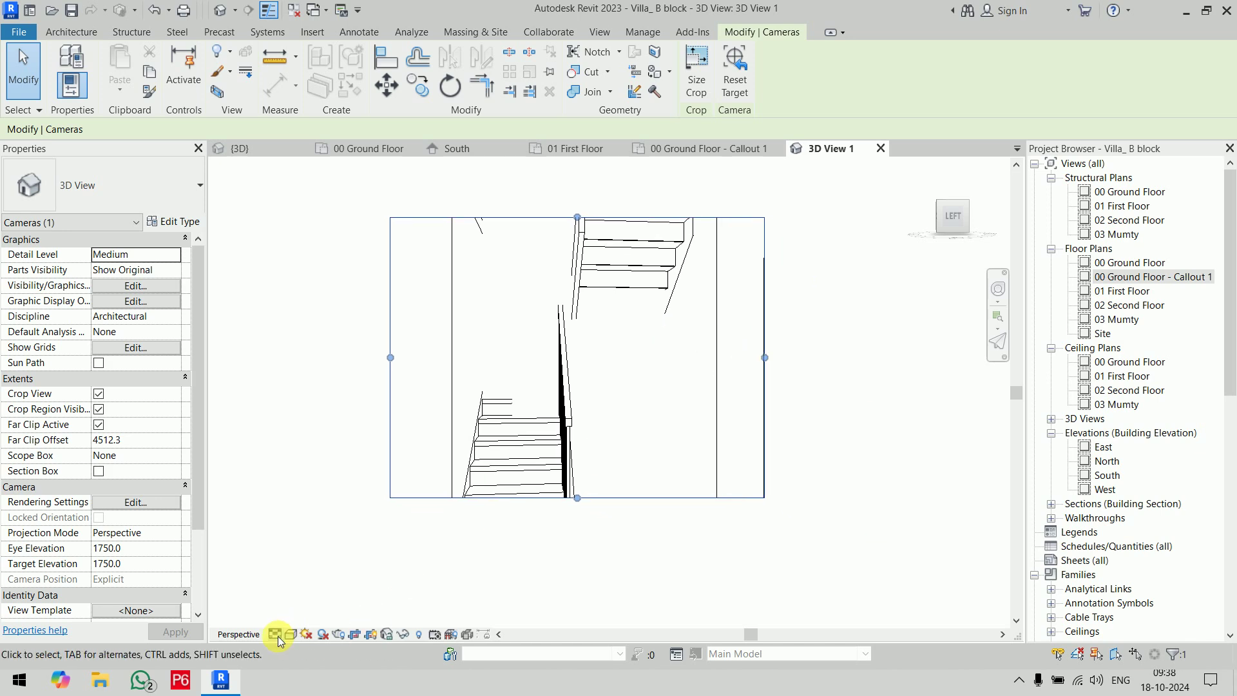
click(275, 634)
click(303, 613)
click(291, 635)
click(316, 583)
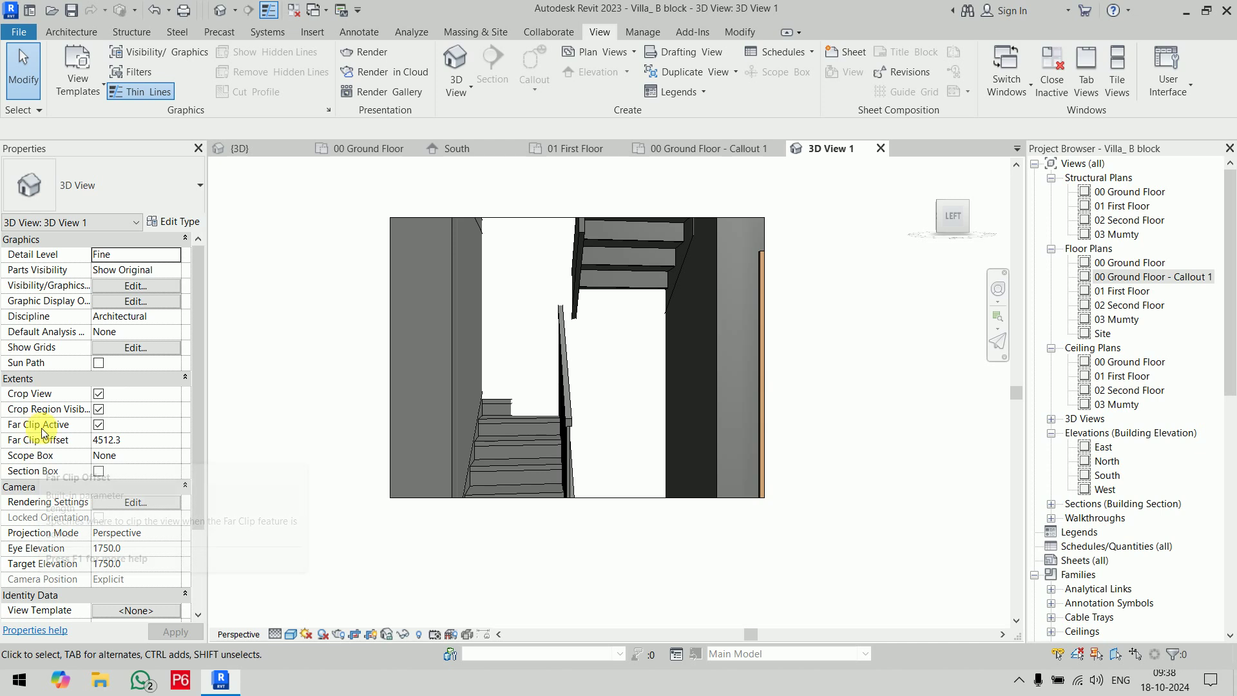
click(98, 425)
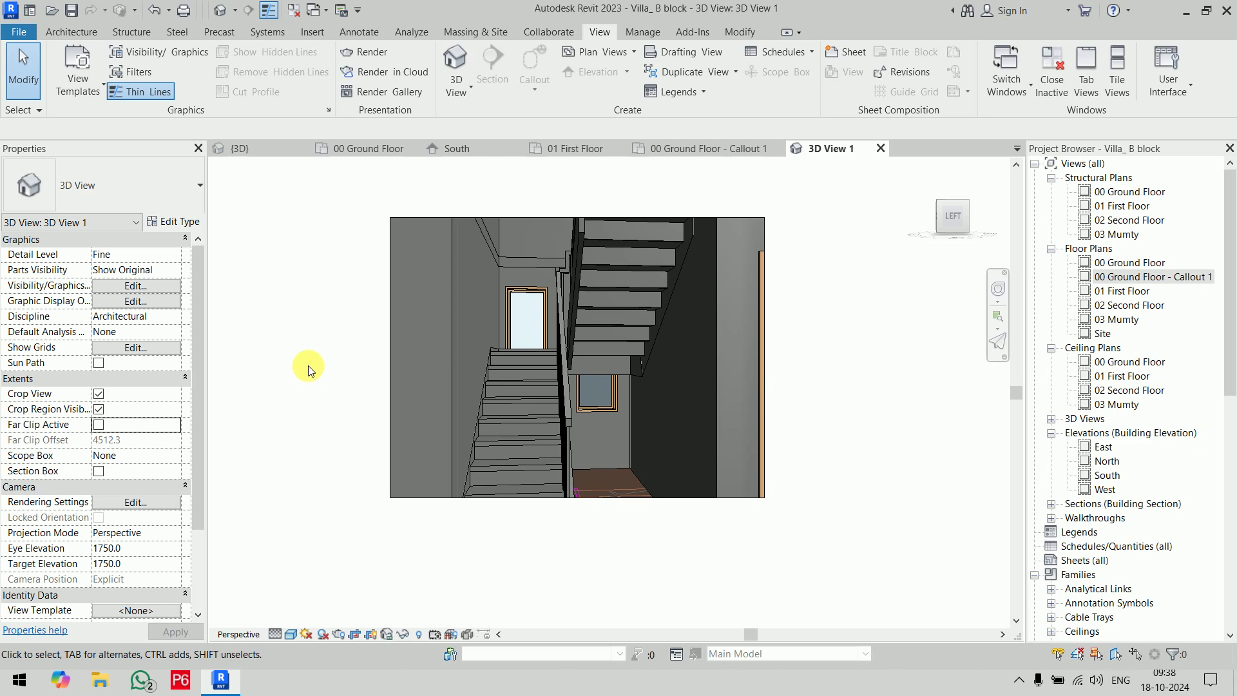
middle_drag(311, 367, 330, 360)
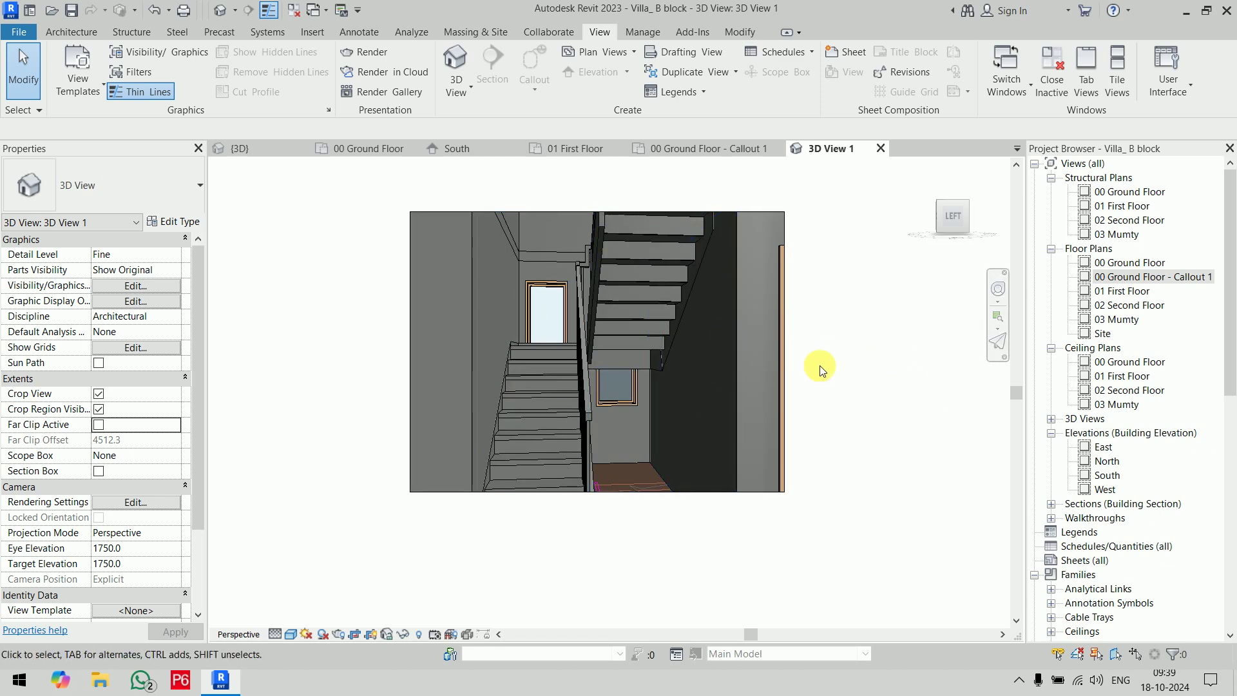
click(1052, 419)
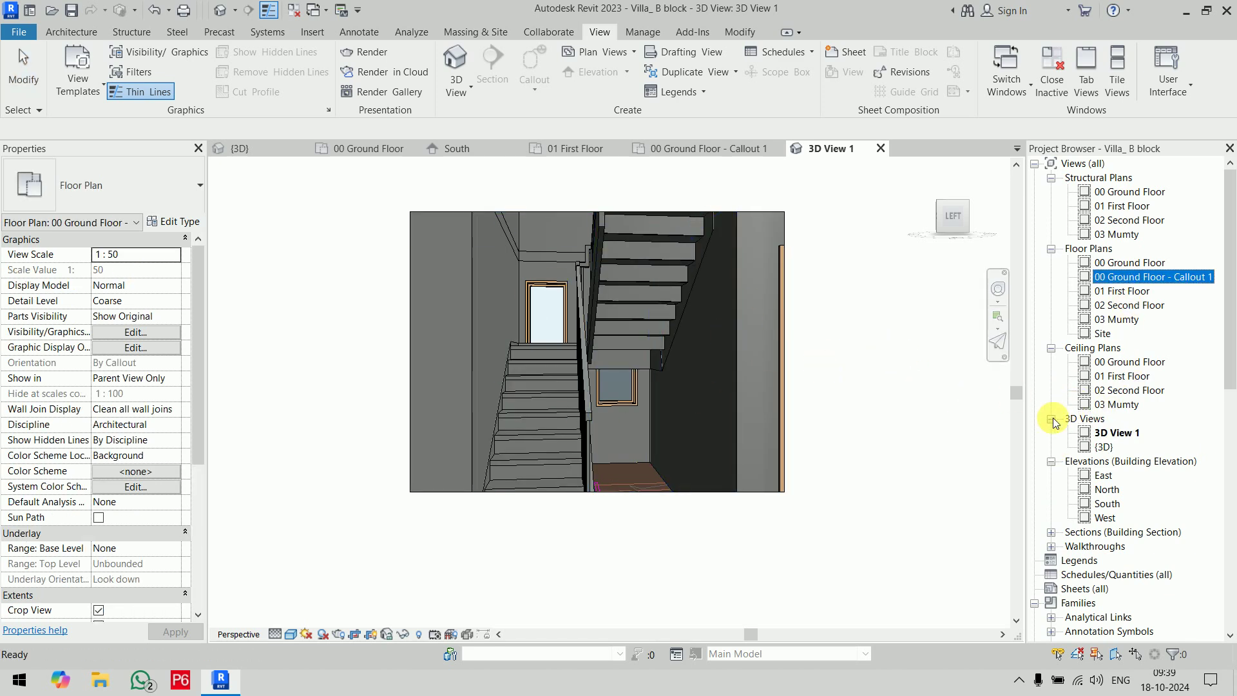
Step: Rename 3D View 1 to 'Stairs View' in the Project Browser
click(1126, 438)
right_click(1127, 438)
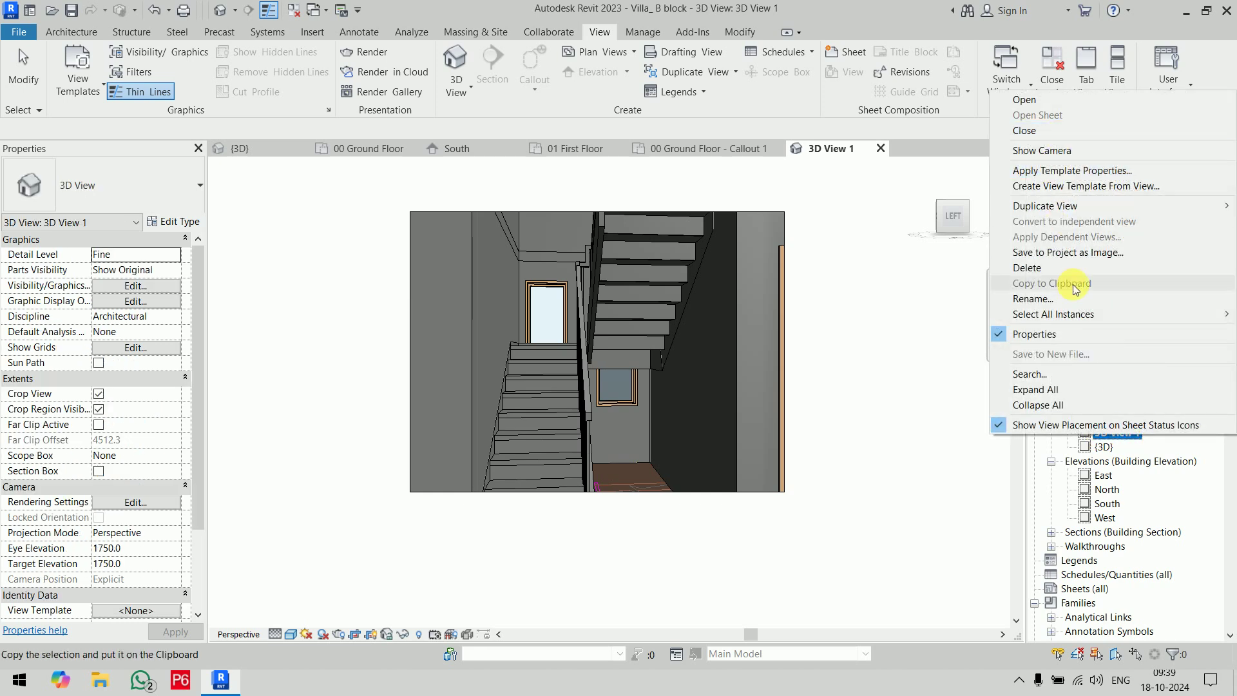
click(1070, 298)
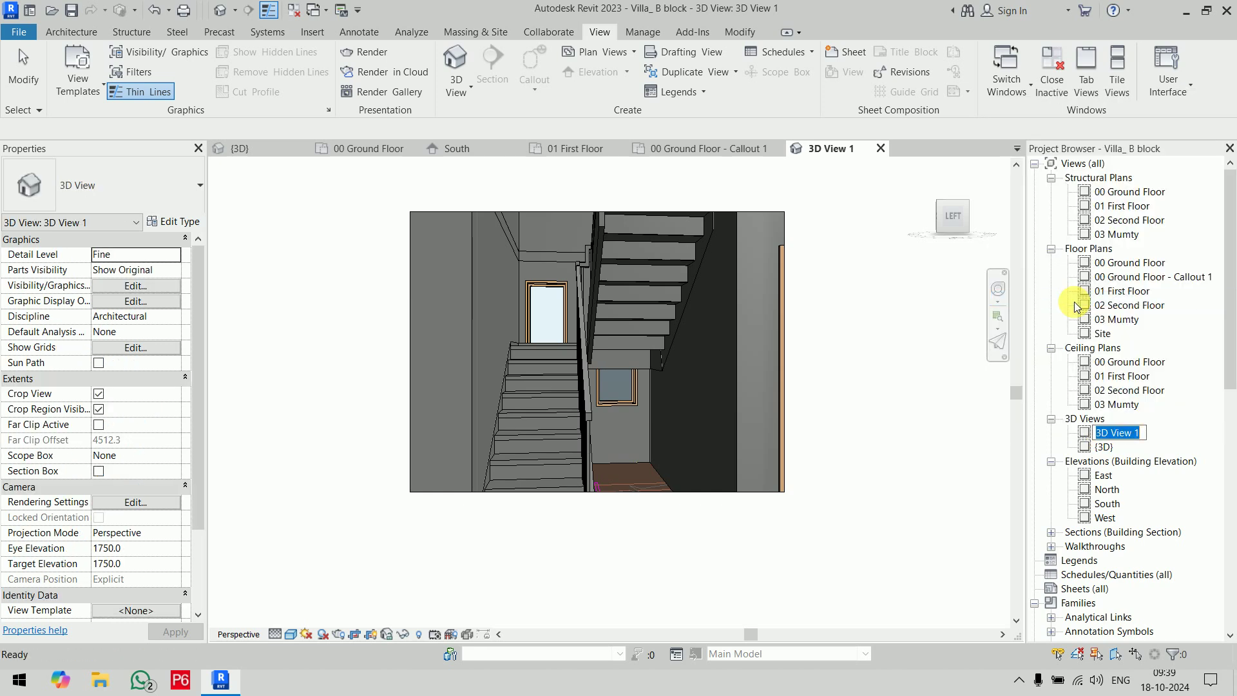
text(S)
text(w)
key(Return)
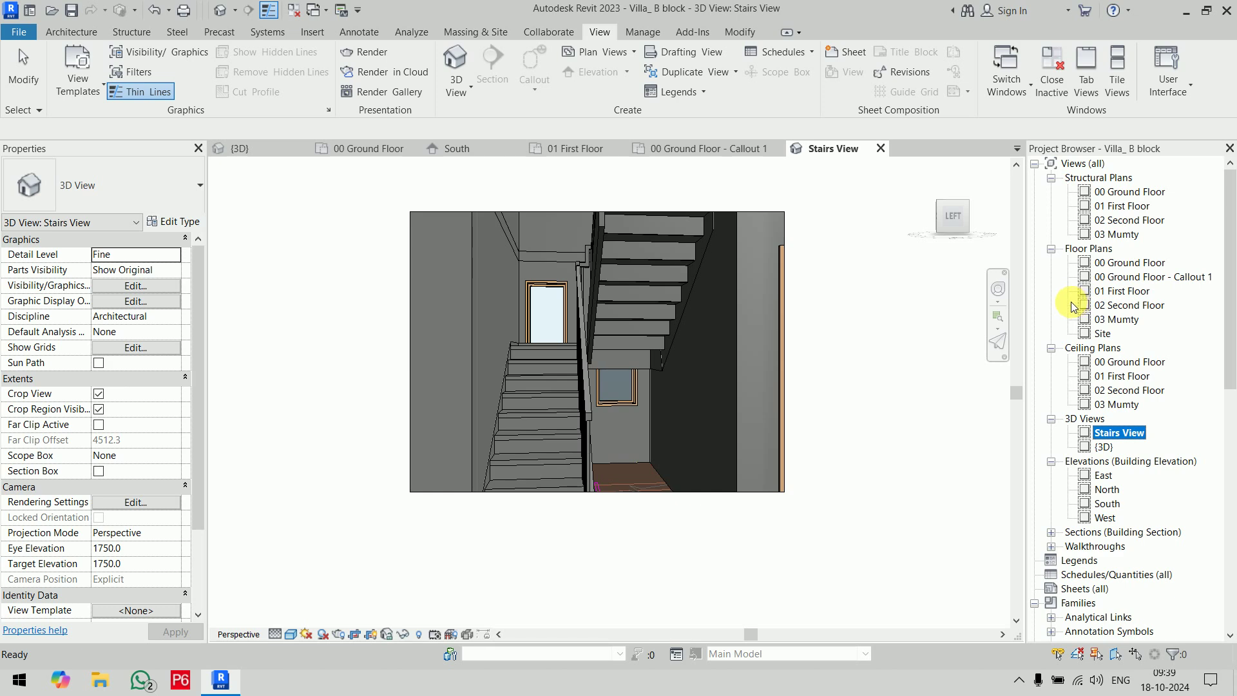
click(891, 306)
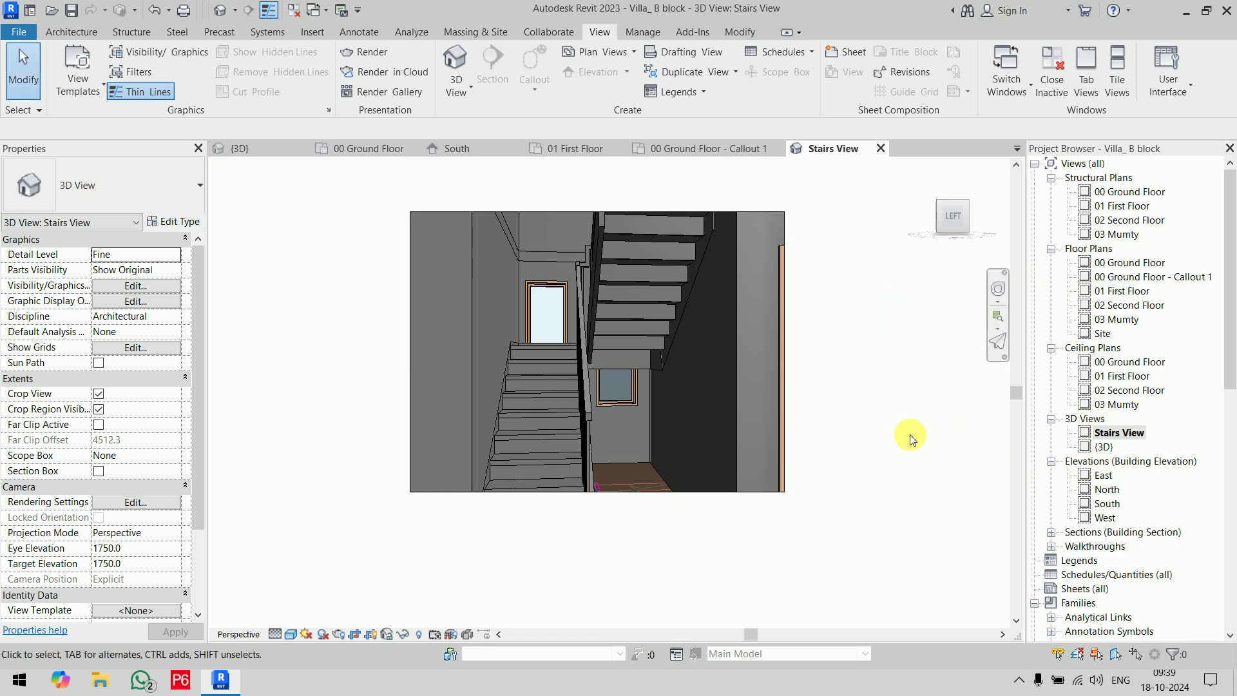
Step: Cycle through the Callout, 01 First Floor, 00 Ground Floor, {3D} and South view tabs
click(727, 146)
click(544, 148)
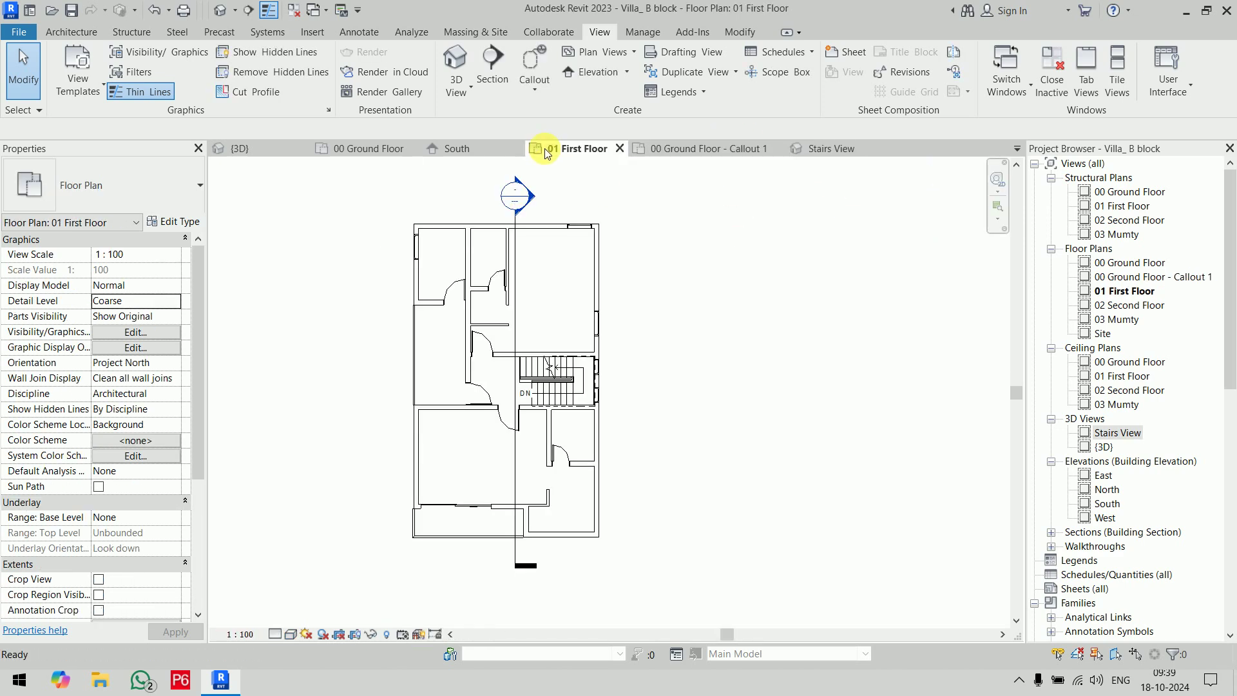
click(340, 150)
scroll(509, 385, down, 2)
scroll(509, 385, down, 4)
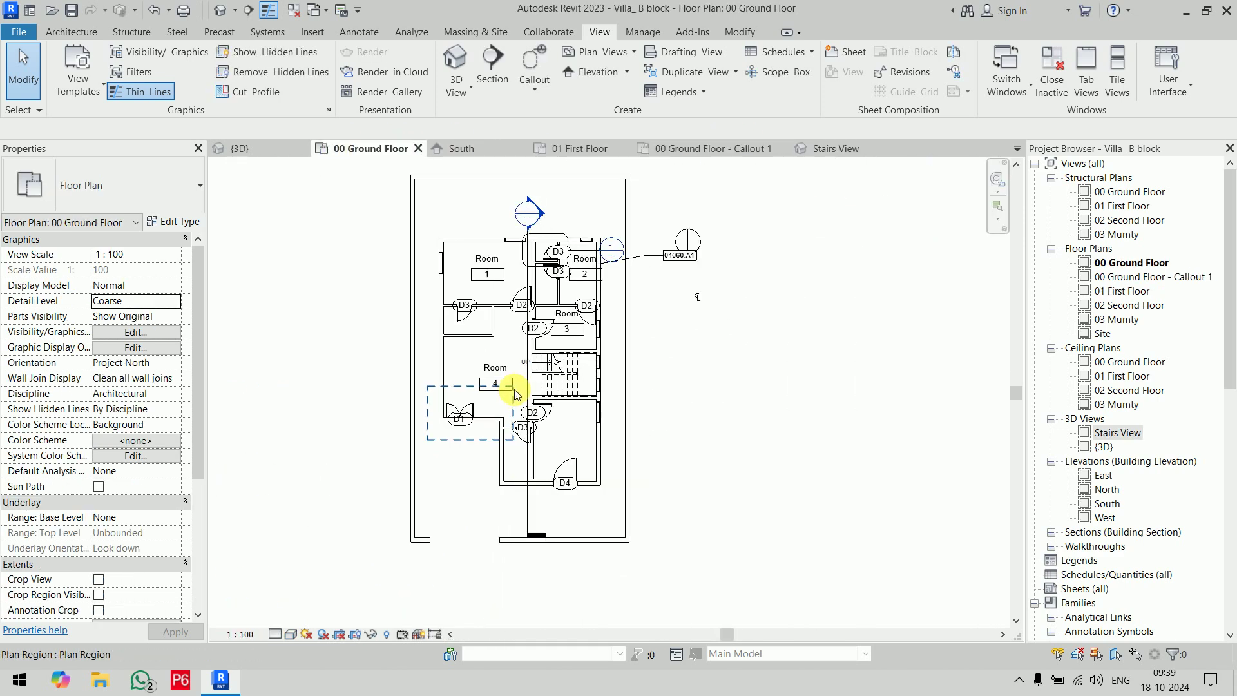
middle_drag(539, 342, 566, 394)
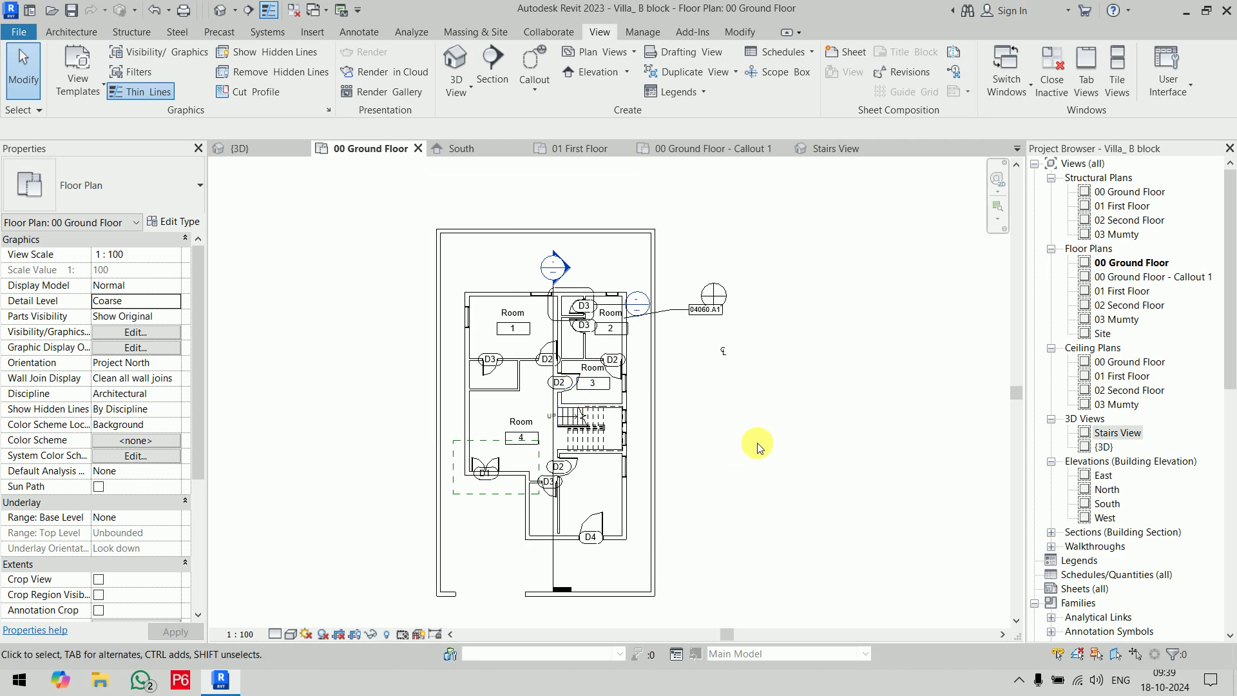
click(258, 148)
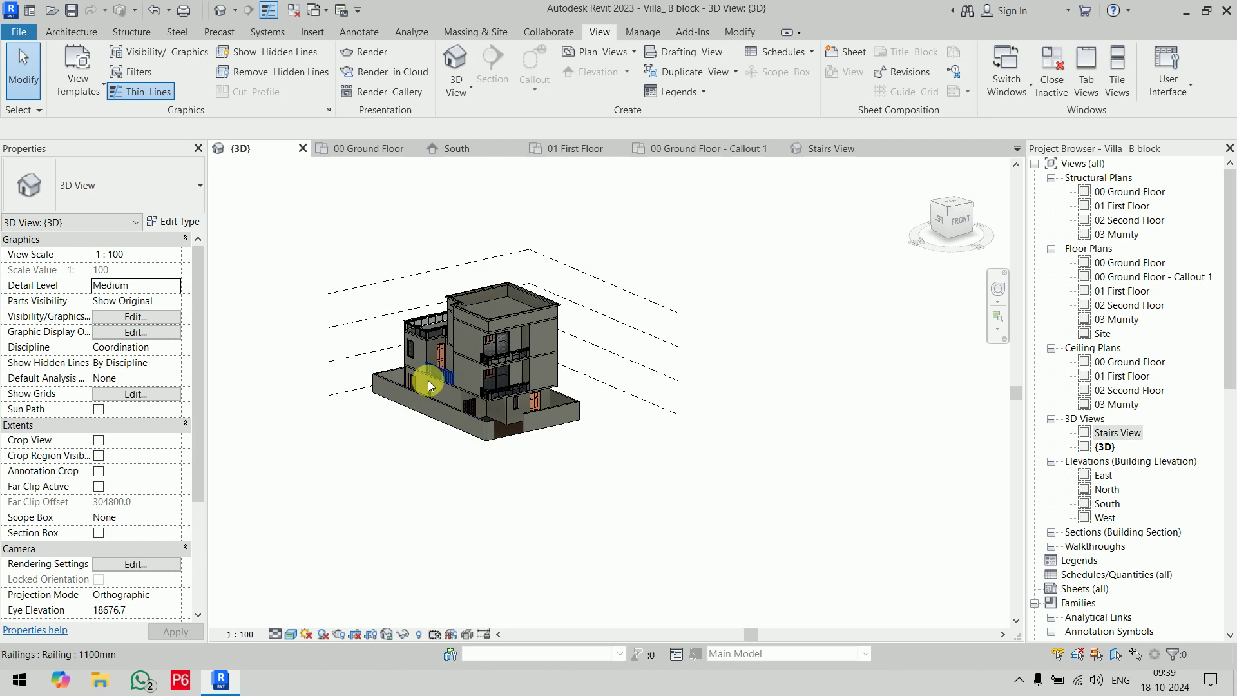
scroll(428, 380, up, 2)
scroll(716, 358, up, 2)
scroll(717, 358, up, 2)
scroll(717, 359, up, 2)
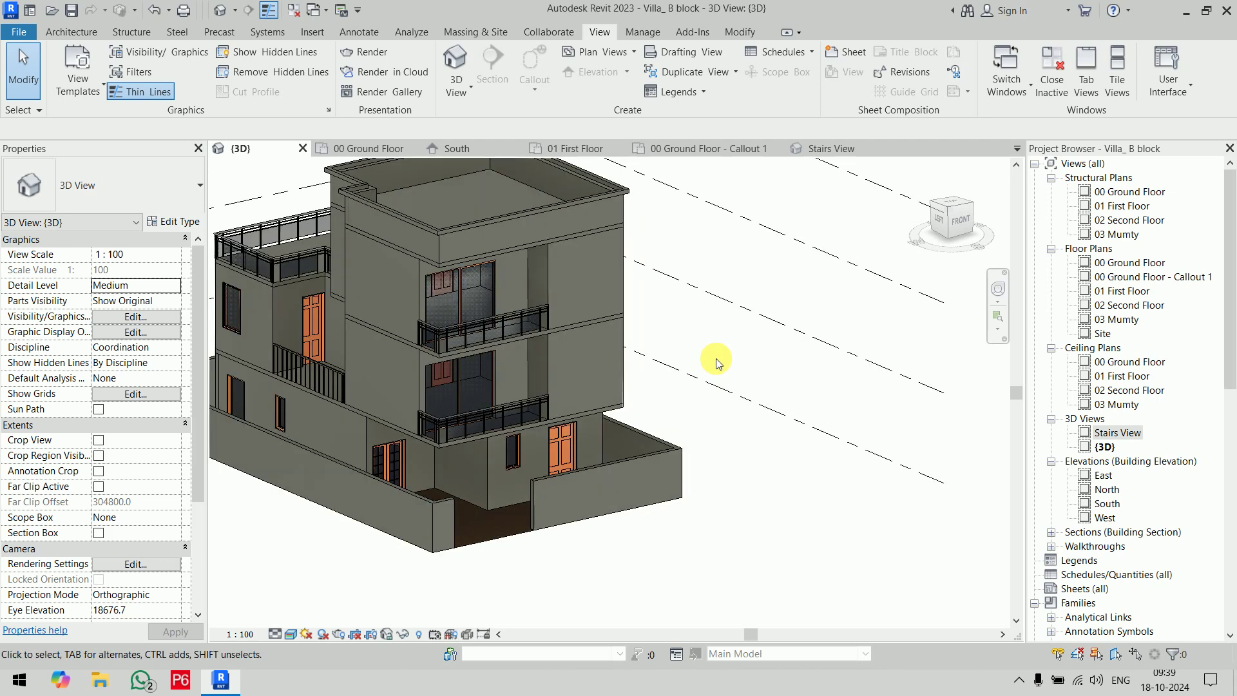
click(490, 147)
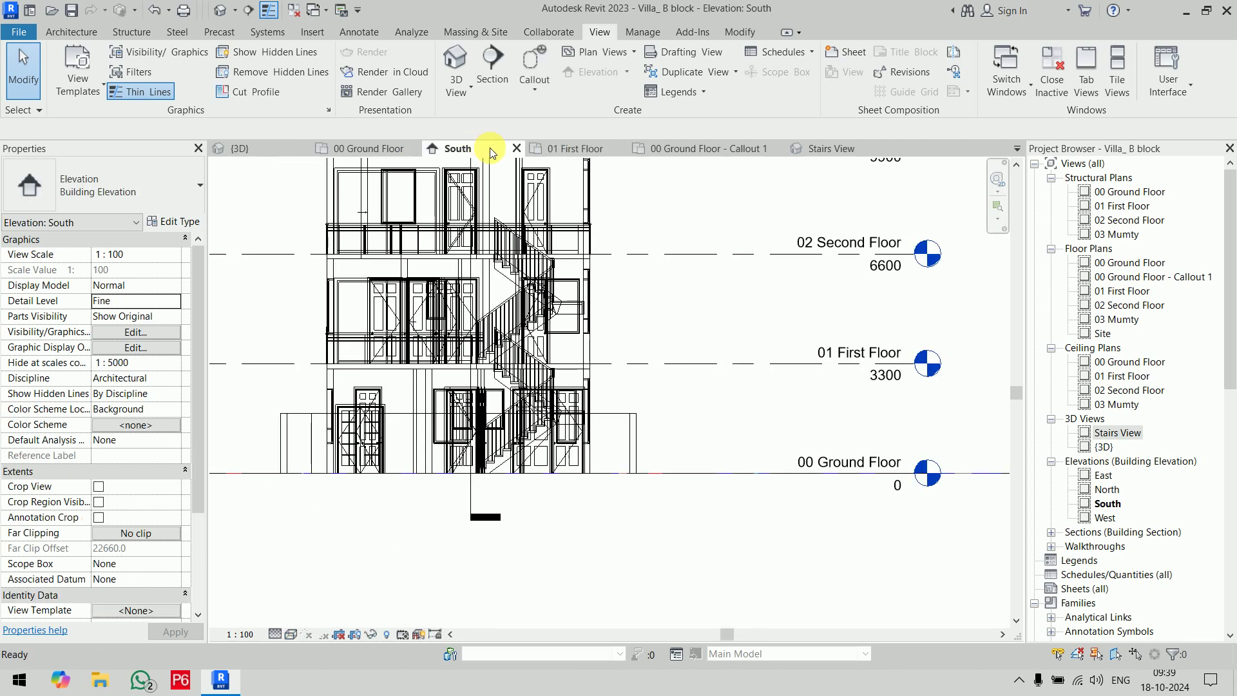
scroll(725, 384, down, 1)
scroll(713, 359, down, 1)
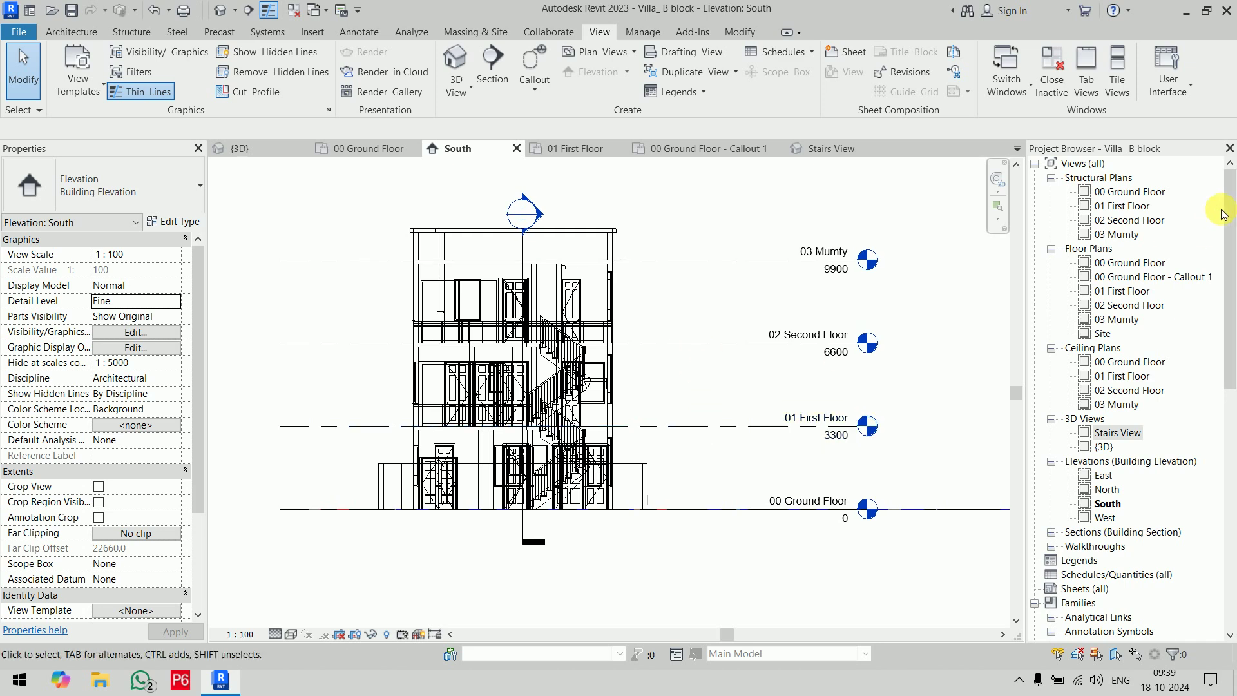
Step: Open the 02 Second Floor plan and pan to its lower rooms
double_click(1129, 304)
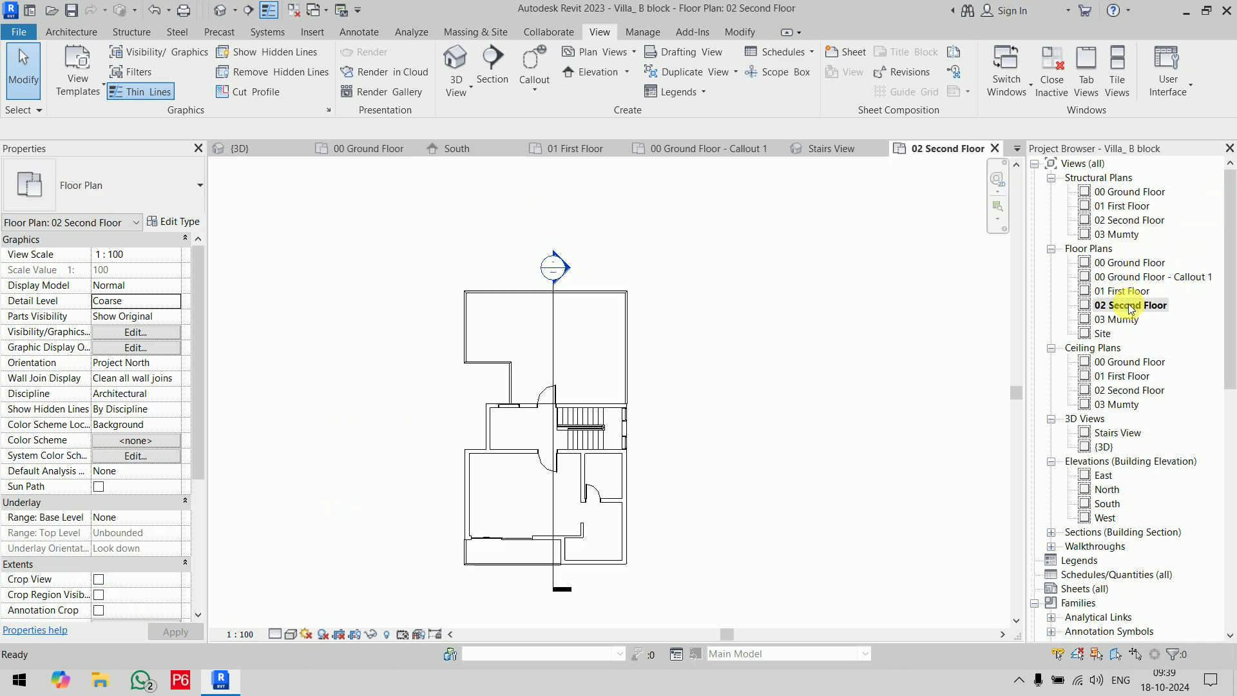
scroll(598, 536, up, 3)
middle_drag(594, 519, 686, 442)
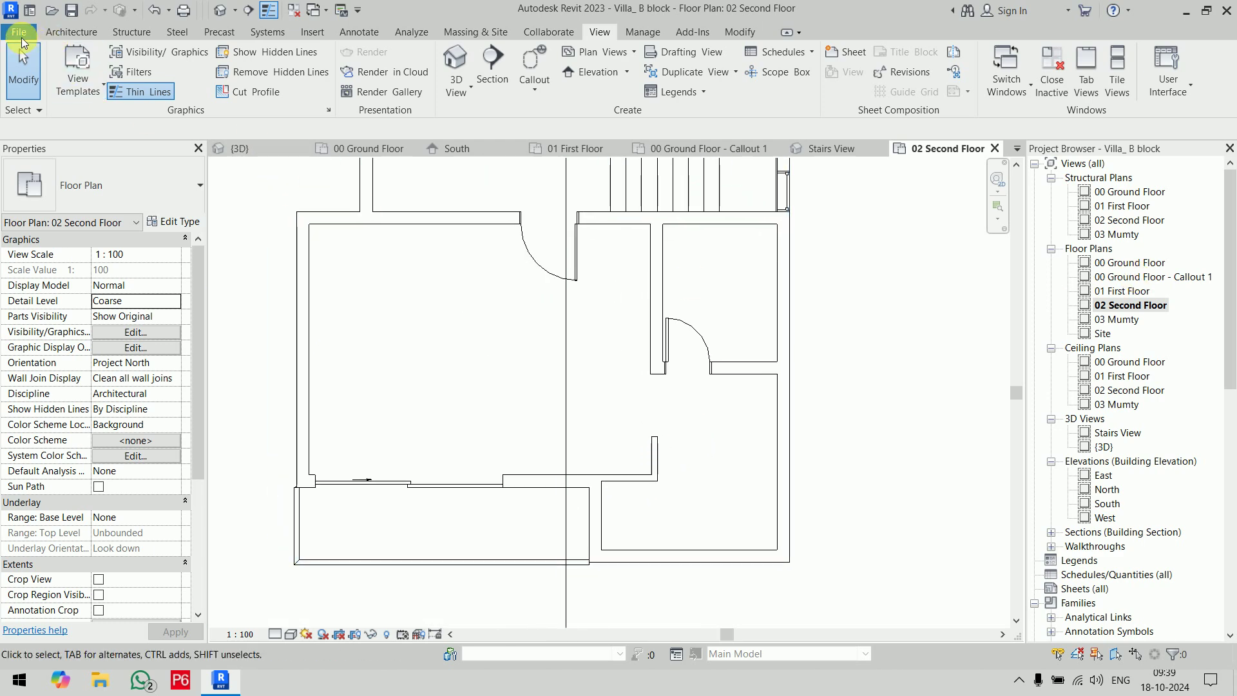
key(alt+f)
key(Escape)
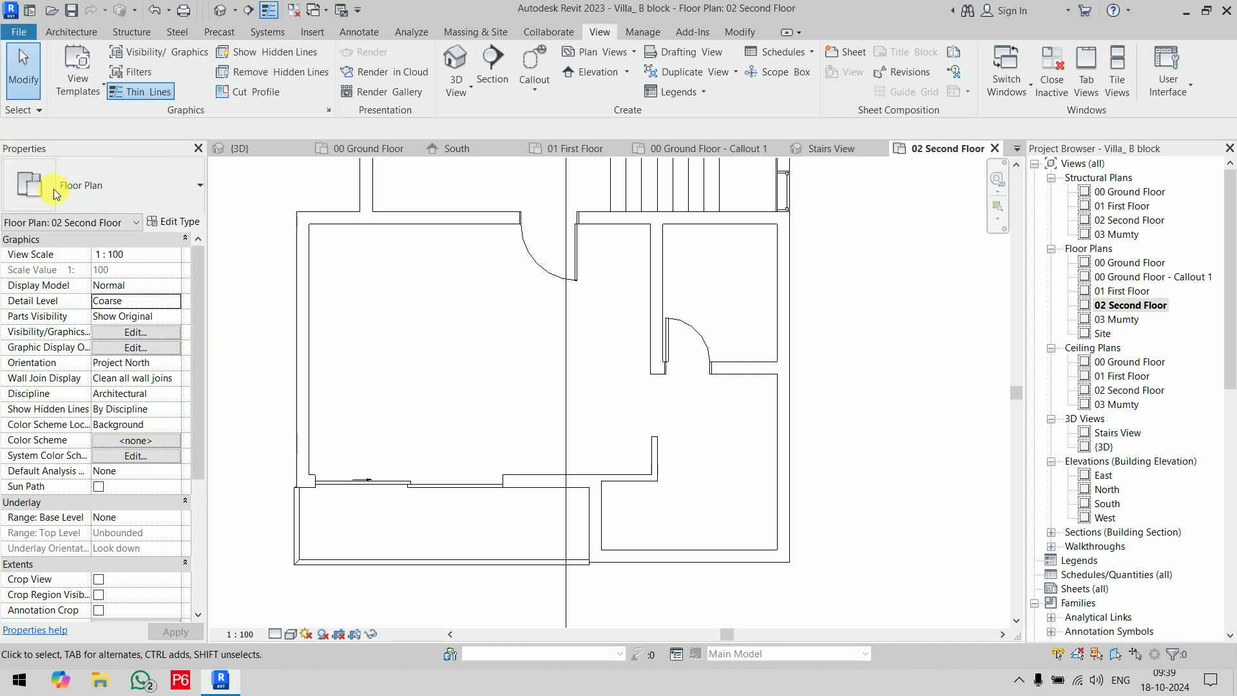
click(310, 164)
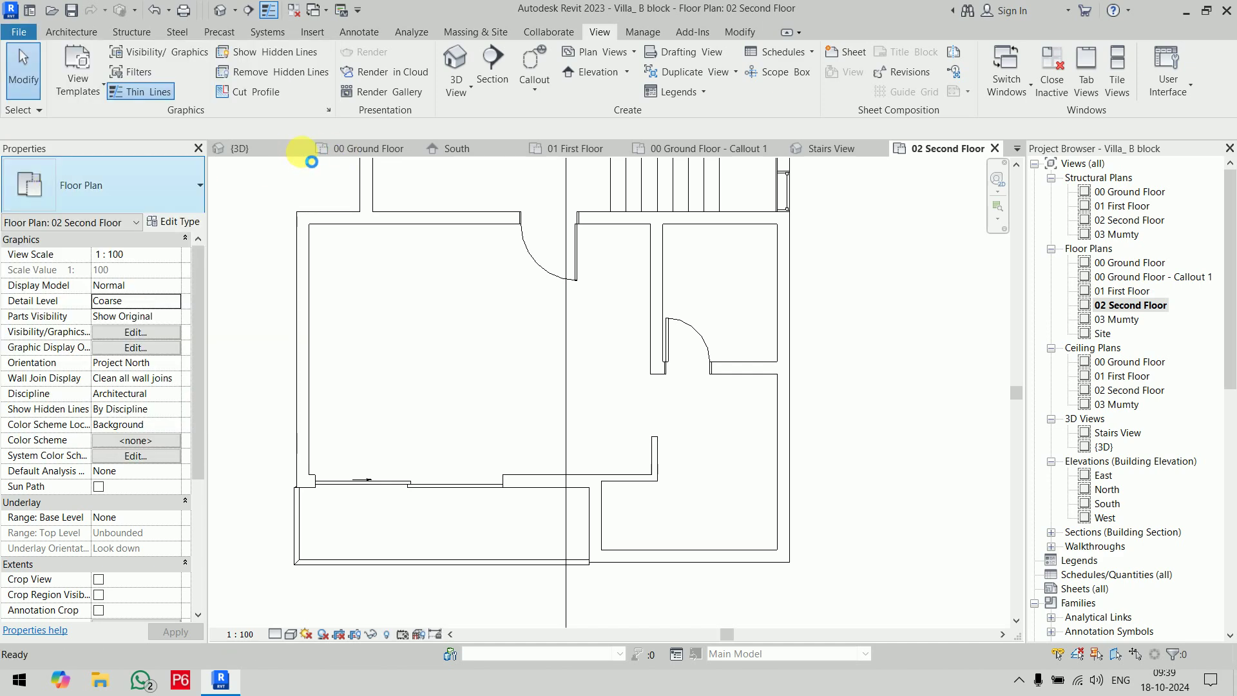
Step: Close the {3D}, South and 01 First Floor tabs and reopen 00 Ground Floor
click(304, 149)
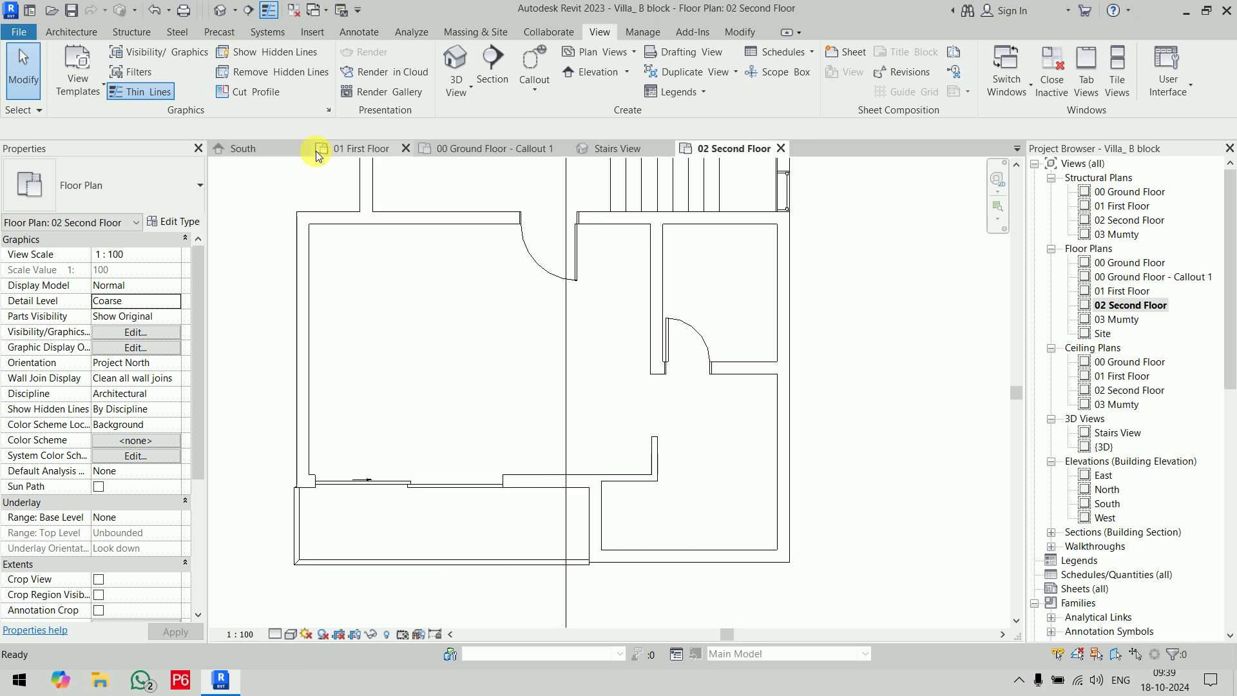
click(312, 149)
click(303, 149)
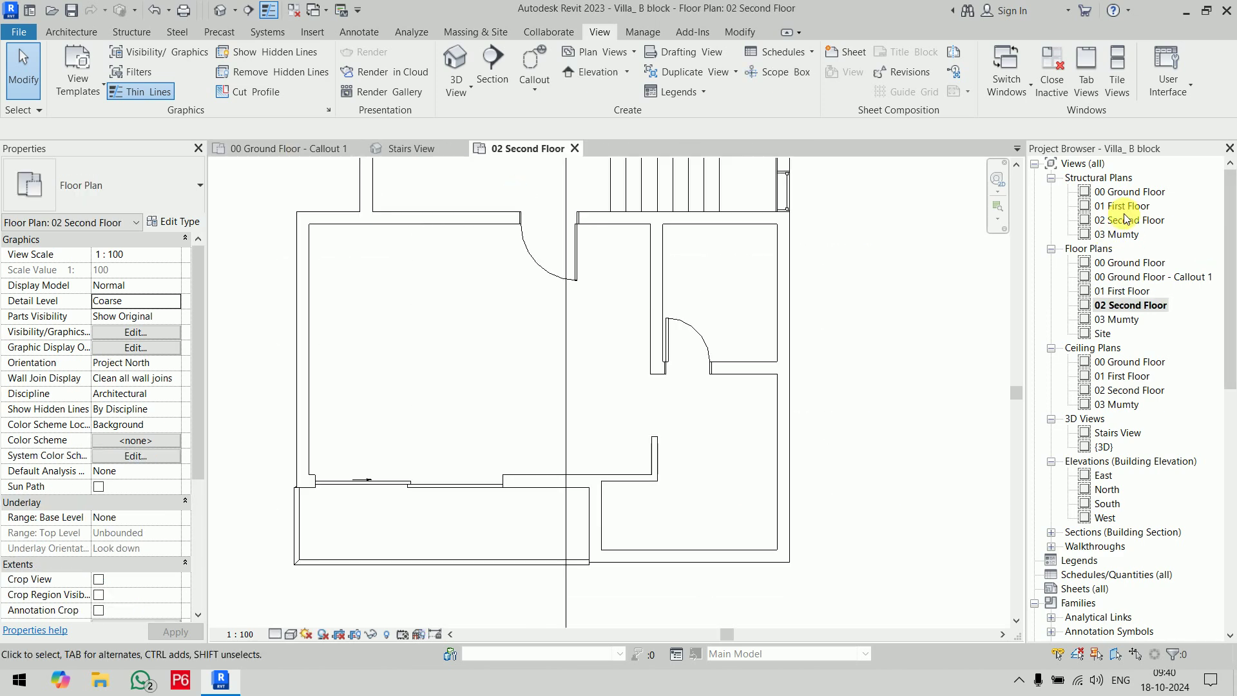
double_click(1127, 263)
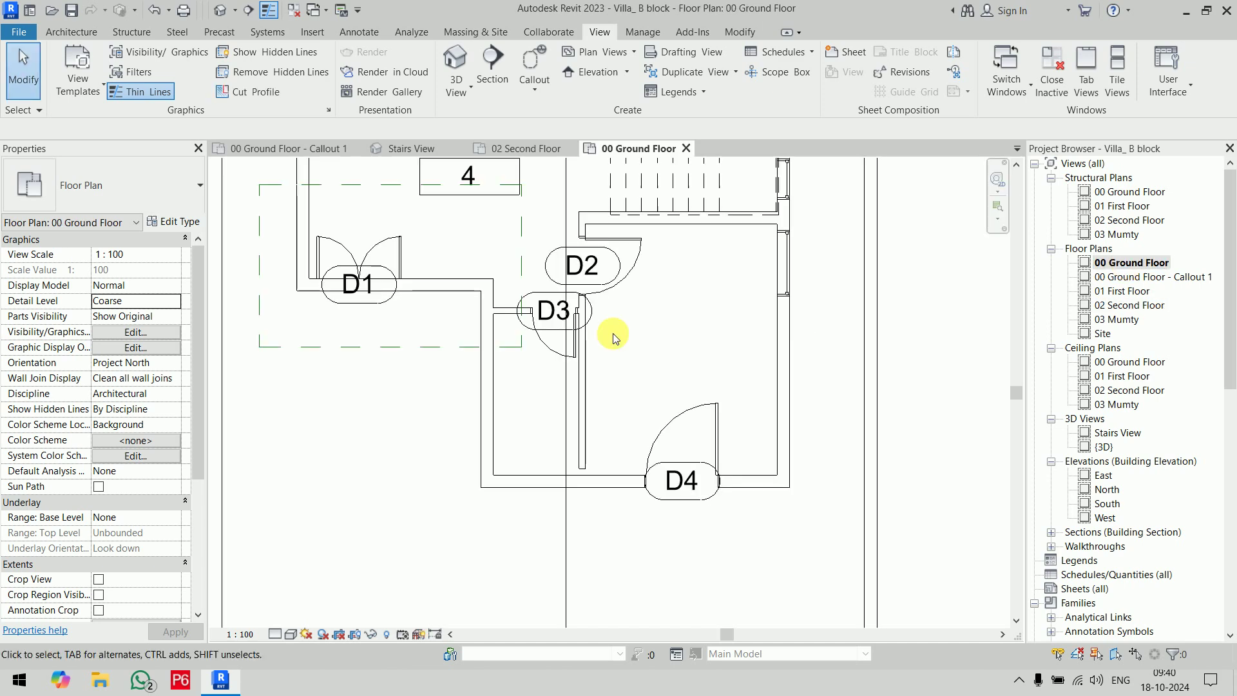
Step: Clear the wall selection and pan the ground floor plan into position
scroll(613, 337, down, 5)
scroll(605, 348, down, 1)
scroll(594, 367, up, 1)
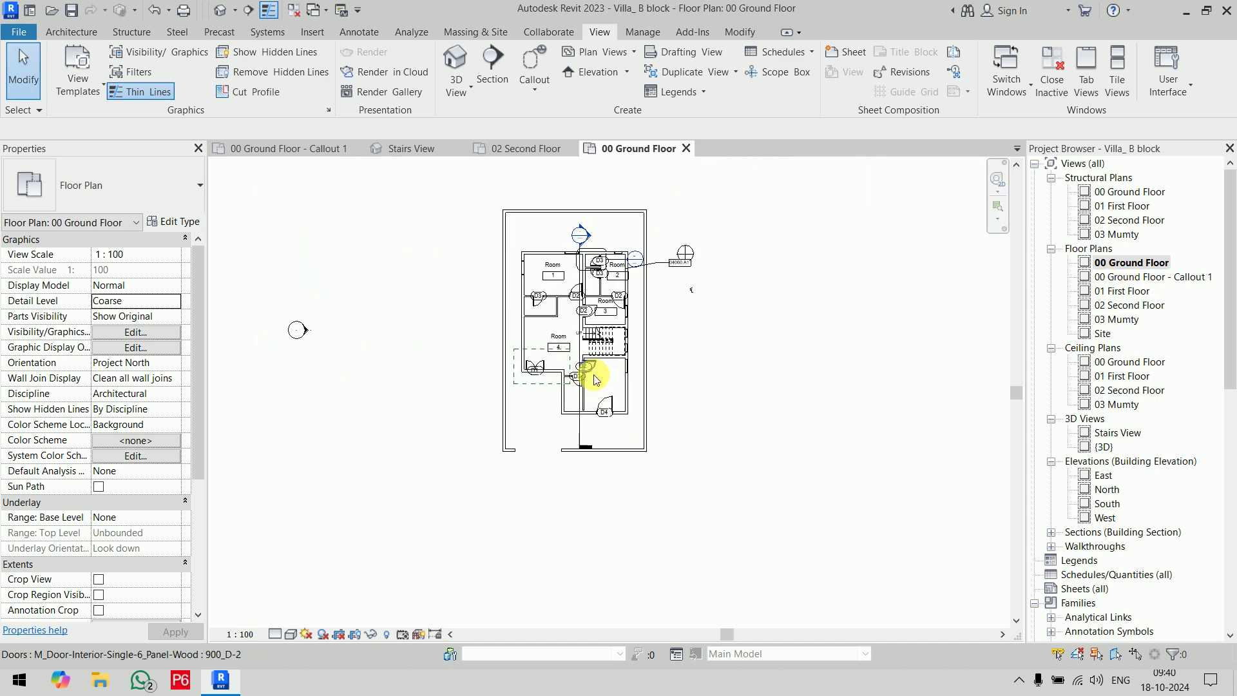
scroll(593, 375, up, 1)
click(624, 463)
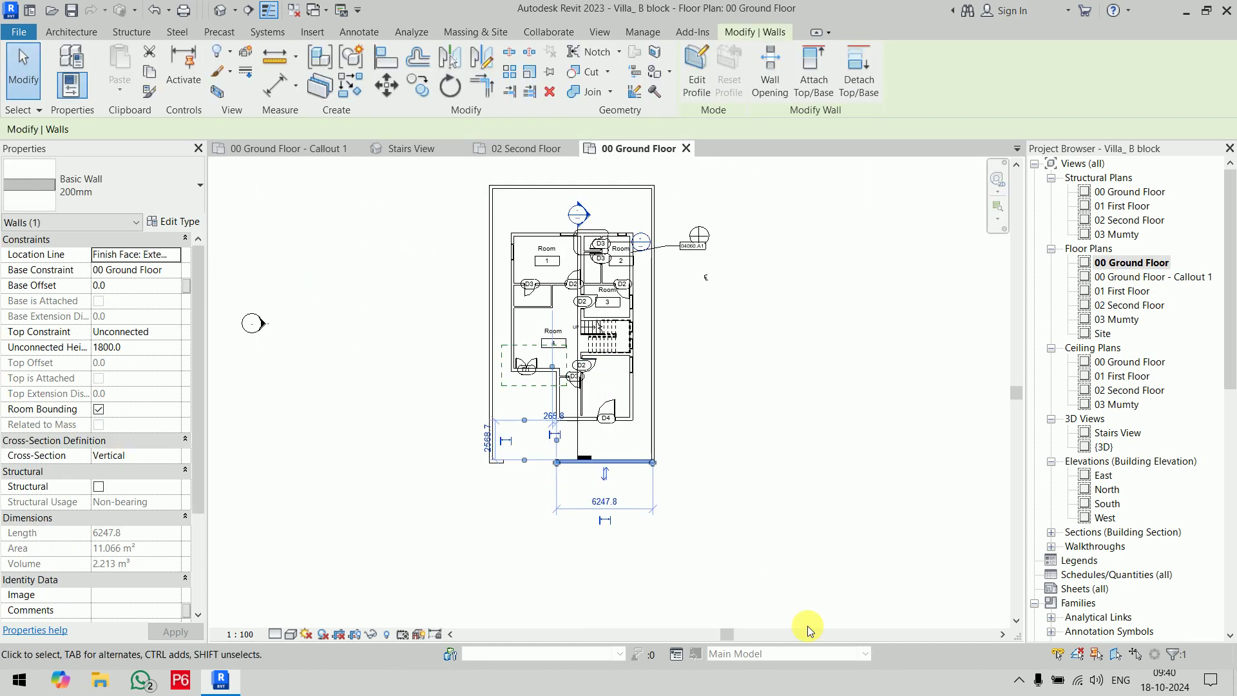
click(807, 625)
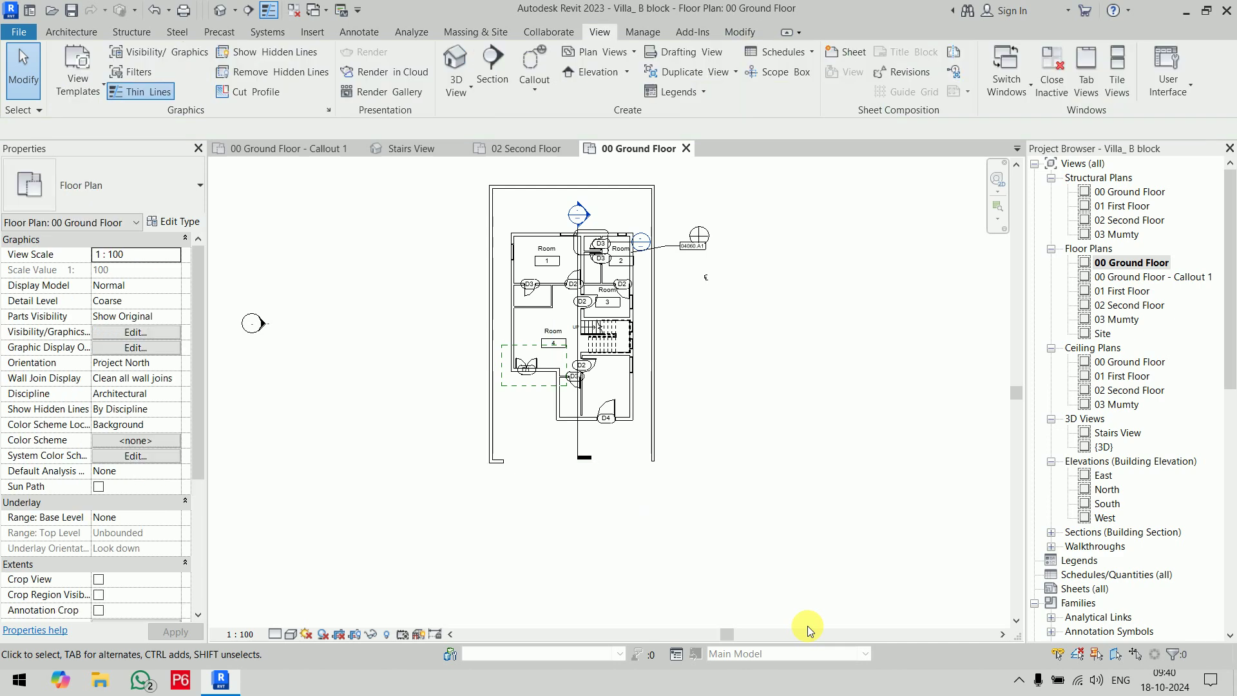
click(502, 465)
click(654, 567)
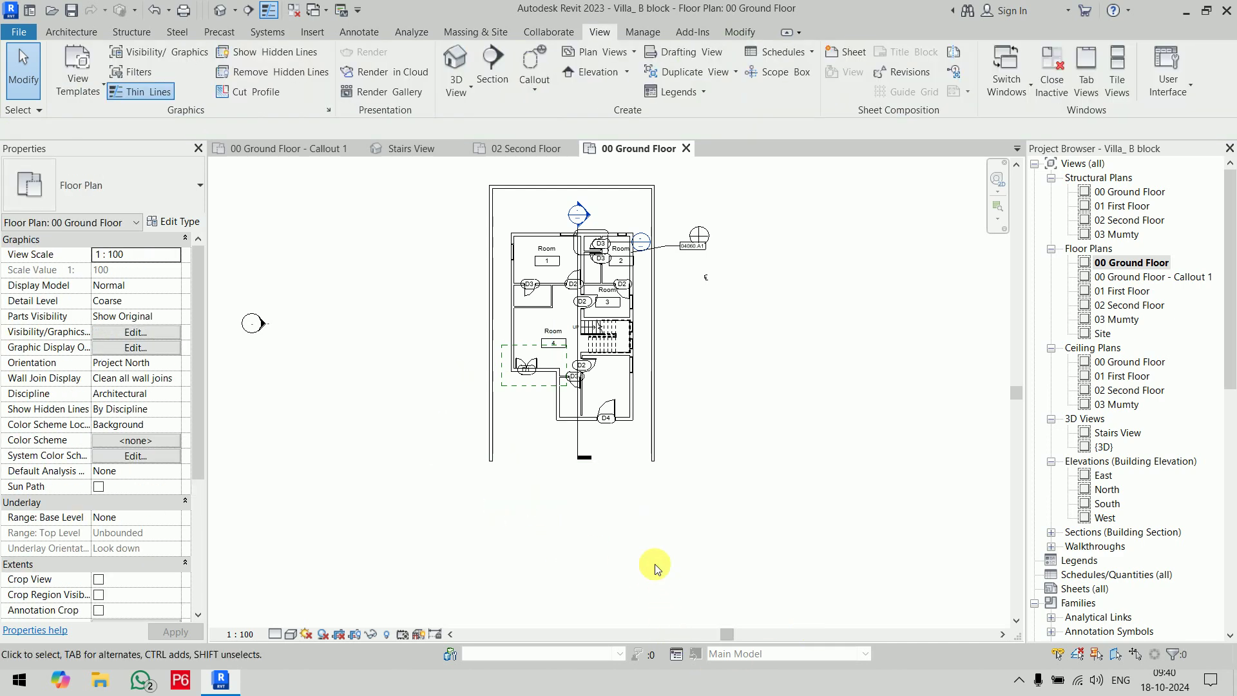
middle_drag(649, 479, 640, 520)
Step: Place a camera at 1800 eye height below the building front, aimed at the villa
click(235, 10)
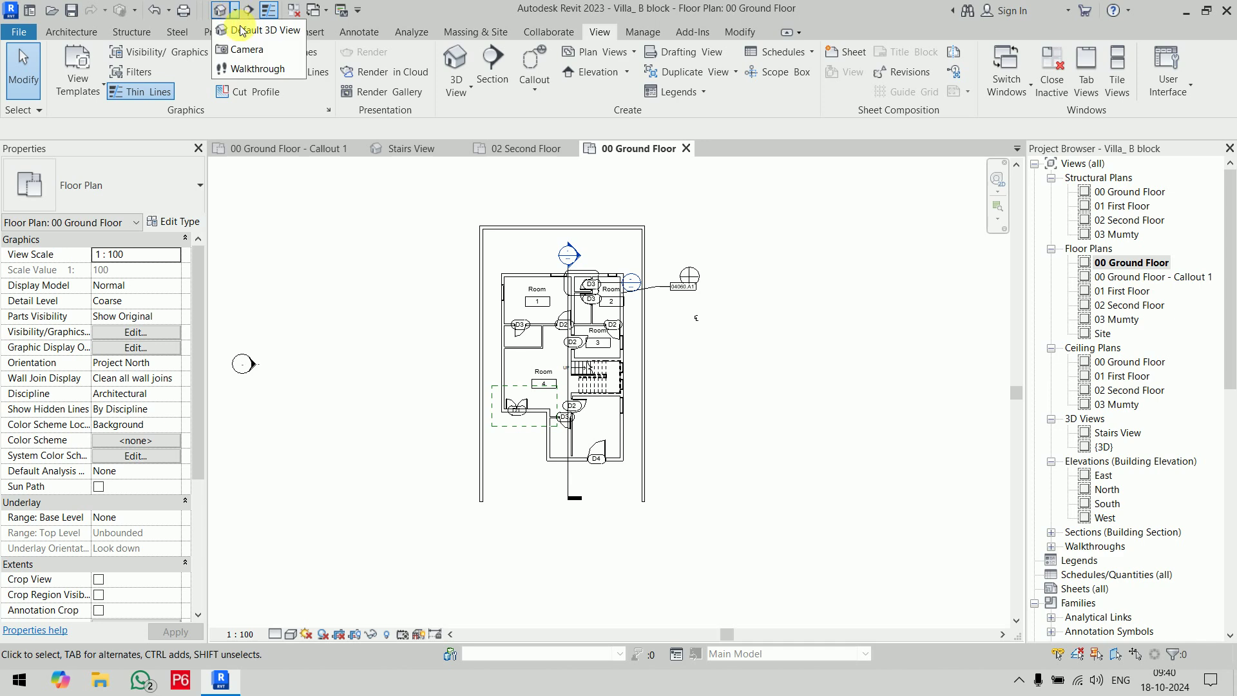
click(247, 49)
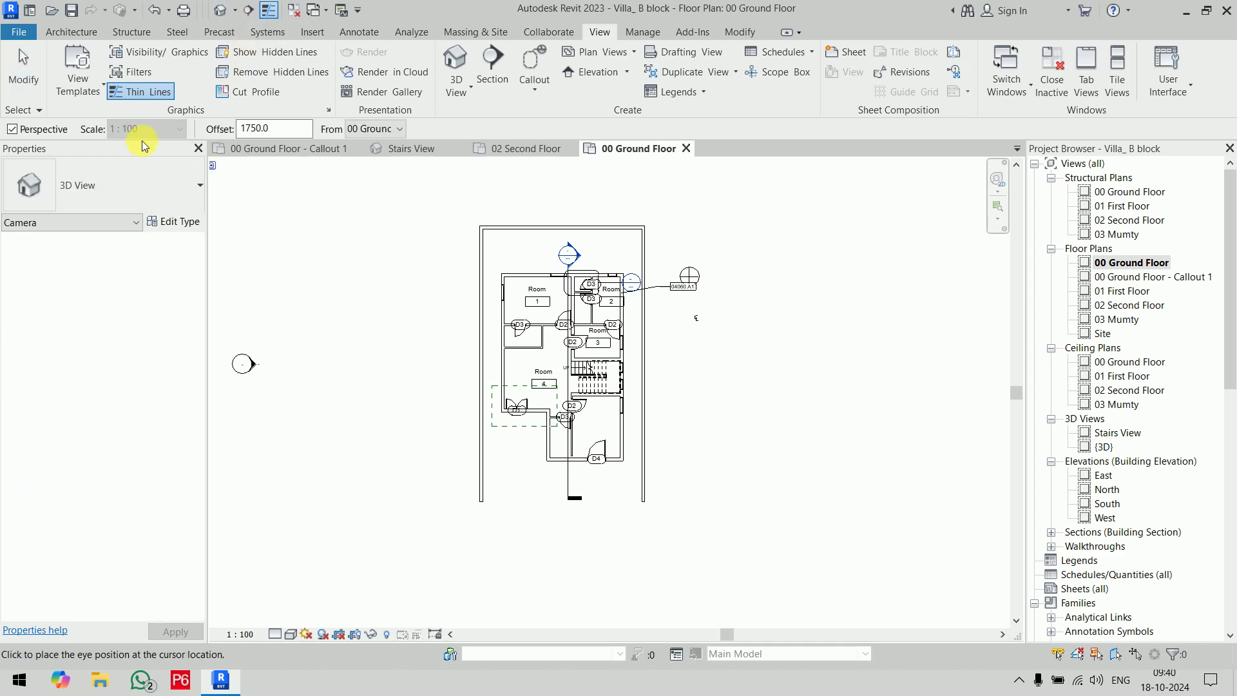
double_click(258, 128)
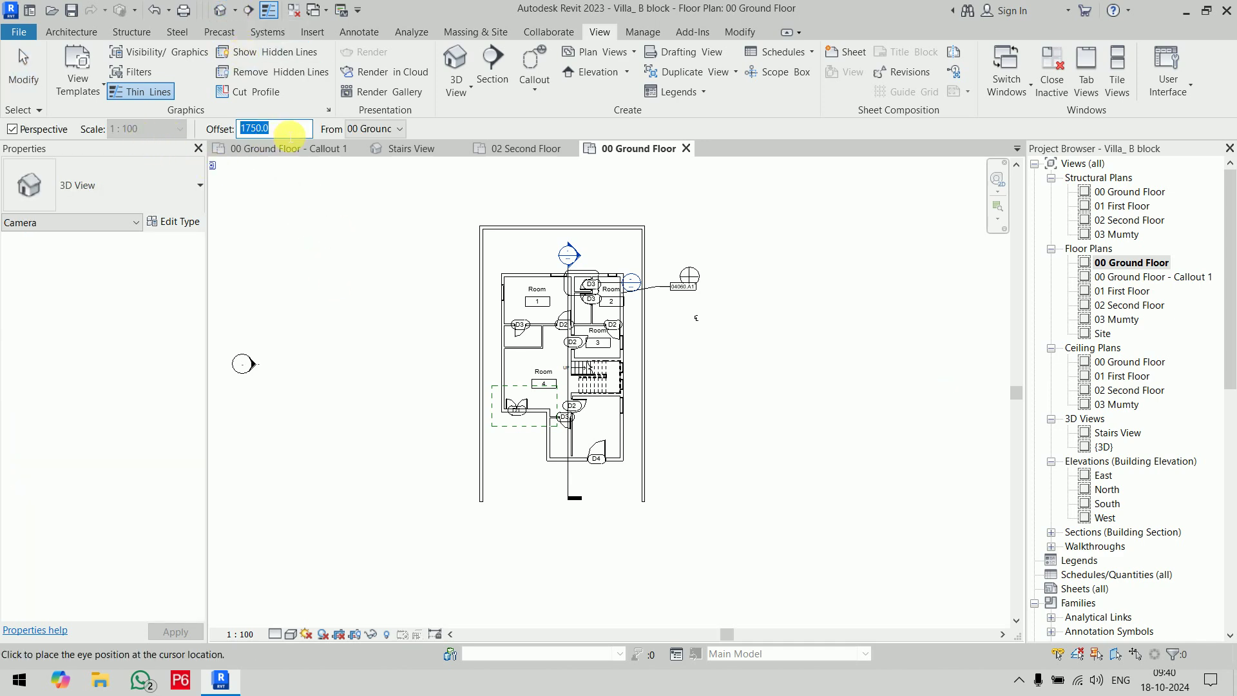
text(18)
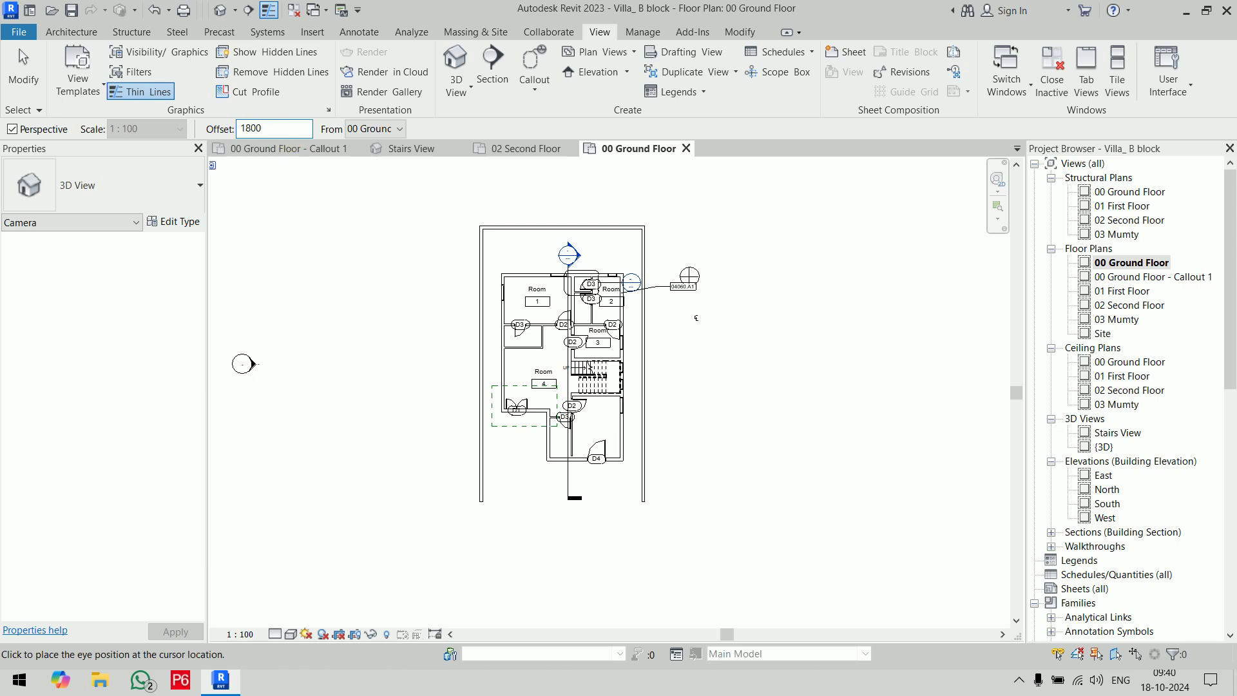
key(Return)
click(502, 600)
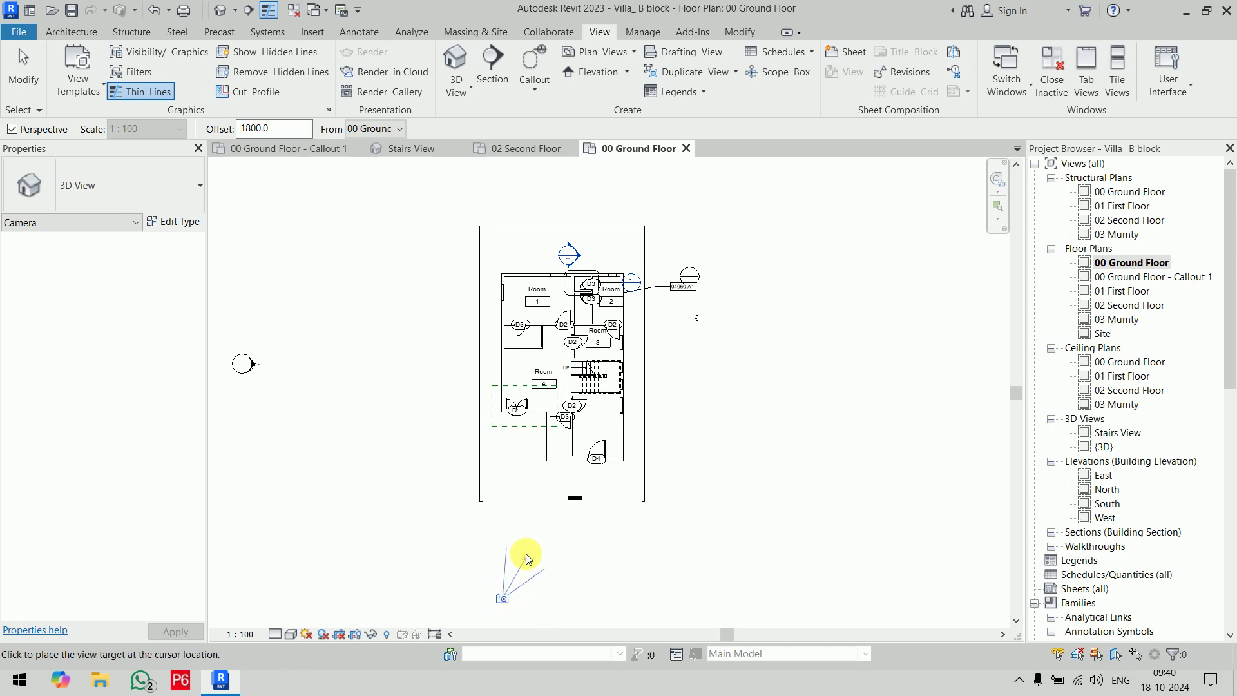
click(556, 462)
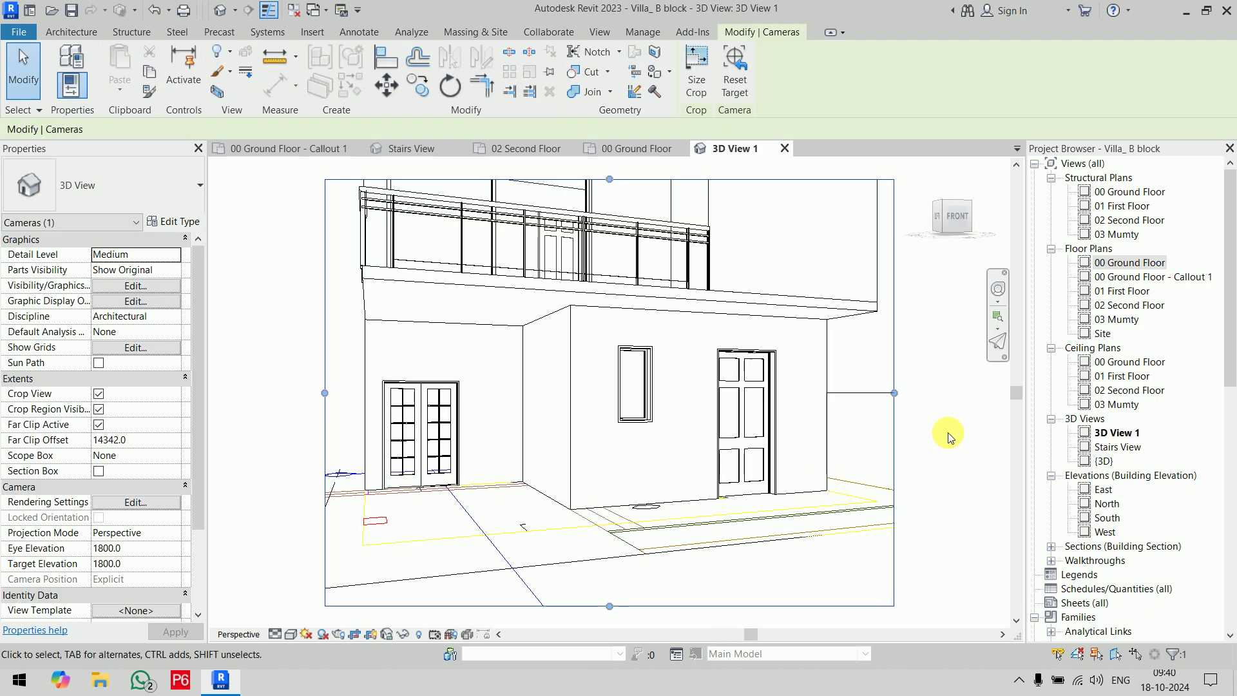
Step: Widen the camera's crop frame on both sides and extend it up to the roof
scroll(937, 442, down, 2)
middle_drag(953, 428, 588, 449)
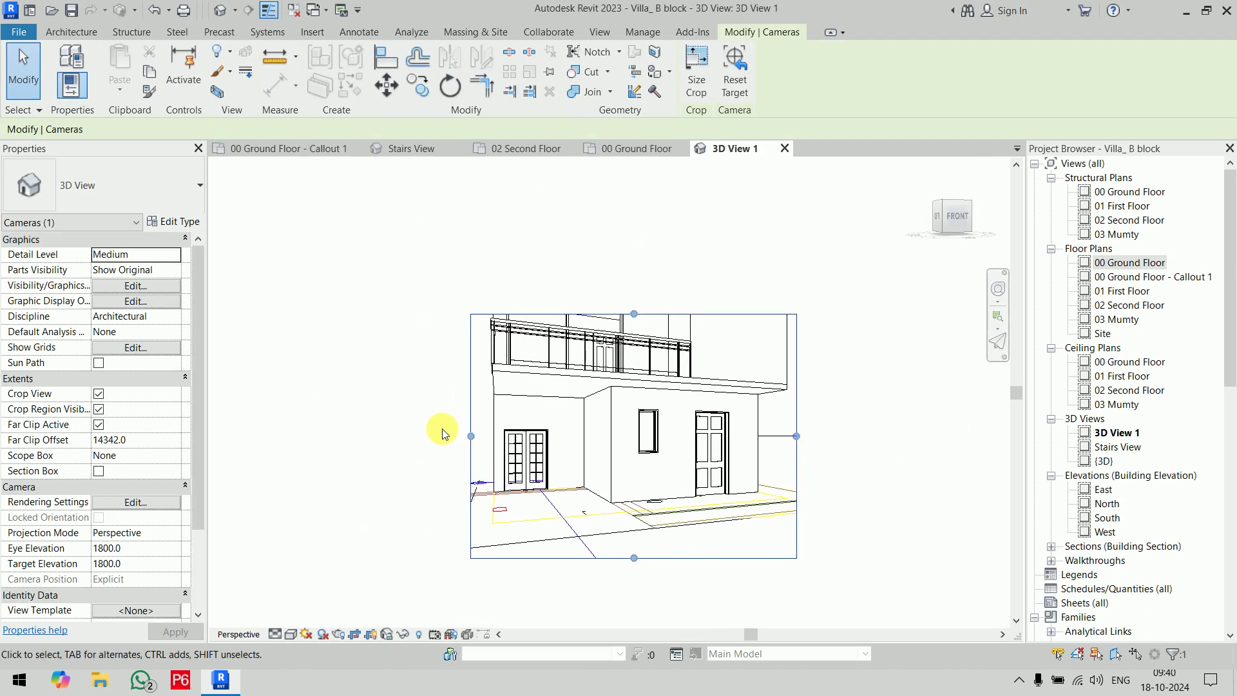
drag(470, 439, 447, 437)
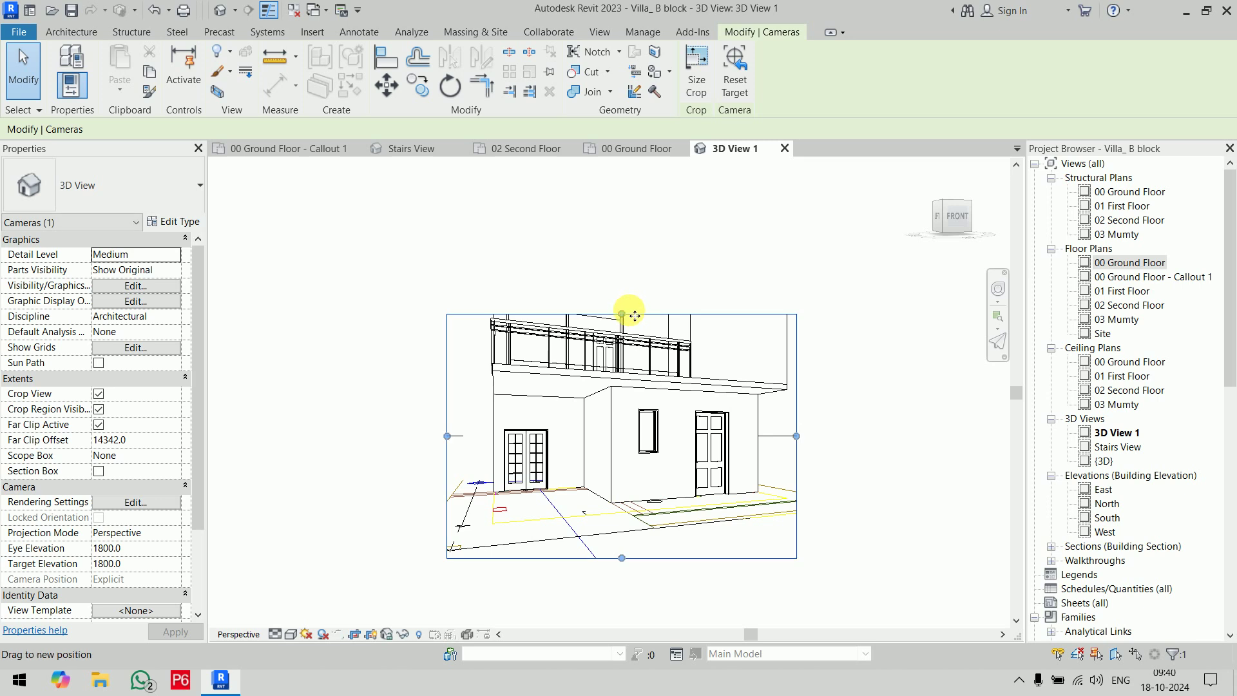
drag(634, 314, 620, 193)
scroll(640, 239, down, 2)
middle_drag(640, 240, 601, 325)
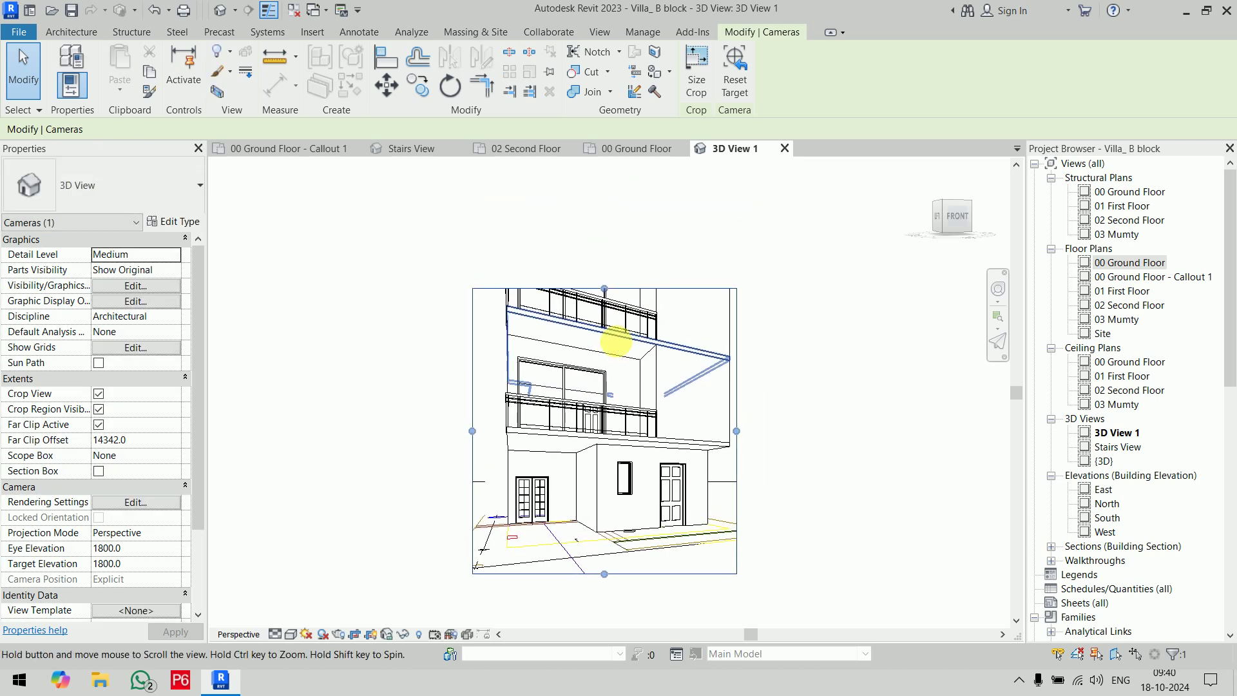
drag(604, 286, 606, 178)
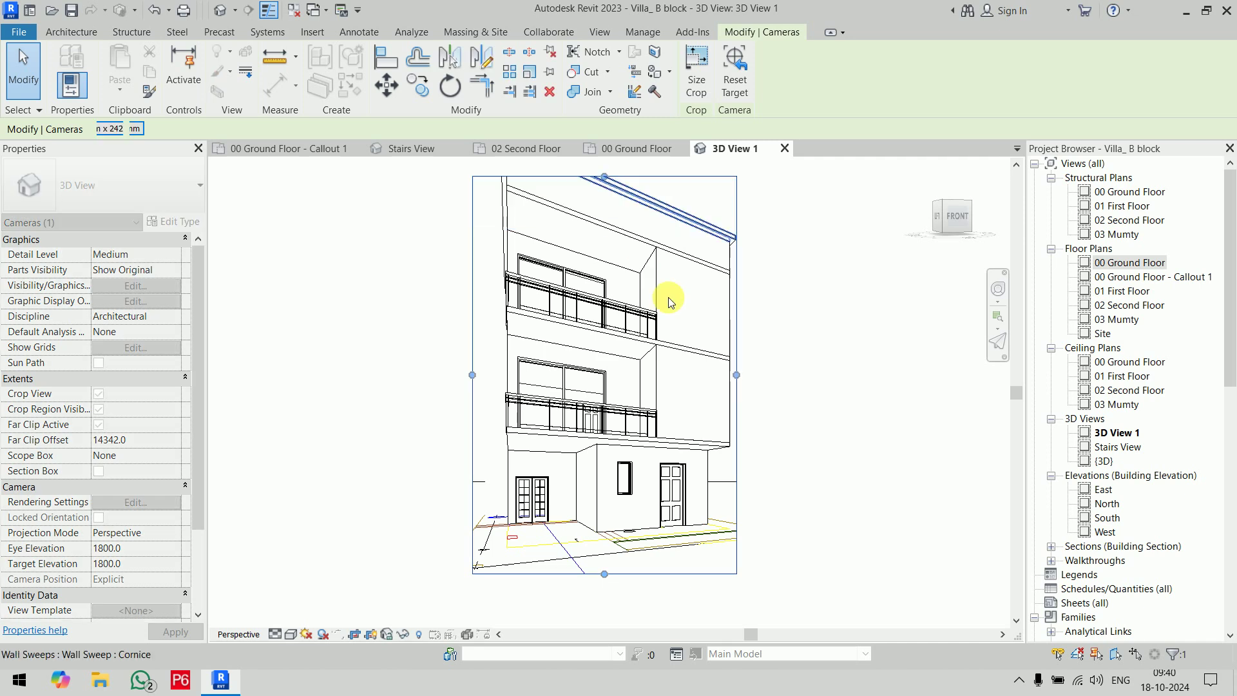
drag(750, 375, 781, 378)
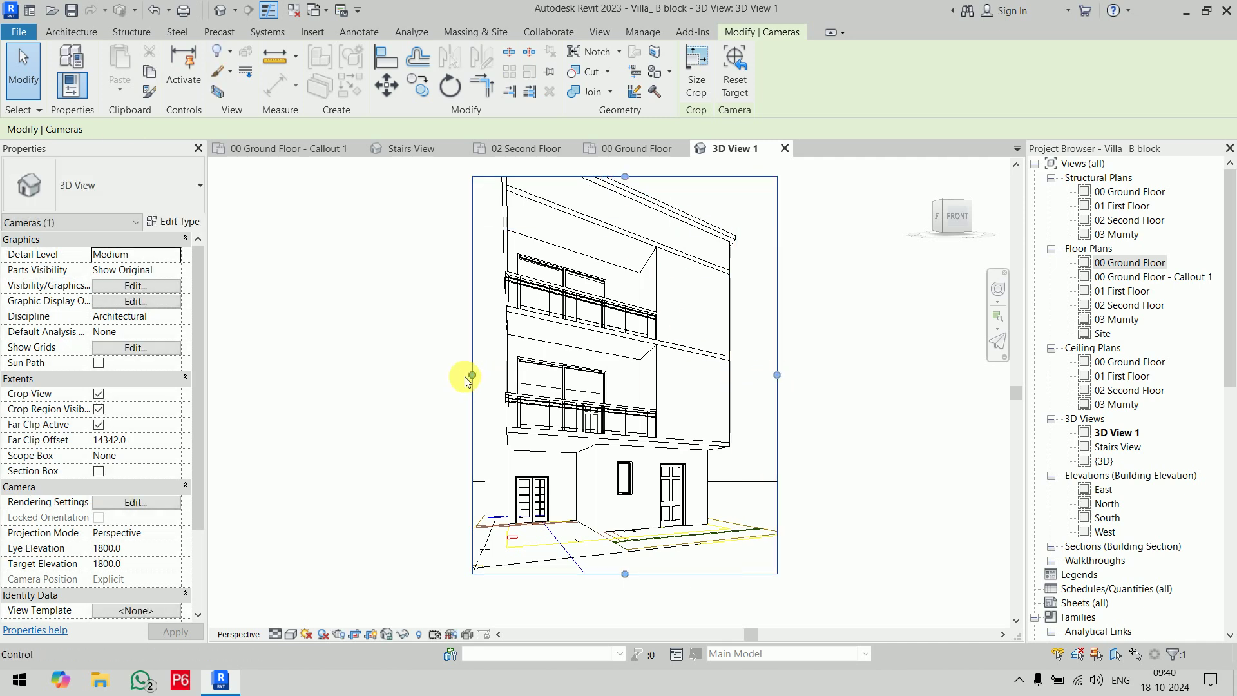
drag(472, 375, 430, 378)
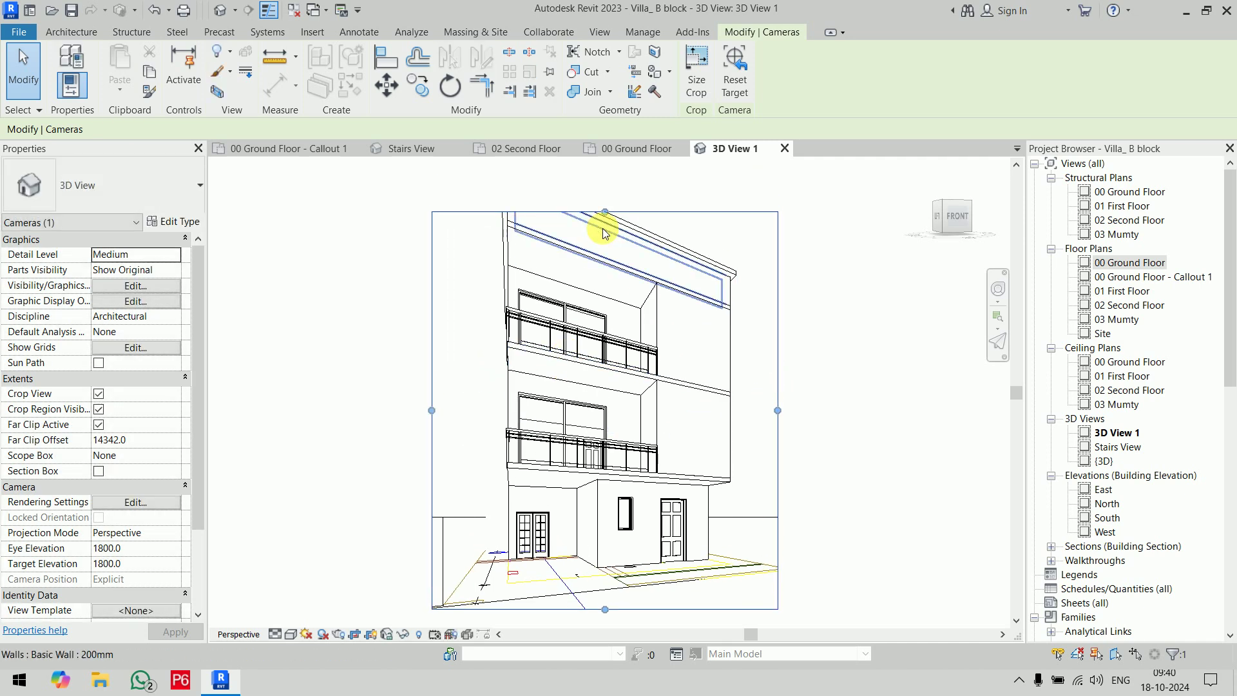
drag(605, 214, 613, 171)
scroll(638, 251, down, 2)
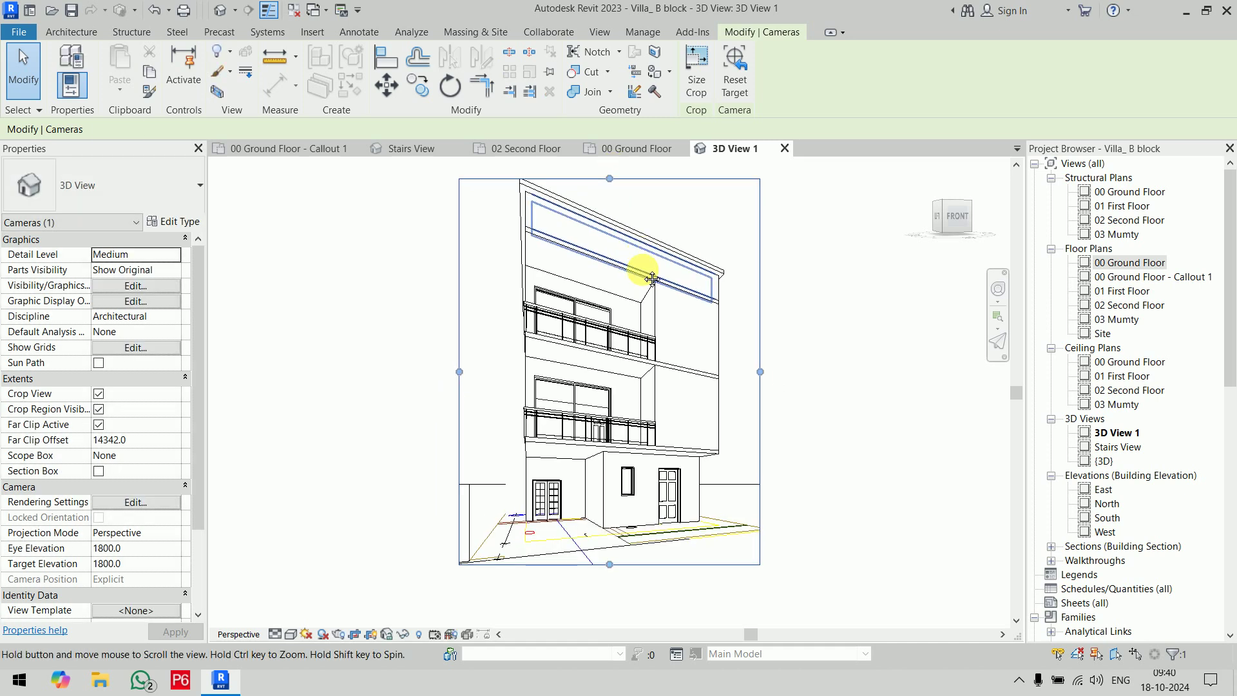
Step: Turn off Far Clip Active and set 3D View 1 to Fine detail with Shaded visual style
click(832, 372)
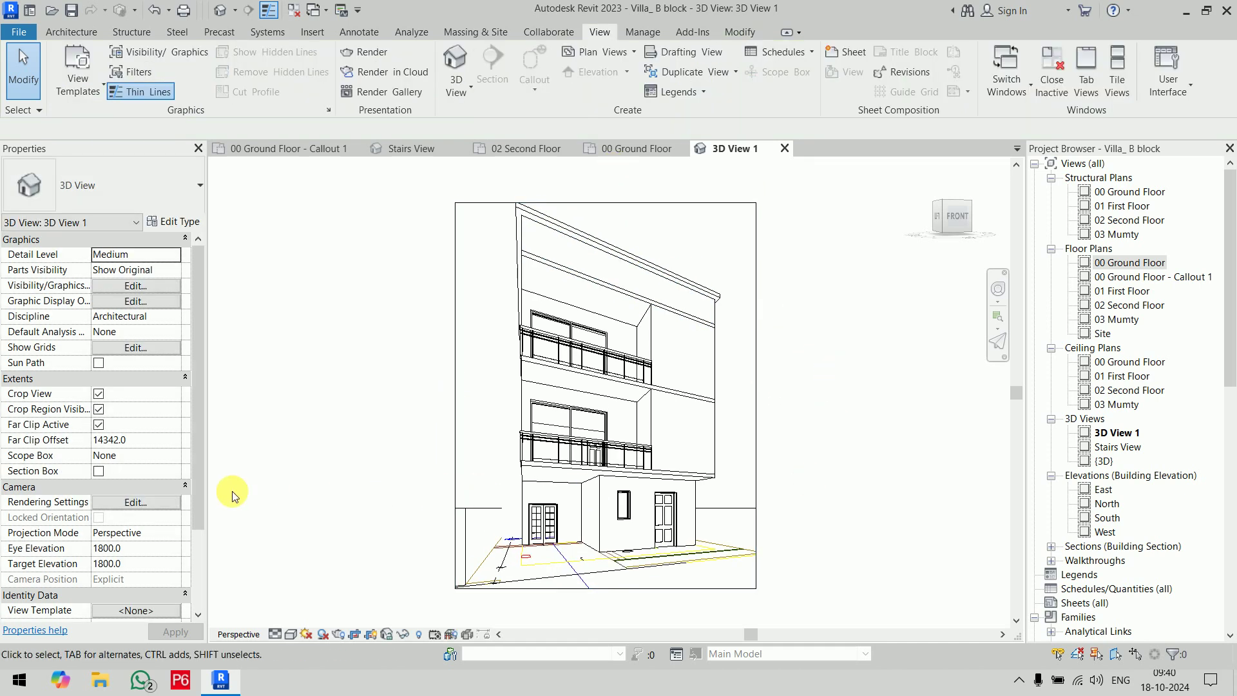
click(98, 424)
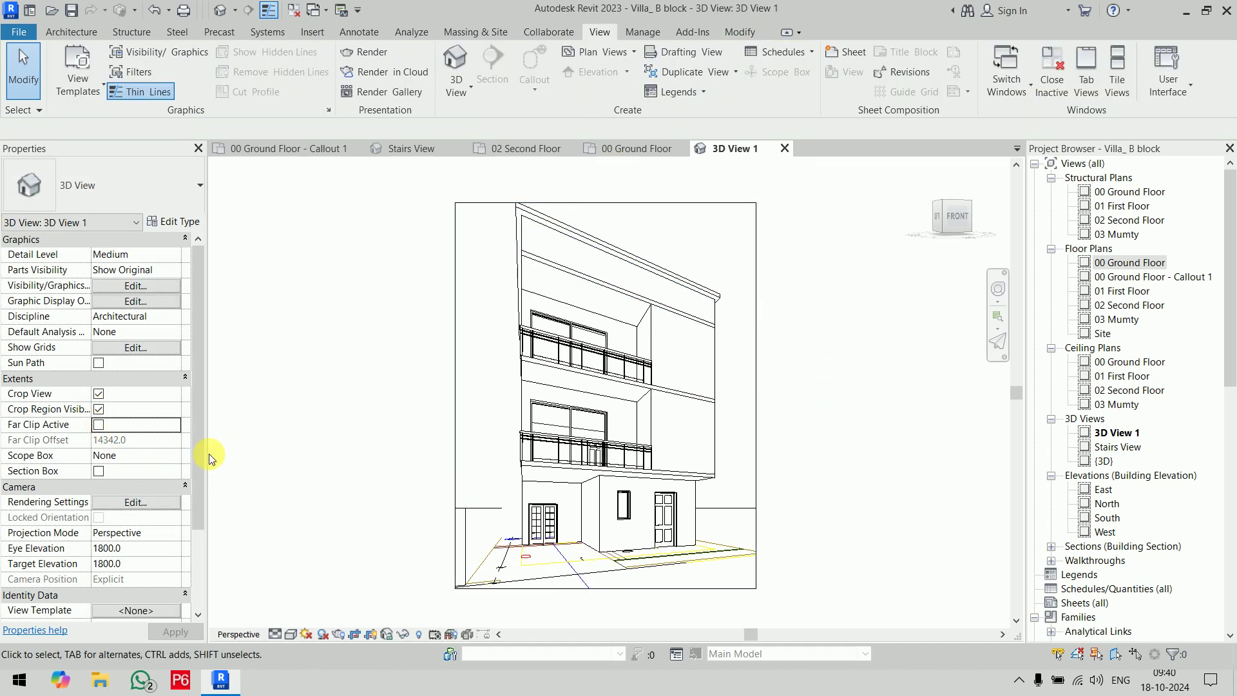
click(276, 636)
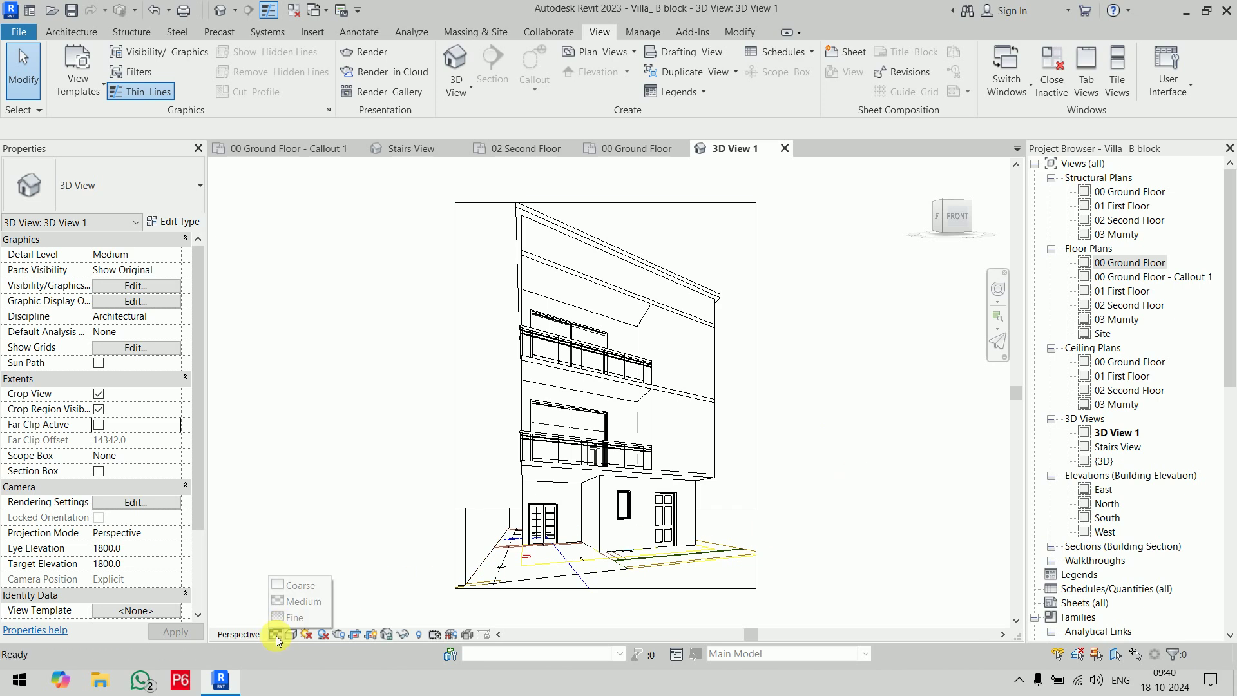
click(293, 622)
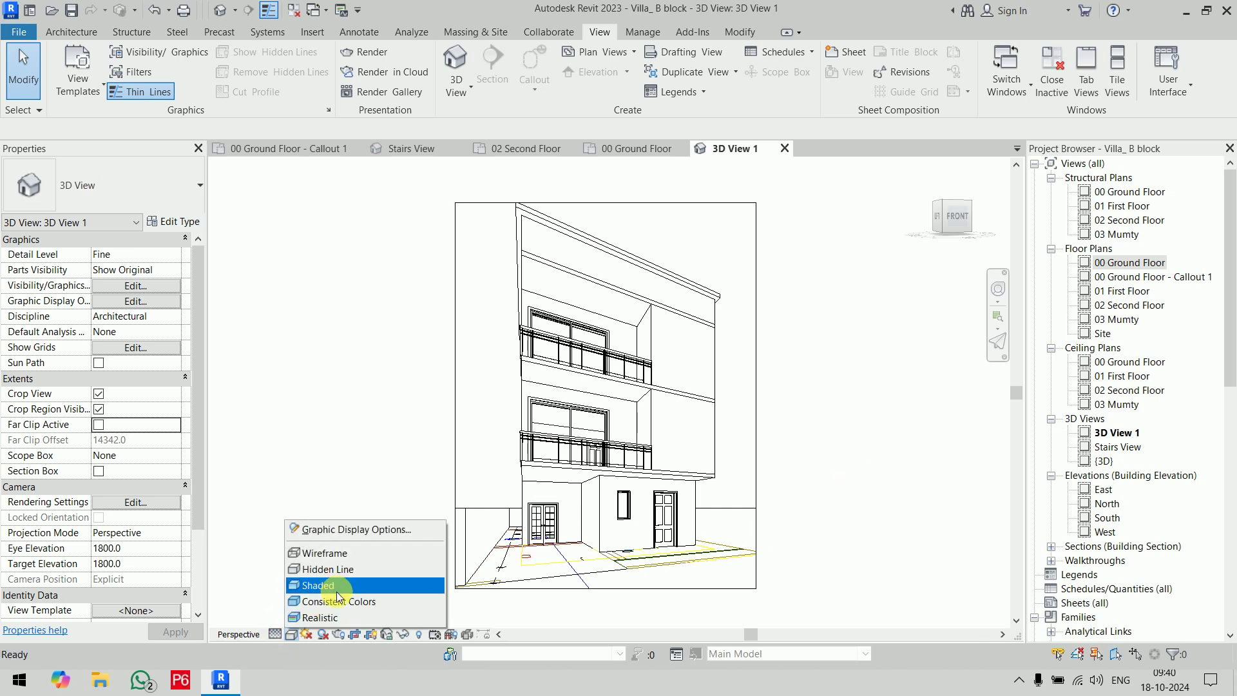
click(336, 587)
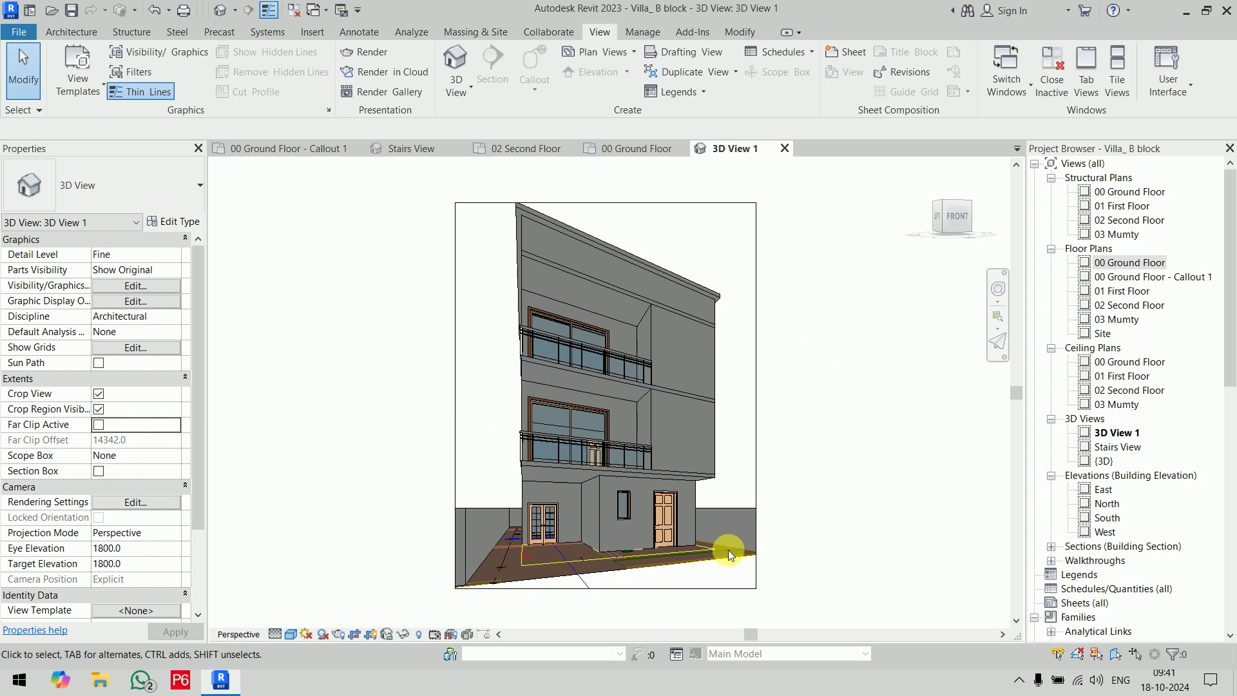
Step: Select all the walls and open their type's structure-layer material in the Material Browser
click(709, 359)
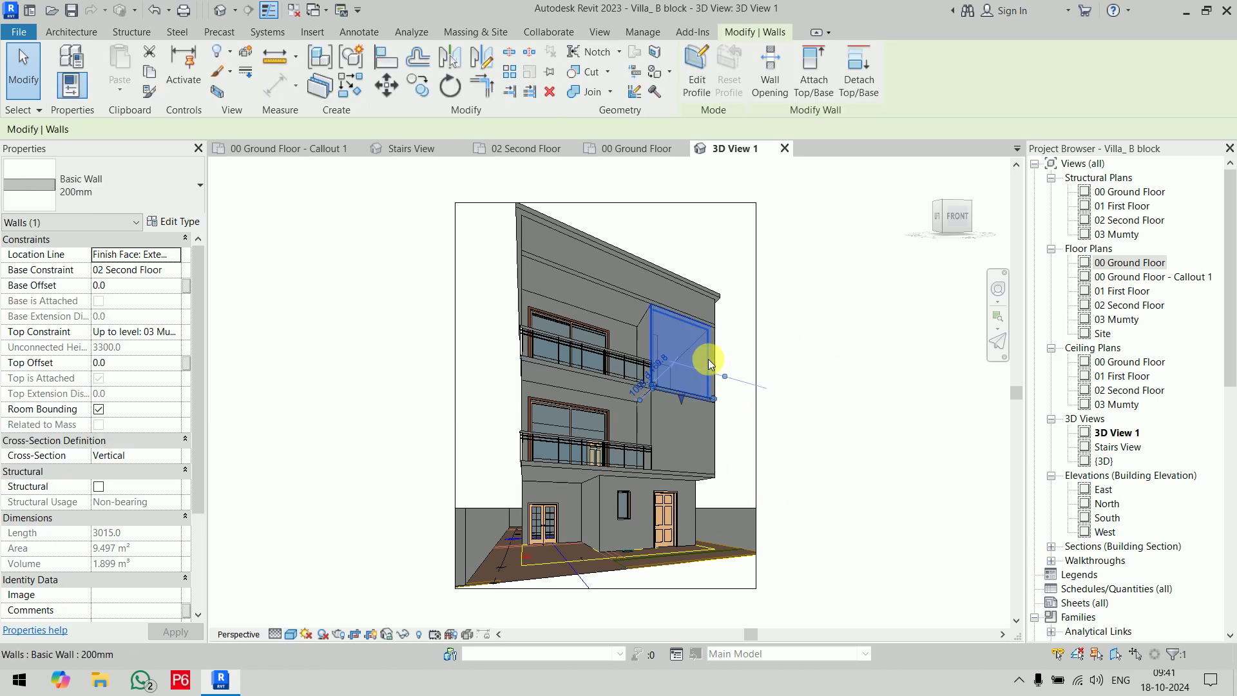
key(s)
key(a)
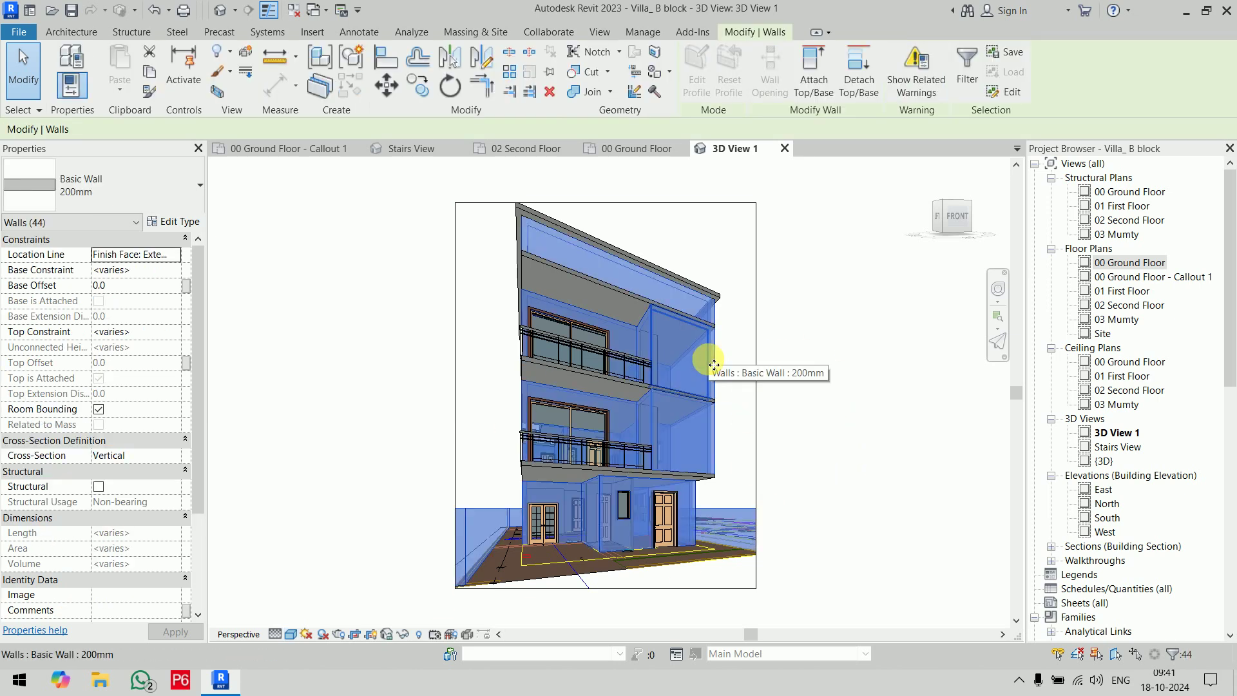
click(169, 221)
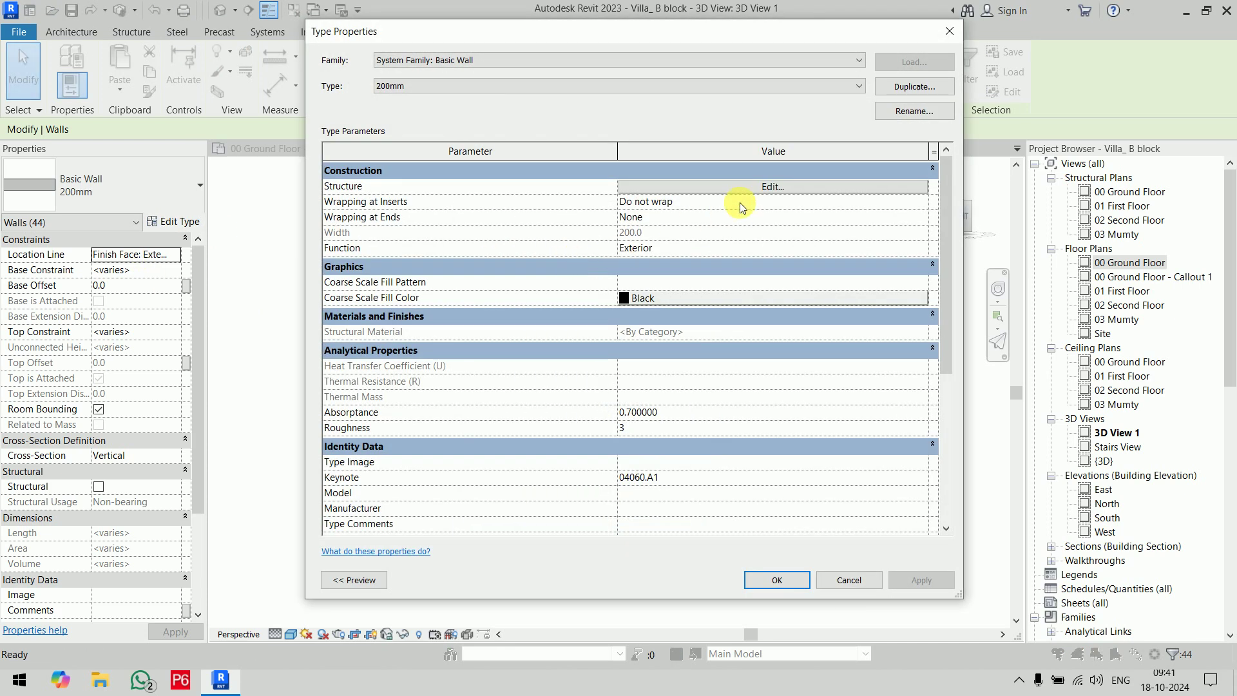
click(765, 191)
click(574, 184)
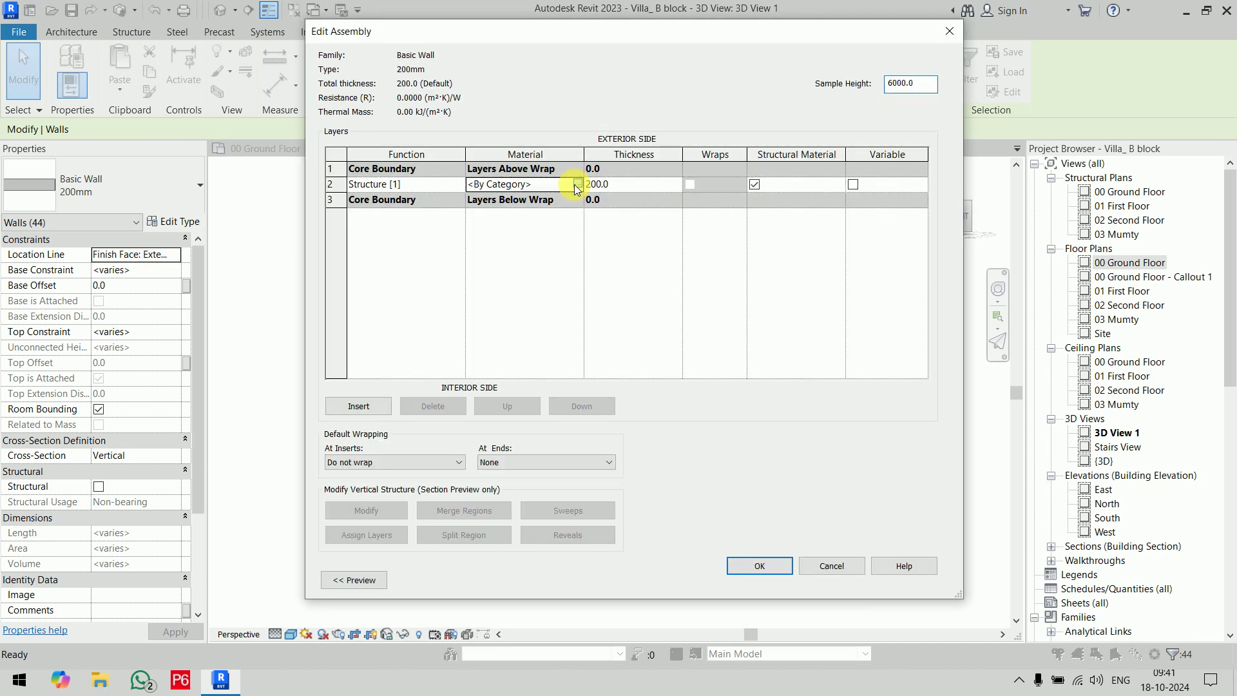
click(578, 184)
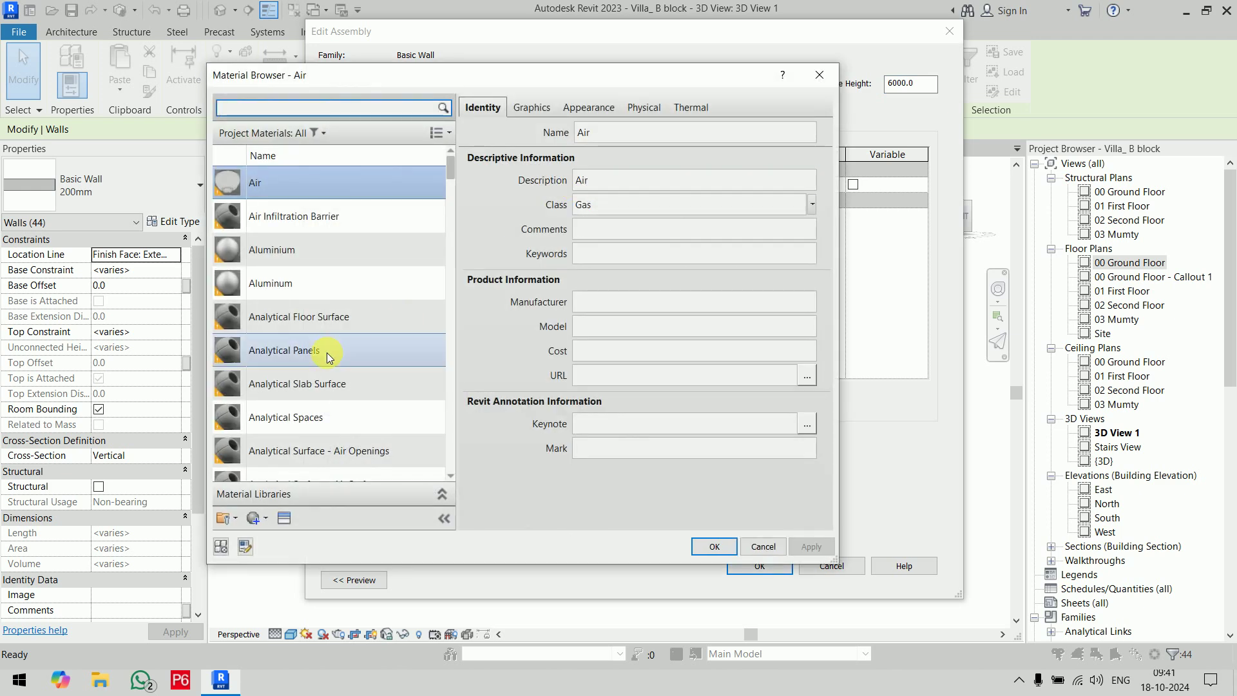
scroll(339, 320, down, 4)
Step: Create a new material renamed 'wall paint' and open the Asset Browser
click(266, 520)
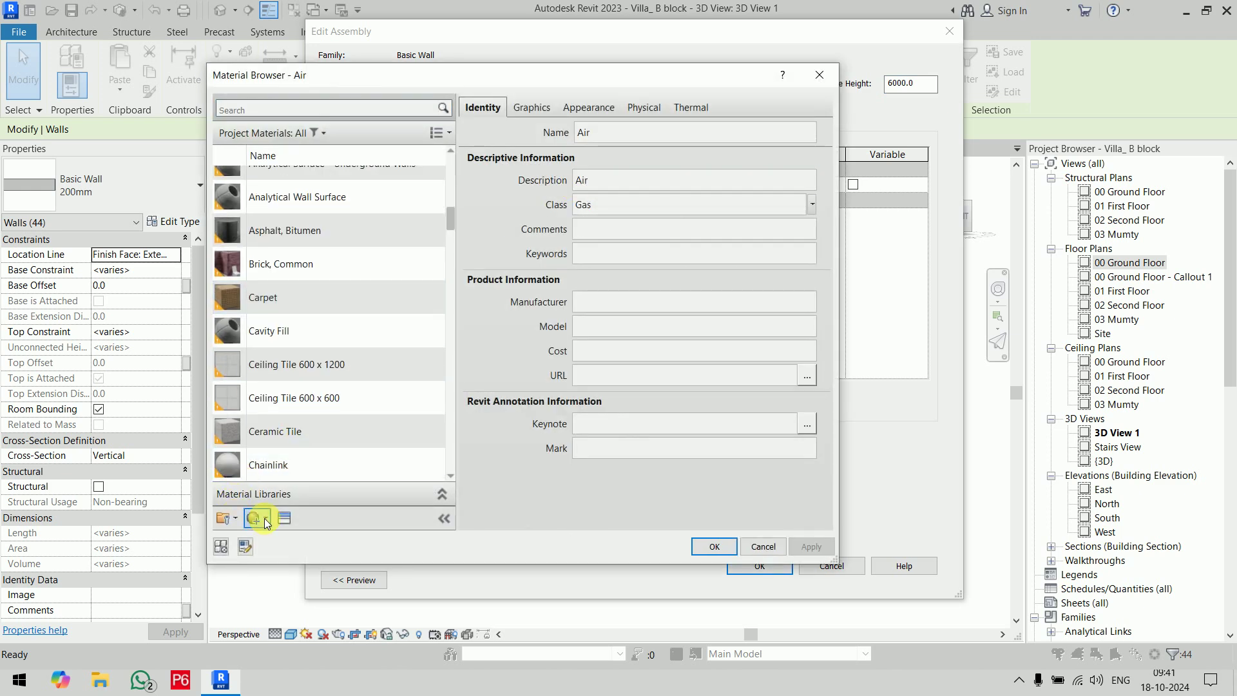
click(273, 541)
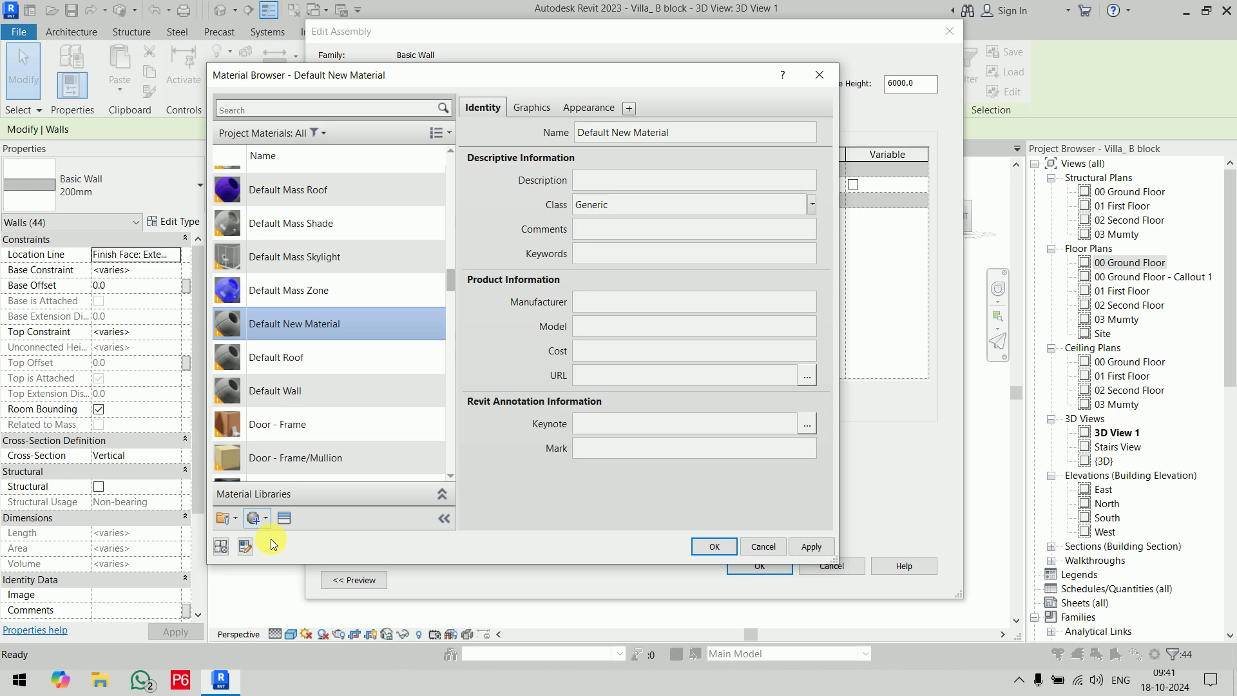
right_click(326, 324)
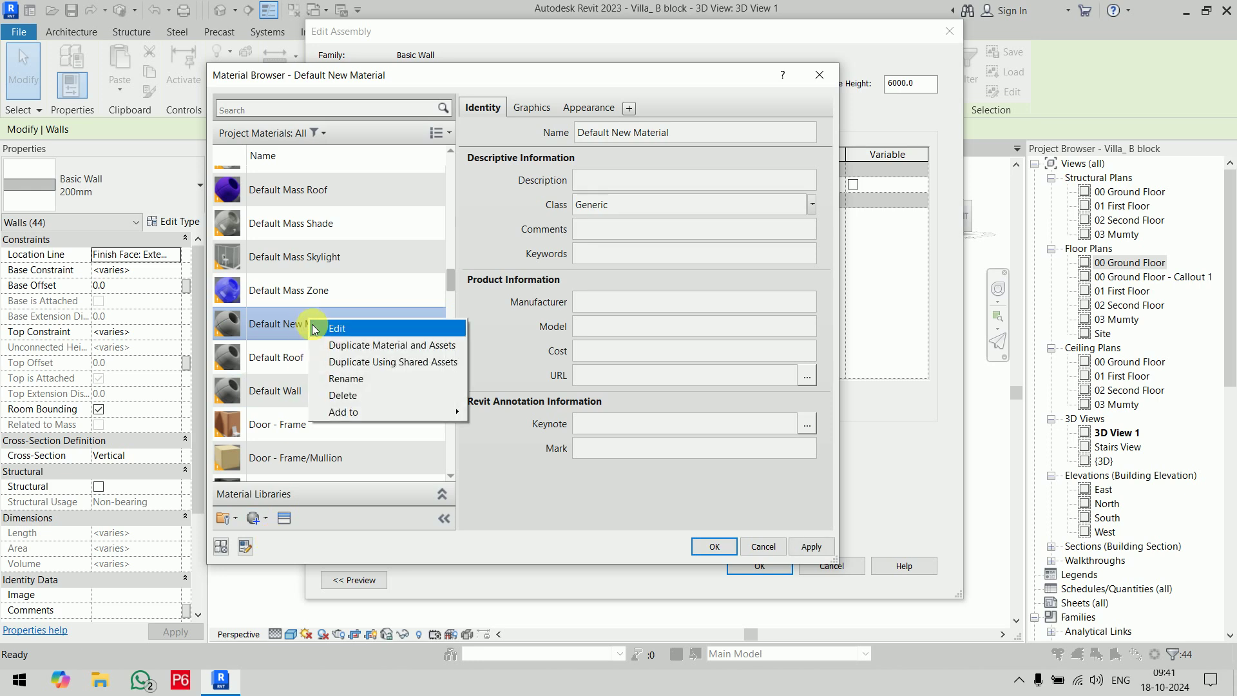
click(346, 380)
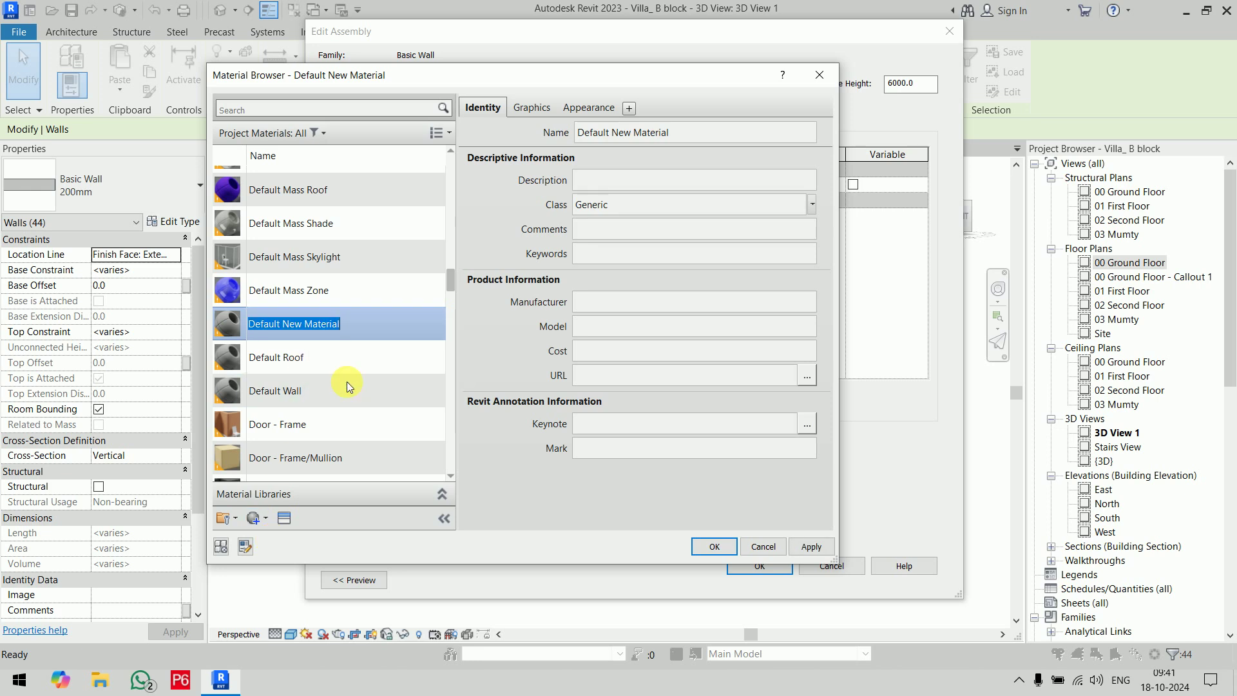
text(wall paint)
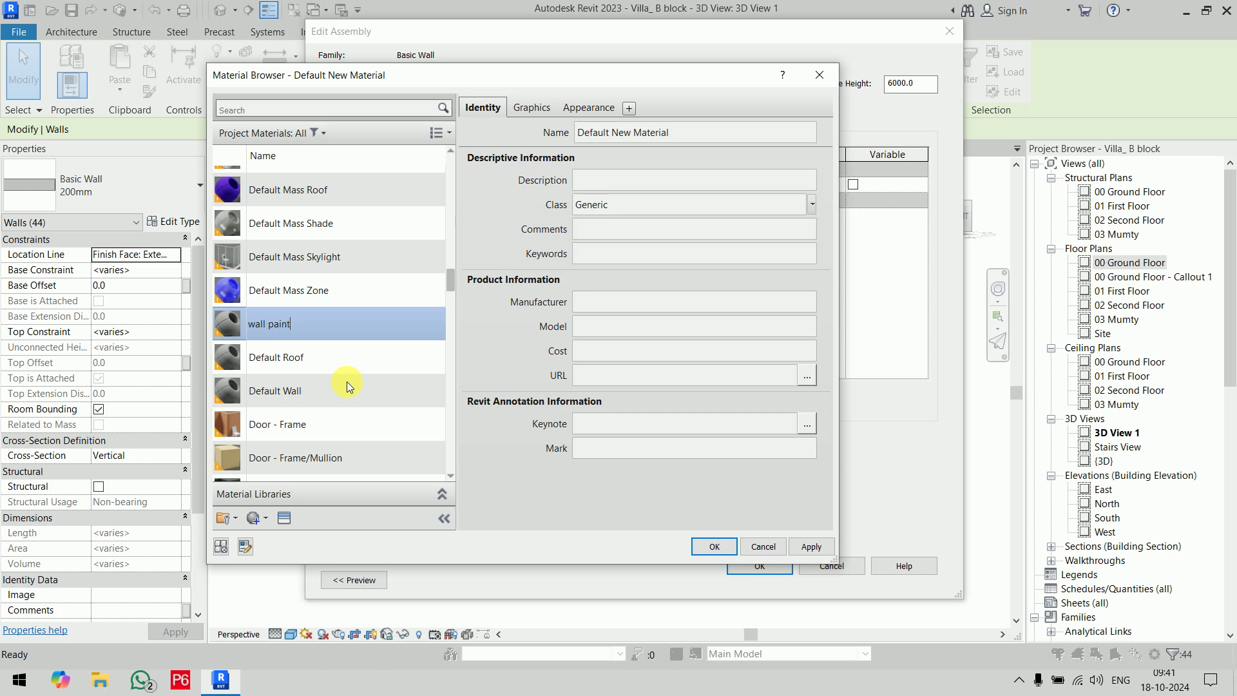
key(Return)
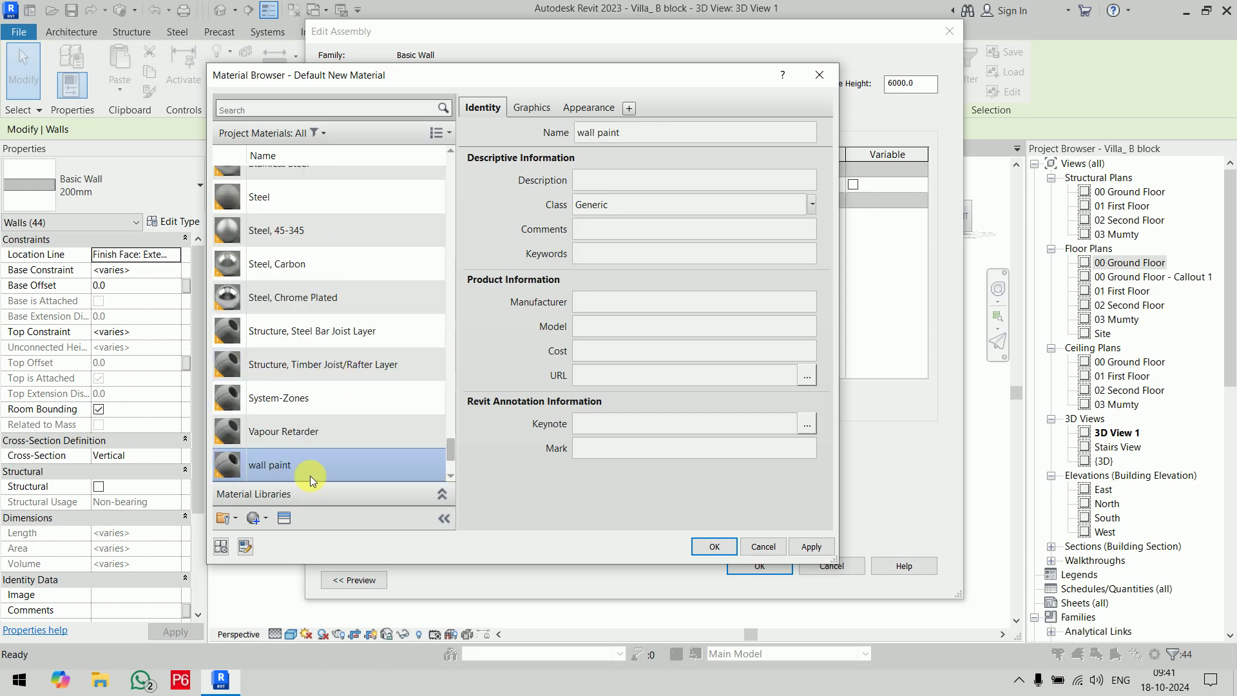
click(284, 518)
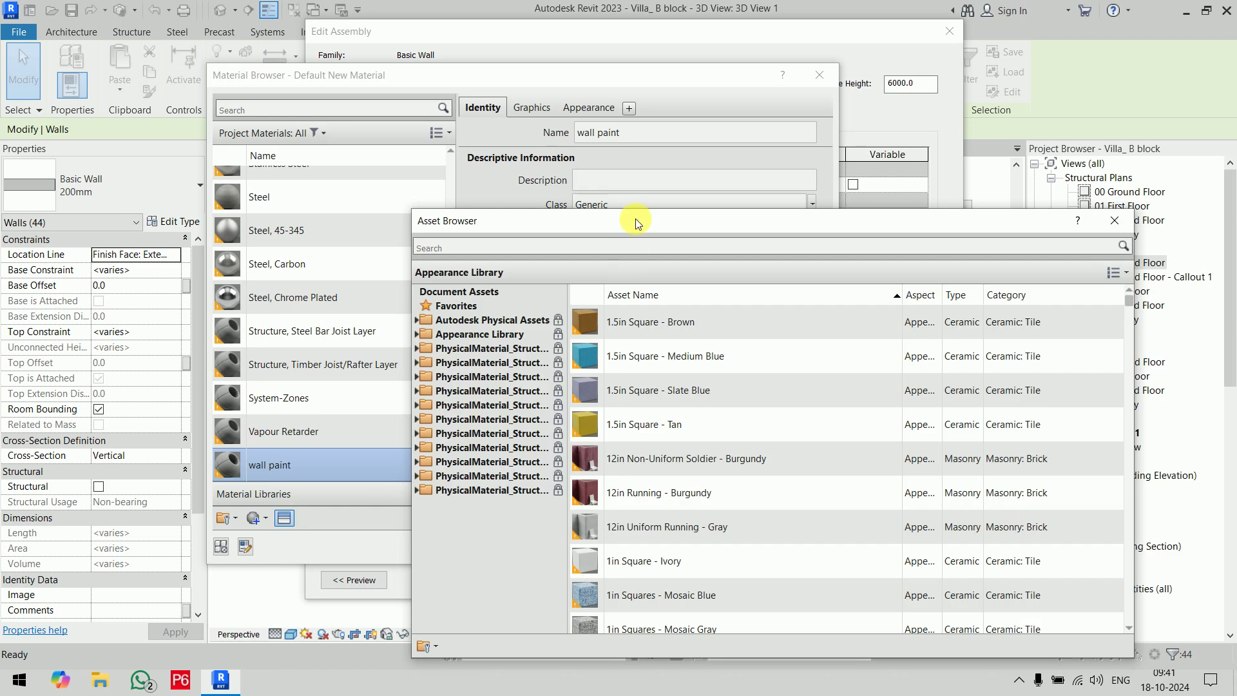
Step: Expand the Appearance Library's paint categories and browse the paint assets
drag(631, 221, 657, 103)
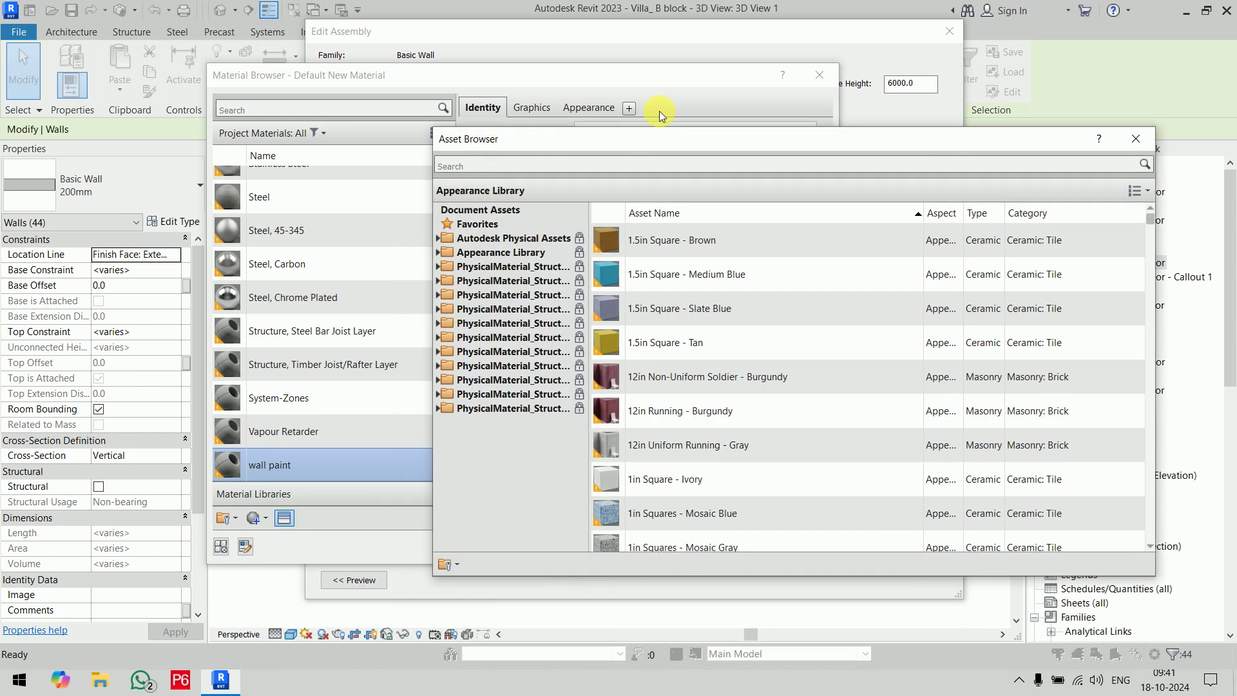
click(443, 217)
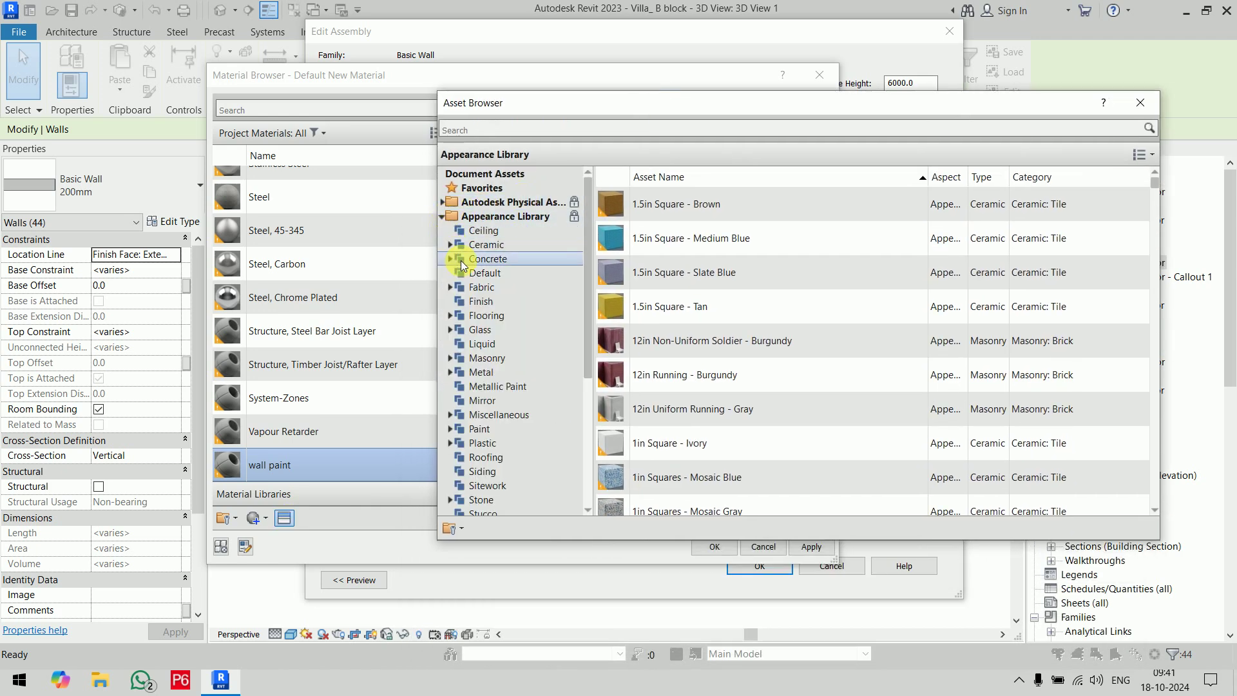
scroll(509, 461, down, 1)
click(470, 303)
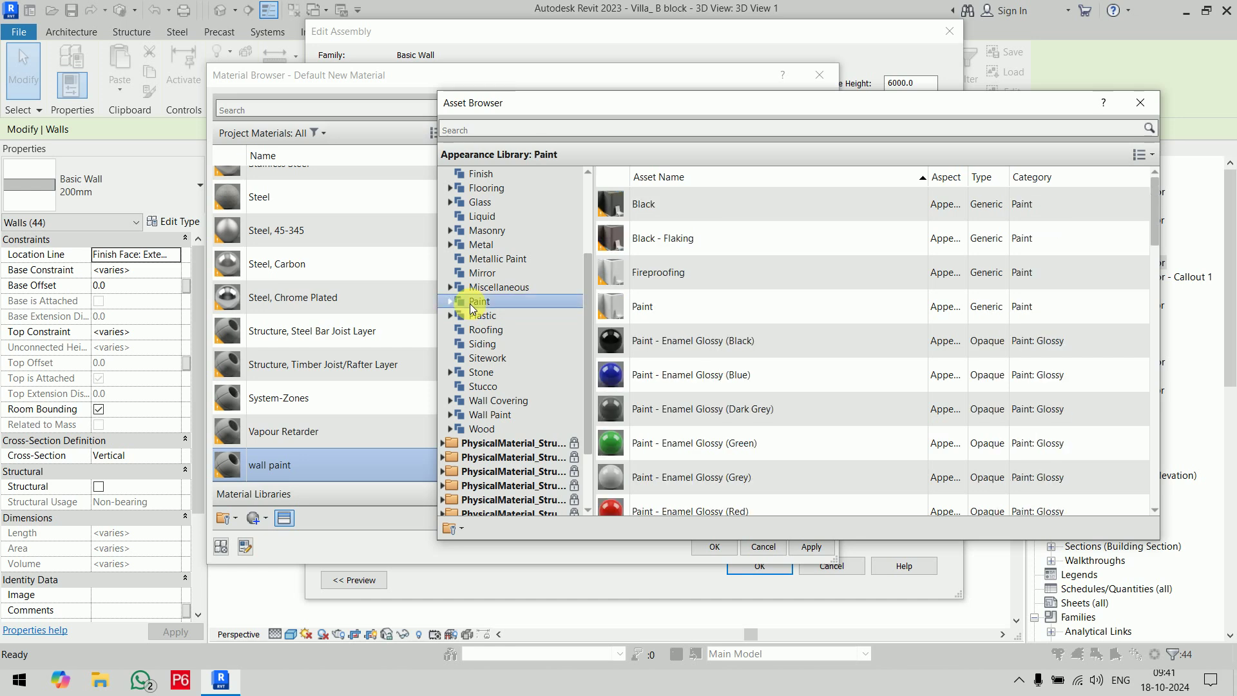
click(451, 302)
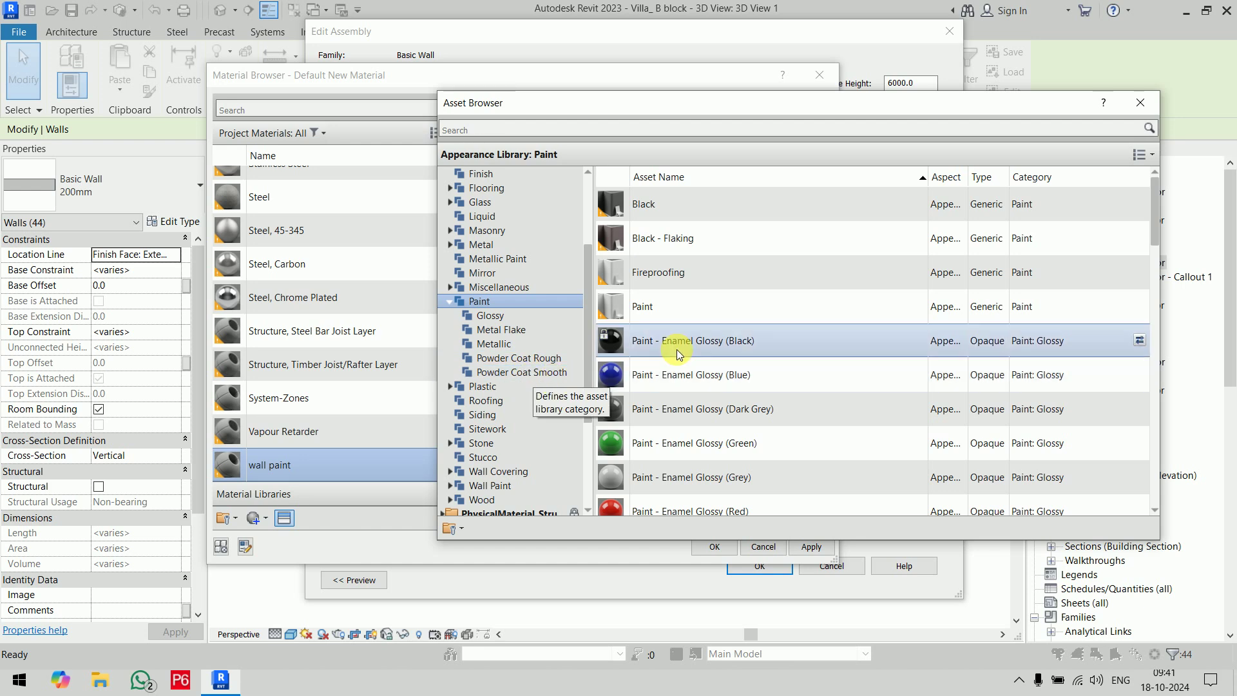
scroll(733, 271, down, 3)
scroll(733, 276, down, 3)
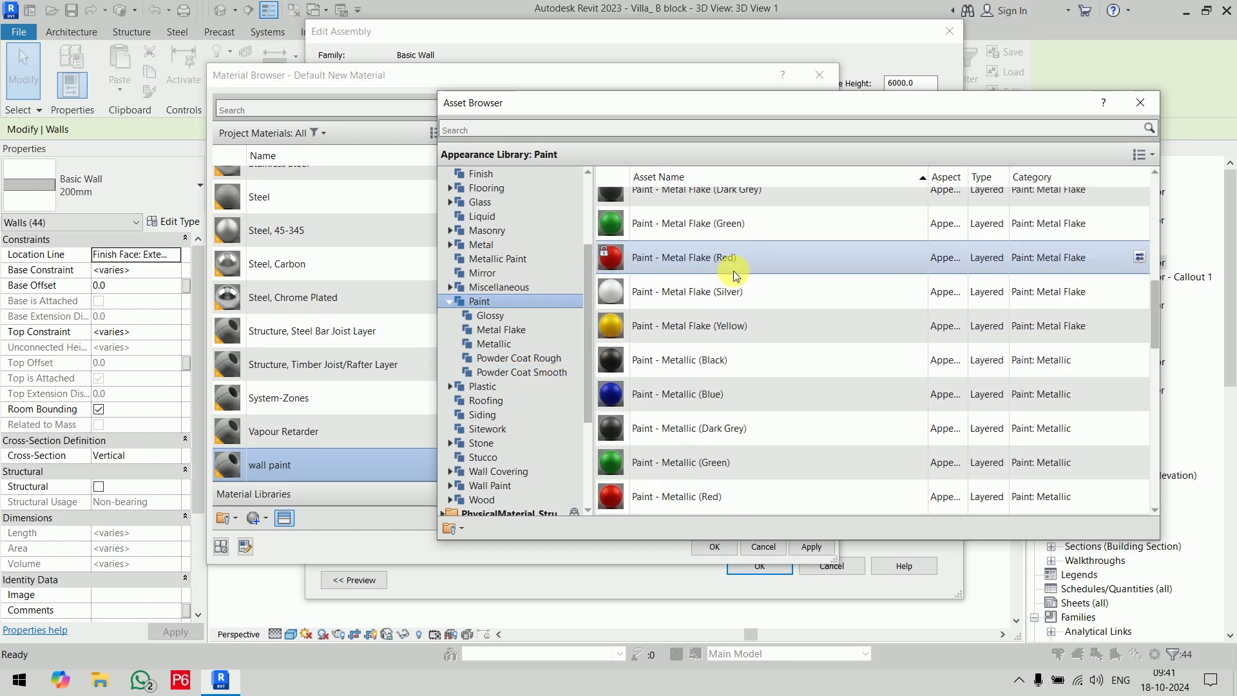
scroll(733, 276, down, 3)
scroll(733, 276, down, 3)
scroll(736, 276, down, 1)
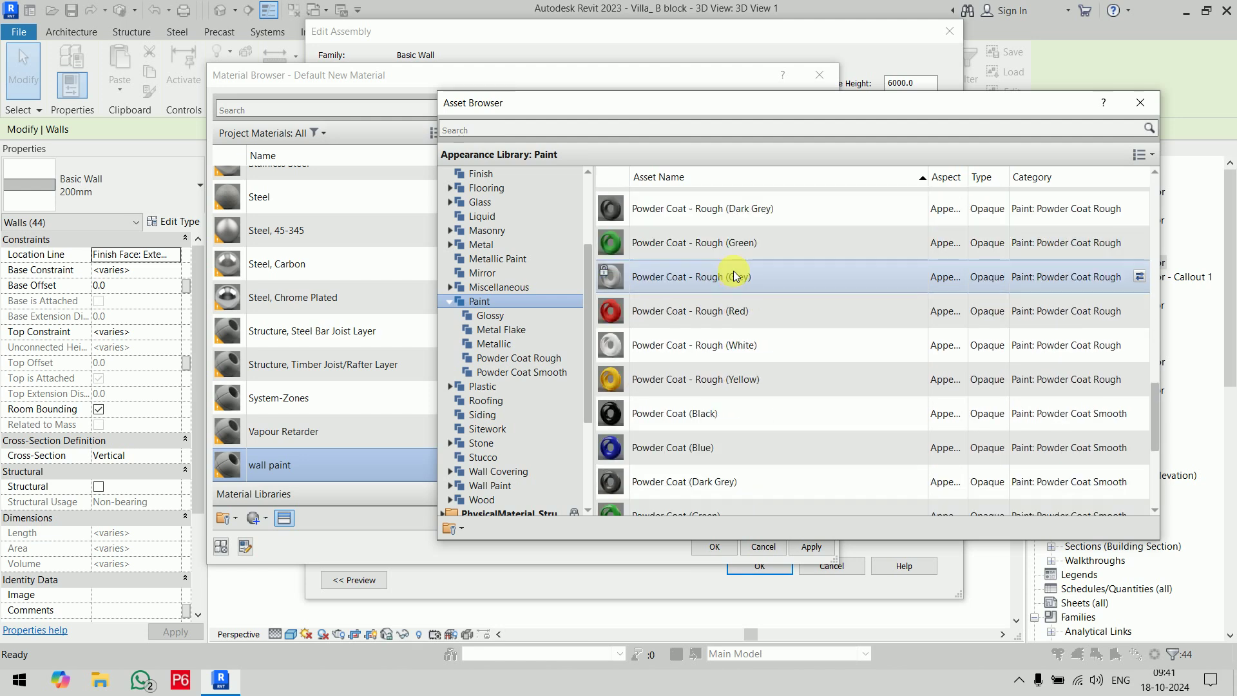
scroll(733, 276, down, 3)
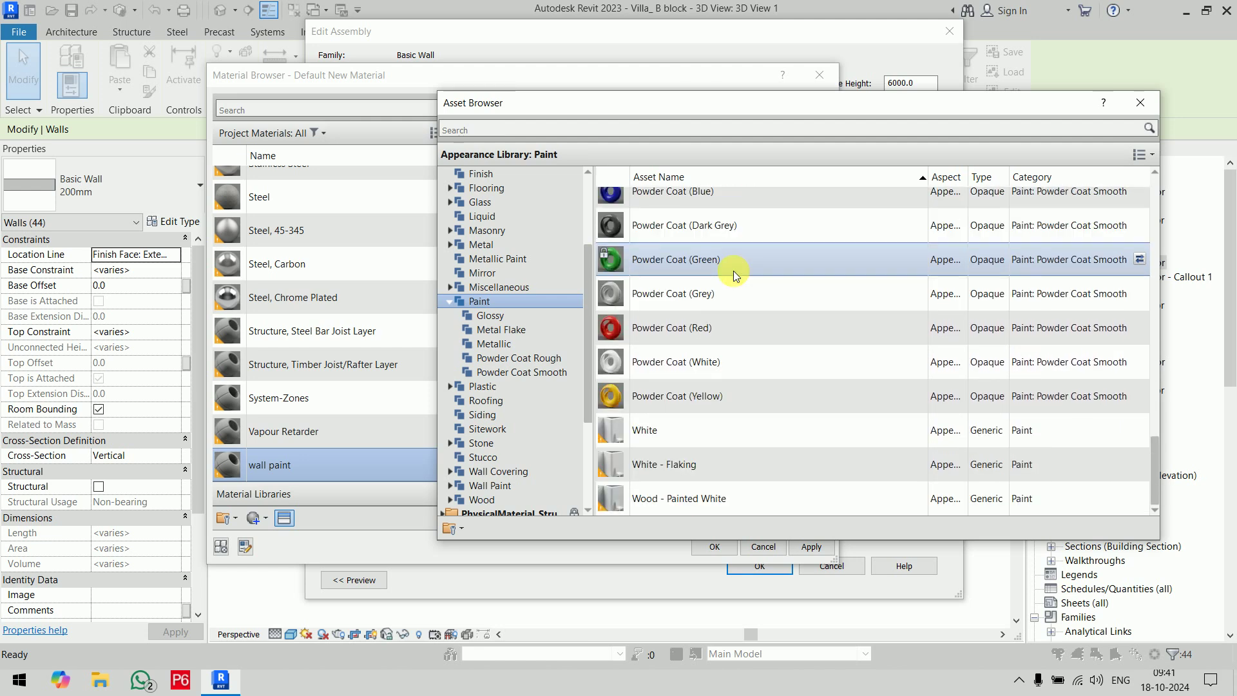
scroll(733, 275, up, 3)
scroll(734, 275, up, 3)
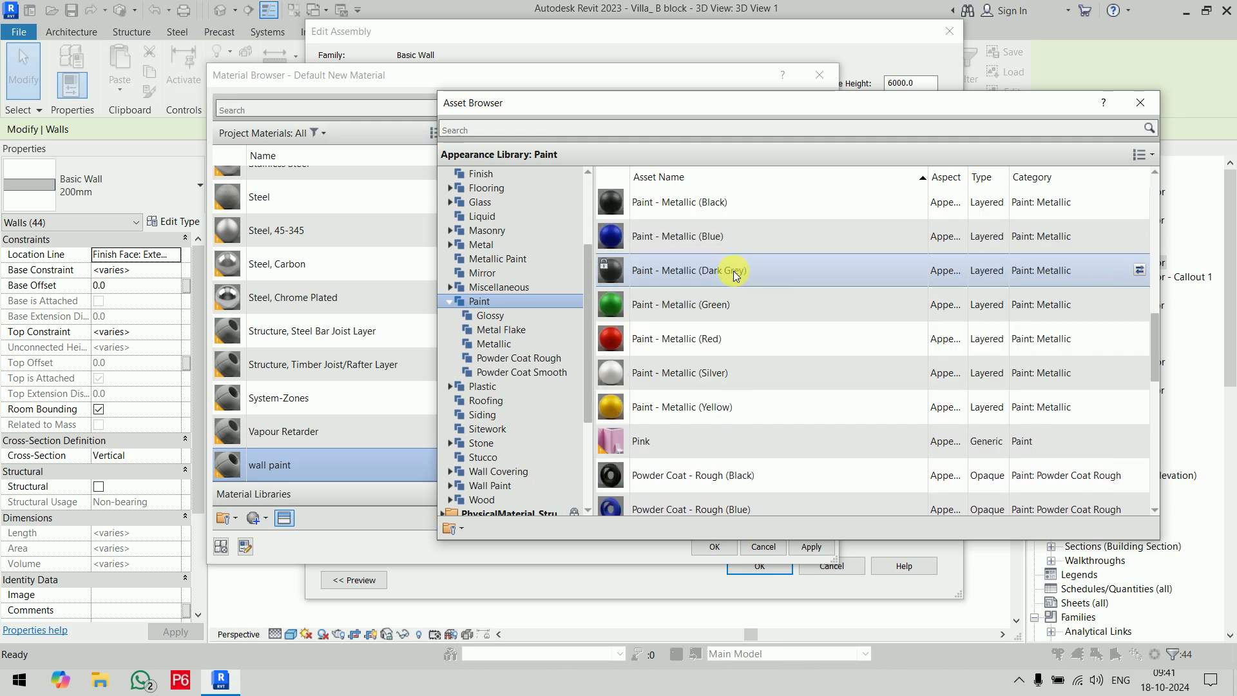
scroll(736, 275, up, 1)
scroll(735, 275, up, 1)
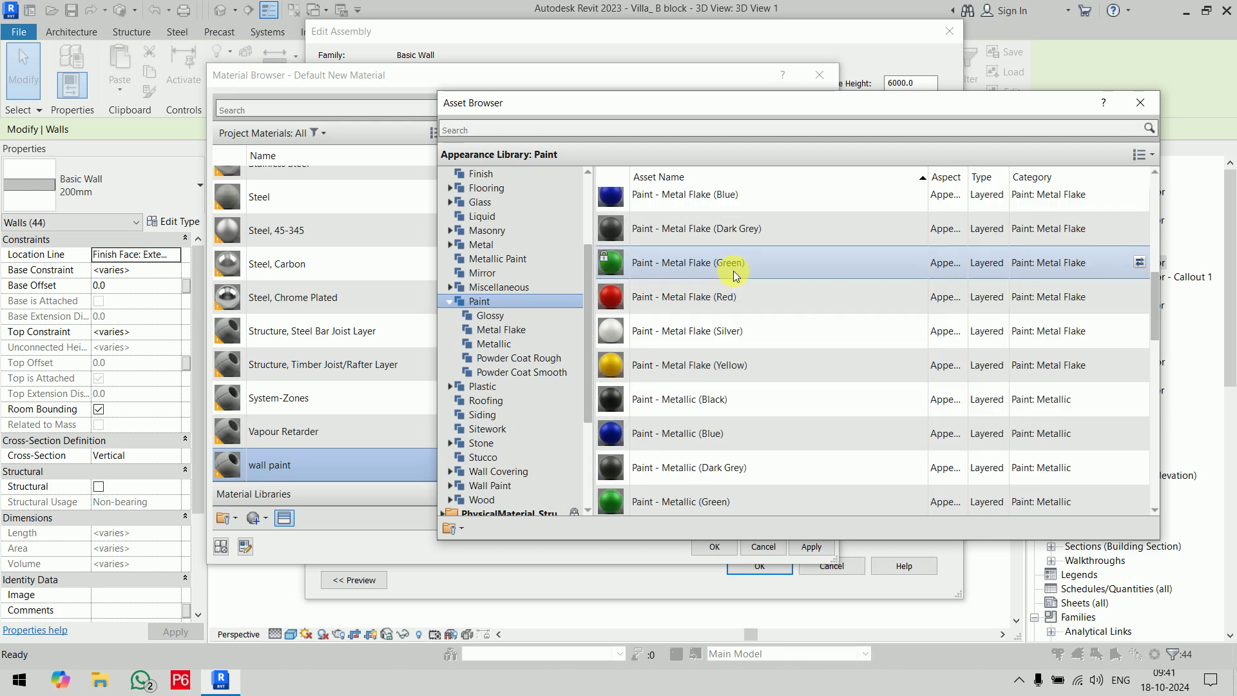
scroll(735, 275, up, 2)
scroll(735, 275, up, 2)
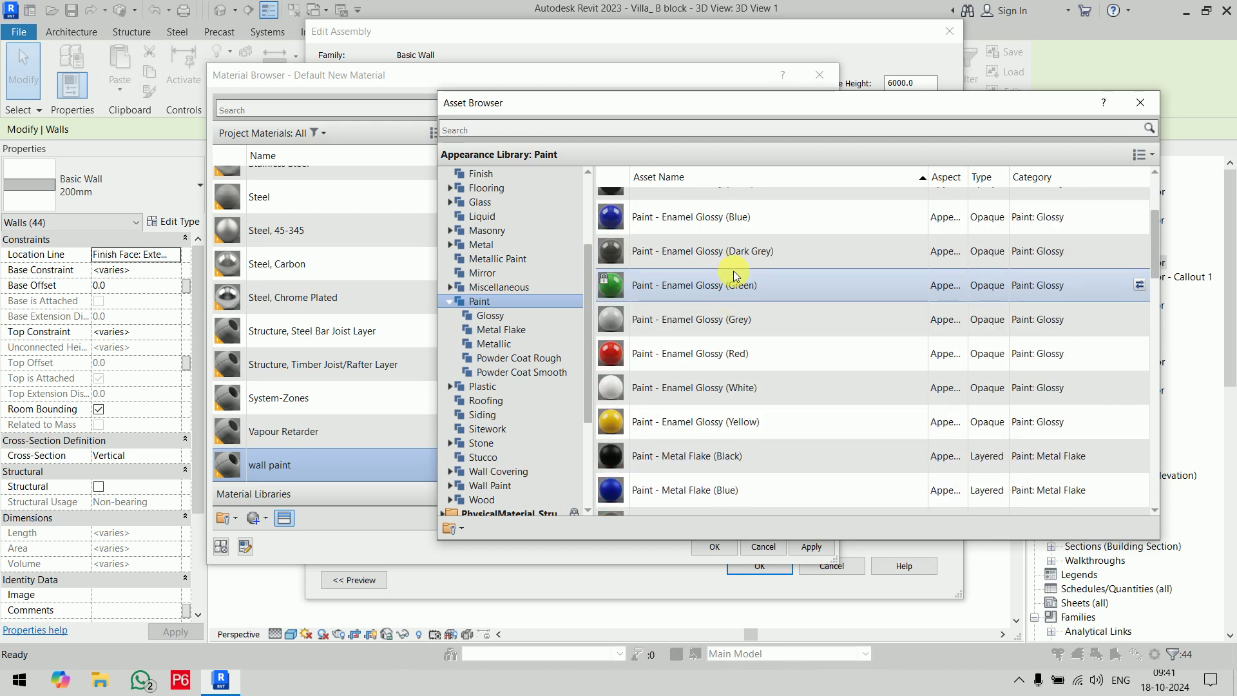
Step: Open the Wall Paint assets and replace the material's appearance with Brindle
click(531, 316)
click(529, 328)
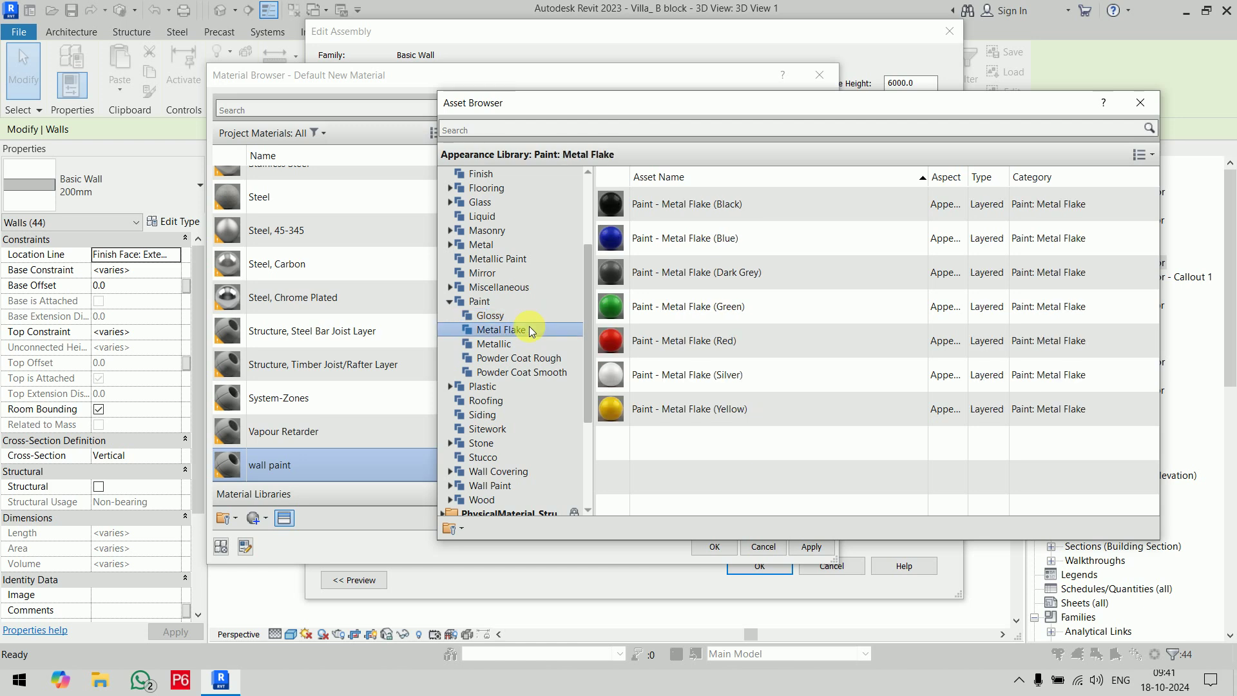
scroll(529, 326, down, 4)
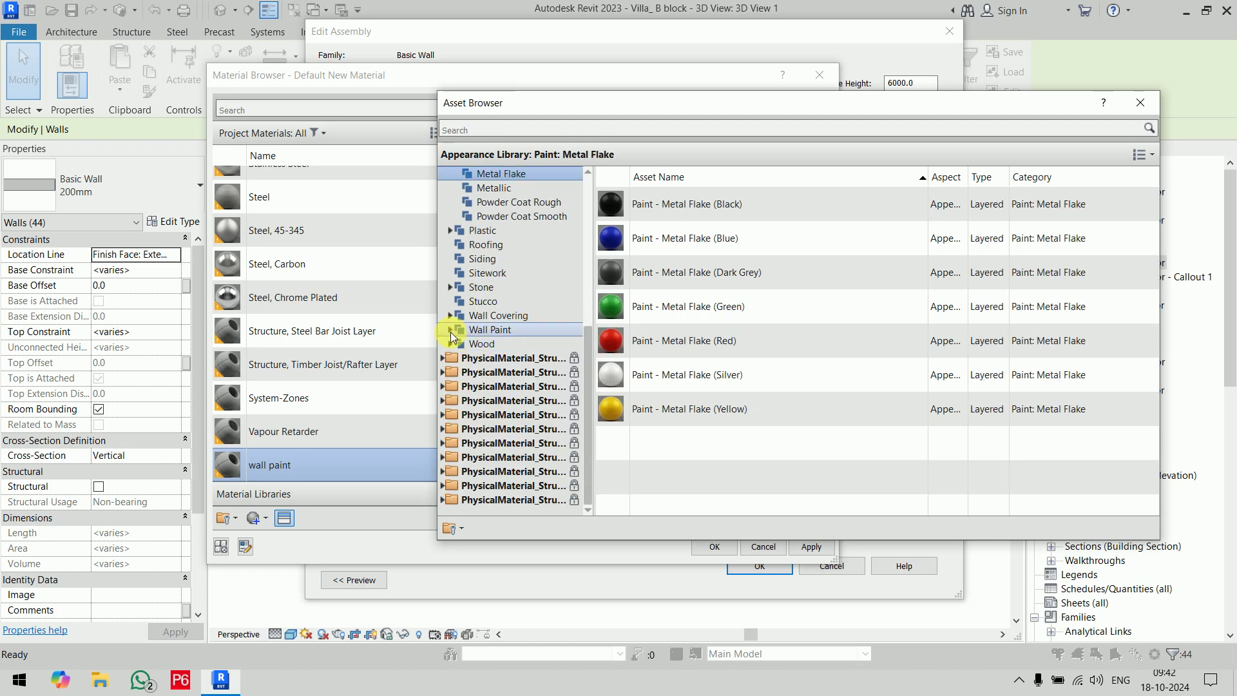
click(450, 330)
click(505, 331)
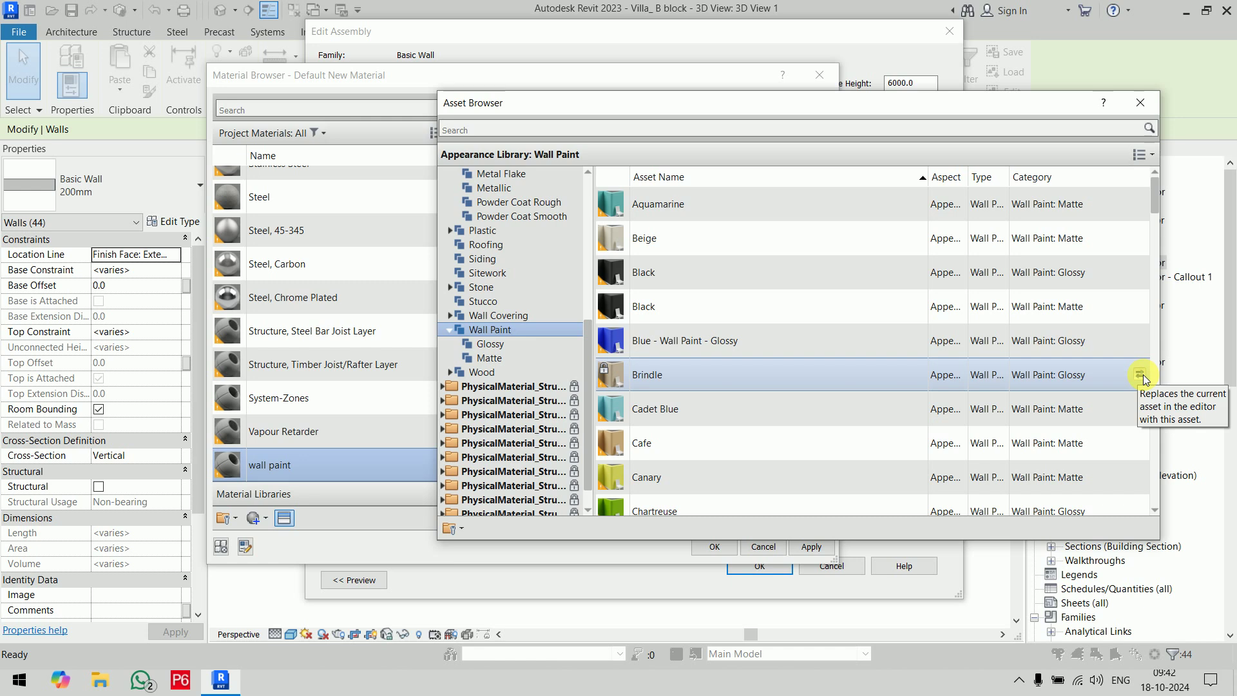
click(1141, 376)
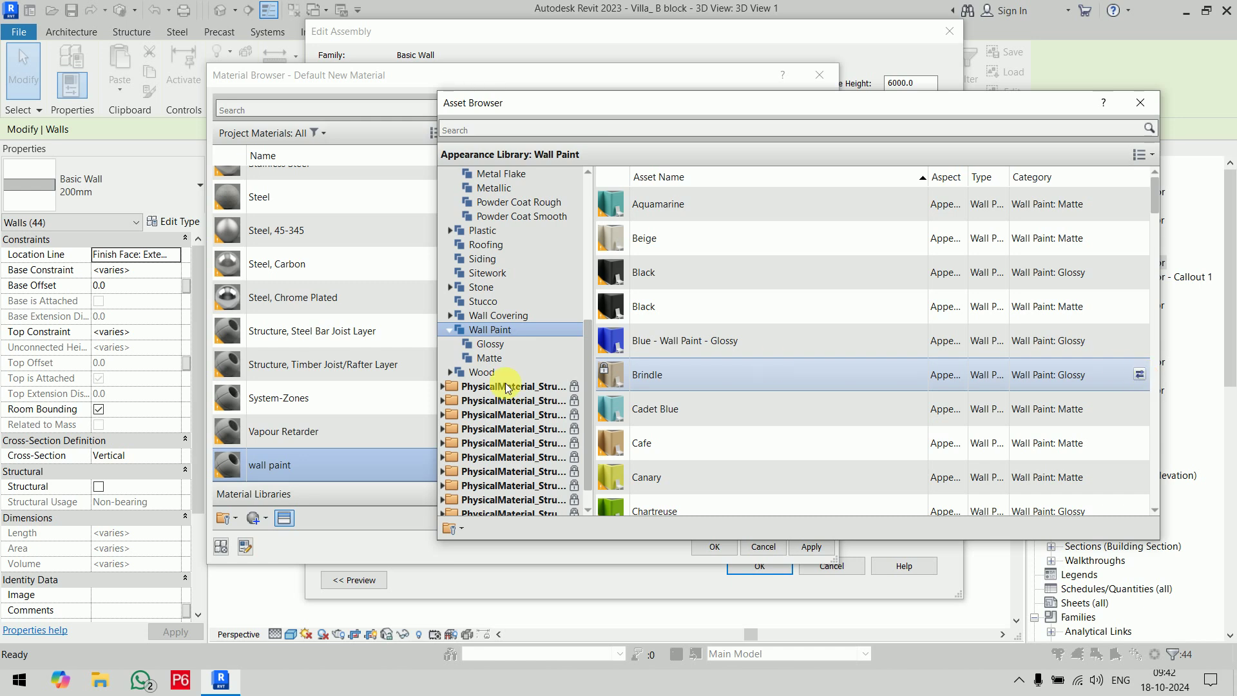
Step: Close the Asset Browser and enable Use Render Appearance for wall paint's shading
click(1138, 104)
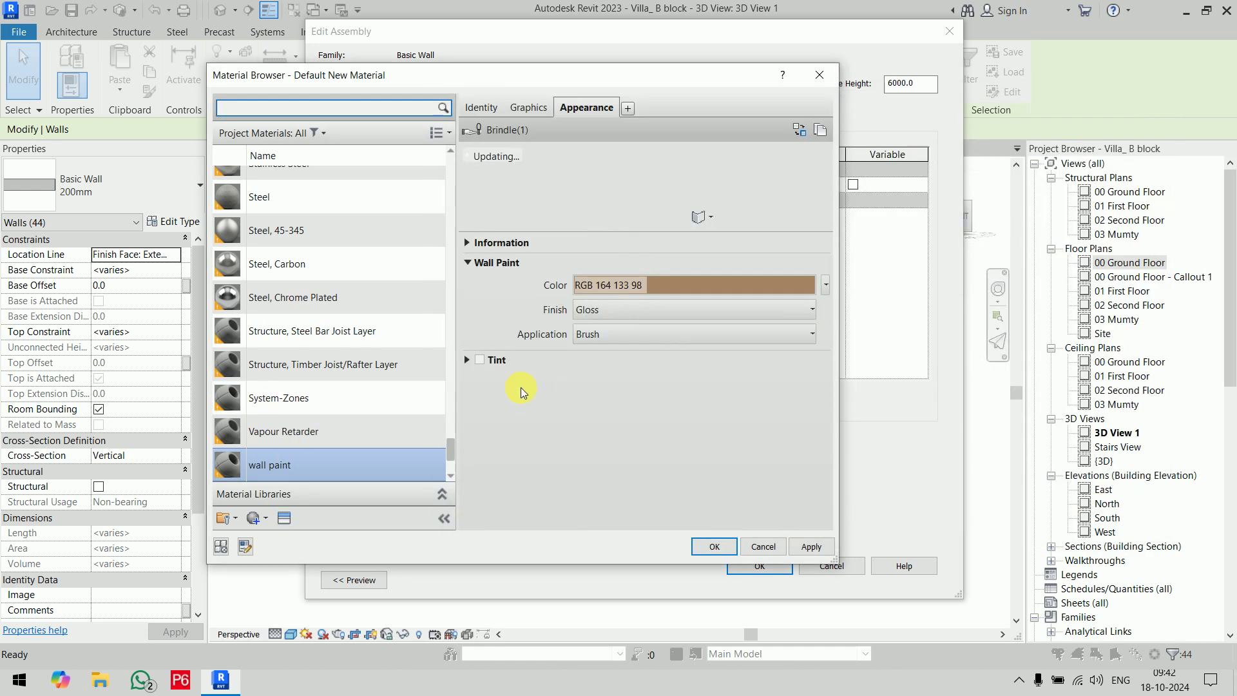
click(543, 115)
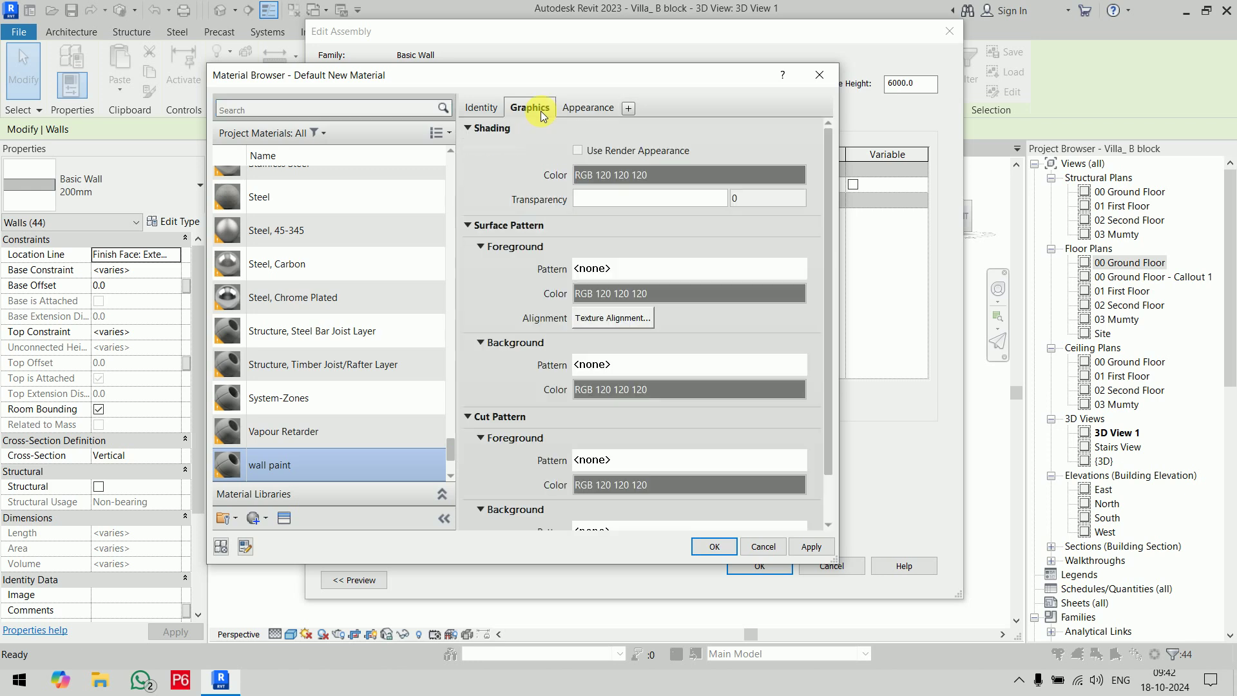
click(578, 151)
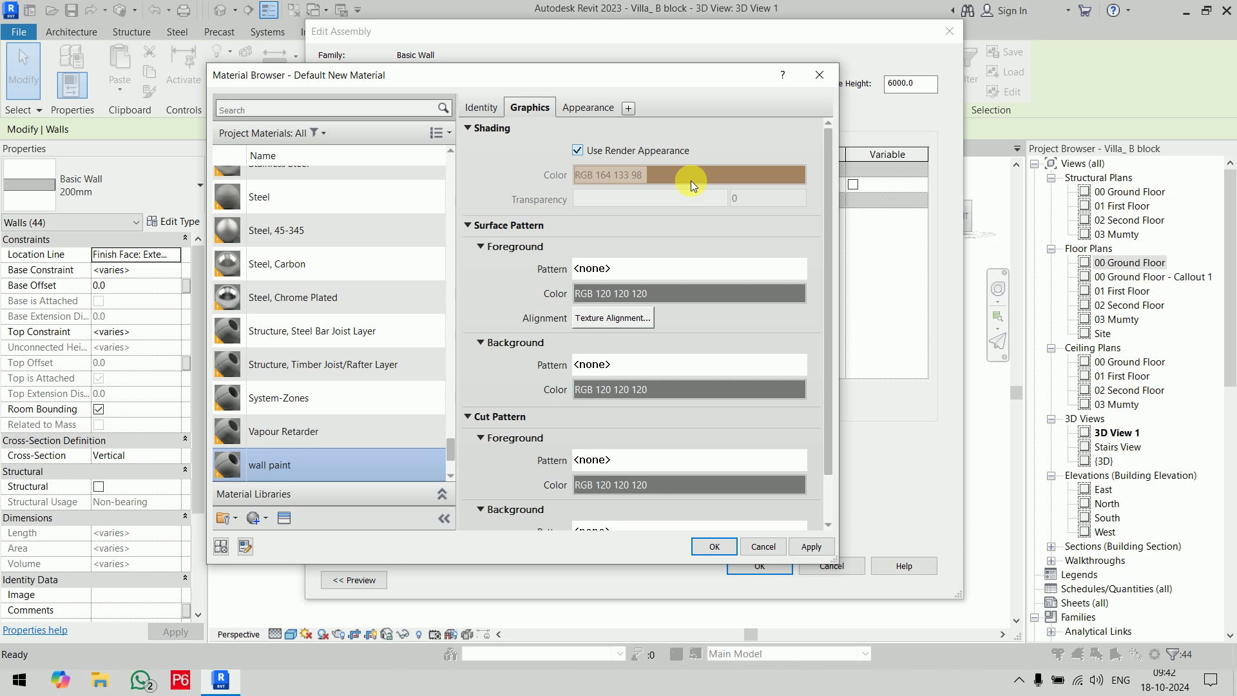
Step: Keep the brown paint colour and apply wall paint to the Basic Wall 200mm structure layer
click(598, 116)
click(697, 285)
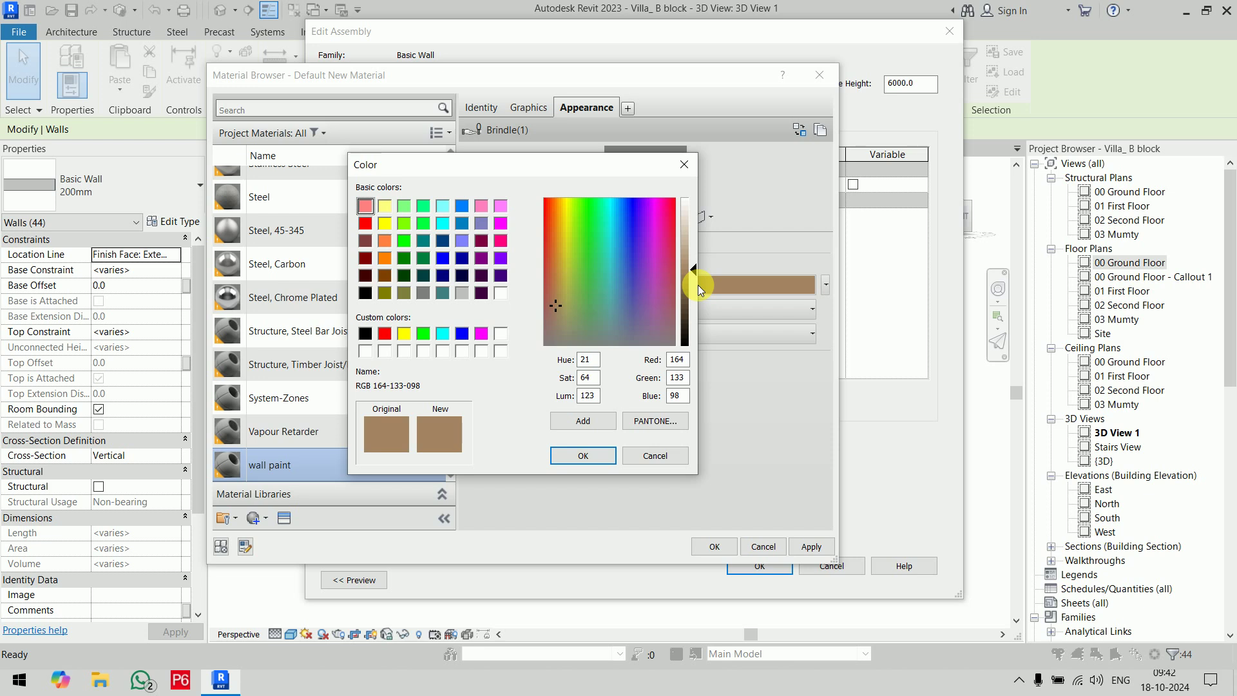
click(667, 456)
click(715, 545)
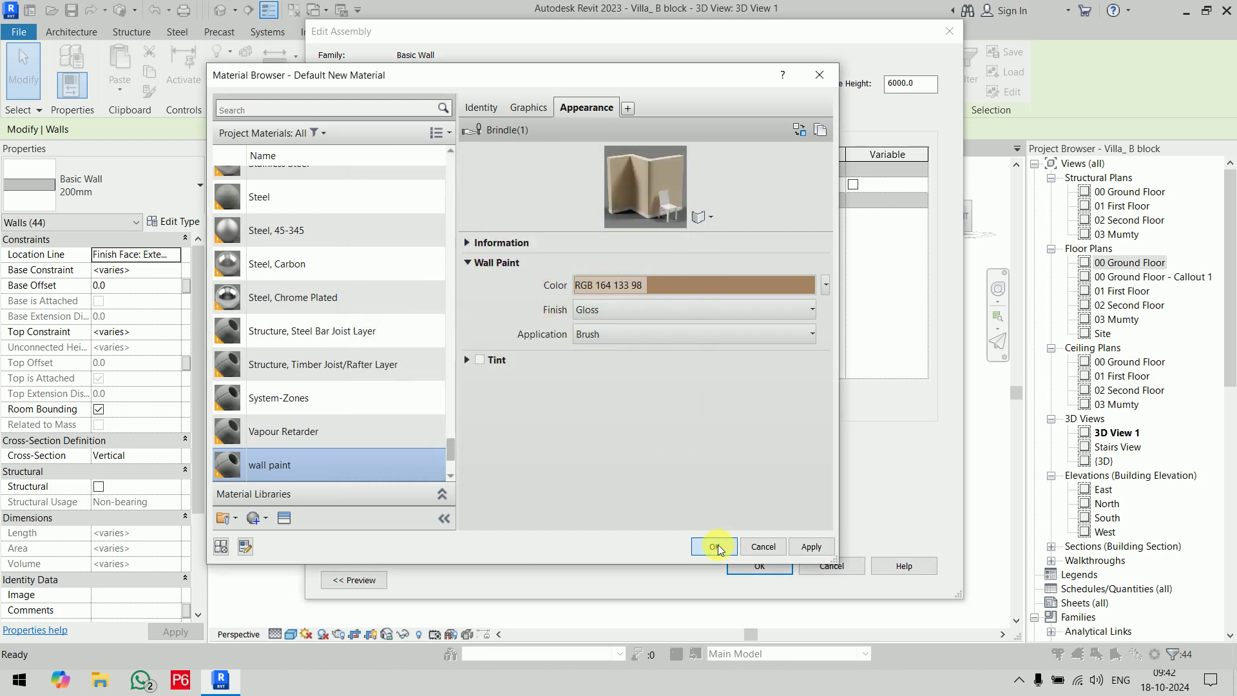
click(760, 571)
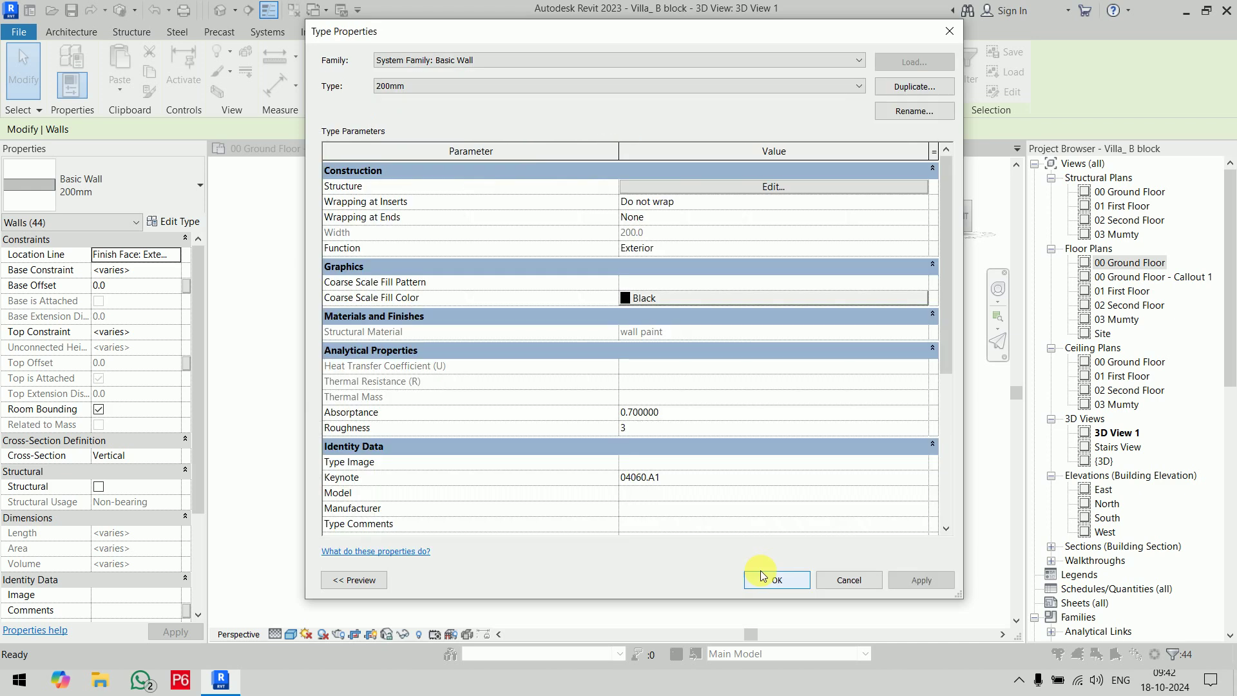
click(774, 582)
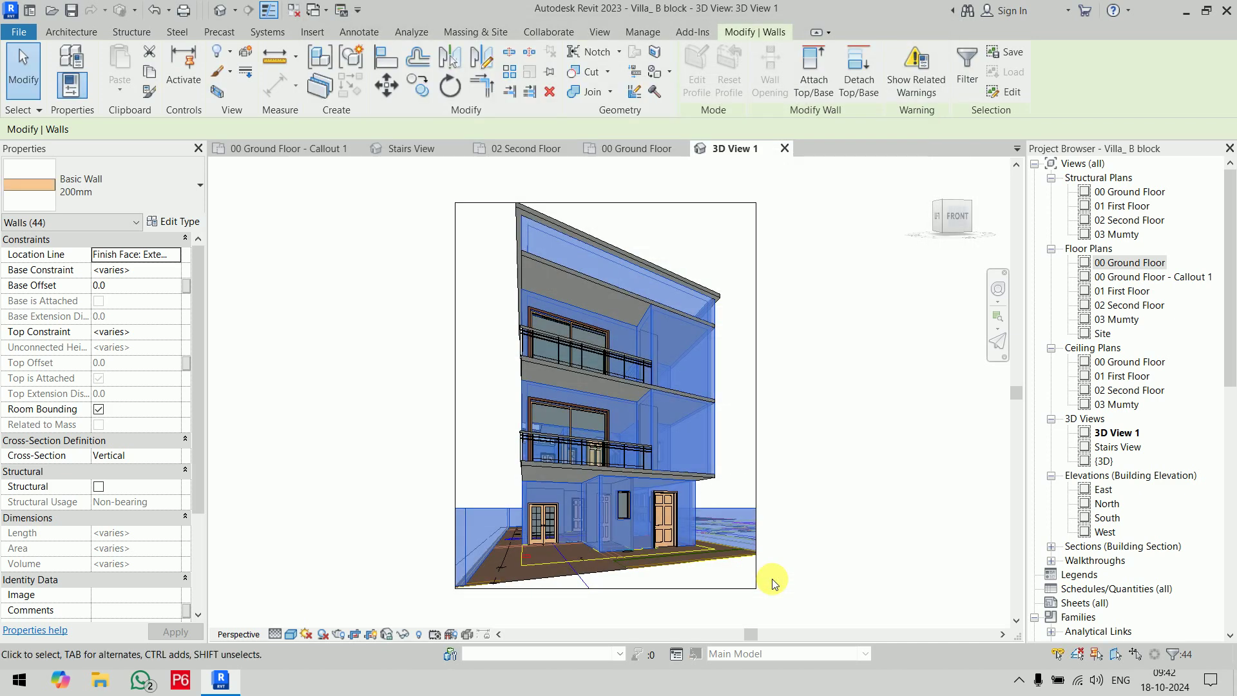
Step: Select all the floor slabs and open their structure layer's material choices
click(826, 395)
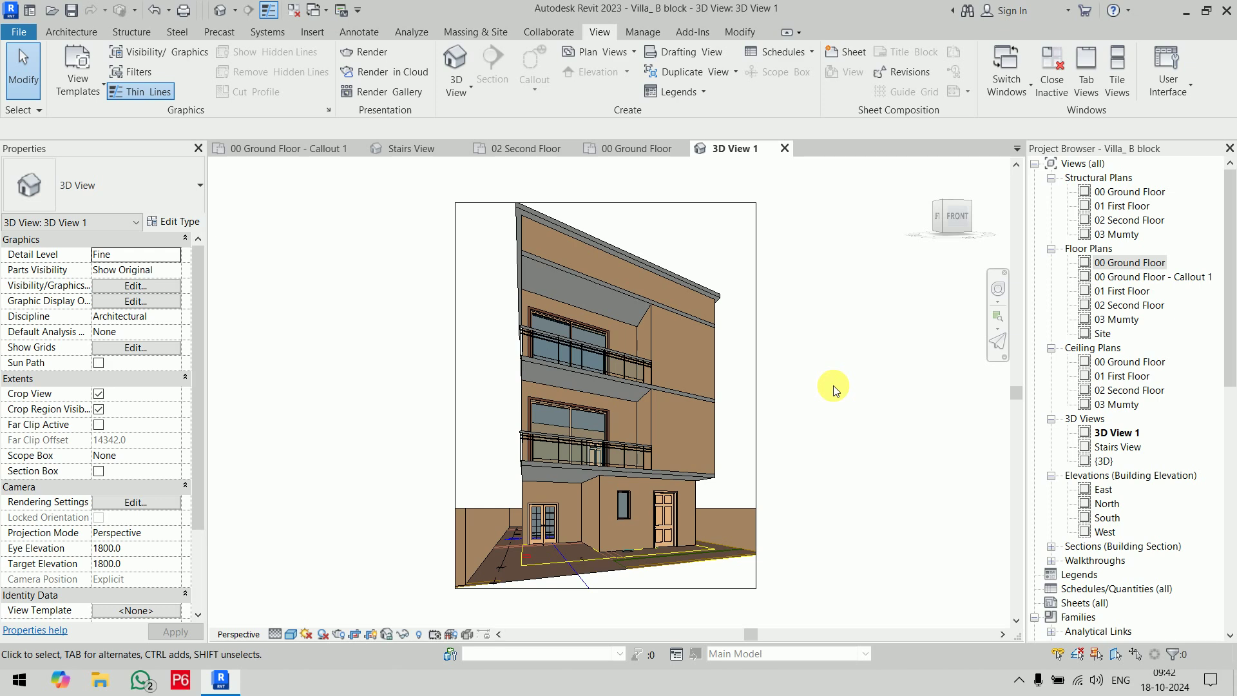
click(625, 300)
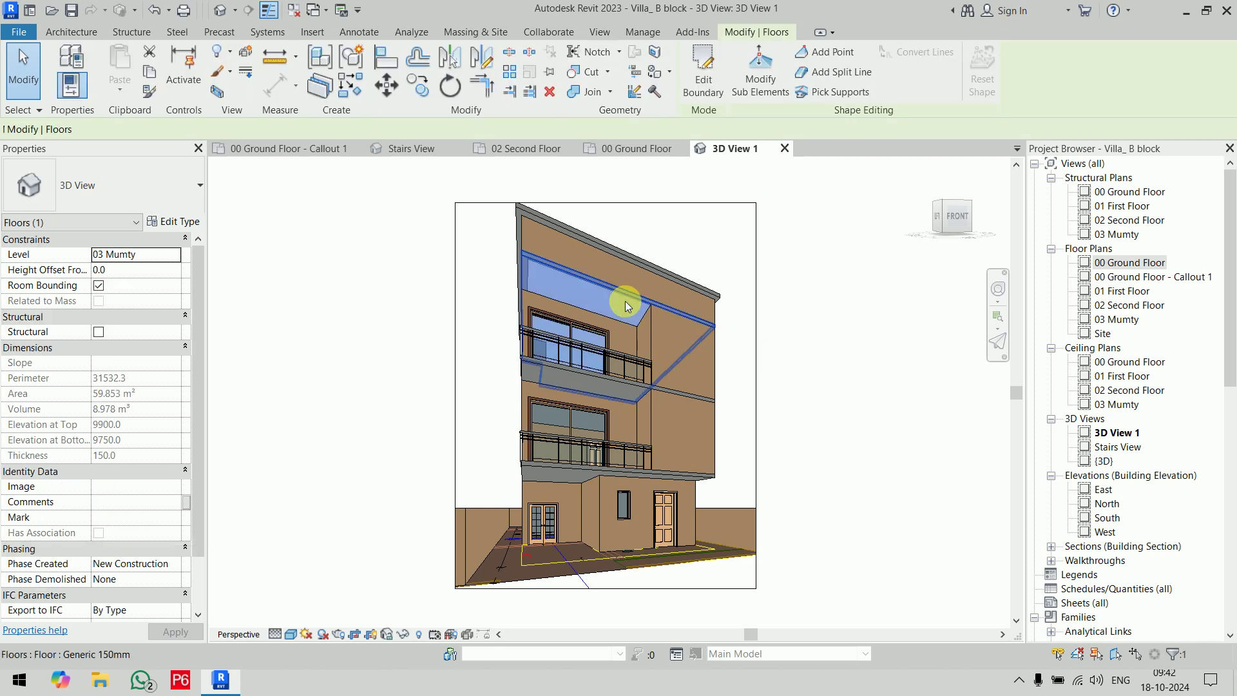
key(s)
key(a)
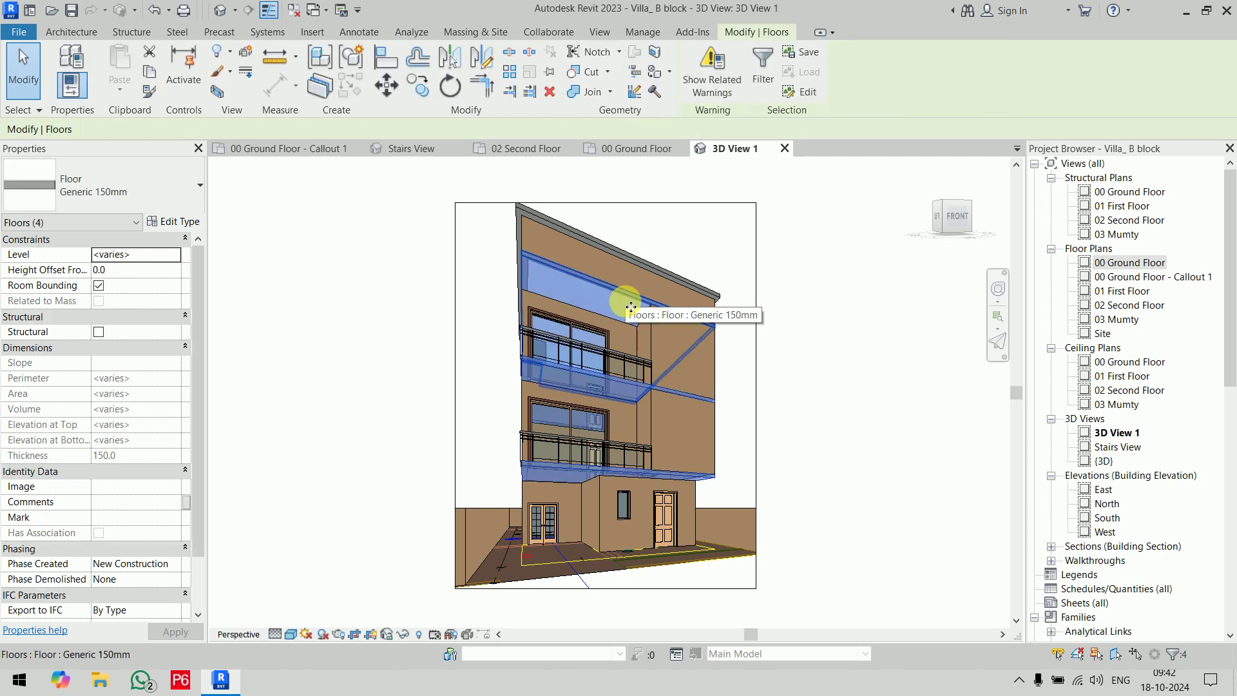
click(183, 222)
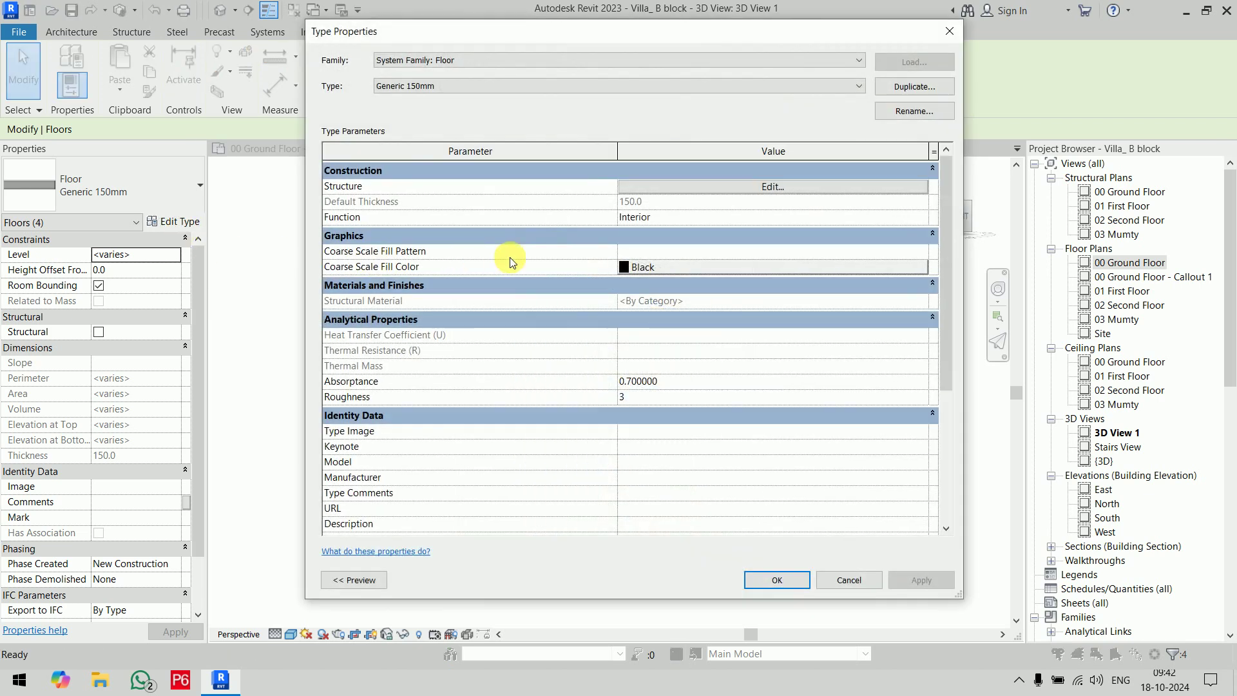
click(782, 188)
click(579, 185)
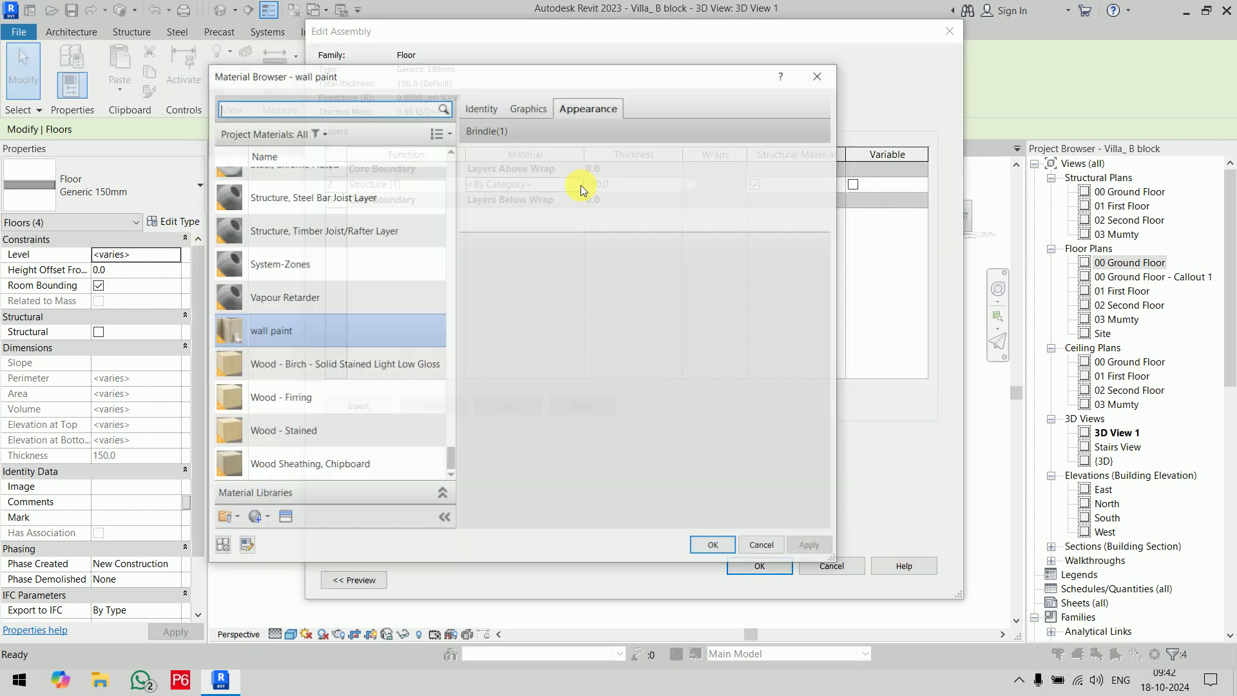
Step: Assign Render, Tan, Textured to the Generic 150mm floor structure and confirm the type
scroll(338, 351, up, 1)
scroll(344, 347, up, 1)
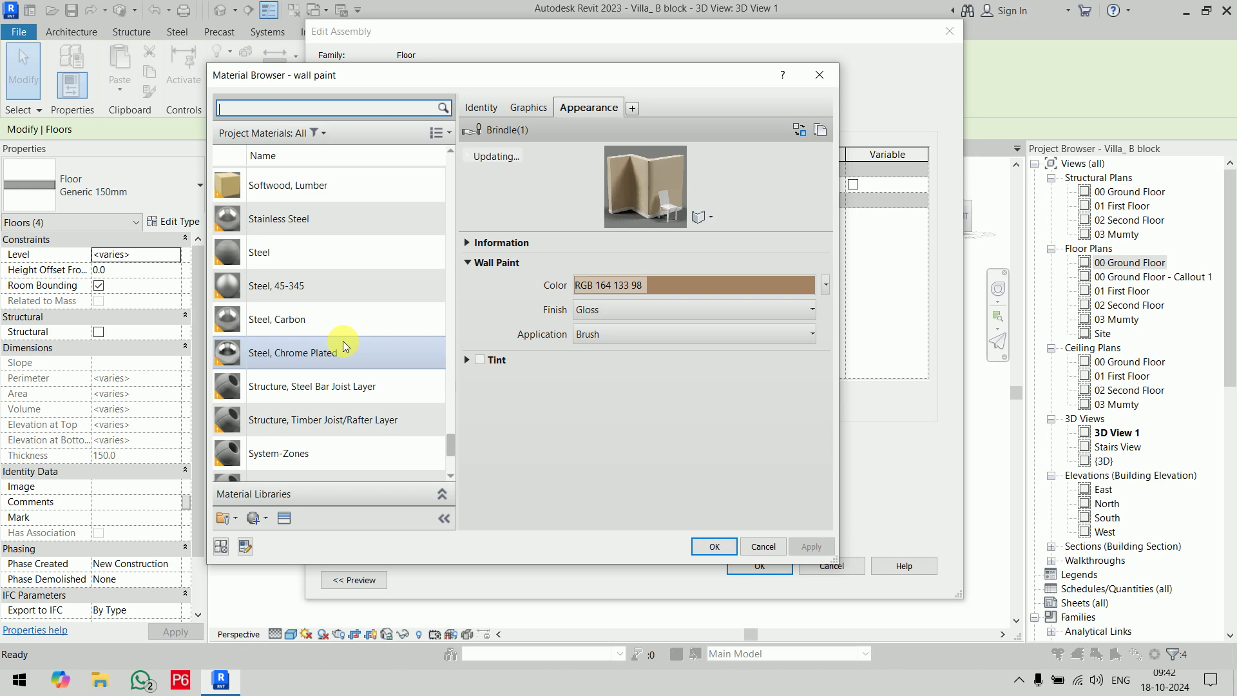
scroll(343, 346, up, 1)
scroll(344, 347, up, 1)
scroll(344, 346, up, 1)
scroll(344, 347, up, 1)
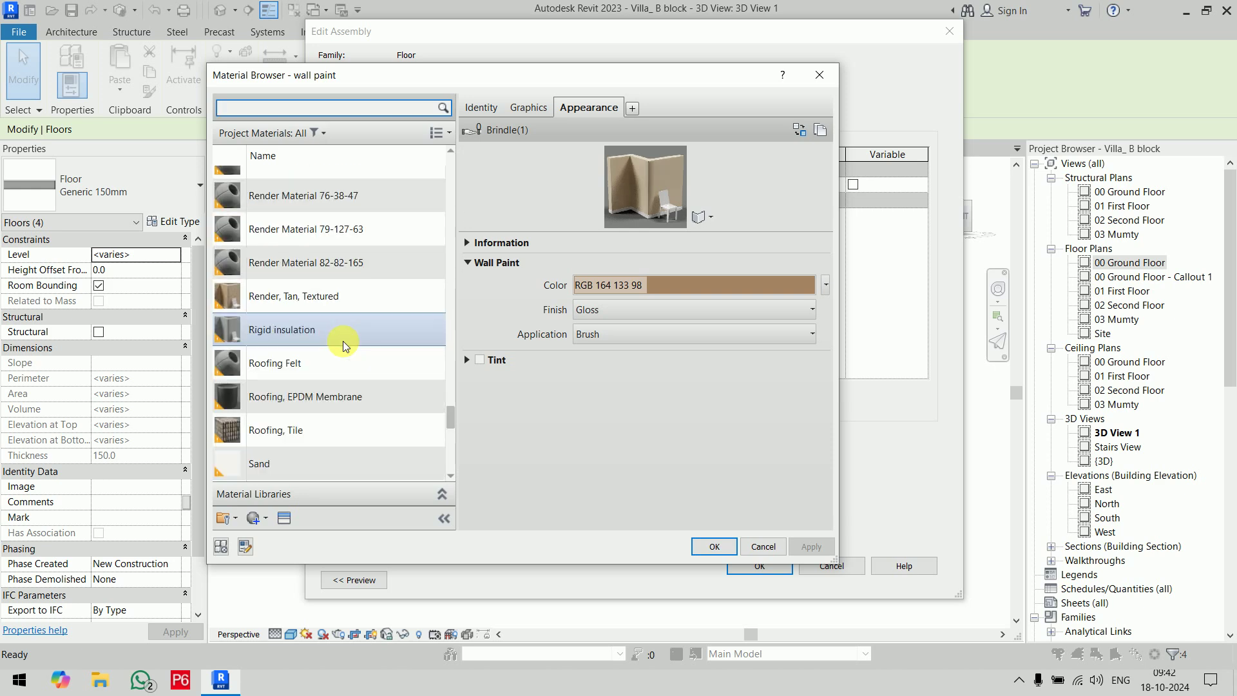
double_click(331, 298)
click(768, 573)
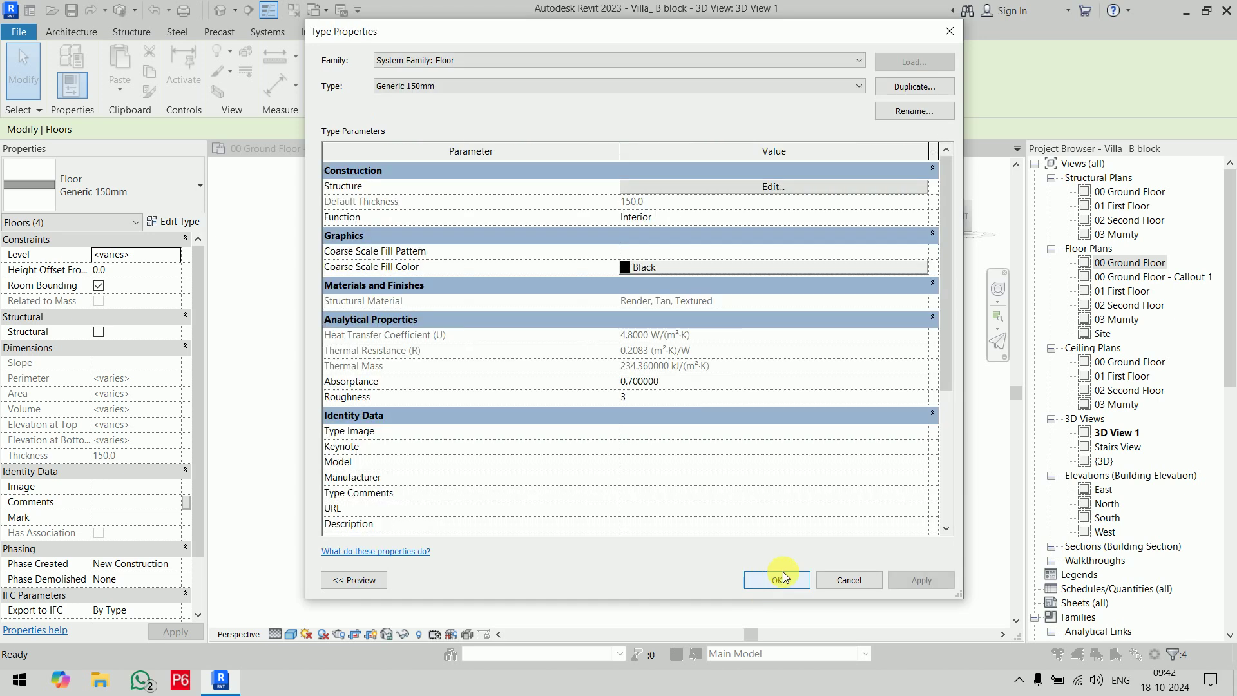
click(803, 583)
click(868, 590)
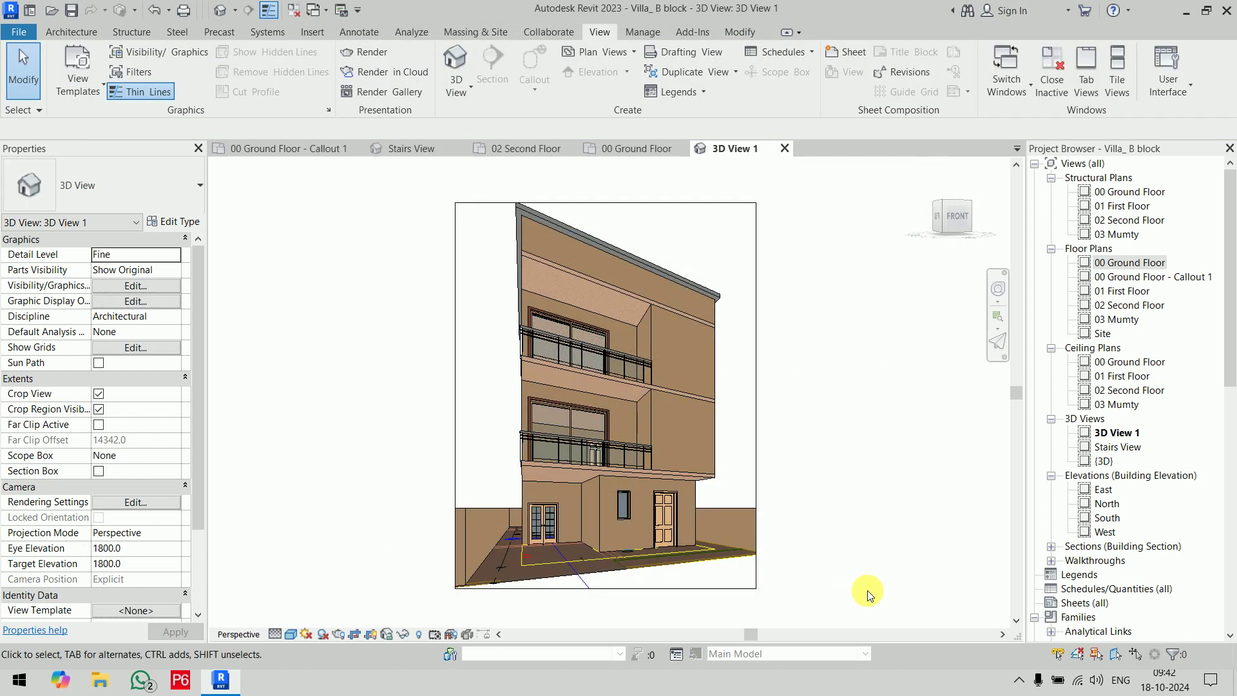
Step: Select every Cornice wall sweep and set its type material to Roofing, EPDM Membrane
click(588, 239)
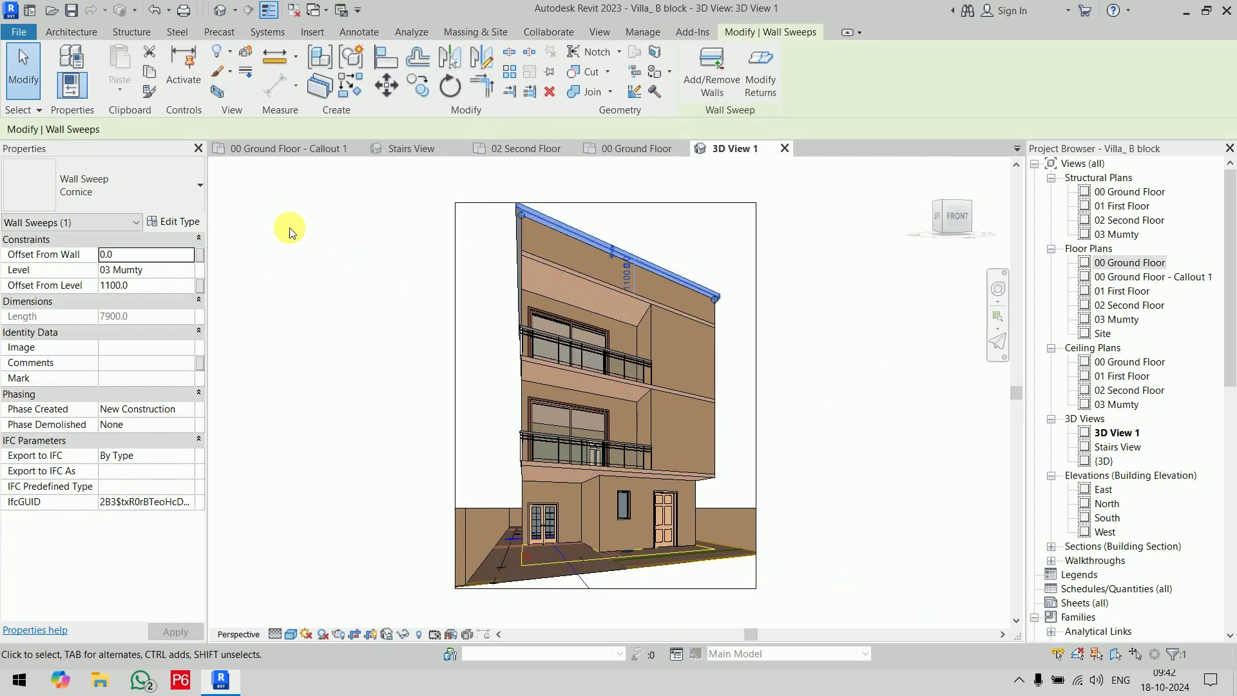
key(s)
key(a)
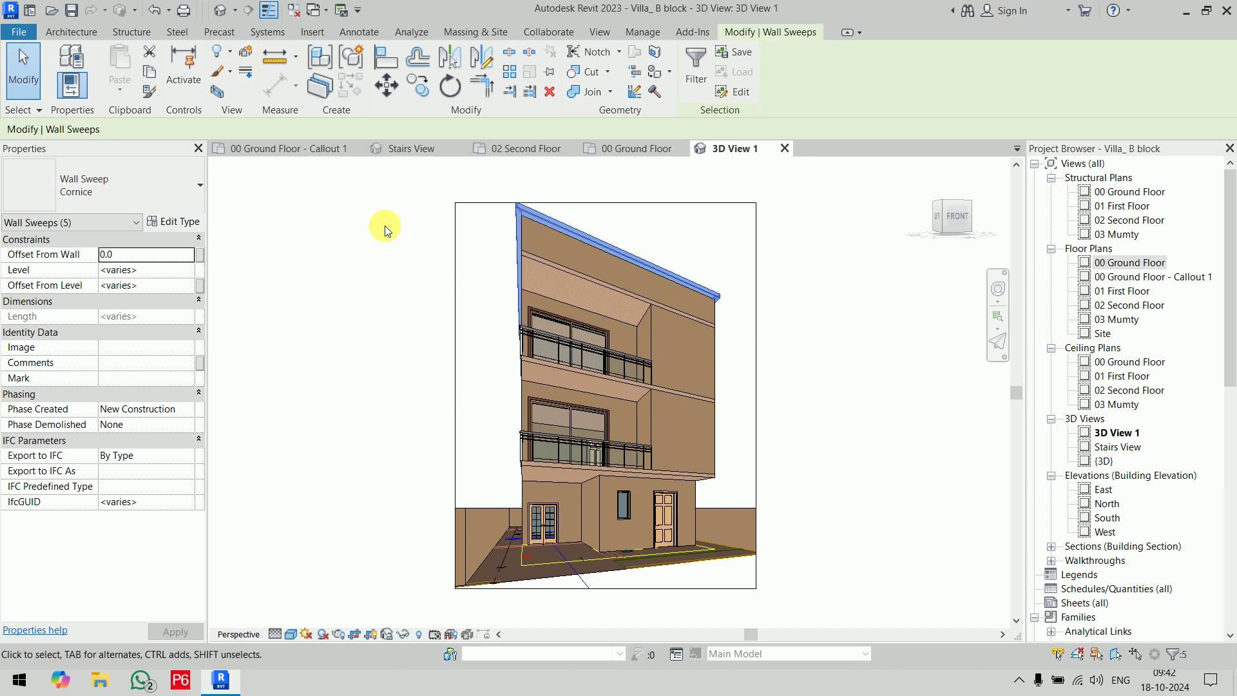
click(168, 221)
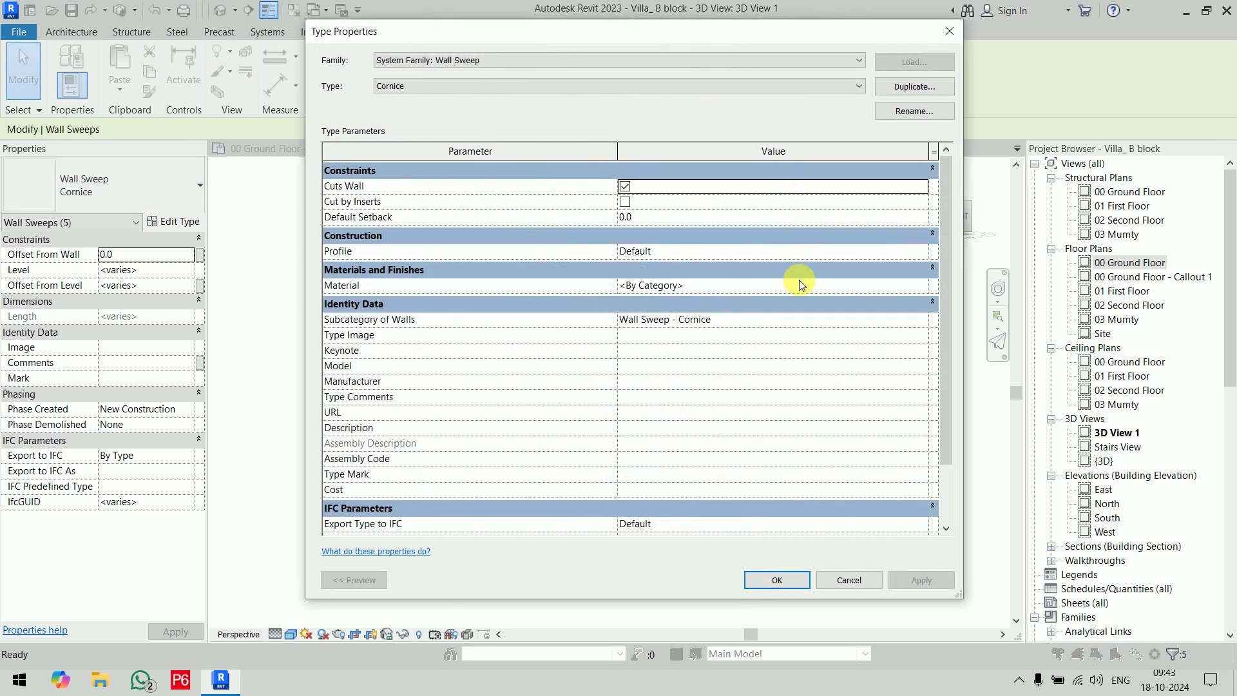
click(913, 291)
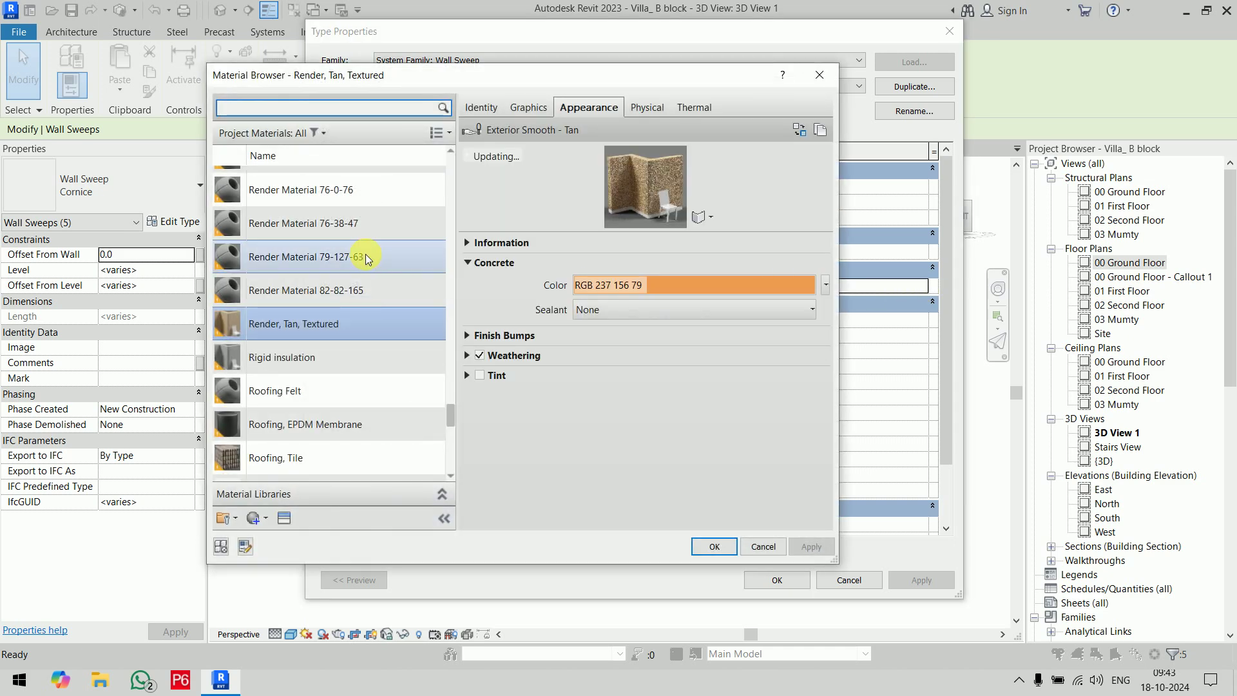
double_click(354, 424)
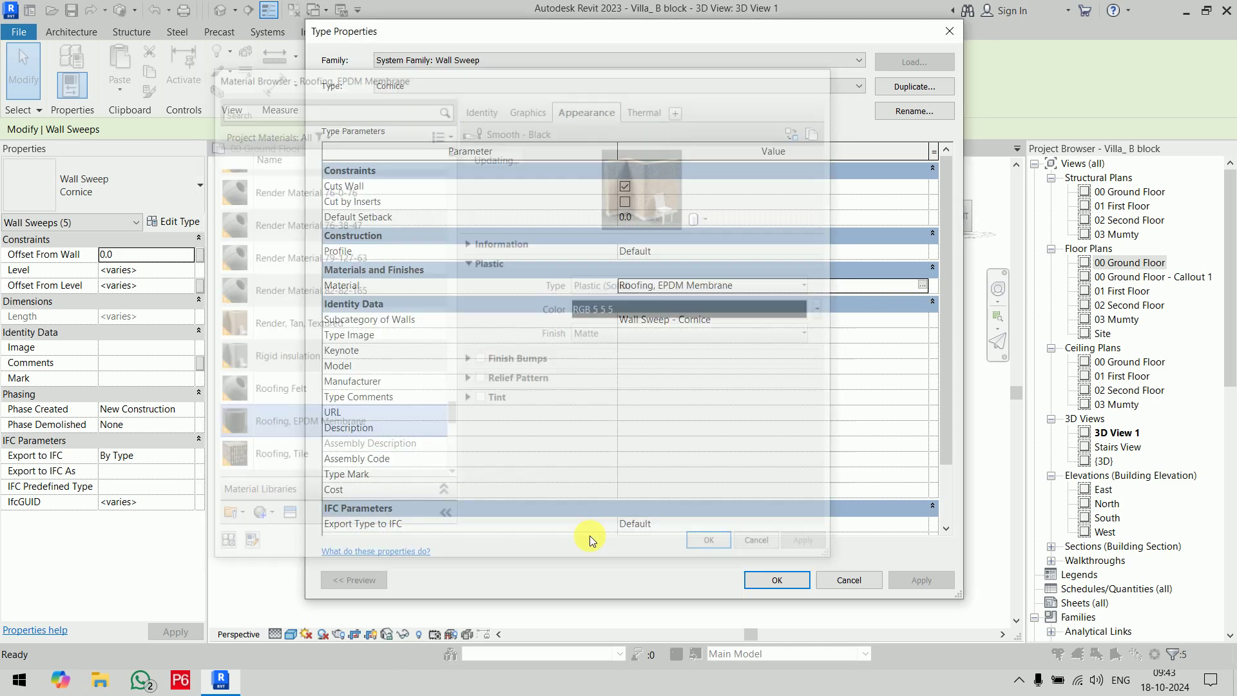
click(784, 580)
click(875, 477)
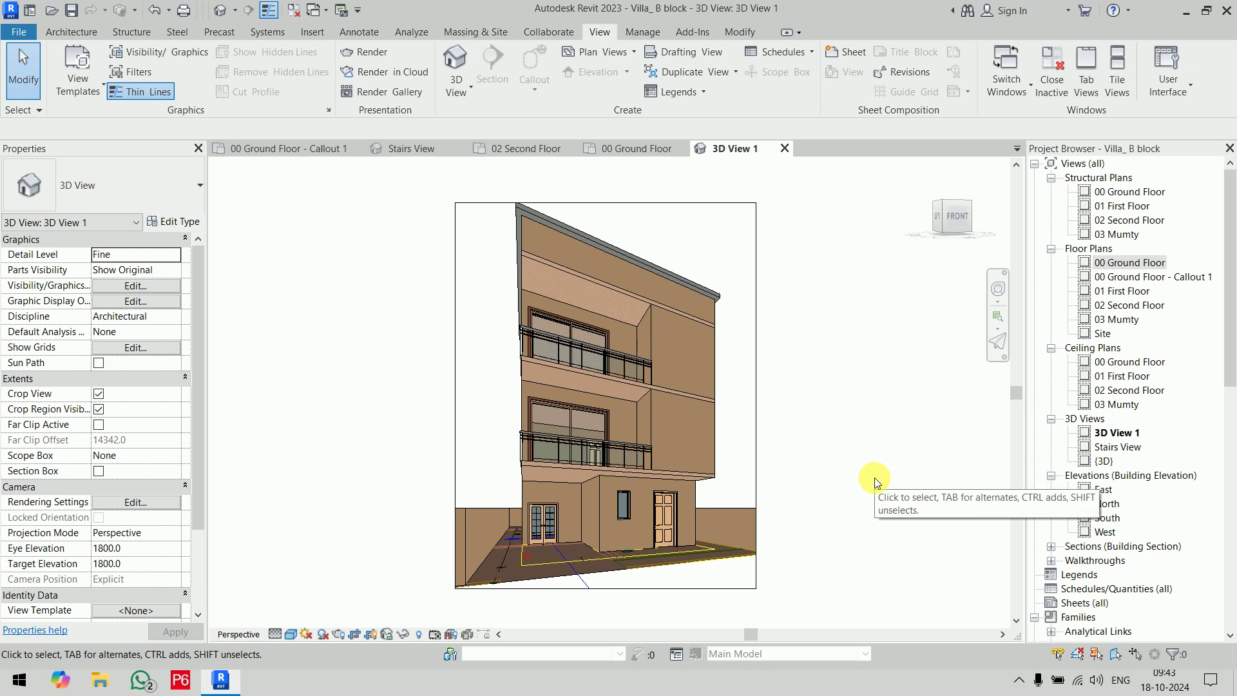
Step: Open the Rendering settings for 3D View 1 and choose Medium quality
middle_drag(857, 451, 826, 453)
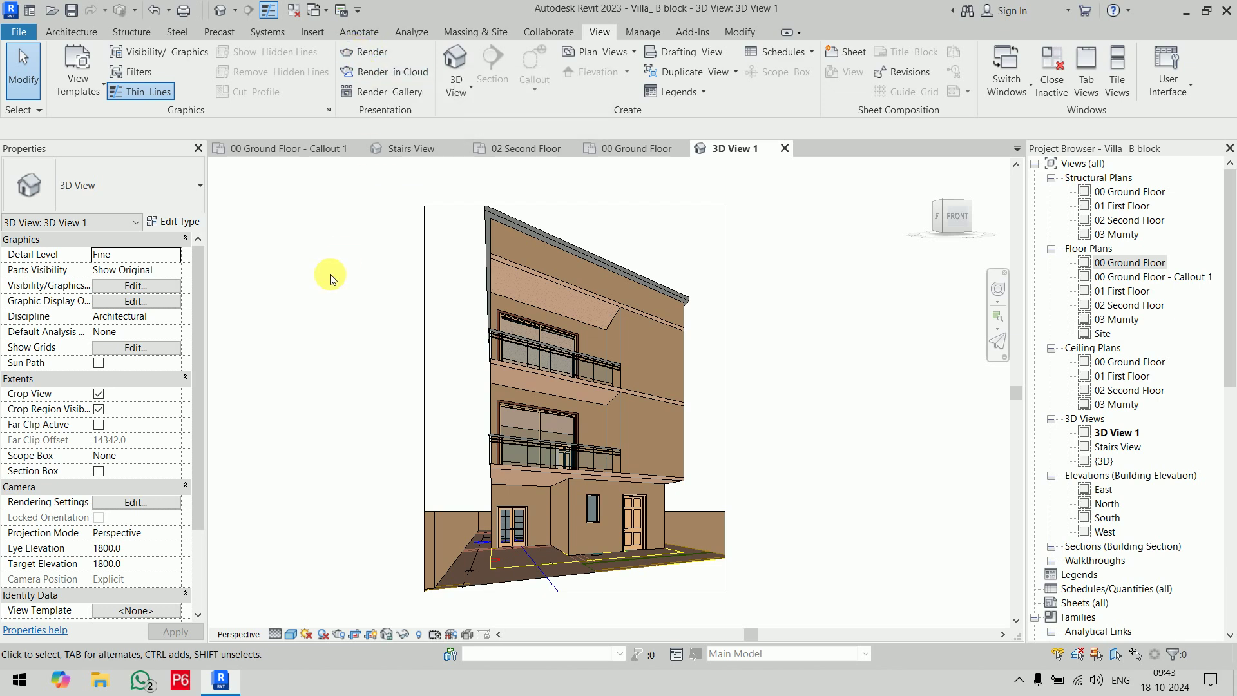
click(378, 50)
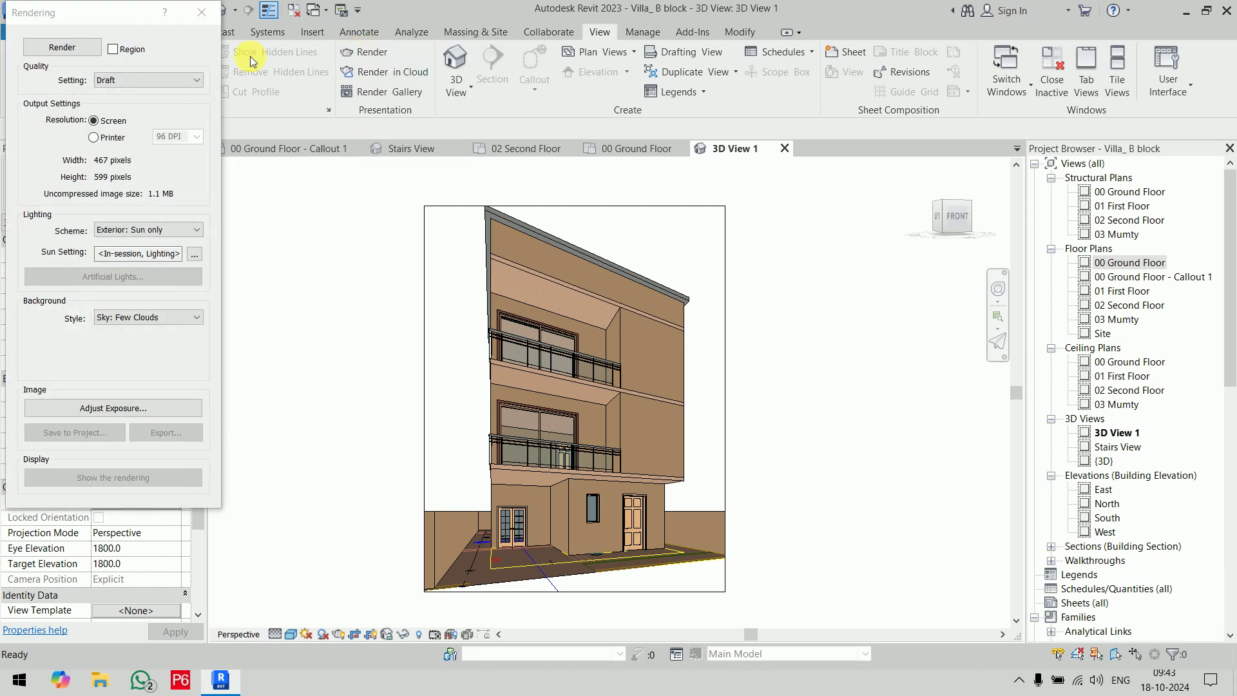
drag(118, 14, 161, 80)
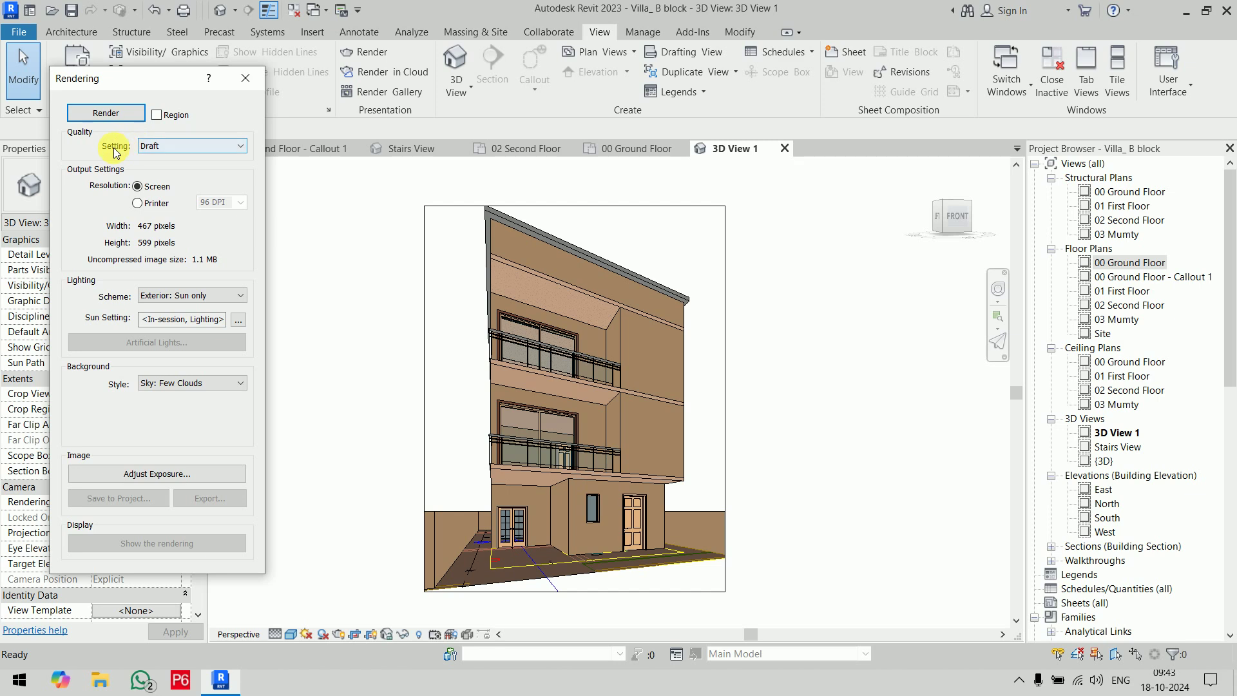
click(187, 147)
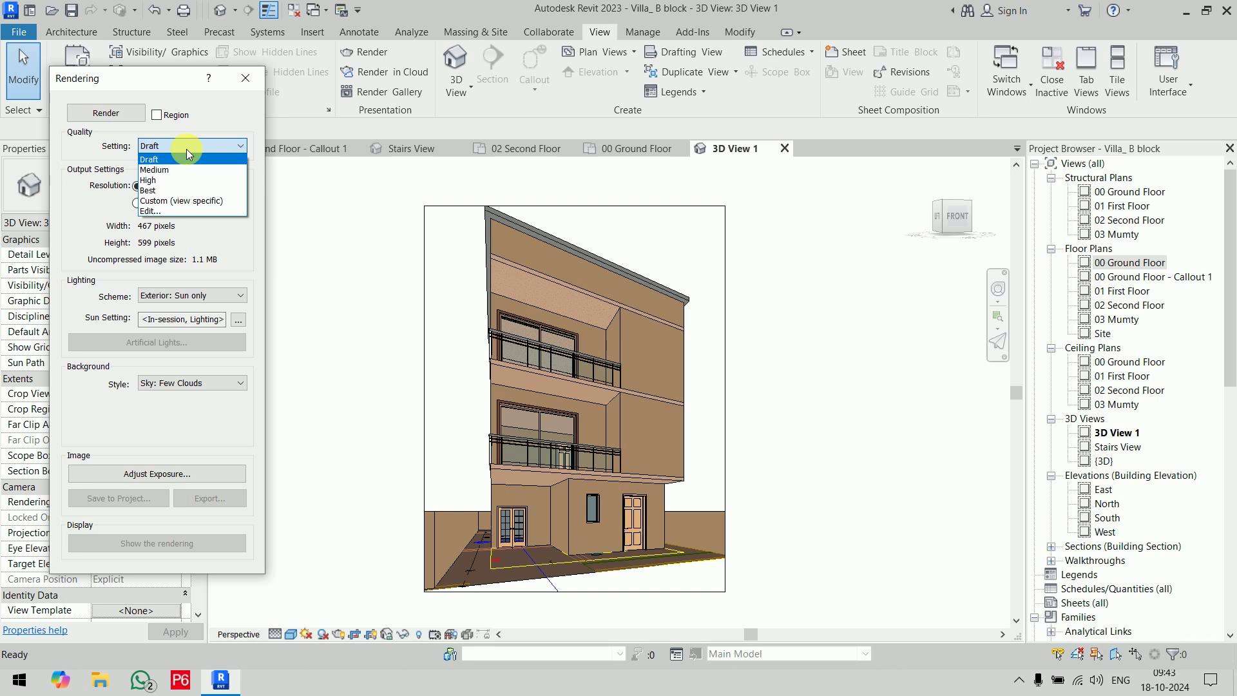
click(178, 169)
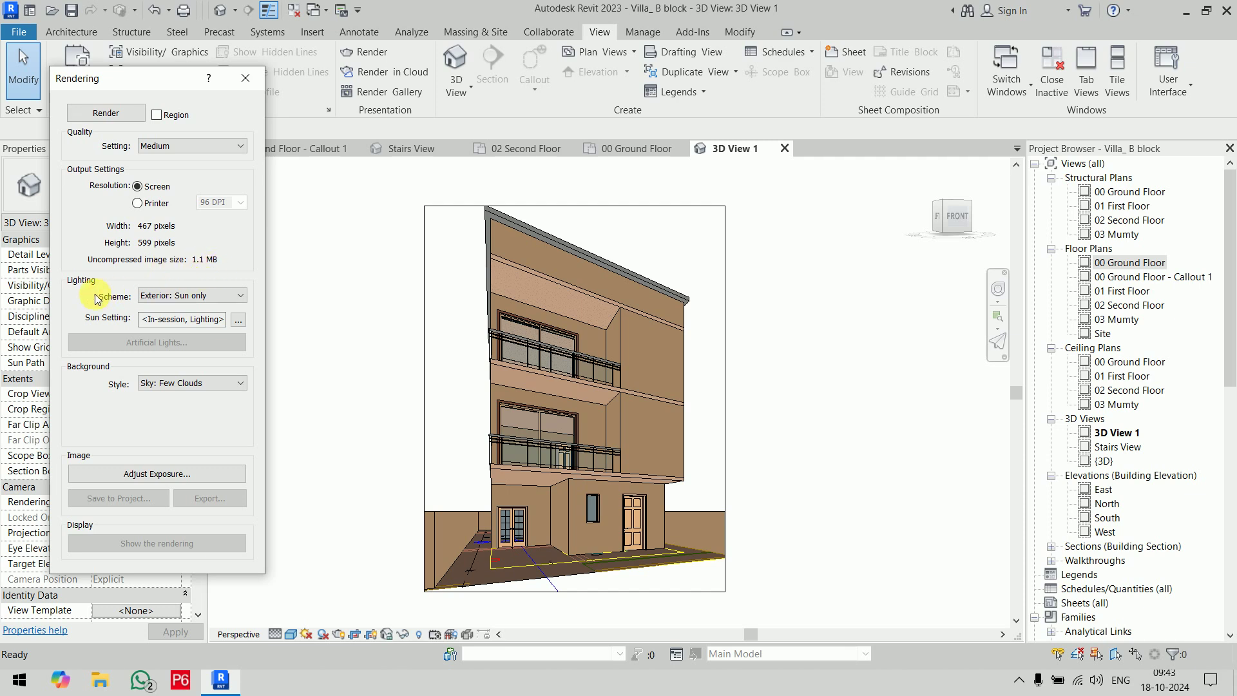
click(189, 297)
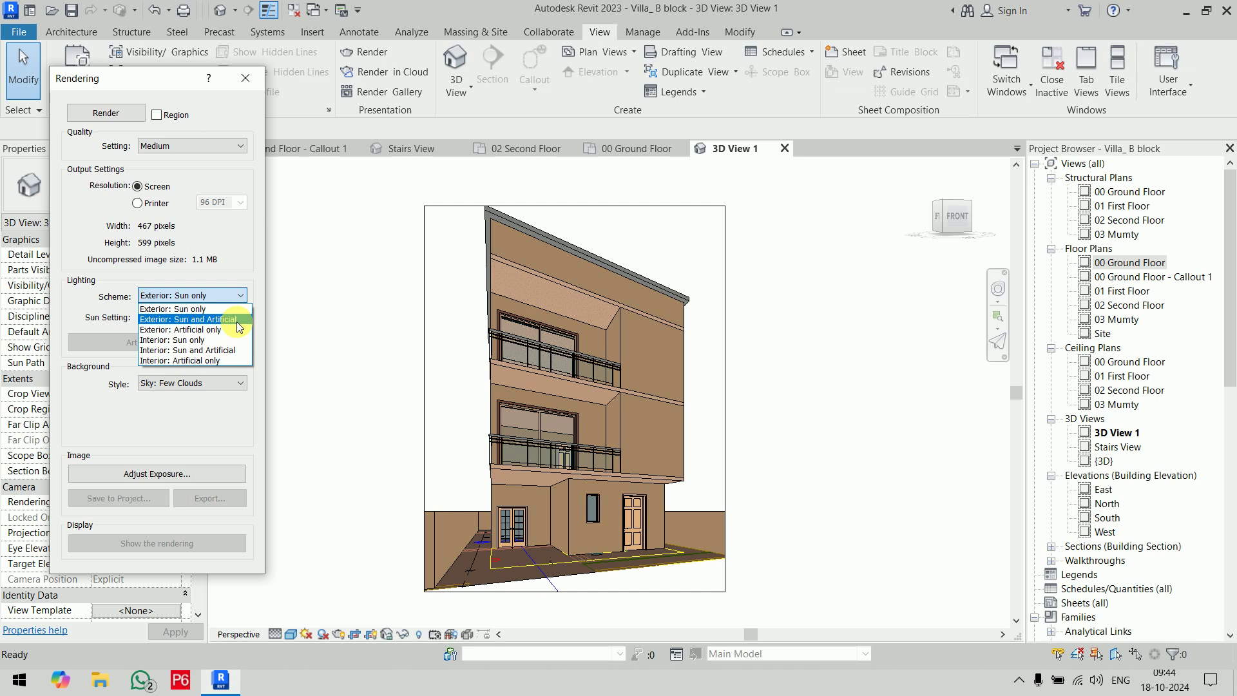
click(223, 309)
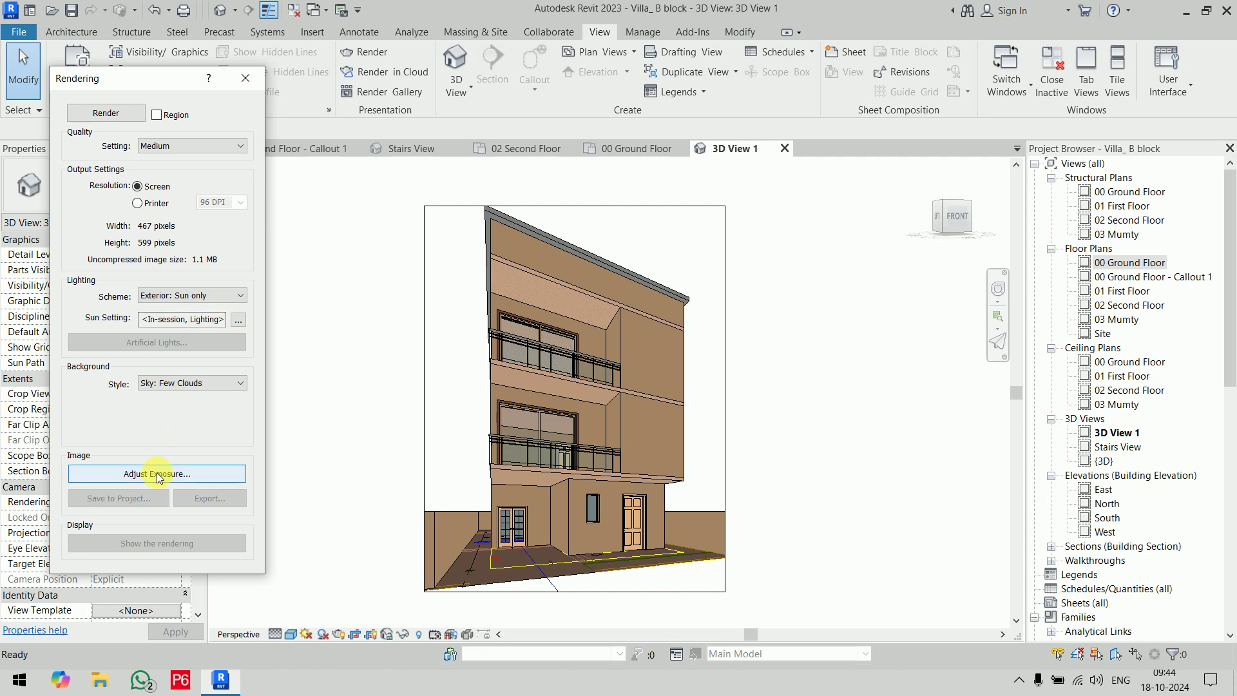
Step: Render 3D View 1 at Medium quality with Sky: Few Clouds and start exporting the image
click(106, 114)
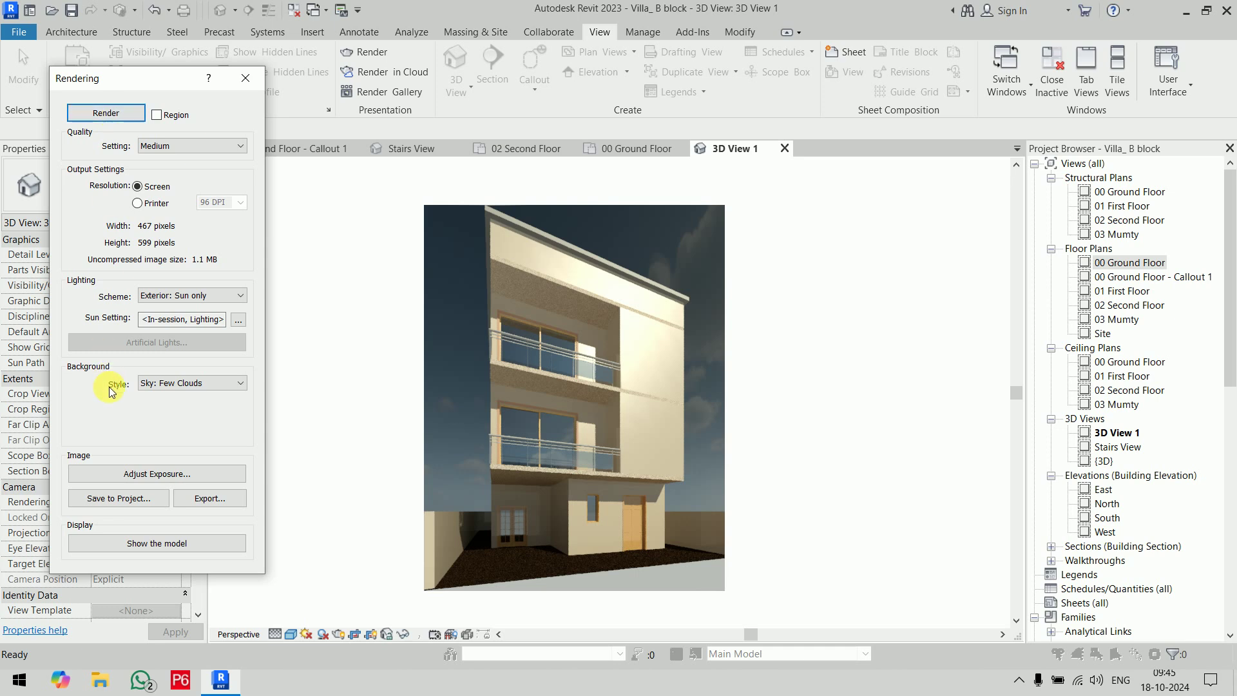
click(184, 386)
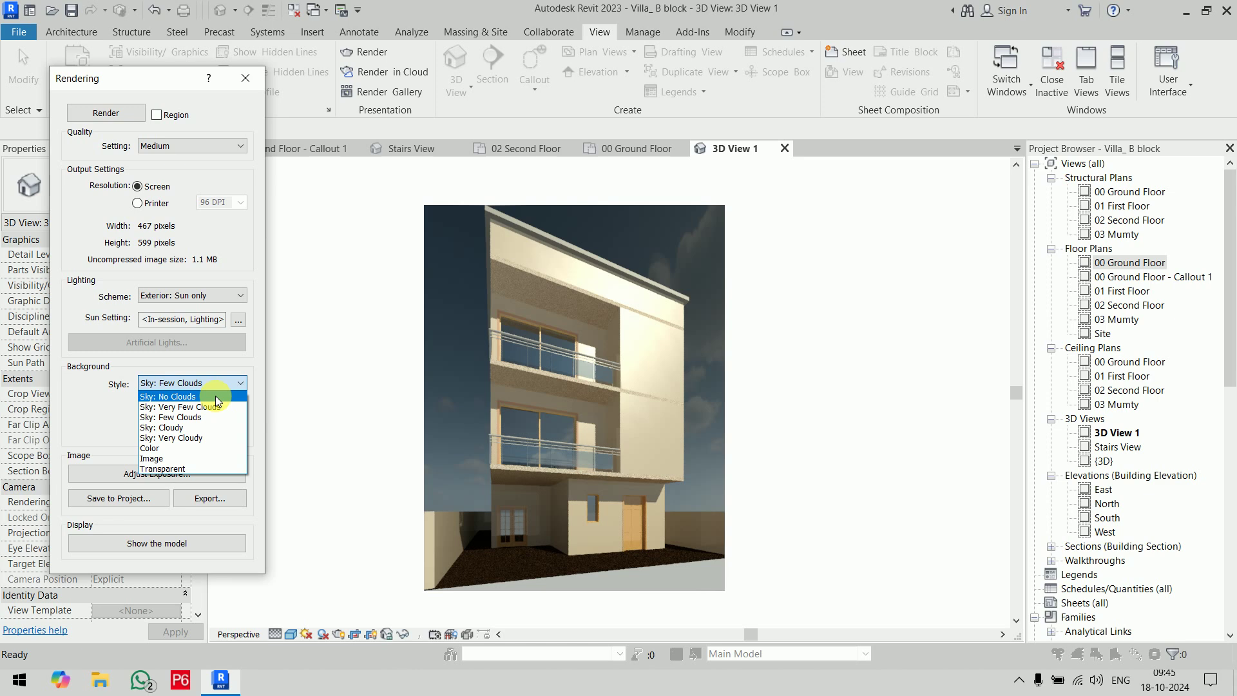
click(242, 370)
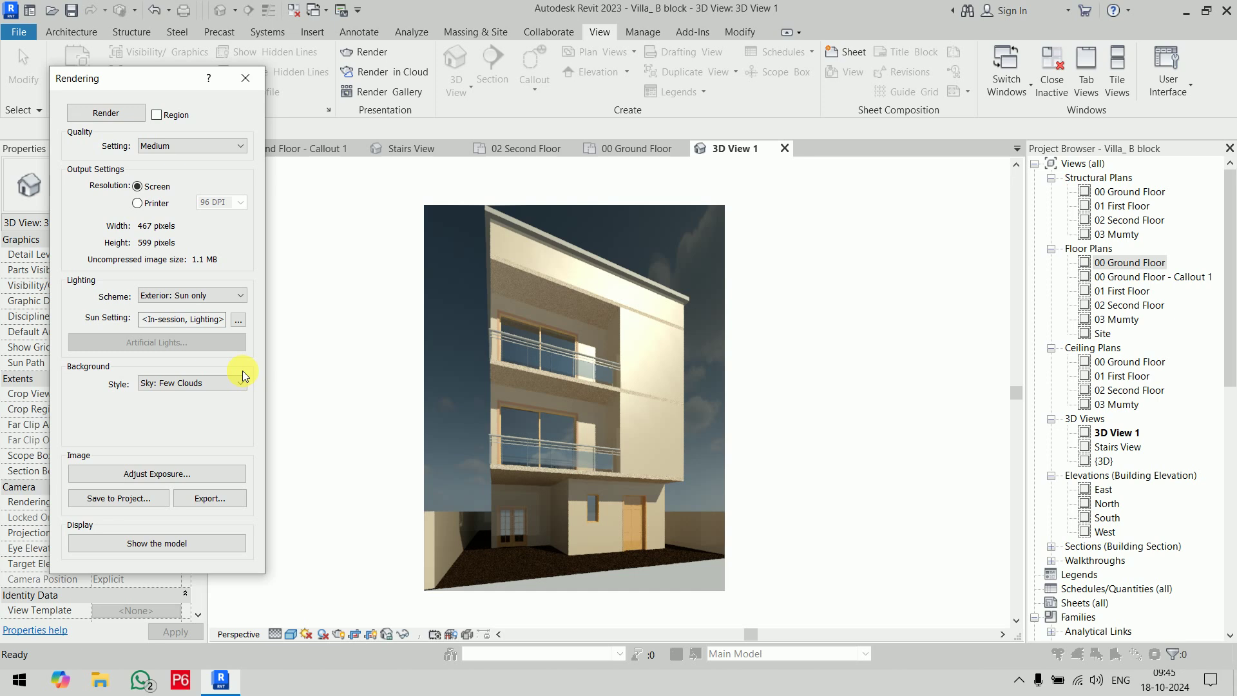
click(168, 146)
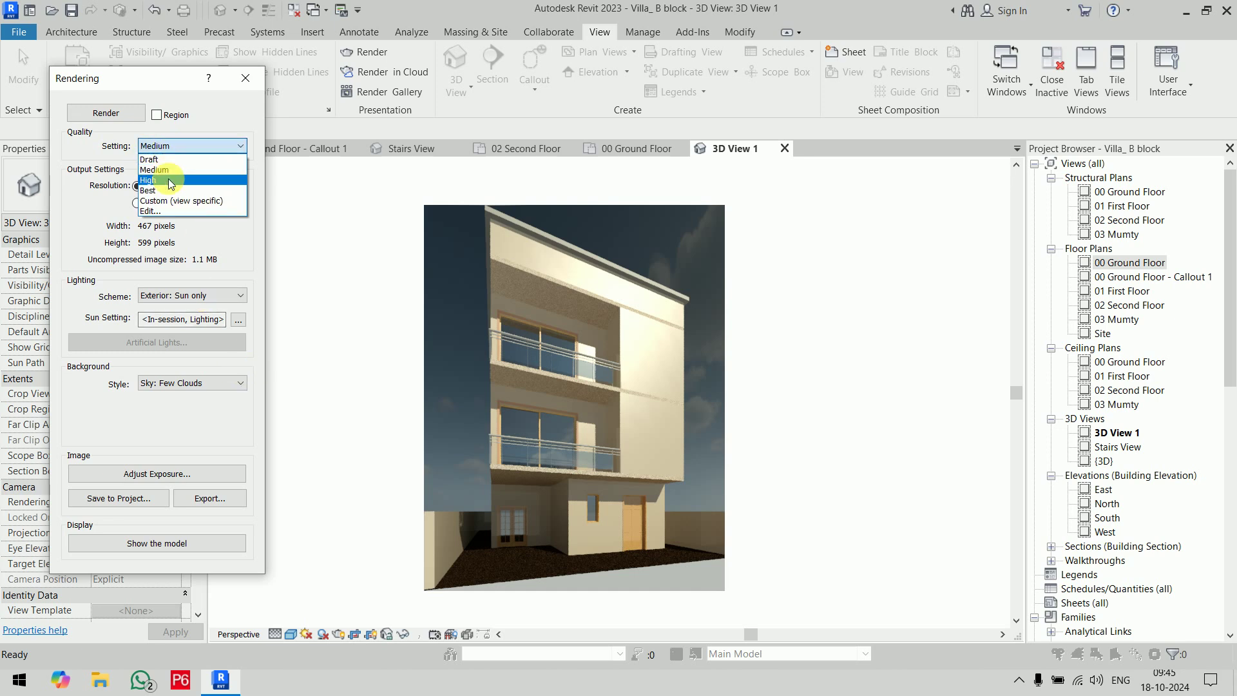
click(192, 259)
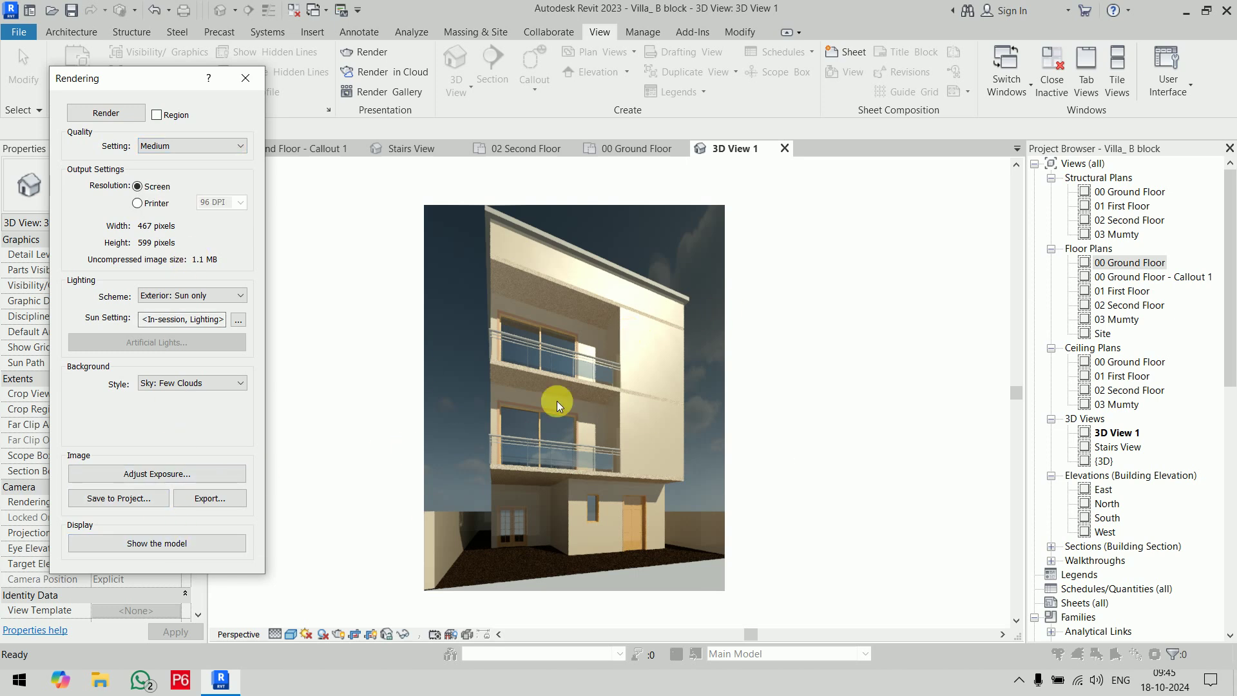
click(238, 499)
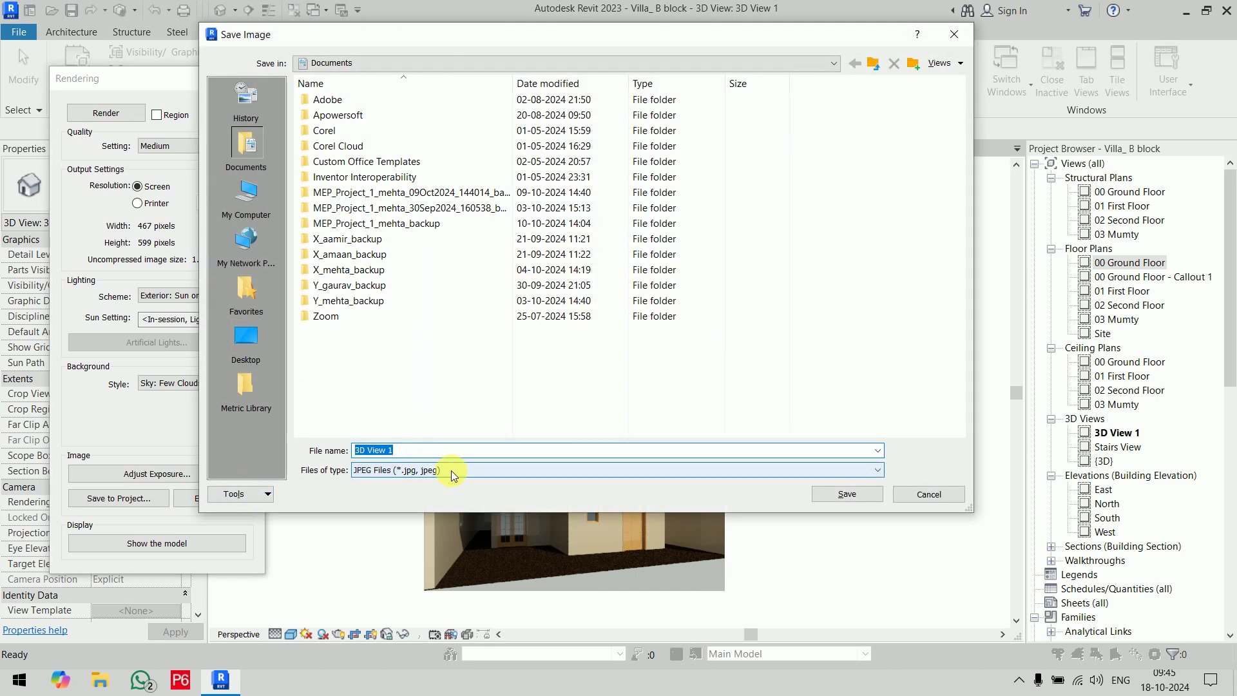
Step: Save the rendering to the project as 3D View 1_1 under Renderings and close the Rendering dialog
click(928, 494)
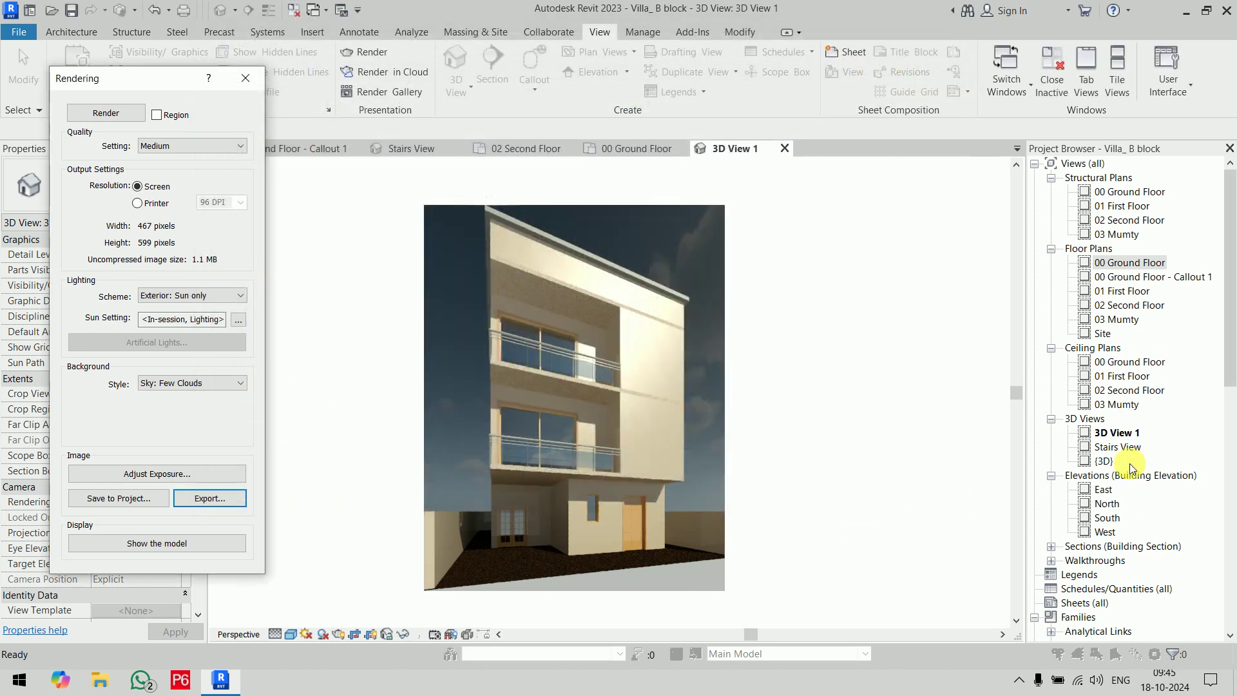
click(144, 505)
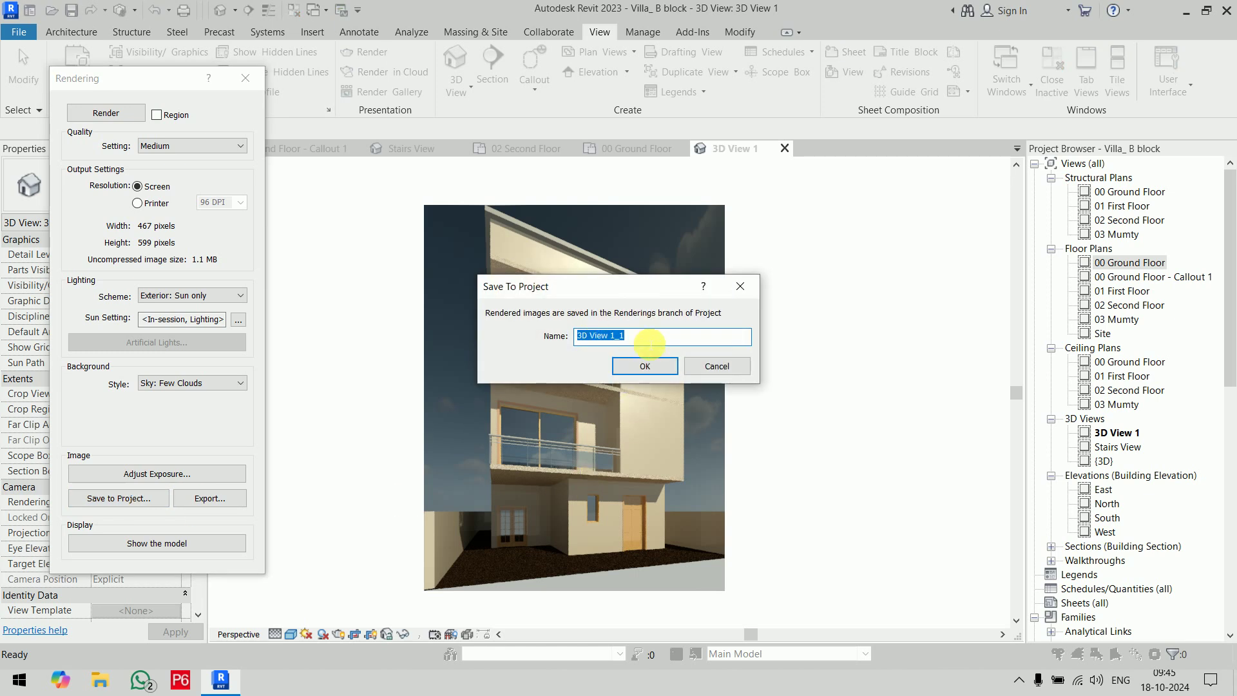
click(645, 365)
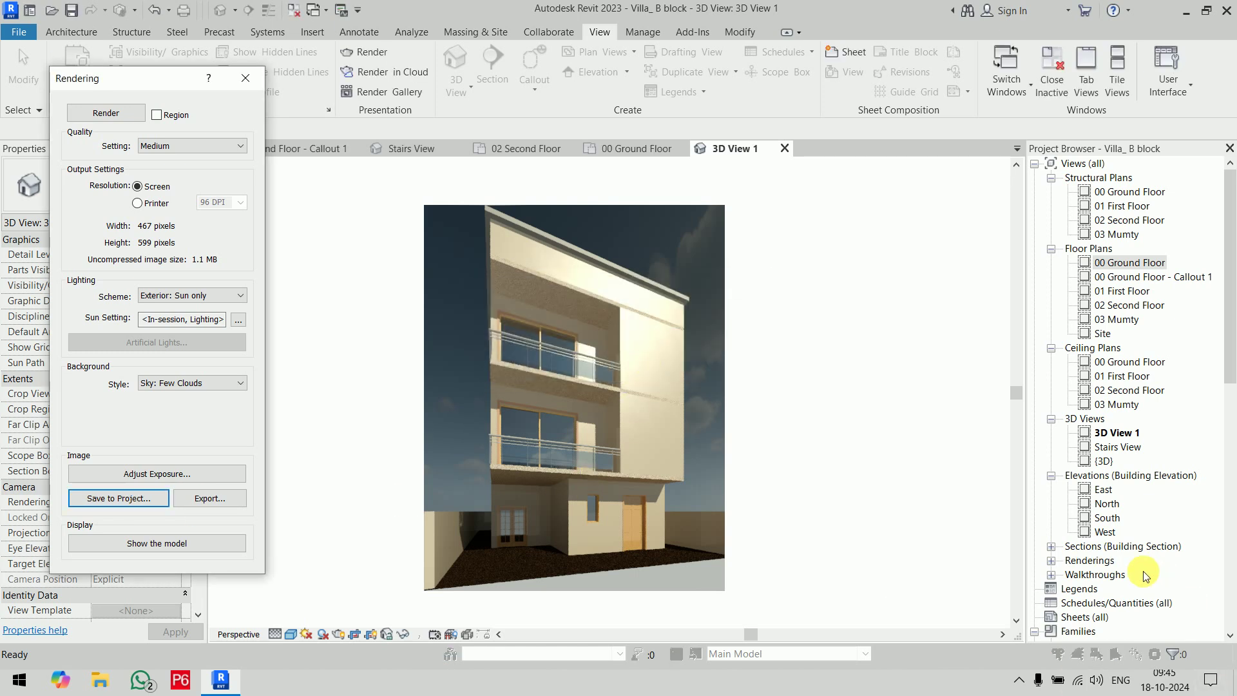
click(1050, 562)
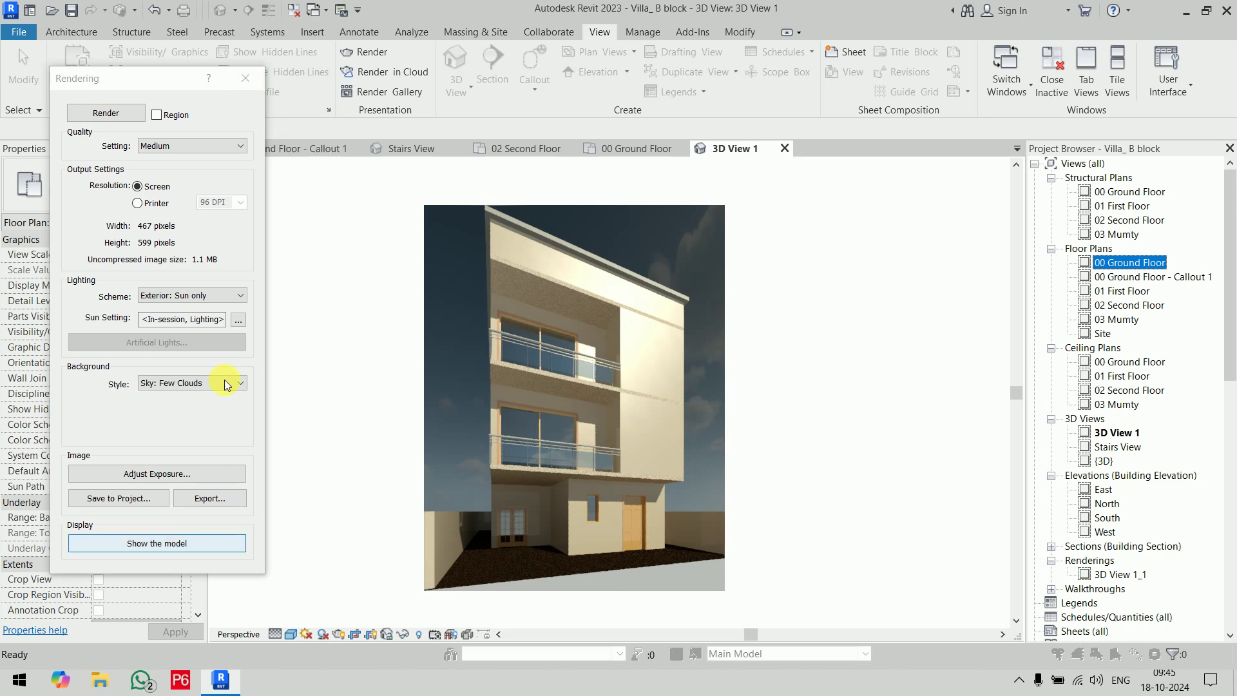
click(245, 78)
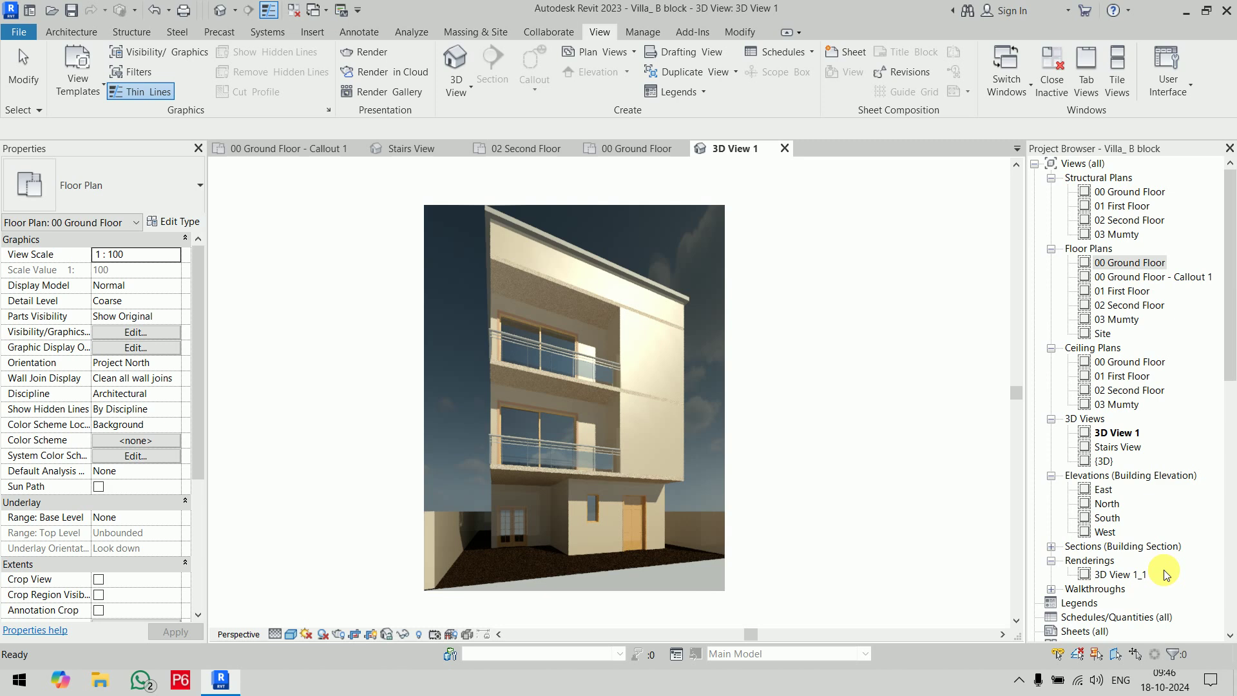
Step: Open Stairs View and set its Rendering quality to Medium
double_click(1115, 447)
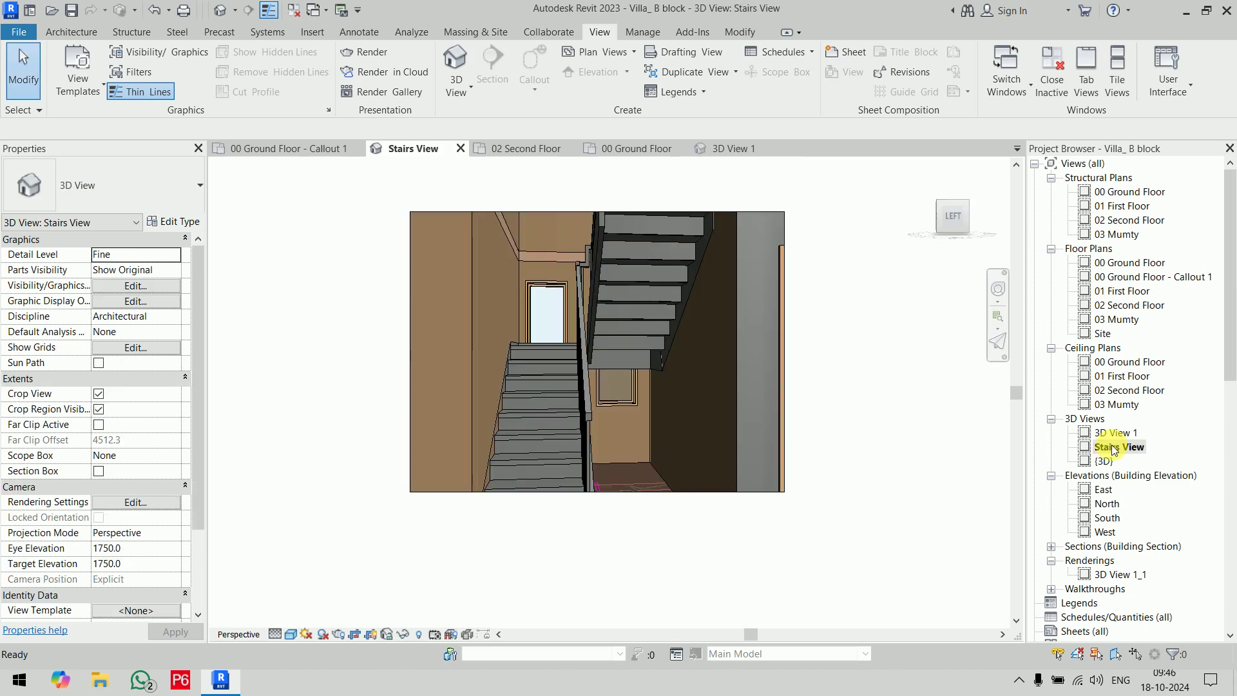
key(r)
key(r)
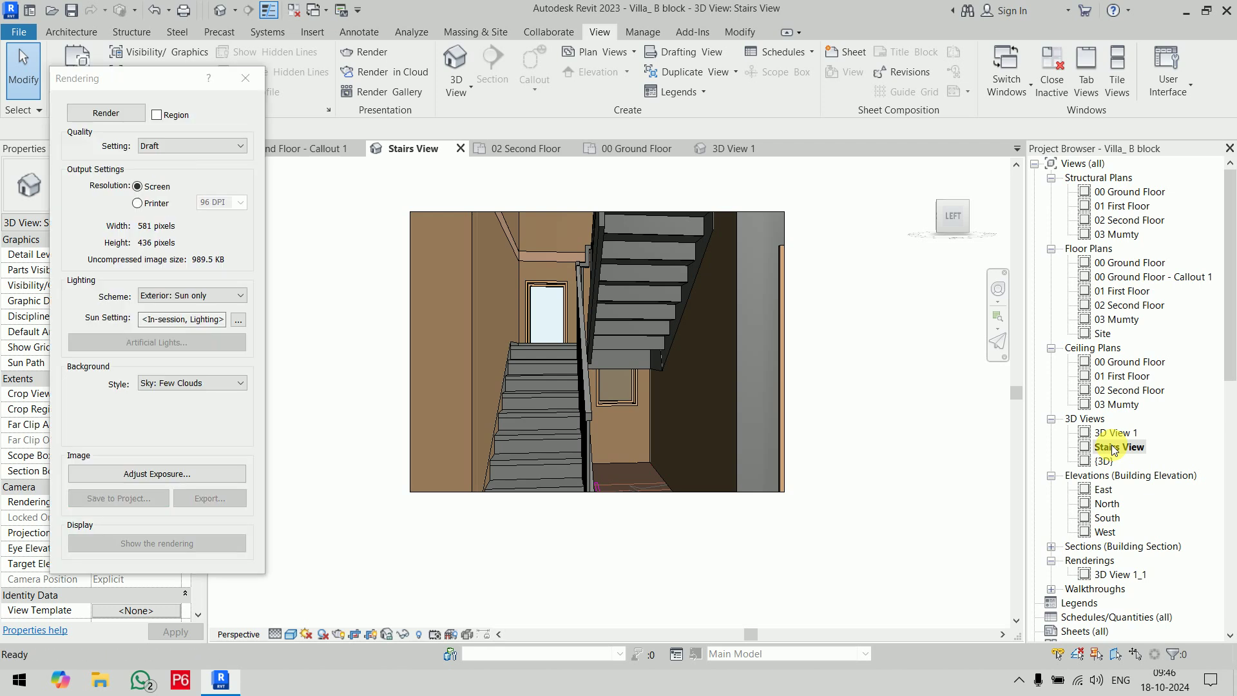
click(207, 155)
click(189, 176)
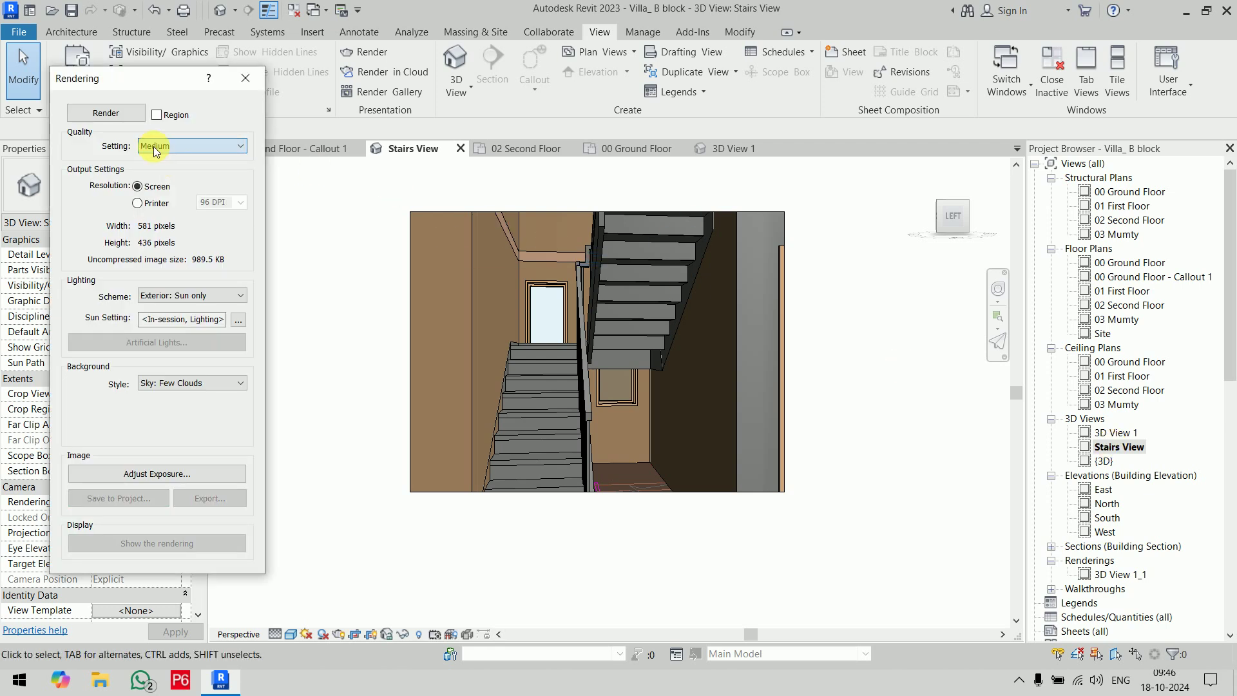
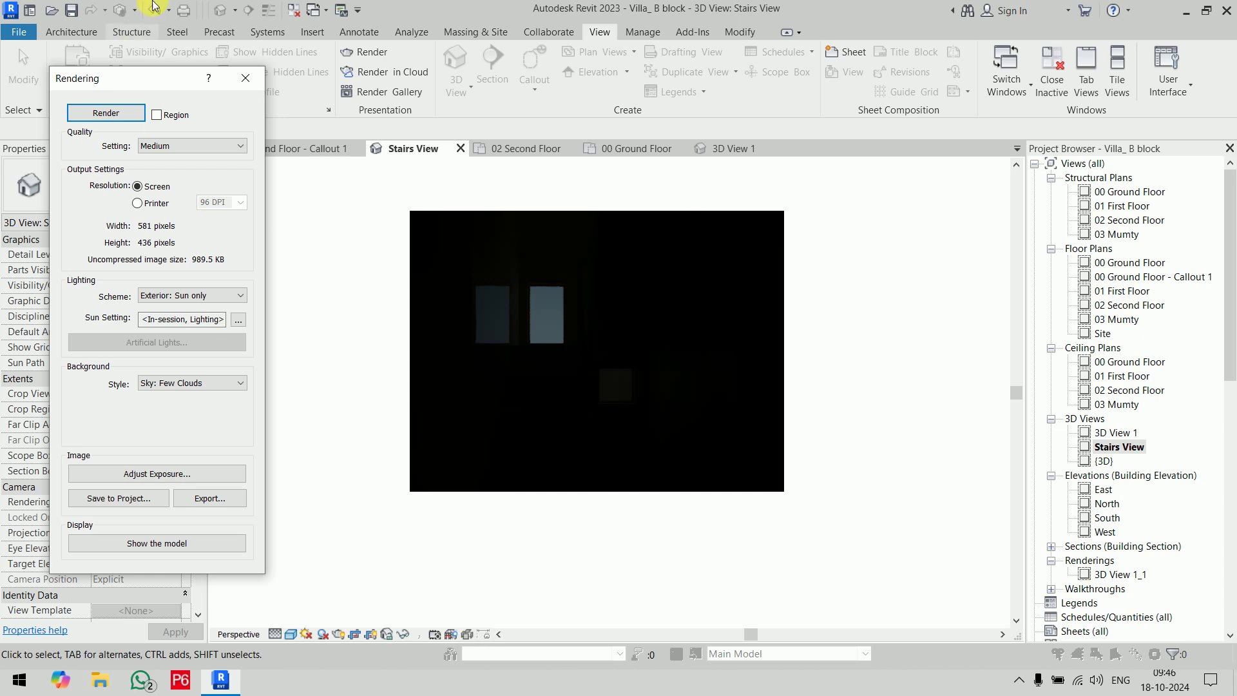
Step: Return to the 00 Ground Floor plan and show it at Fine detail in Realistic style
click(245, 78)
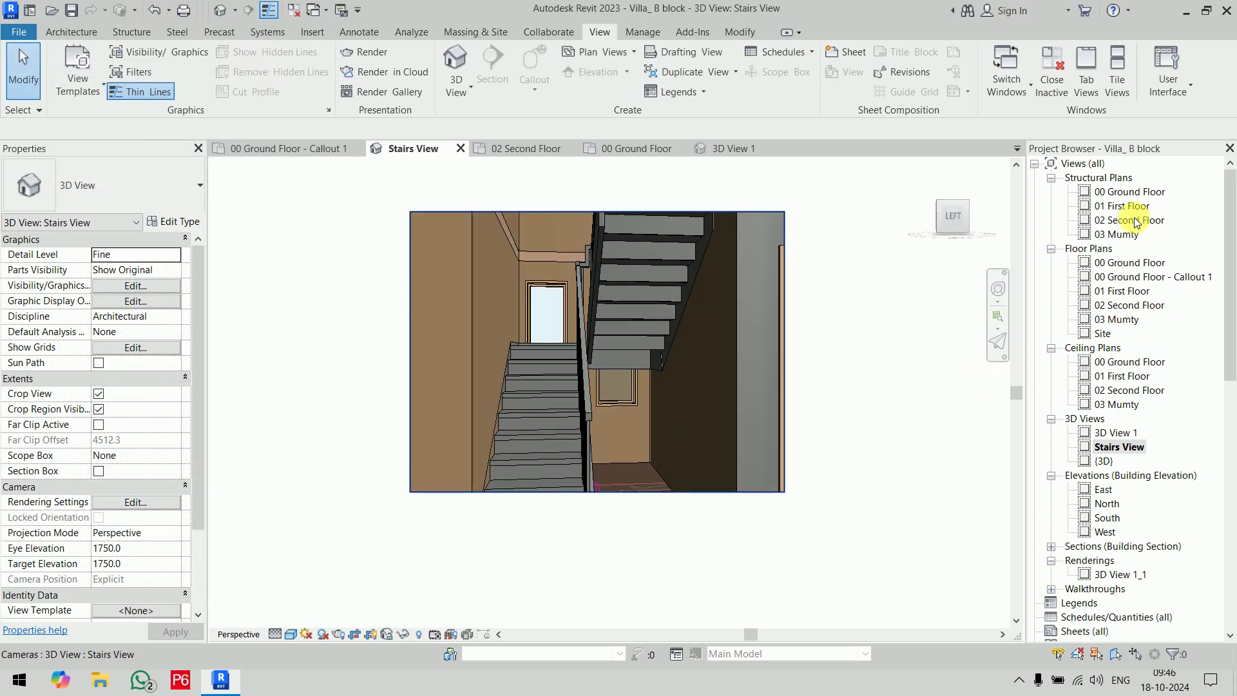
double_click(1135, 263)
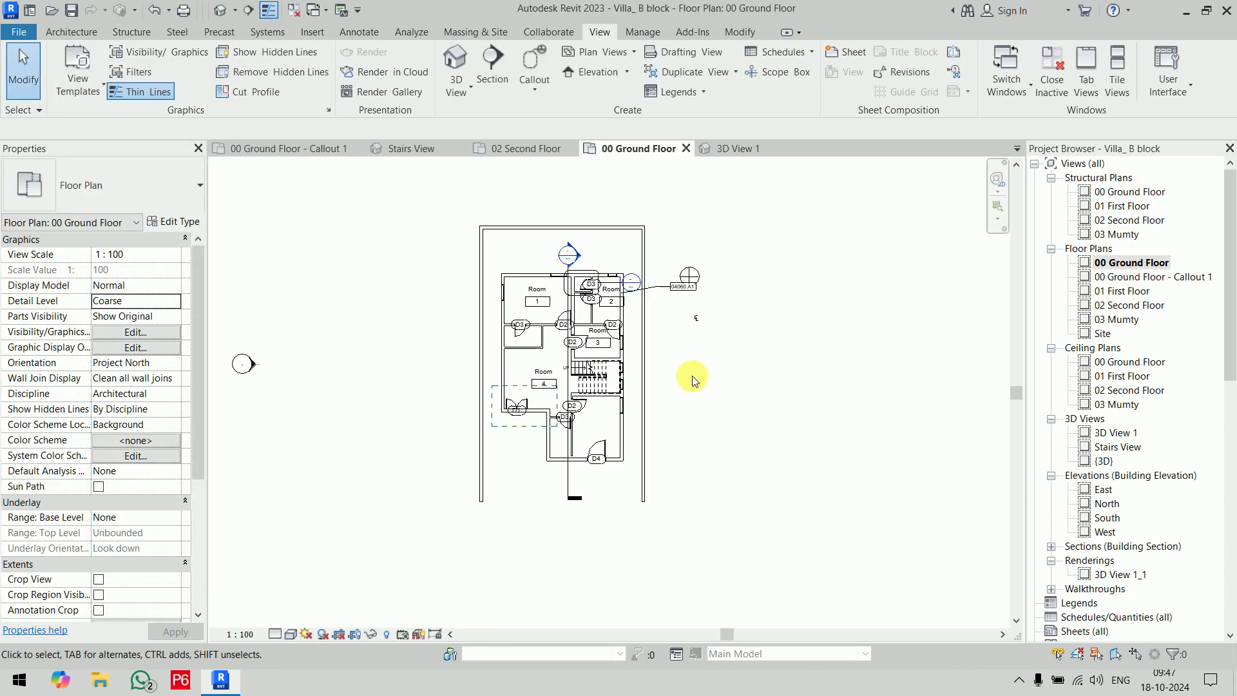
scroll(685, 374, up, 3)
click(271, 633)
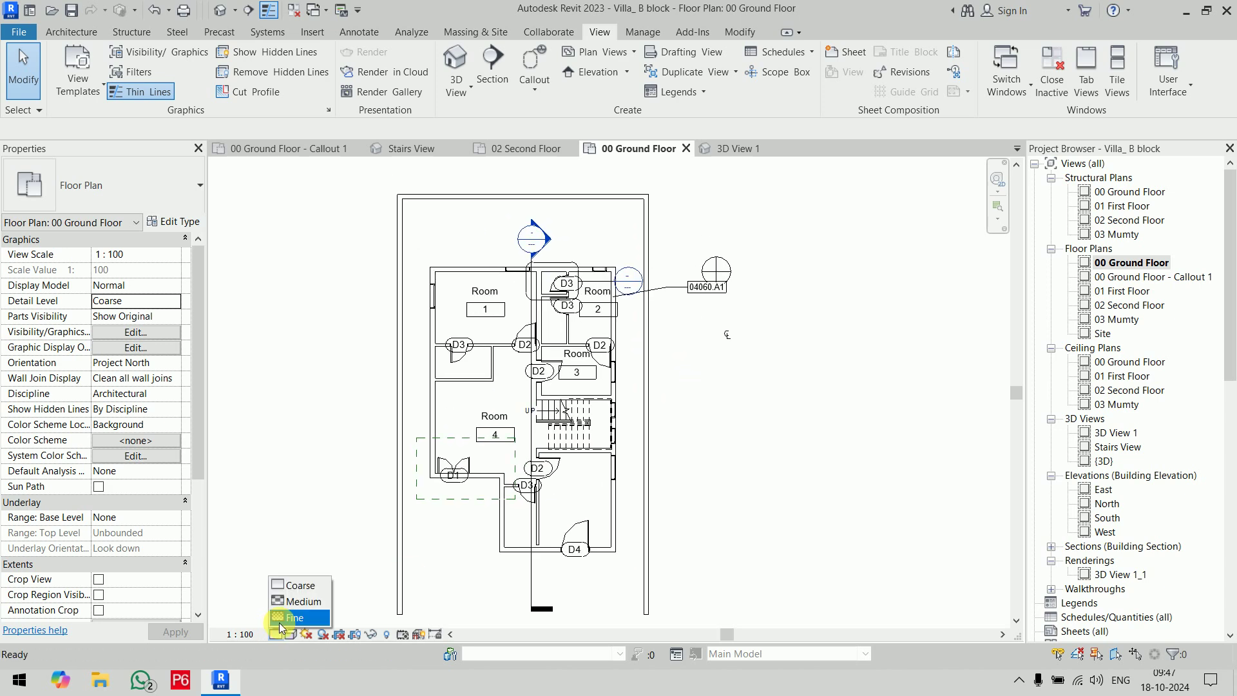
click(290, 633)
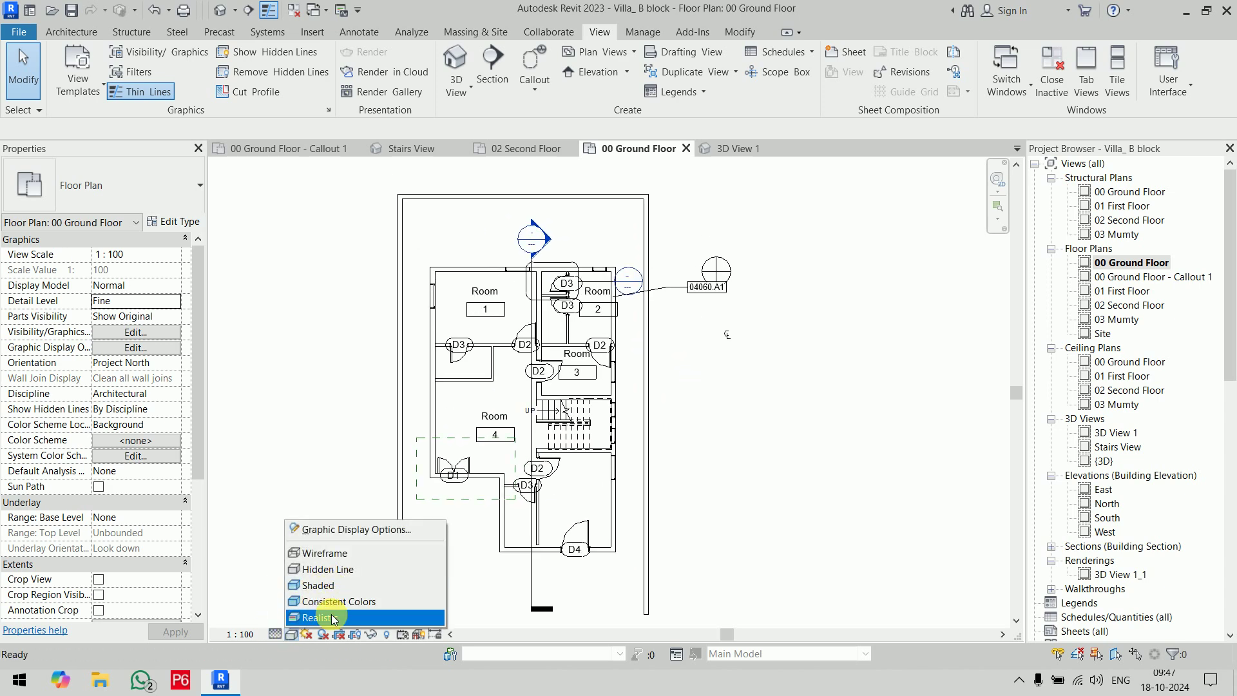
click(336, 603)
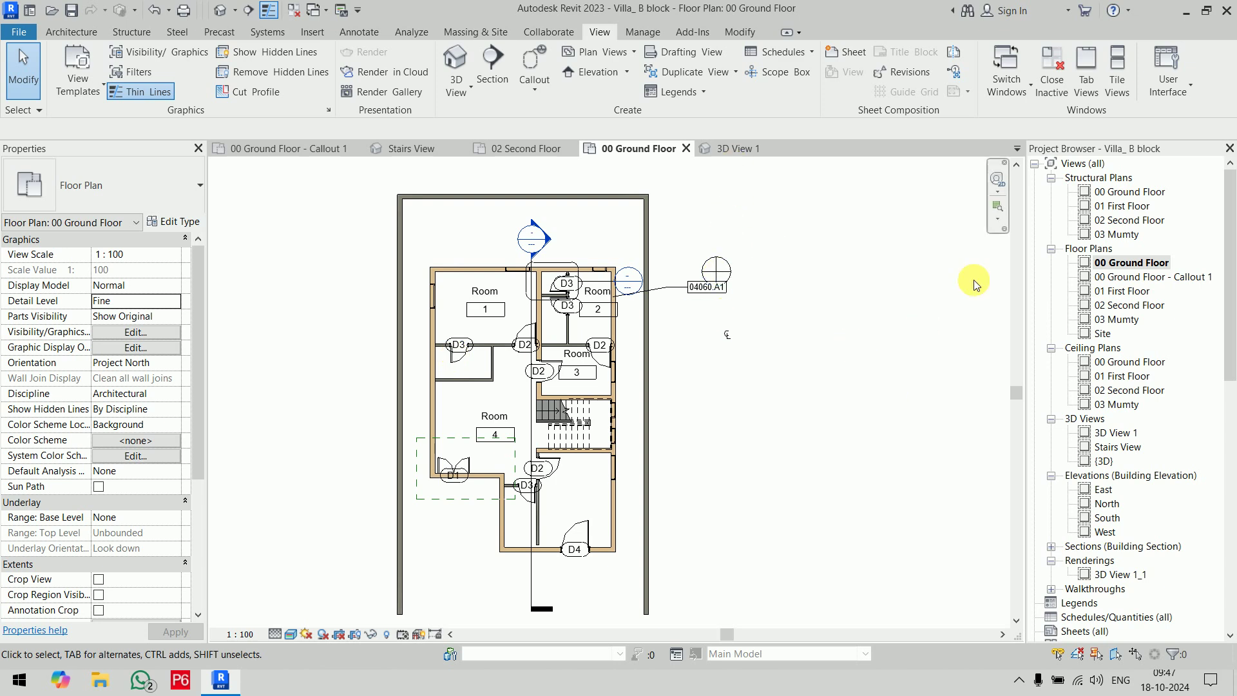
Step: Open the default 3D view and turn on its section box
click(456, 62)
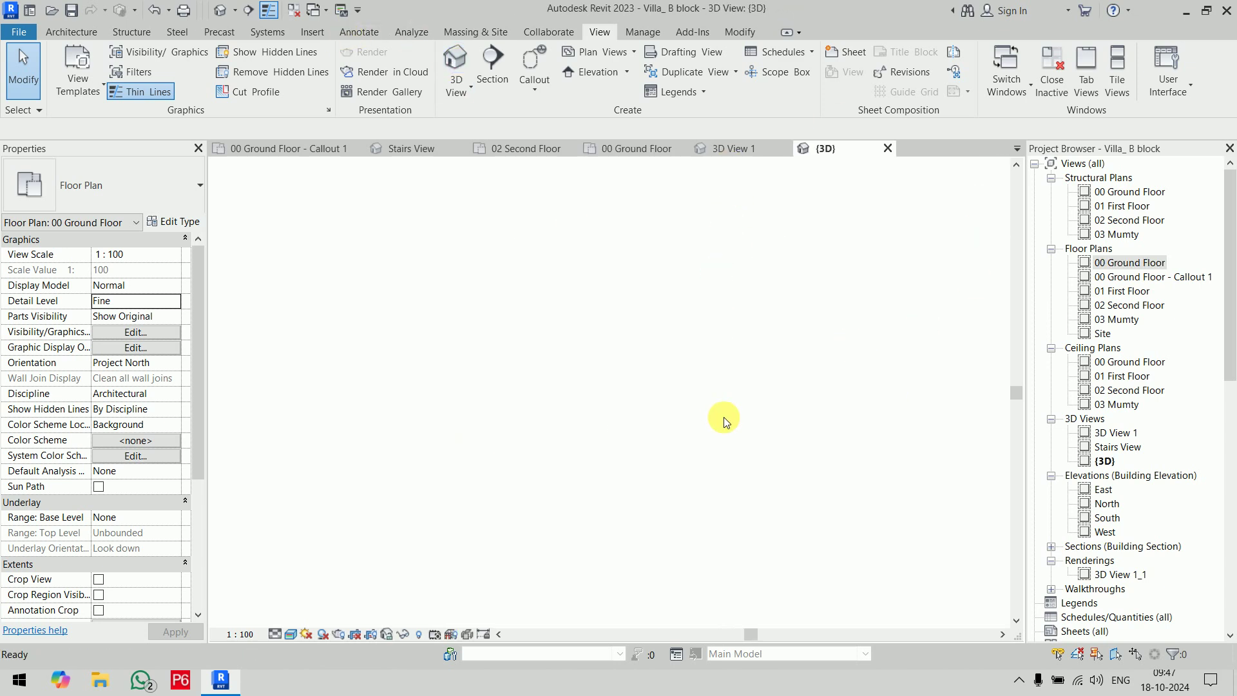
middle_drag(803, 564, 761, 527)
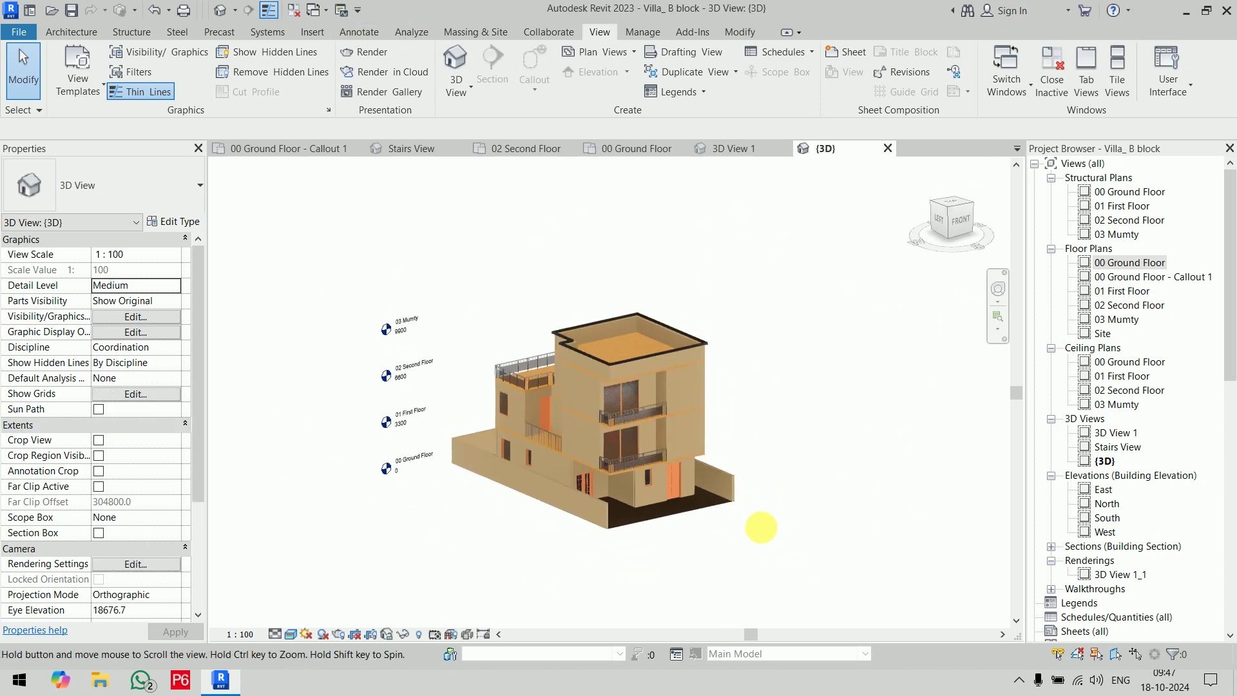
click(98, 534)
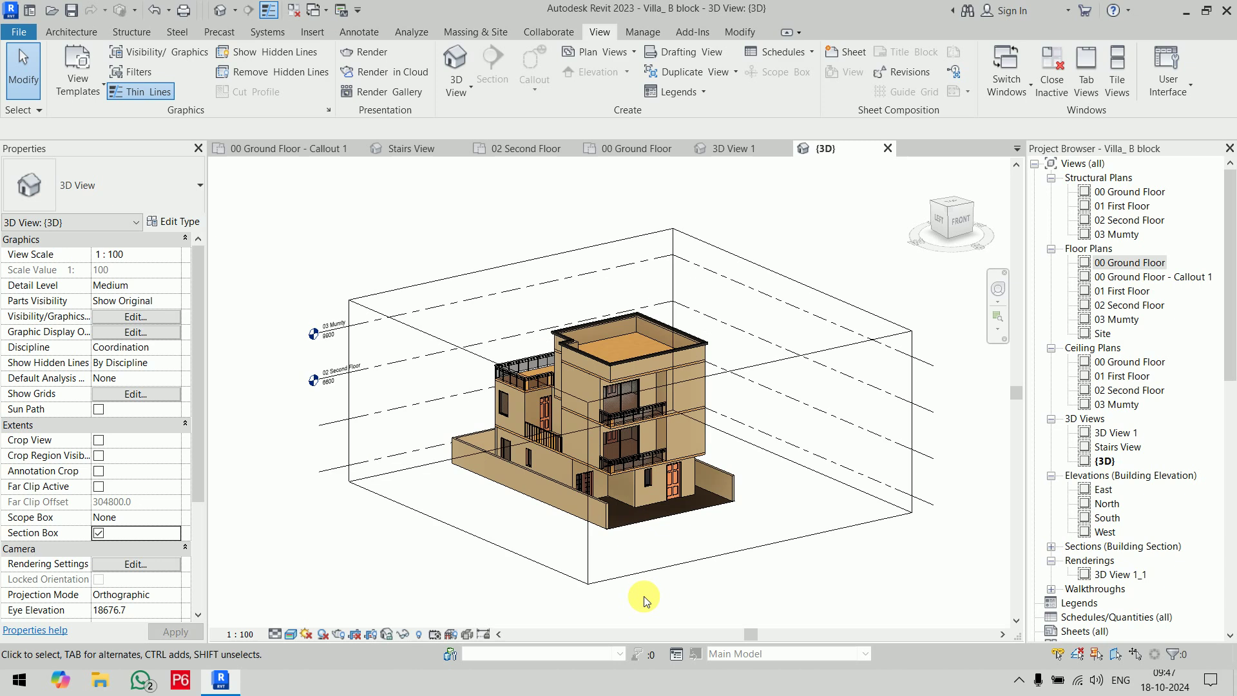
Step: From the Front view, drag the section box top, sides and bottom to enclose only the ground storey
click(960, 224)
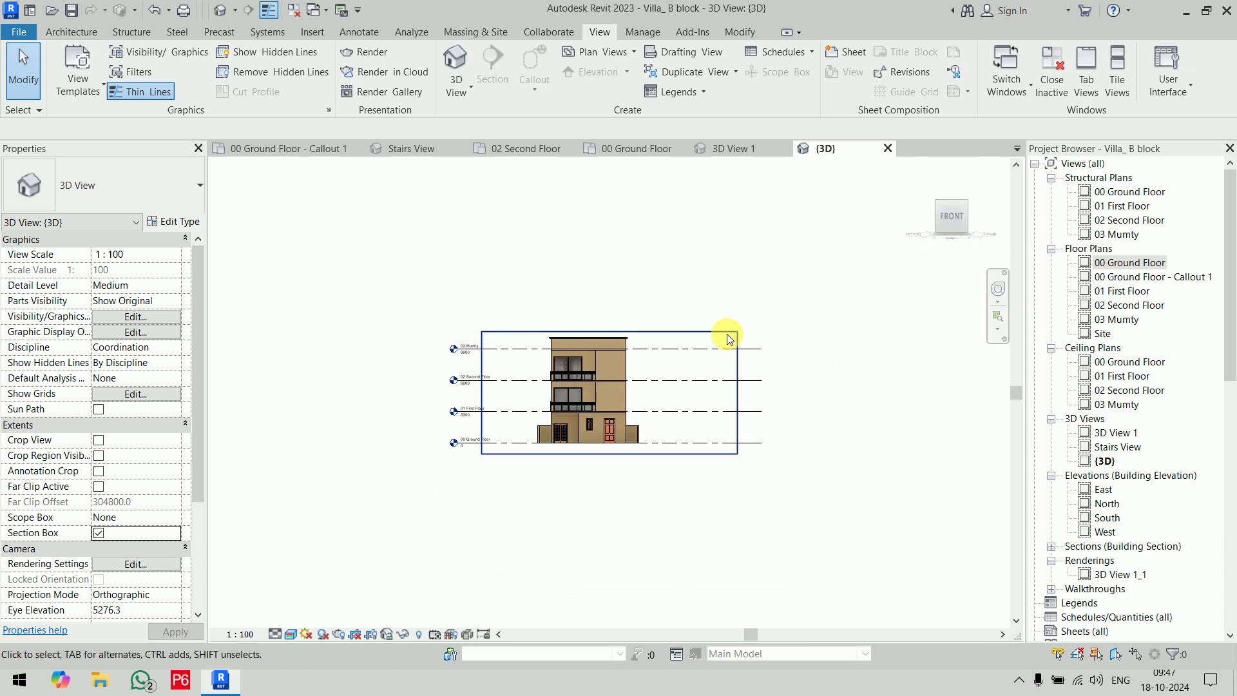
click(715, 331)
drag(611, 332, 634, 423)
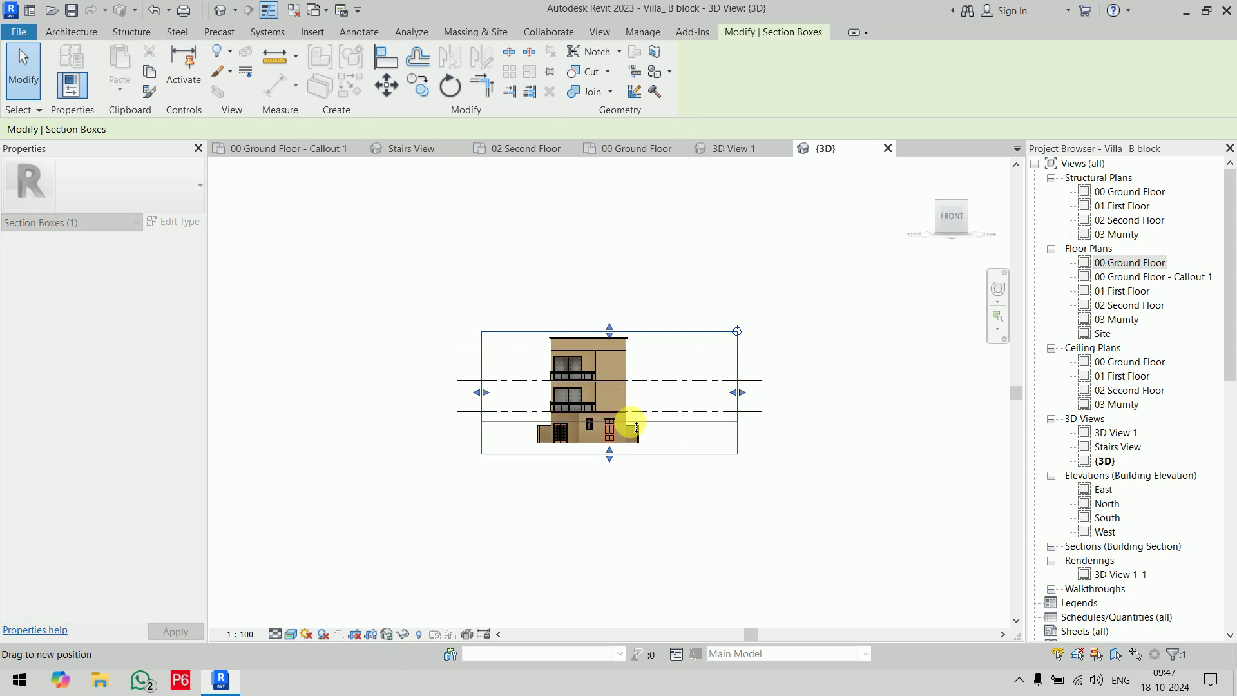
drag(635, 423, 632, 421)
drag(746, 438, 642, 439)
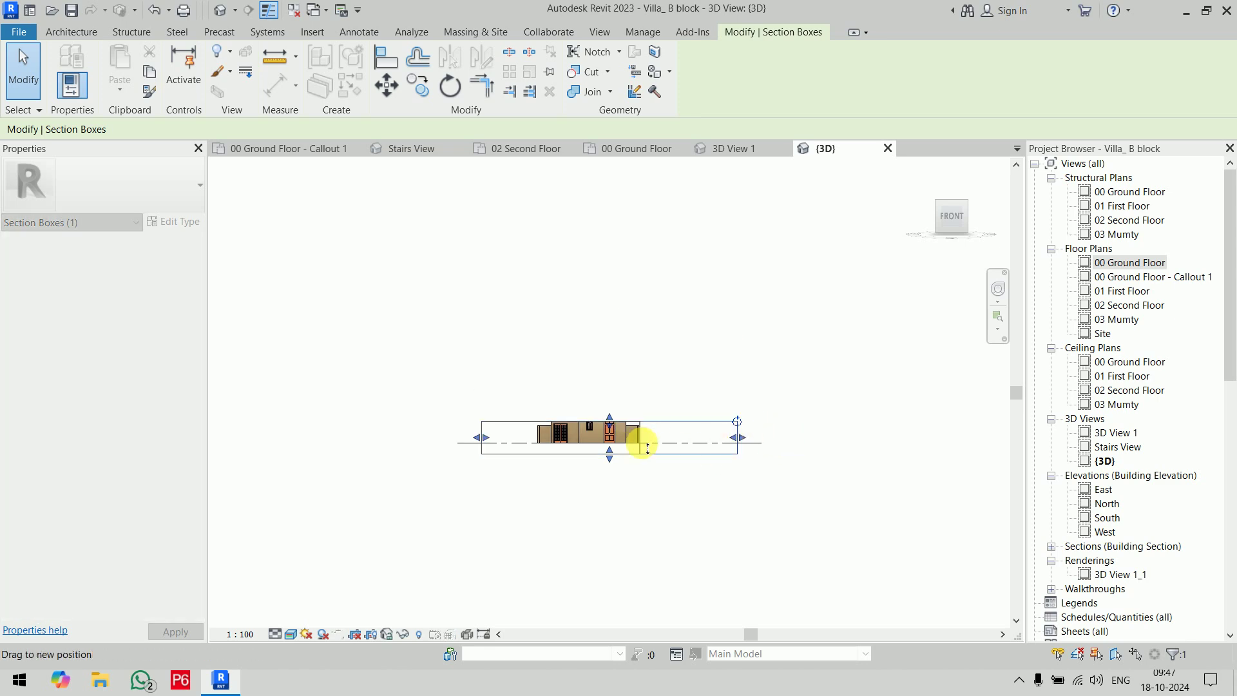
drag(478, 440, 542, 441)
scroll(575, 434, up, 3)
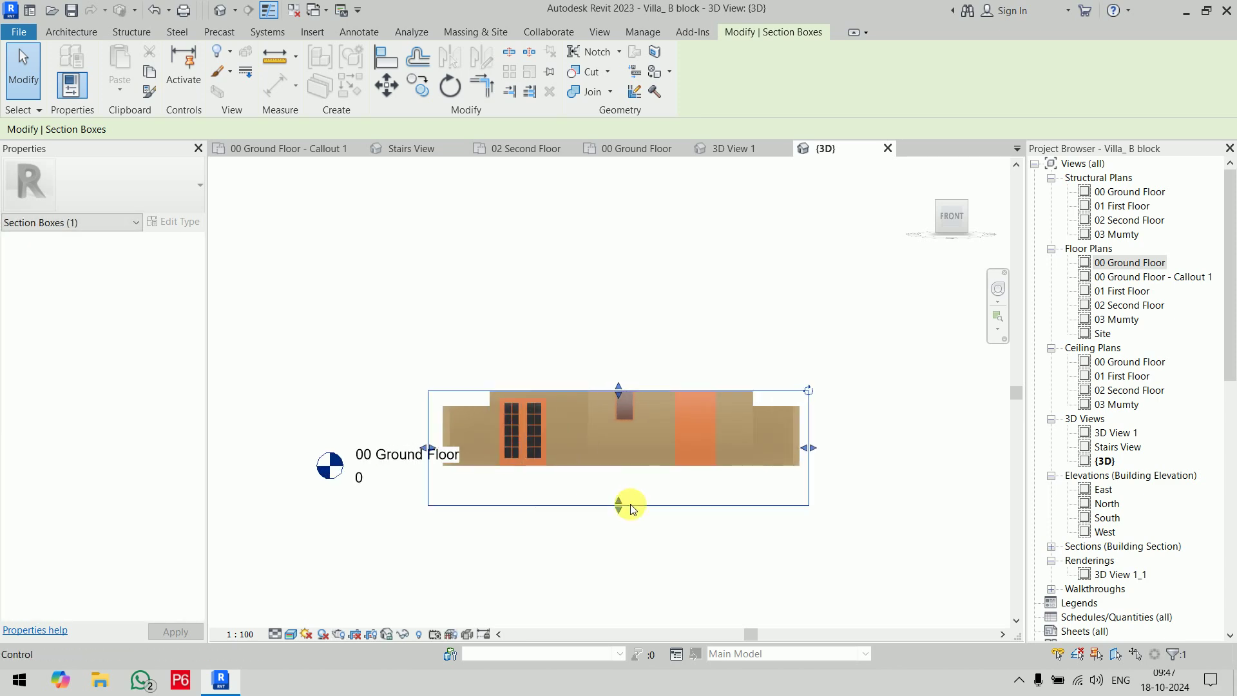
drag(619, 504, 629, 477)
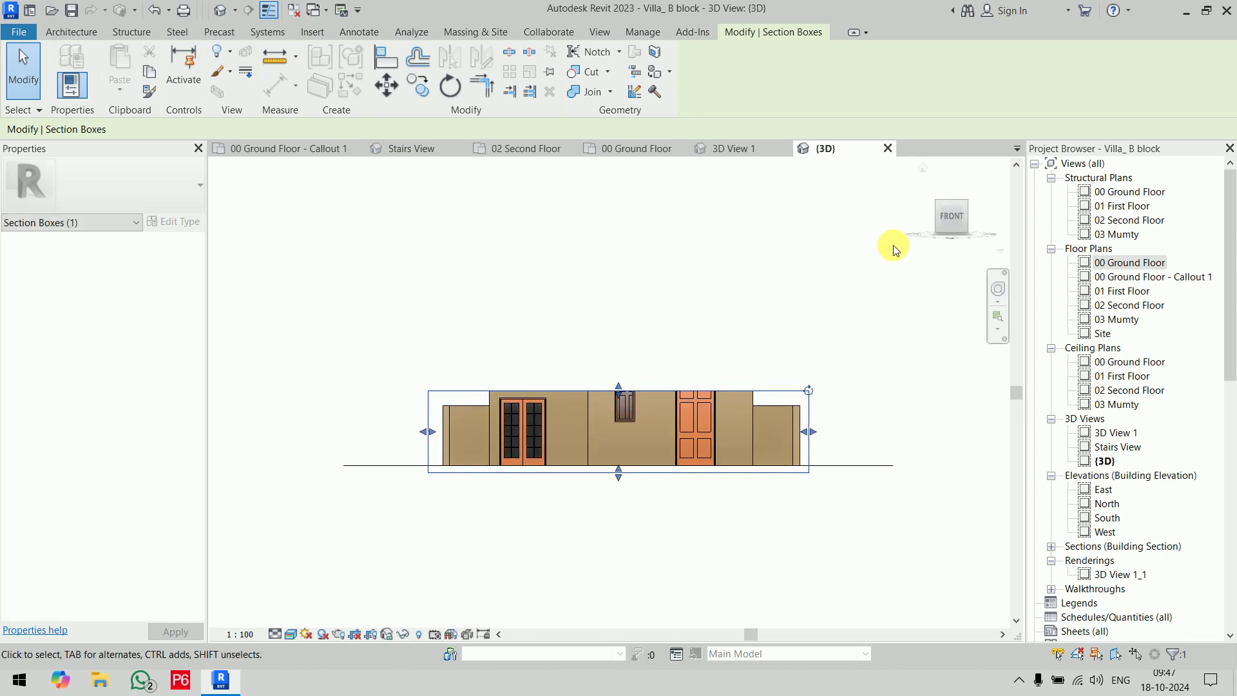
Step: View the cropped ground floor from the Top with the section box deselected
click(927, 173)
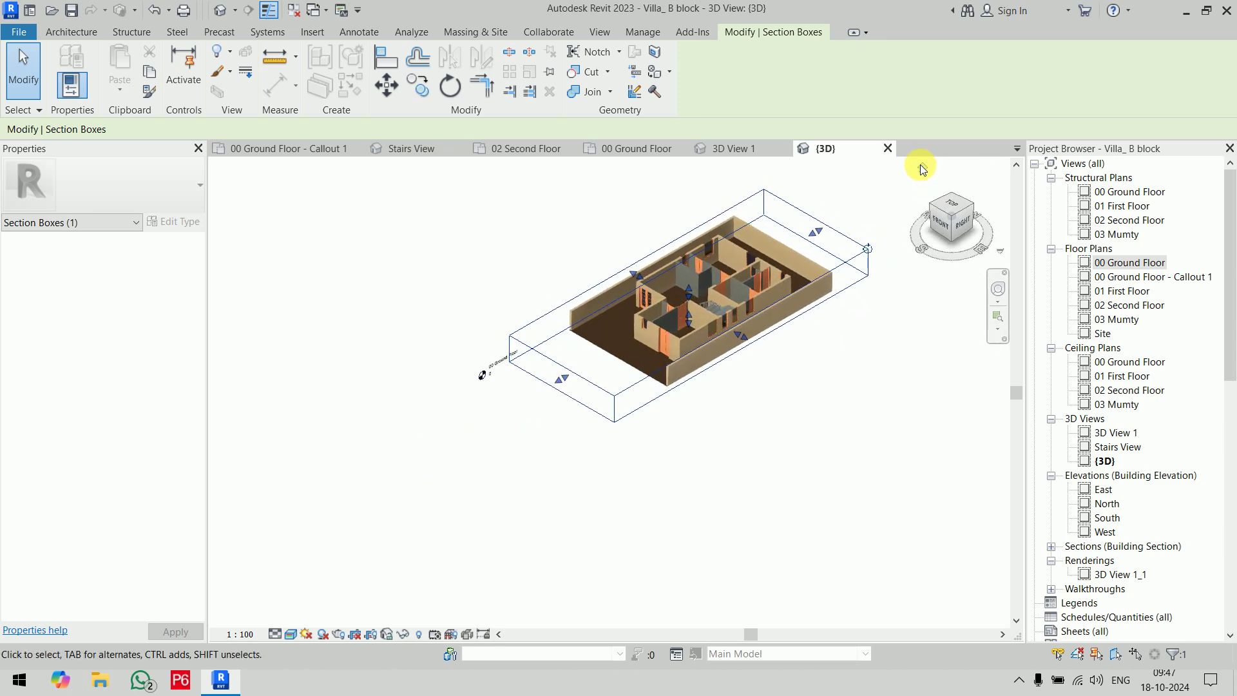
click(957, 209)
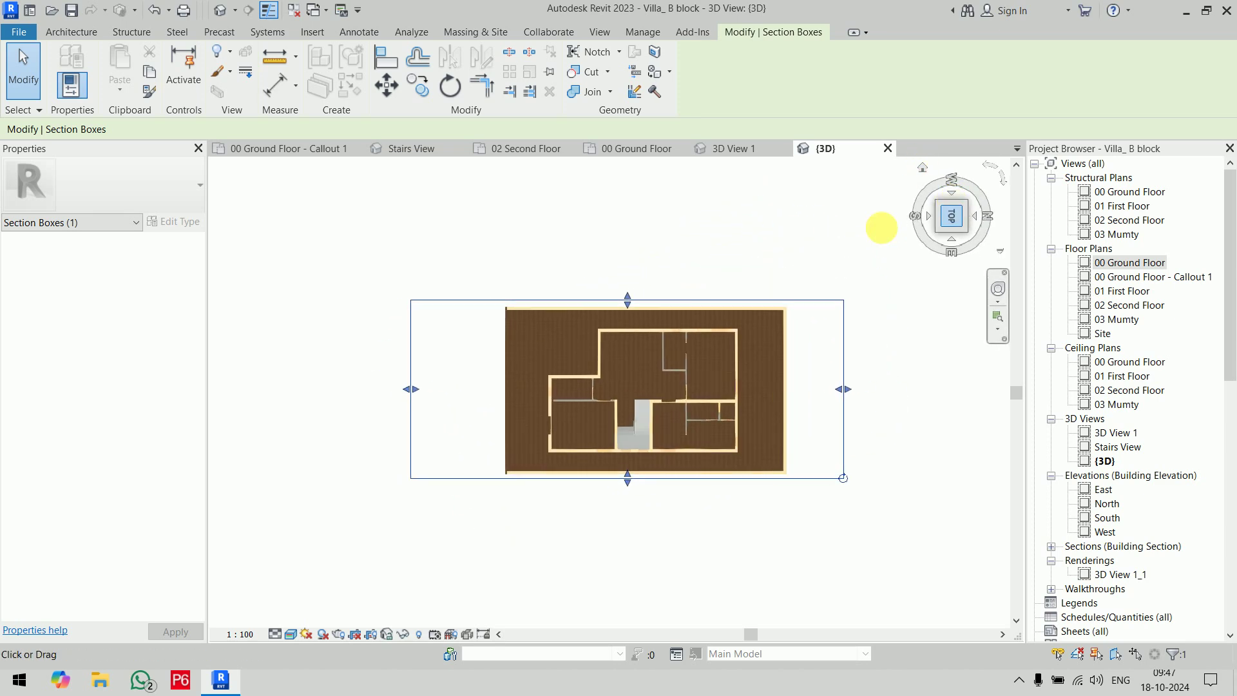
click(796, 240)
scroll(715, 367, up, 2)
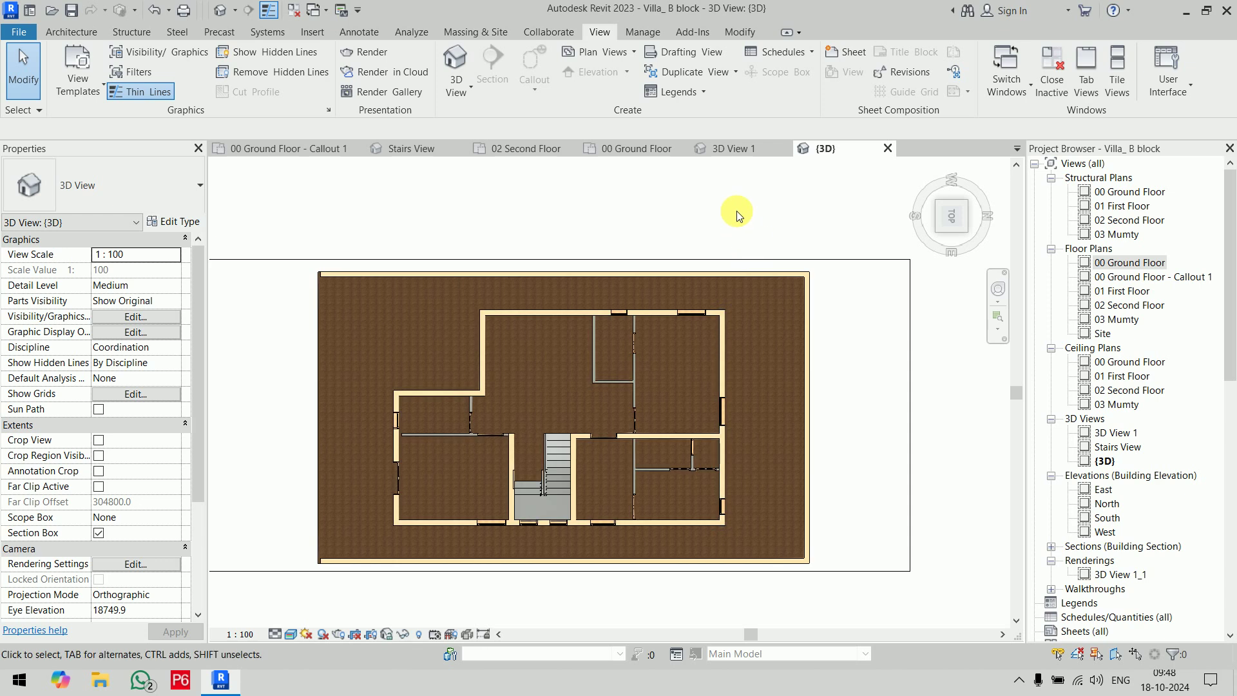
scroll(751, 223, down, 1)
scroll(751, 222, up, 1)
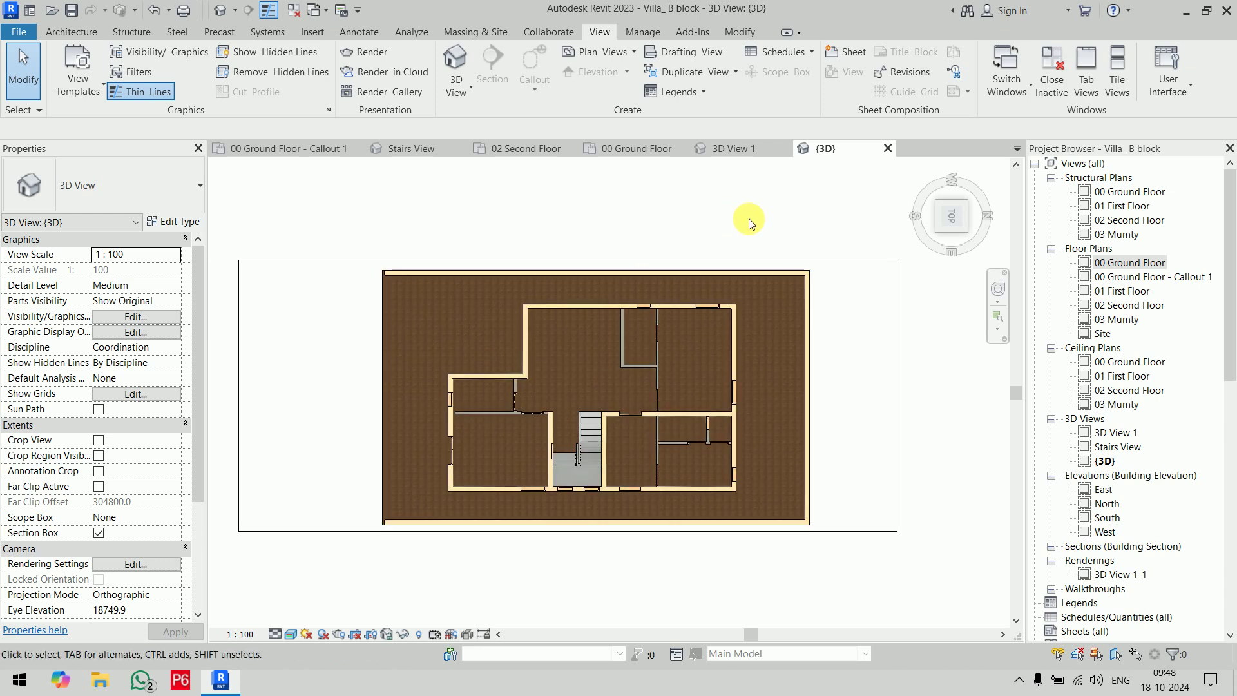
Step: Render a Draft image of the top-down ground floor, then close the Rendering dialog
key(r)
key(r)
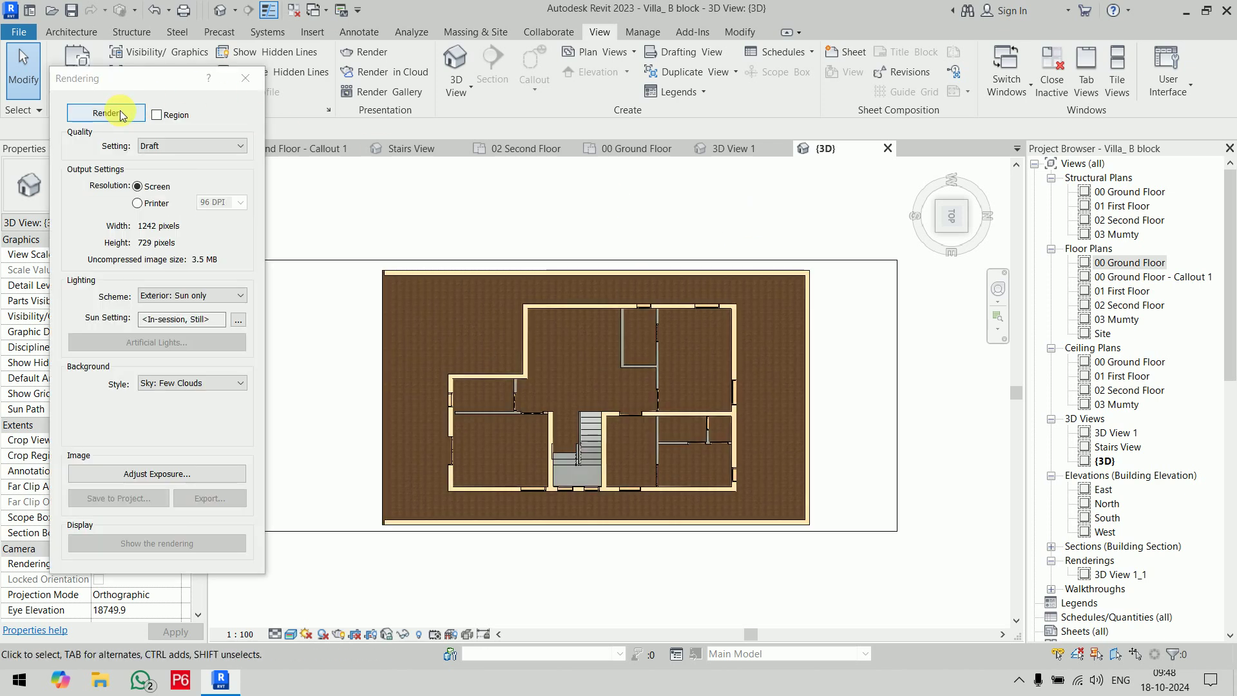
click(121, 114)
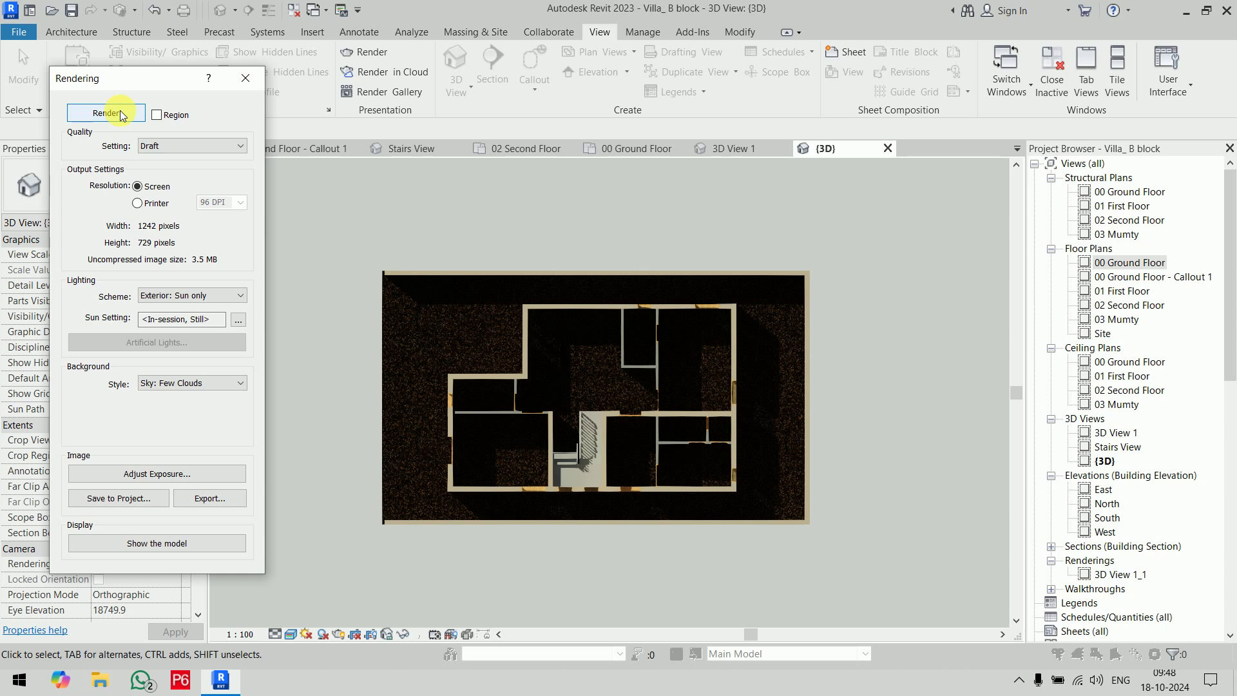
click(245, 78)
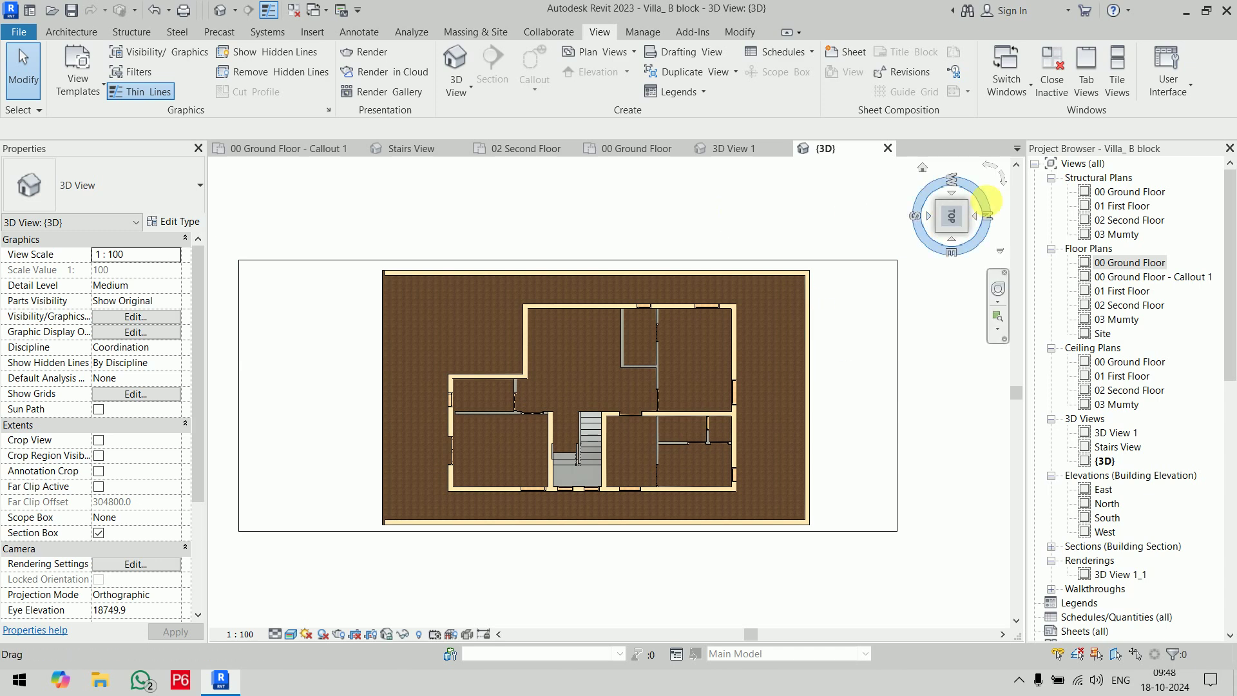
Step: From the Home view, drag the section box's back and front faces in against the walls
click(923, 169)
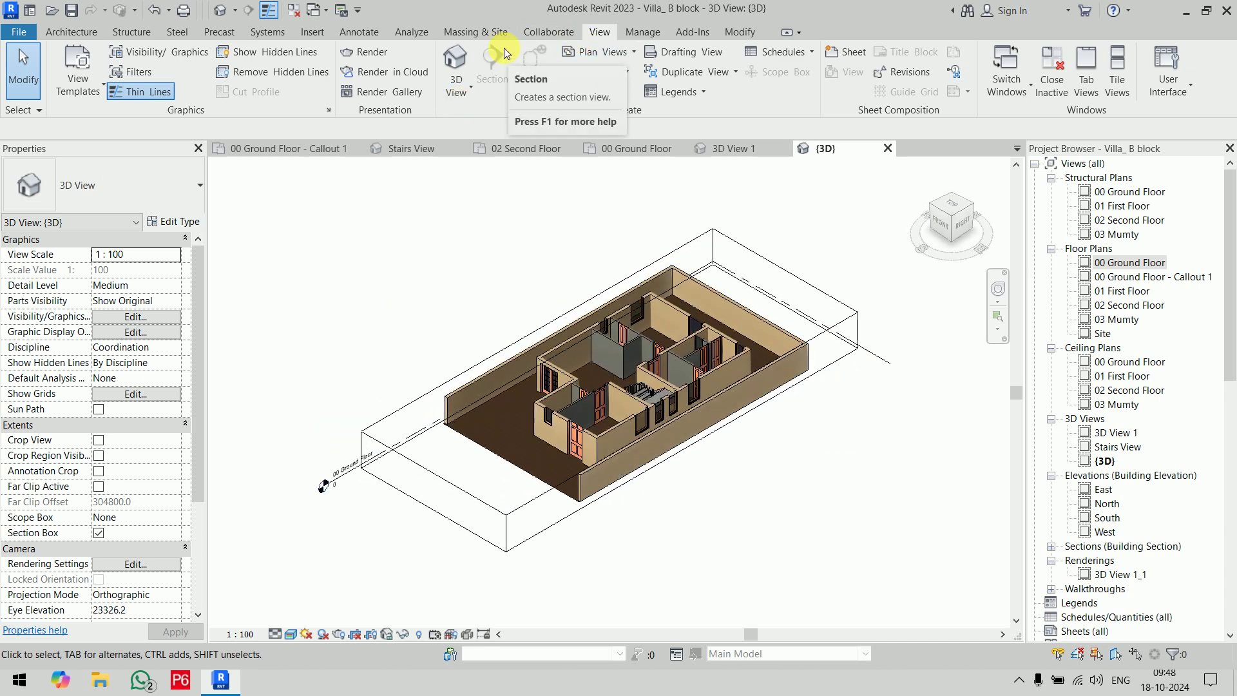
scroll(631, 279, up, 3)
scroll(631, 279, down, 3)
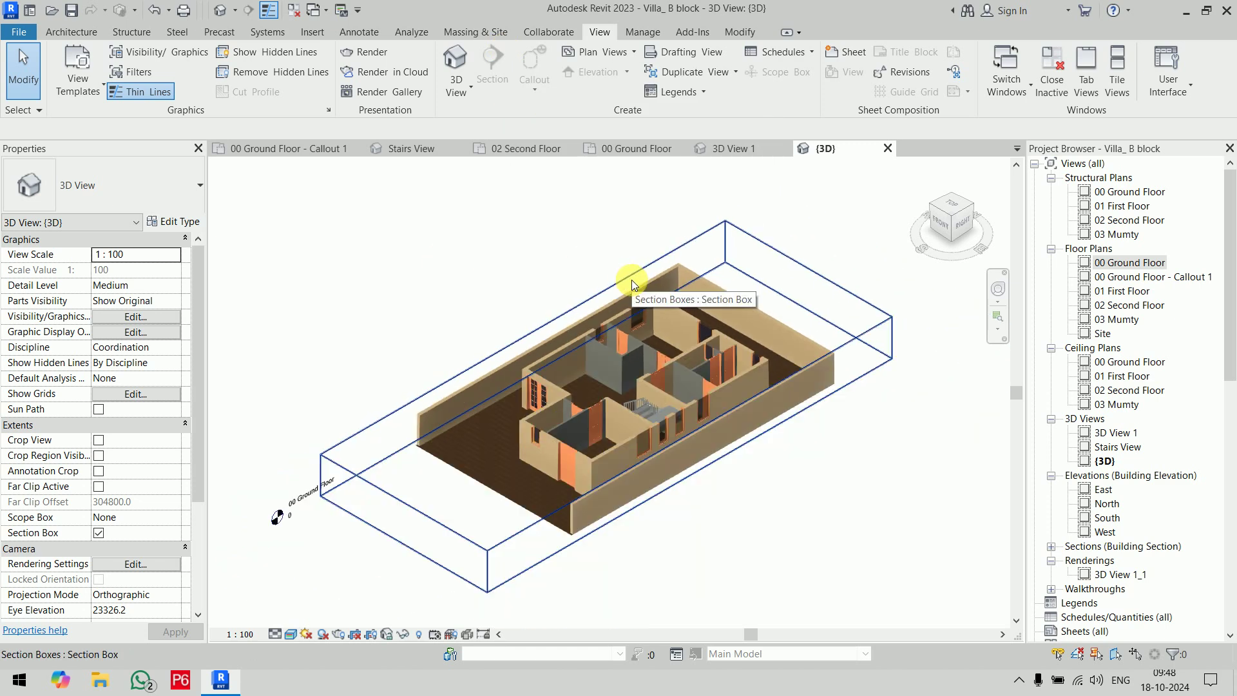
click(802, 269)
drag(814, 295, 769, 318)
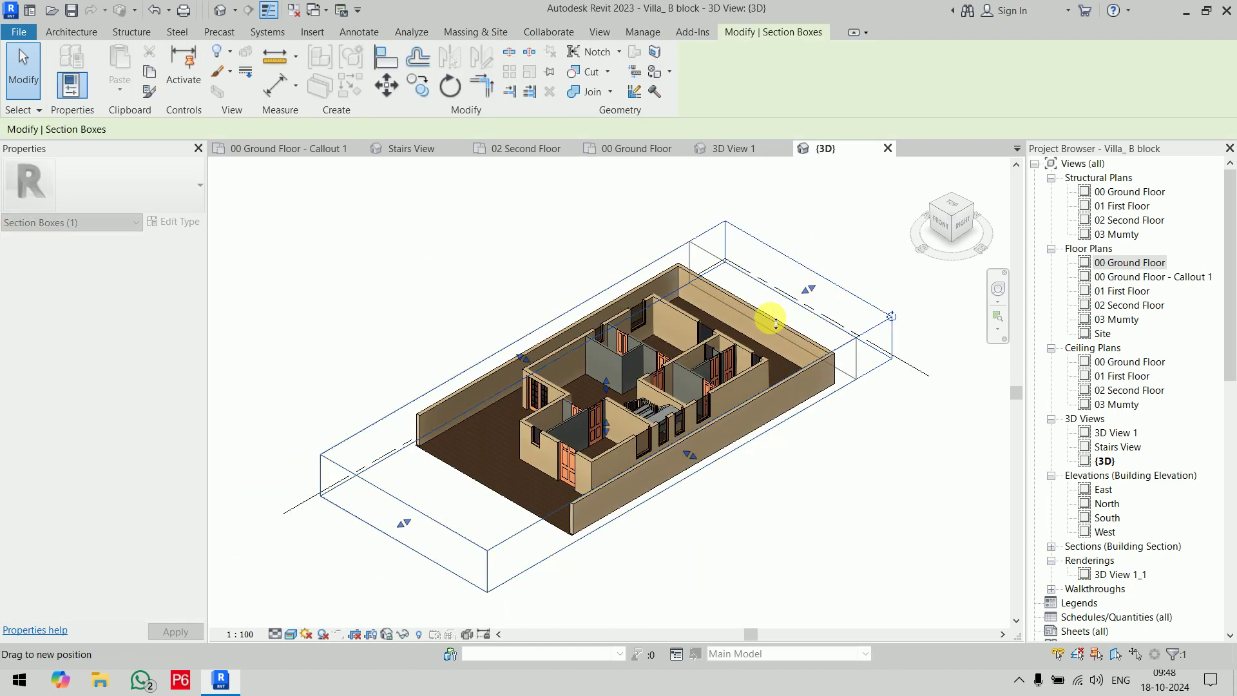
drag(404, 529, 555, 473)
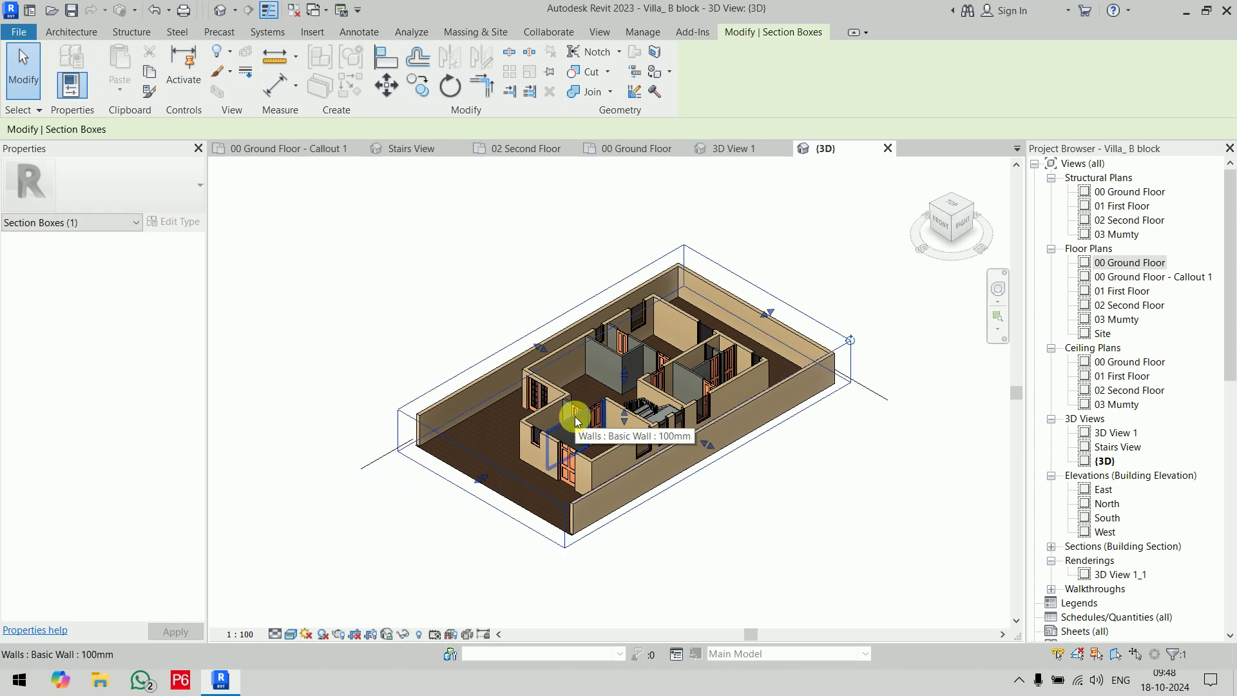
click(787, 527)
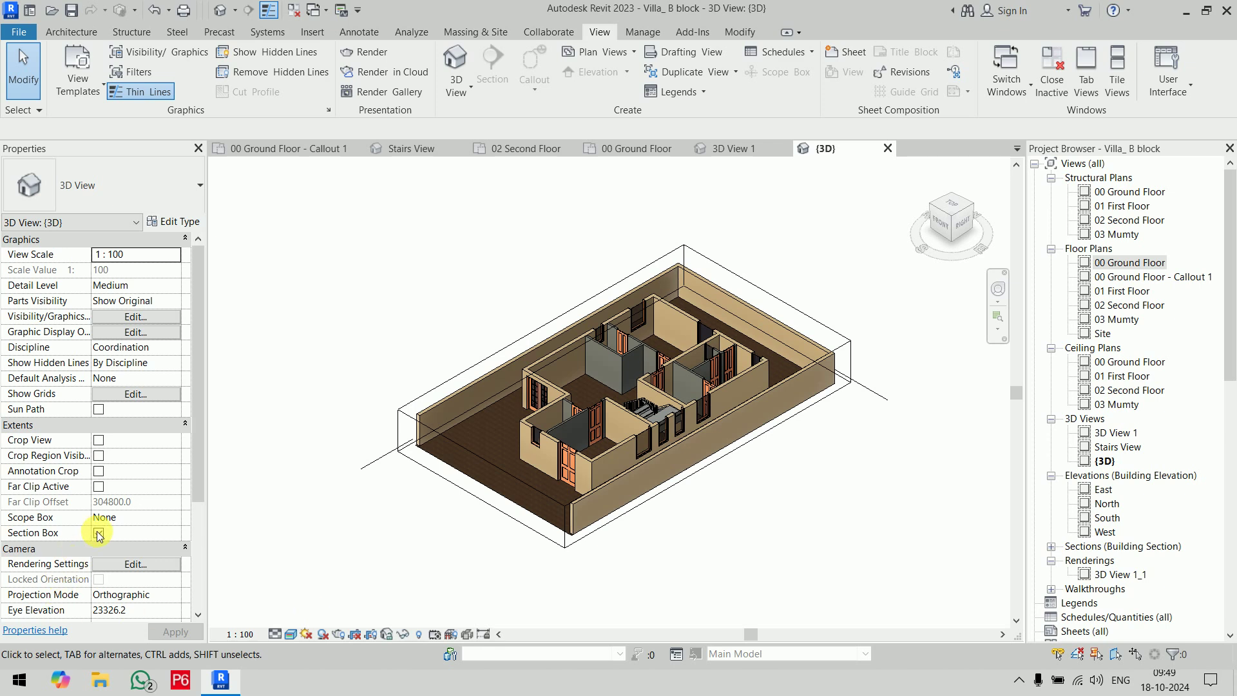
click(841, 332)
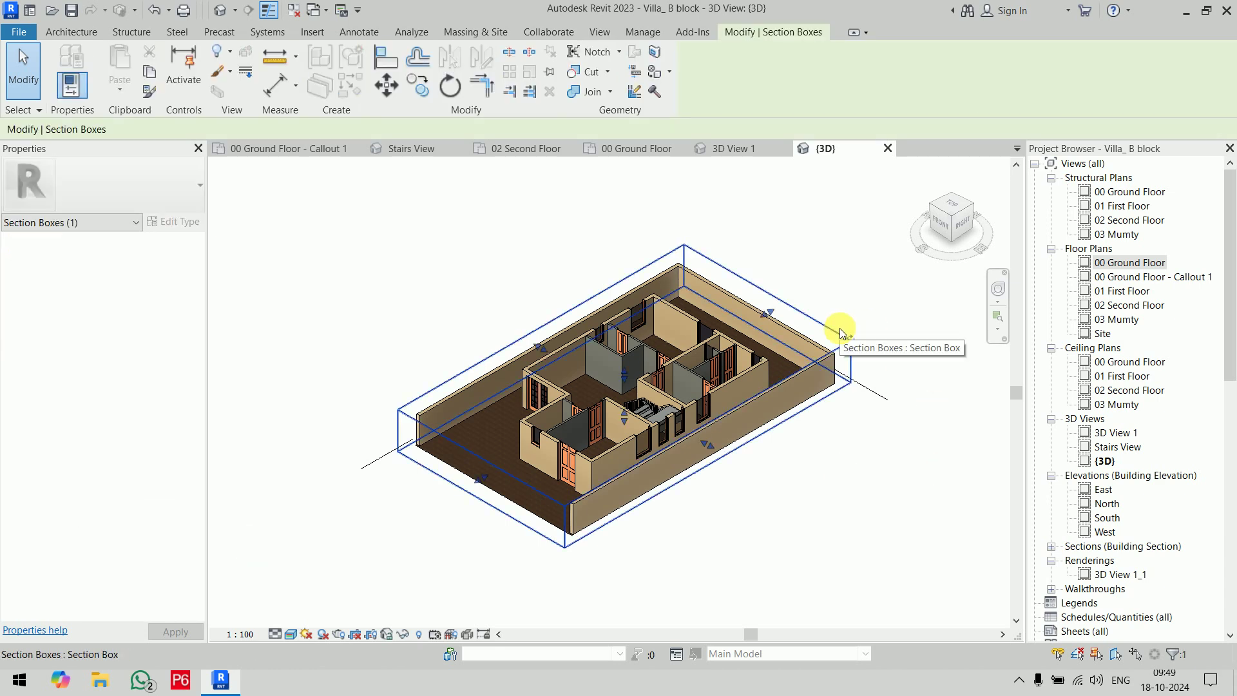
click(847, 556)
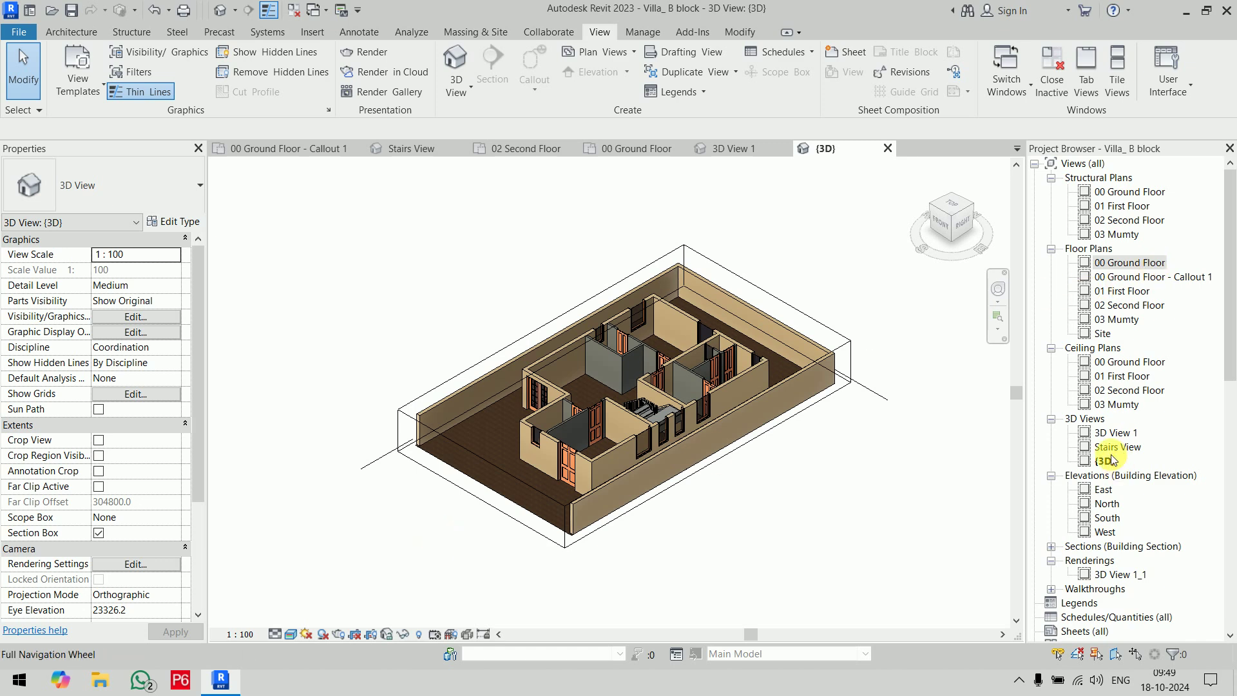
Step: Open the 00 Ground Floor plan and zoom until the entire floor layout fits
double_click(1132, 263)
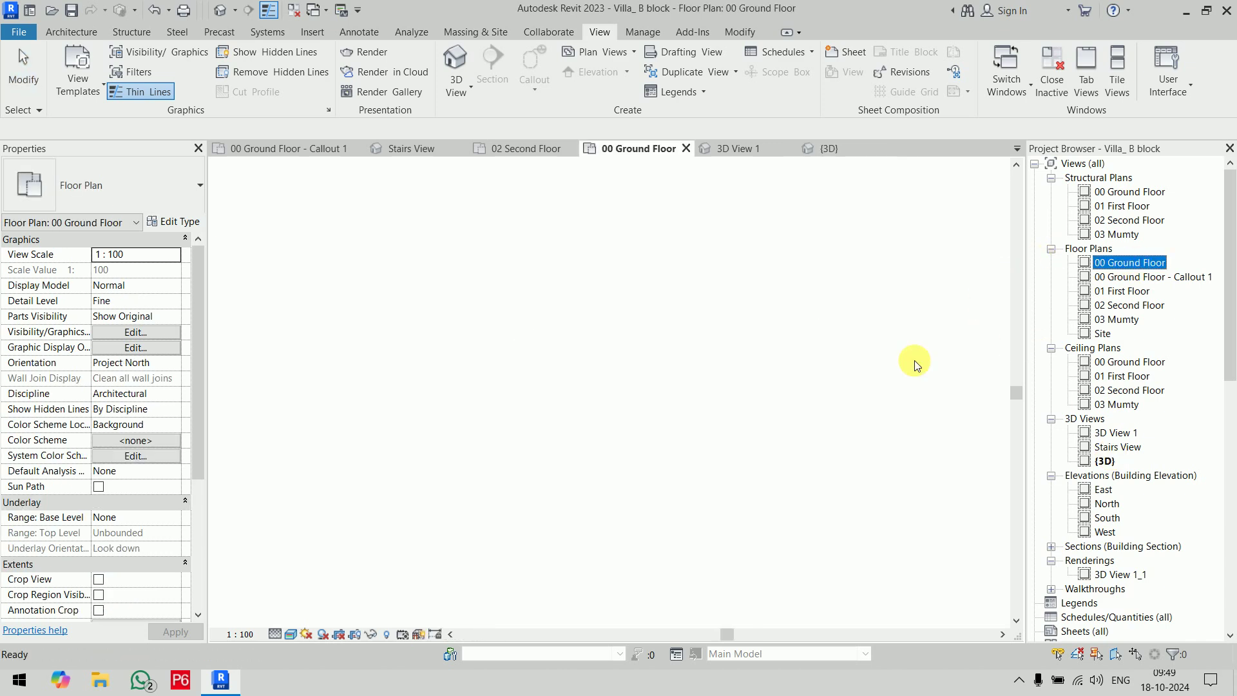
scroll(799, 372, up, 1)
scroll(753, 354, up, 2)
scroll(864, 370, up, 1)
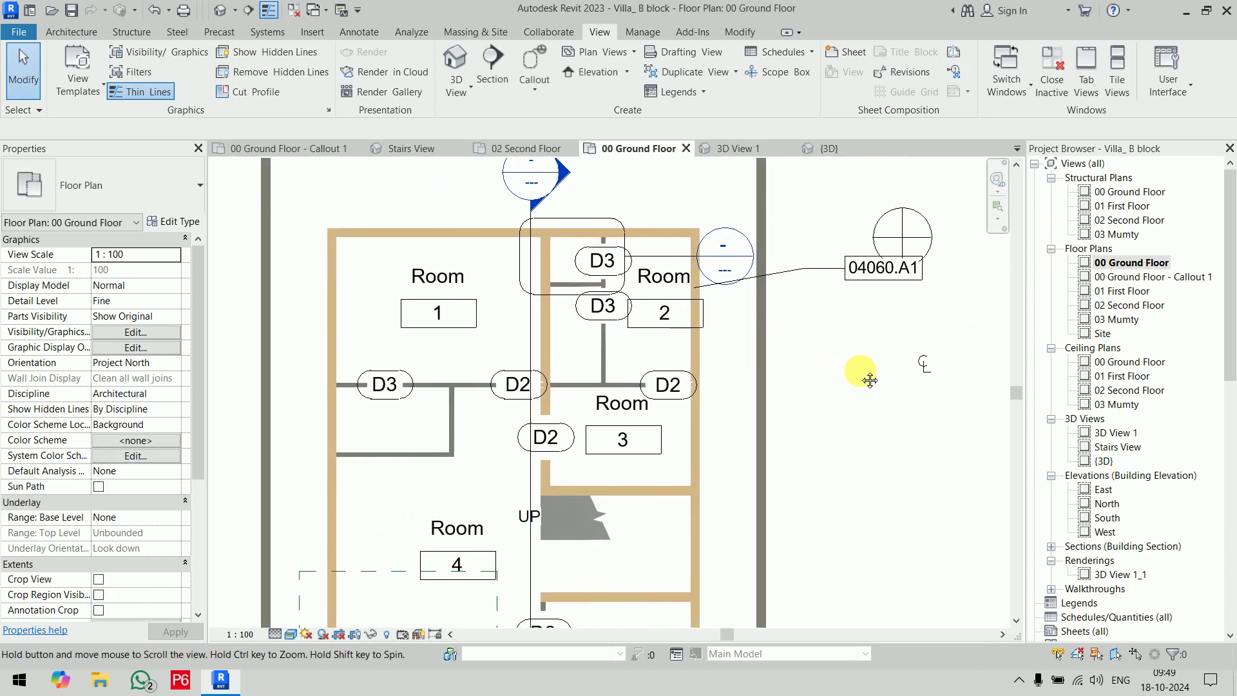
scroll(887, 389, up, 1)
scroll(886, 386, down, 1)
scroll(865, 308, down, 1)
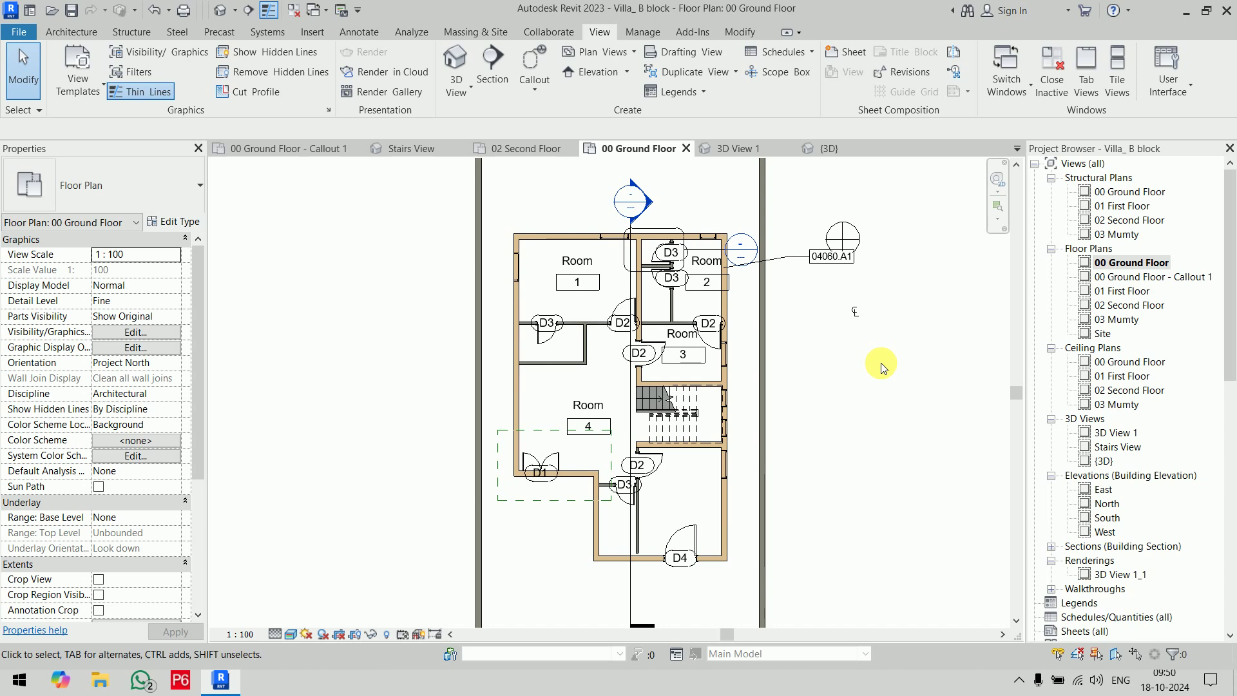
Step: Draw a scope box named s1, height 4500, around the upper-left rooms
click(775, 73)
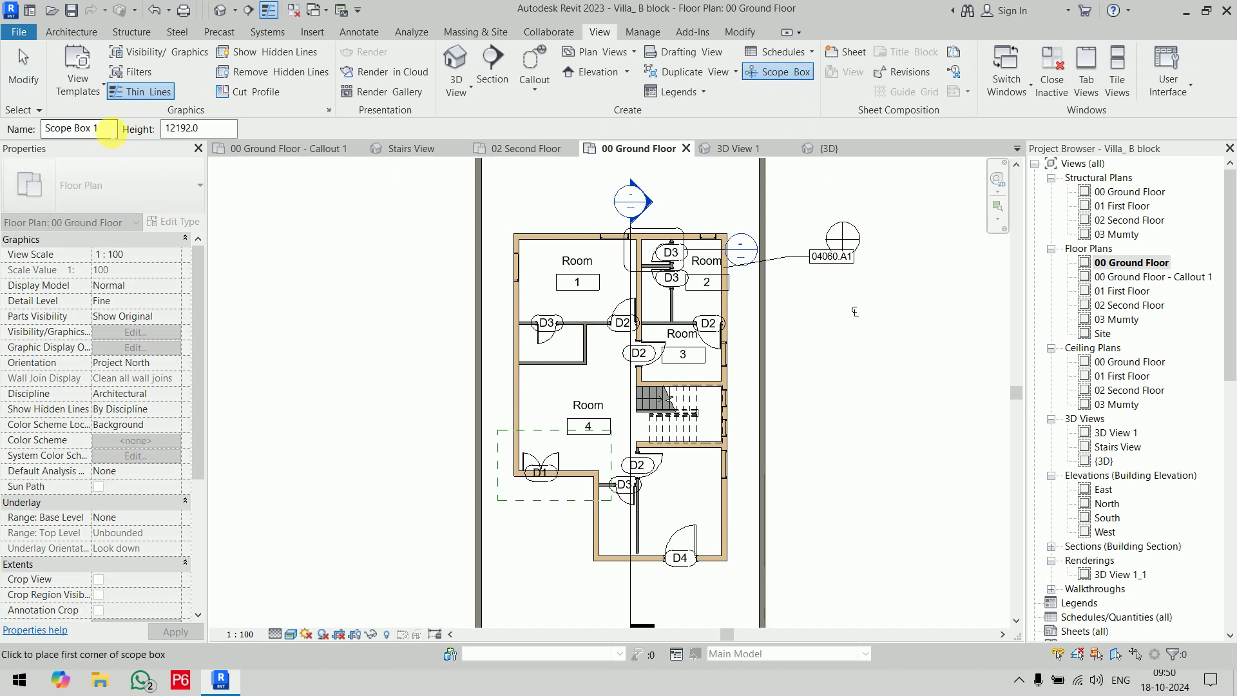
drag(98, 128, 23, 131)
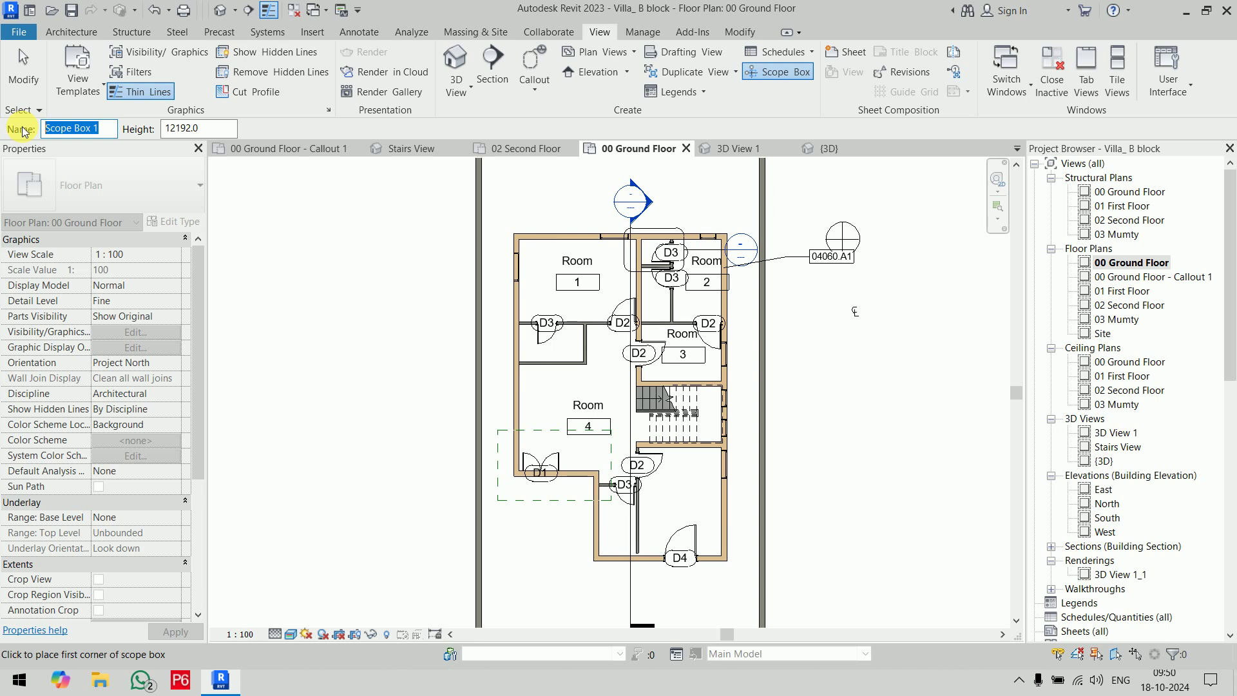
text(s1)
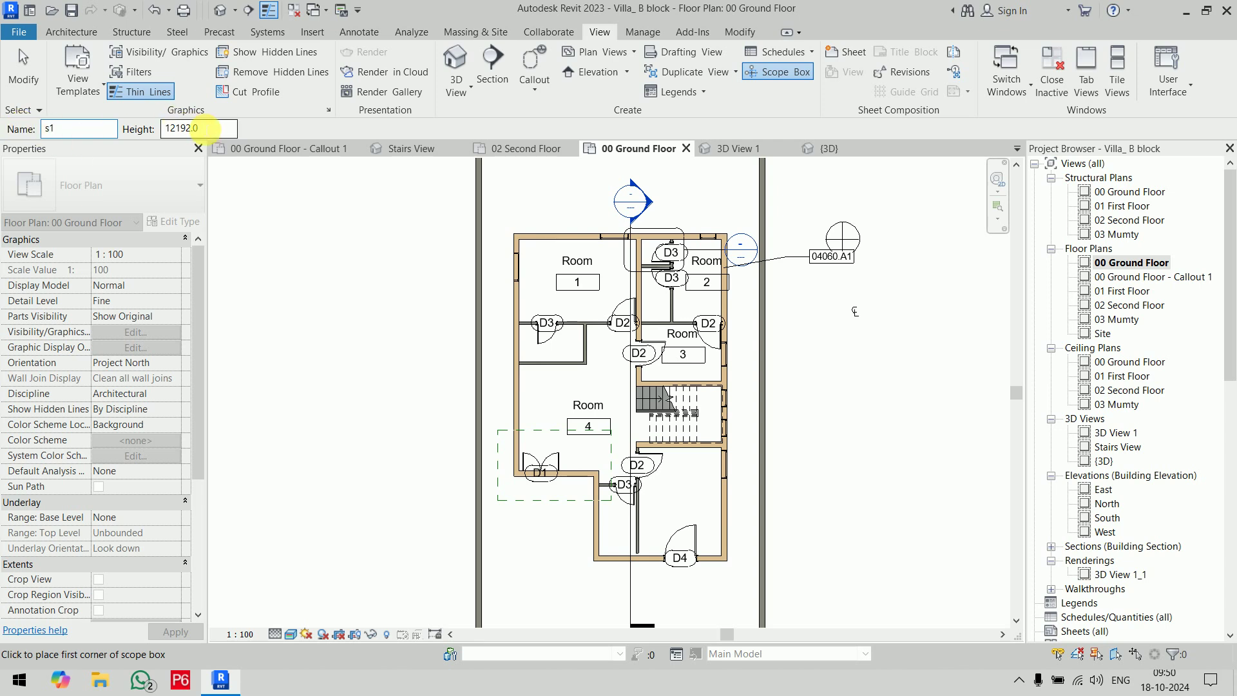
drag(206, 128, 161, 132)
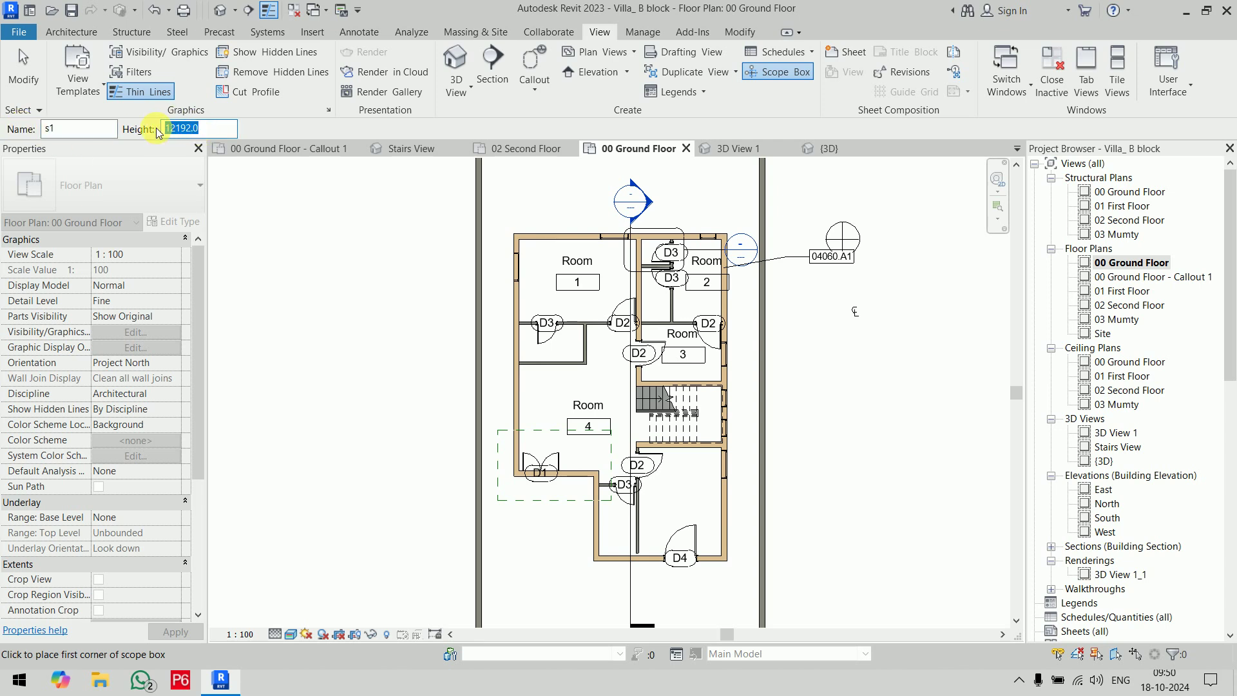
text(4500)
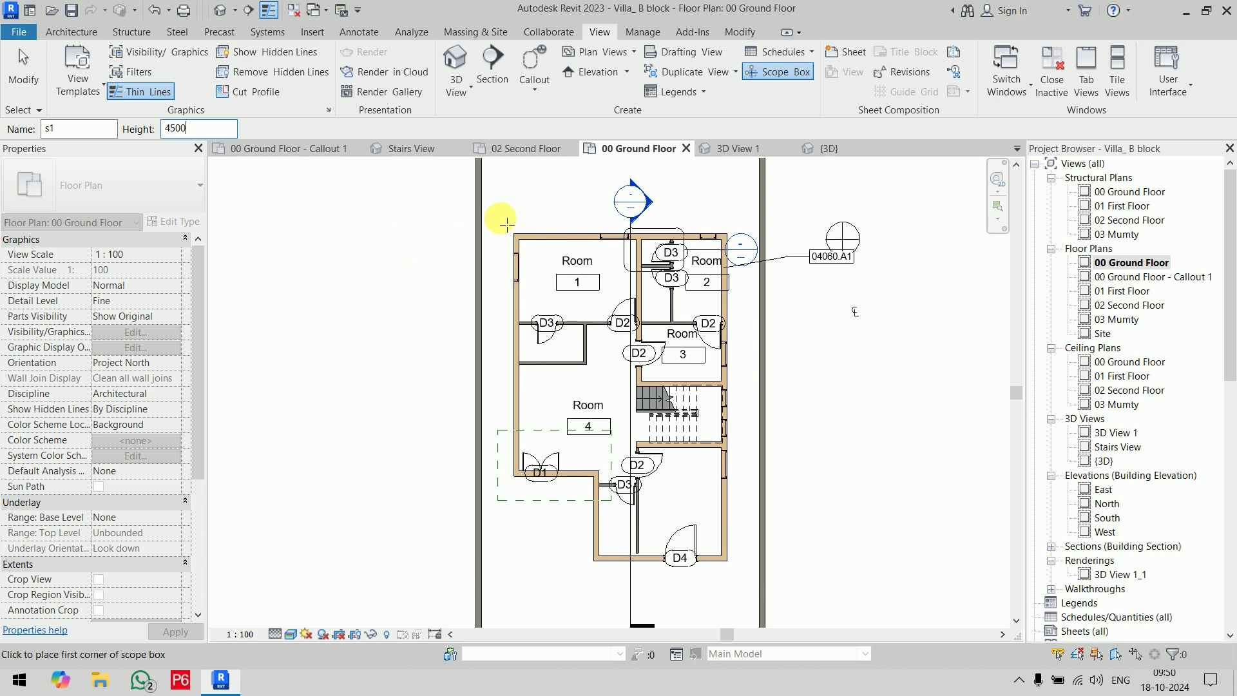
click(501, 220)
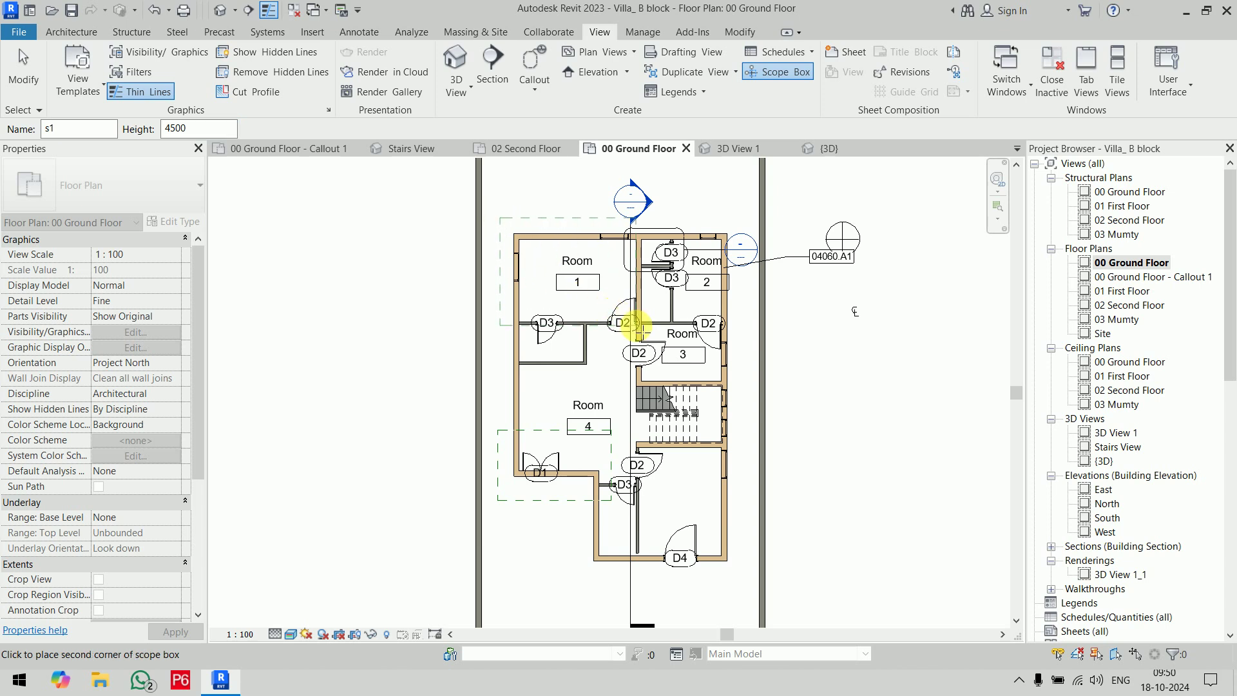
click(647, 330)
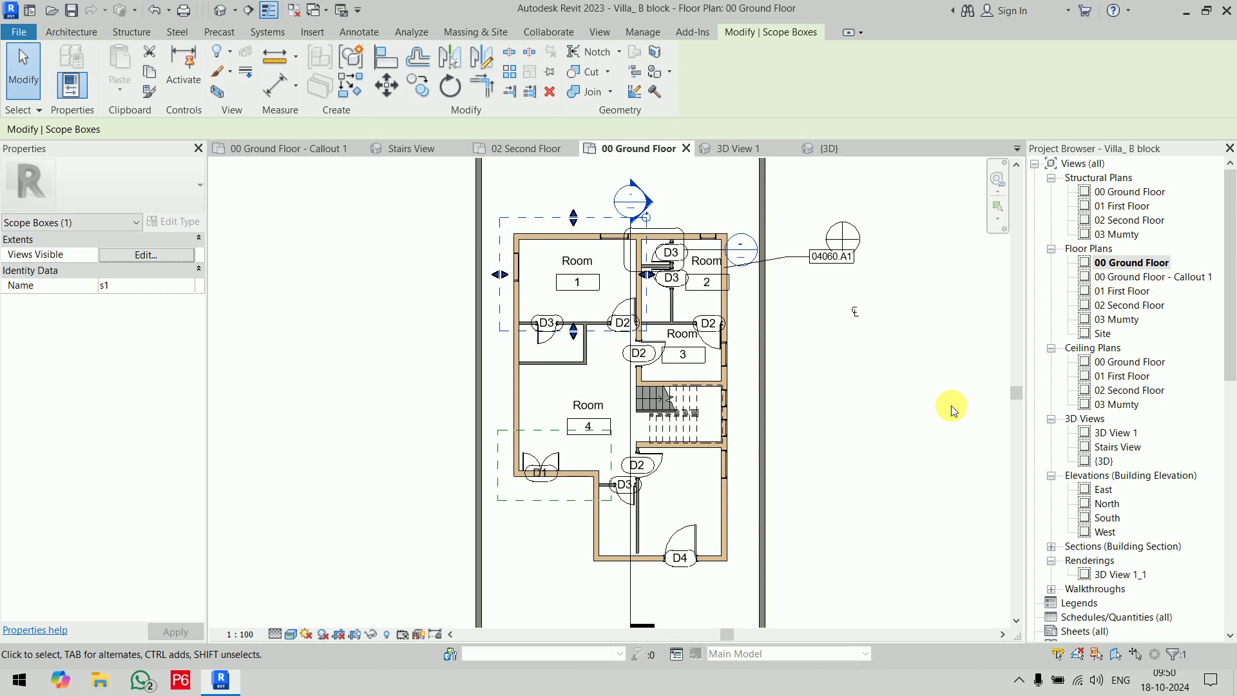
Step: Review the scope box's Views Visible list, including 03 Mumty, and cancel without changes
click(175, 256)
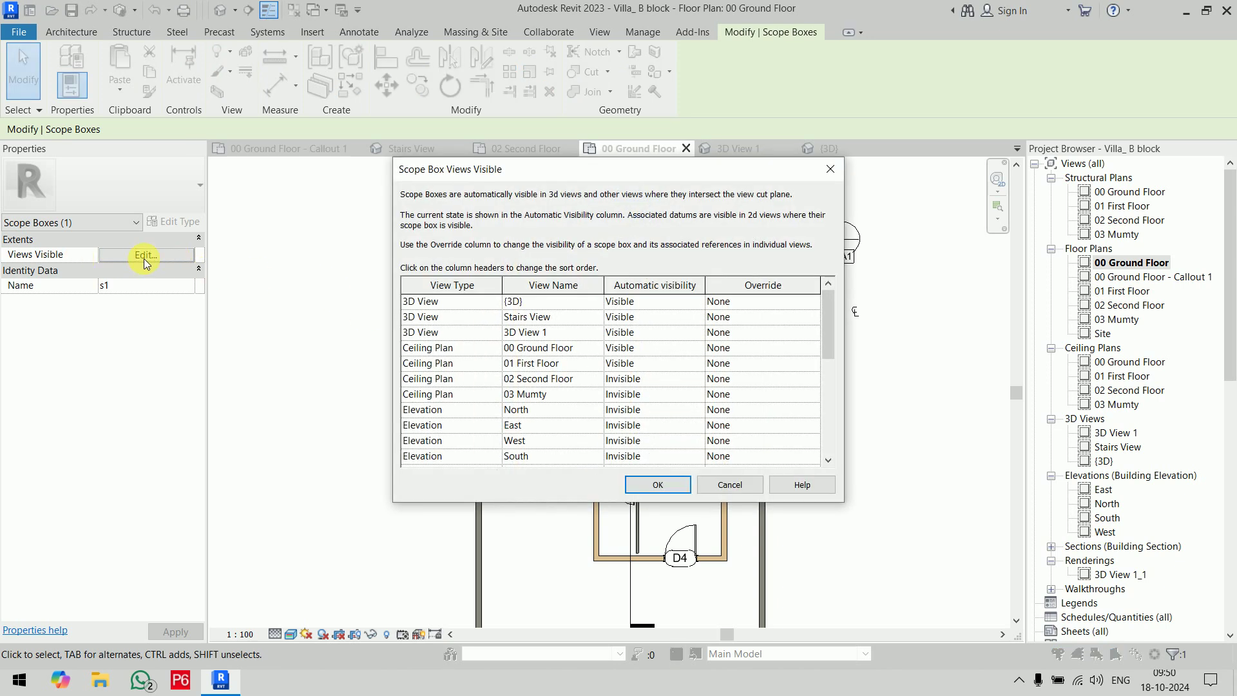
drag(503, 170, 210, 52)
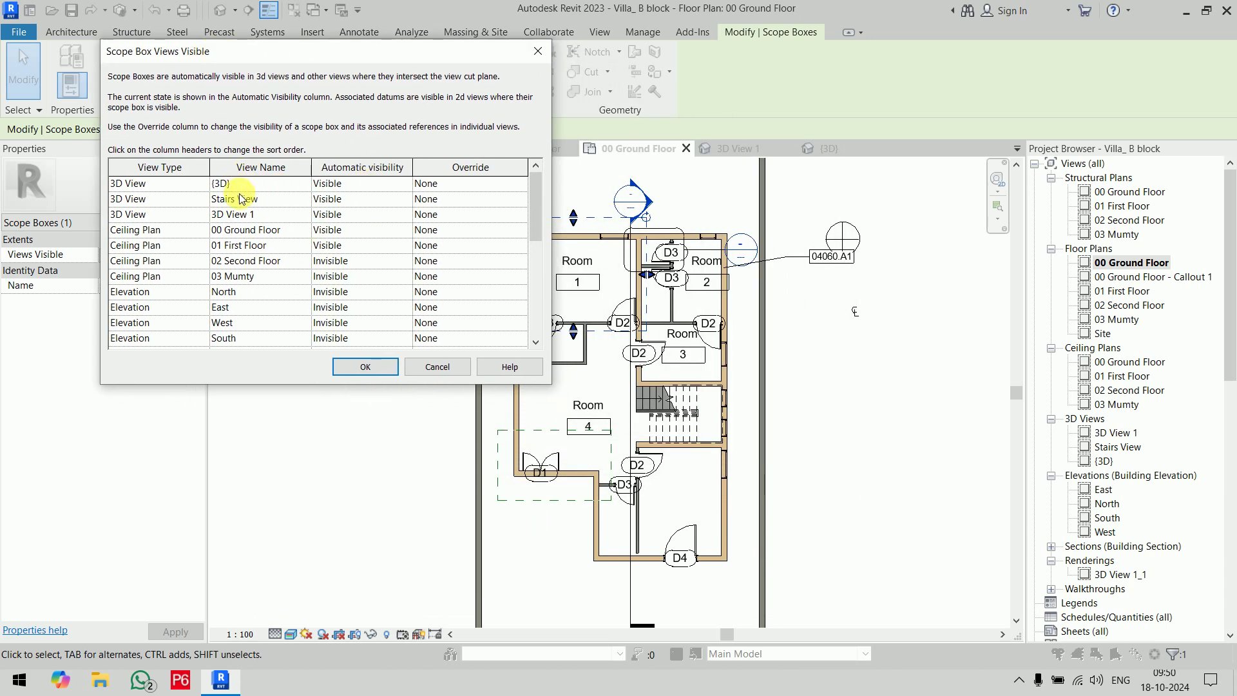
scroll(258, 243, down, 4)
scroll(362, 290, down, 1)
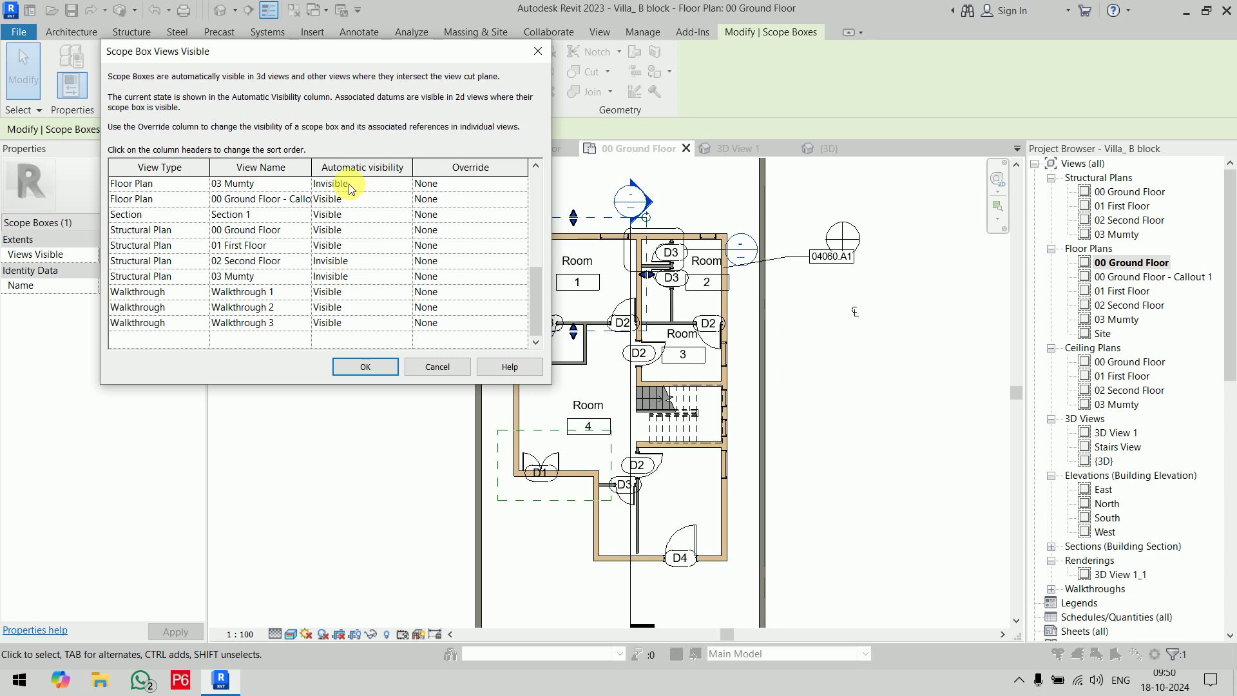
click(523, 183)
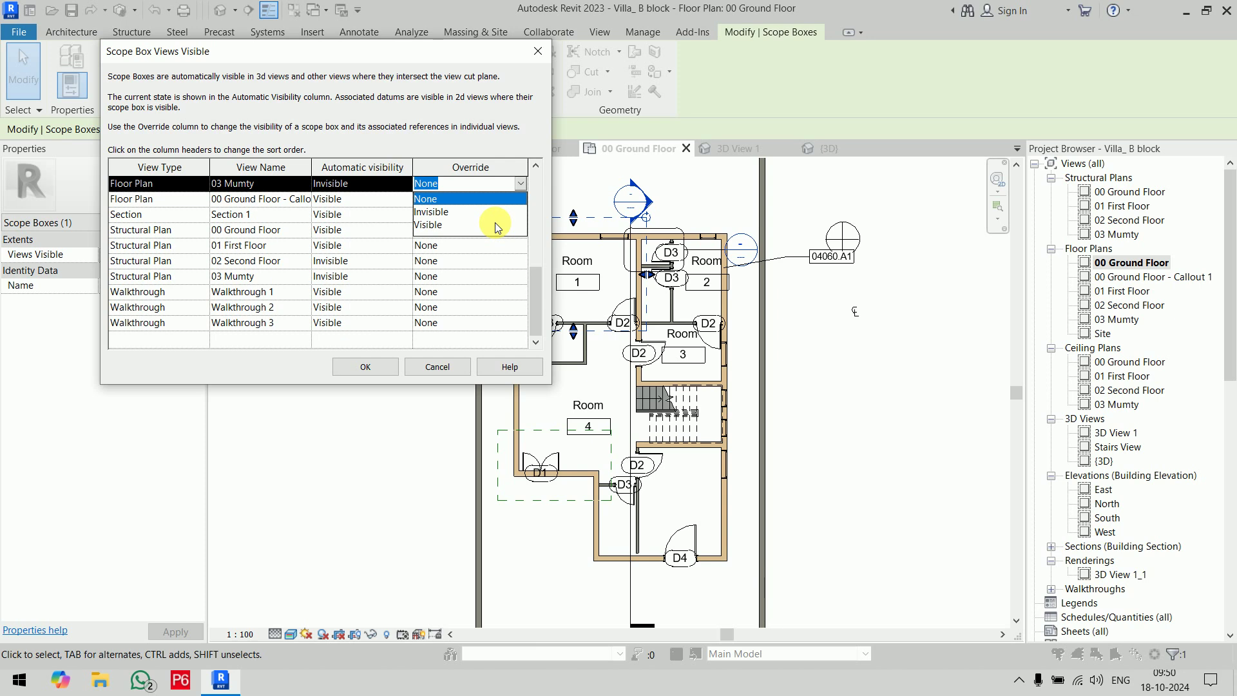
click(495, 222)
click(436, 368)
click(440, 374)
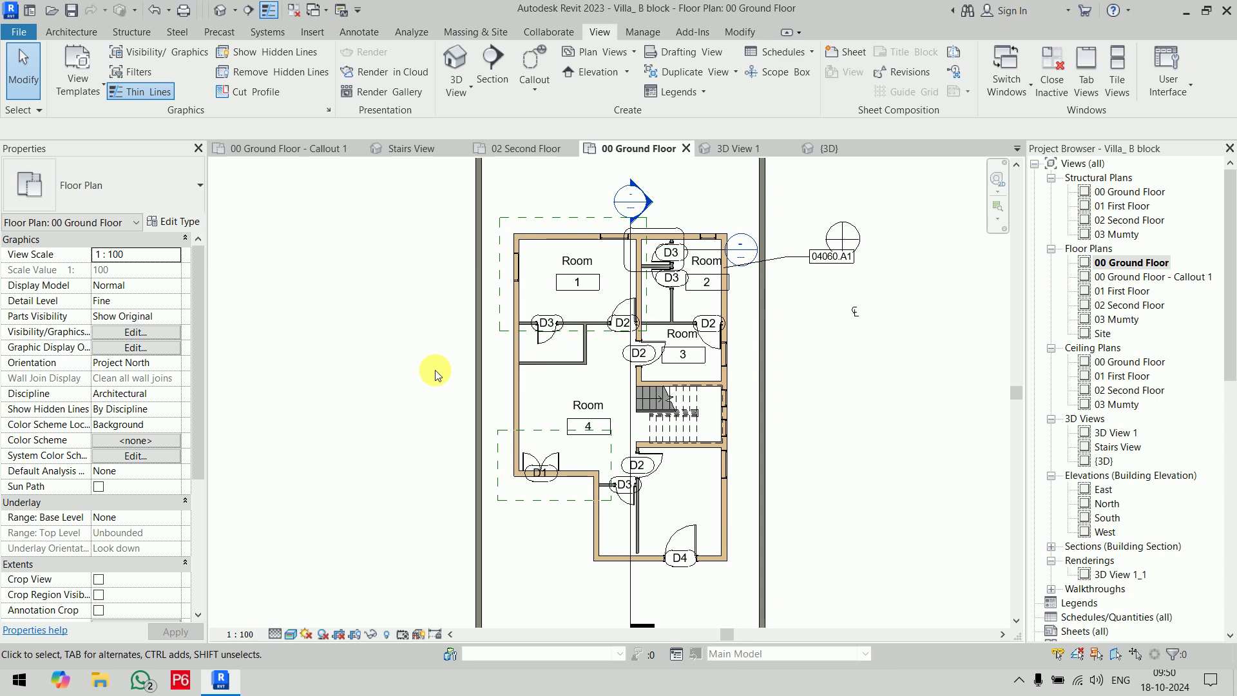
Step: In the {3D} view, turn off the section box and crop the view with scope box s1
click(829, 148)
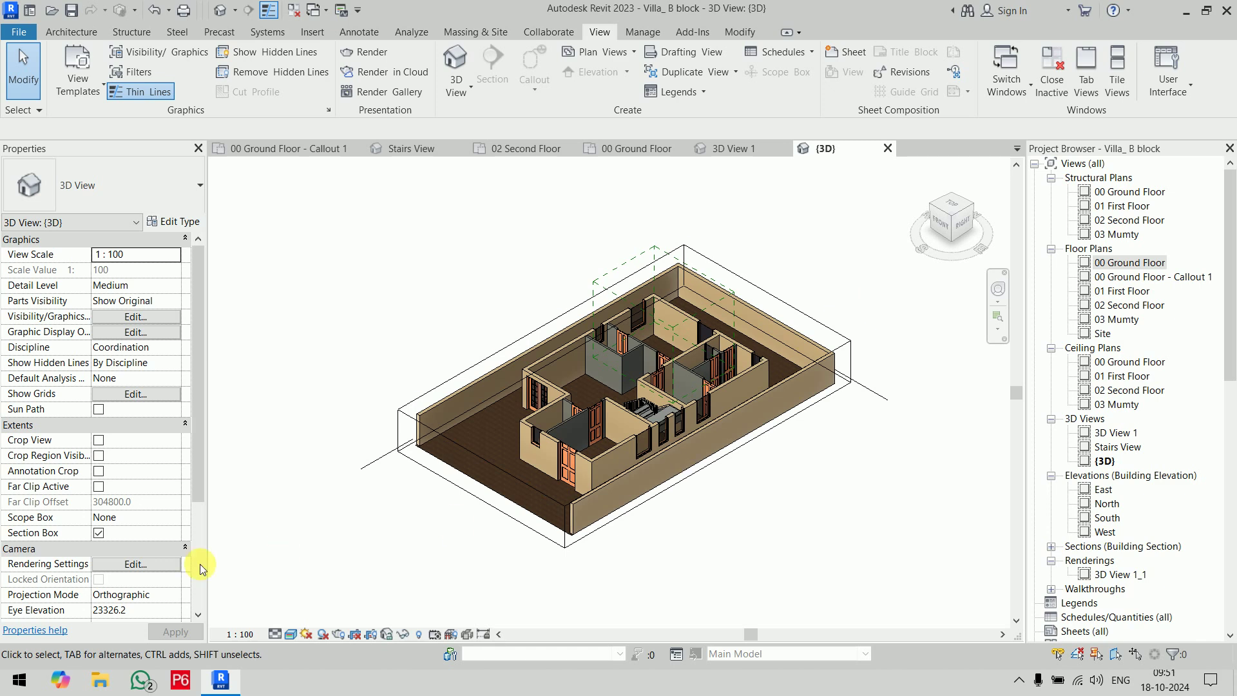
click(99, 534)
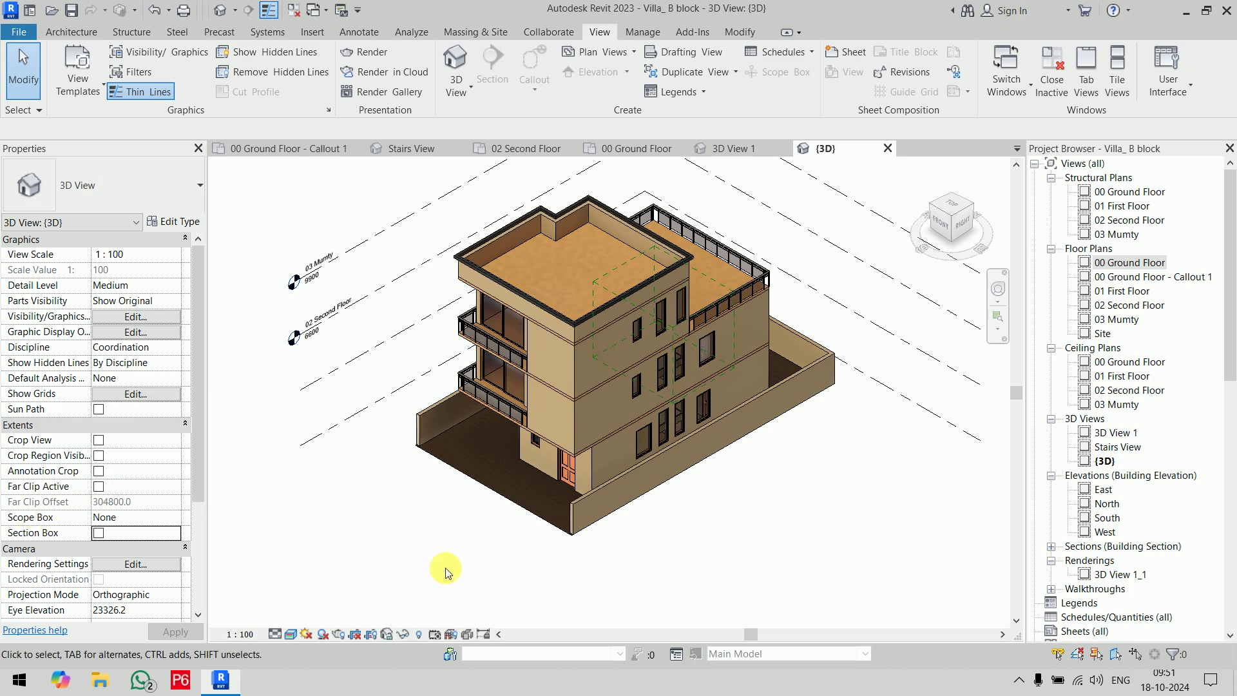
click(173, 518)
click(119, 546)
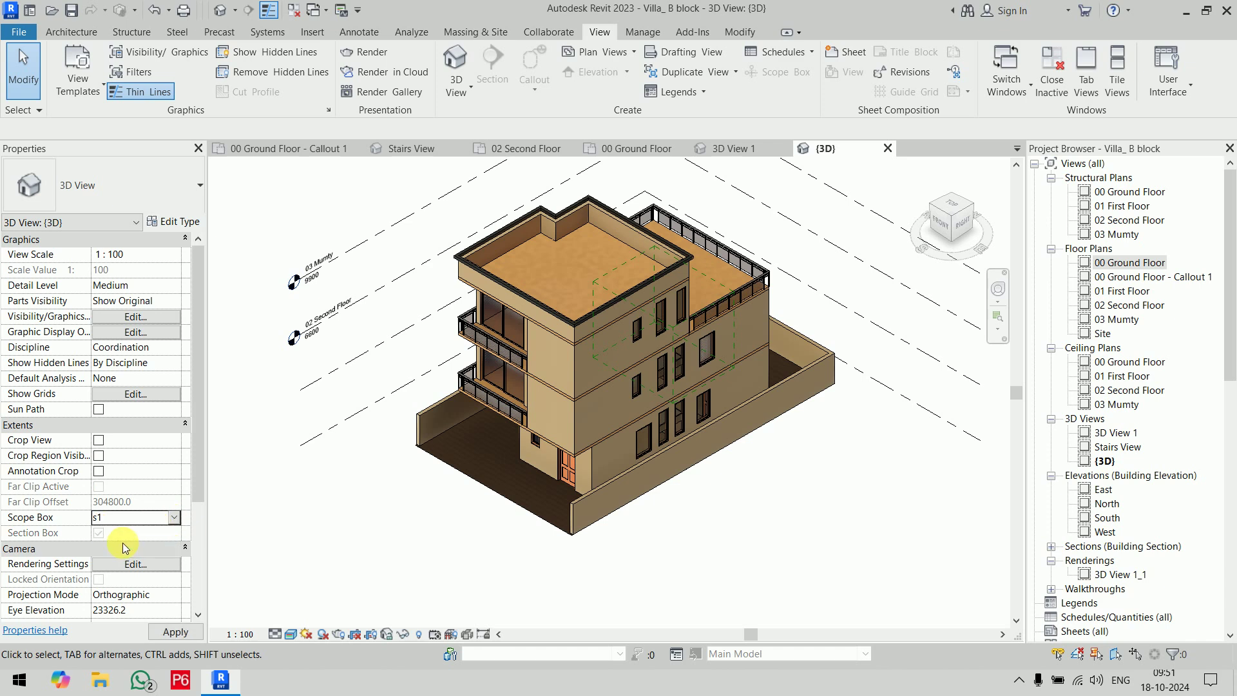
click(172, 633)
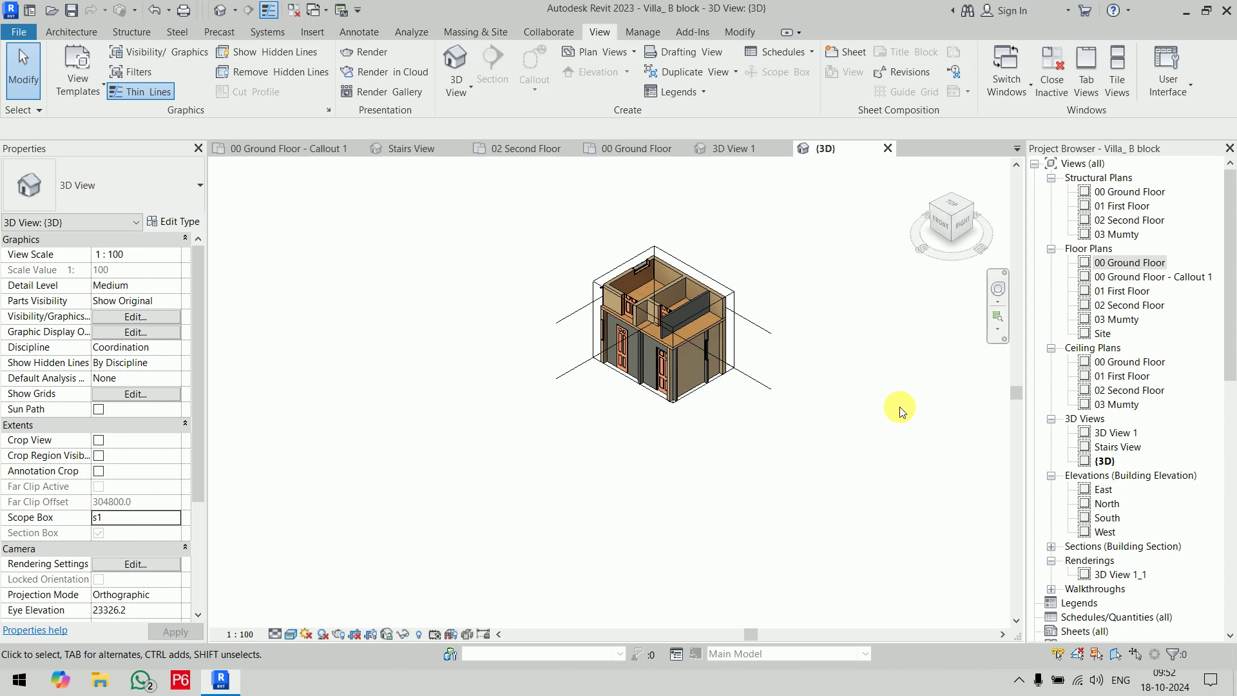
scroll(809, 318, up, 1)
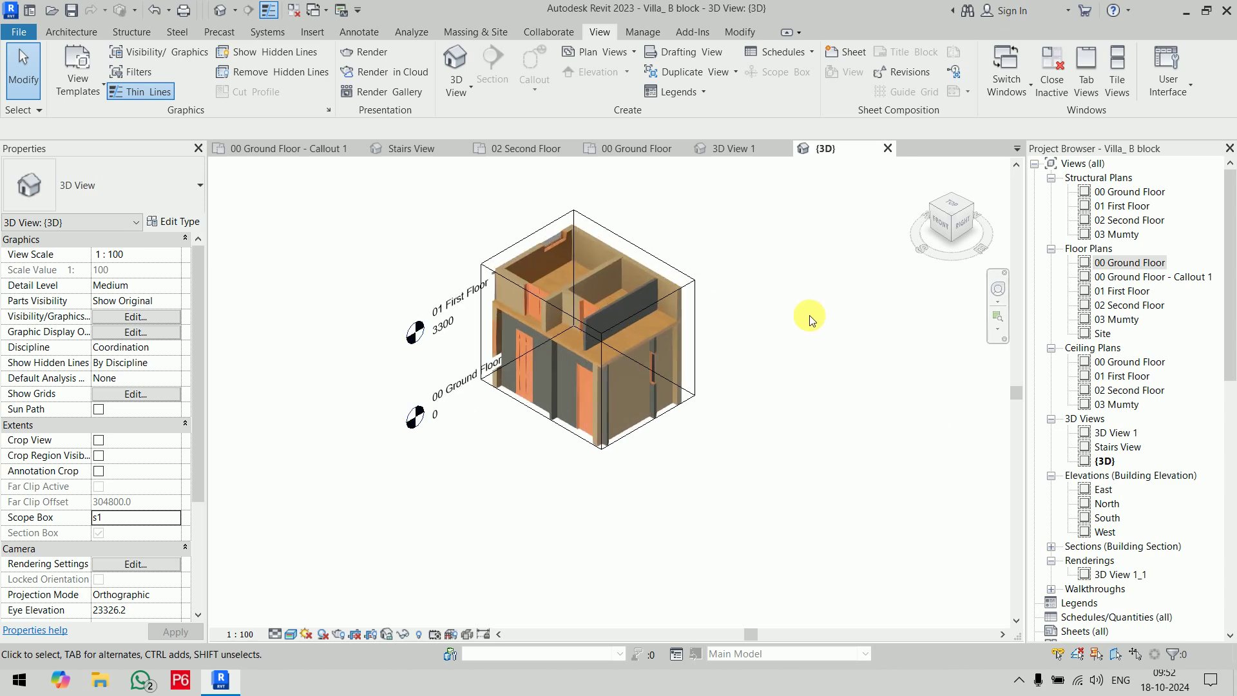
scroll(833, 353, up, 1)
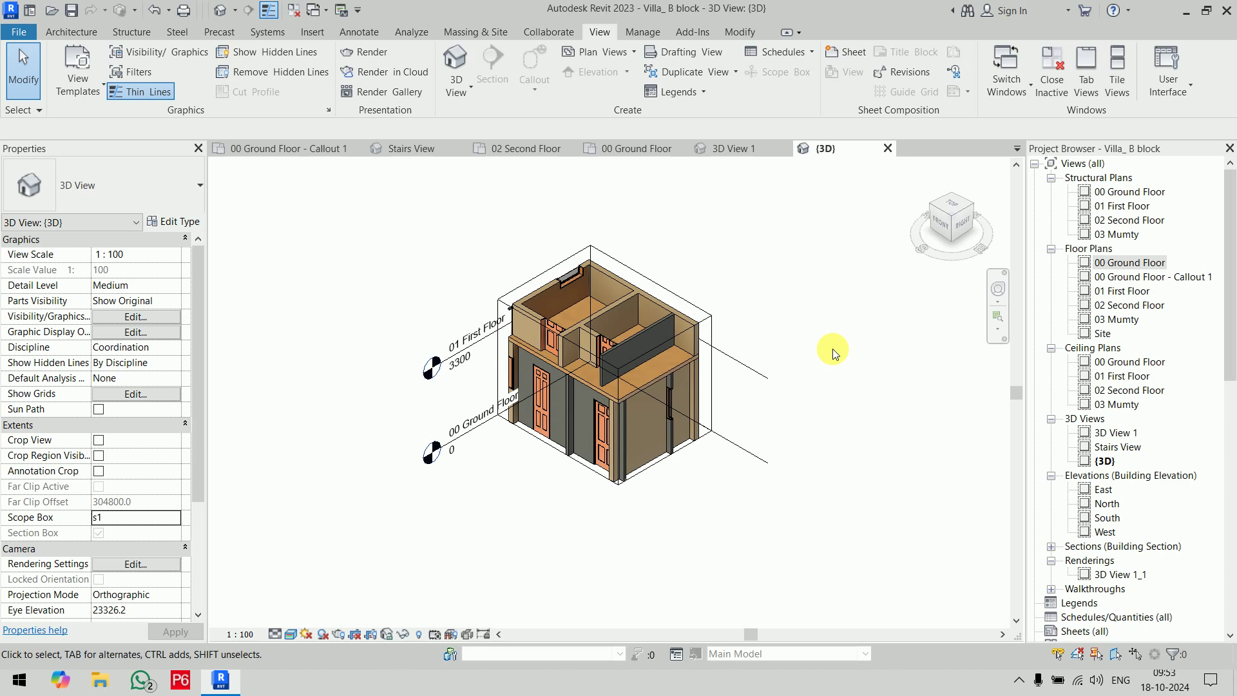
Step: Set the 3D view's Scope Box back to None and clear the Section Box
click(176, 519)
click(153, 535)
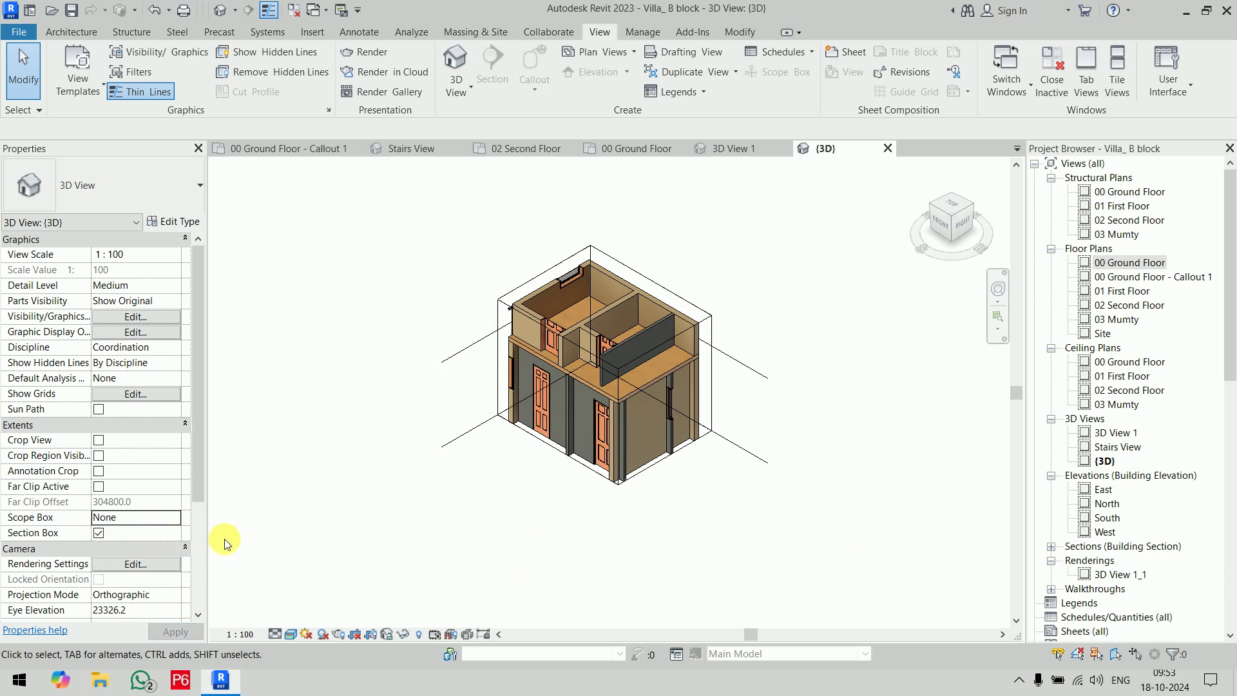
click(99, 533)
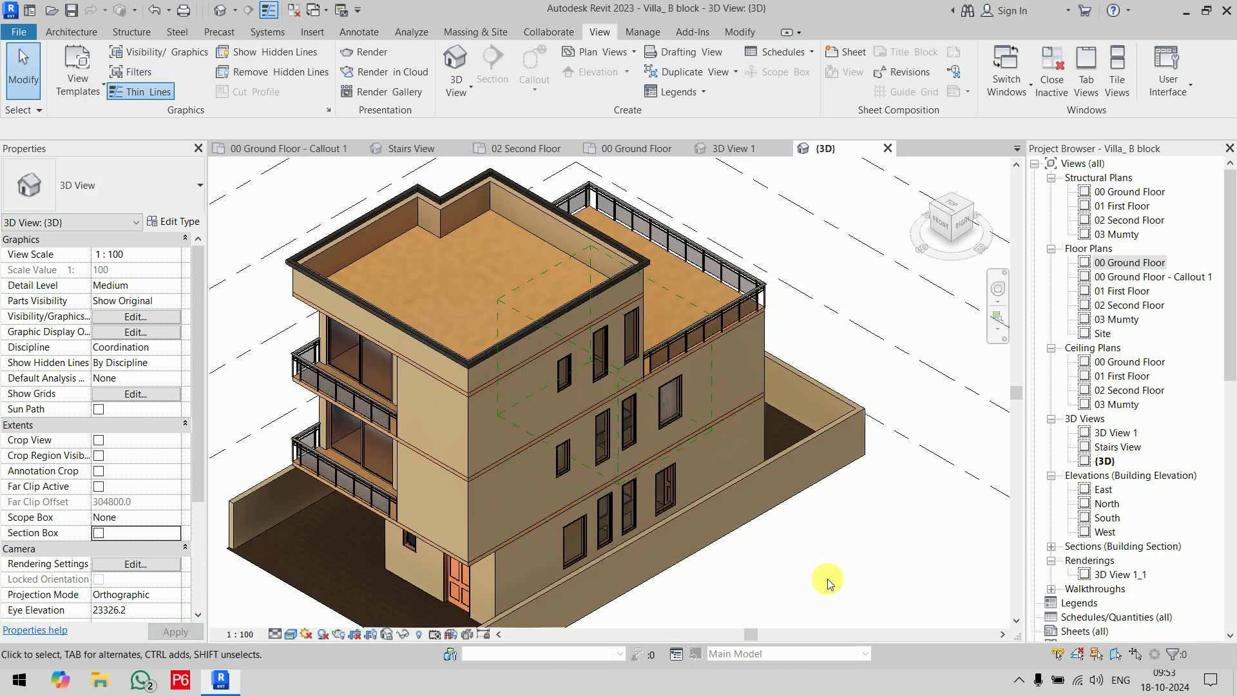
scroll(852, 488, down, 3)
scroll(838, 499, down, 2)
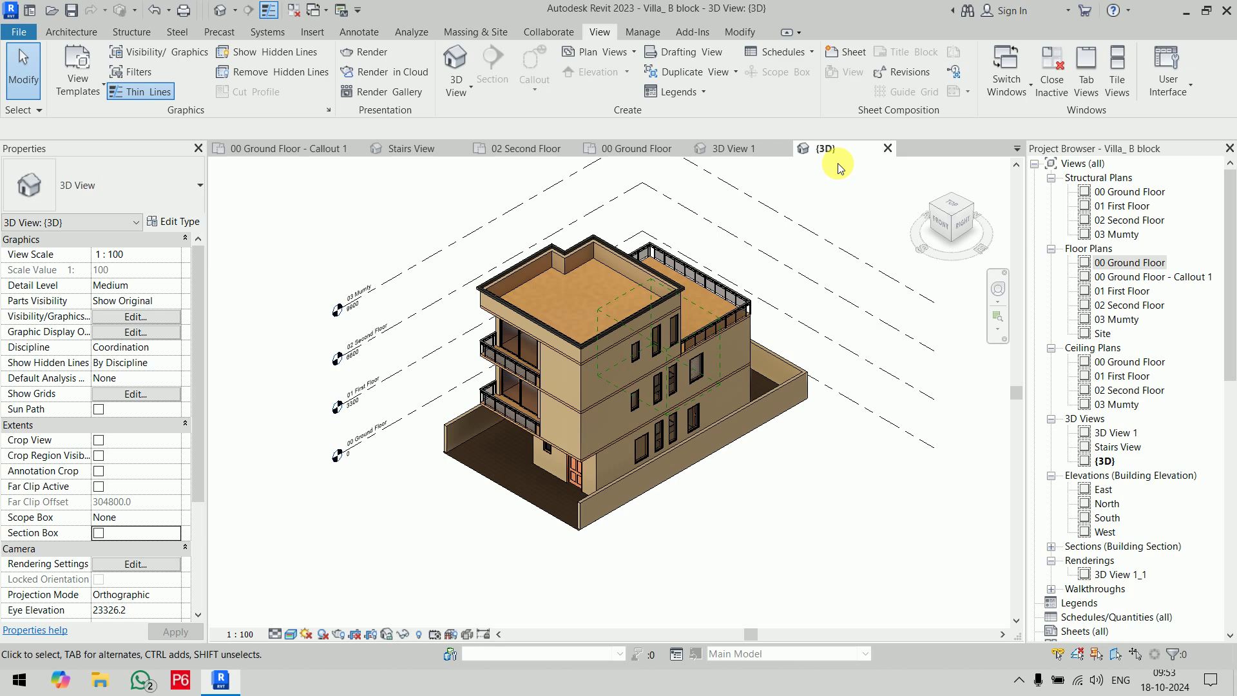
click(583, 293)
click(172, 221)
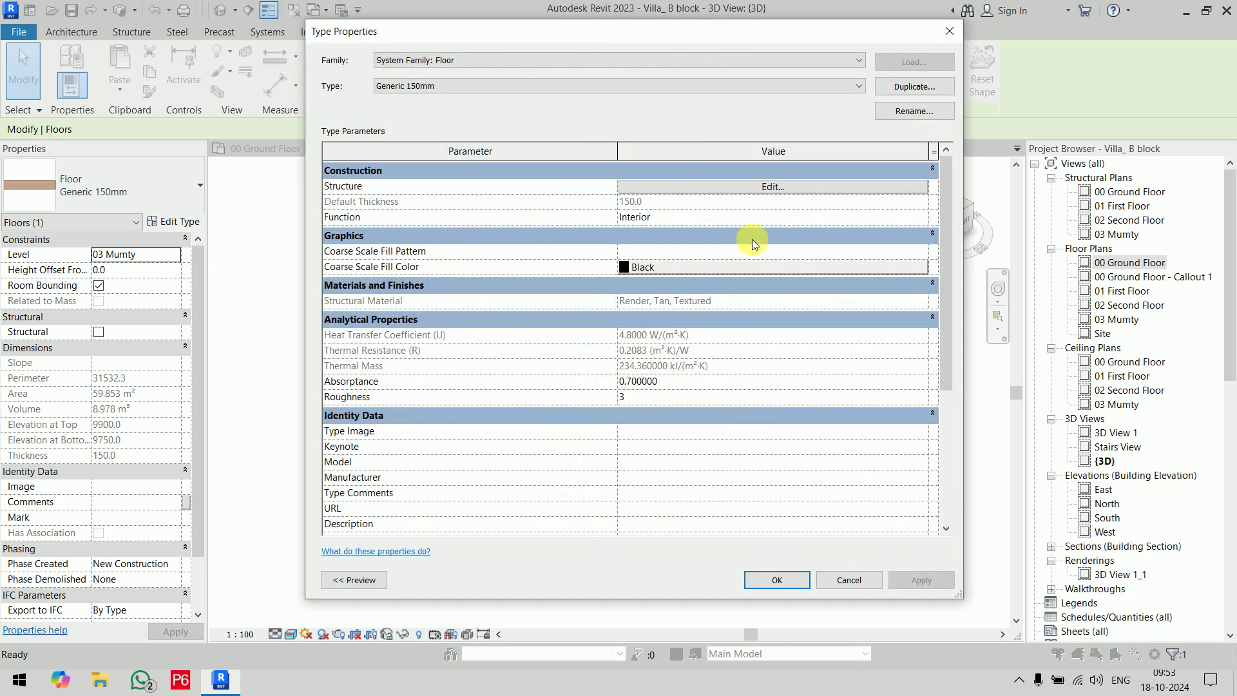
click(794, 191)
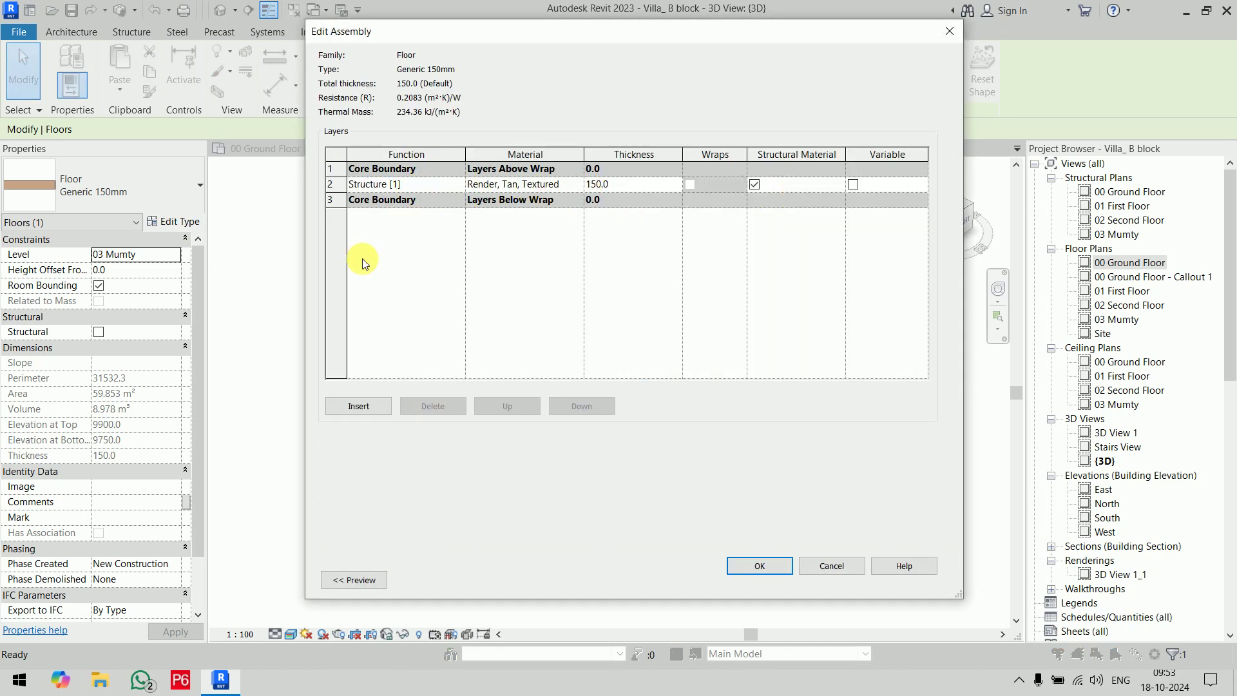
click(354, 409)
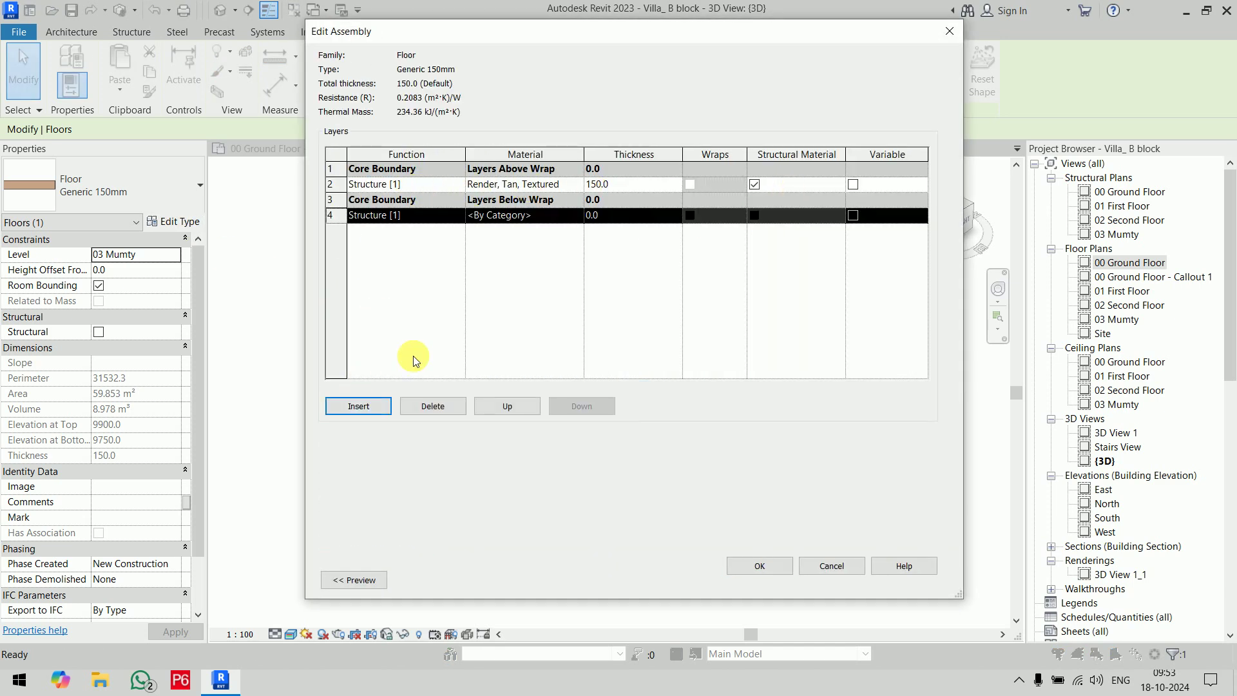
click(512, 407)
click(512, 407)
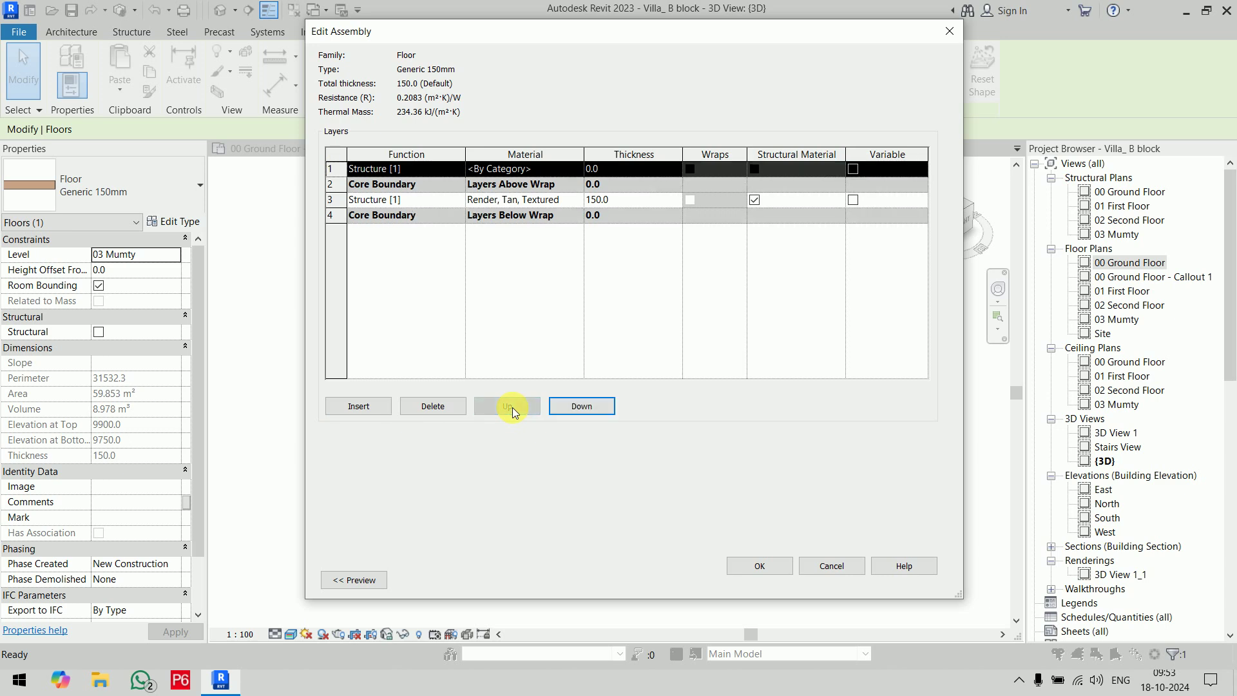
click(390, 169)
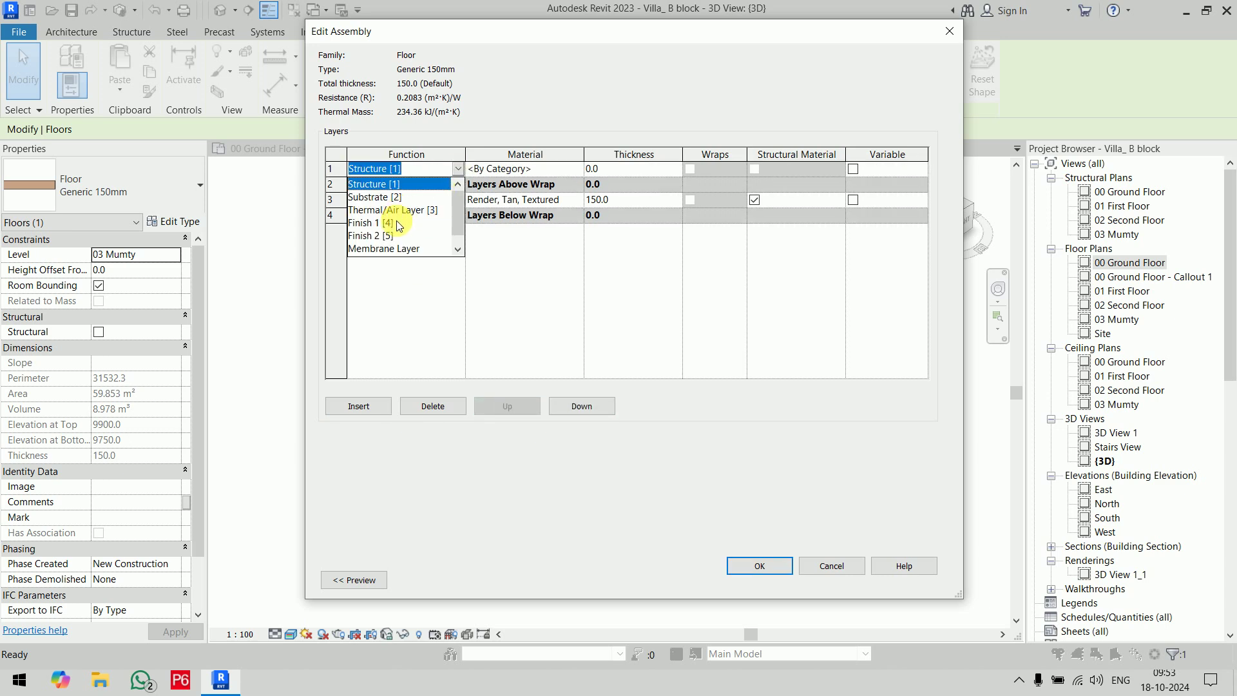
click(396, 223)
click(632, 169)
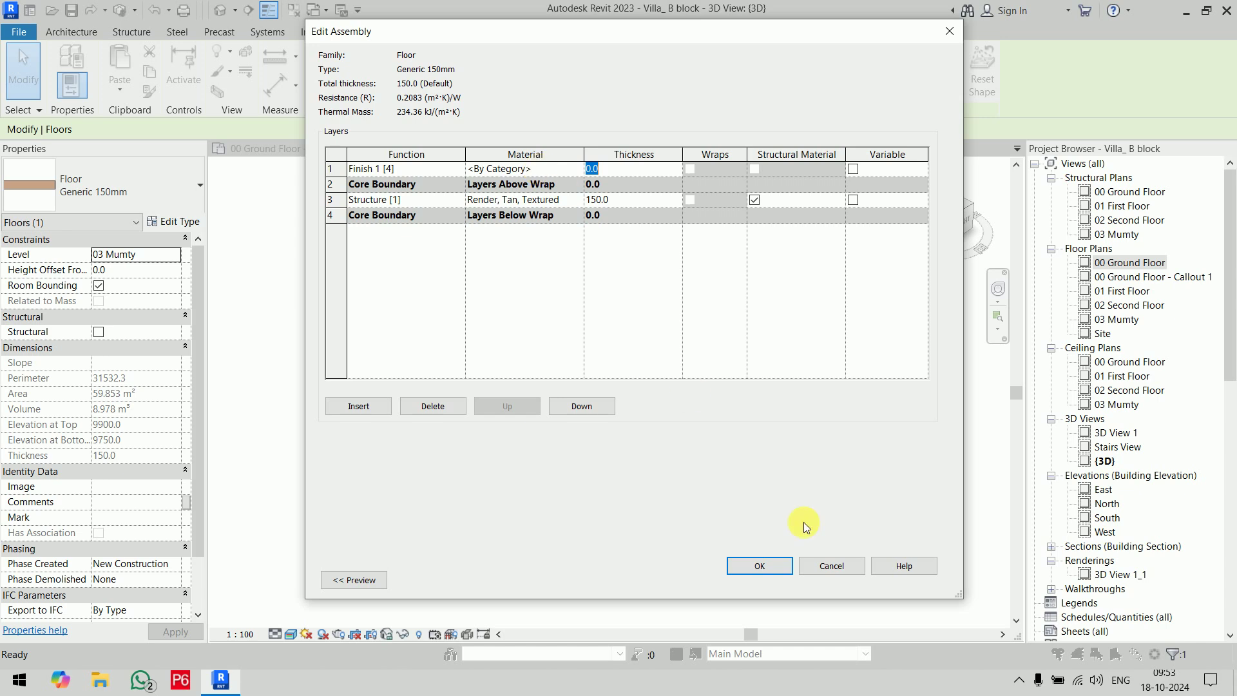
click(849, 567)
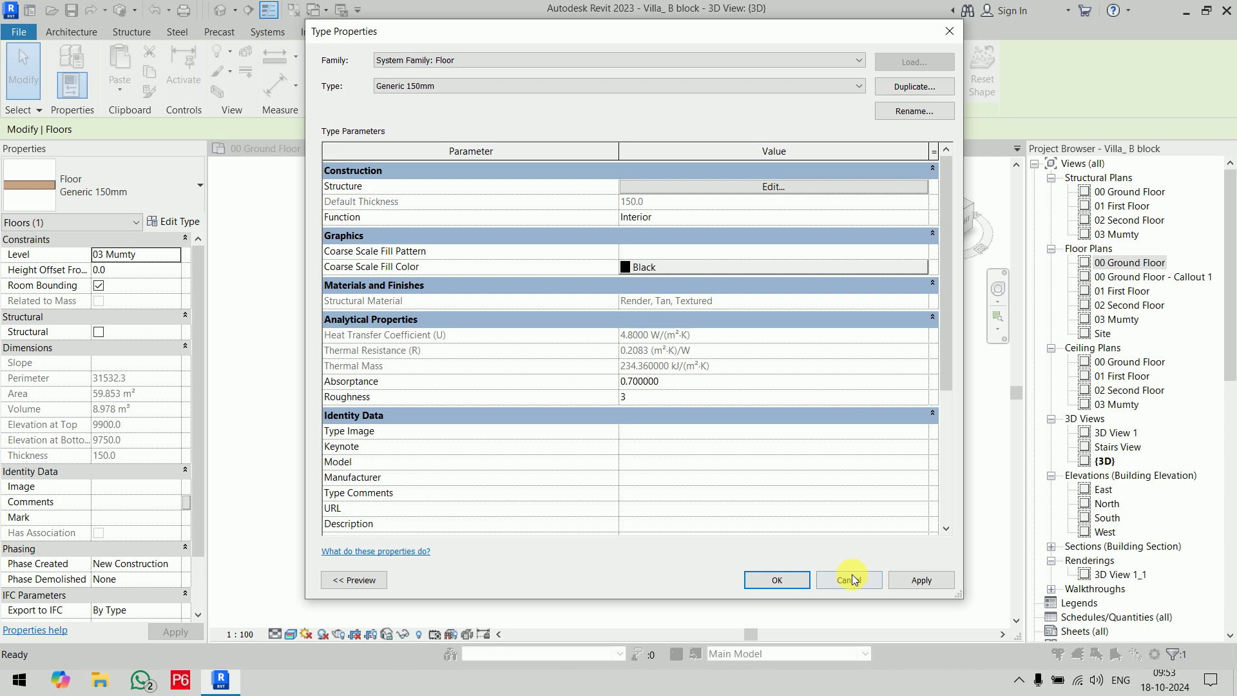
click(853, 580)
click(837, 514)
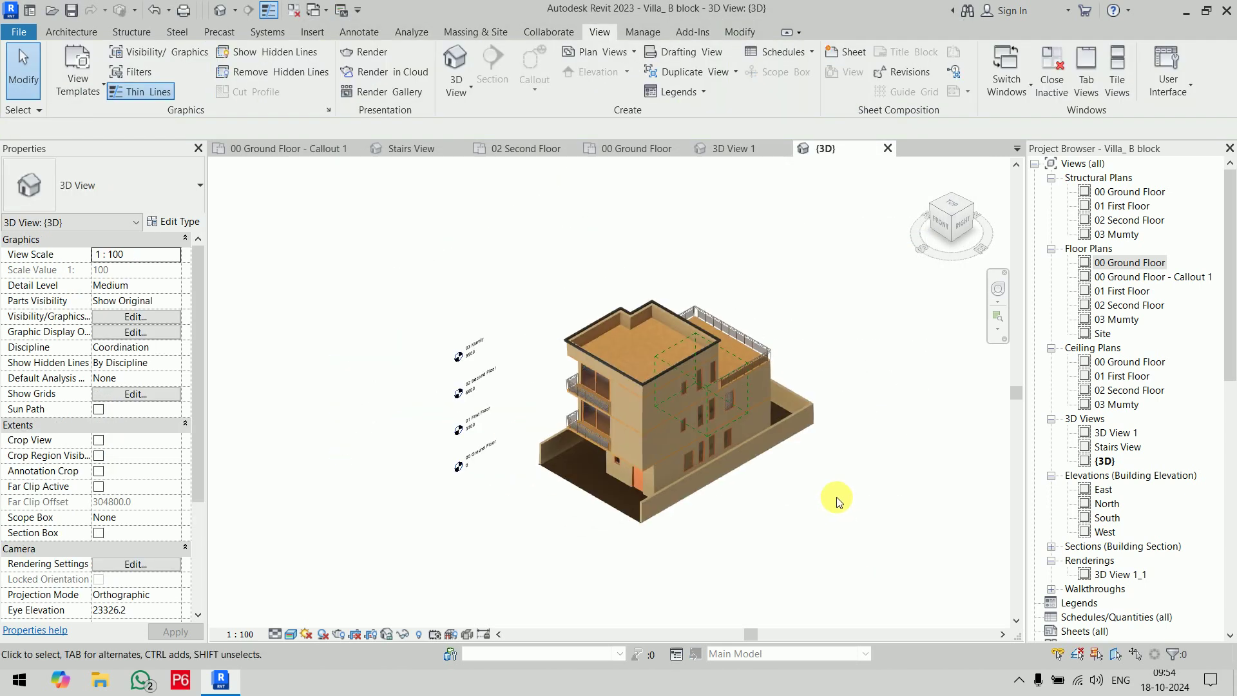
Step: In the 00 Ground Floor plan, start a wall using the CW 102-85-215p type
double_click(1129, 262)
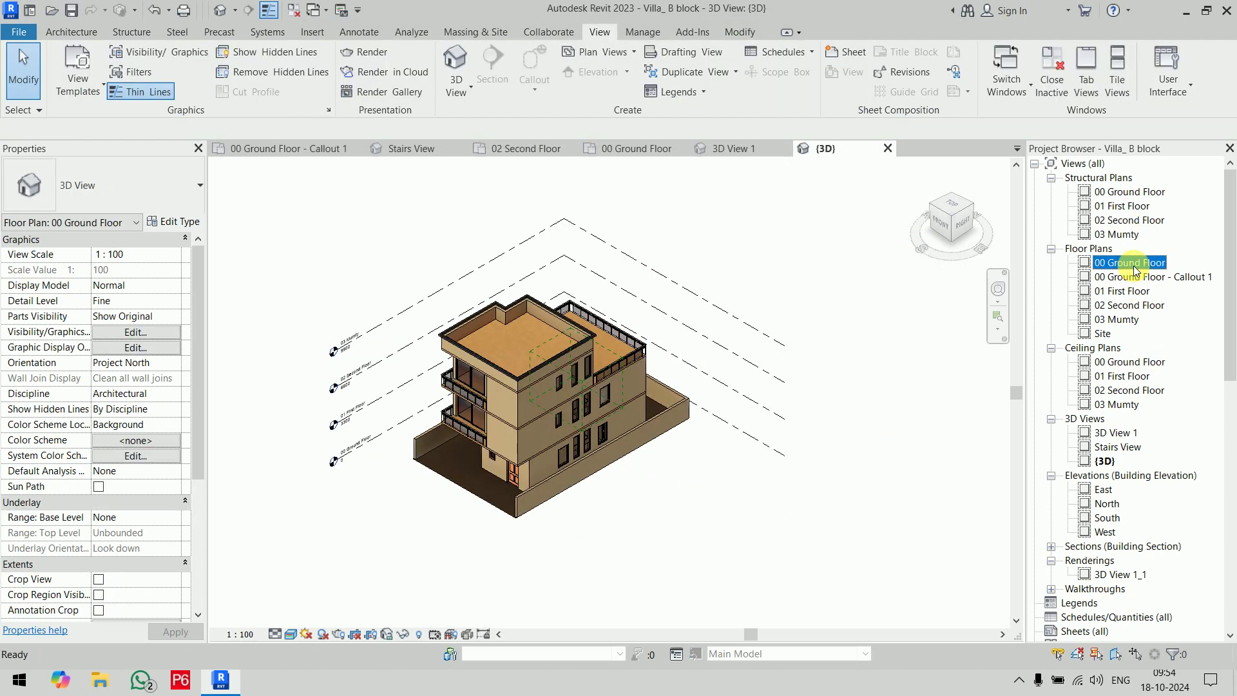
scroll(706, 370, down, 3)
middle_drag(750, 386, 601, 366)
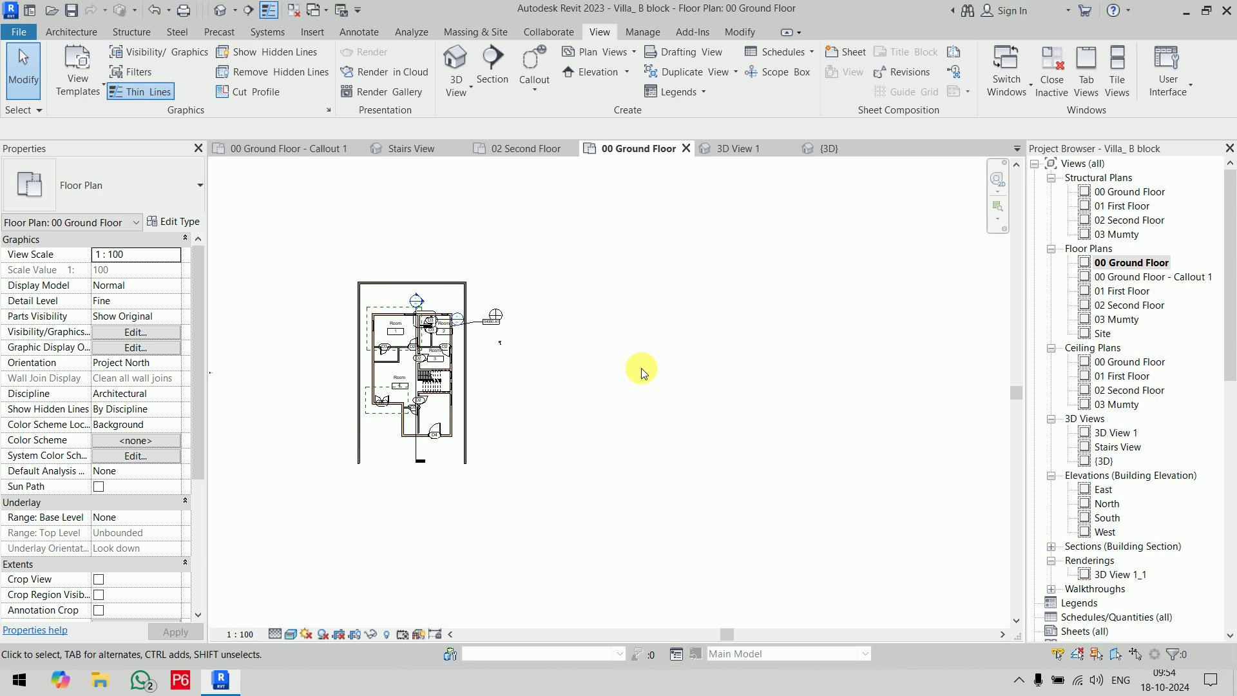
click(71, 31)
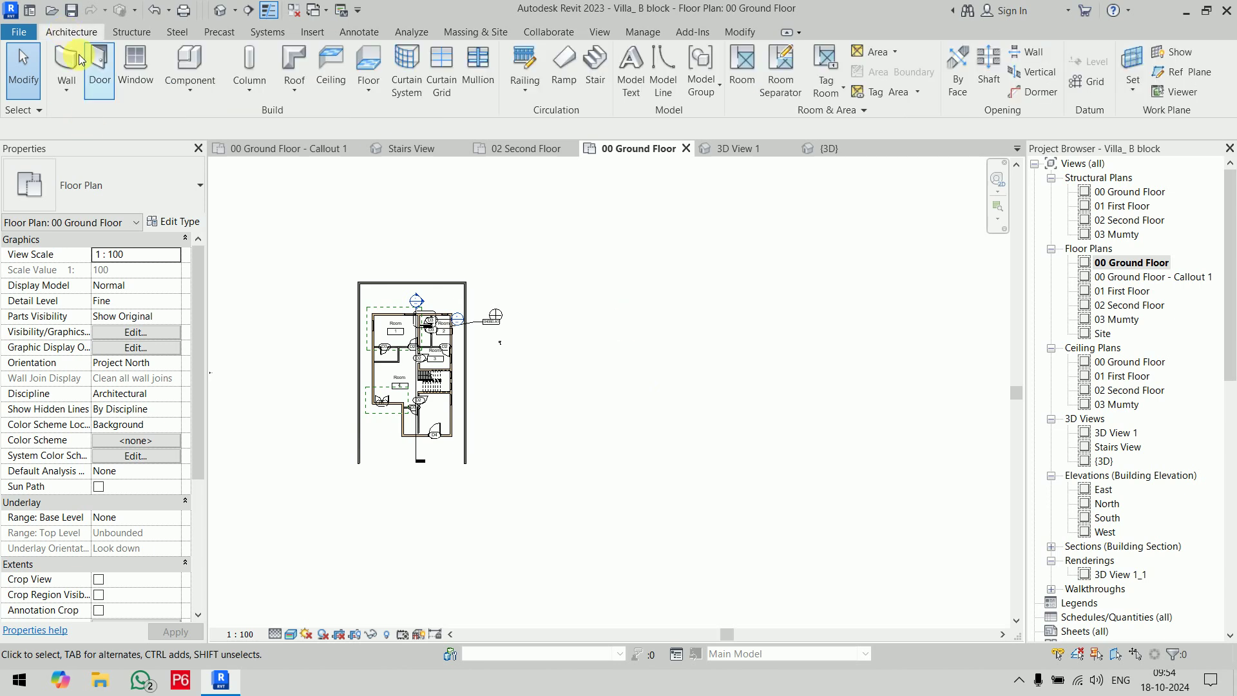
click(19, 49)
click(144, 196)
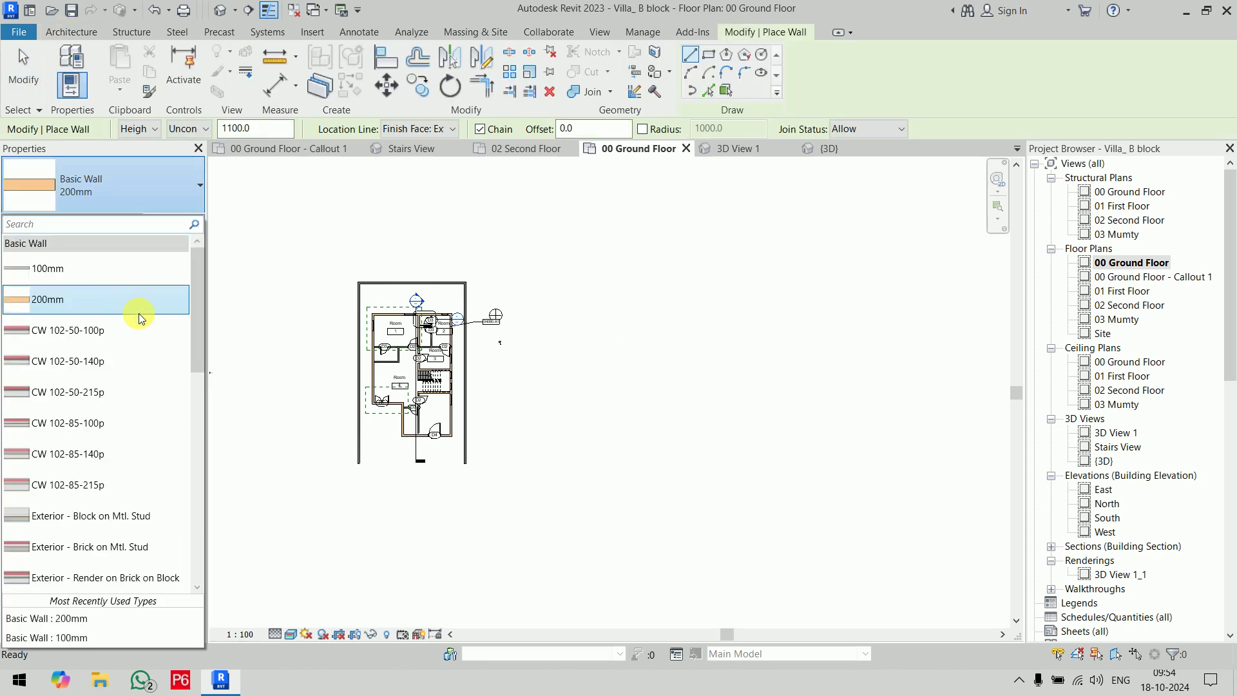
scroll(138, 313, down, 1)
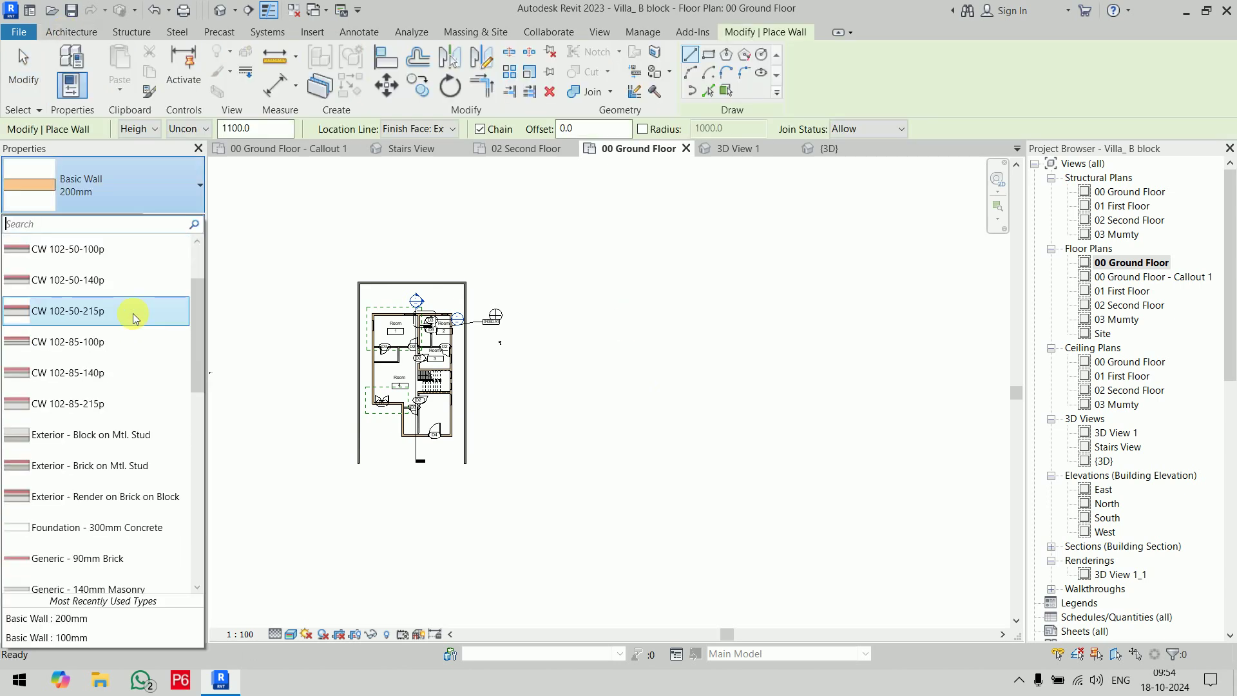
click(97, 404)
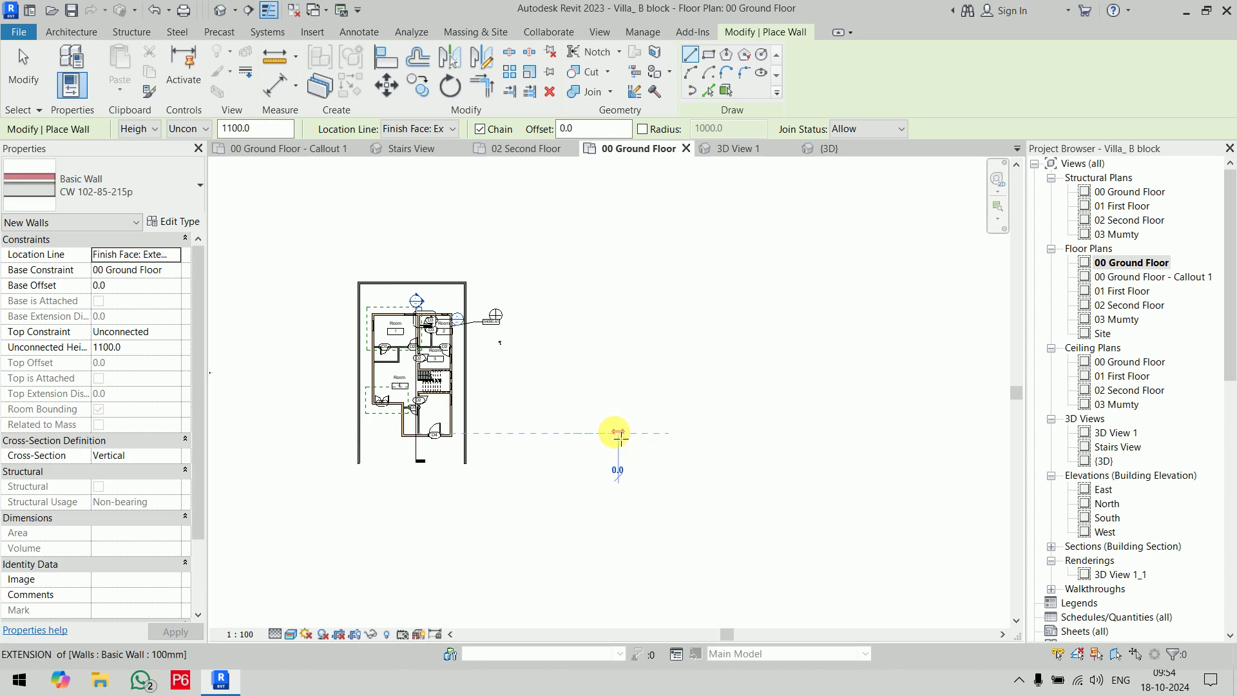
Step: Draw a 9250.2-long wall up to 01 First Floor beside the house, then view it in 3D
click(619, 432)
key(Escape)
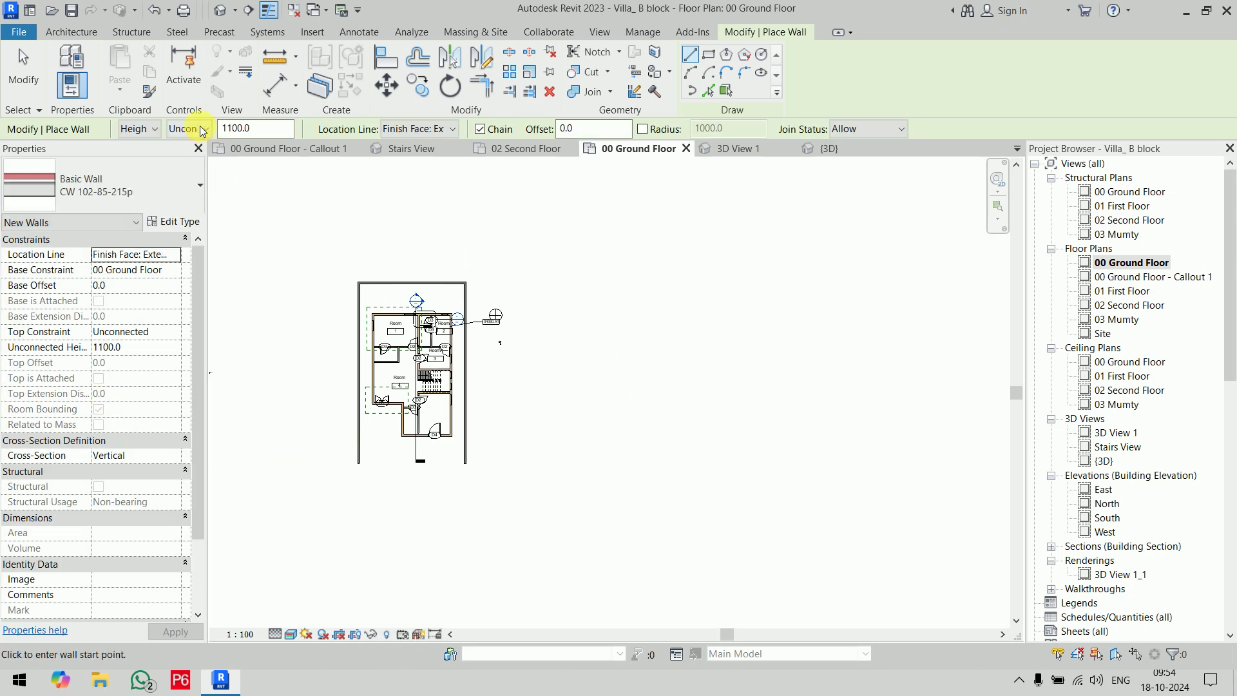
click(201, 128)
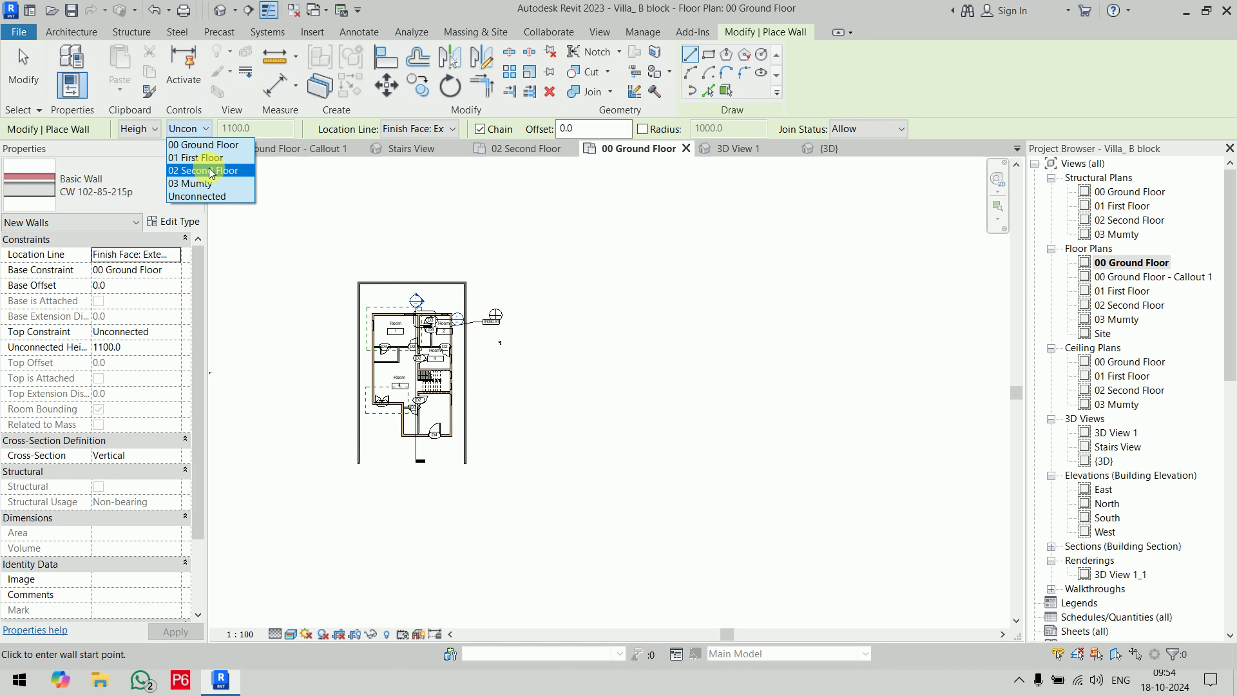
click(223, 158)
click(598, 409)
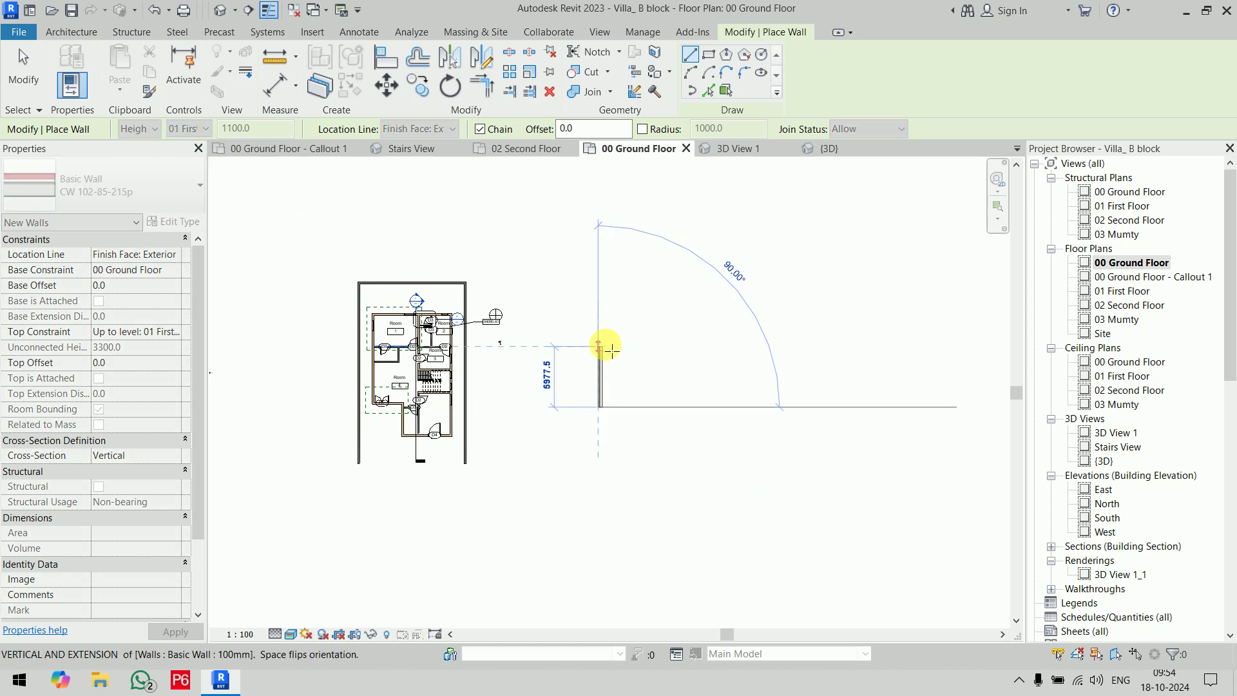
click(599, 314)
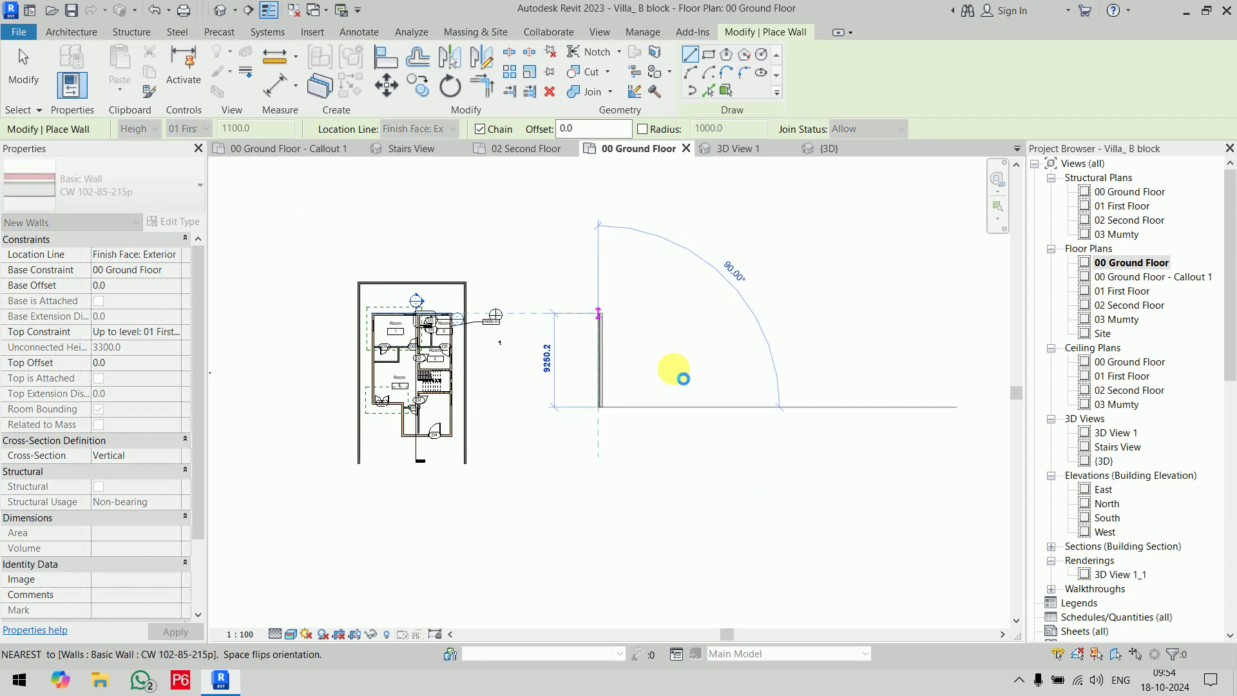
key(Escape)
key(Escape)
click(817, 149)
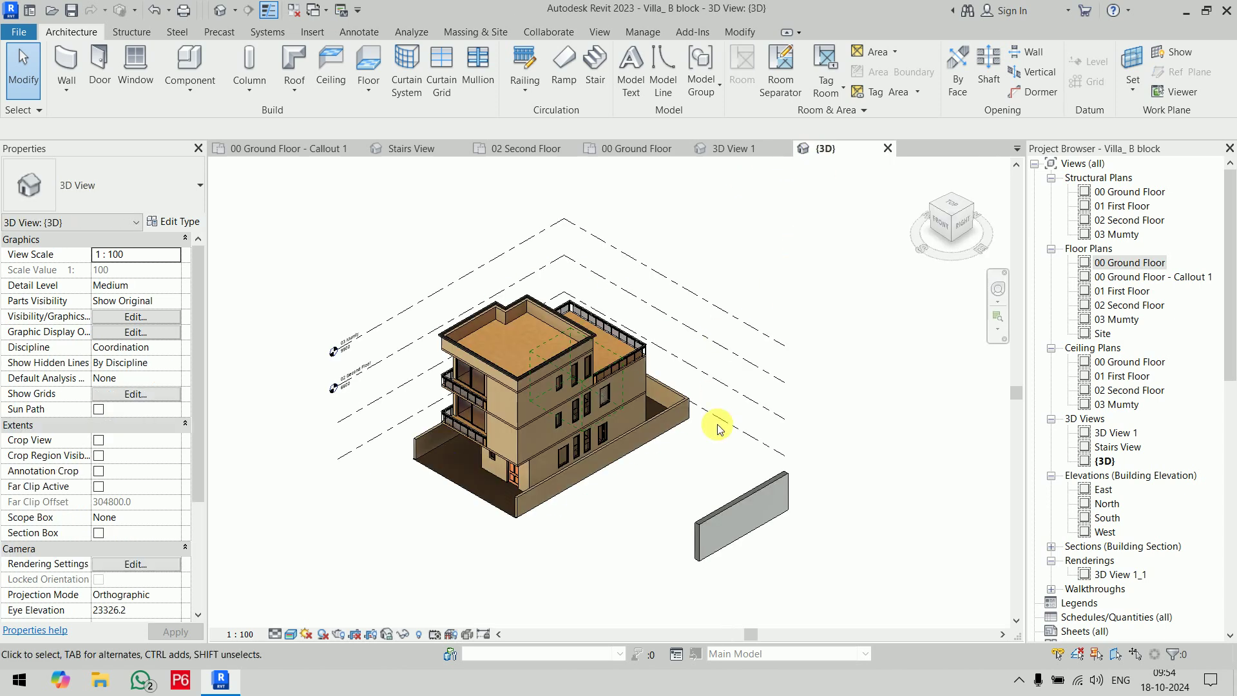
Step: Zoom to the new wall and set the view to Fine detail and Realistic style
scroll(588, 401, up, 2)
scroll(577, 395, up, 5)
scroll(601, 398, up, 3)
middle_drag(602, 398, 685, 421)
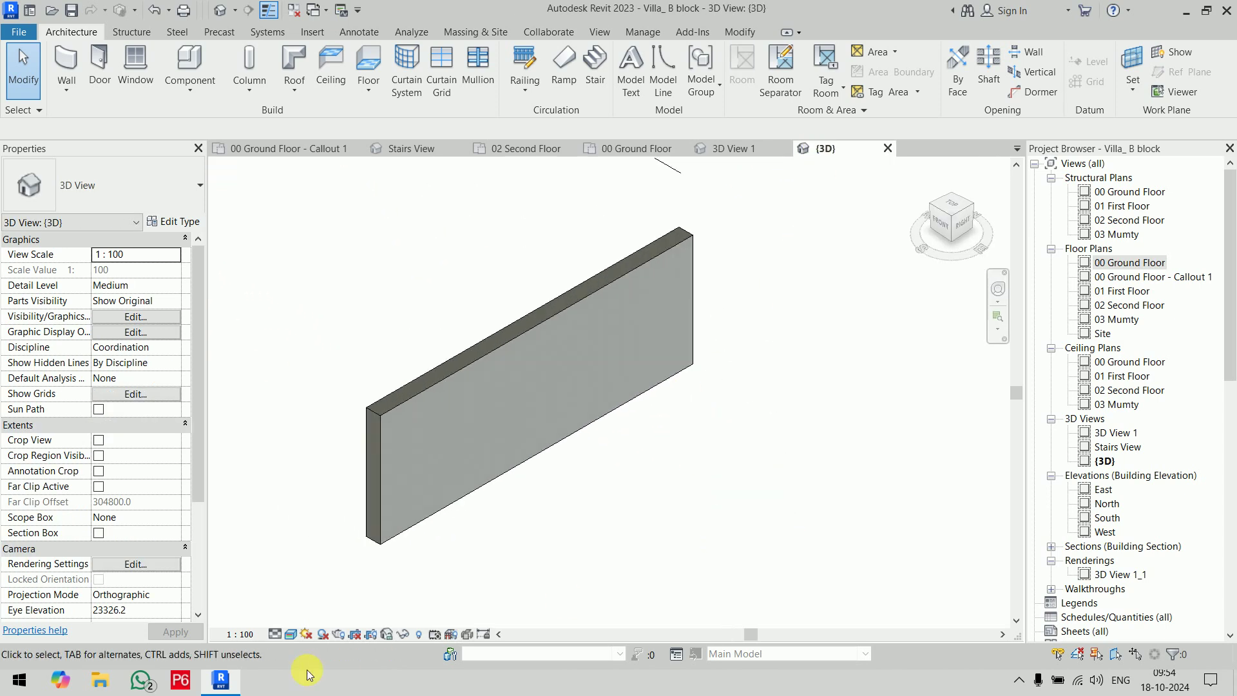
click(275, 635)
click(291, 634)
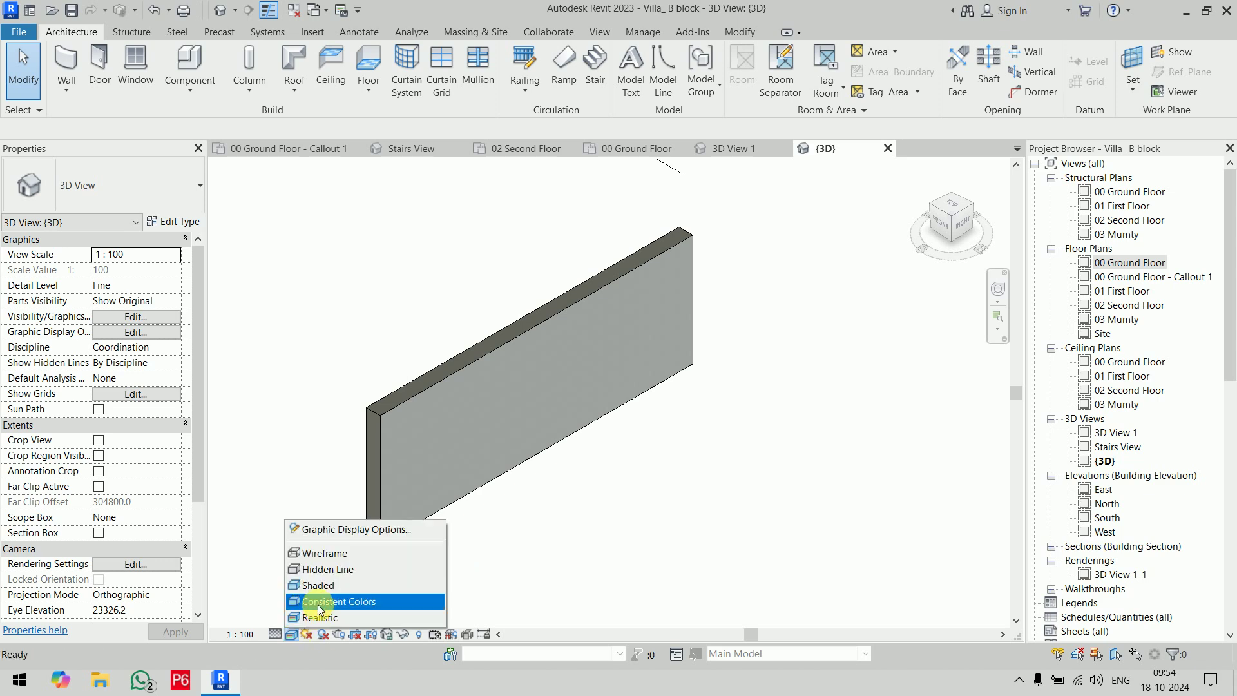
click(322, 617)
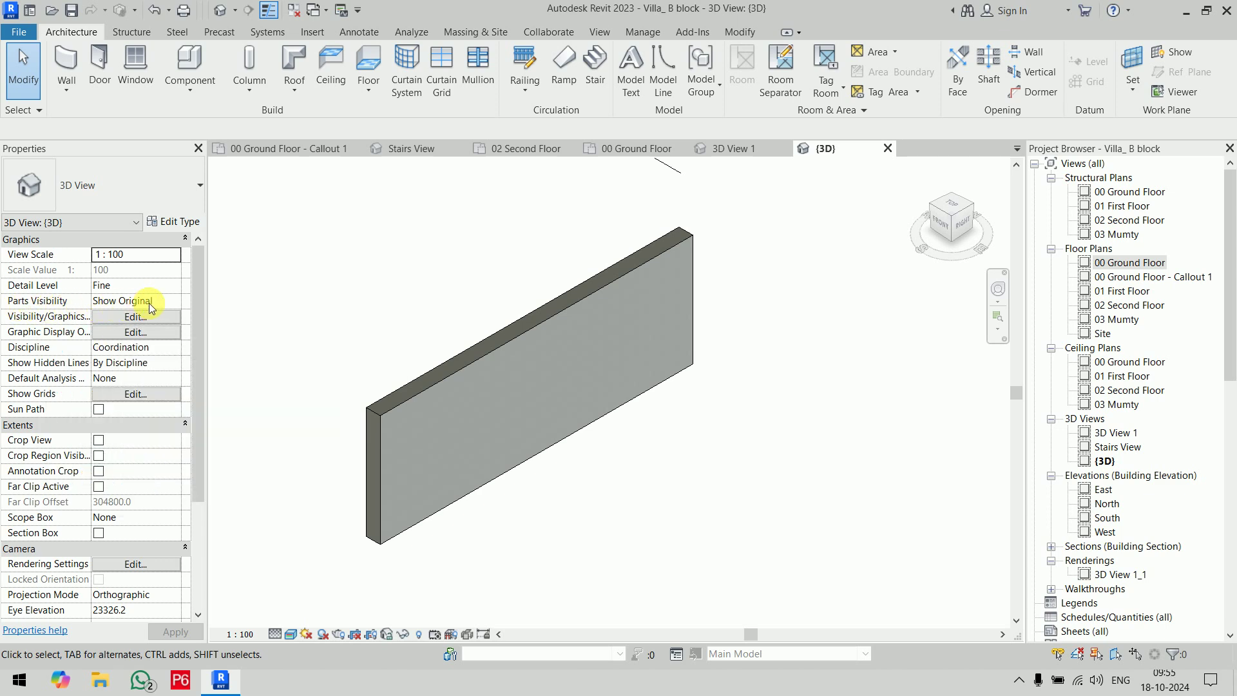
Step: Set Parts Visibility to Show Parts, apply it, and select the wall
click(182, 304)
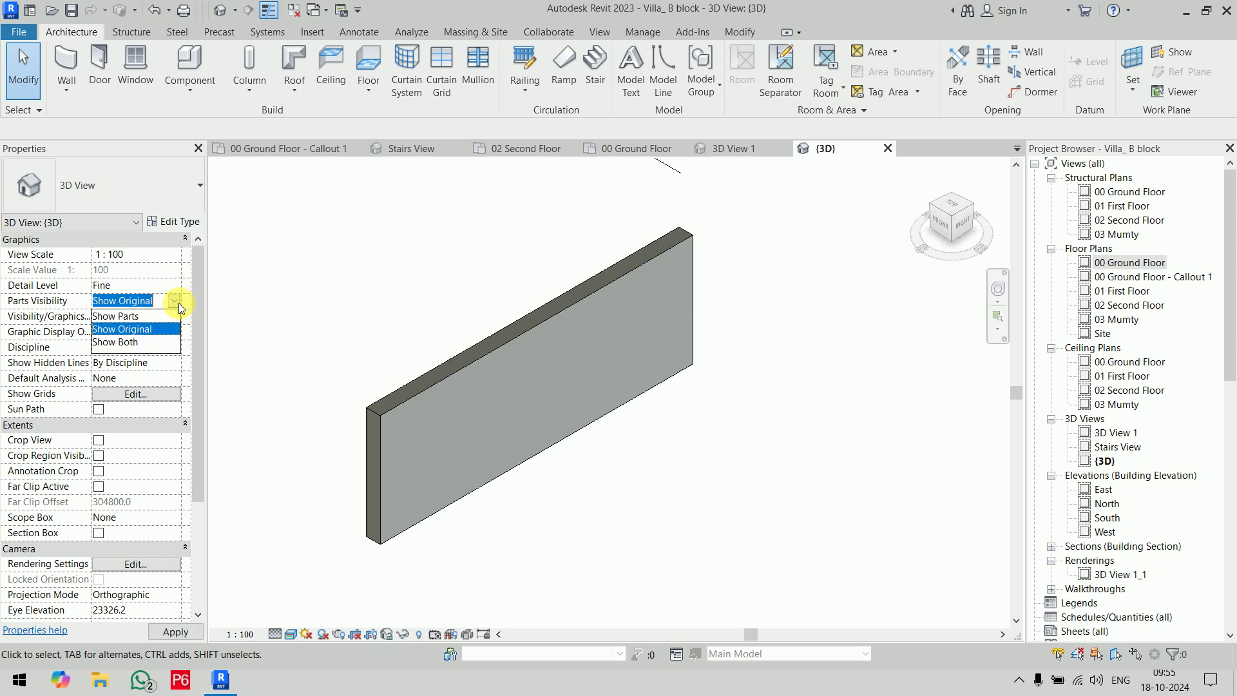
click(138, 316)
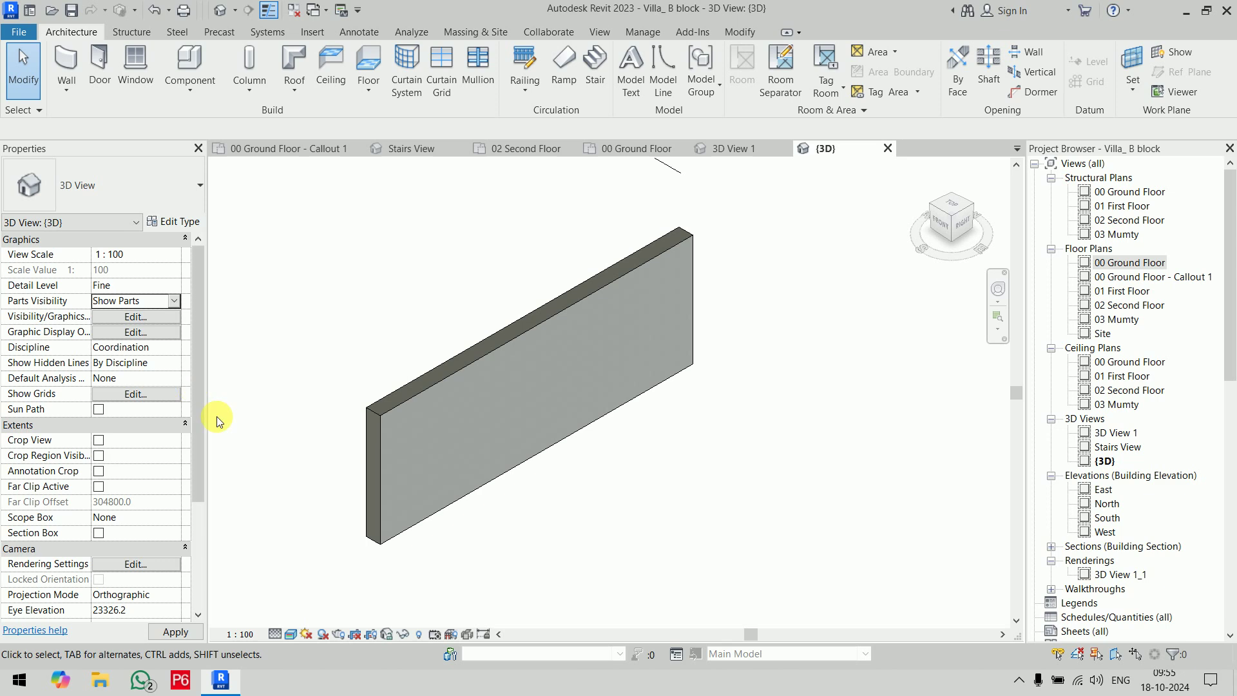
click(174, 632)
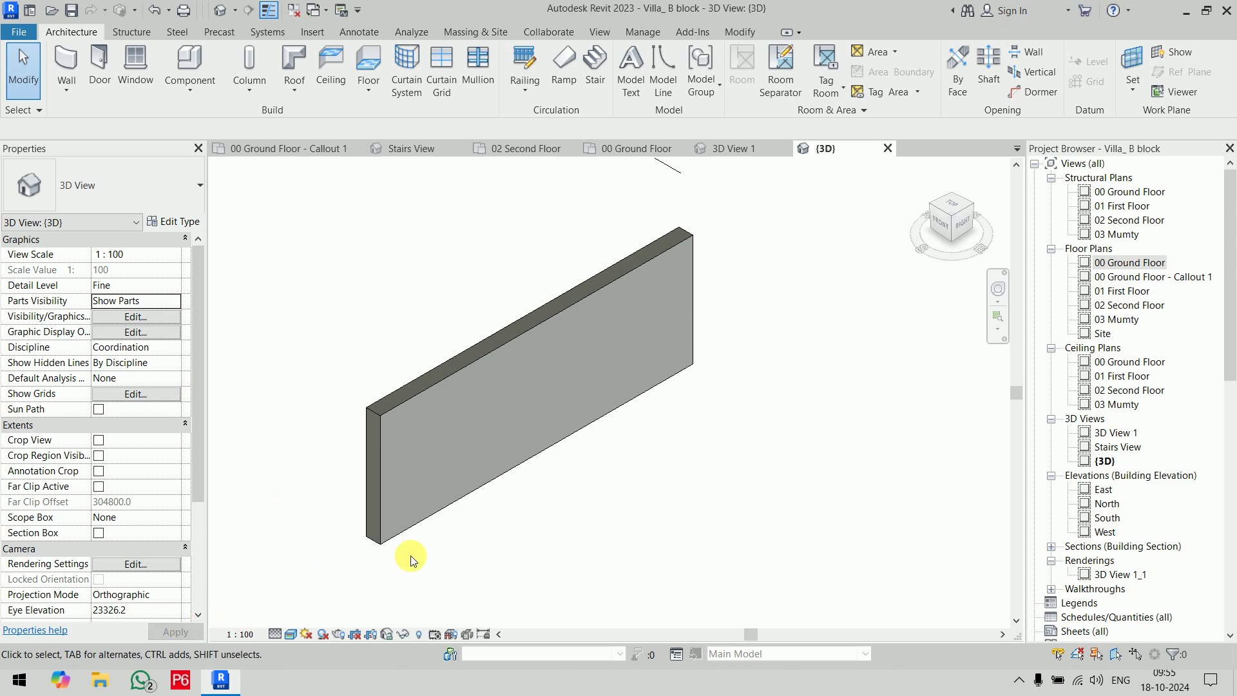
scroll(468, 426, up, 2)
scroll(535, 451, down, 1)
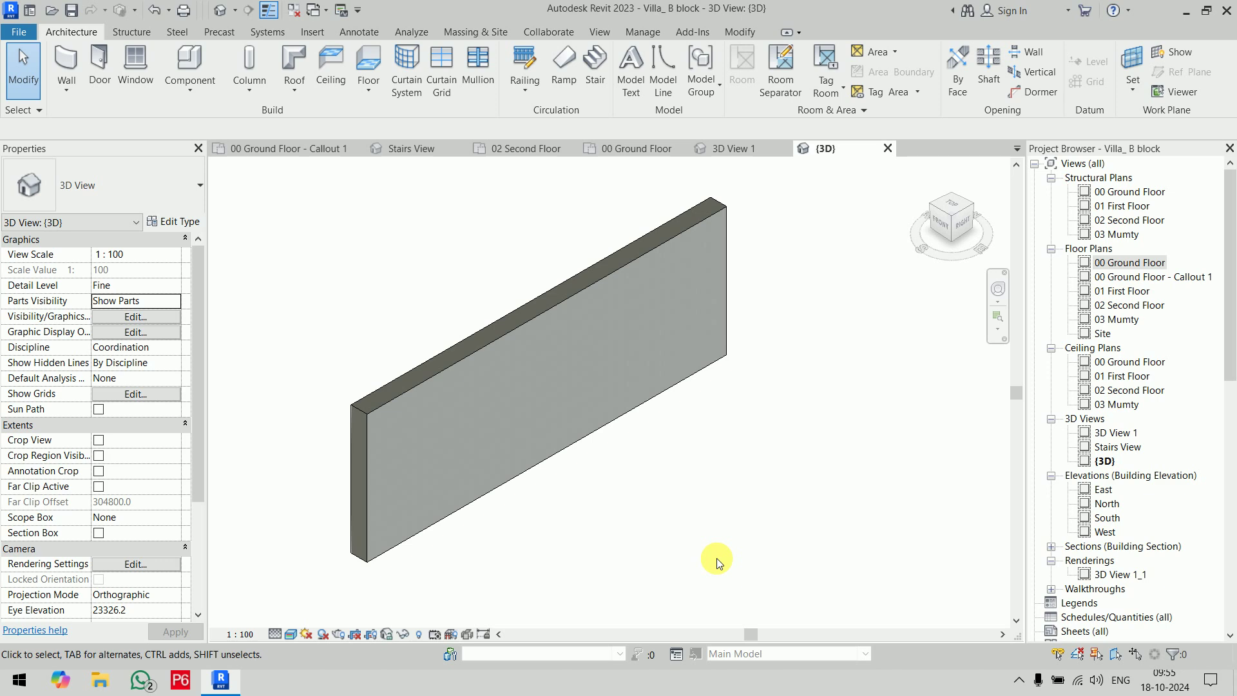
click(631, 419)
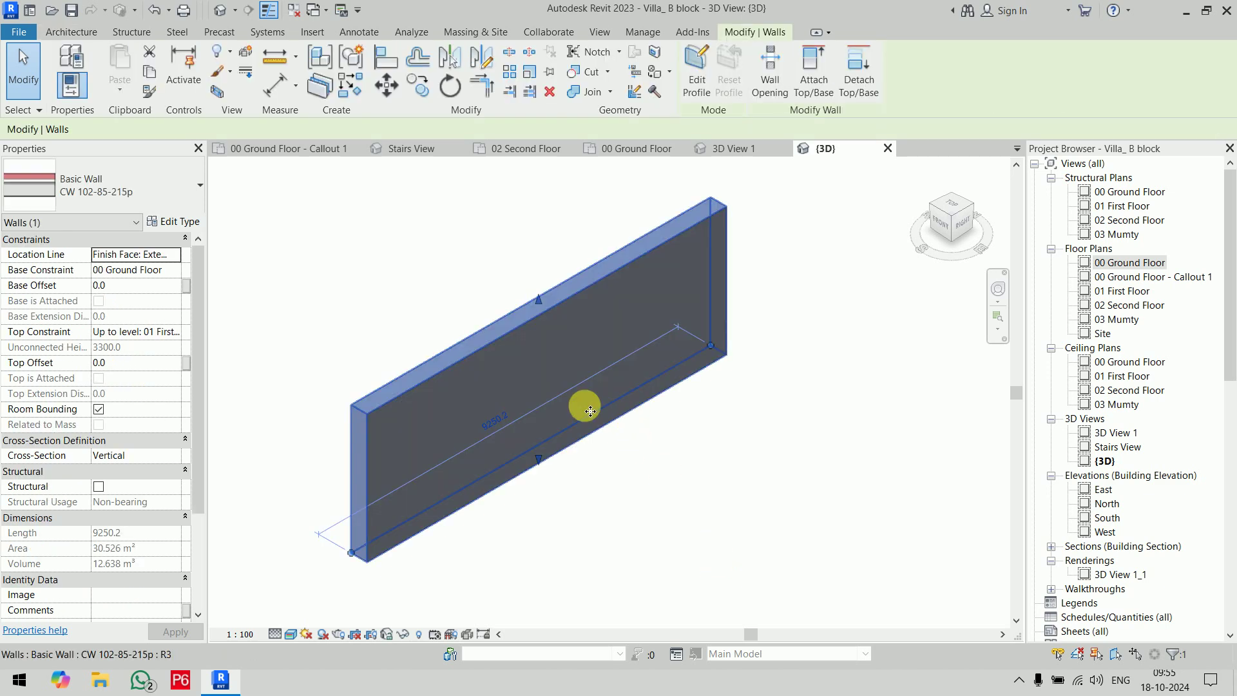
Step: Review the wall's layer structure, then Create Parts to split it into 5 layer parts
click(178, 221)
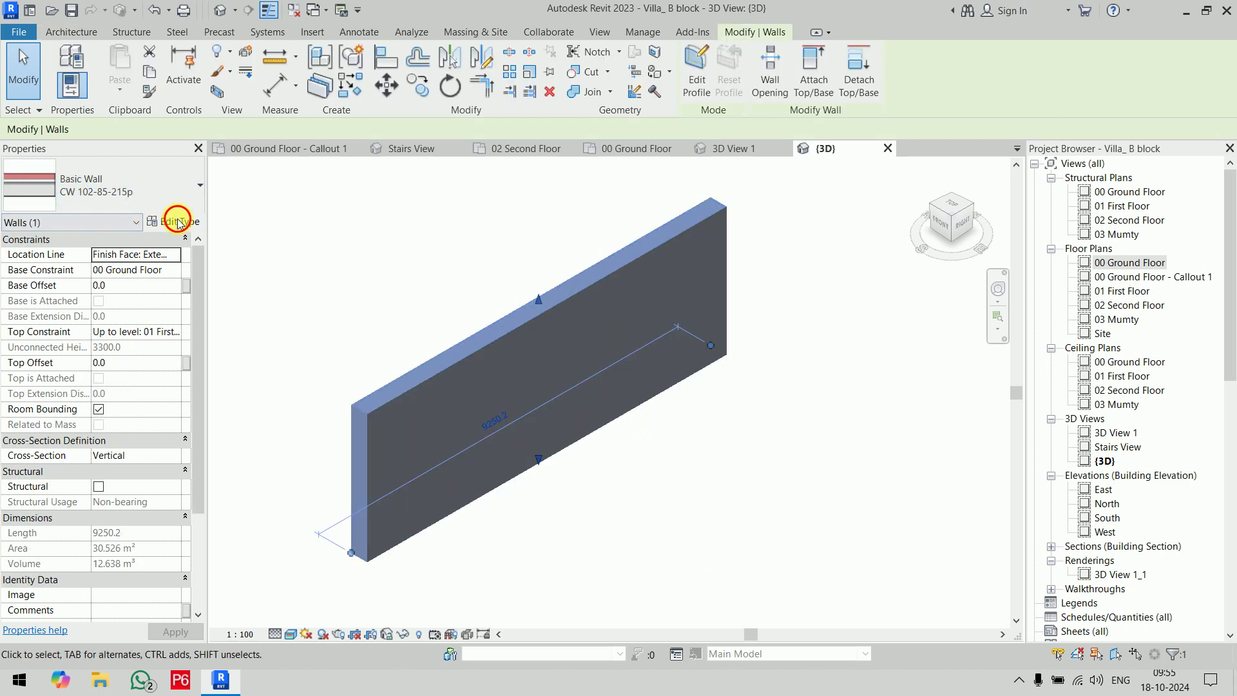
click(743, 190)
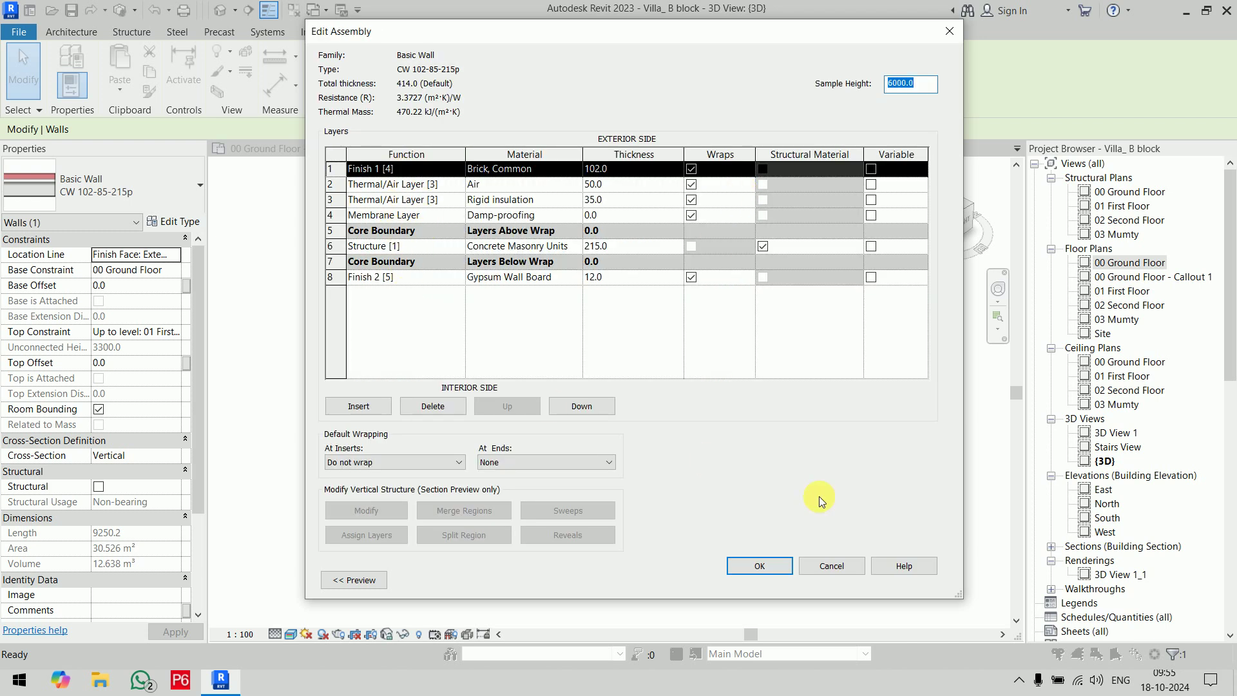
click(759, 566)
click(775, 576)
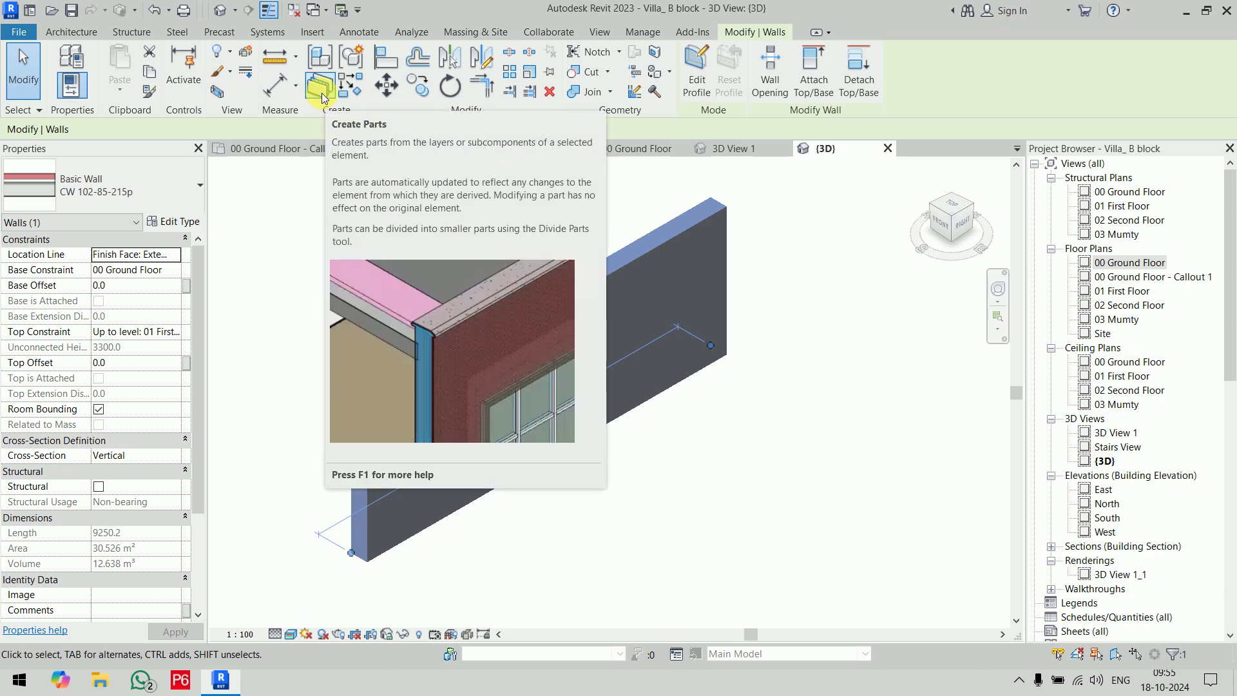
click(322, 92)
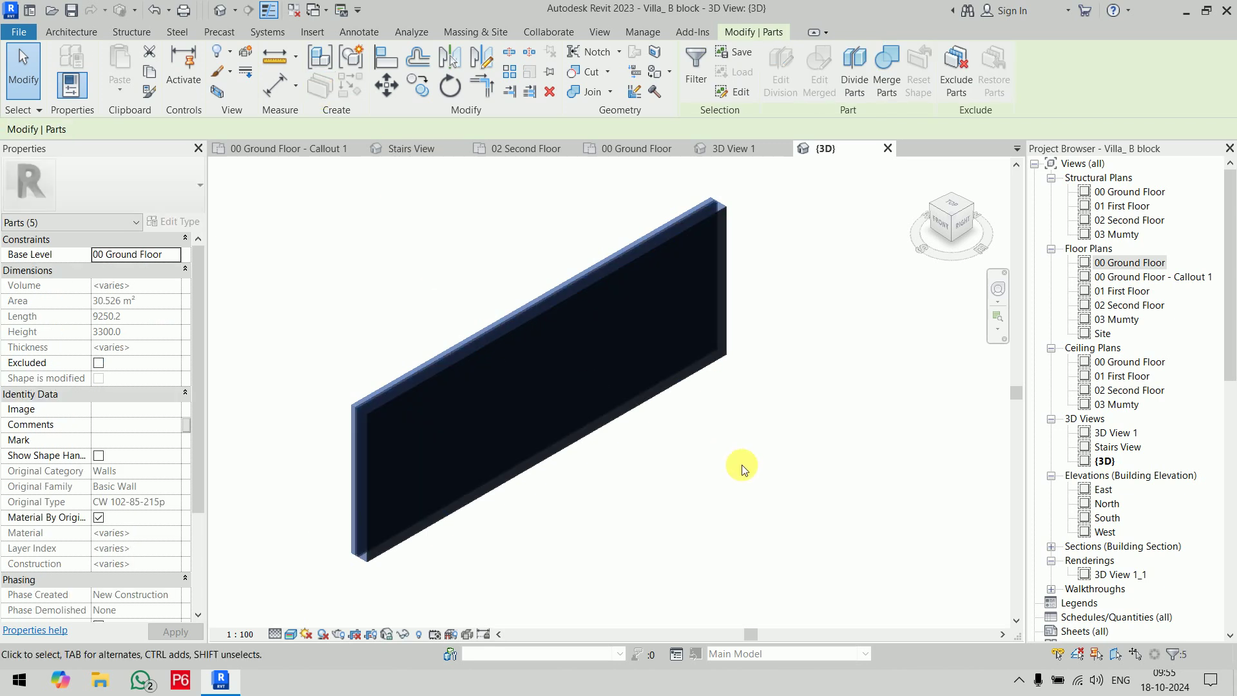
click(780, 425)
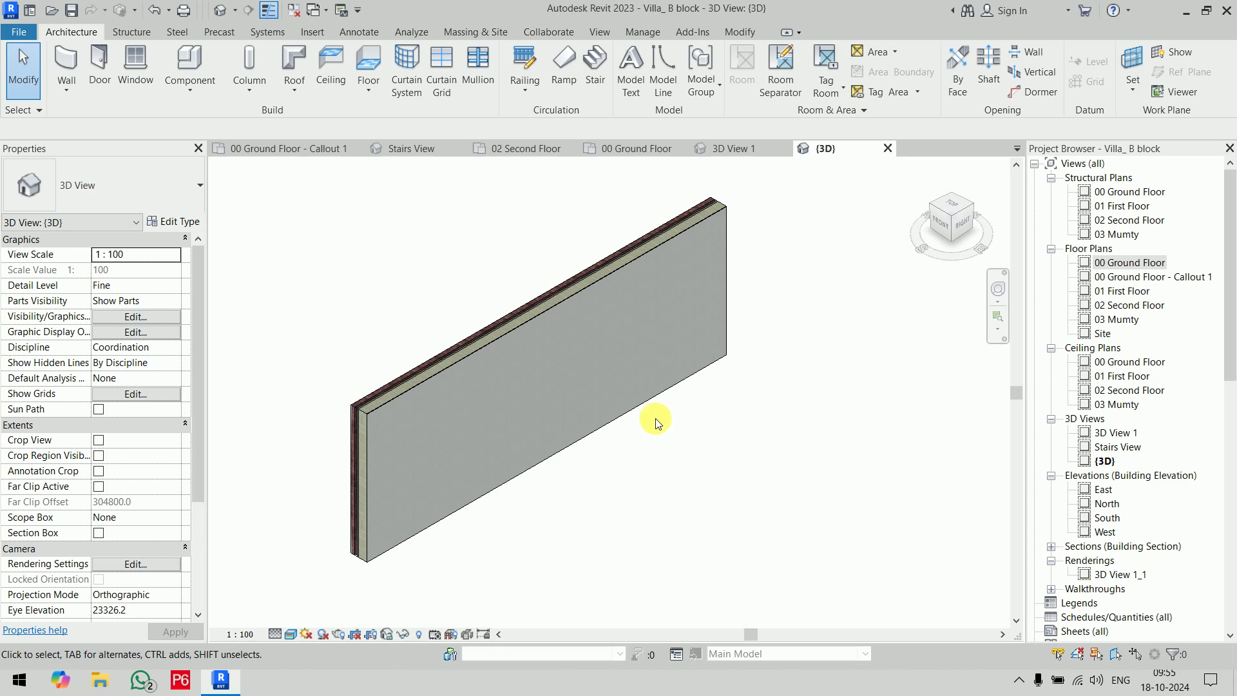
scroll(385, 432, up, 3)
scroll(314, 379, up, 3)
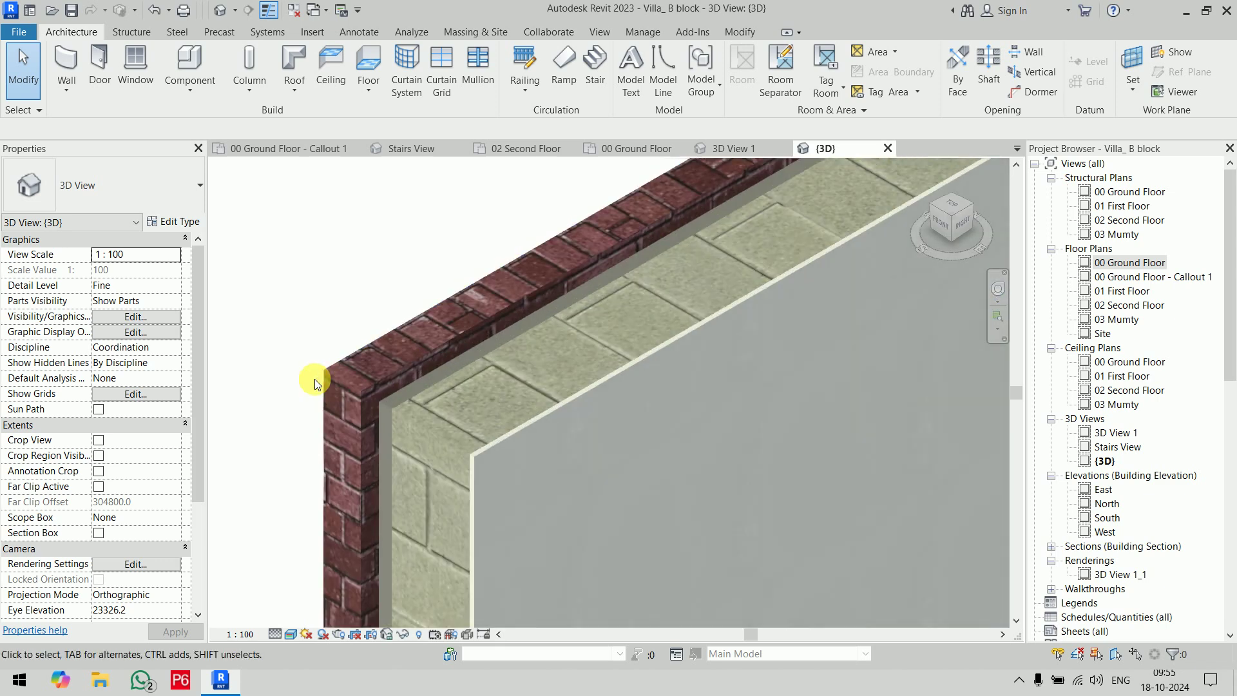
scroll(314, 379, up, 2)
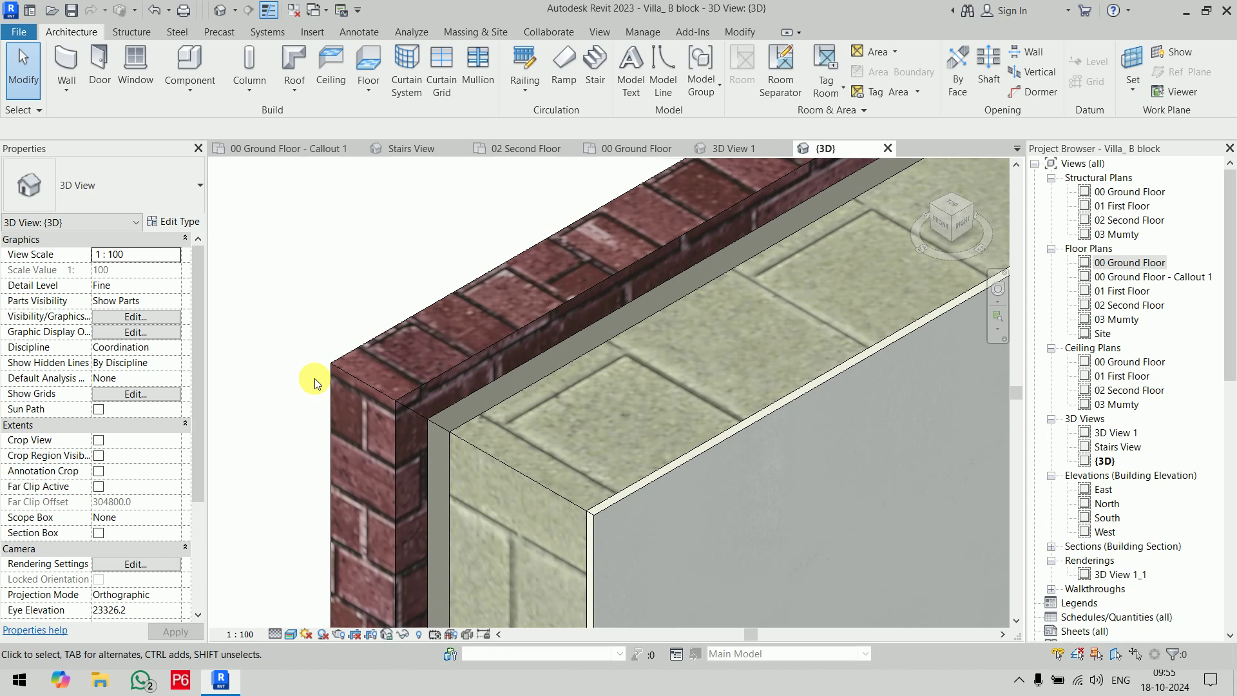
scroll(314, 378, down, 2)
scroll(315, 377, down, 2)
scroll(315, 377, down, 2)
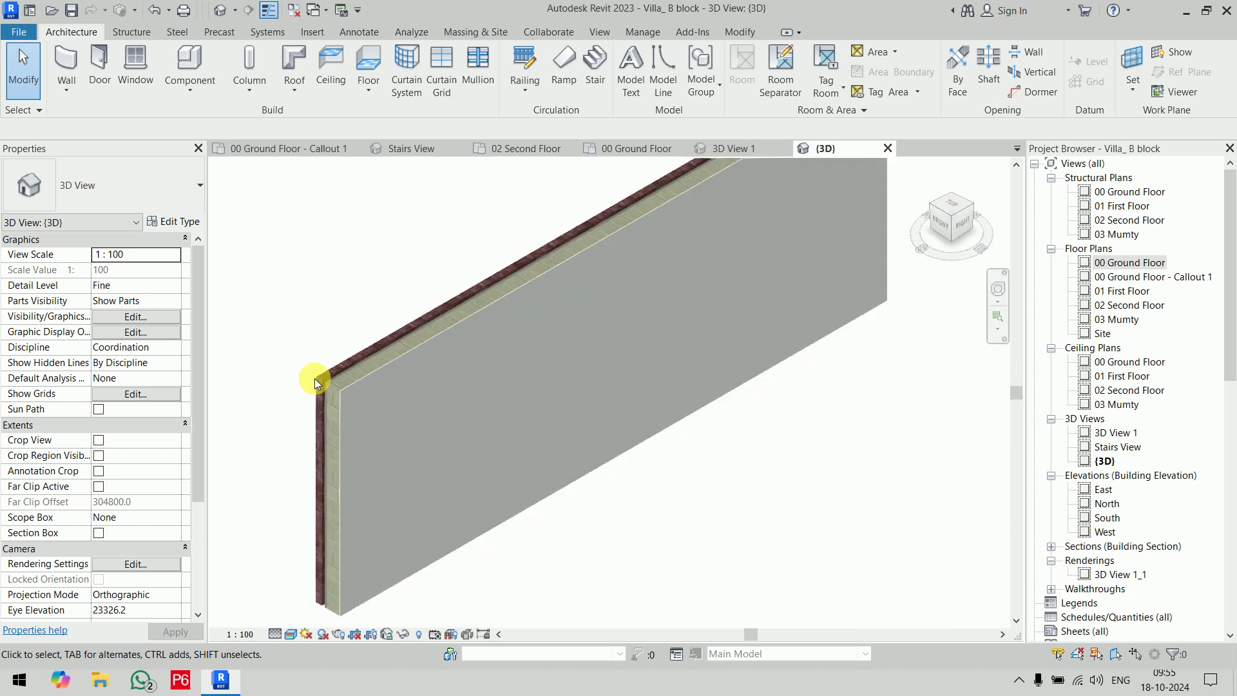
scroll(315, 378, down, 1)
middle_drag(439, 429, 455, 448)
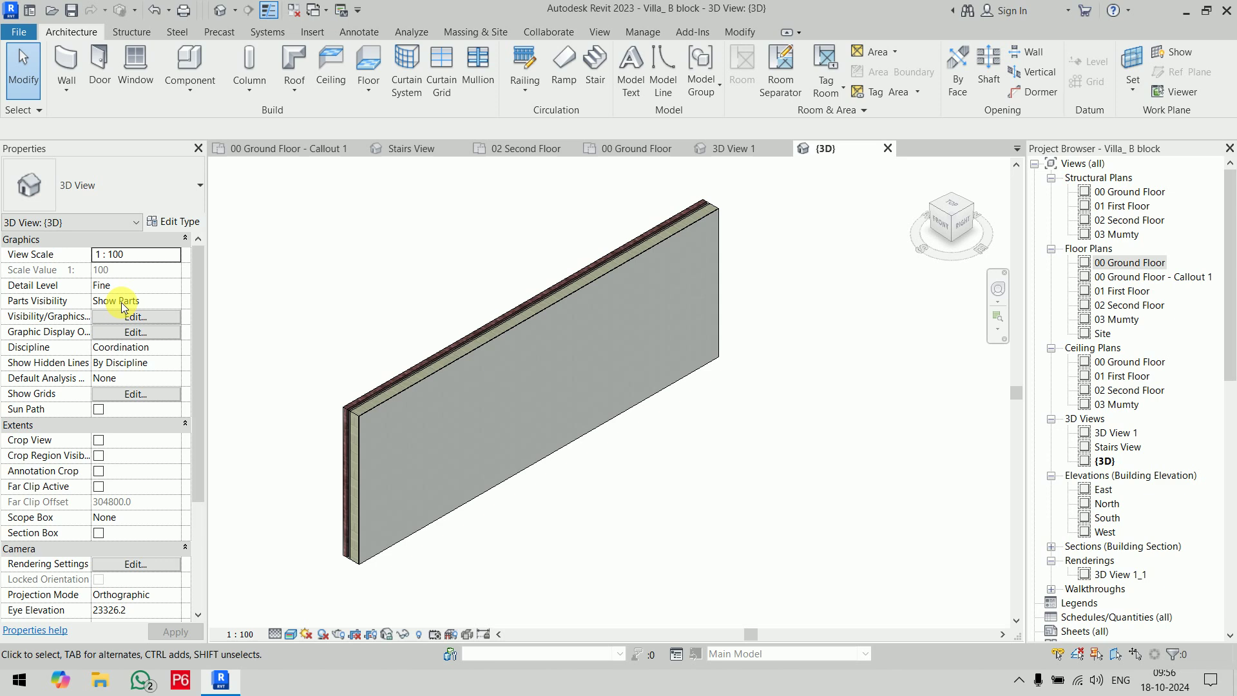
click(543, 413)
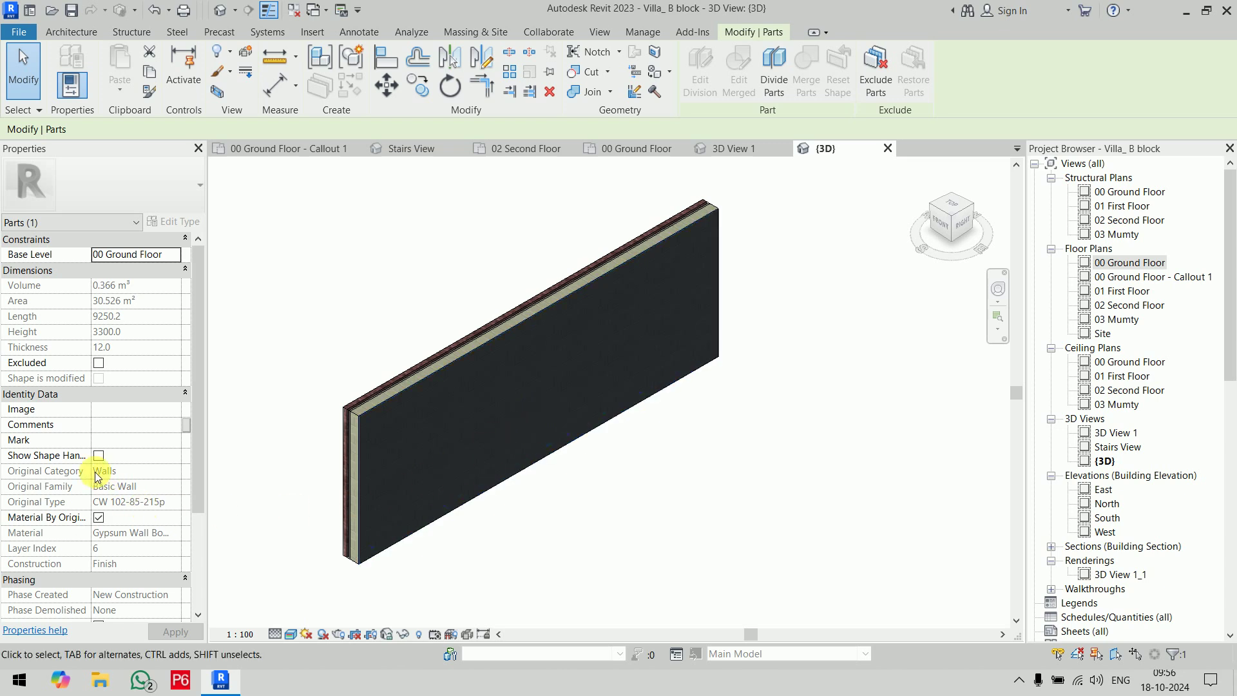
Step: Shorten the finish part's left end and lower its top edge using shape handles
drag(91, 455, 106, 458)
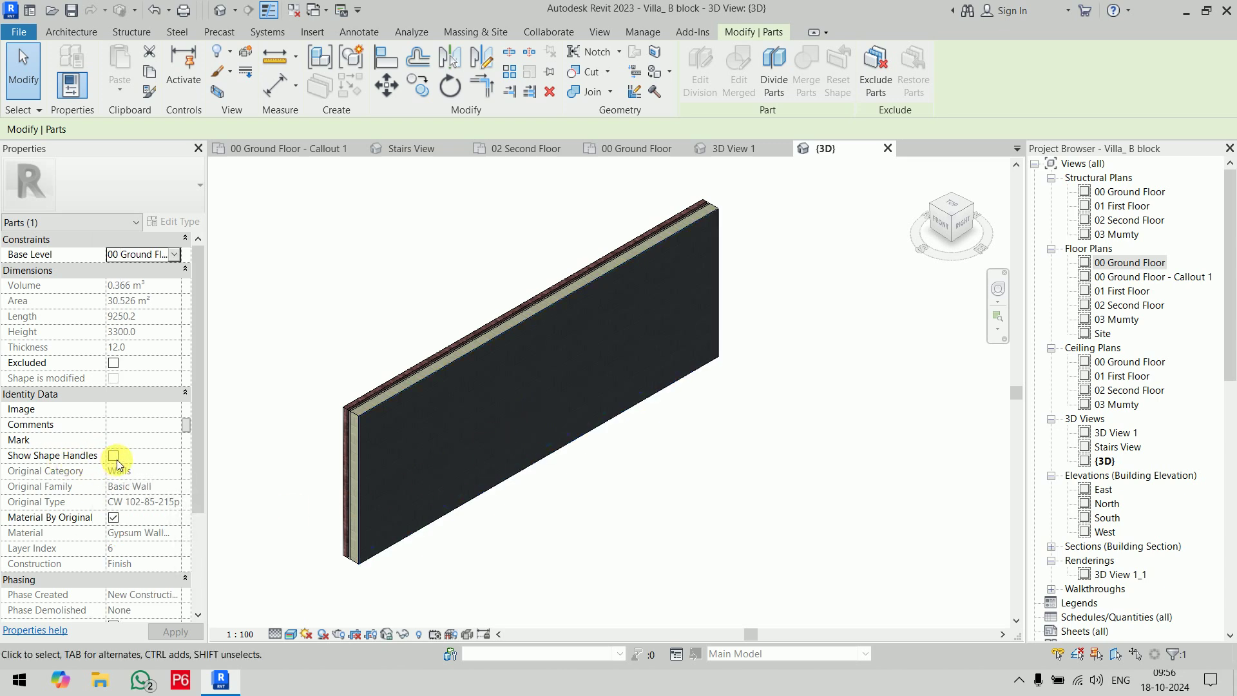
click(113, 456)
shift+middle_drag(601, 572, 568, 477)
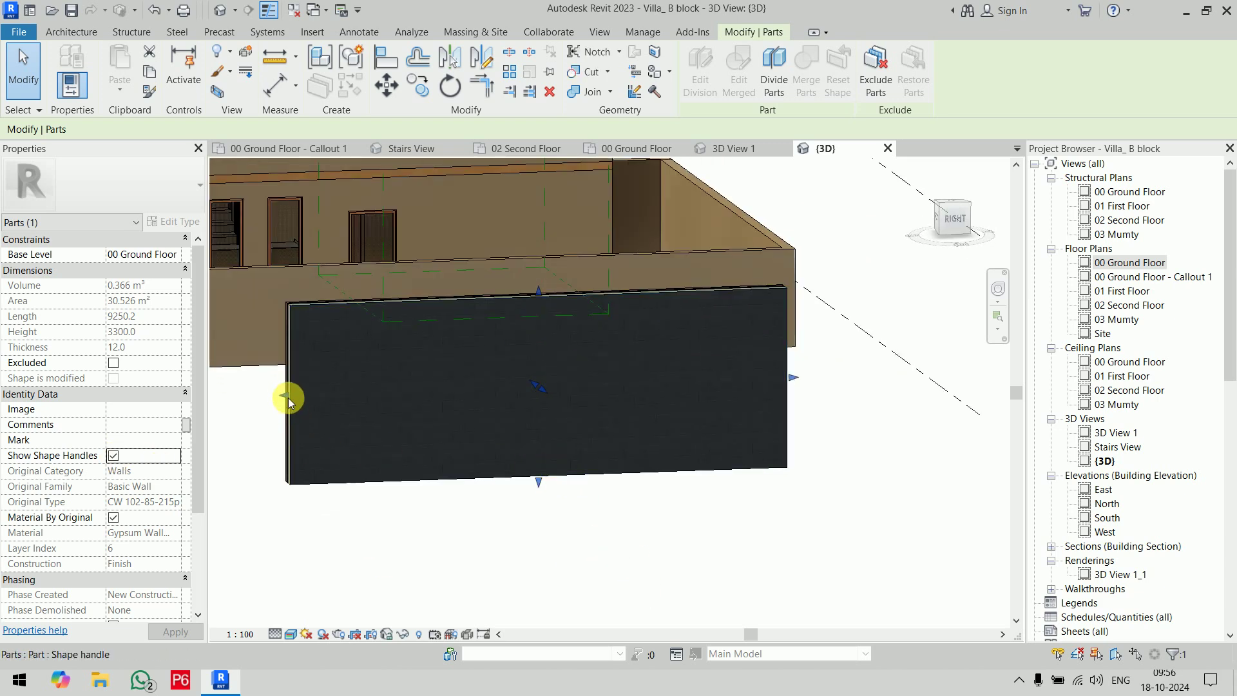
drag(284, 395, 491, 389)
drag(640, 286, 653, 371)
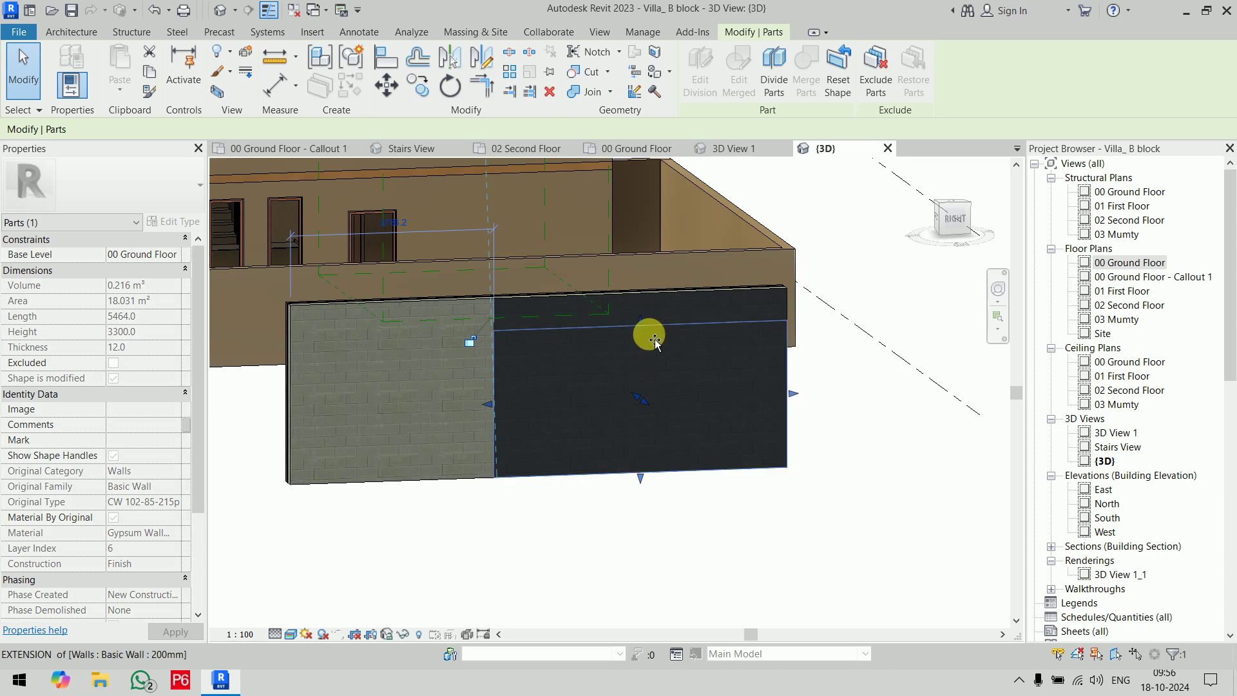
click(646, 560)
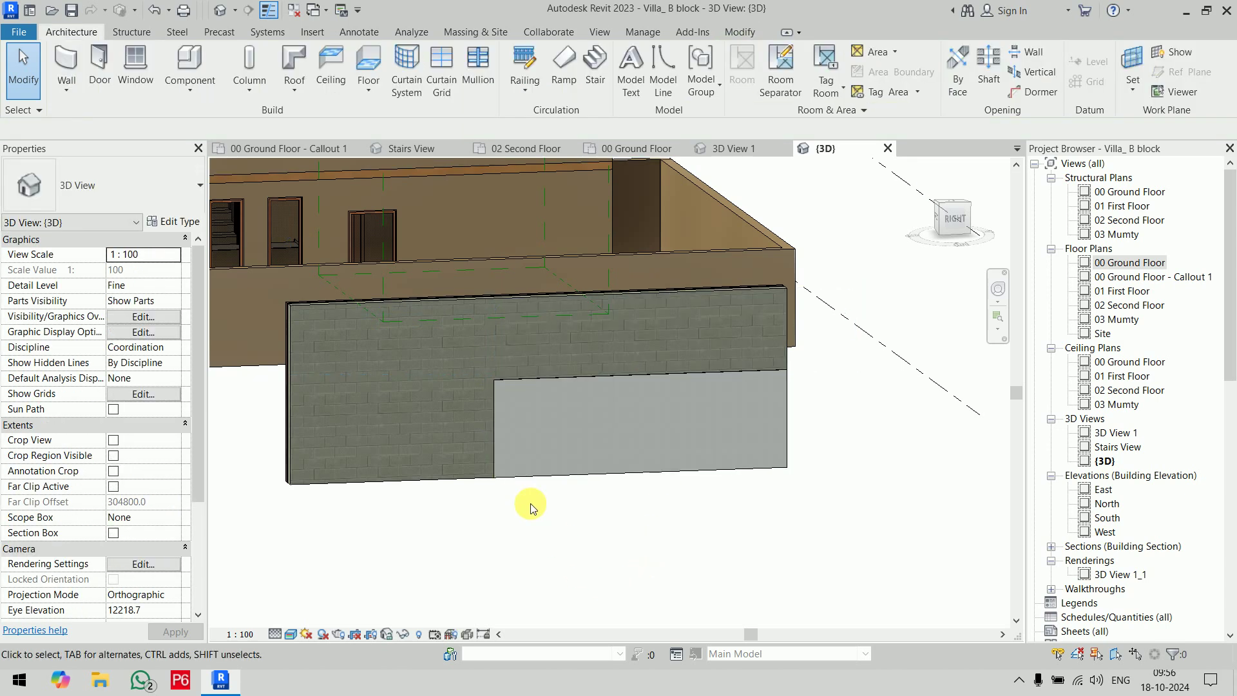
Step: Trim the core part's left and top edges, then pull the insulation part's left edge inward
click(310, 388)
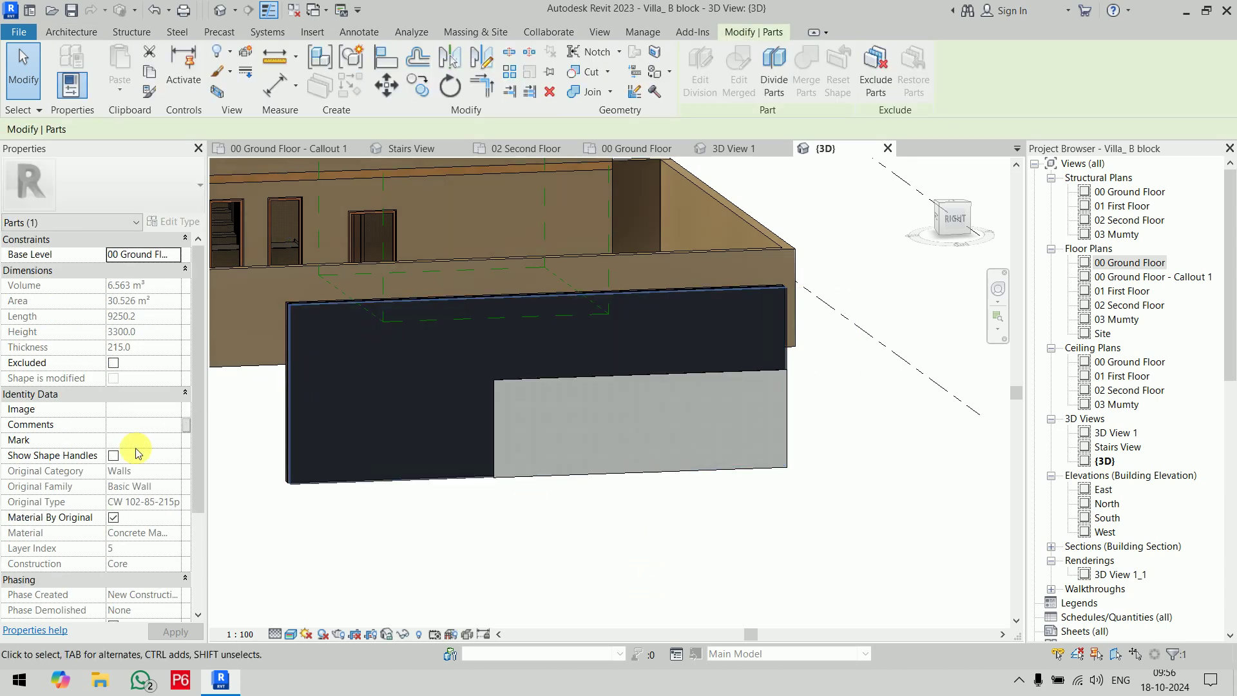
click(114, 456)
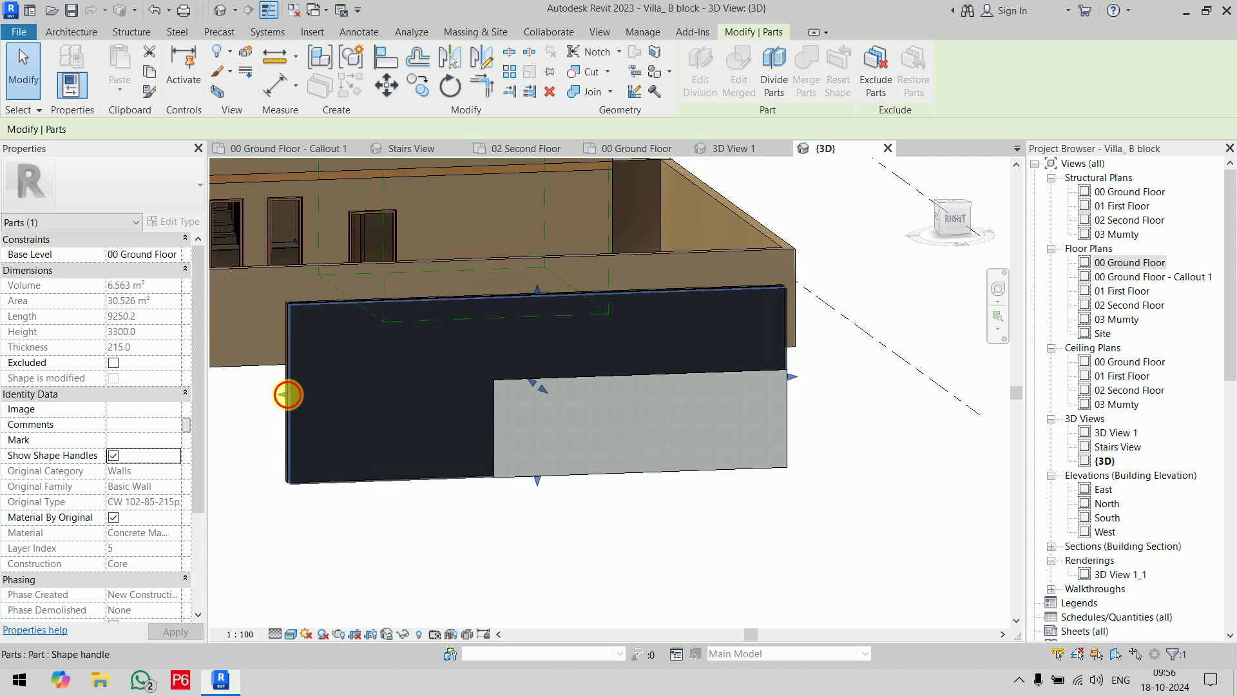
drag(288, 391, 429, 389)
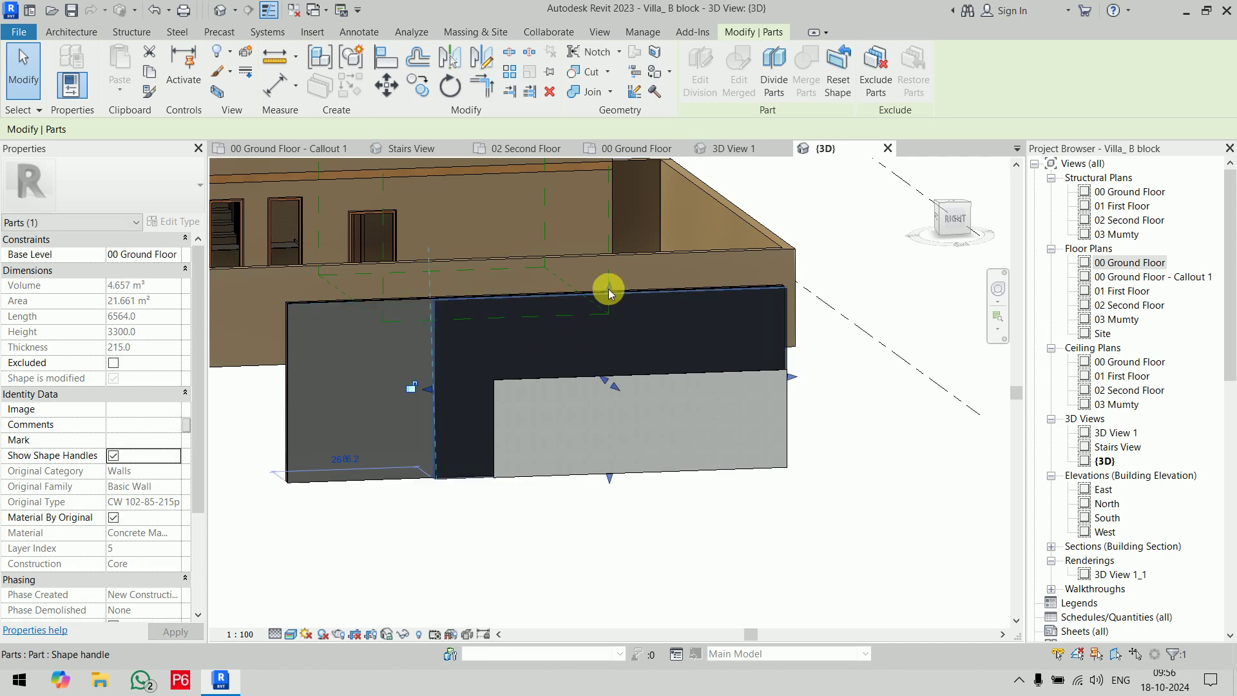
drag(608, 288, 608, 330)
click(361, 360)
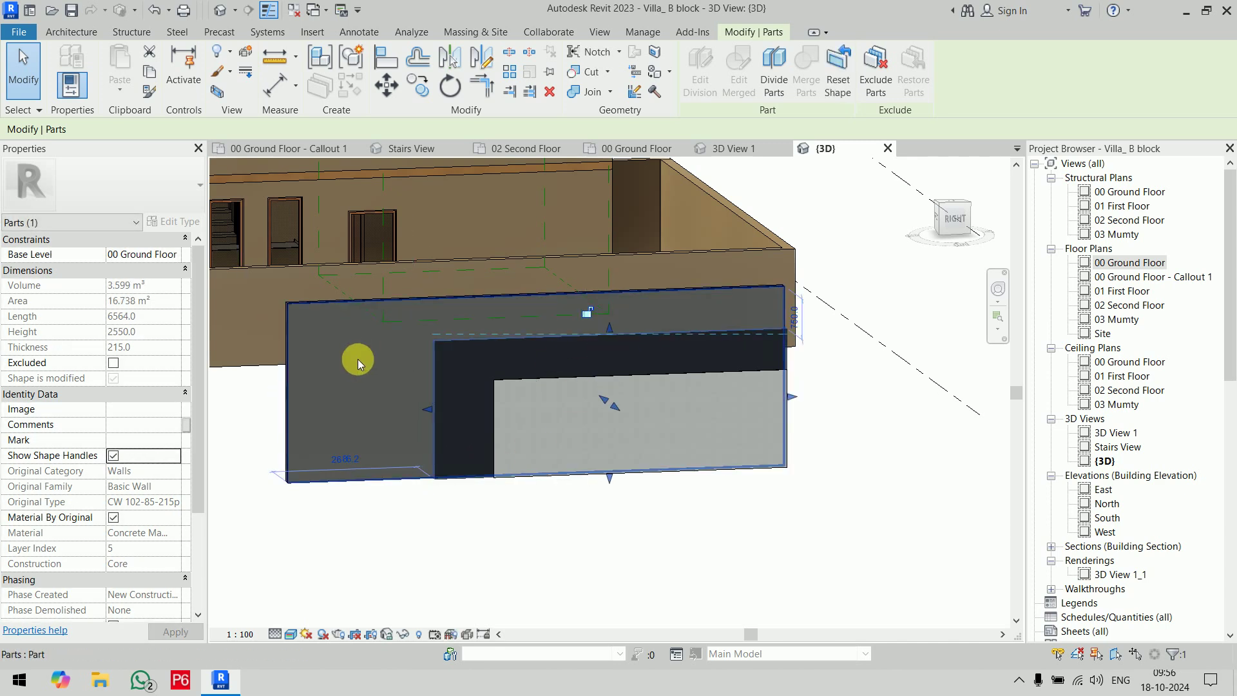
click(113, 456)
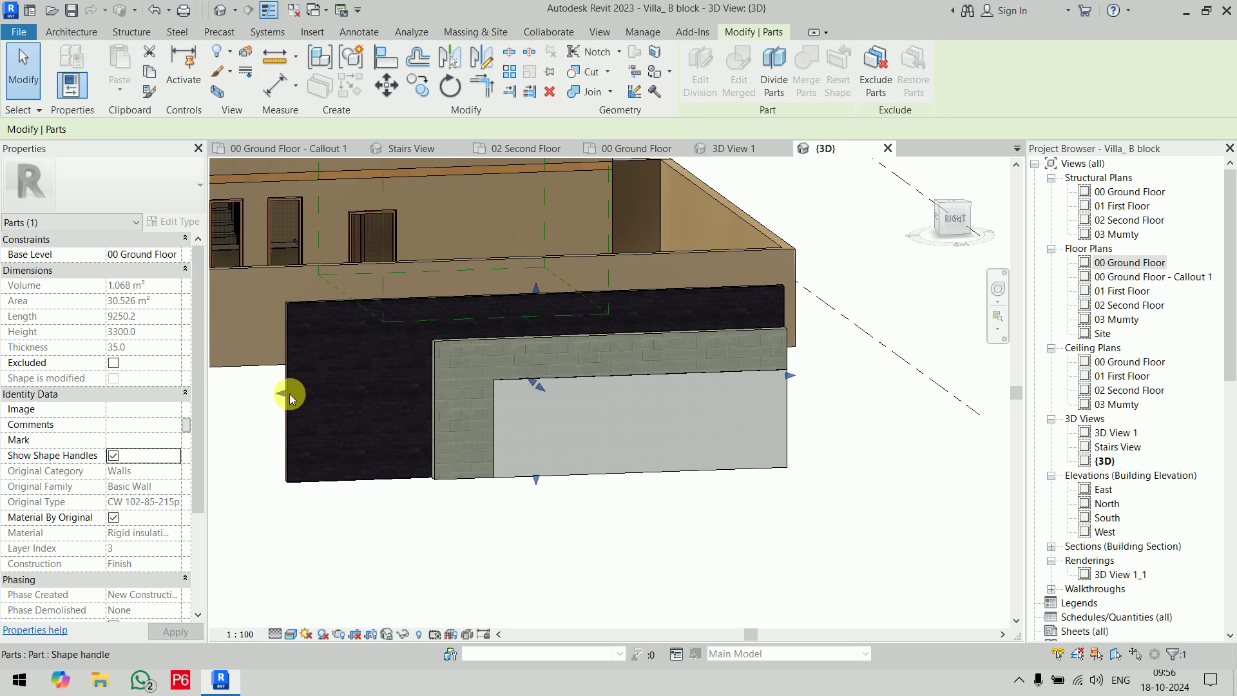
drag(289, 393, 376, 397)
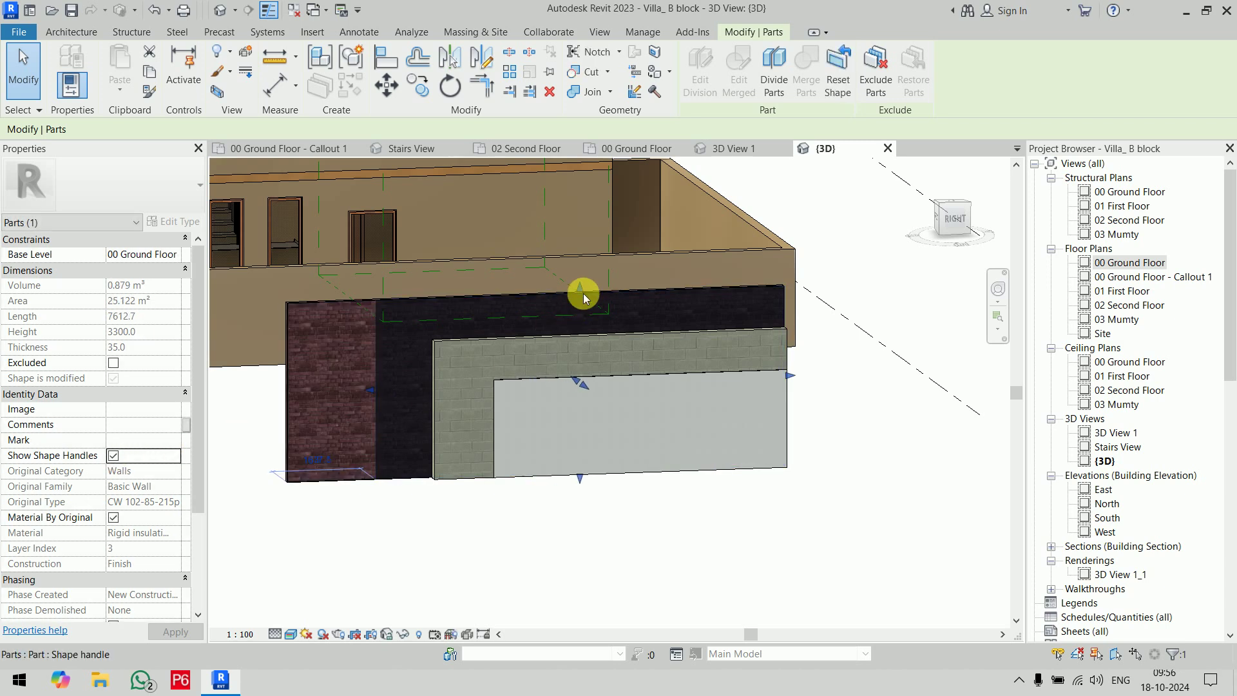
Step: Pull the air-gap part's left edge inward and lower its top edge
click(590, 328)
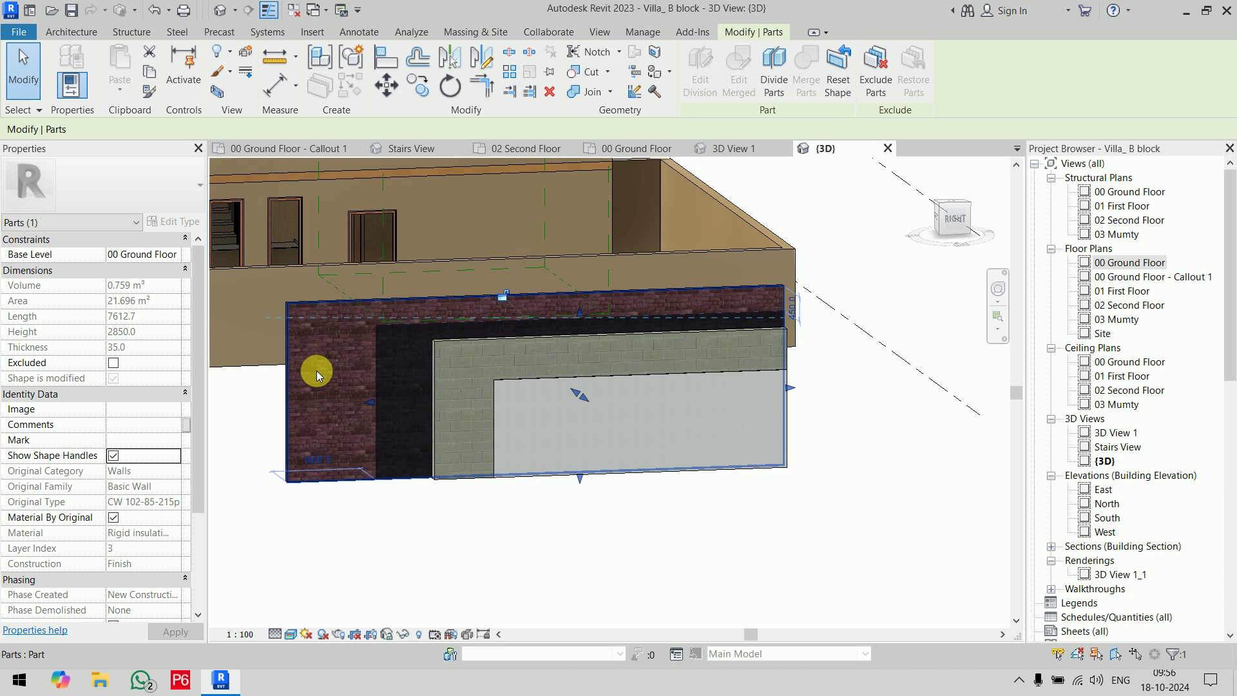
click(102, 460)
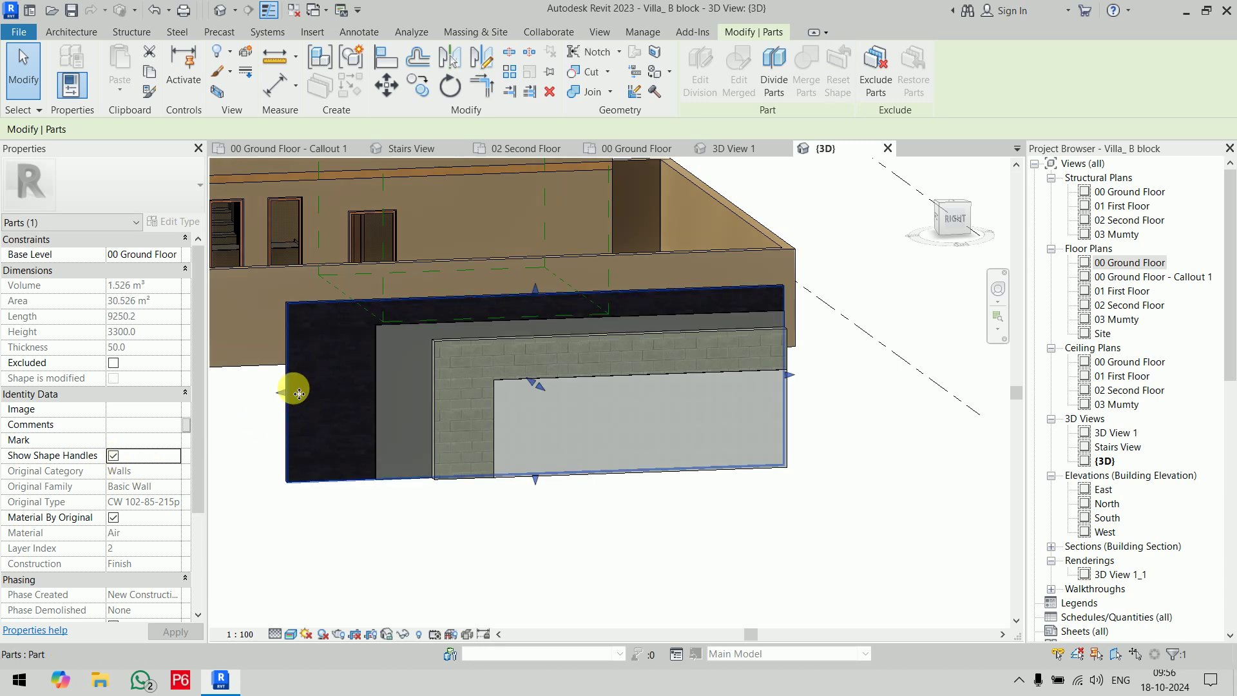
drag(283, 390, 330, 399)
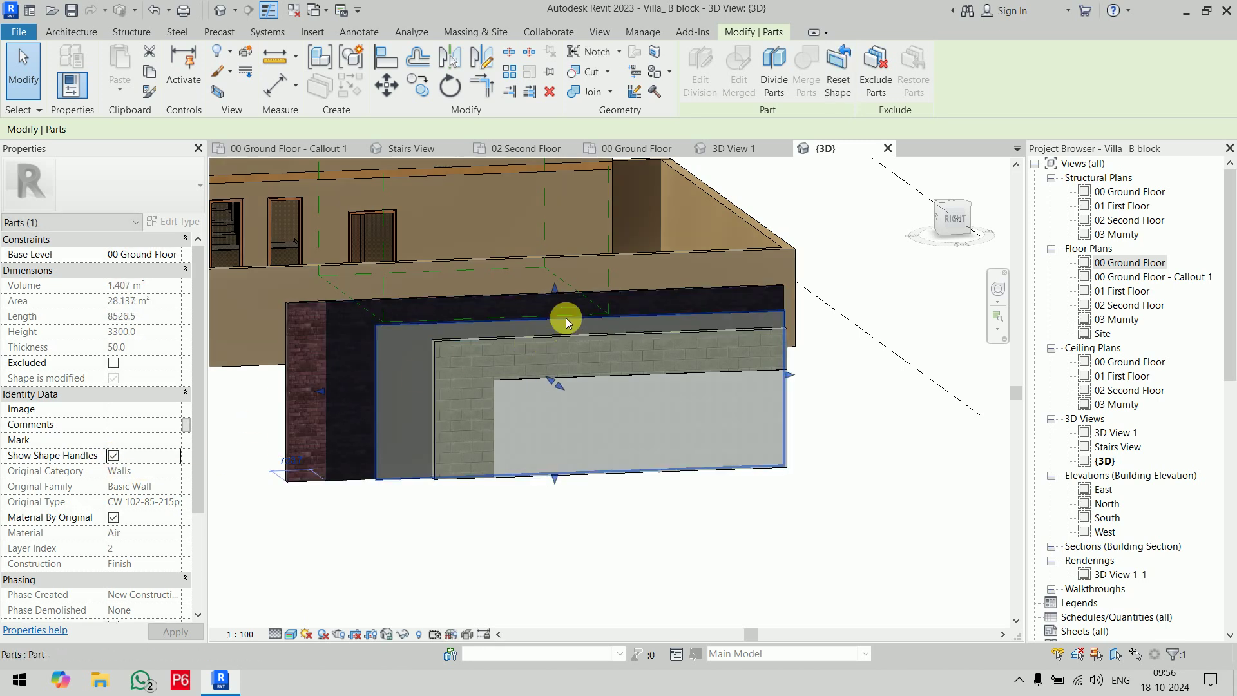
drag(553, 289, 569, 316)
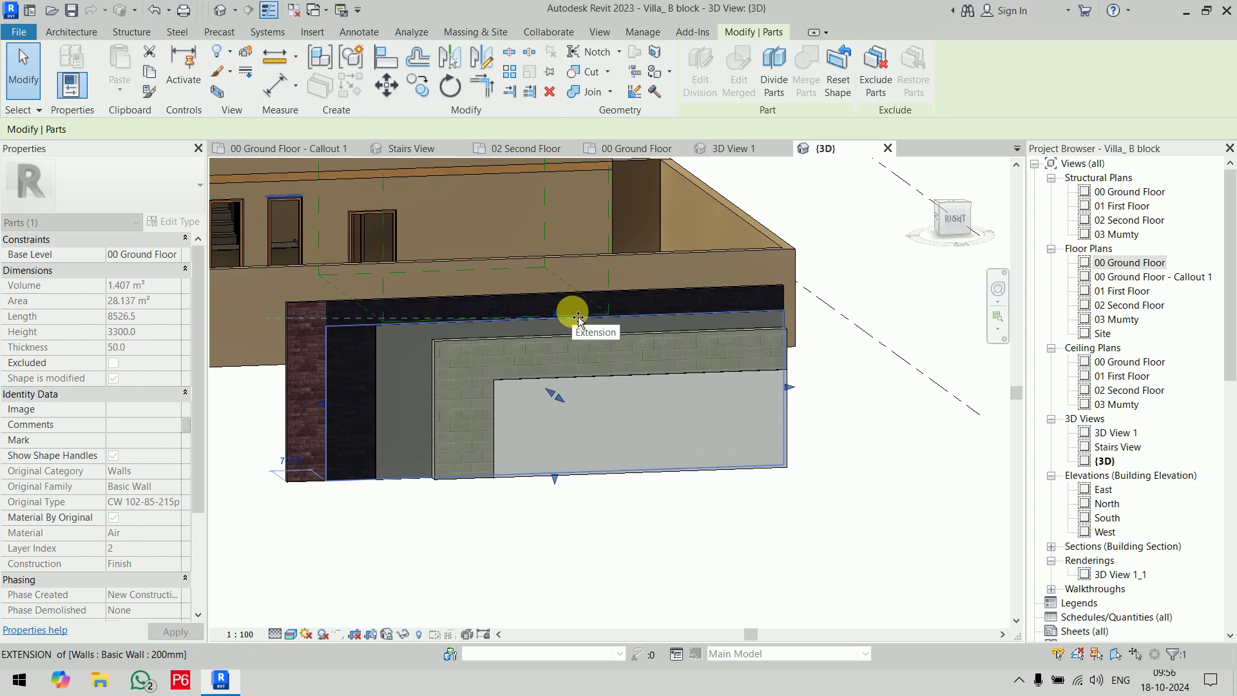
drag(569, 316, 568, 315)
drag(319, 402, 363, 402)
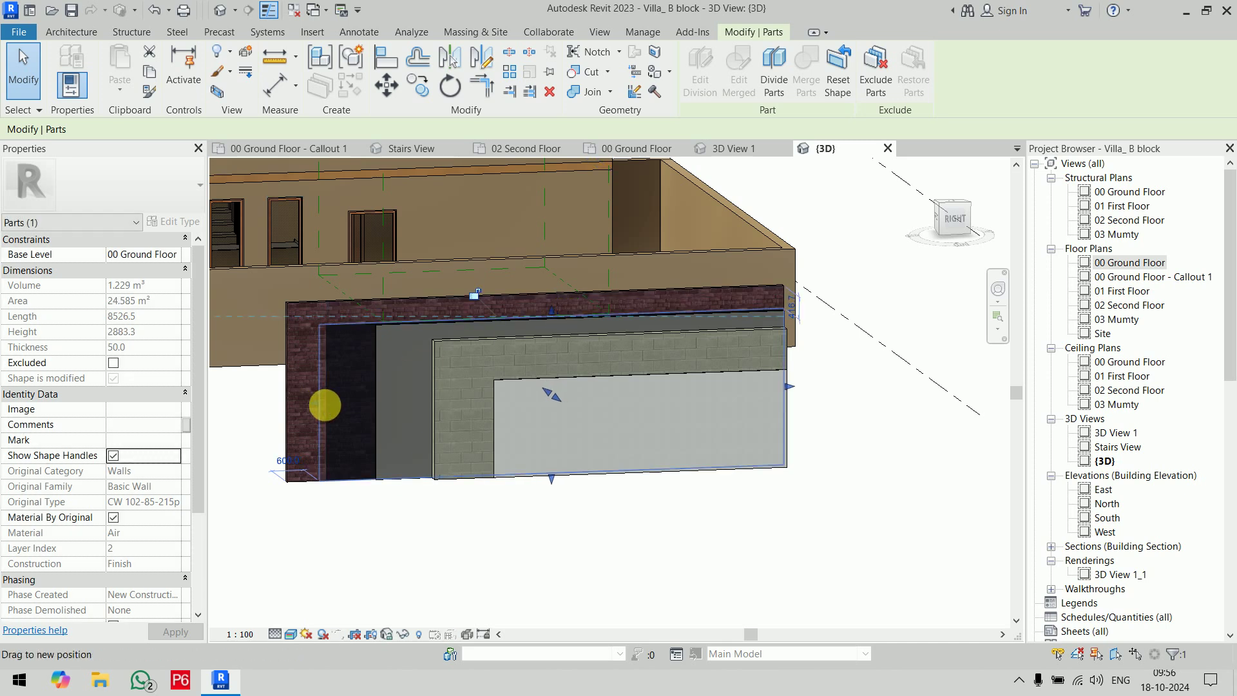
Step: Trim the brick part's left edge inward and orbit to view the layered wall
click(304, 362)
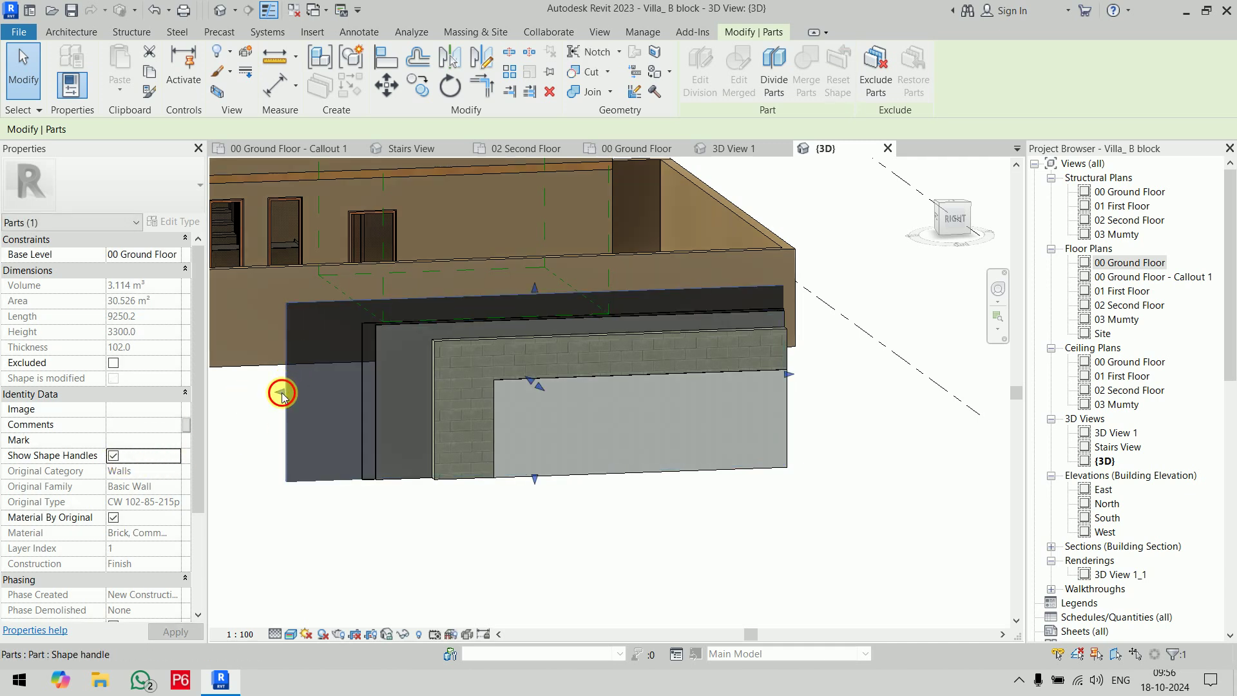
drag(286, 392, 330, 392)
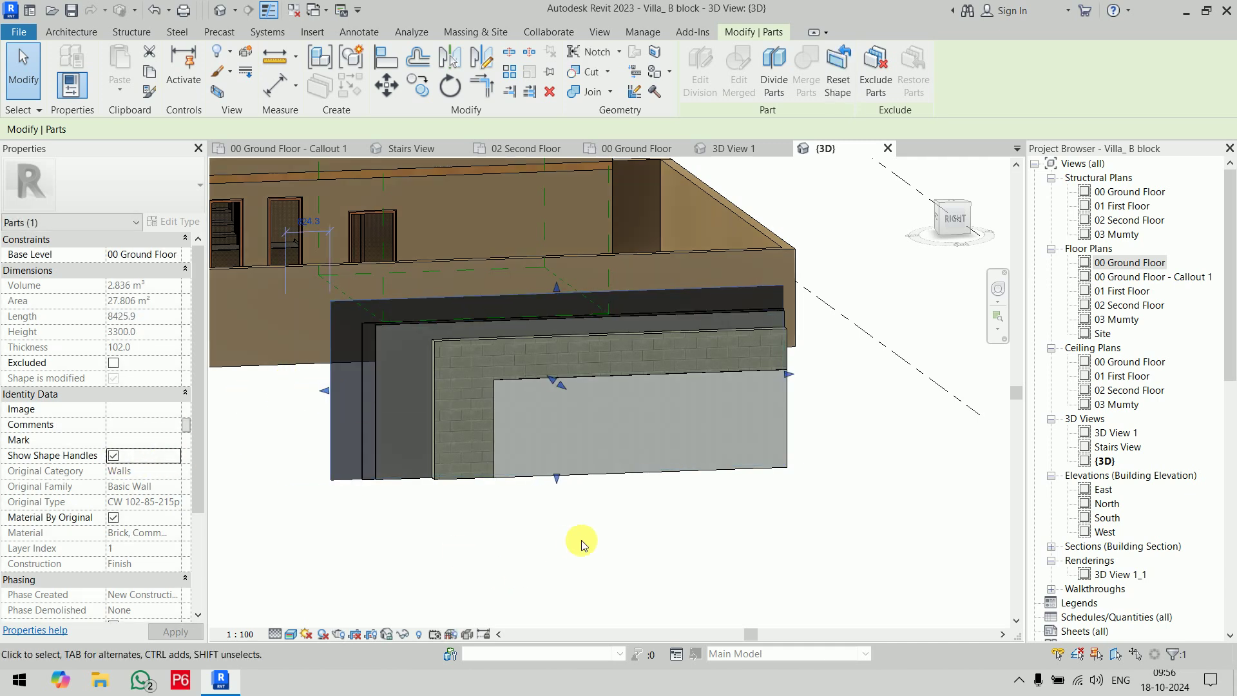
click(566, 554)
shift+middle_drag(567, 554, 606, 534)
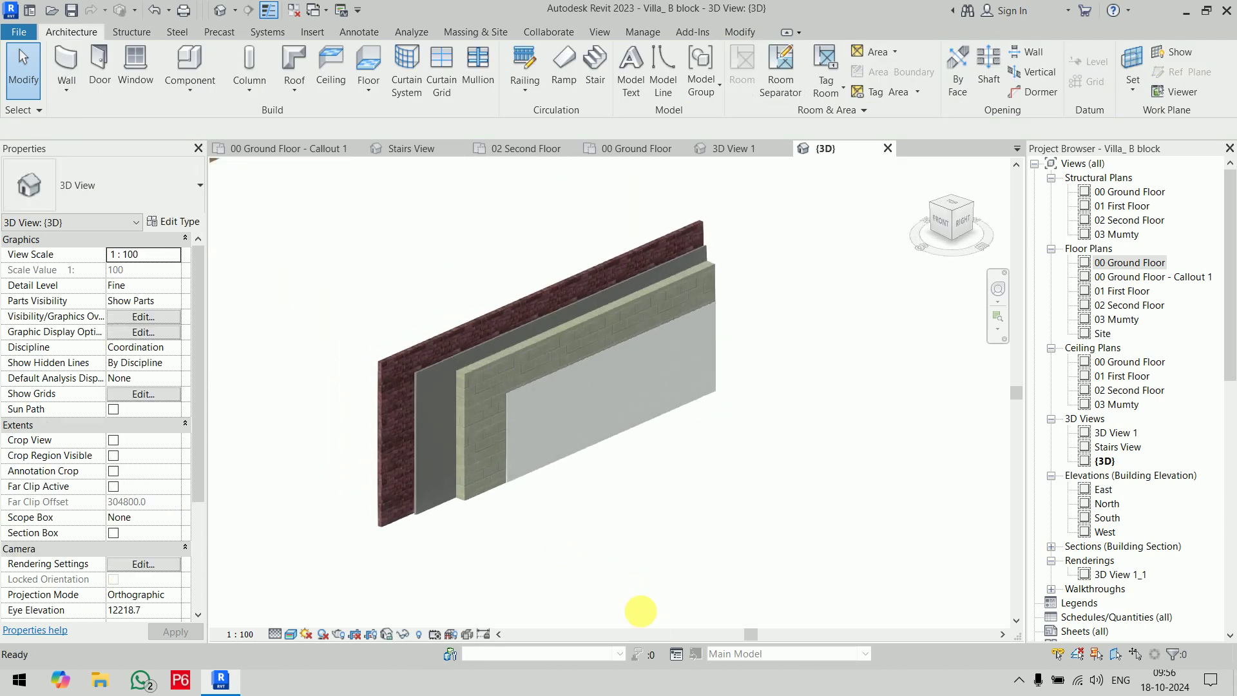
scroll(481, 441, up, 3)
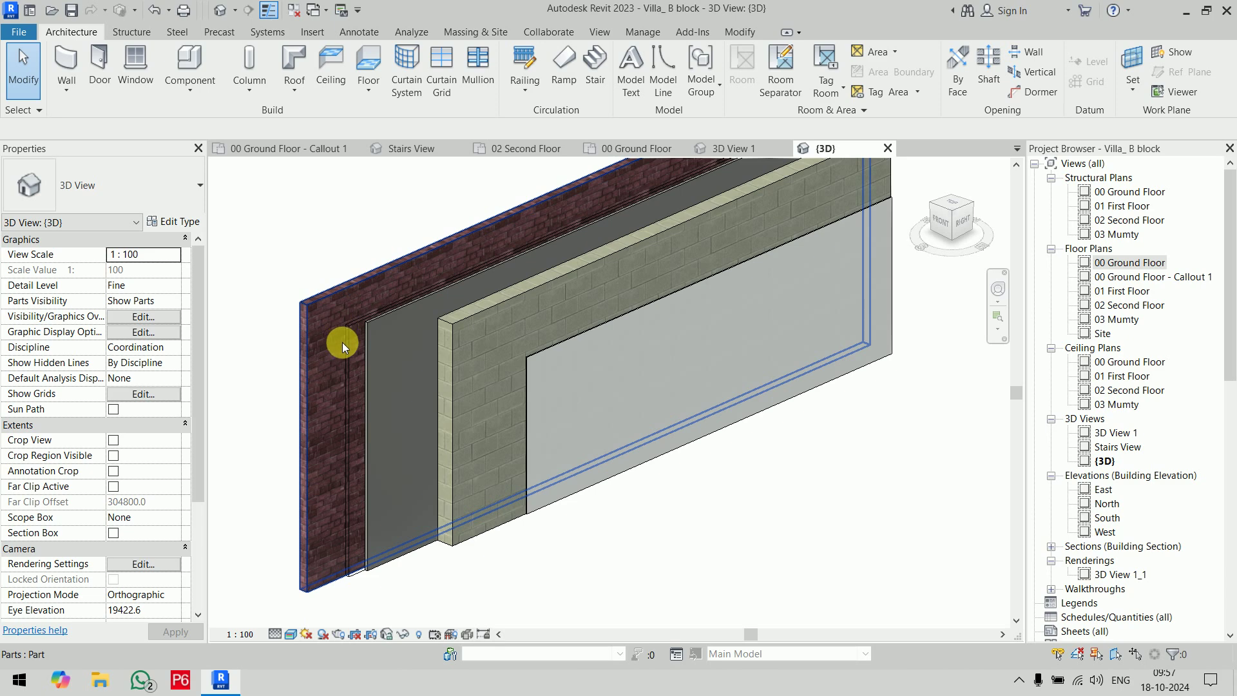
scroll(373, 327, up, 3)
scroll(366, 319, up, 3)
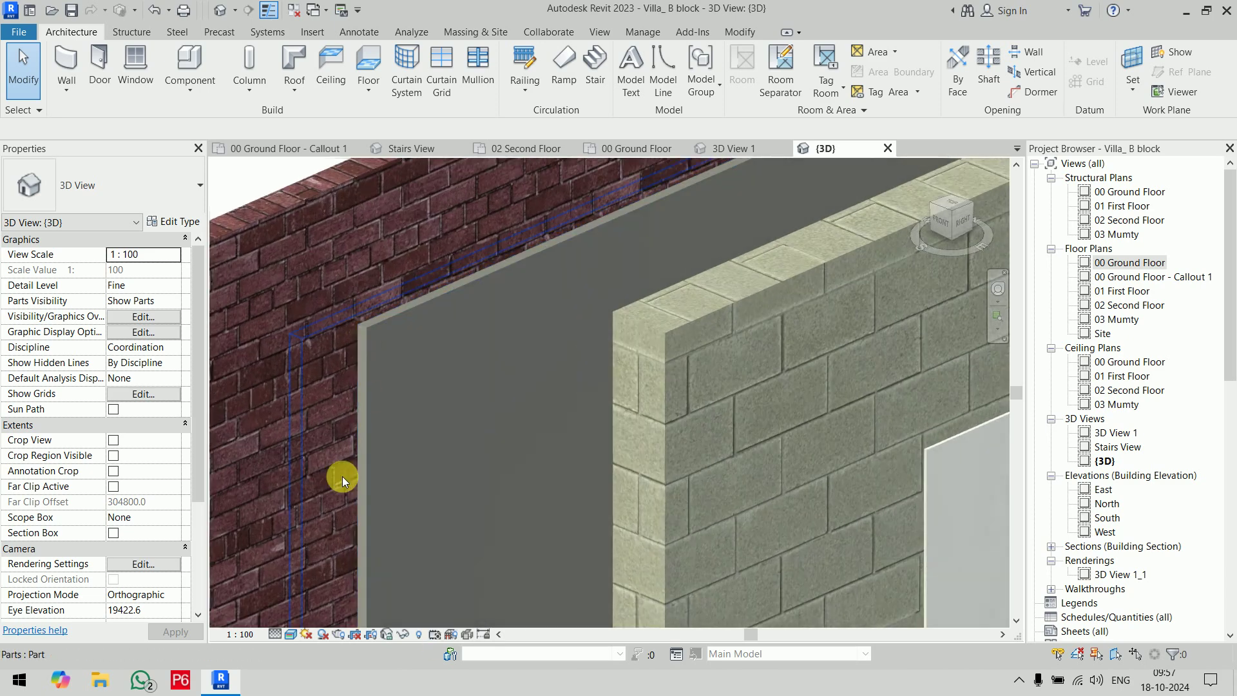
click(316, 342)
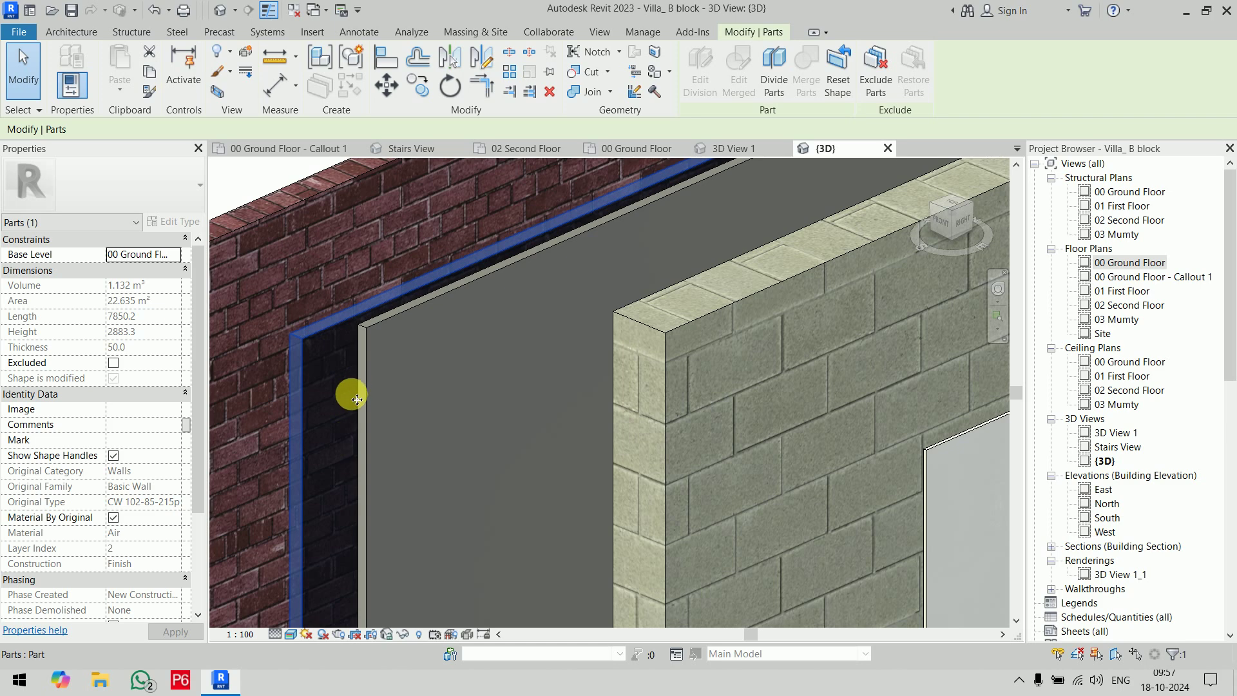
scroll(357, 400, down, 3)
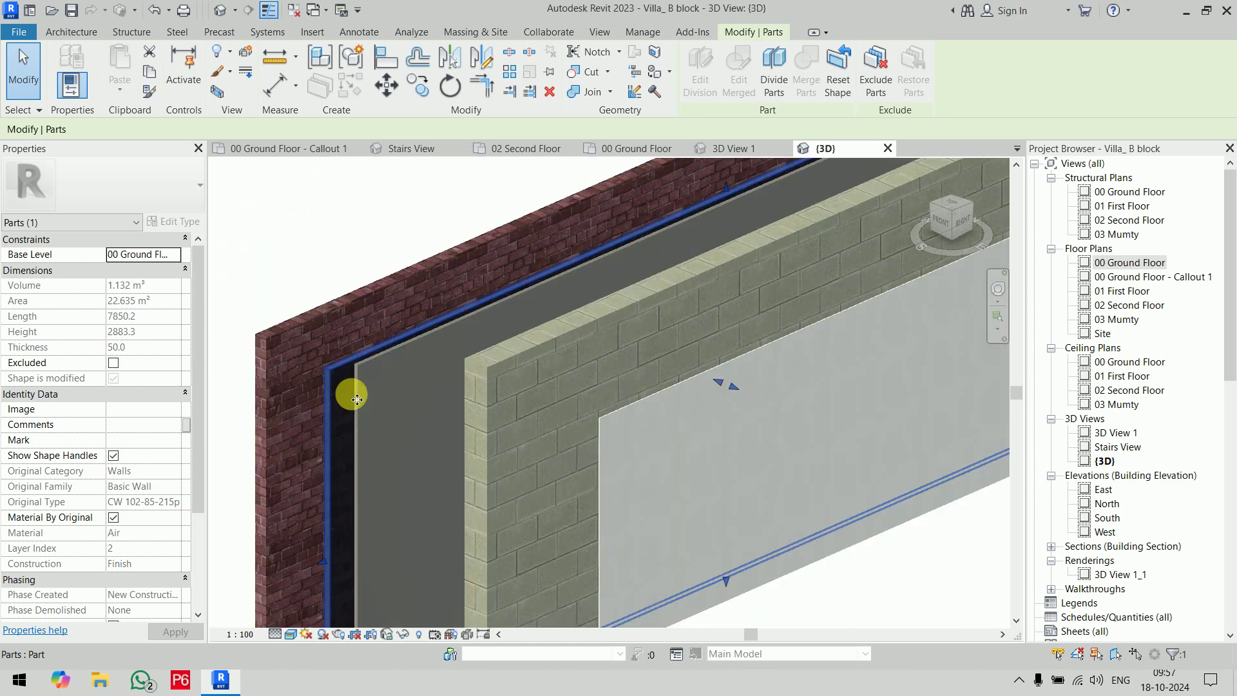
scroll(354, 392, down, 3)
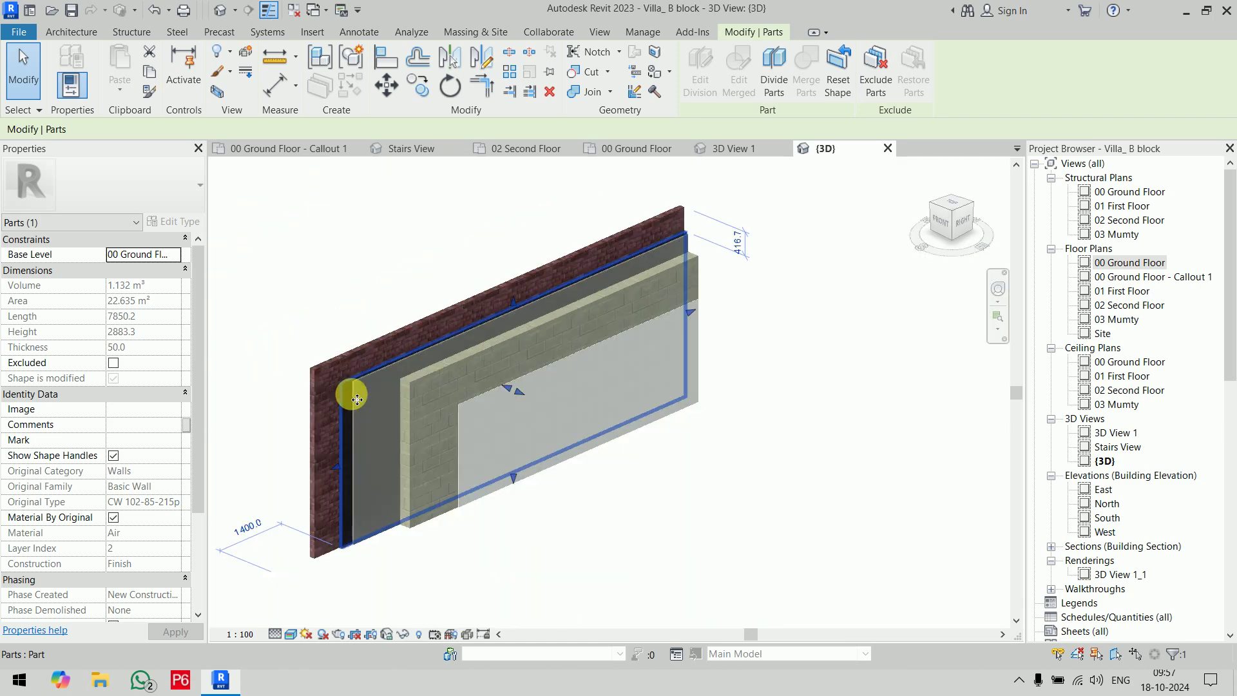
click(663, 553)
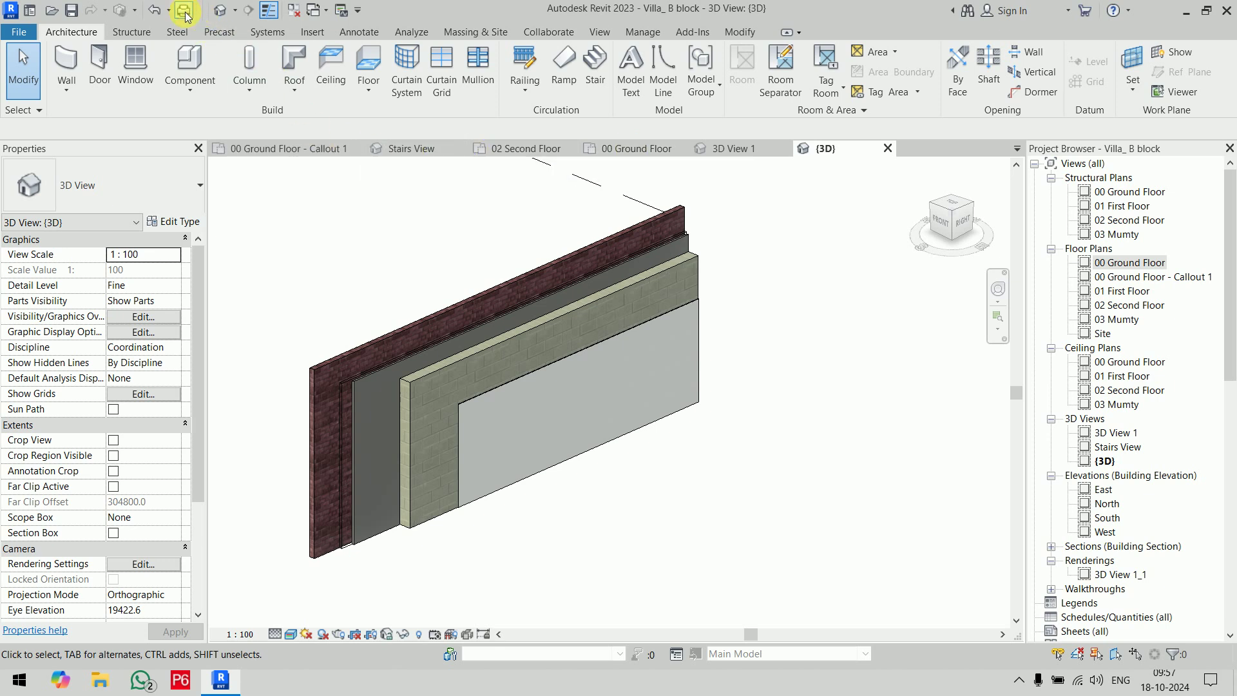
Step: Place an elevation marker below the building on the 00 Ground Floor plan
double_click(1136, 263)
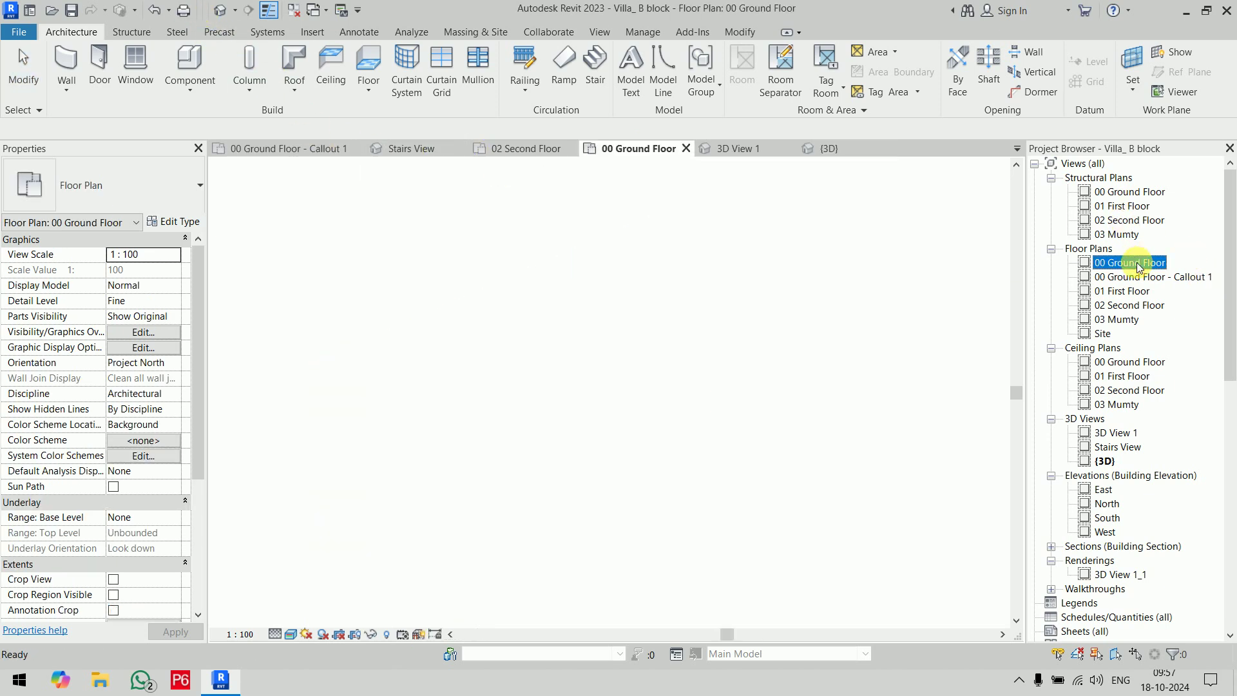
click(597, 30)
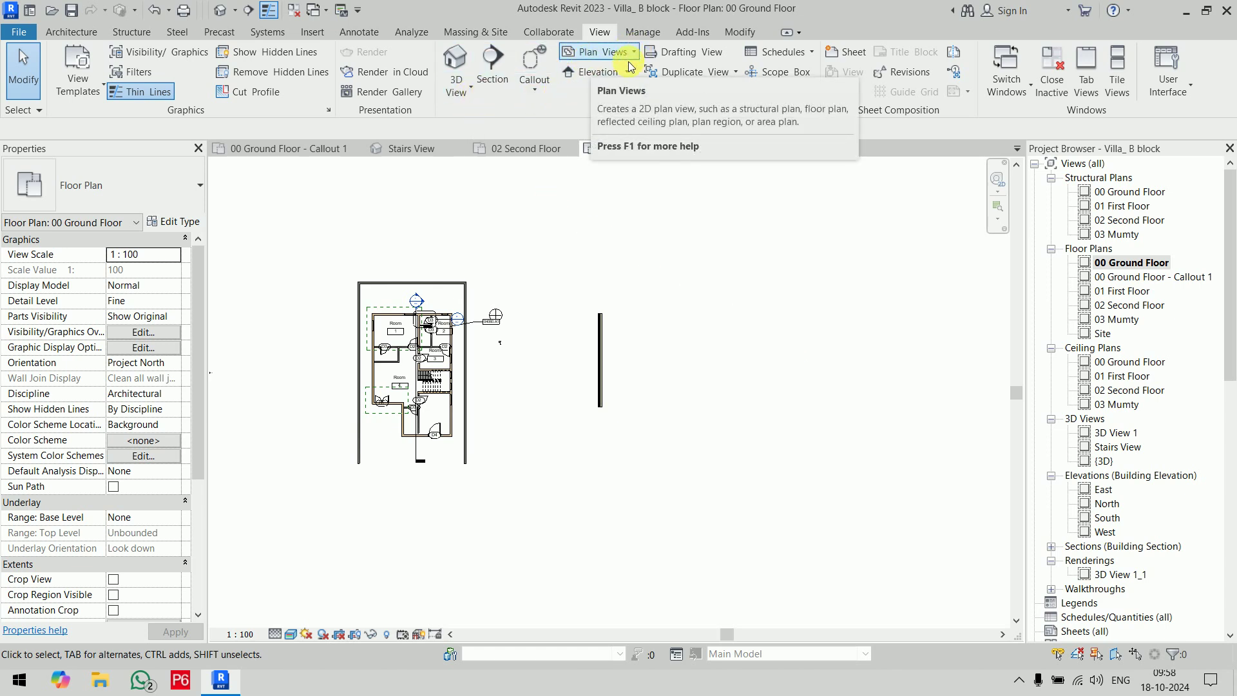
click(593, 72)
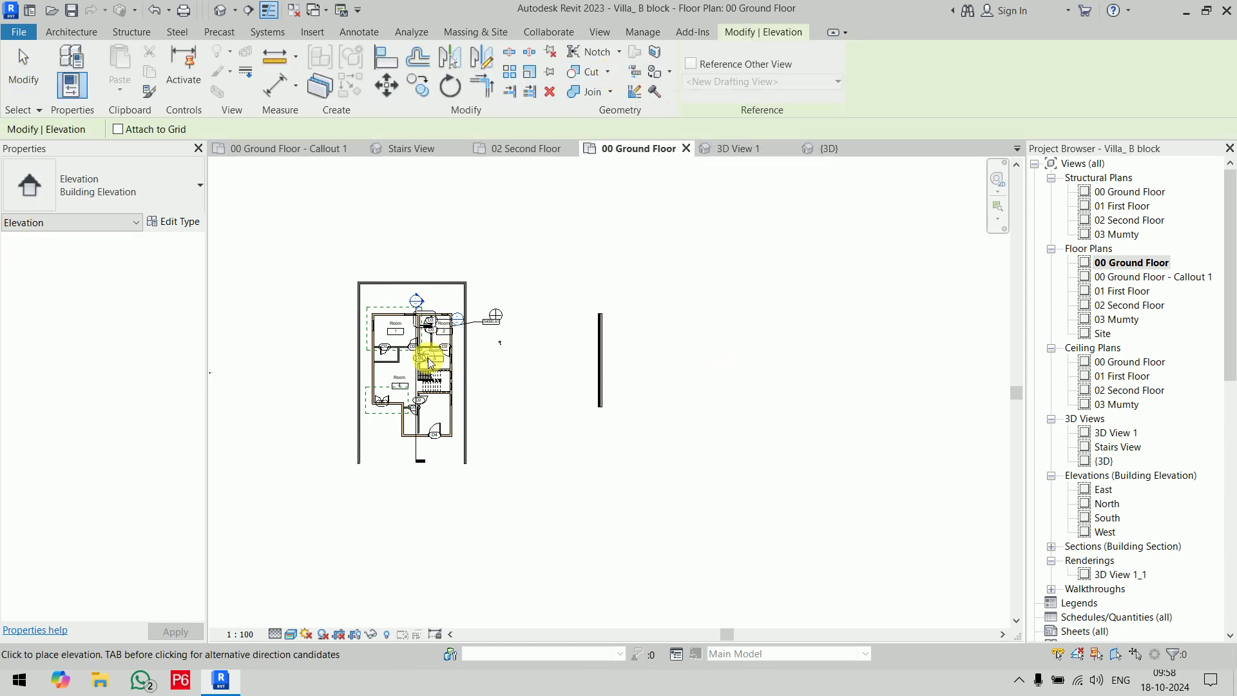
scroll(483, 359, up, 3)
middle_drag(497, 379, 638, 335)
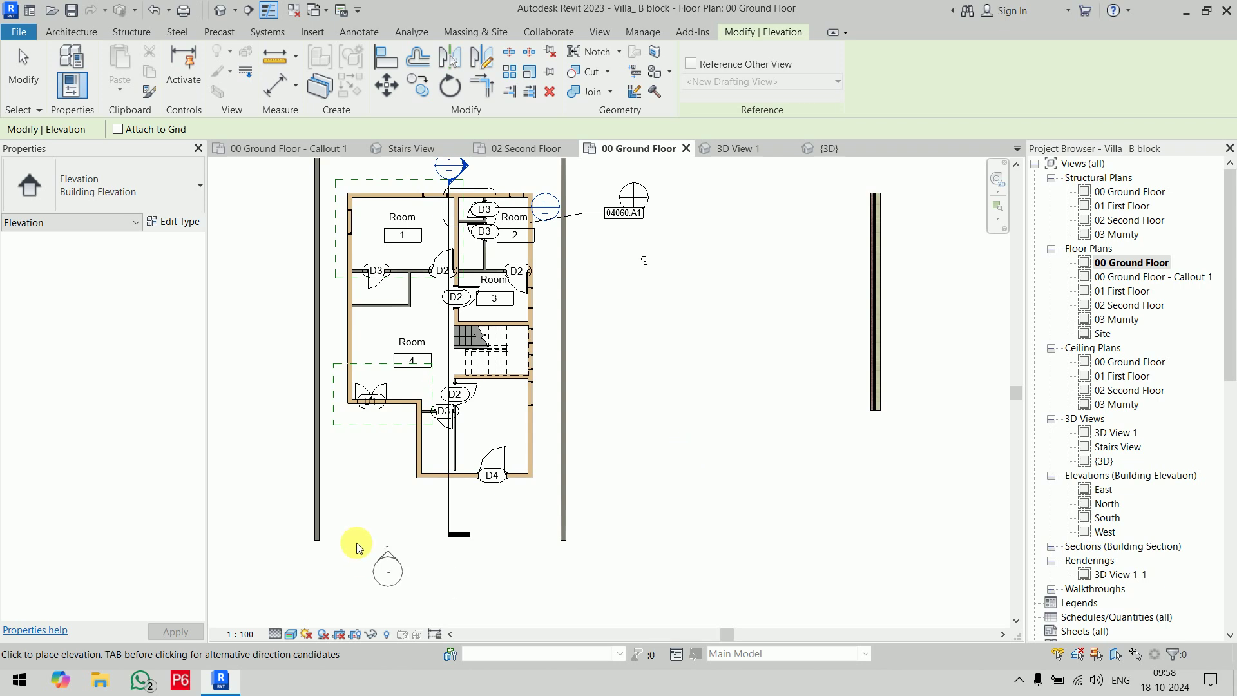
middle_drag(359, 548, 555, 466)
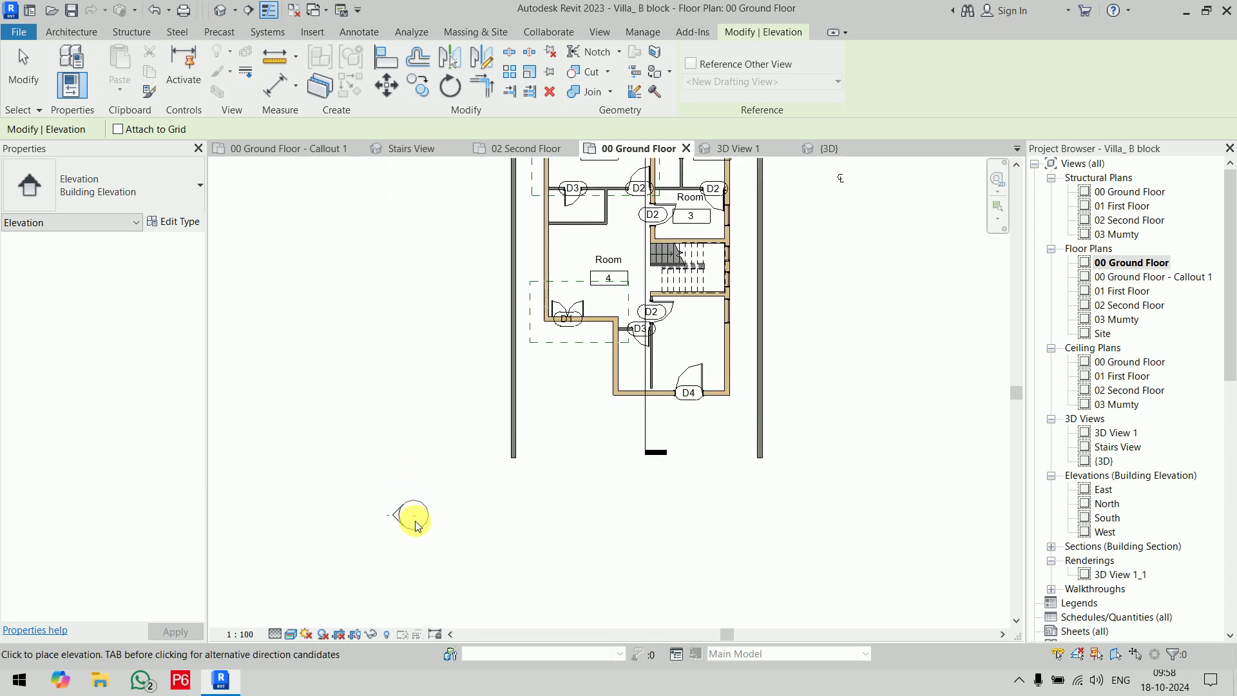
click(422, 547)
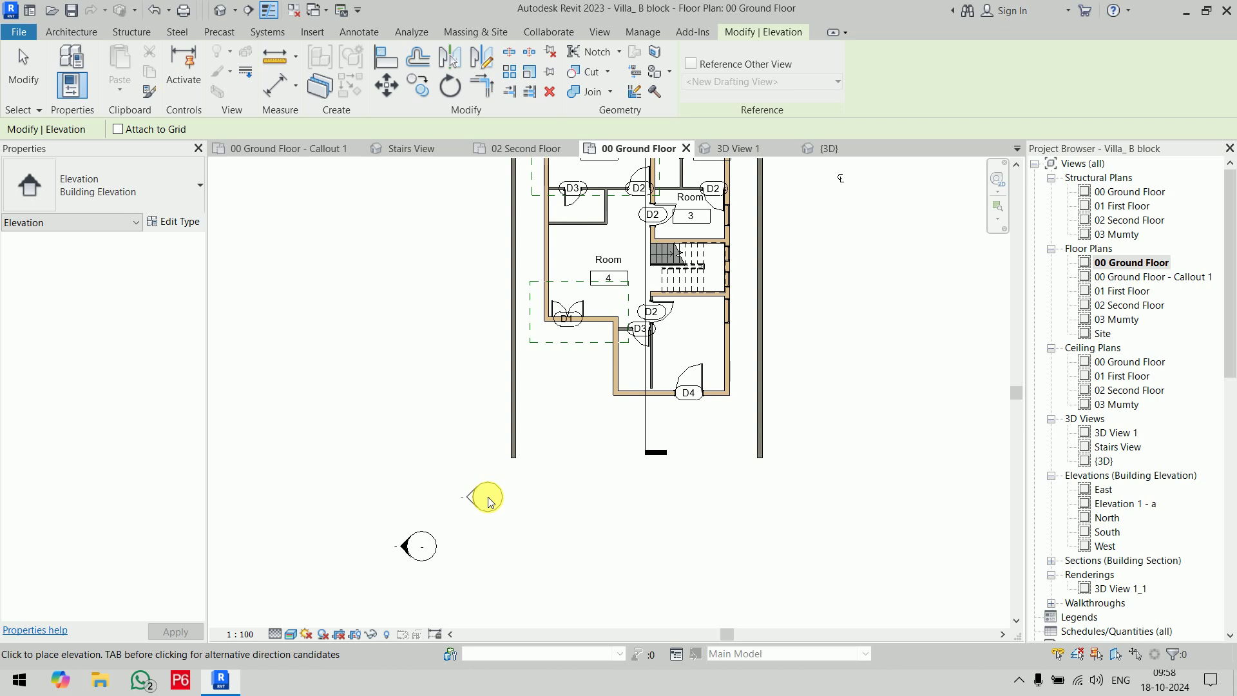
key(Escape)
Step: Rotate the elevation marker about its own centre roughly 130° to face the building
drag(515, 497, 345, 589)
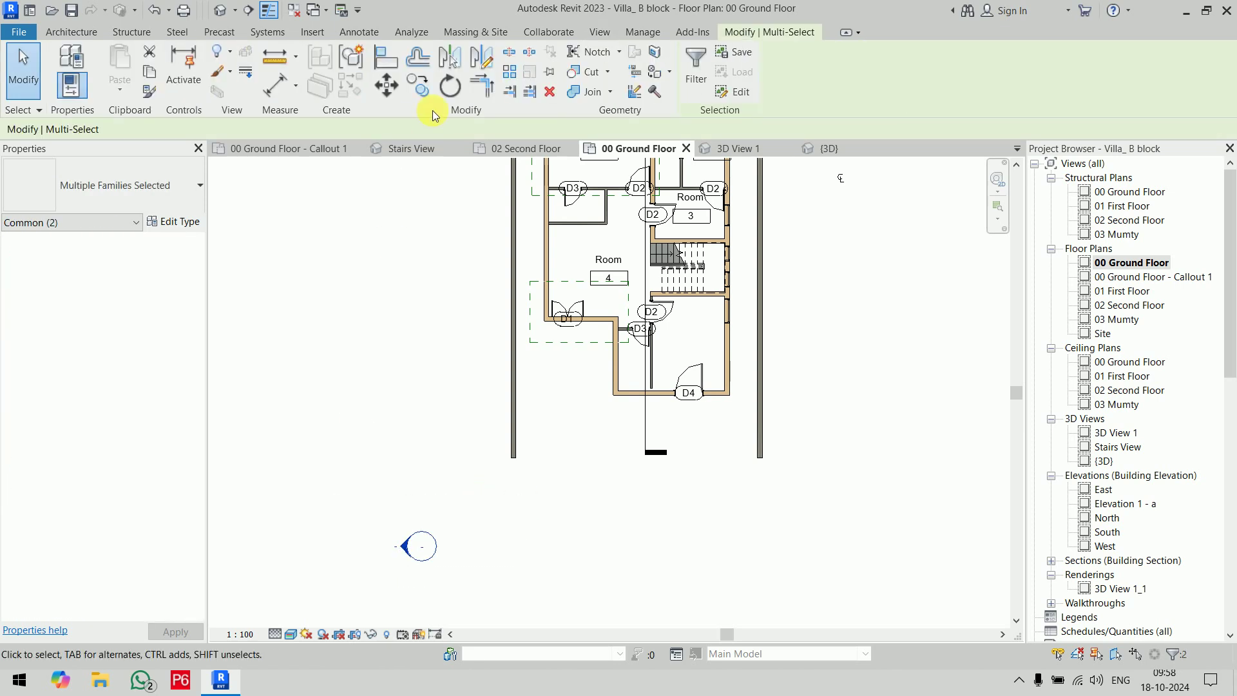
click(452, 89)
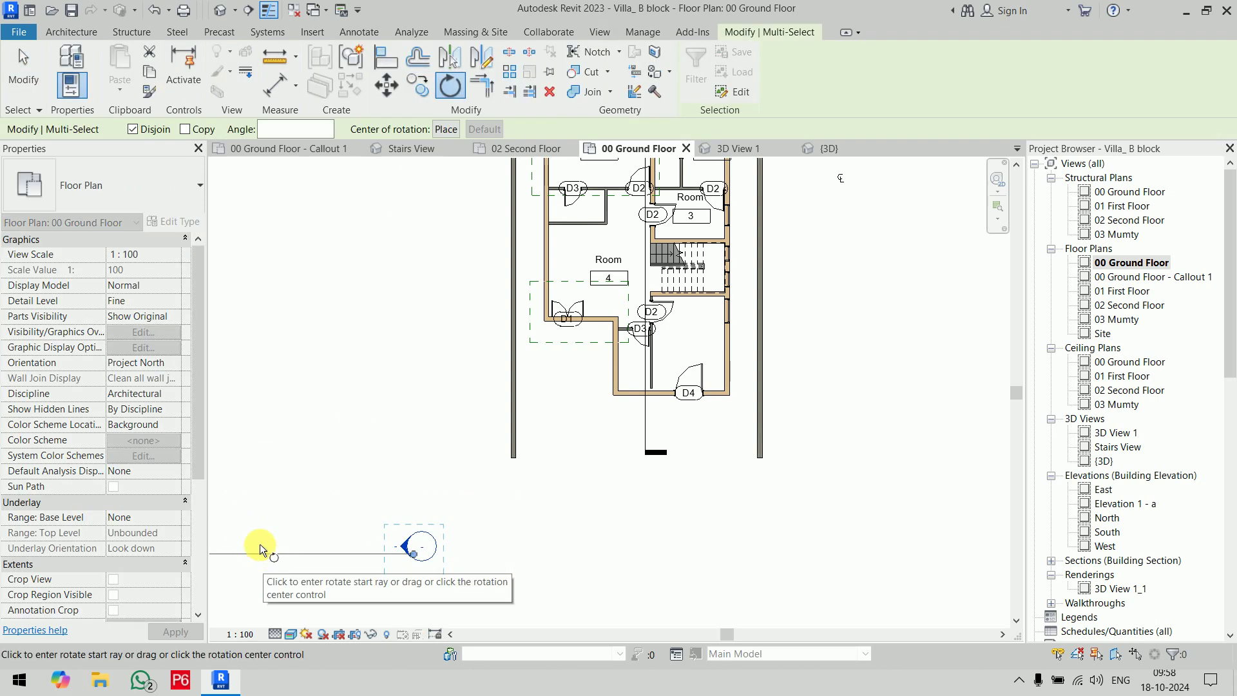
click(445, 129)
click(422, 546)
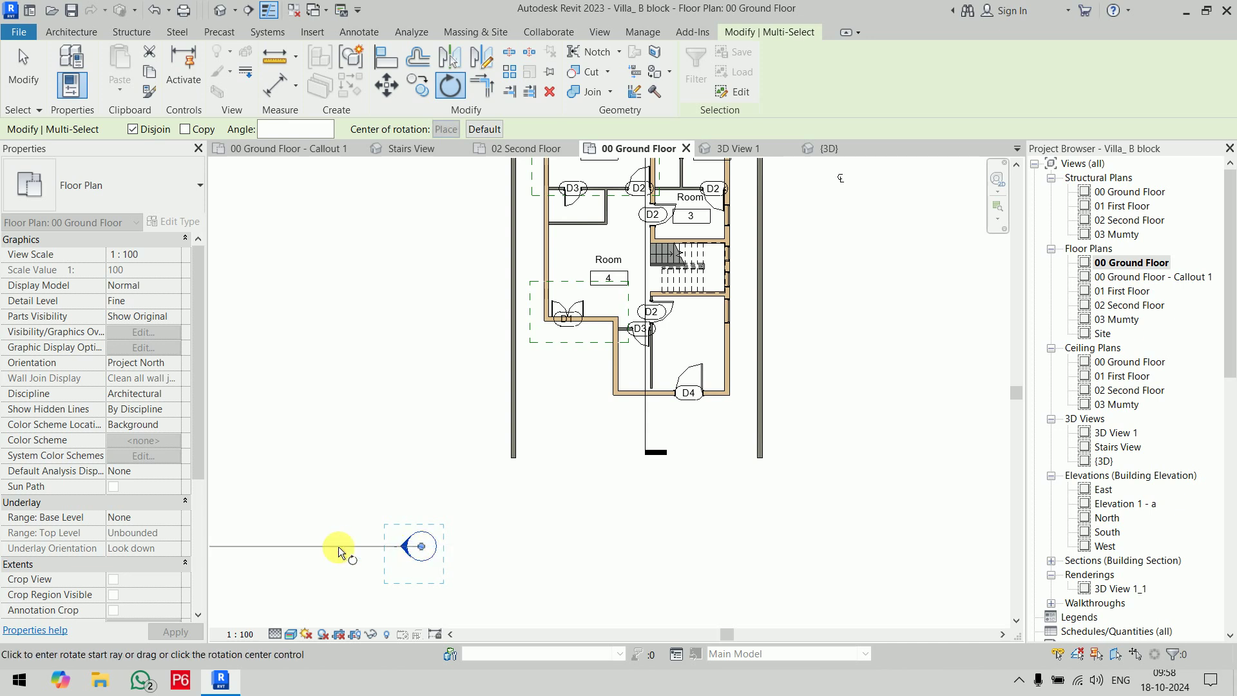
click(263, 547)
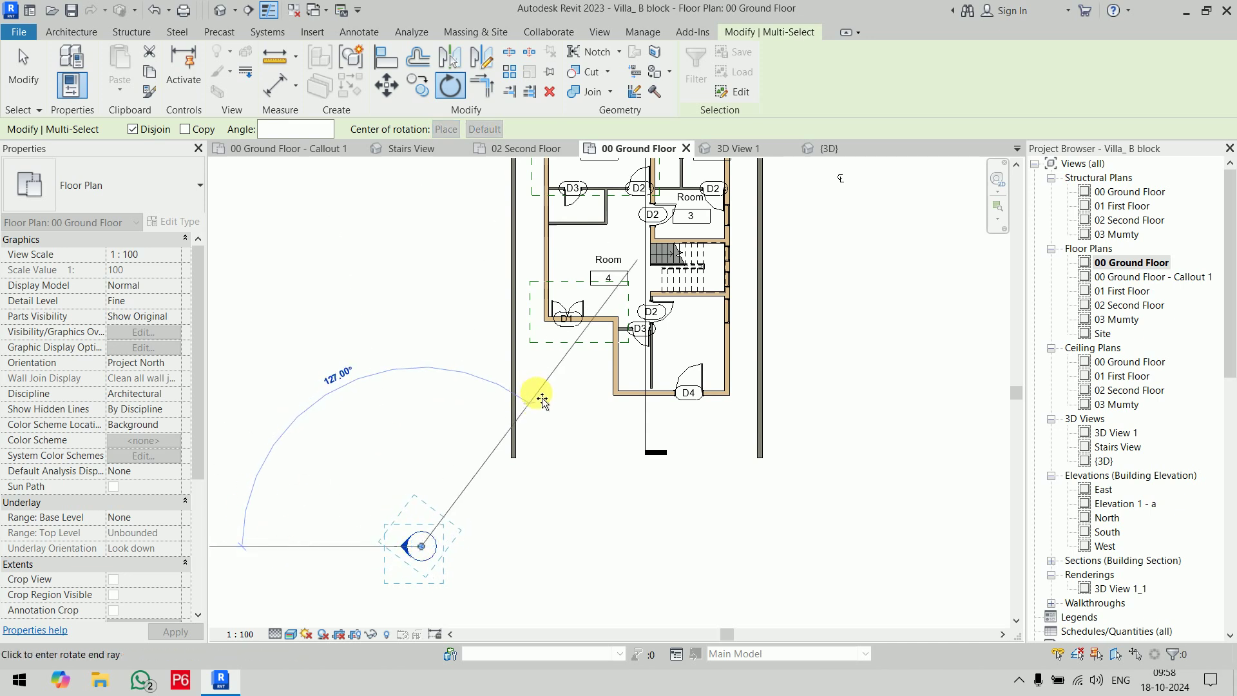
click(545, 400)
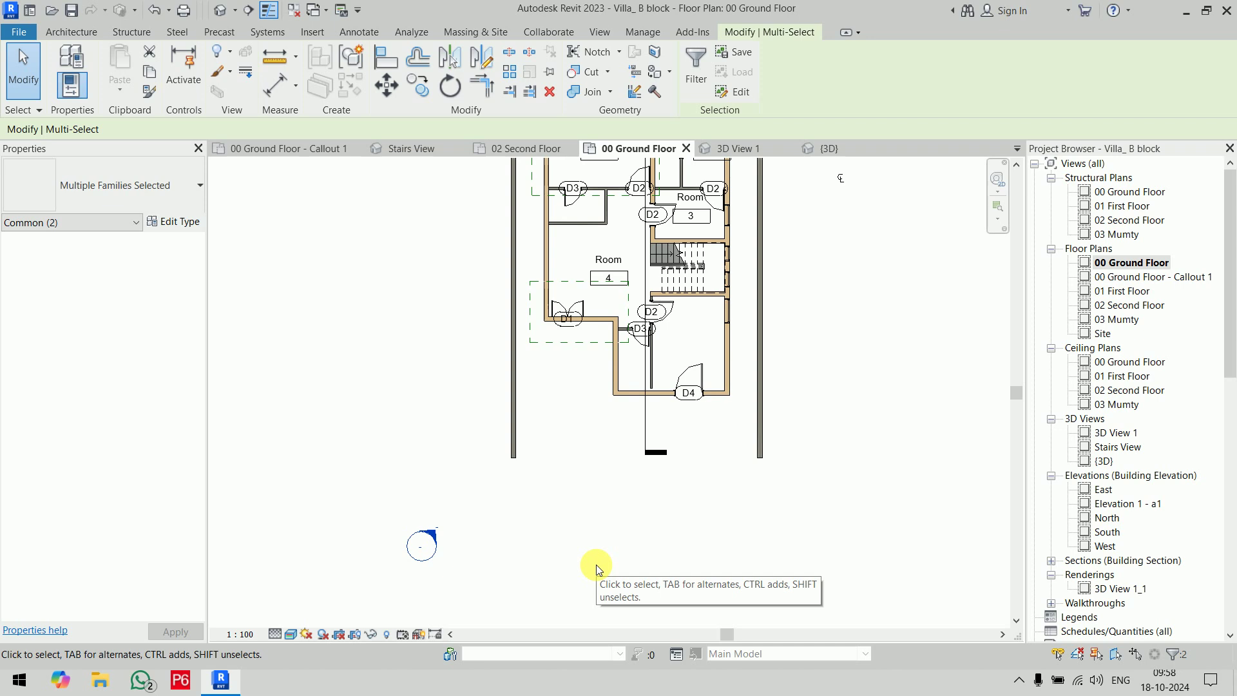
key(Escape)
Step: Open Elevation 1 - a1 and widen its crop region to the left
click(1159, 504)
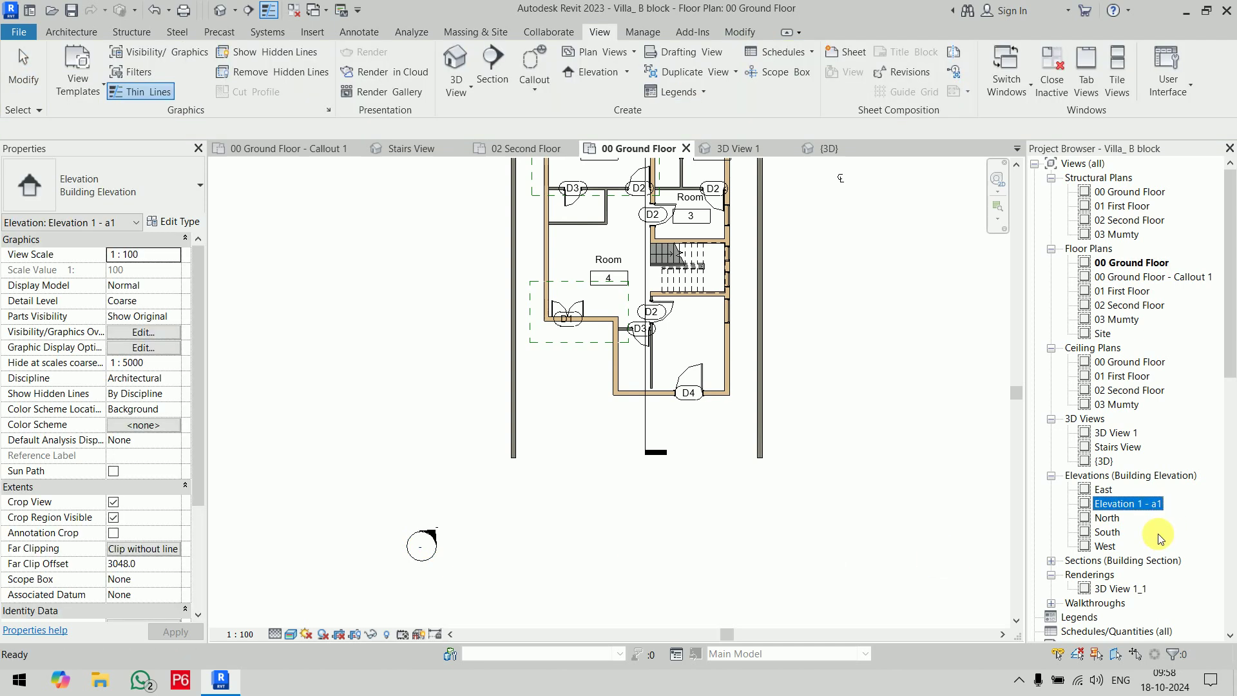
double_click(1140, 507)
scroll(663, 414, down, 3)
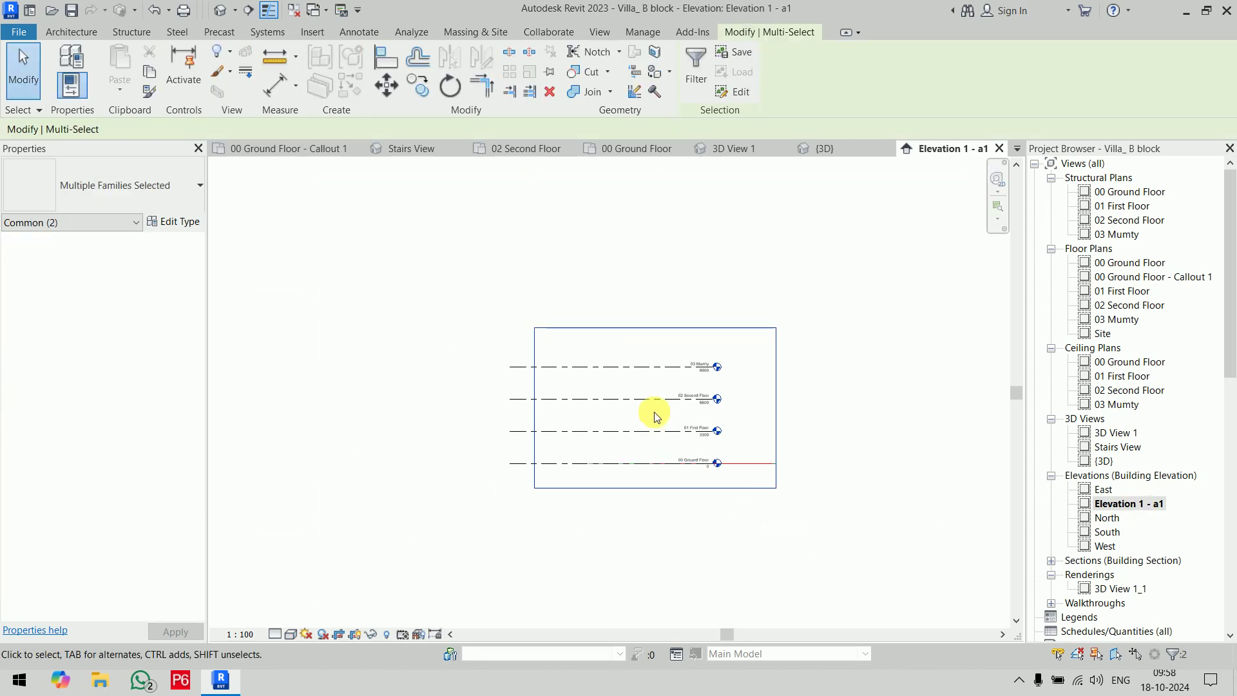
middle_drag(655, 412, 630, 329)
click(608, 495)
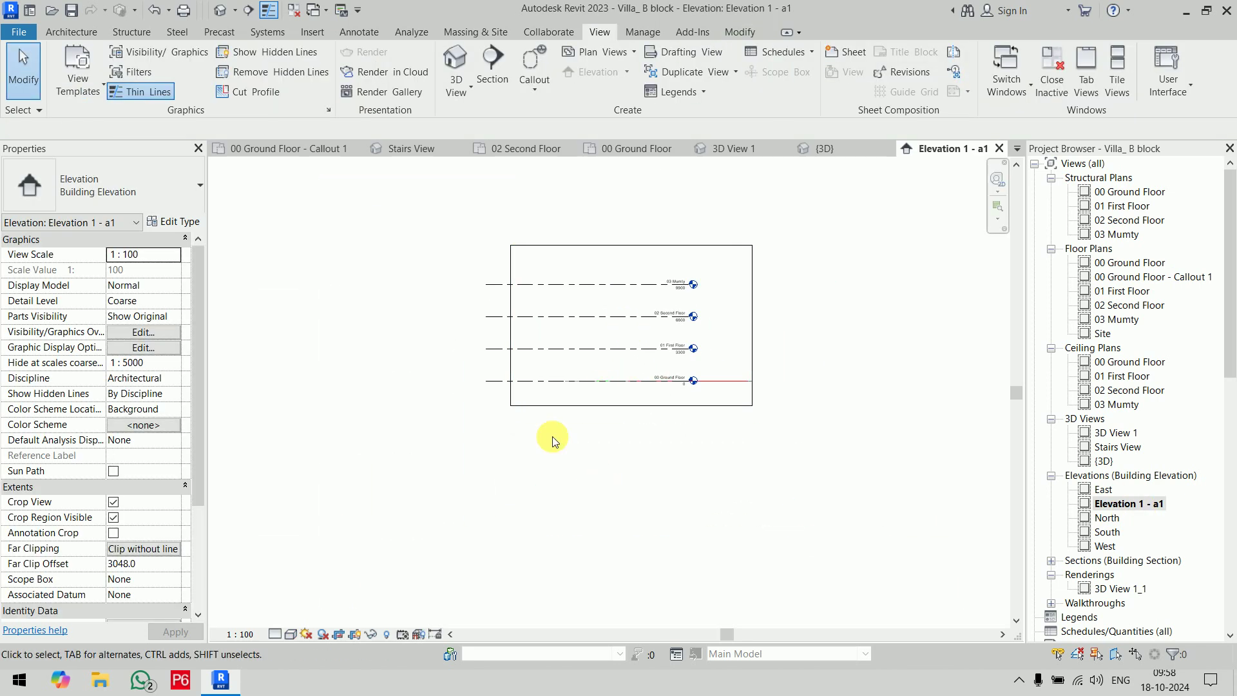
click(509, 284)
drag(510, 326, 335, 326)
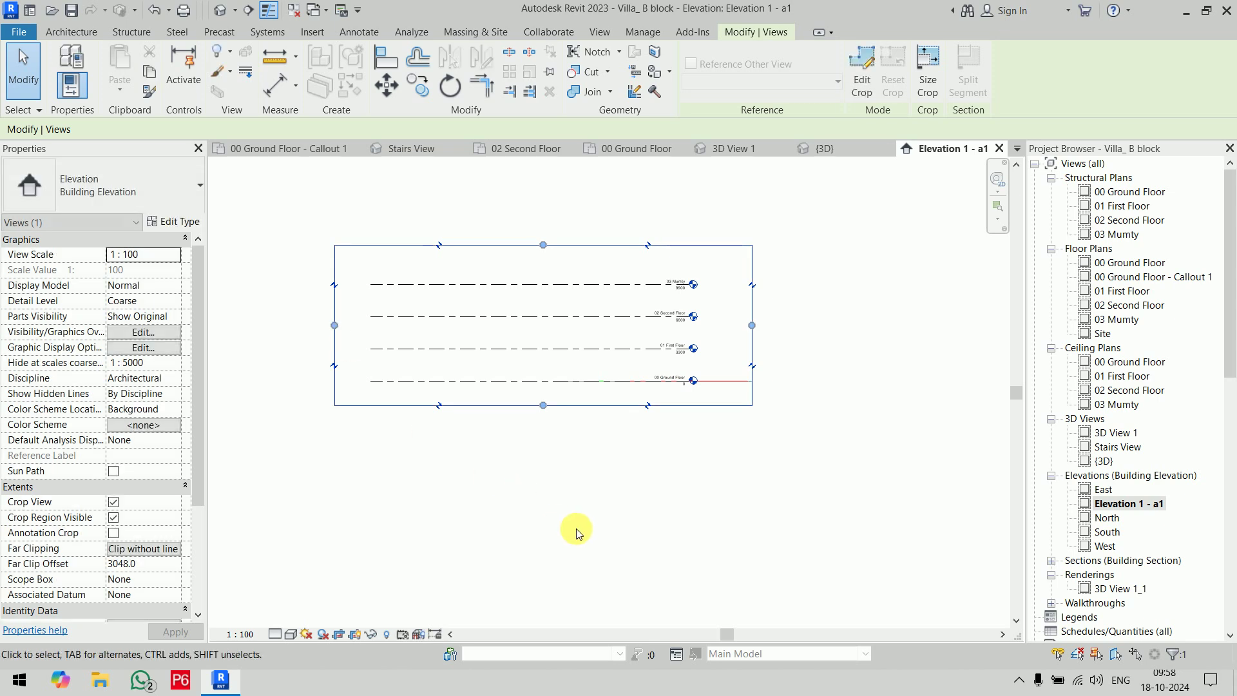
Step: On the 02 Second Floor plan, turn off Crop View and push the far clip past the building
click(527, 151)
scroll(690, 378, down, 3)
scroll(610, 507, down, 2)
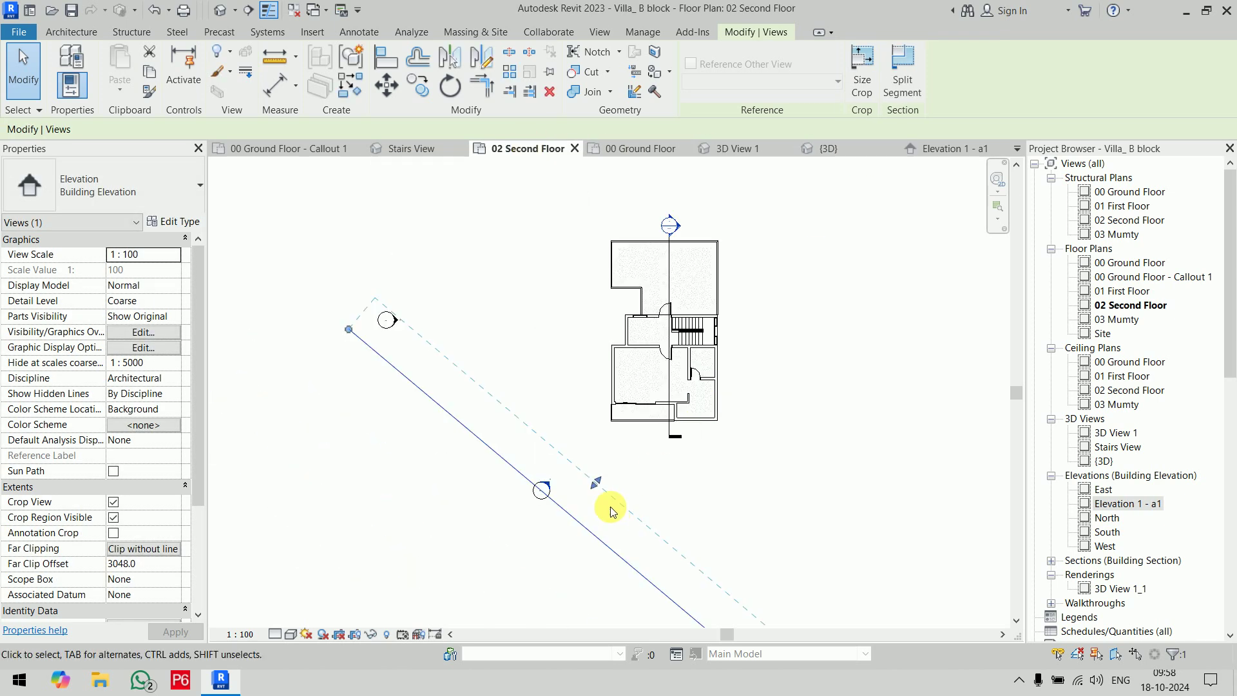
middle_drag(610, 507, 552, 433)
scroll(423, 434, down, 2)
scroll(438, 432, down, 1)
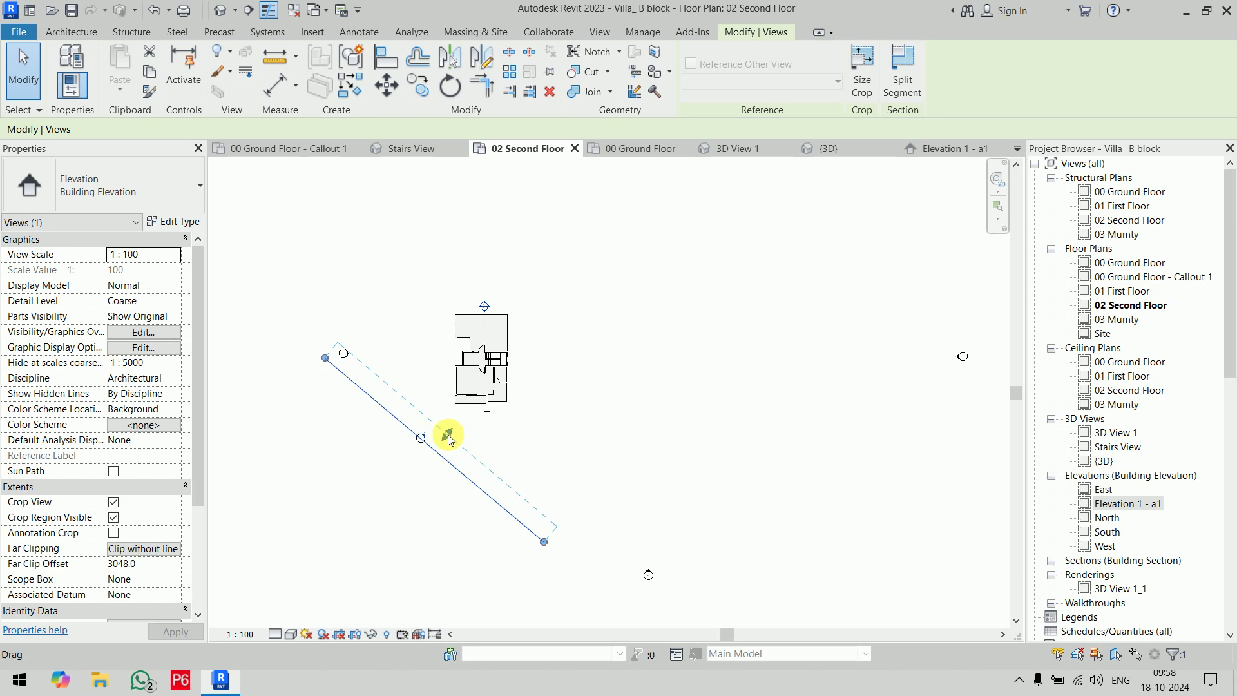
click(113, 518)
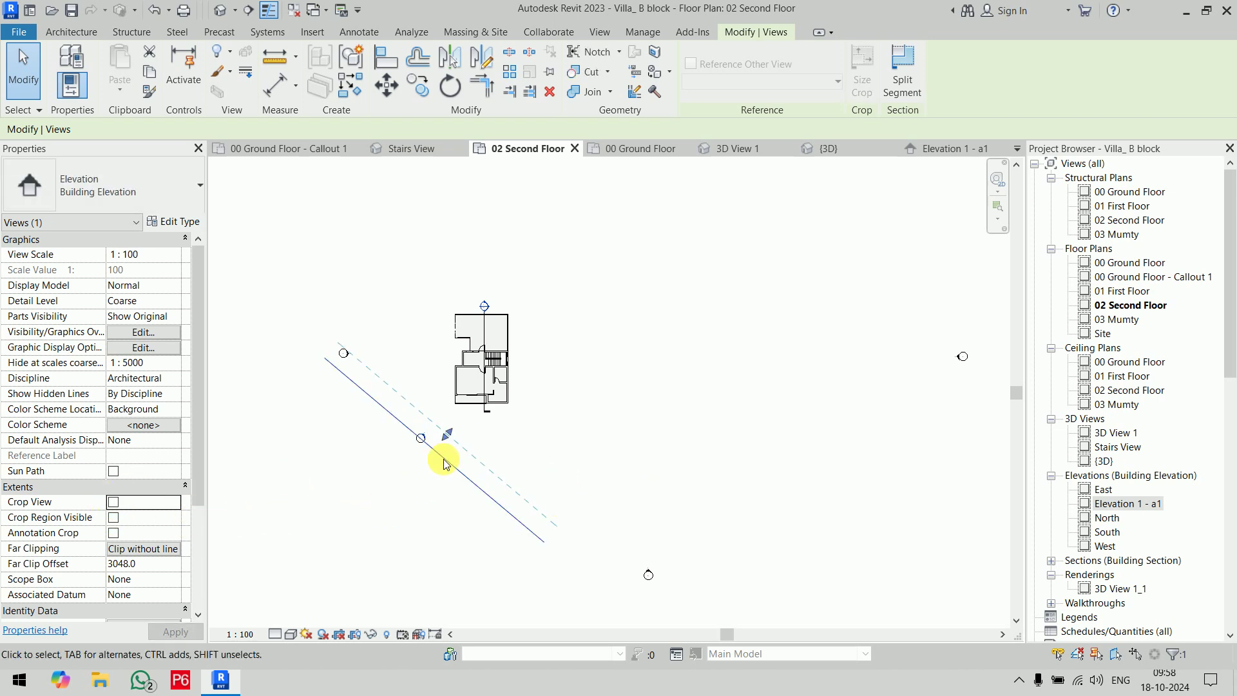
drag(447, 435, 491, 397)
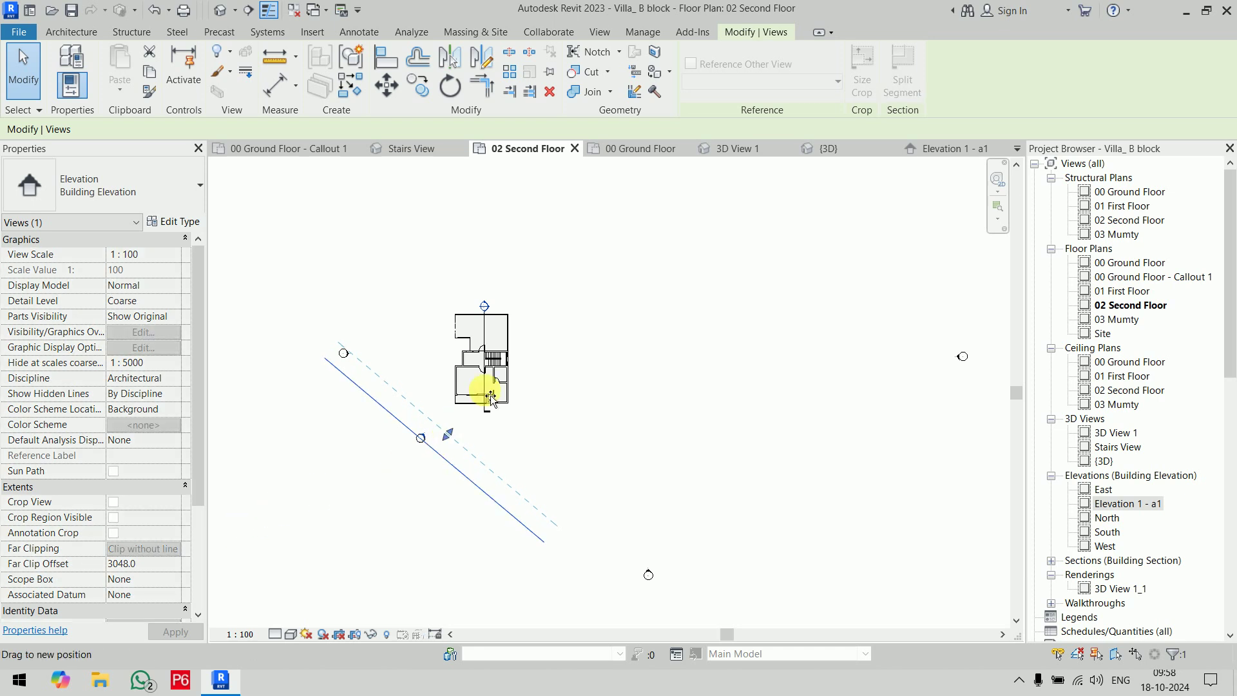
click(562, 315)
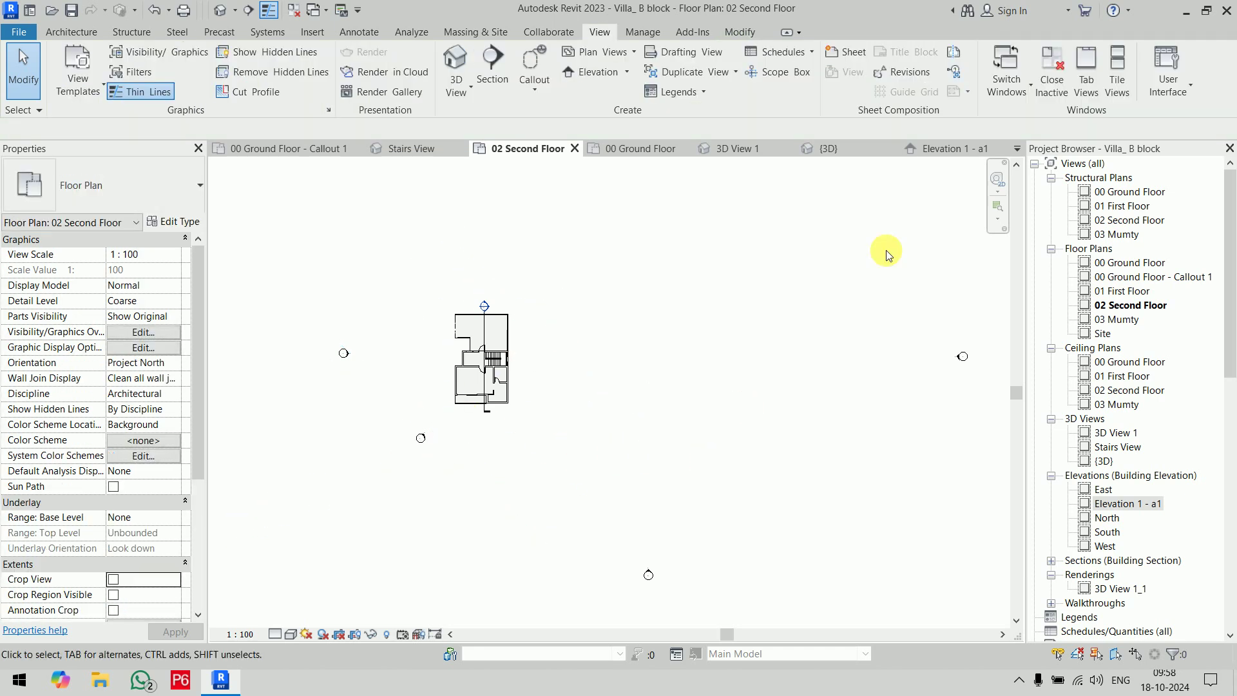
Step: Return to Elevation 1 - a1 and zoom to see the full facade
click(977, 148)
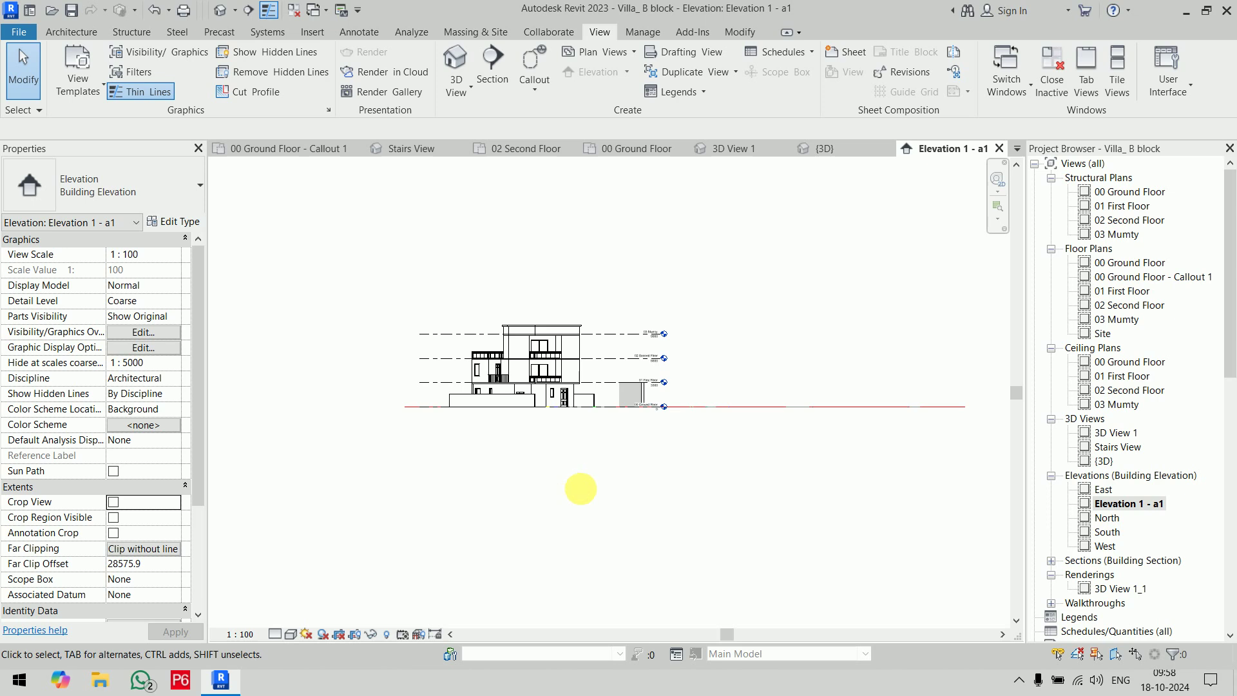
scroll(566, 400, up, 1)
scroll(566, 400, up, 2)
scroll(567, 400, up, 2)
scroll(572, 409, up, 1)
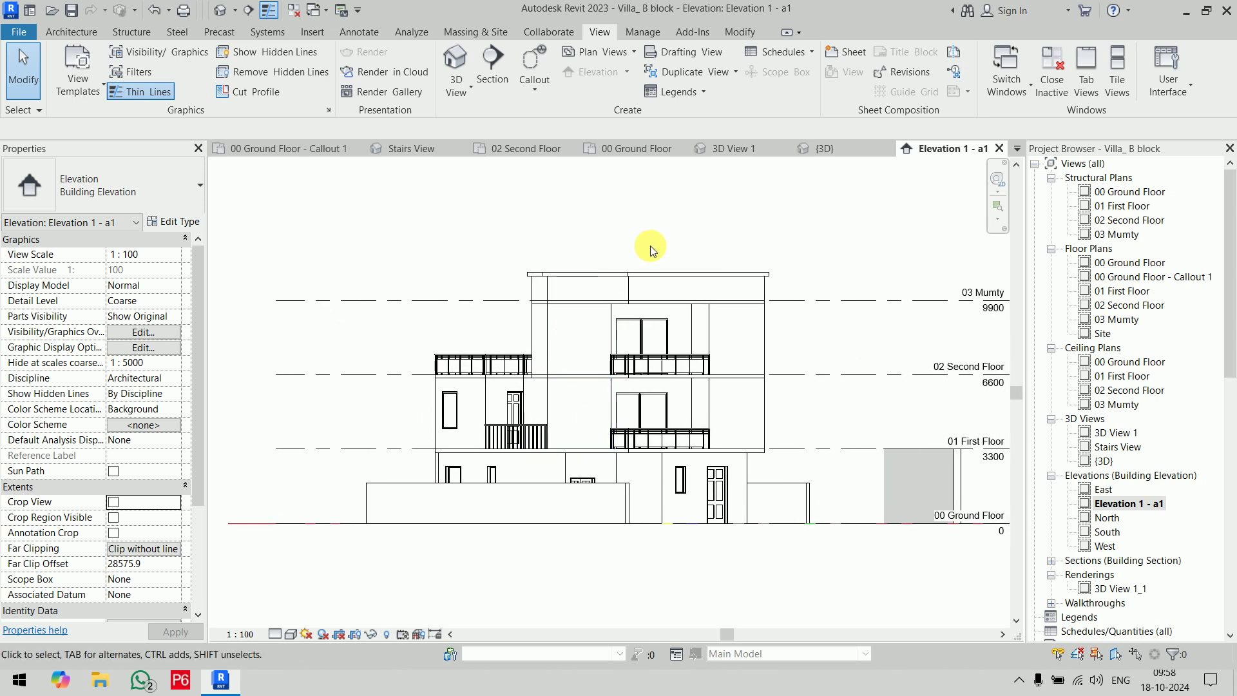
Step: On 00 Ground Floor, drag the elevation's far clip line beyond the building to 33360.8 depth
click(613, 148)
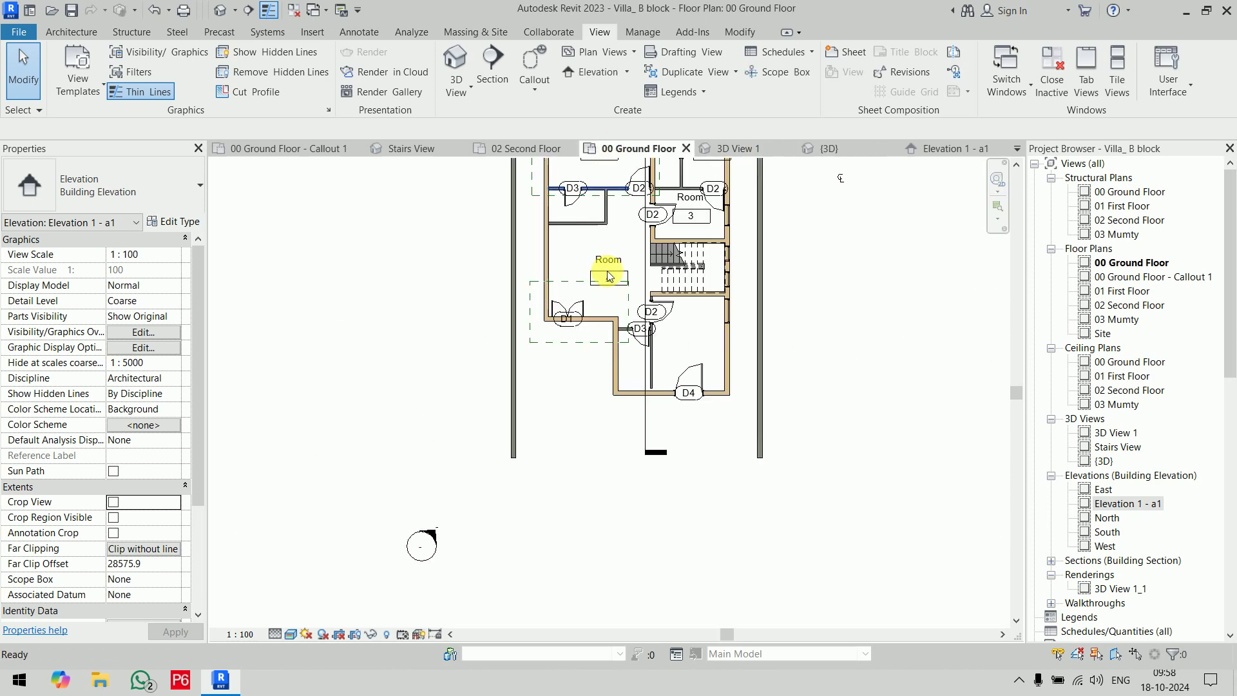
scroll(474, 503, down, 3)
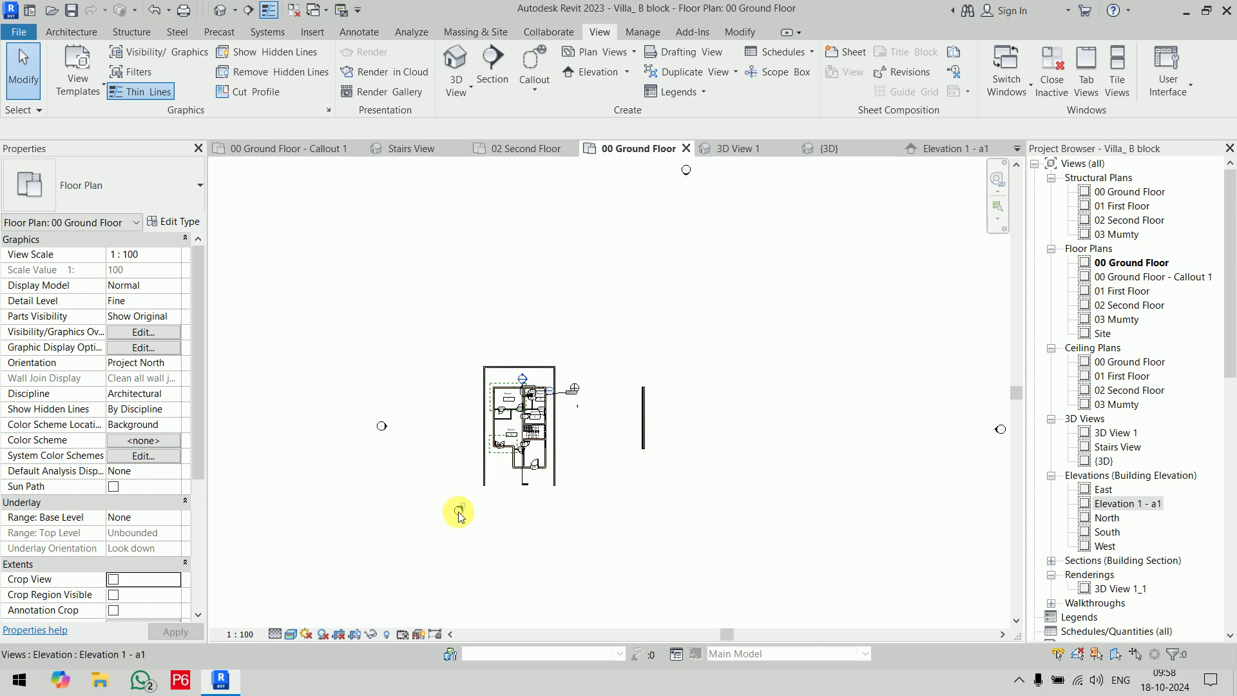
click(460, 511)
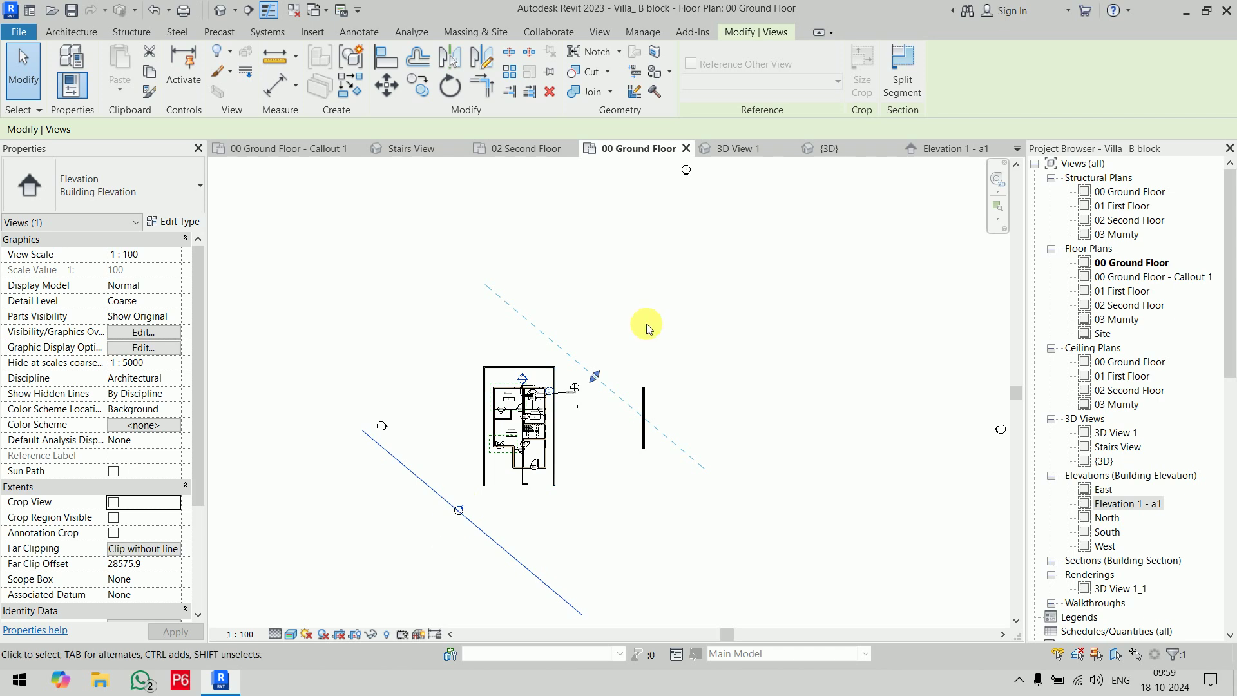
drag(595, 375, 502, 511)
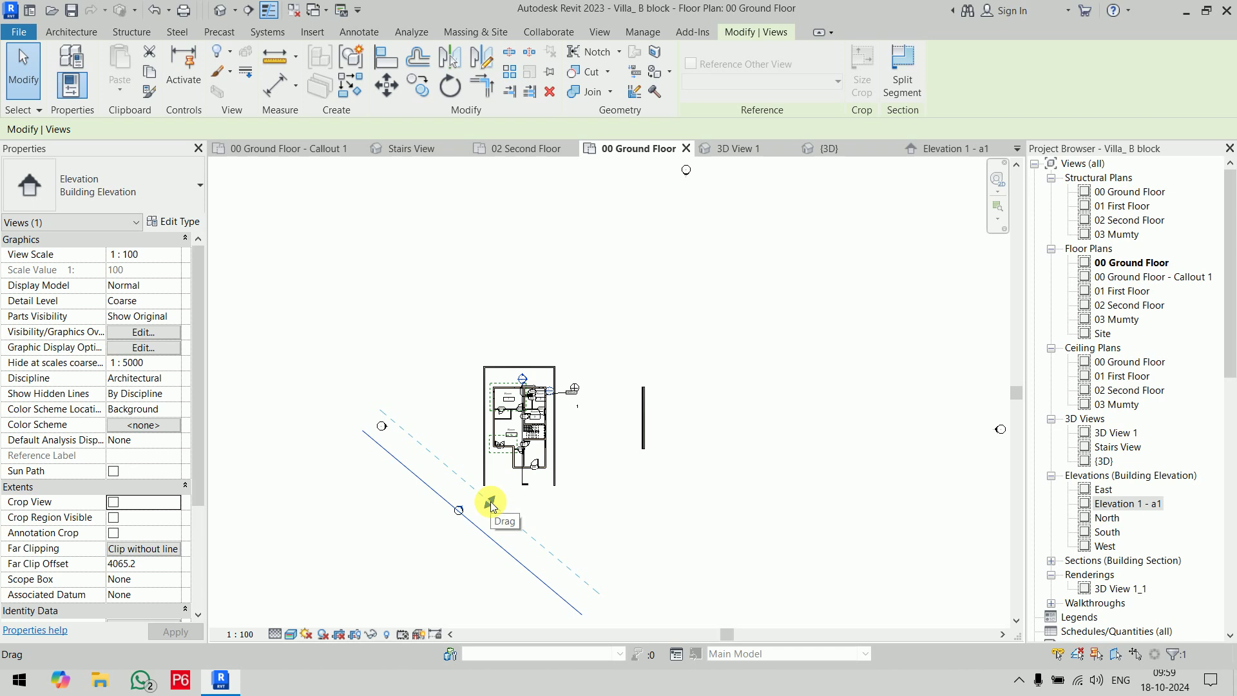
drag(488, 503, 631, 374)
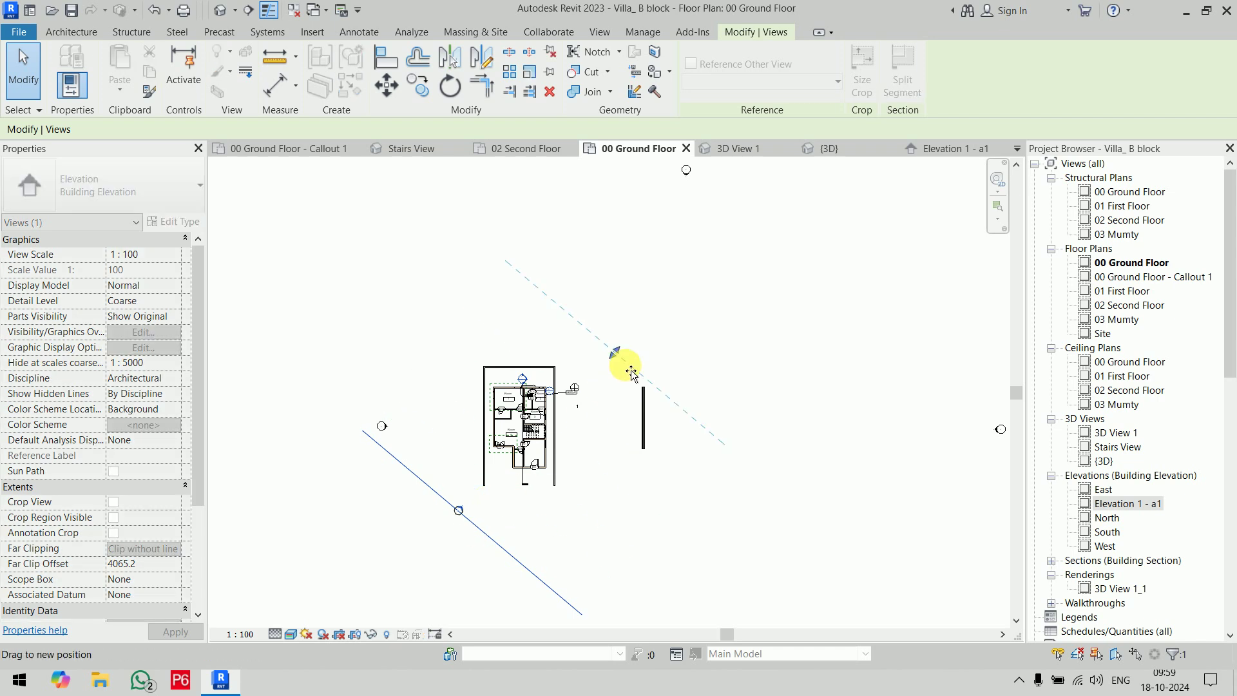
click(671, 533)
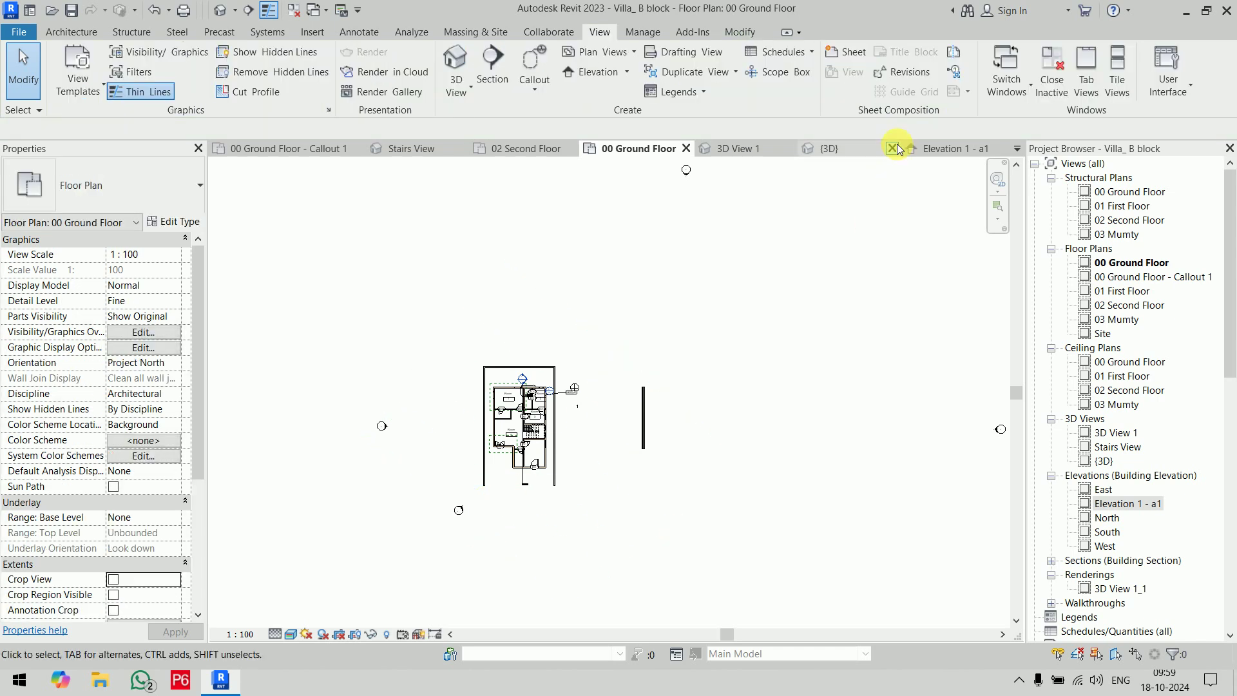
Step: Check Elevation 1 - a1, then reopen the 00 Ground Floor floor plan
click(941, 149)
scroll(568, 509, down, 2)
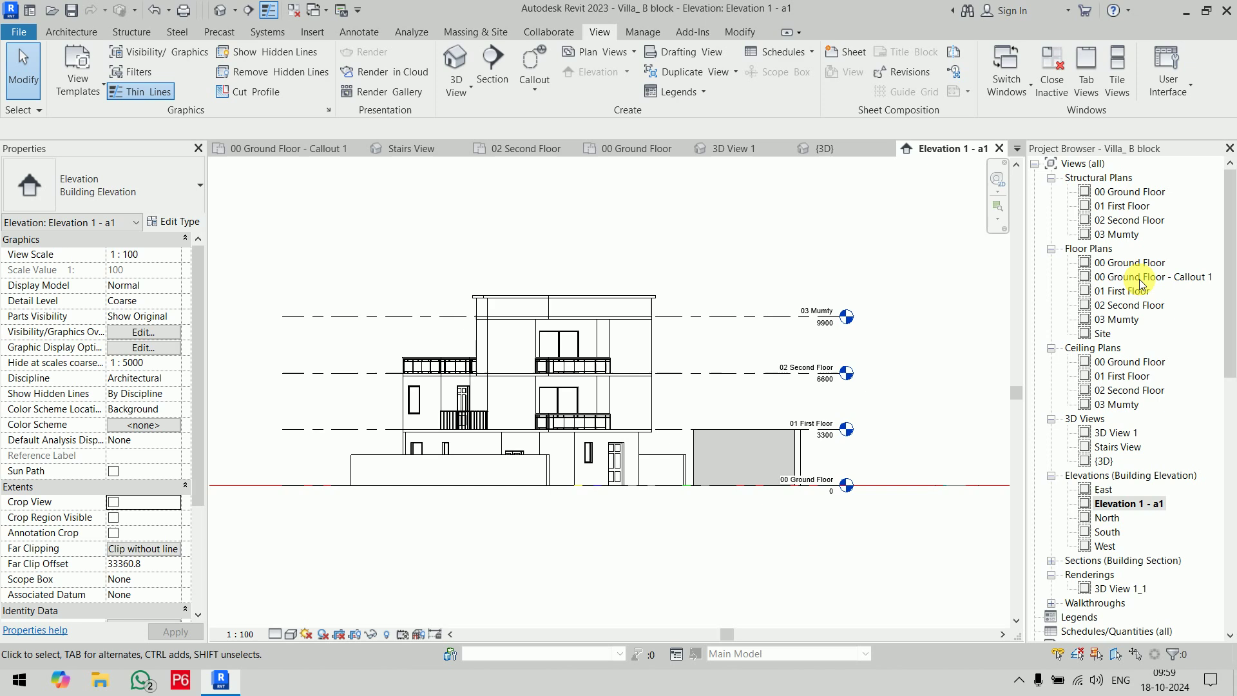
double_click(1129, 192)
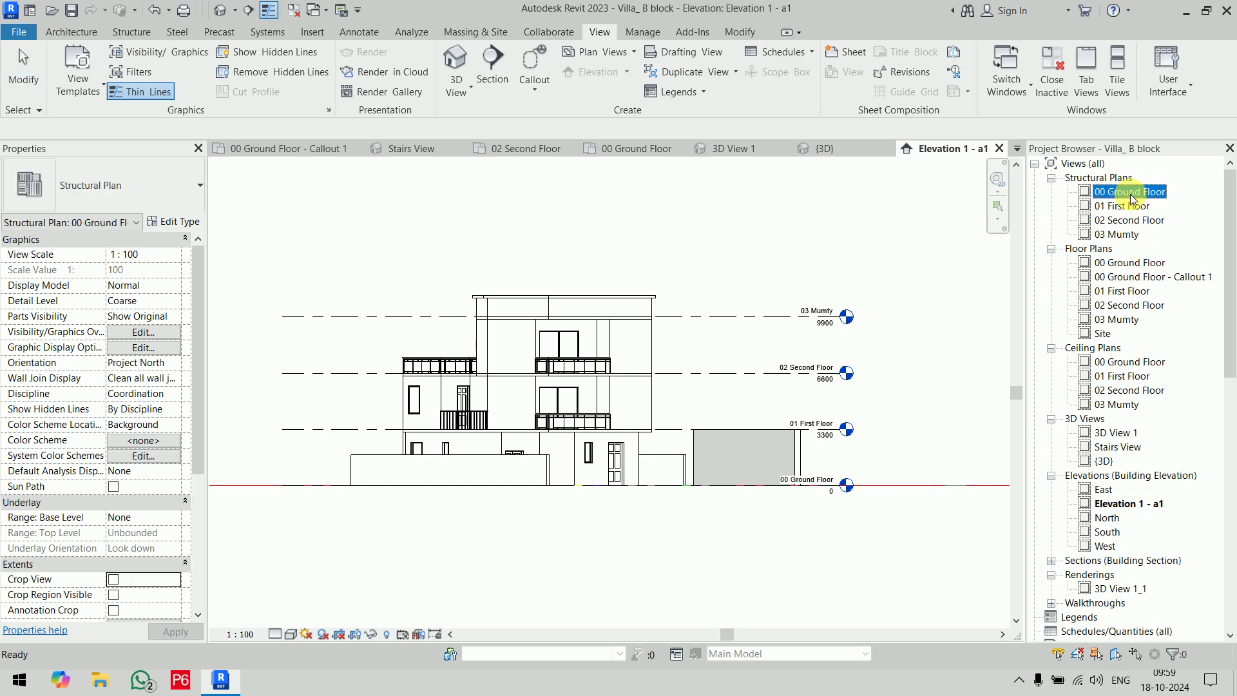
double_click(1134, 263)
scroll(594, 428, up, 3)
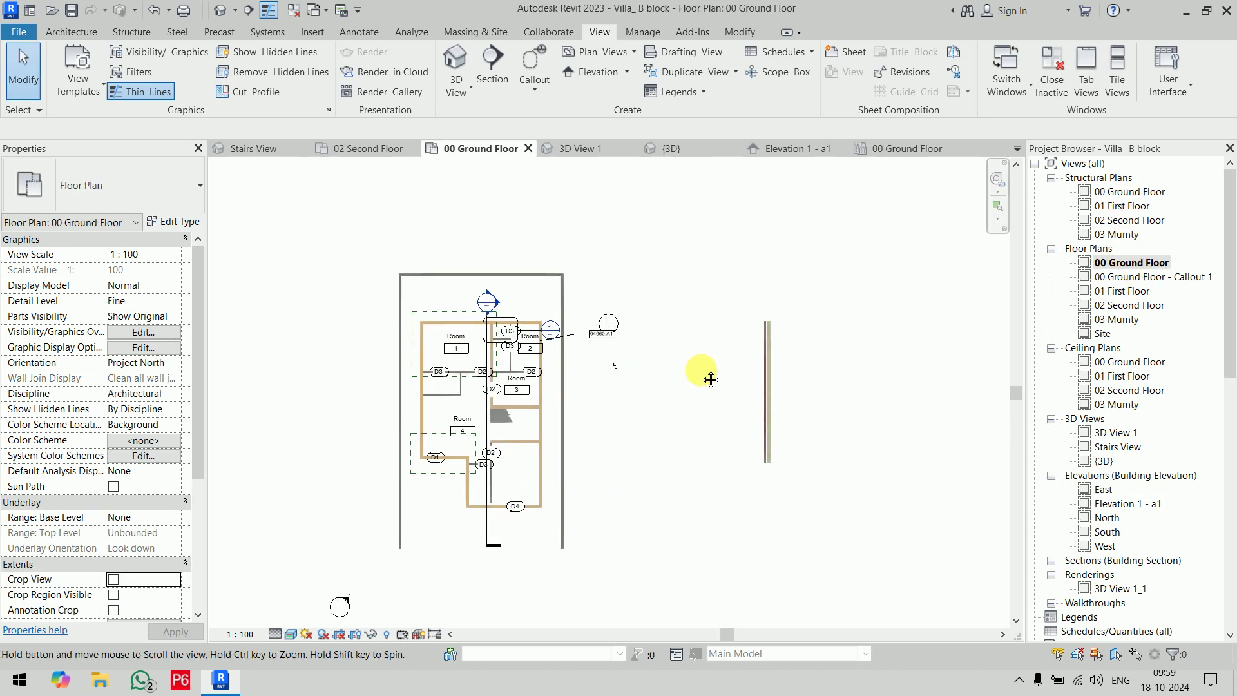
middle_drag(710, 379, 732, 304)
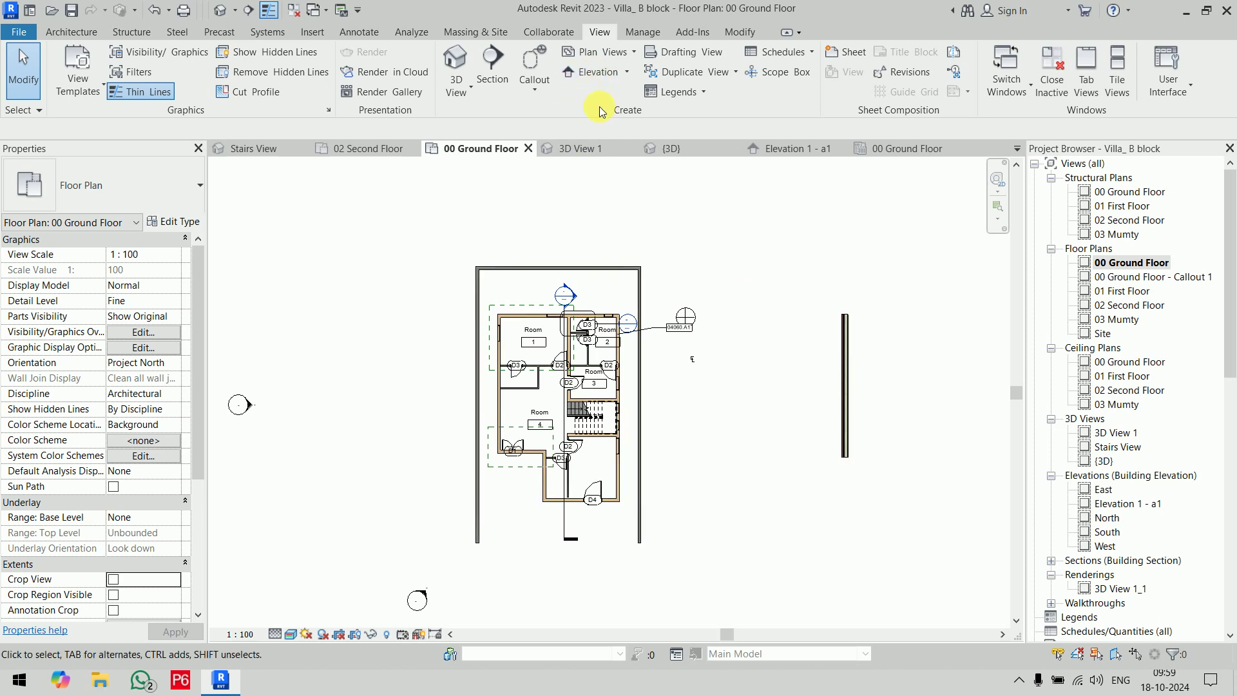
Step: Create the Drafting 1 drafting view at 1 : 10 scale
click(676, 60)
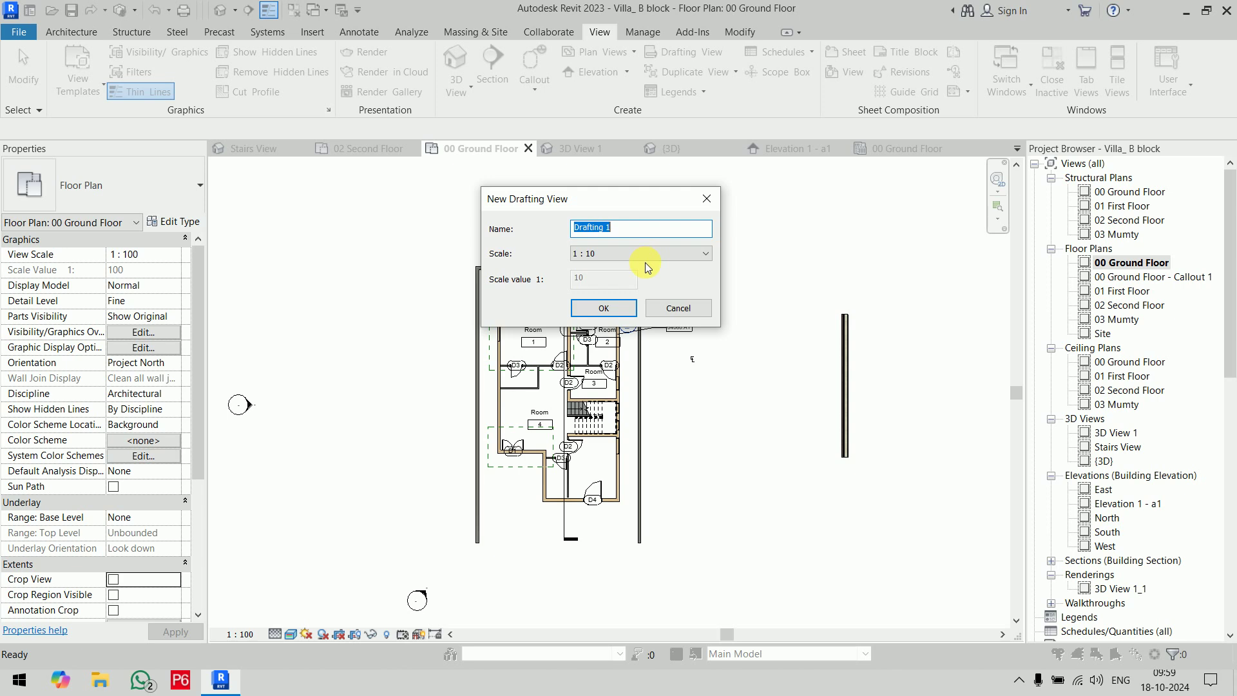
click(604, 308)
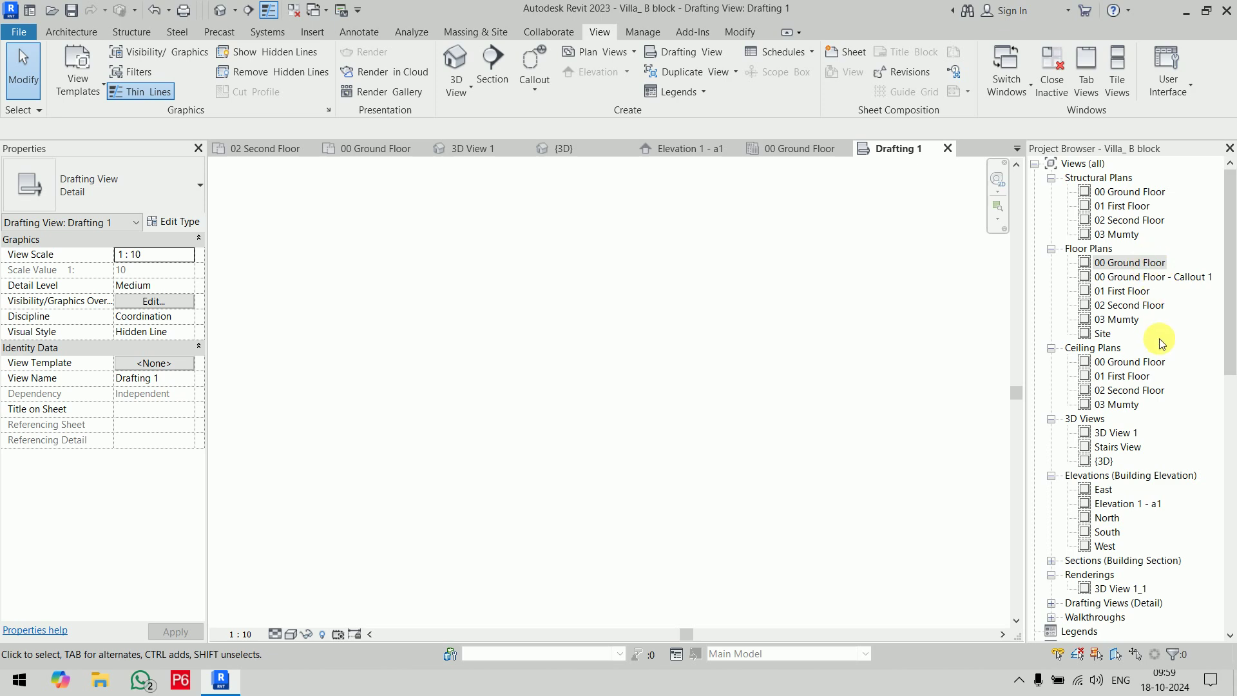
Step: Look over the 00 Ground Floor duplicate options without duplicating, then reopen that floor plan
right_click(1126, 265)
mouse_move(1045, 378)
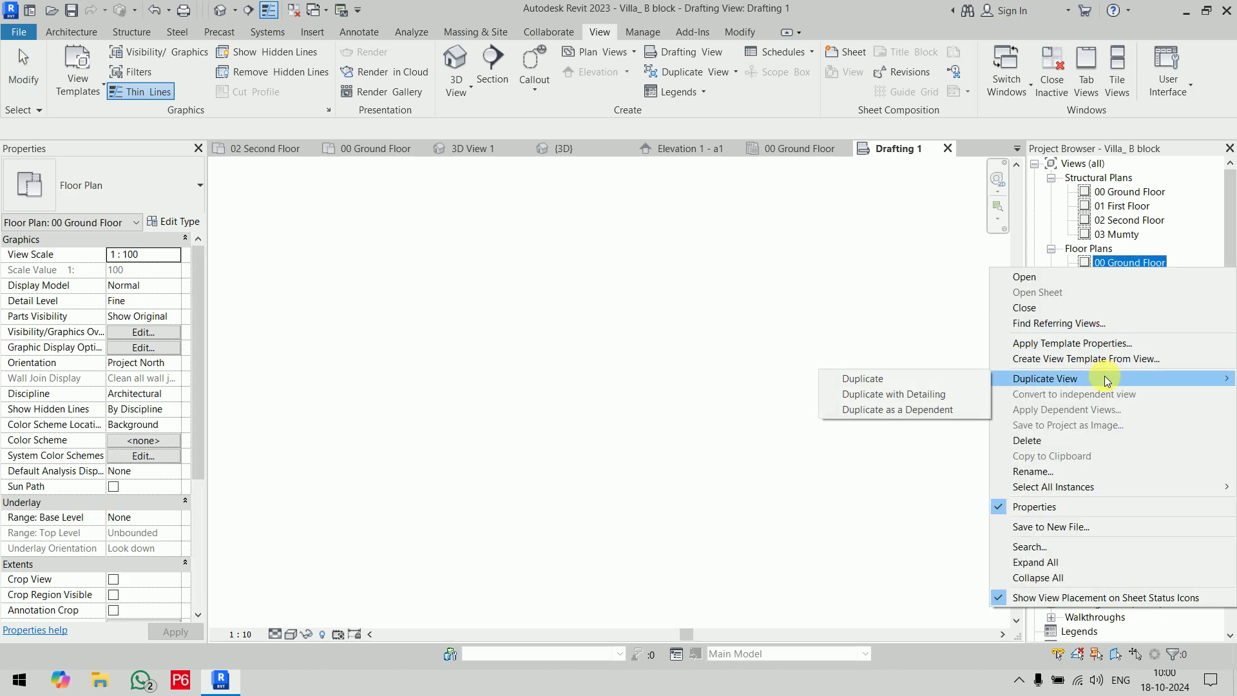
click(845, 310)
click(730, 78)
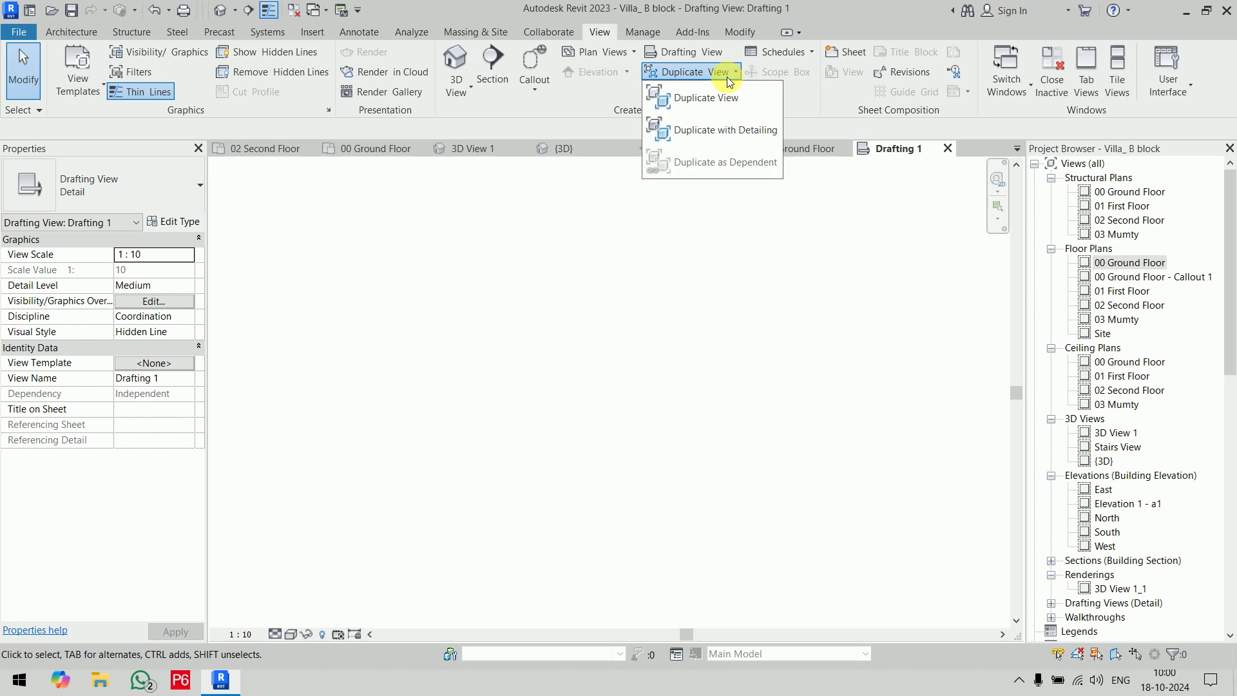
click(729, 78)
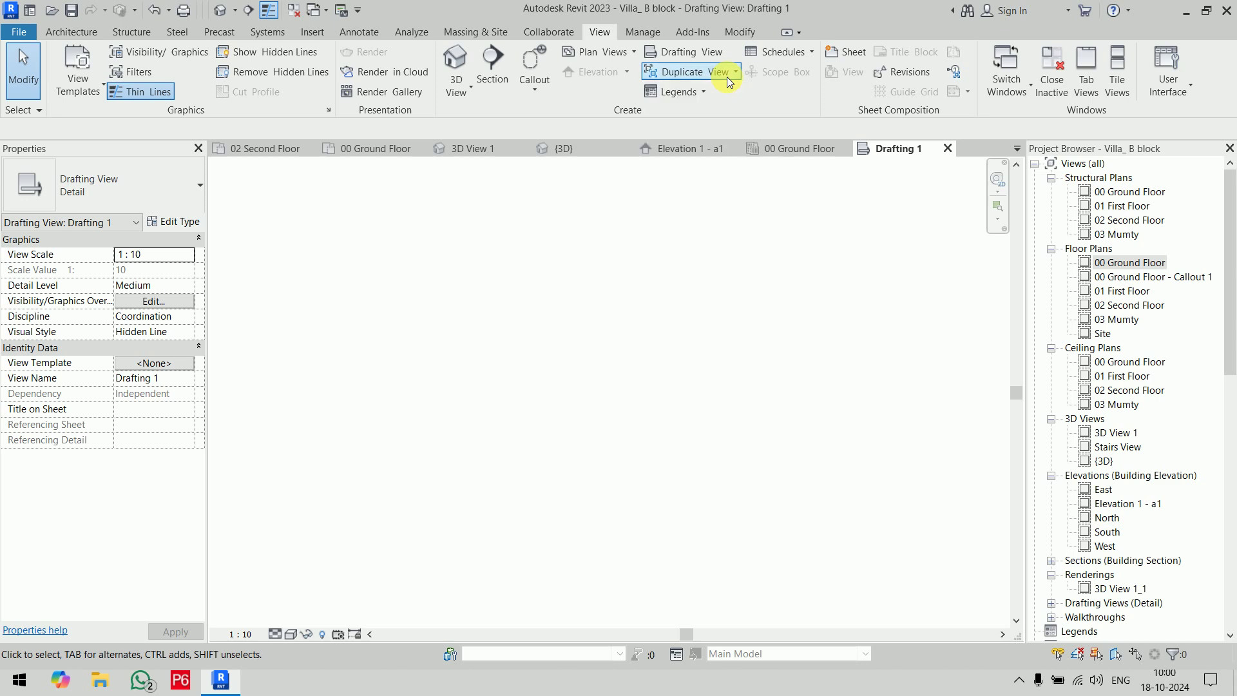
double_click(1131, 264)
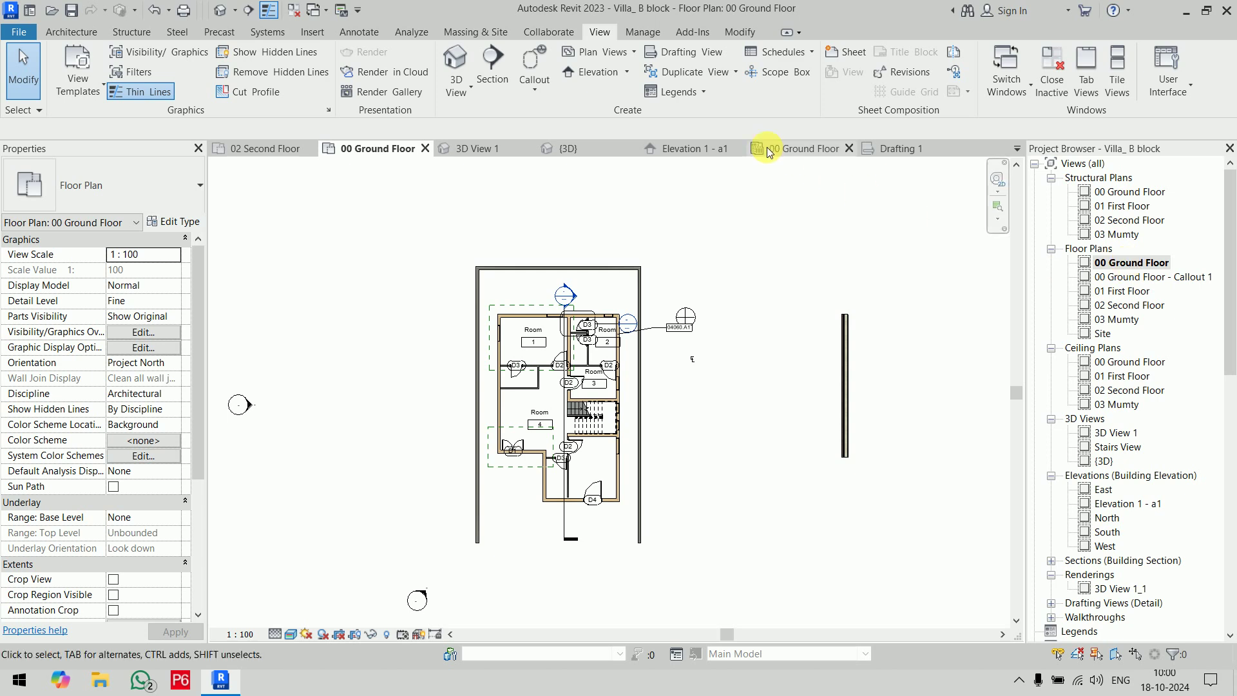
click(699, 92)
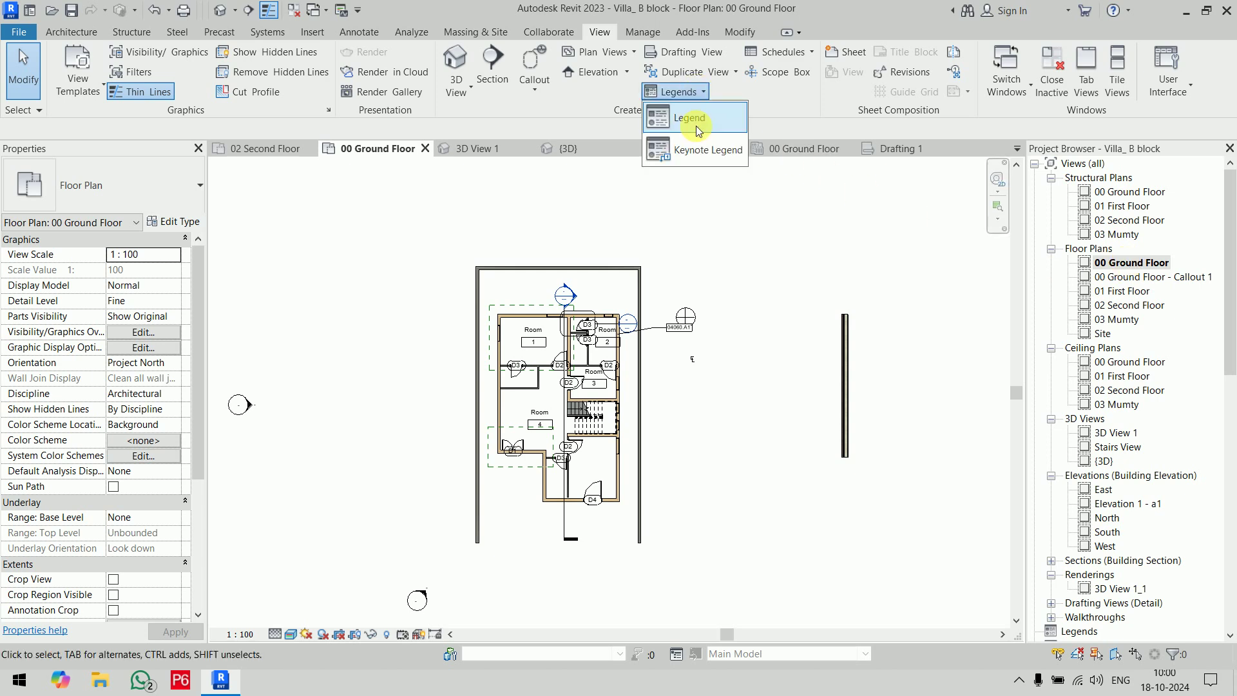
Step: Create a legend view named Door Legend at 1 : 50 scale
click(691, 120)
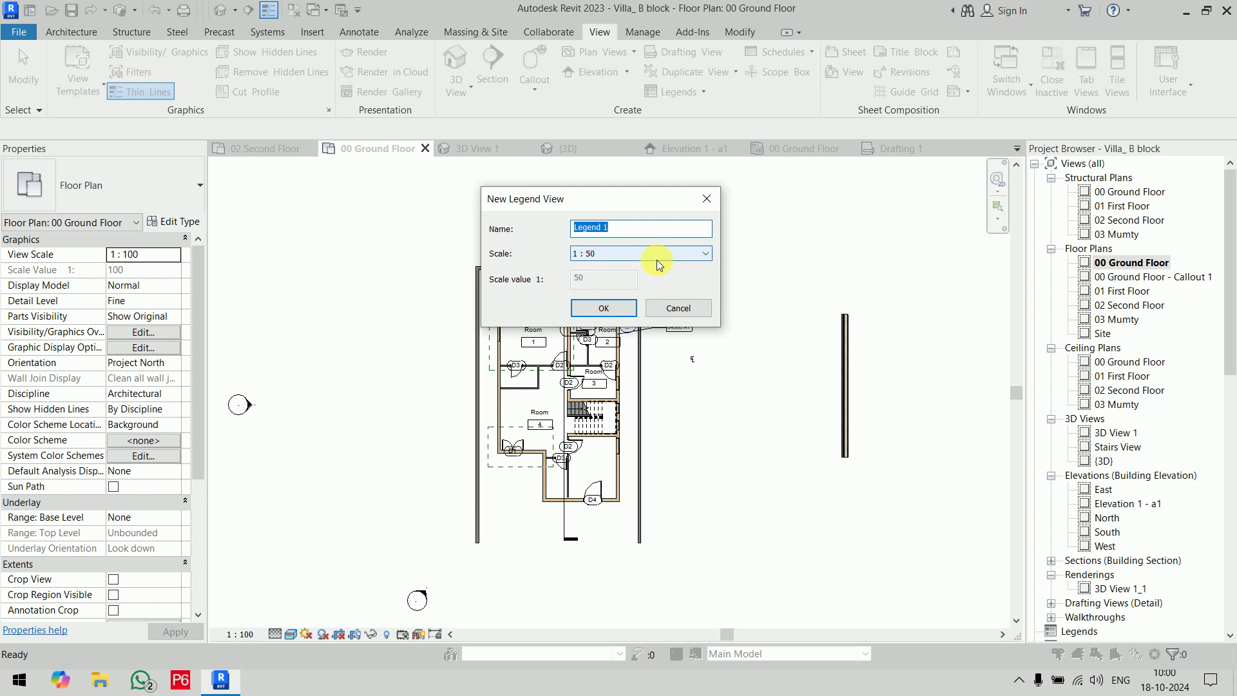
text(Door)
text(s)
text(Legend)
click(615, 308)
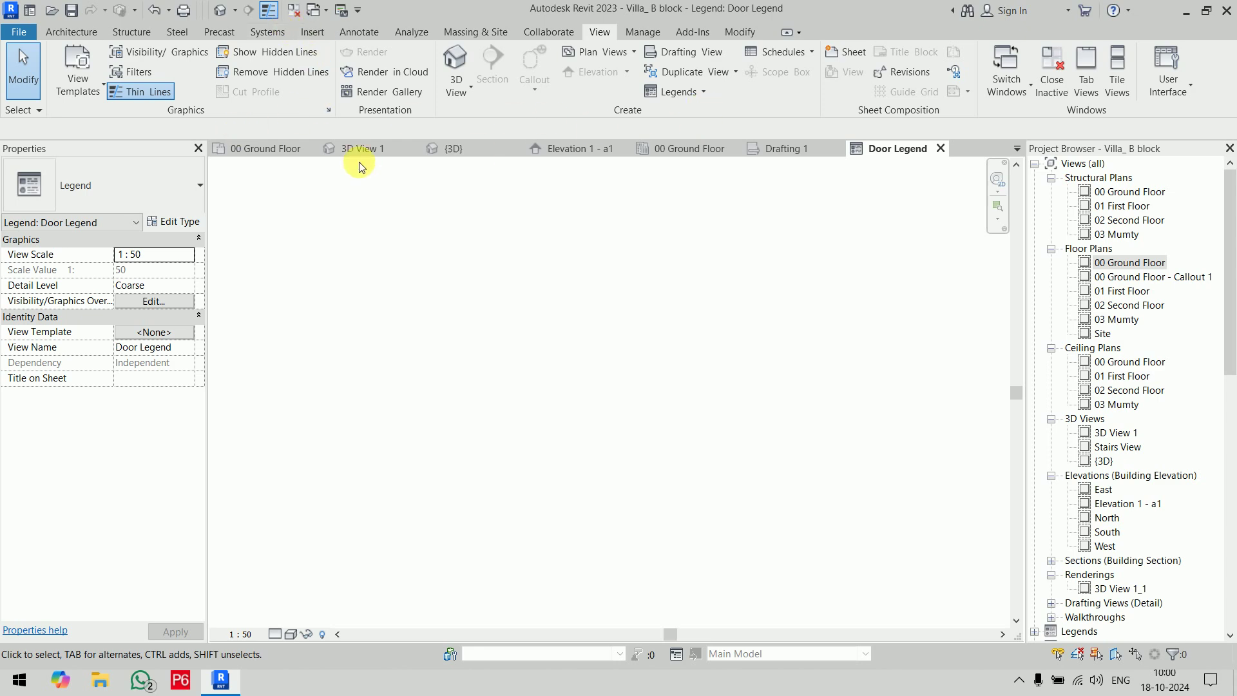
click(691, 102)
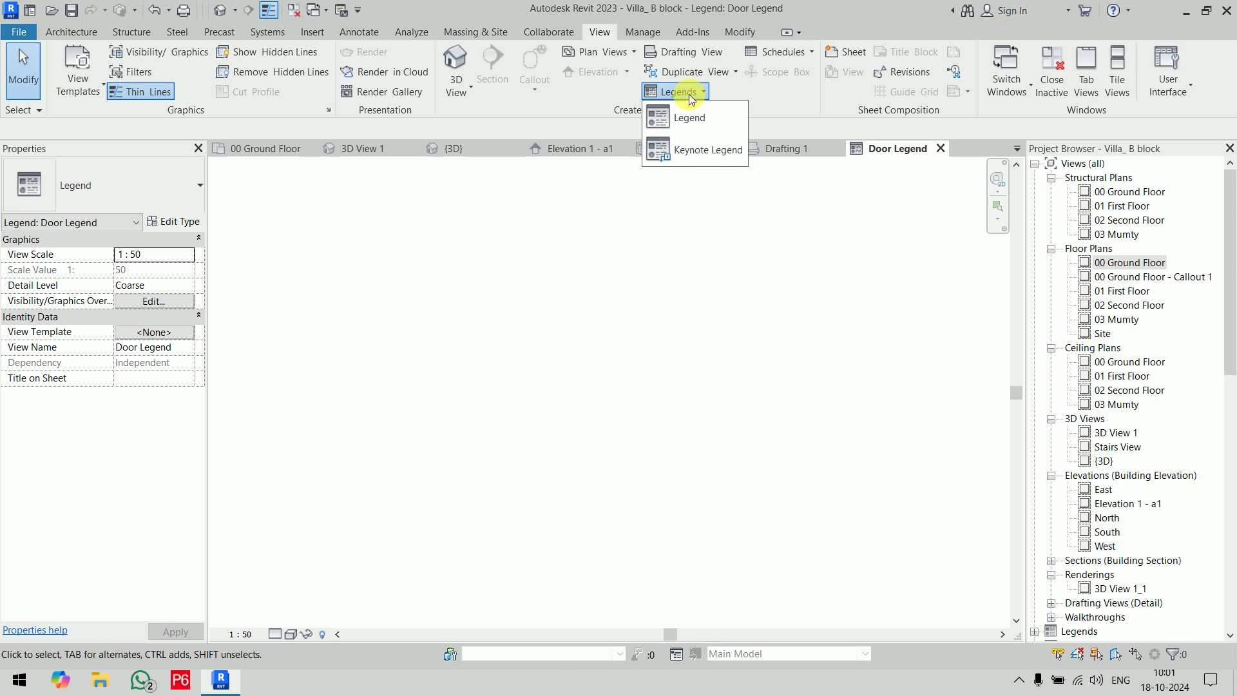
click(690, 94)
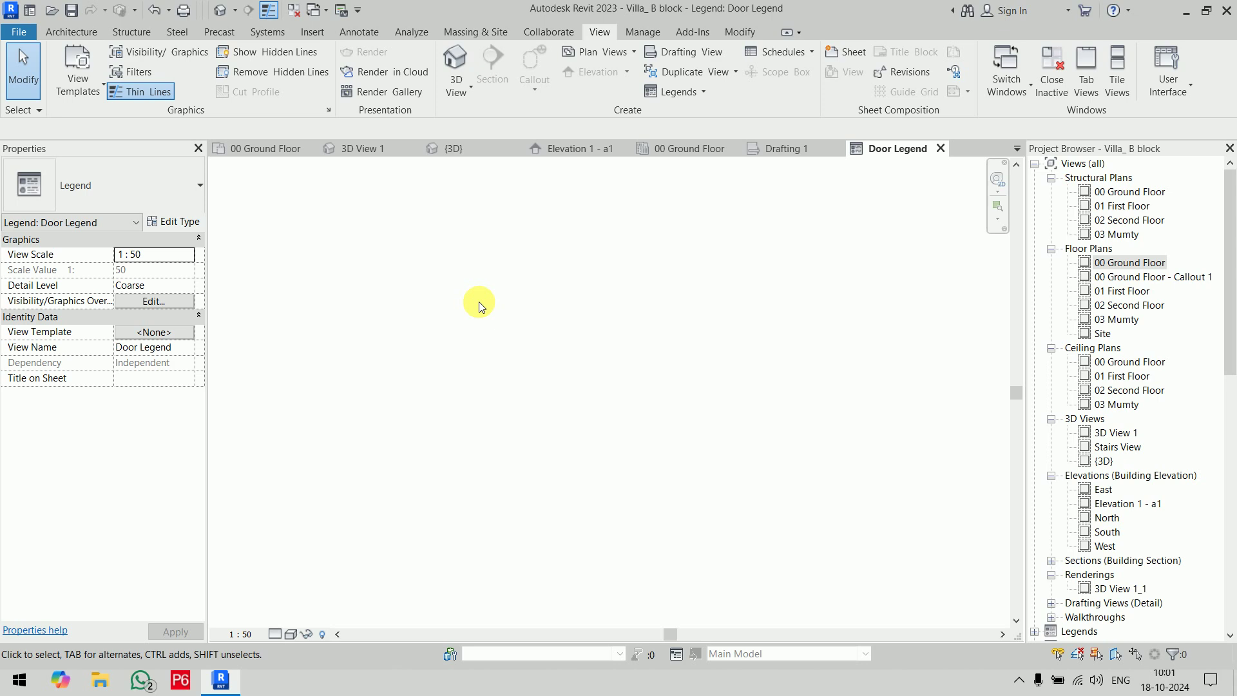
click(73, 34)
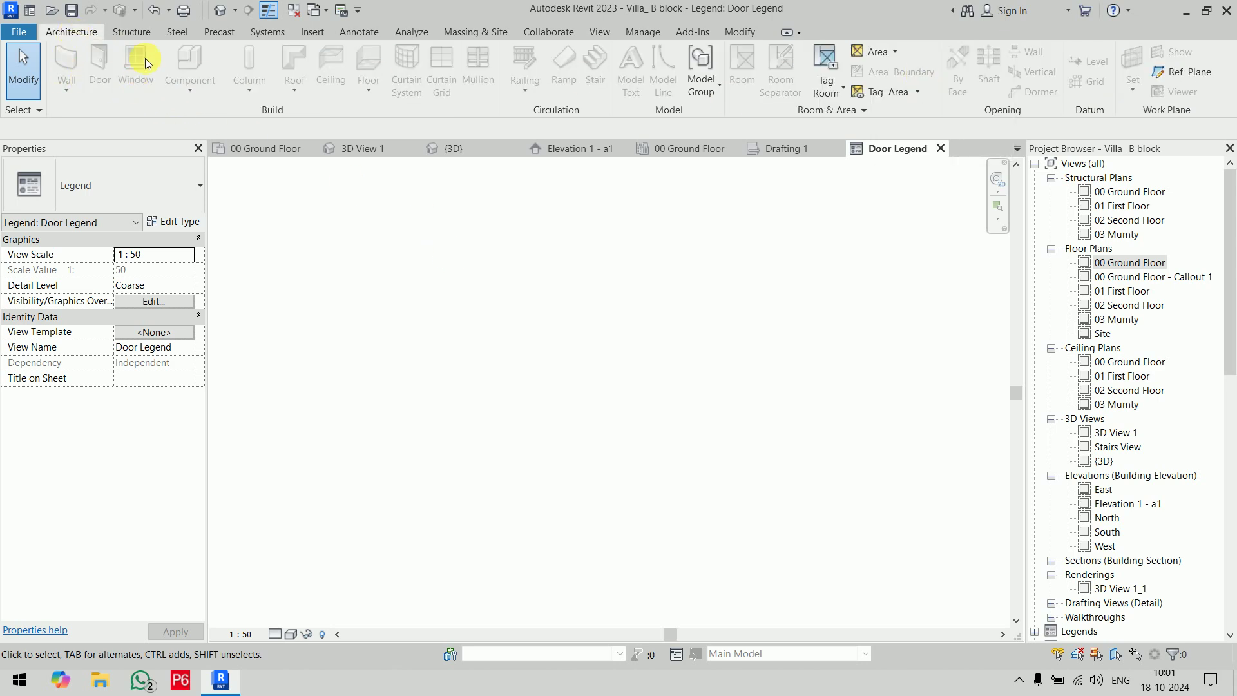
click(131, 32)
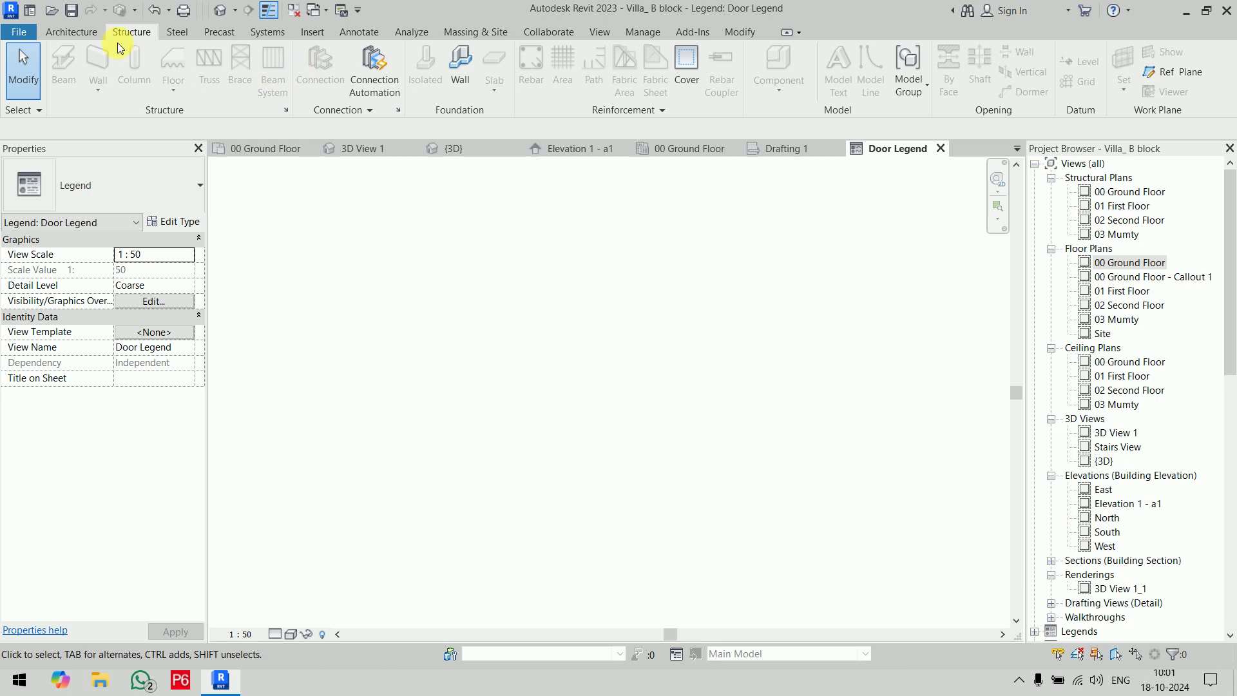
click(71, 33)
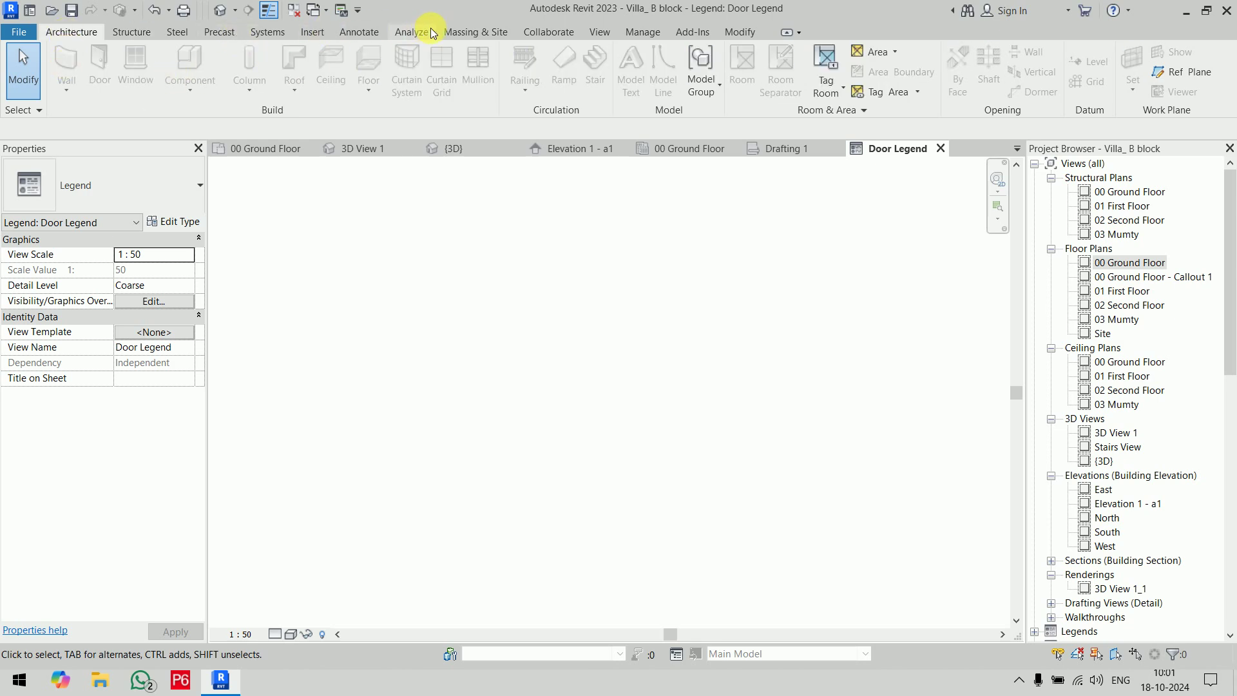
click(329, 35)
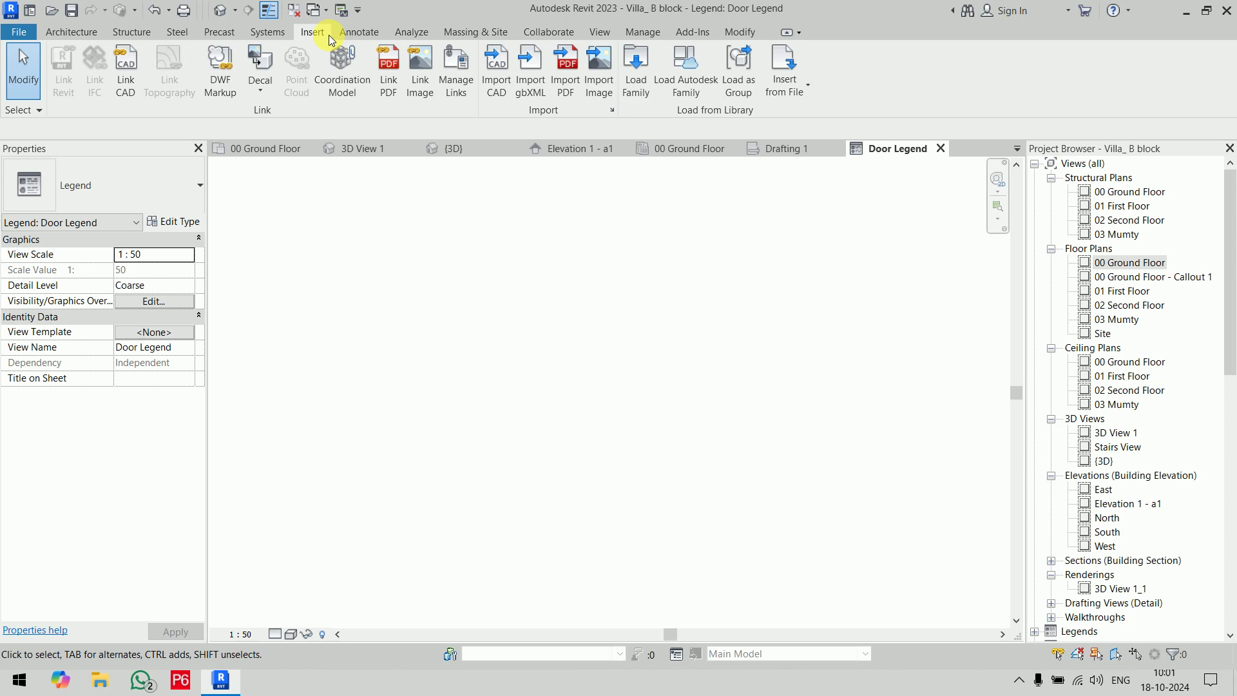
click(369, 33)
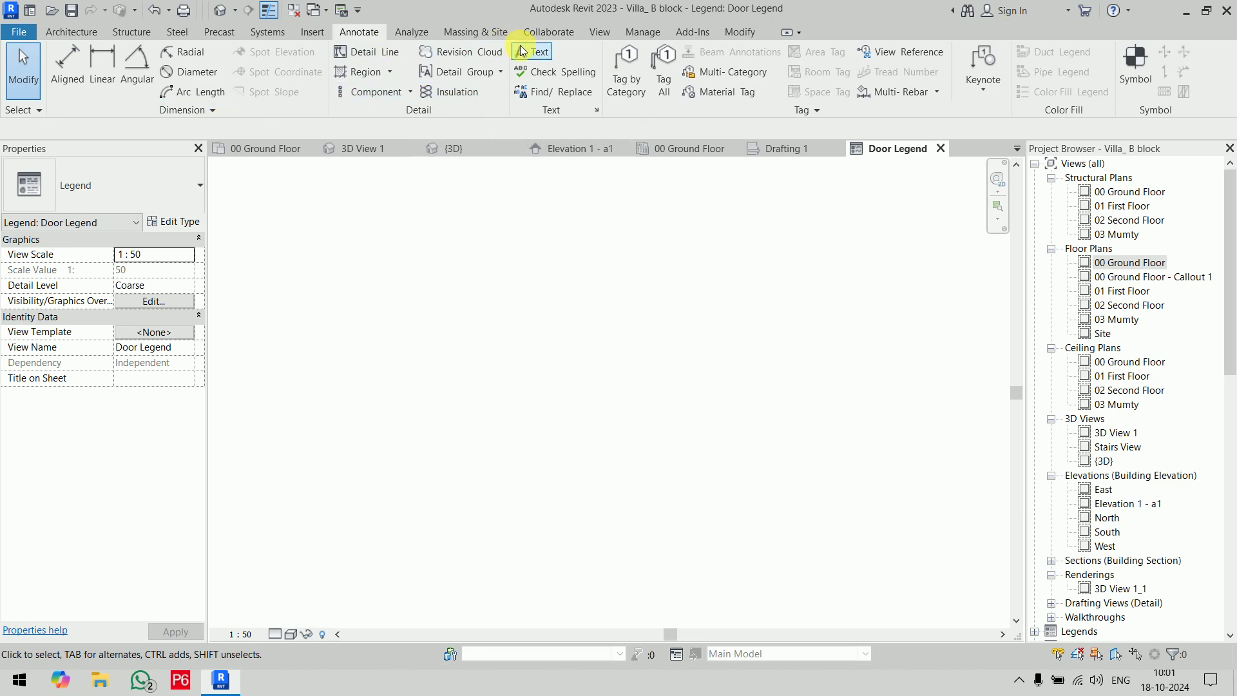
click(410, 32)
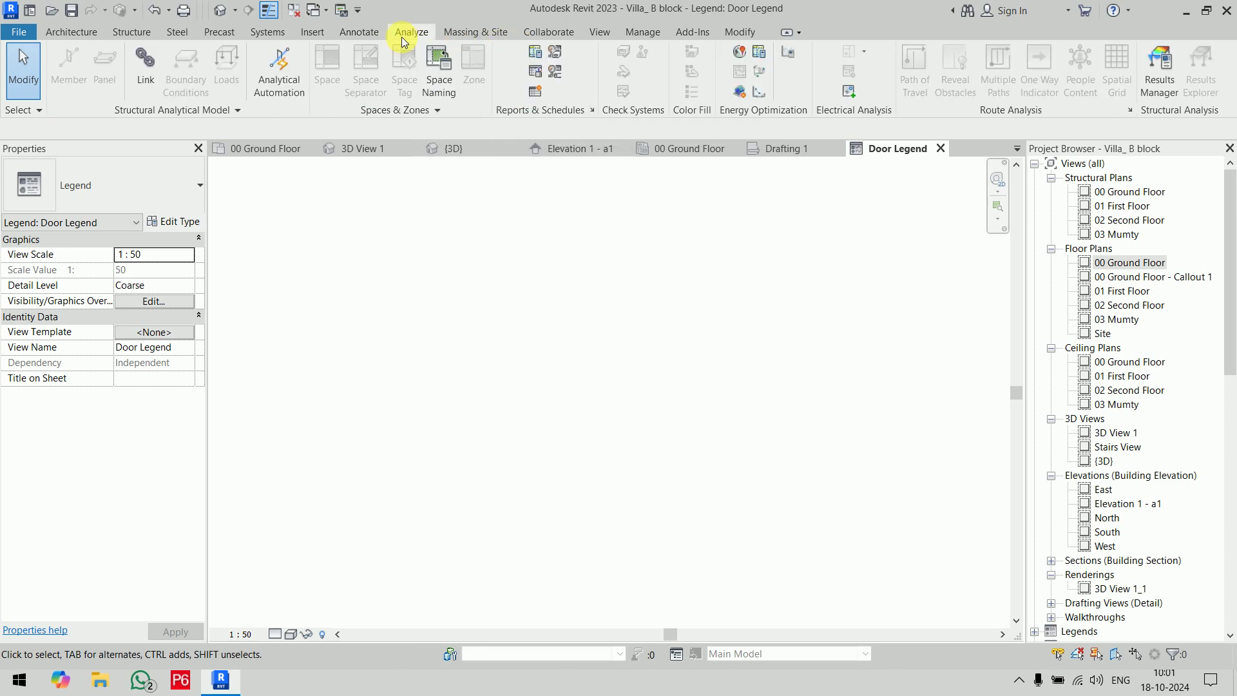
click(453, 34)
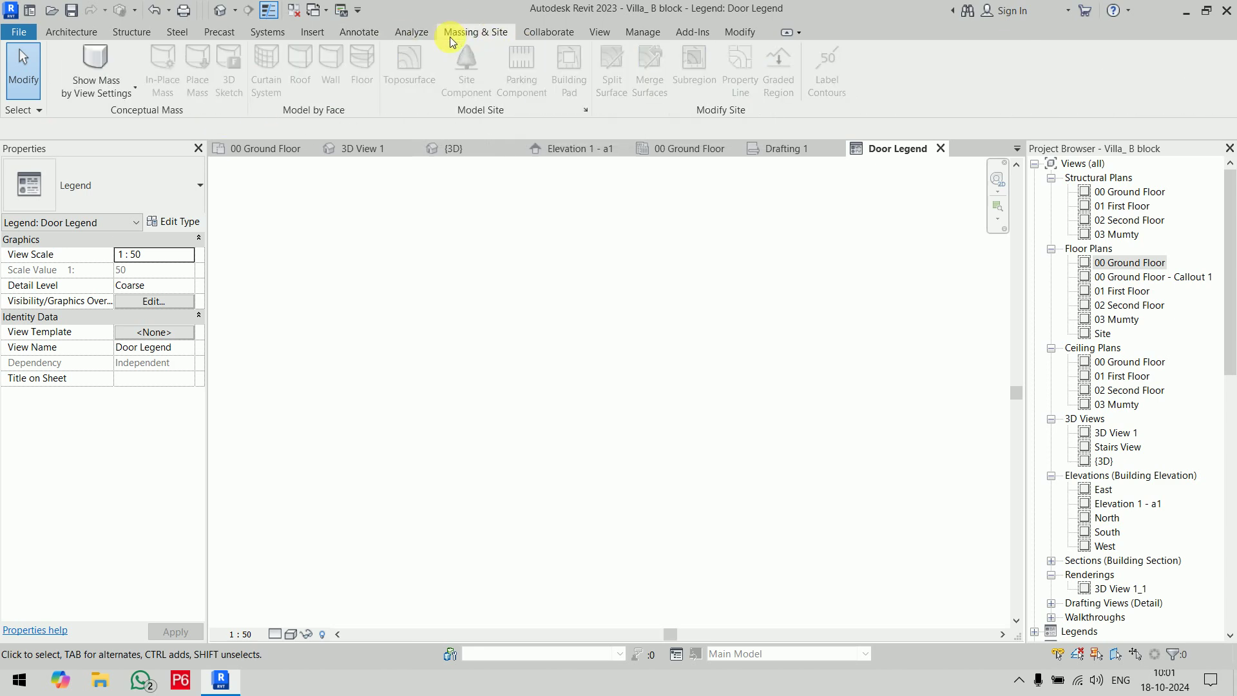
click(538, 37)
click(603, 34)
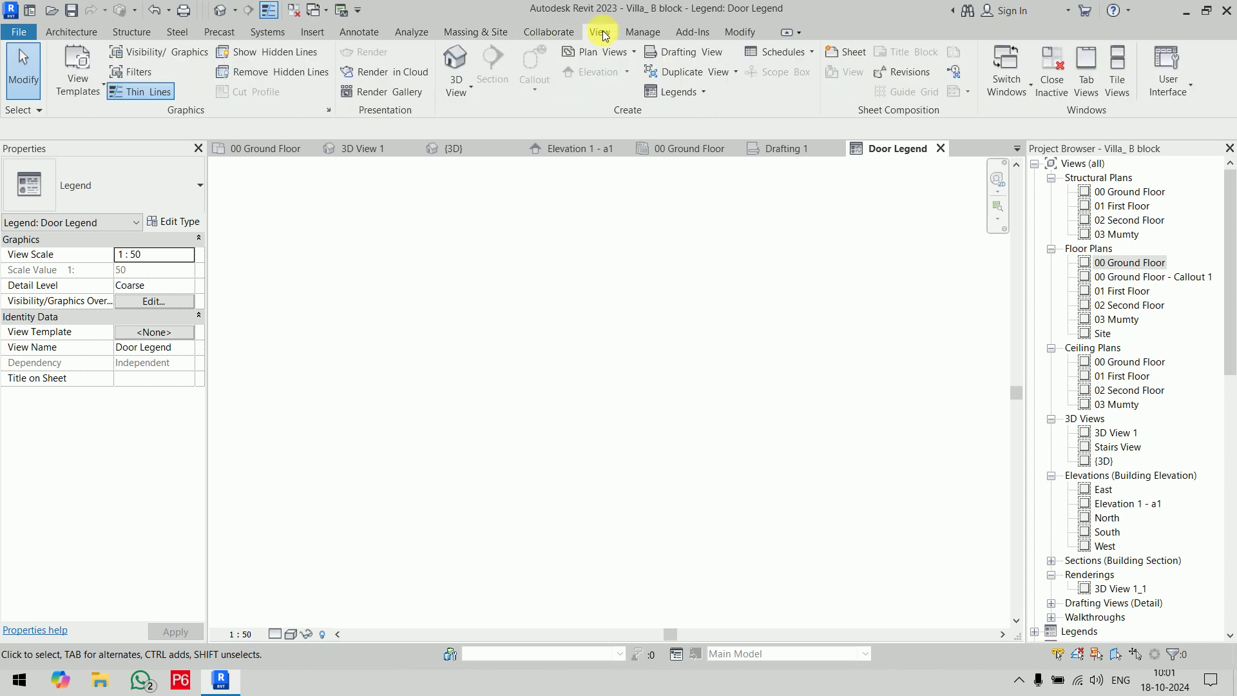
click(677, 92)
click(679, 118)
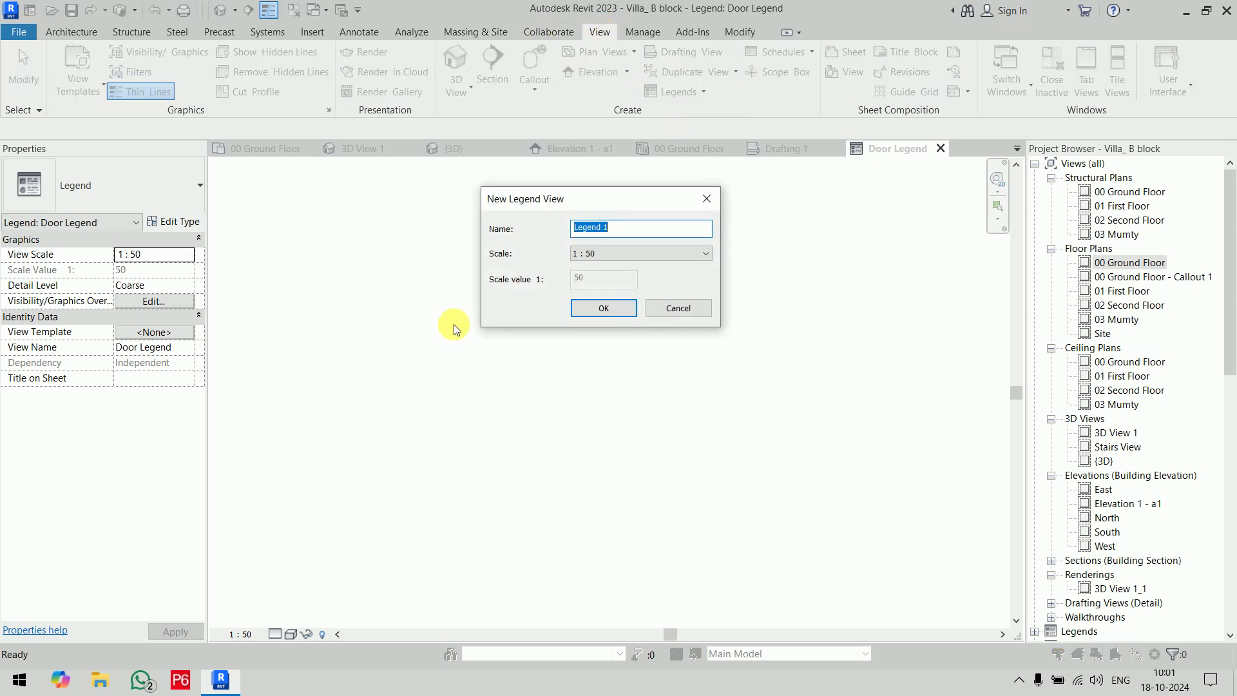
key(Escape)
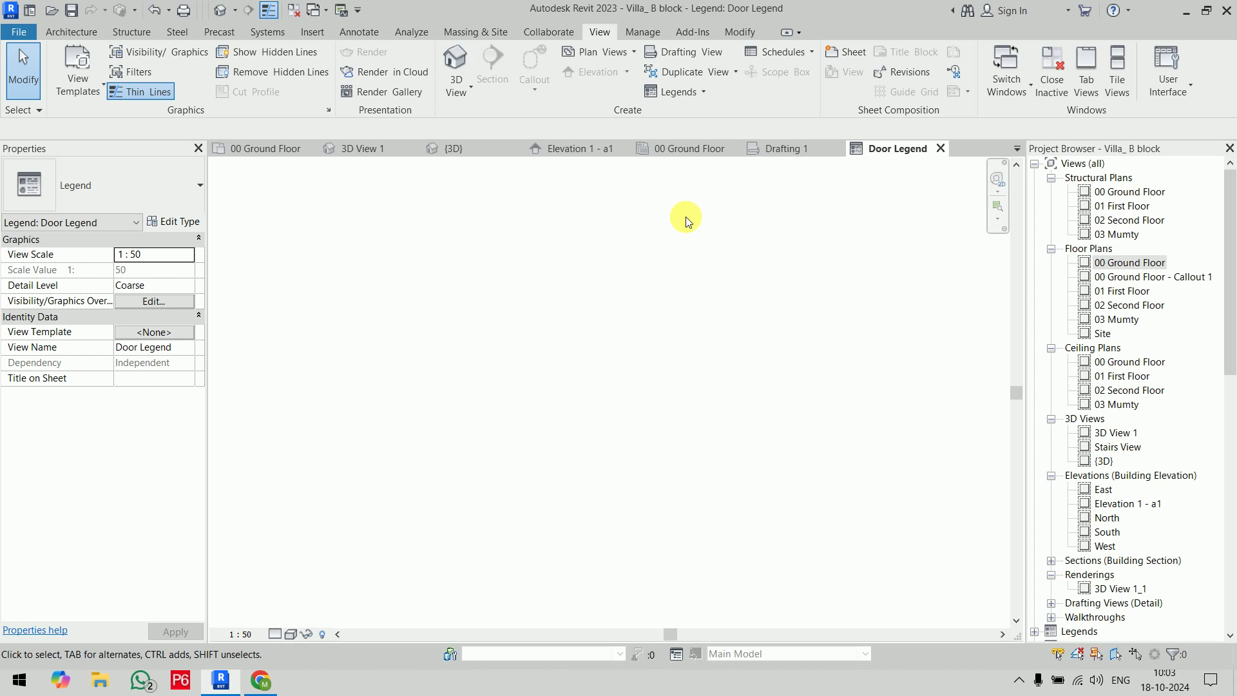
Step: Start a new Schedule/Quantities schedule with the Doors category
click(786, 58)
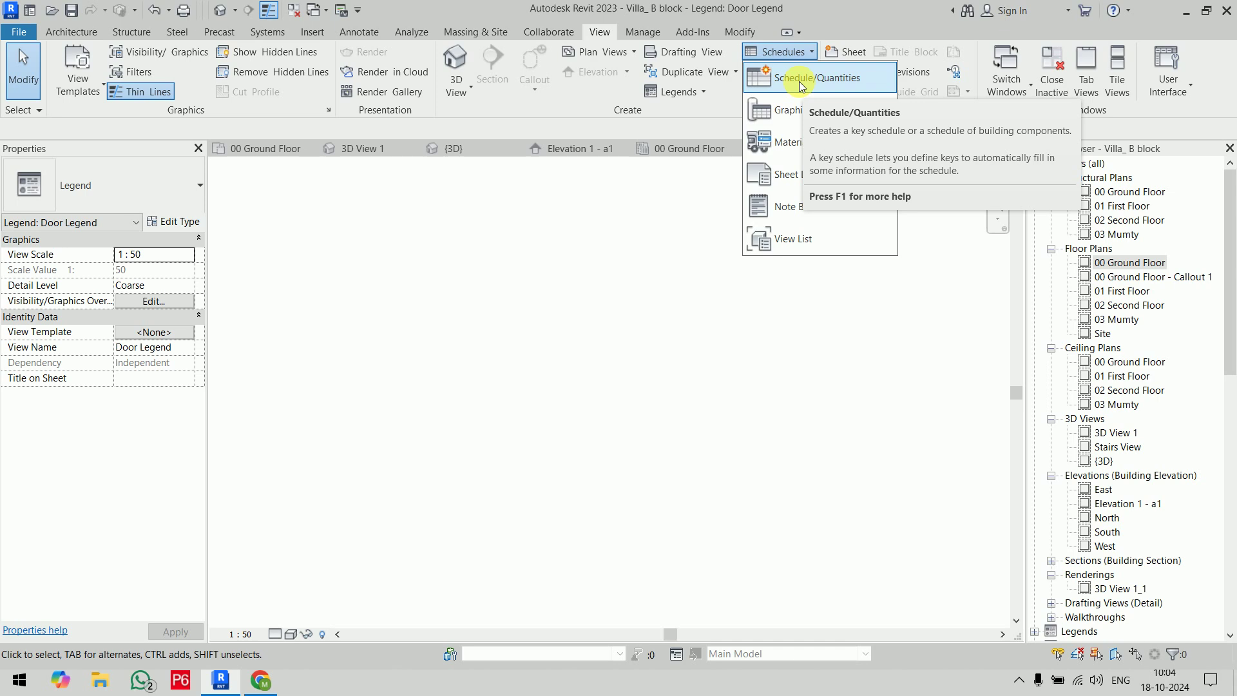
click(802, 86)
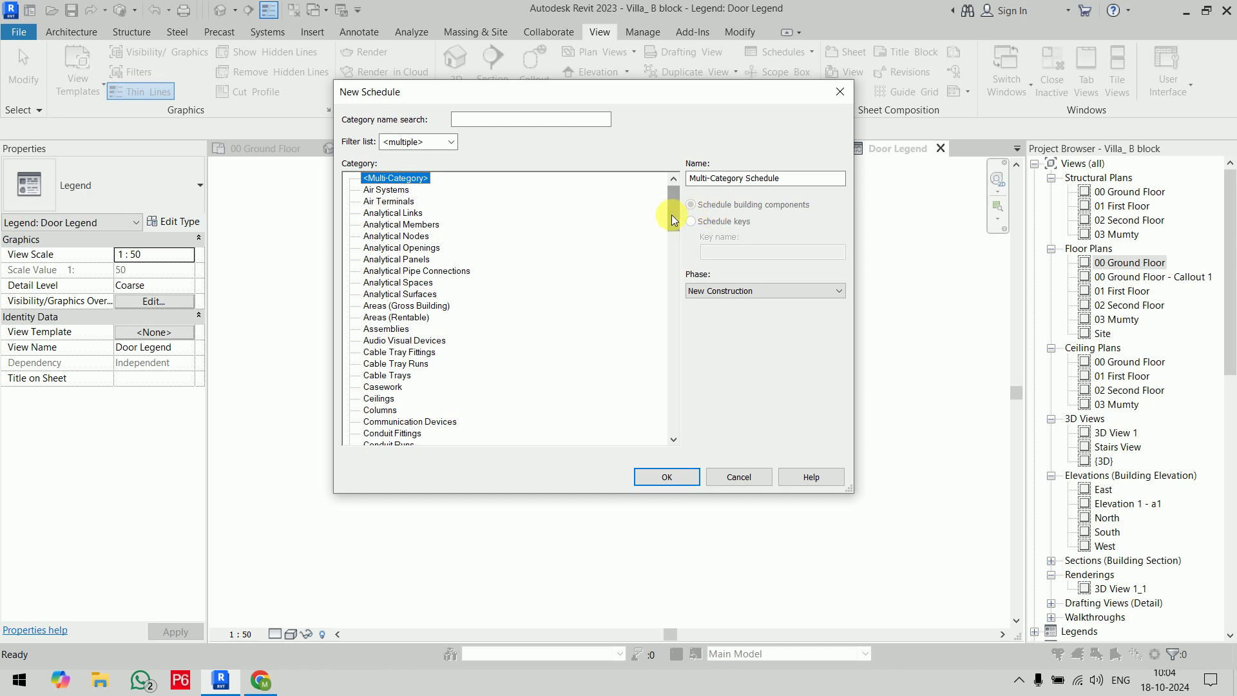
drag(671, 216, 685, 258)
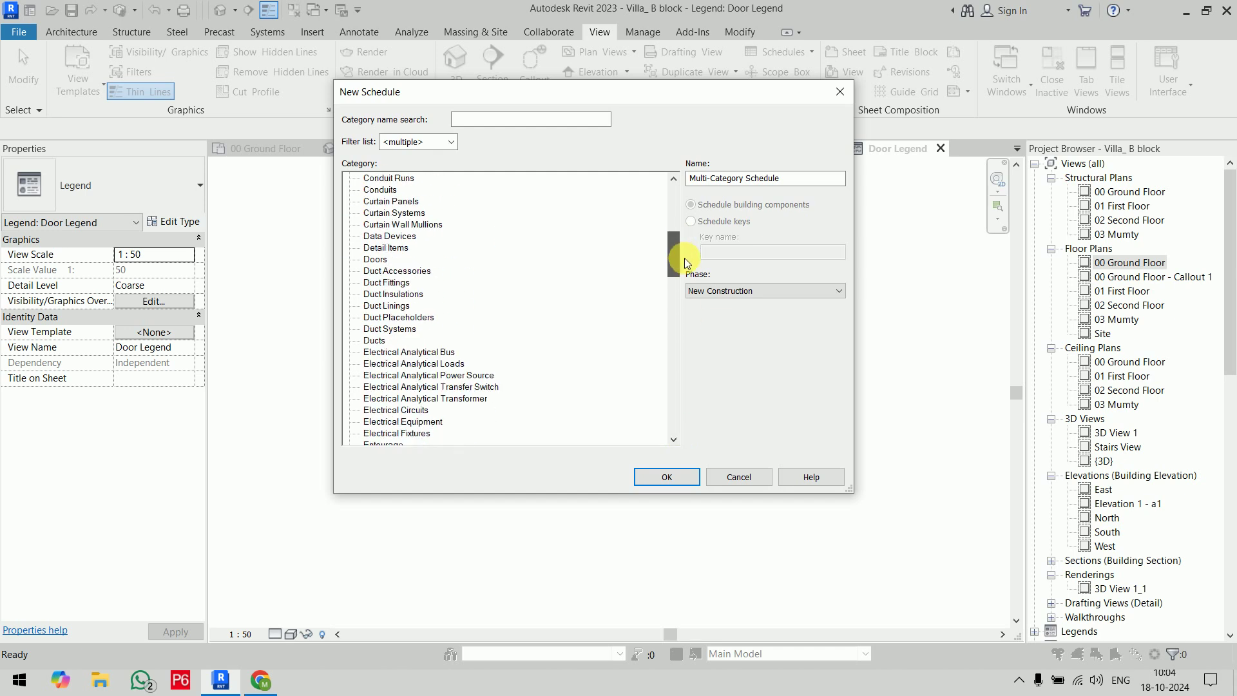
click(381, 261)
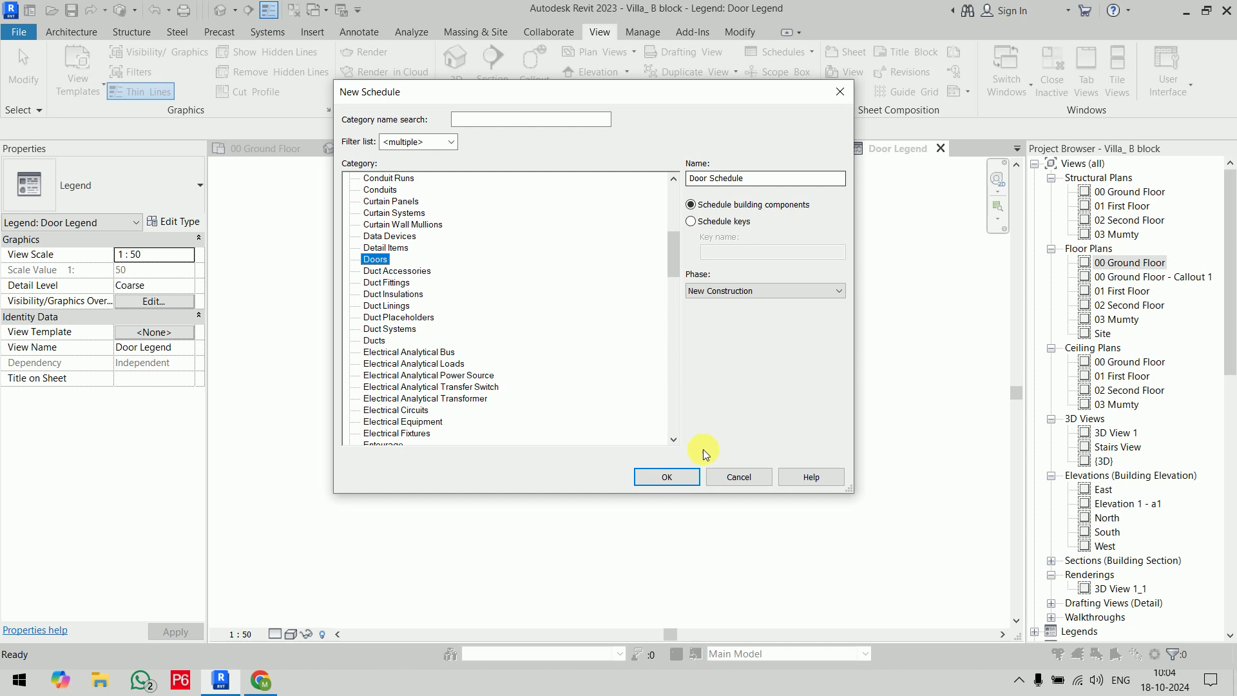
click(668, 470)
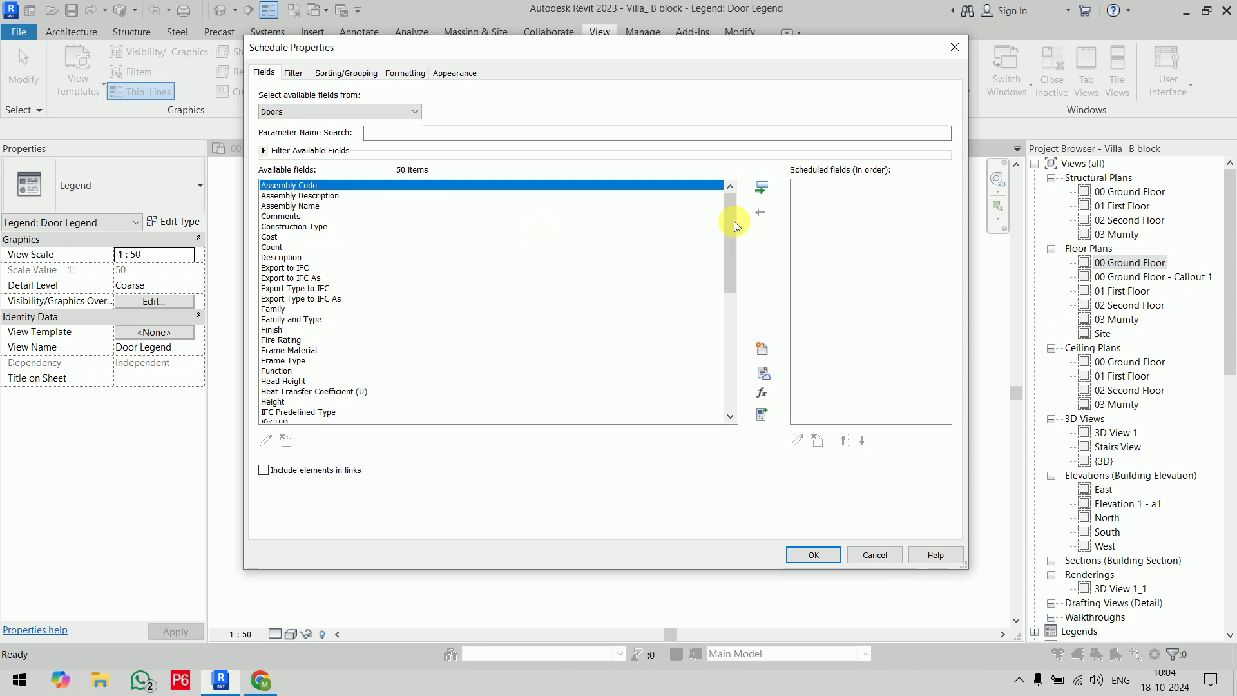
Step: Add the Family and Type, Mark, Width, Height and Level fields
click(317, 319)
click(761, 188)
drag(739, 225, 734, 342)
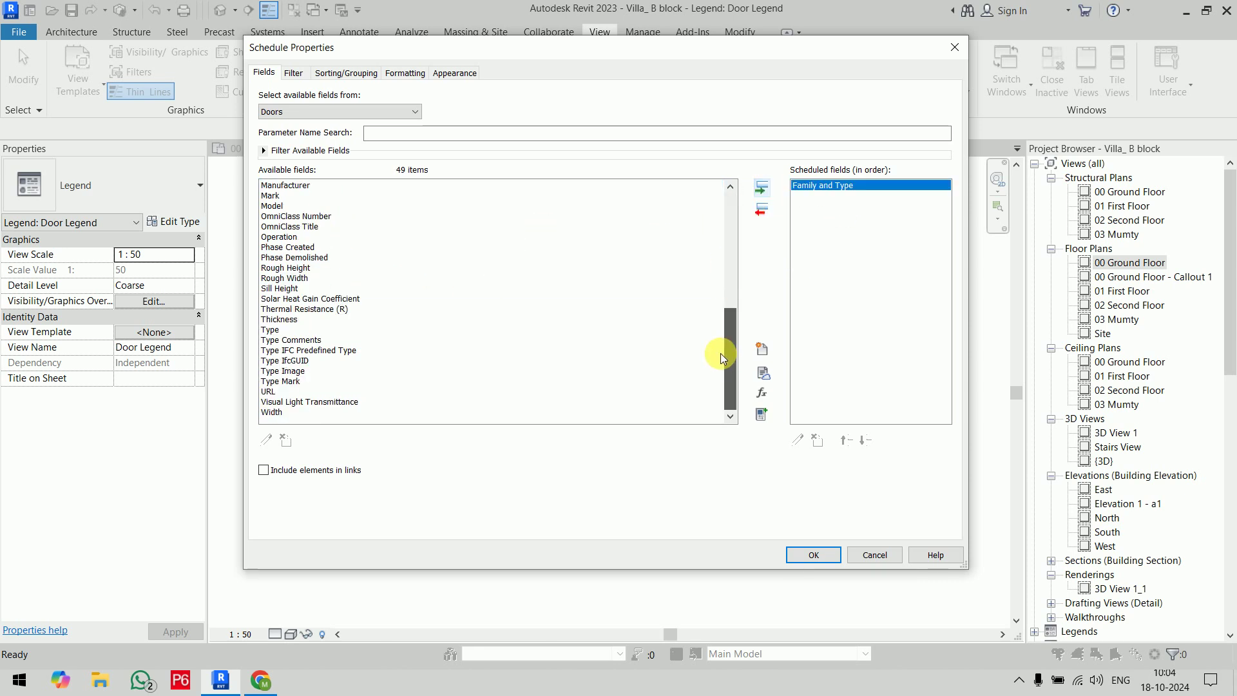
click(285, 197)
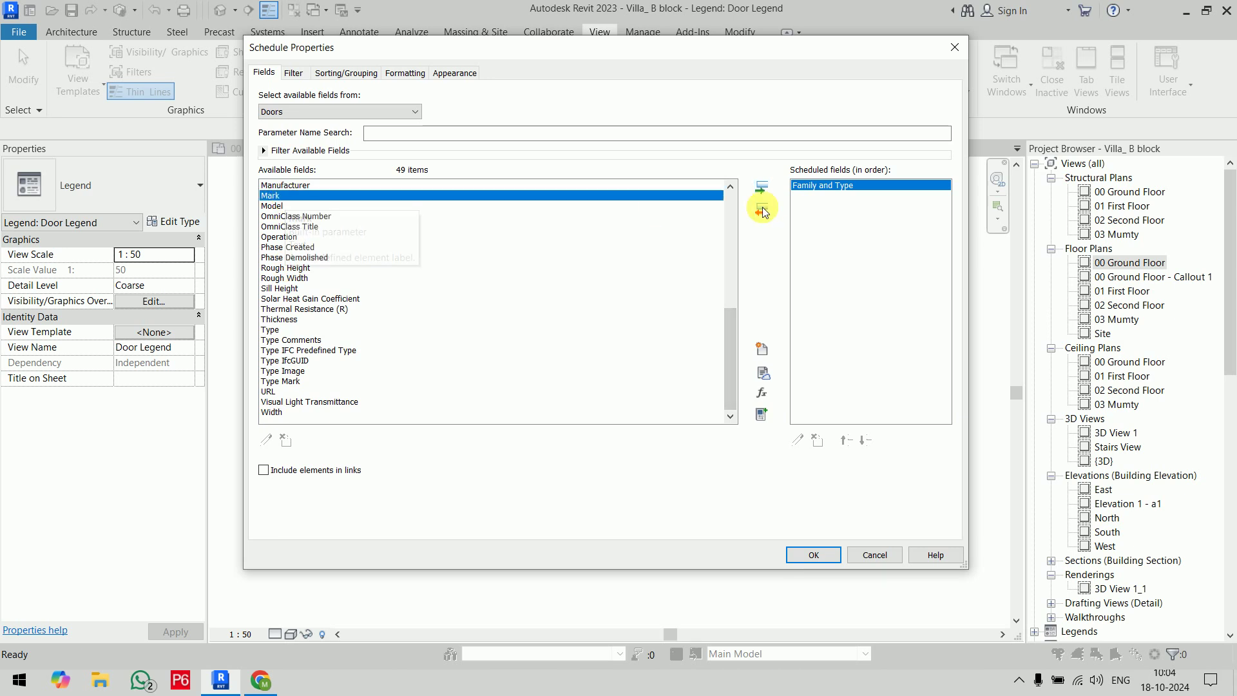
click(761, 187)
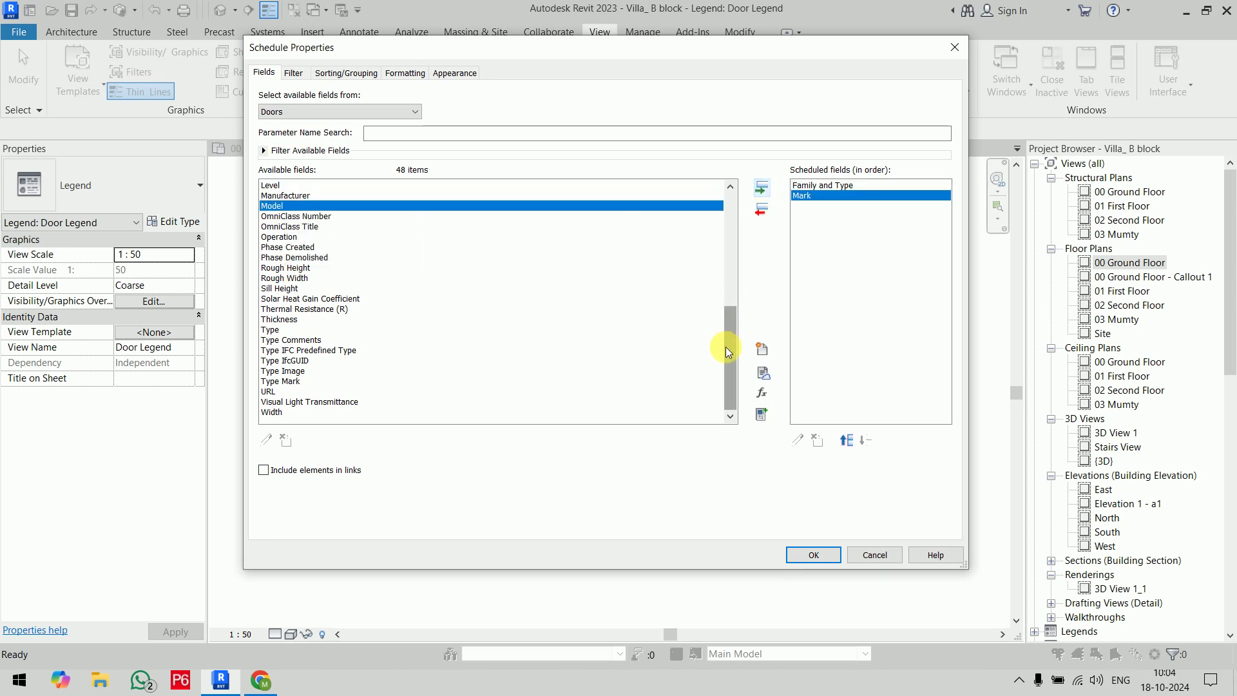
click(276, 412)
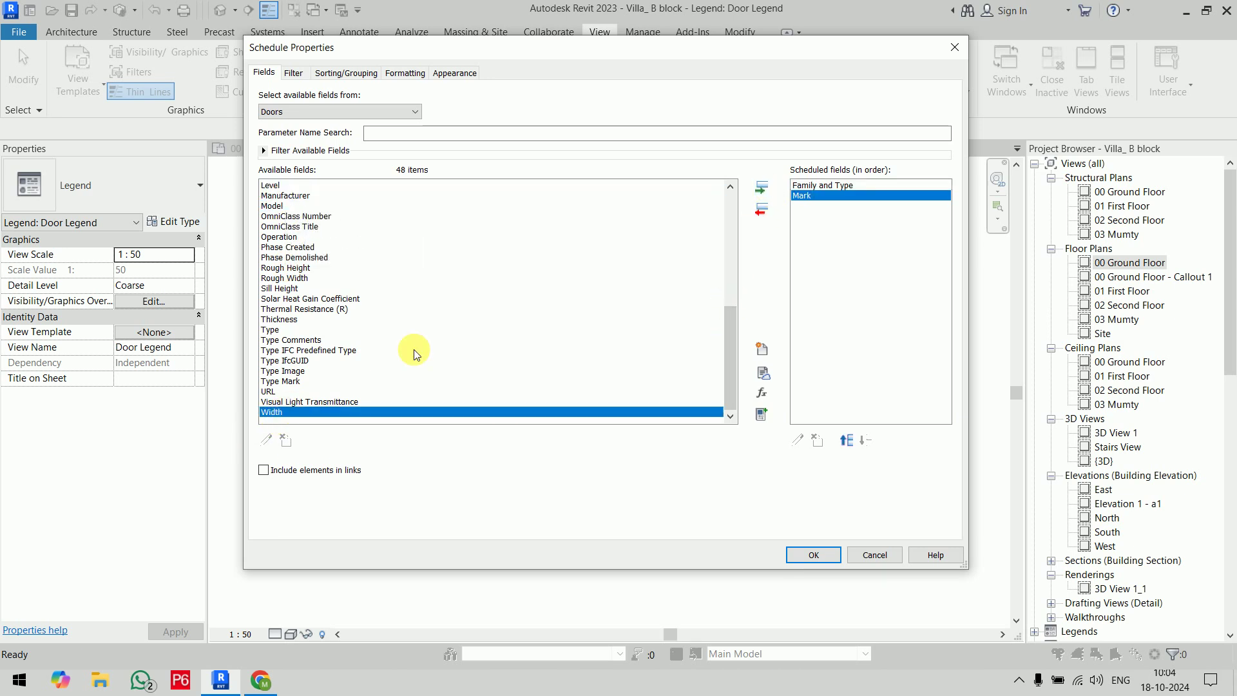
click(765, 192)
drag(727, 339, 732, 288)
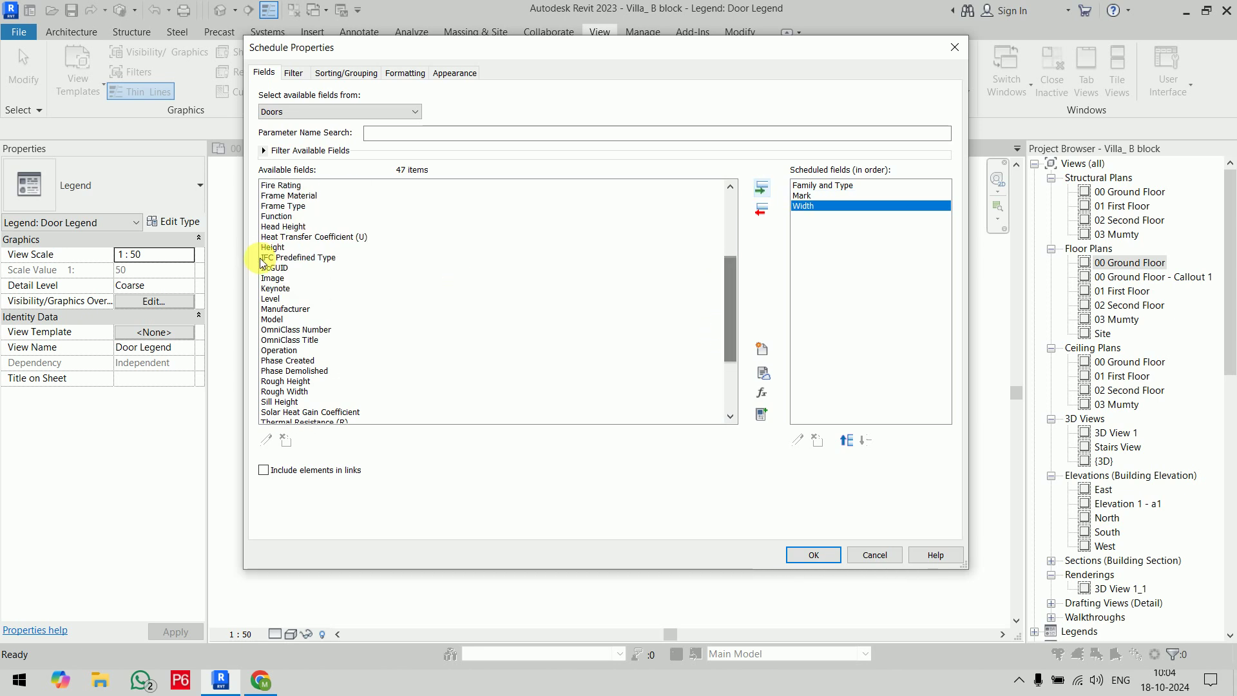
click(274, 248)
click(761, 188)
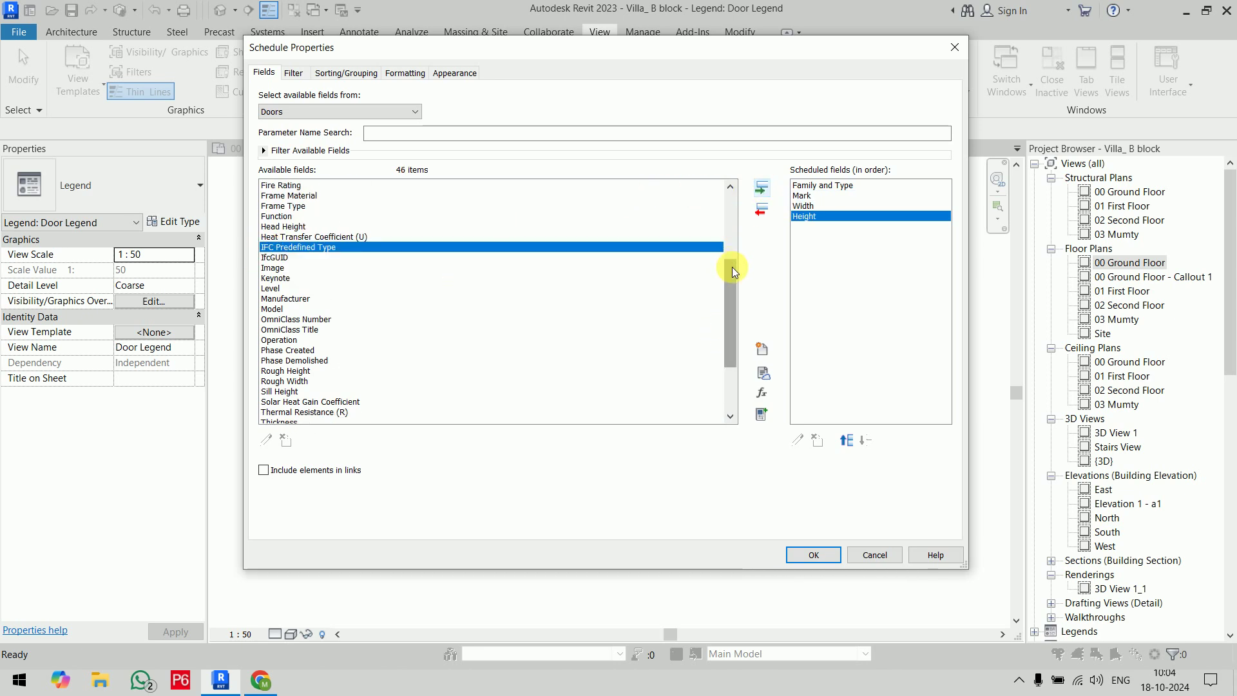
click(283, 288)
click(761, 191)
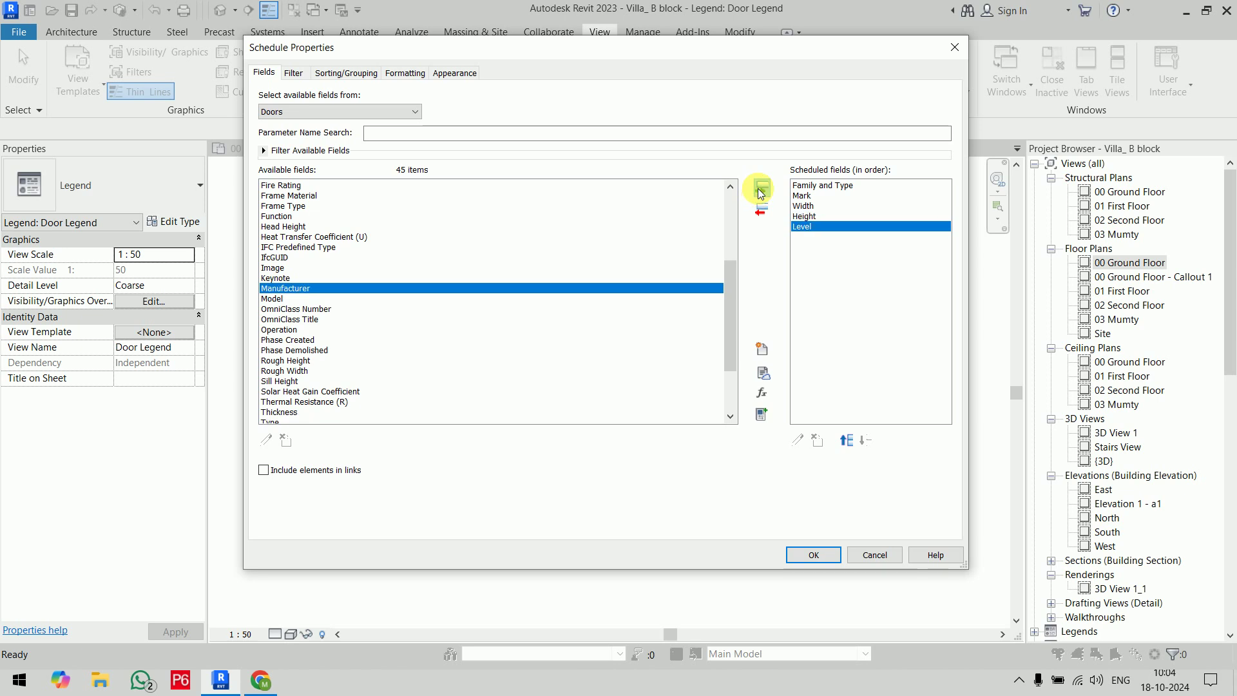
Step: Add Count, Cost and Construction Type fields and create the schedule
drag(729, 299, 724, 184)
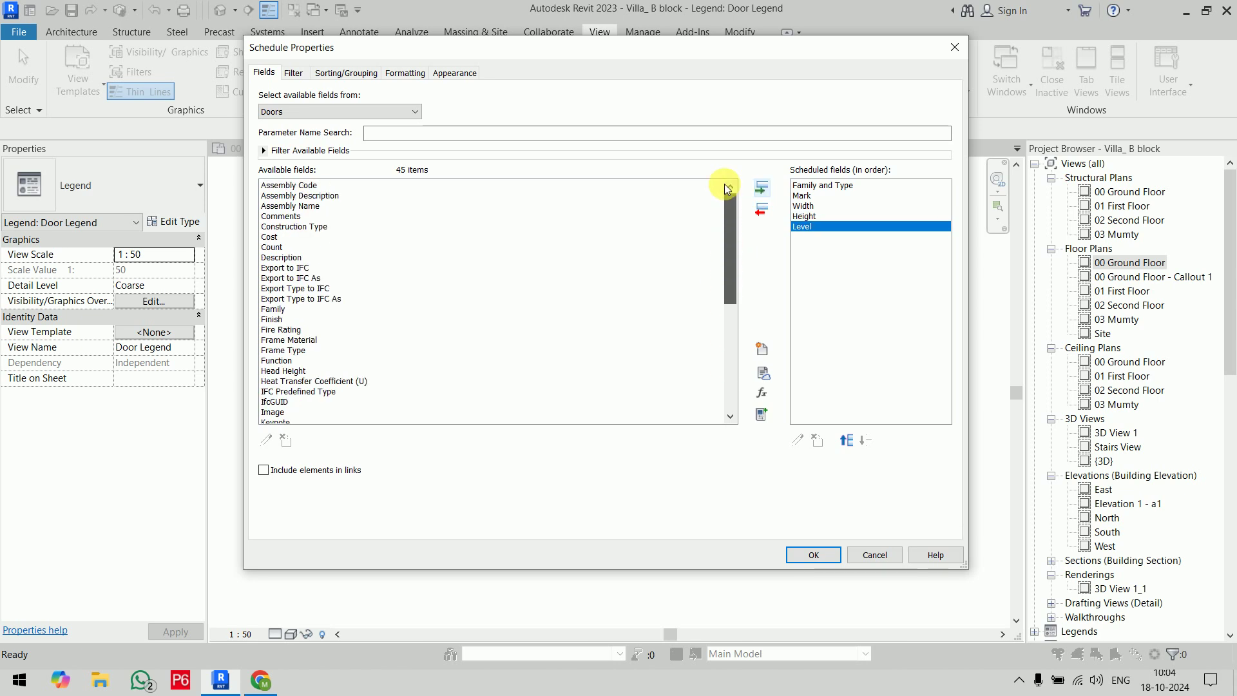
click(348, 248)
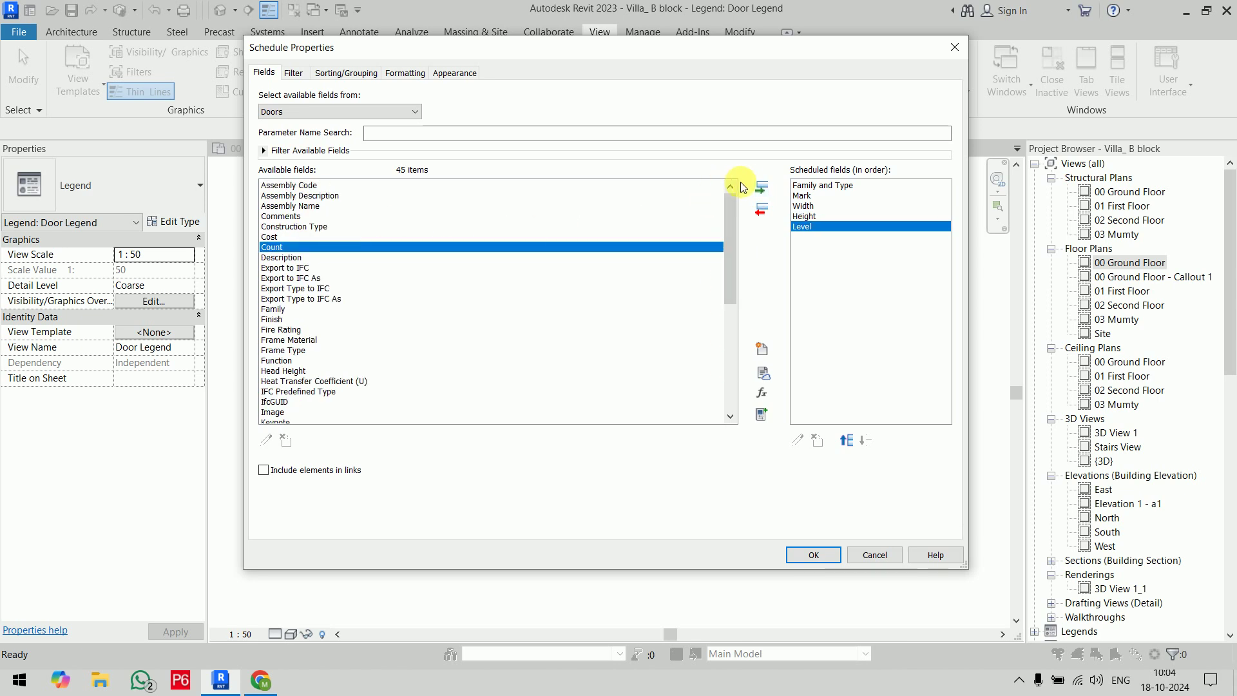
click(761, 188)
click(338, 237)
click(761, 188)
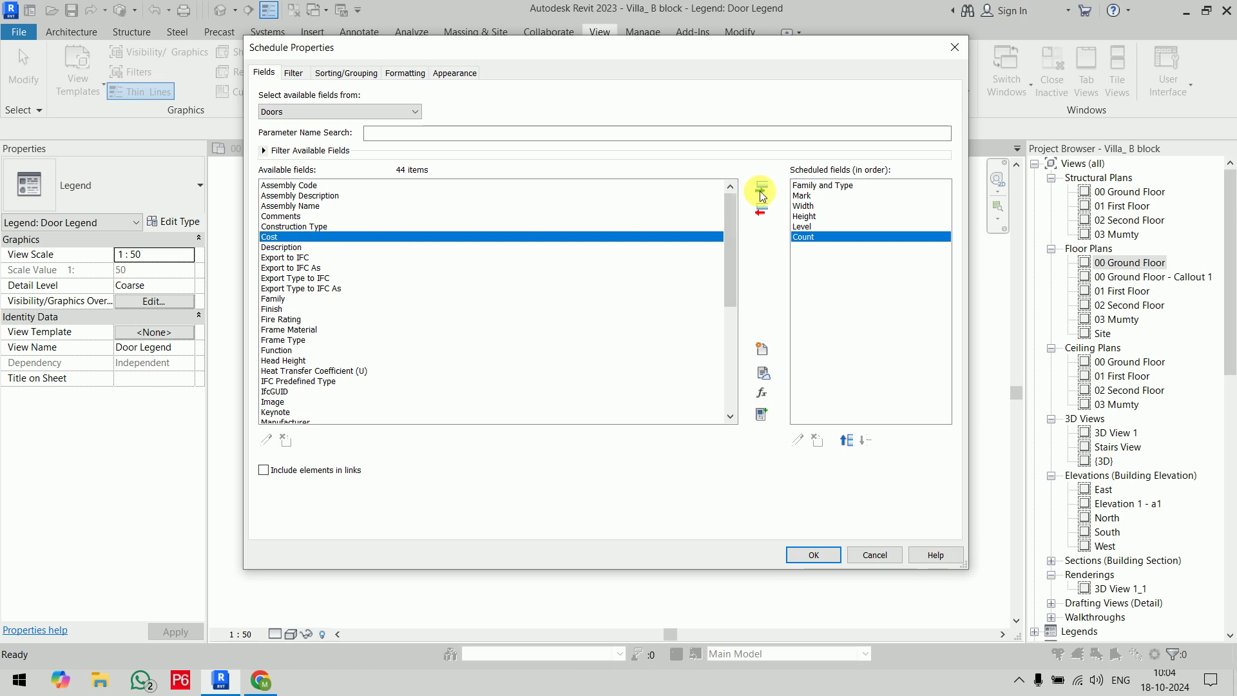
drag(729, 253, 733, 314)
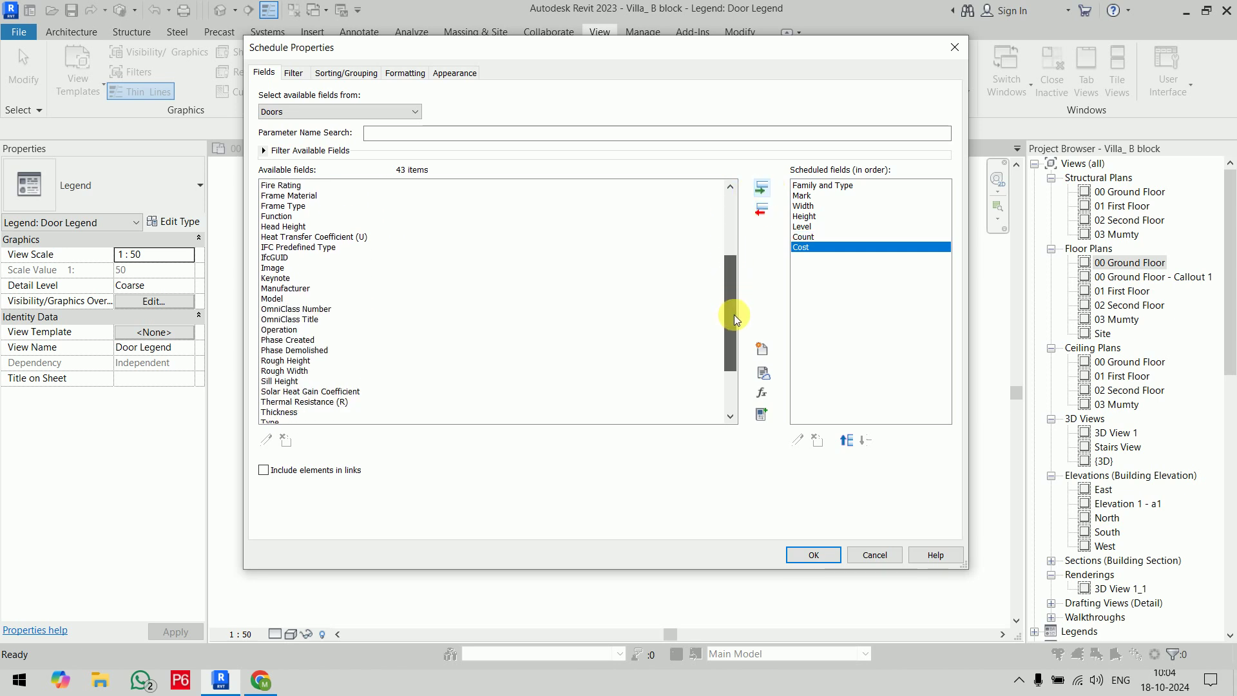
scroll(361, 245, up, 1)
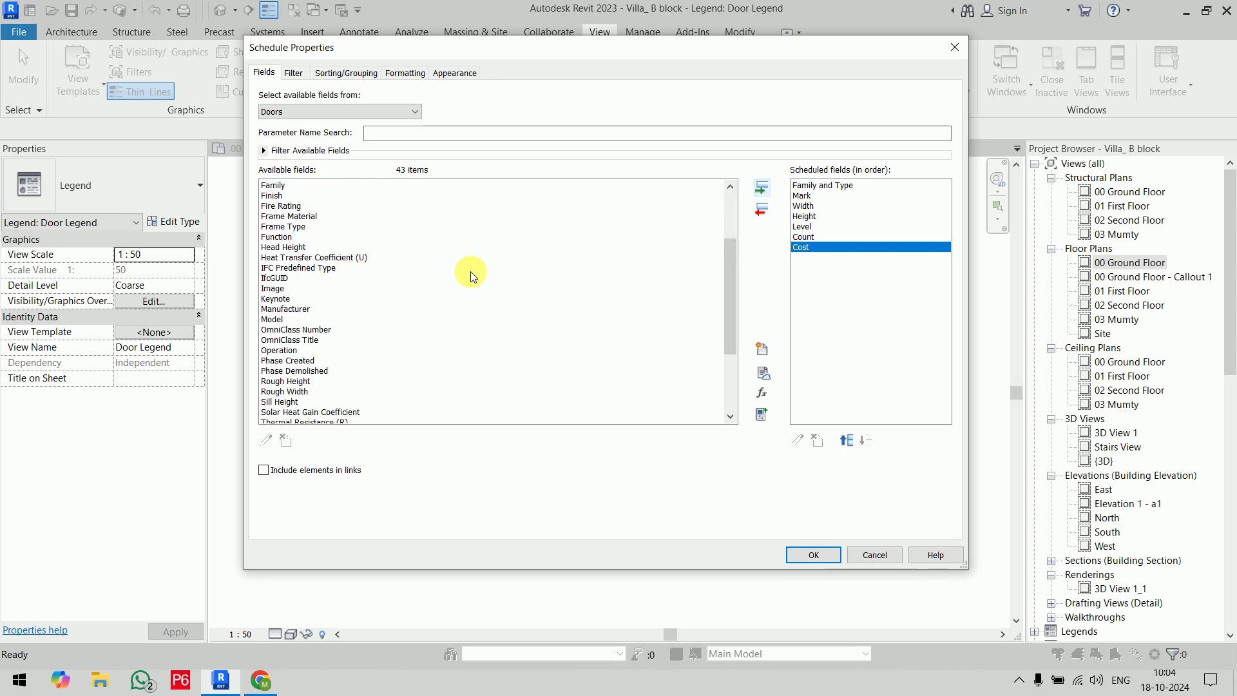
scroll(419, 261, up, 3)
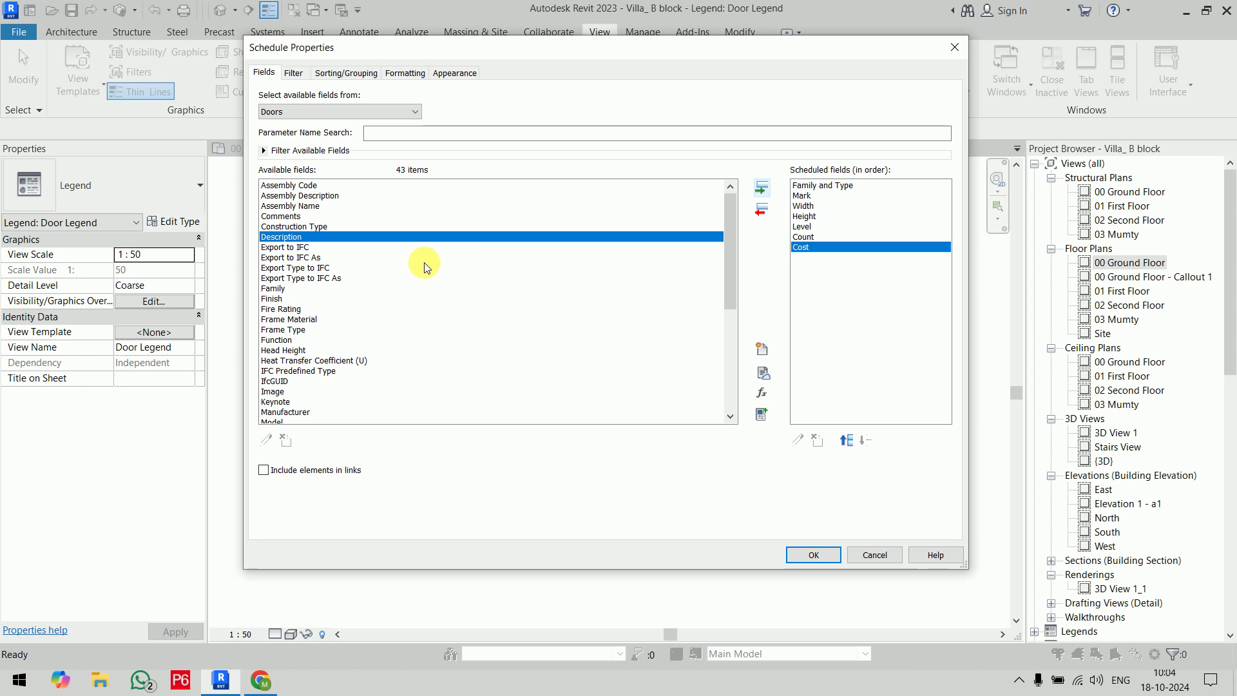
click(315, 226)
click(757, 192)
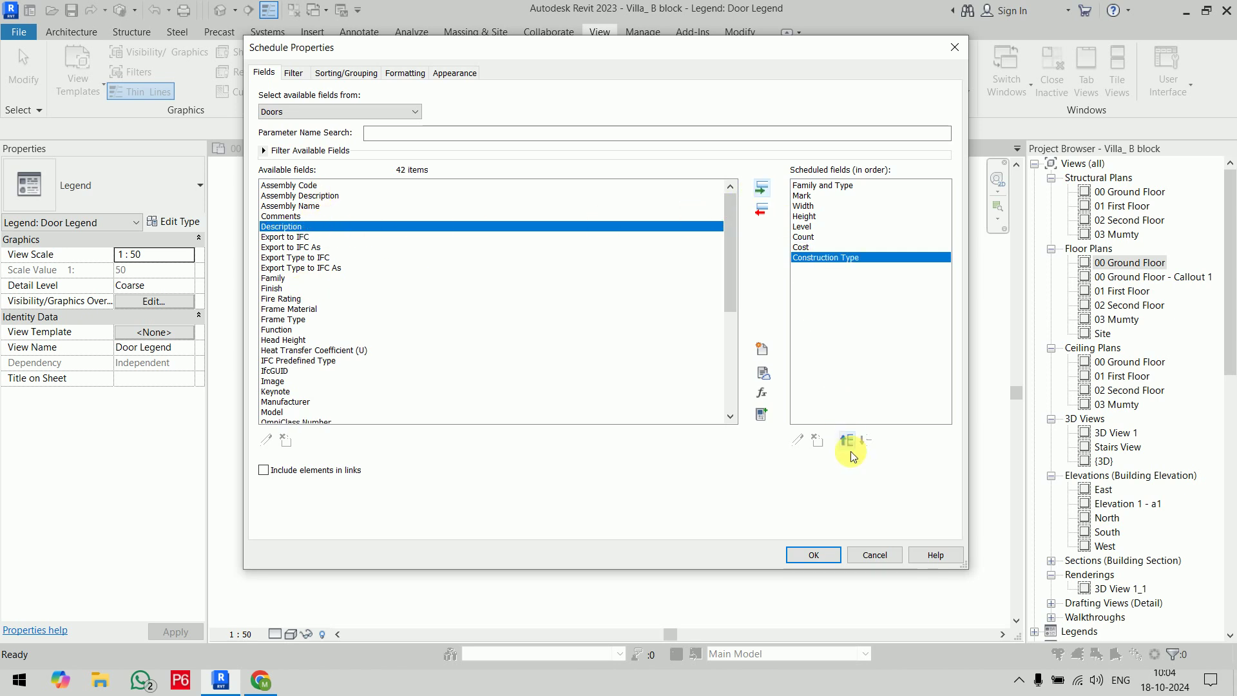
click(817, 553)
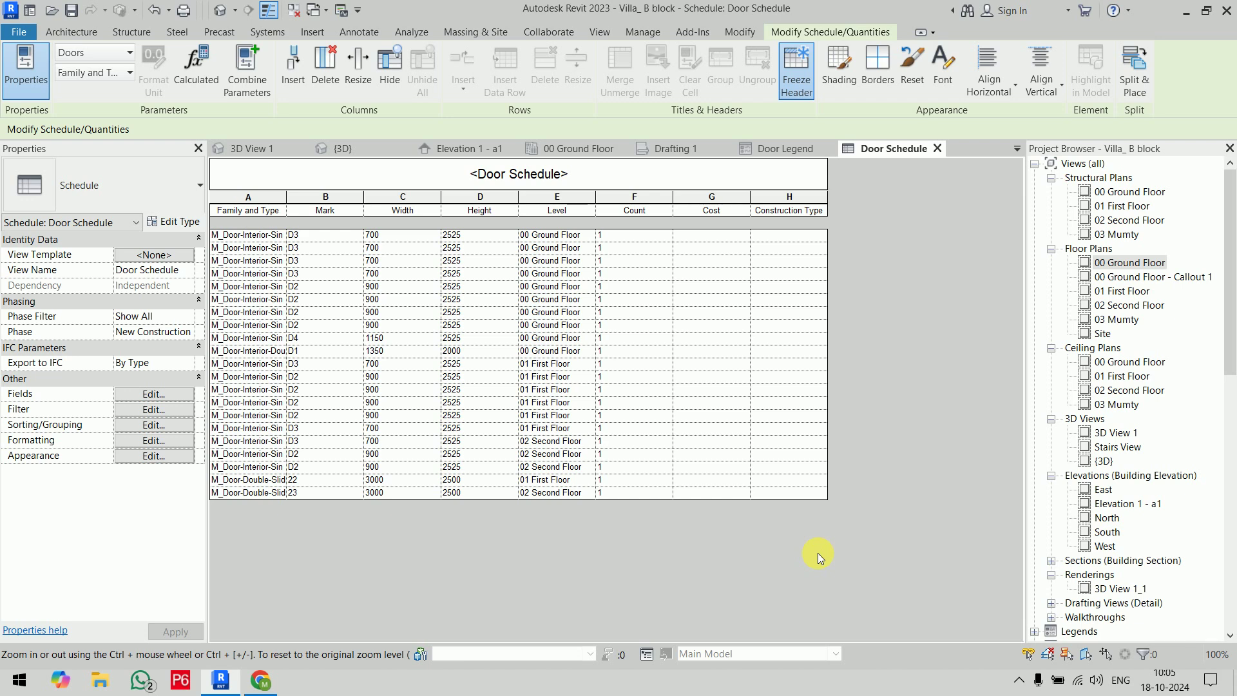
Step: Drag the Family and Type column wider, then select the Mark 22 sliding door's type cell
drag(287, 204, 369, 205)
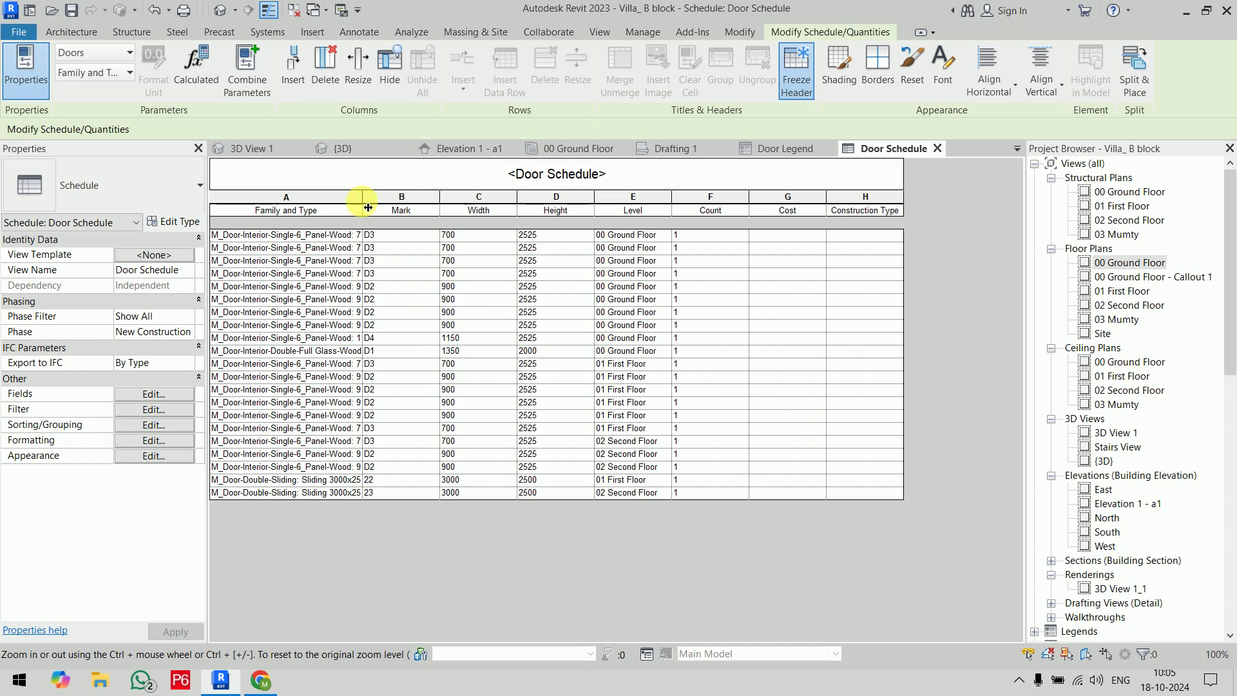
drag(362, 198, 402, 210)
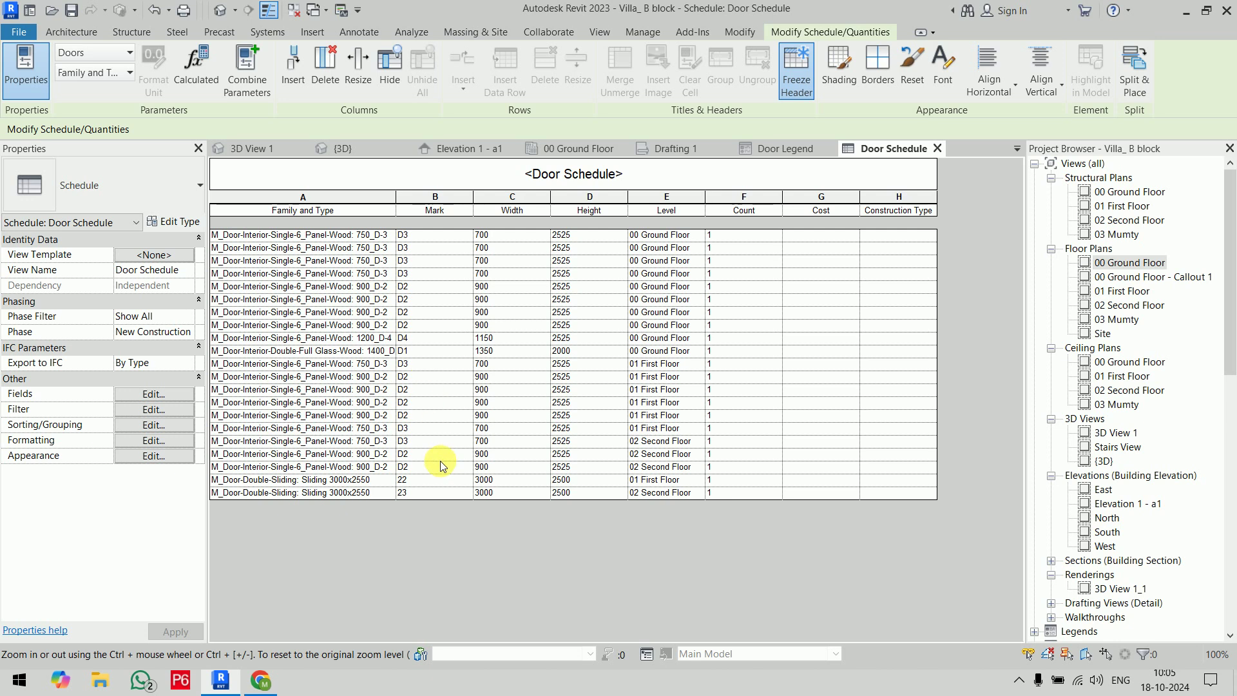
click(389, 484)
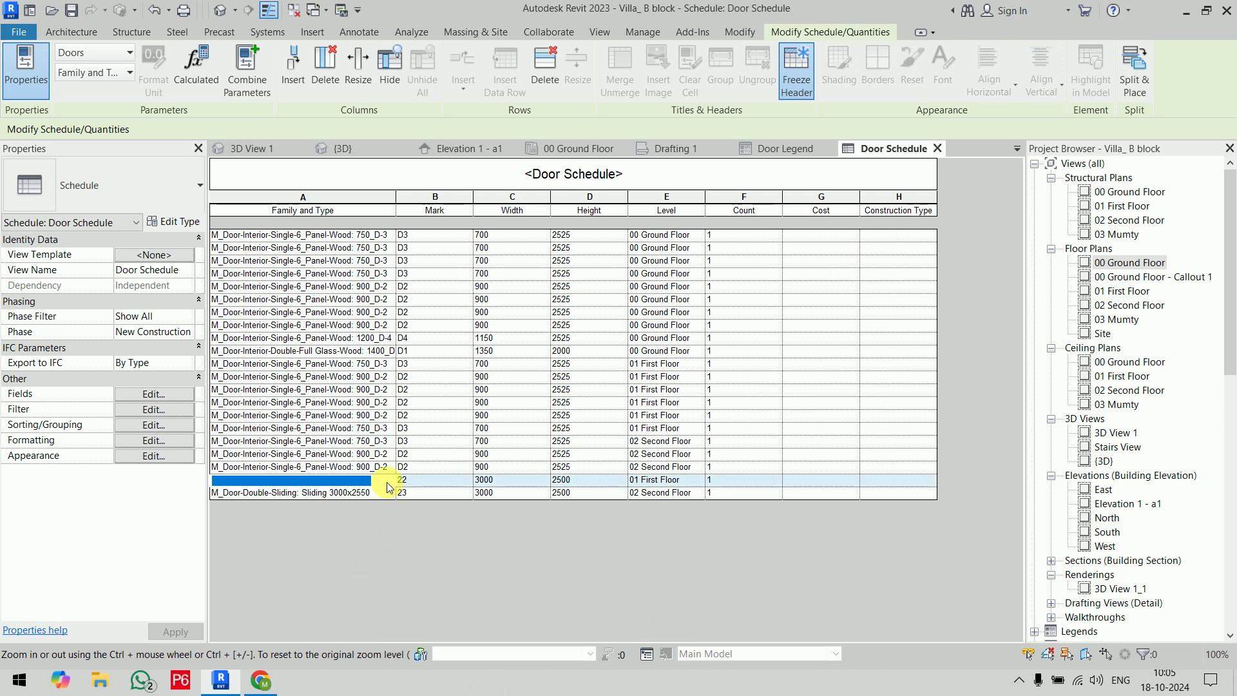
click(431, 619)
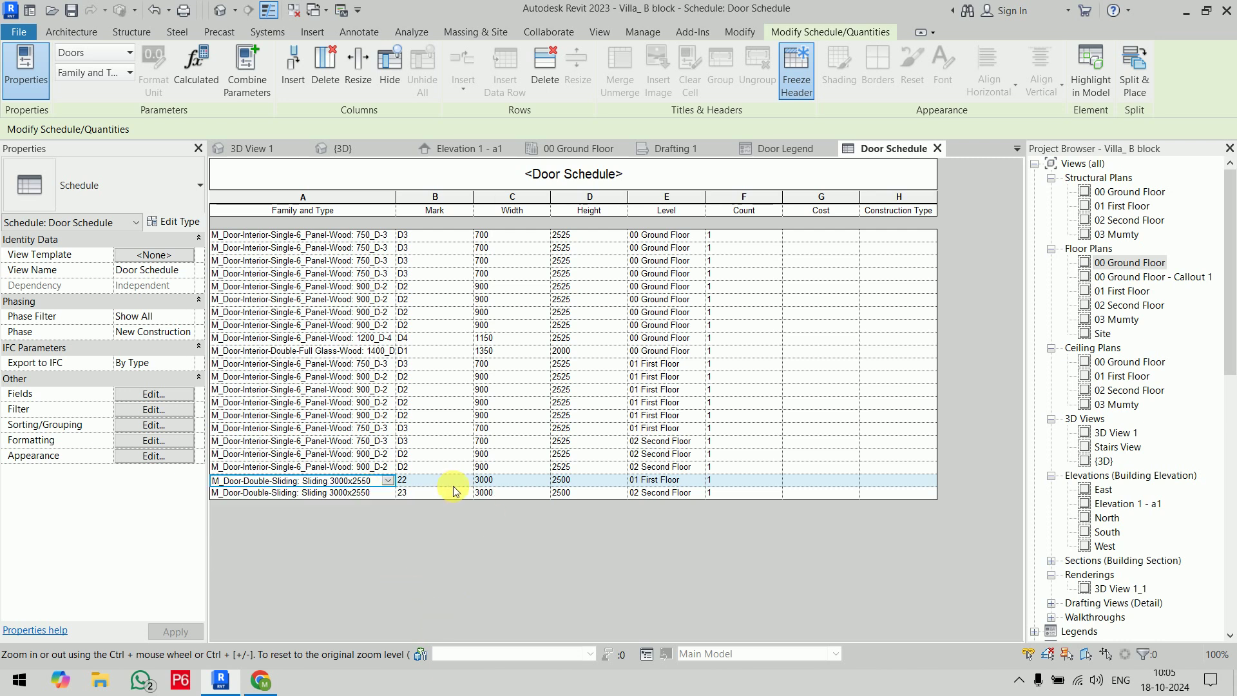
click(447, 481)
click(353, 485)
Step: Set the Mark of both double sliding doors to SD, dismissing the duplicate Mark warning
click(342, 148)
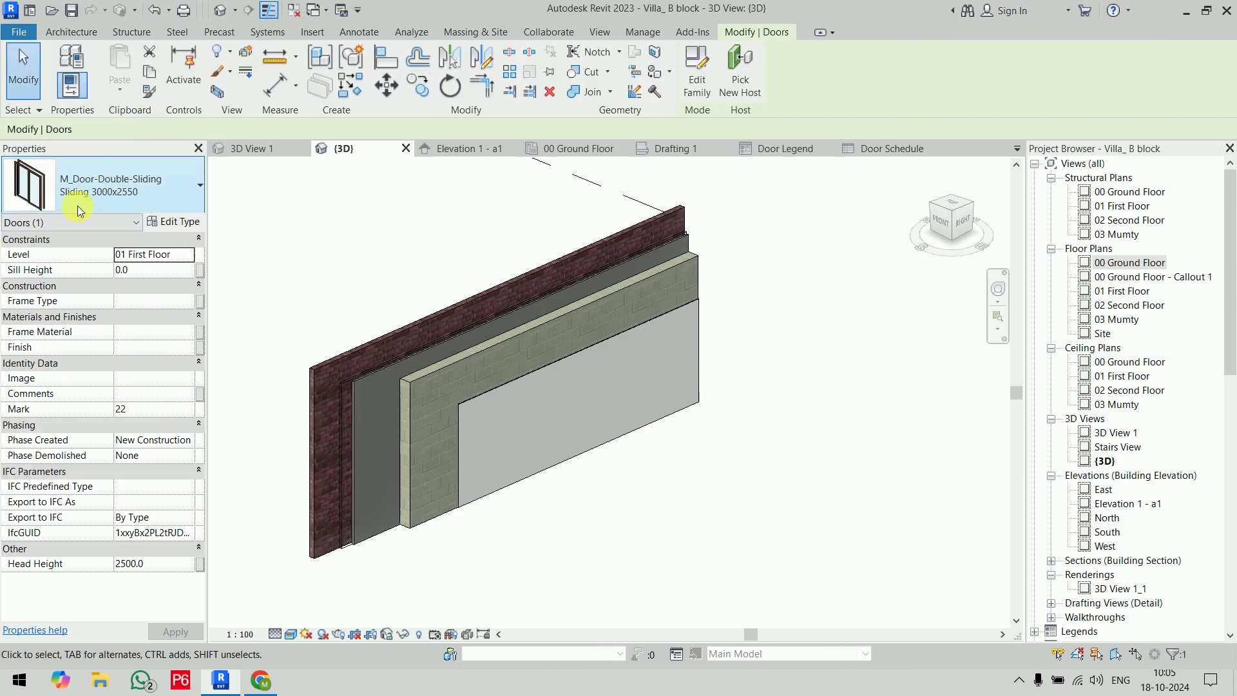
ctrl+click(323, 326)
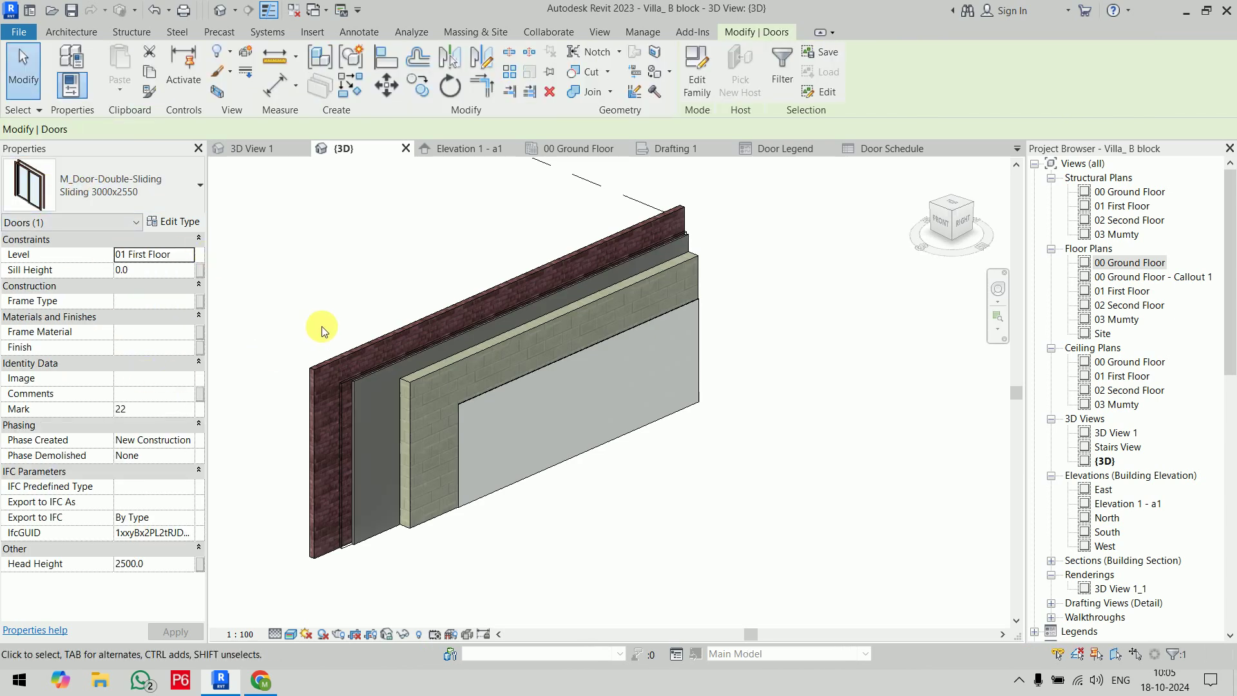
click(183, 411)
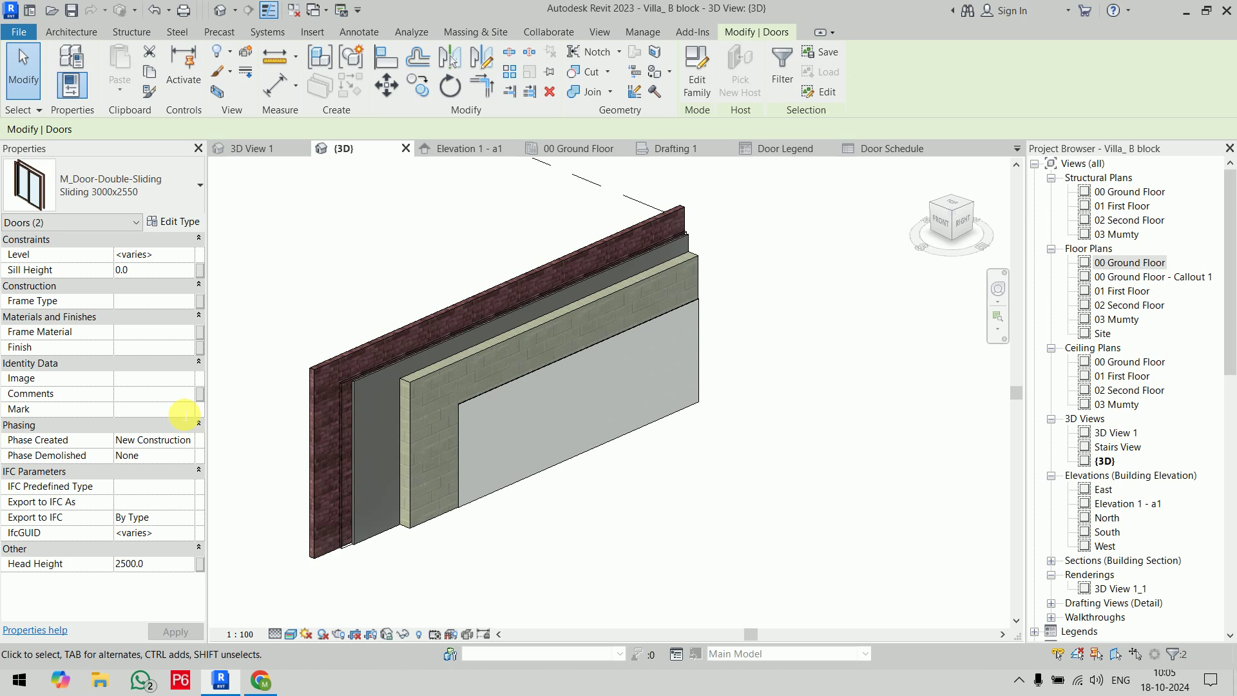
text(SD)
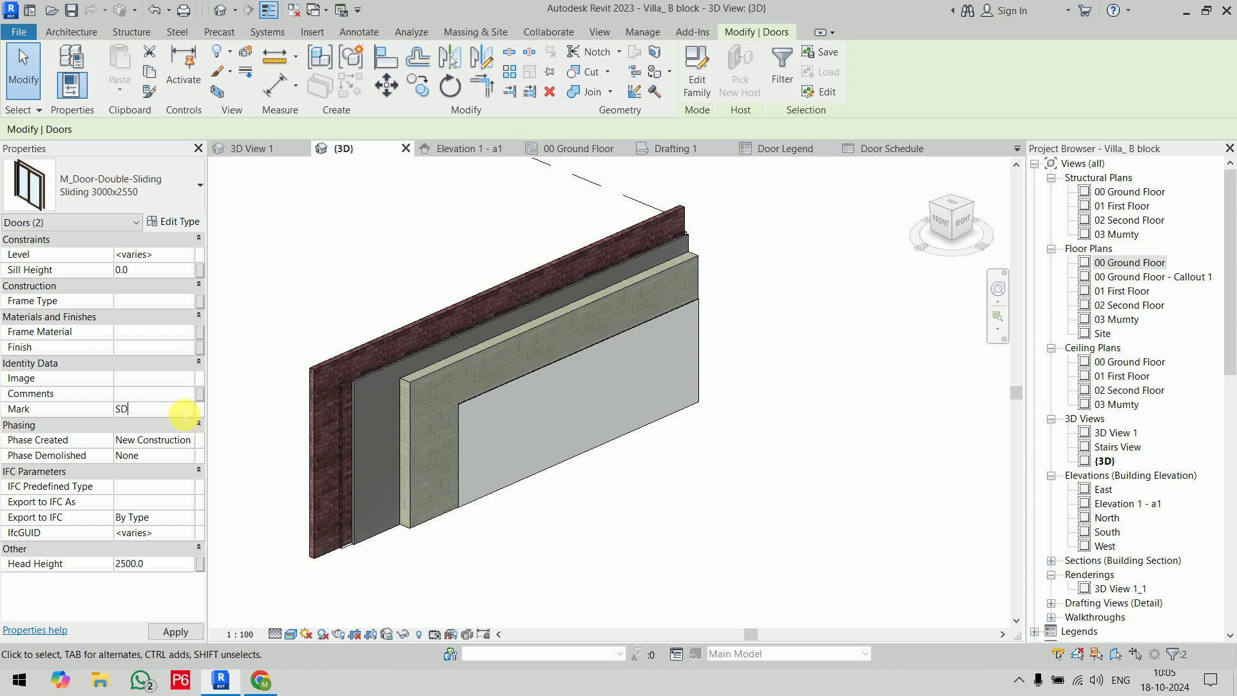
click(184, 631)
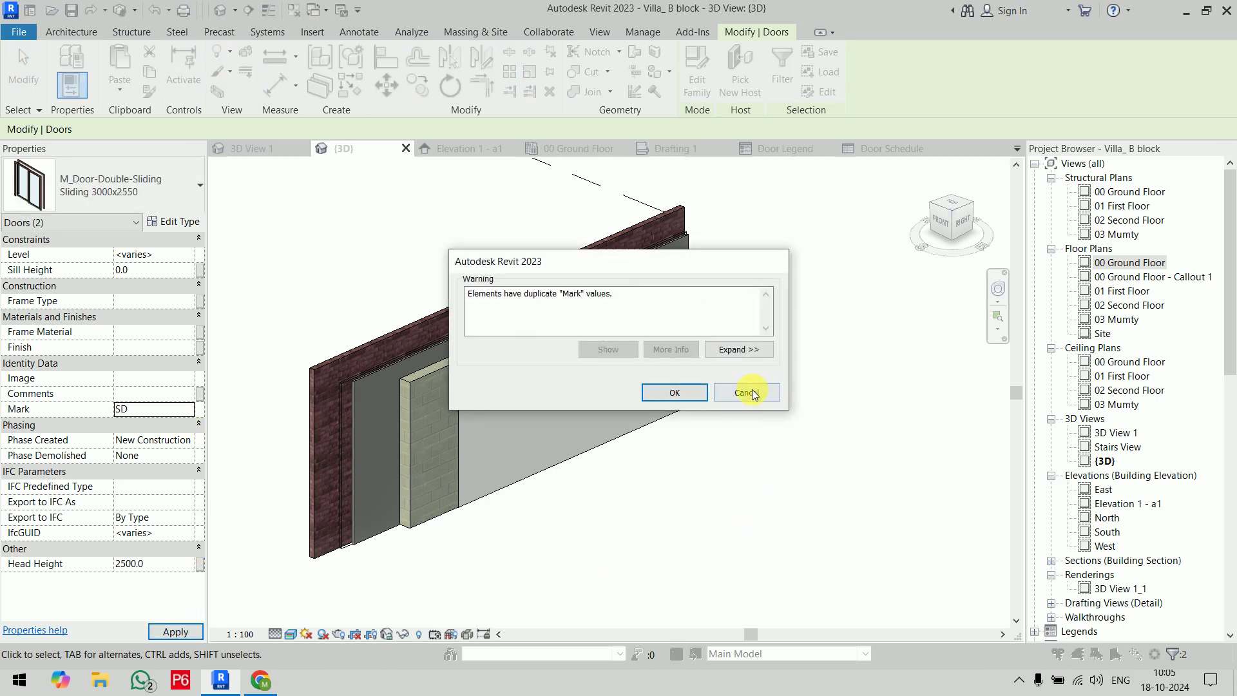
click(674, 391)
click(803, 486)
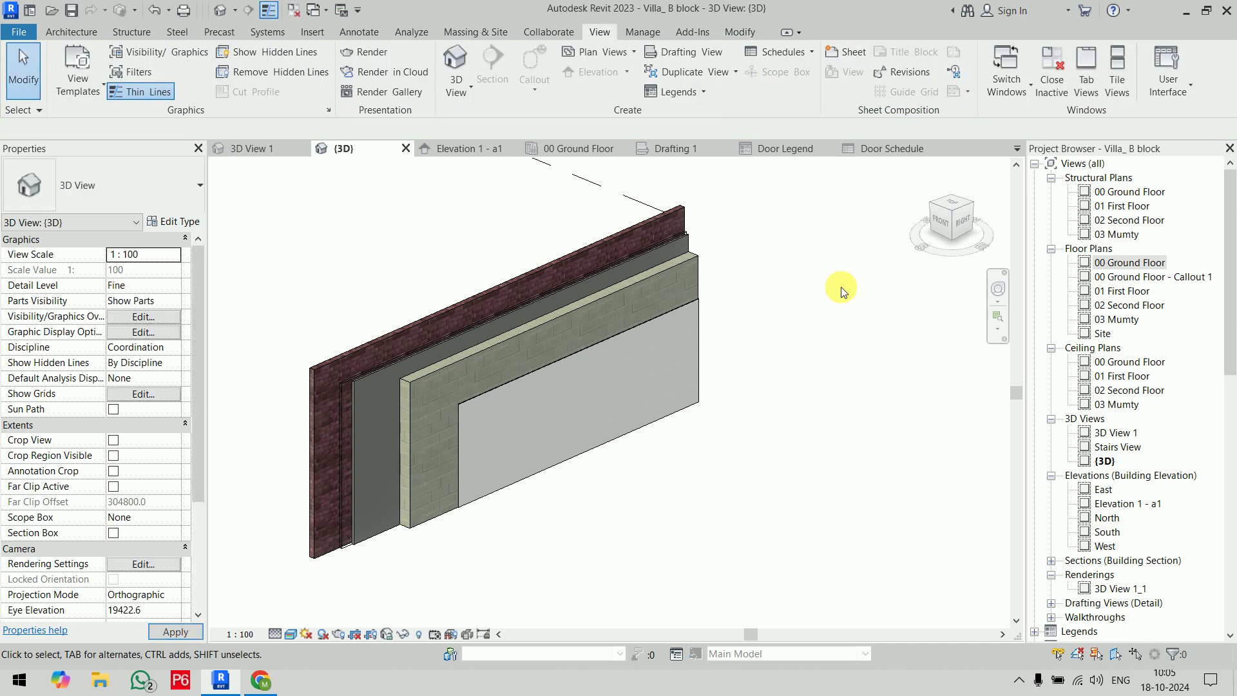
Step: In the Door Schedule, drag the column A/B border right to widen Family and Type
click(893, 149)
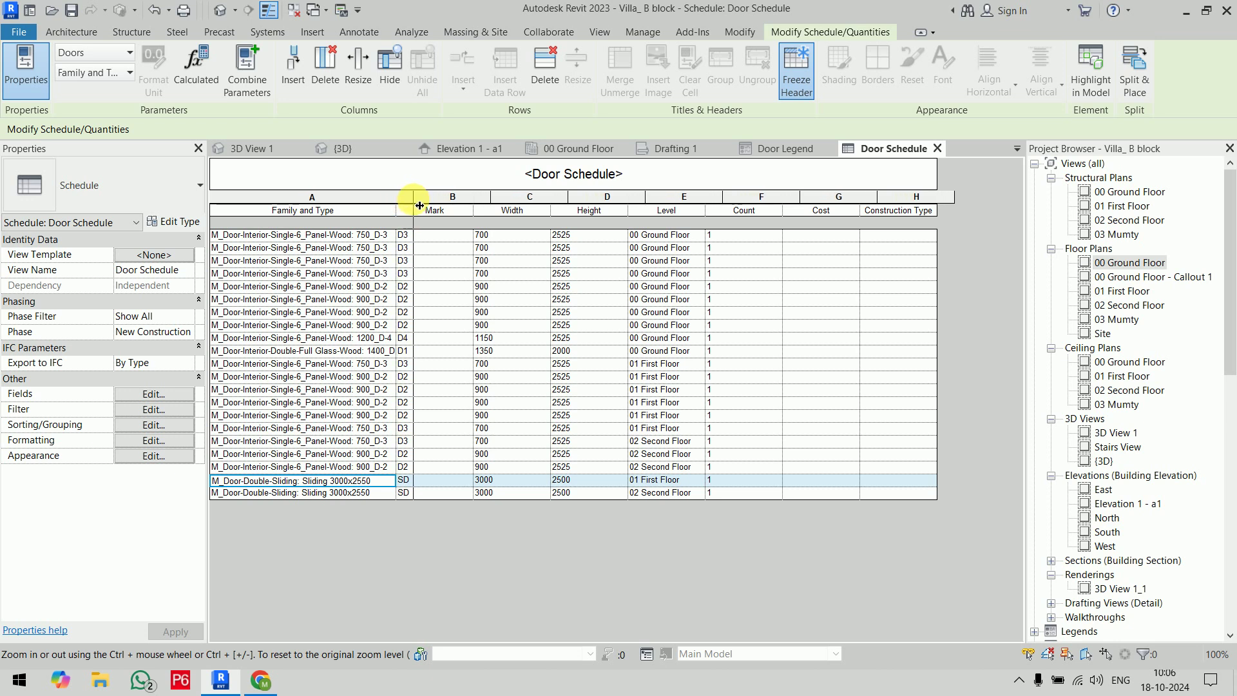
drag(396, 196, 414, 196)
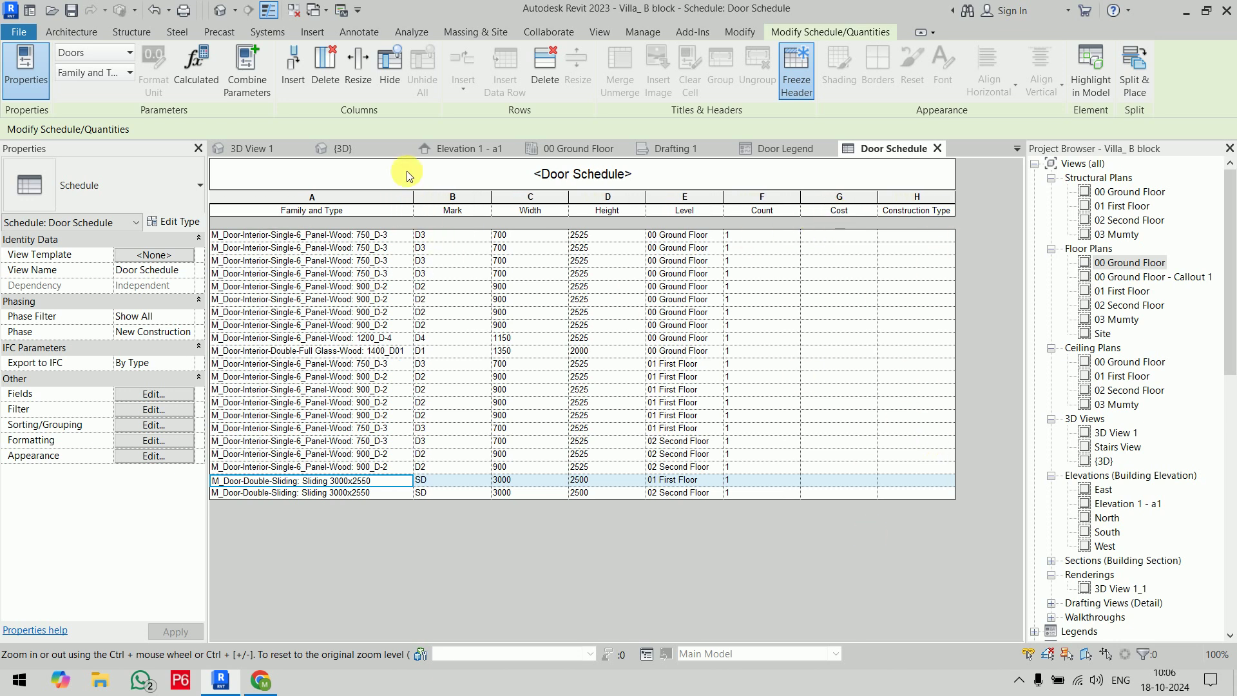
Step: Using a D3 door, set the 750_D-3 type's Construction Type to Dummy
click(451, 235)
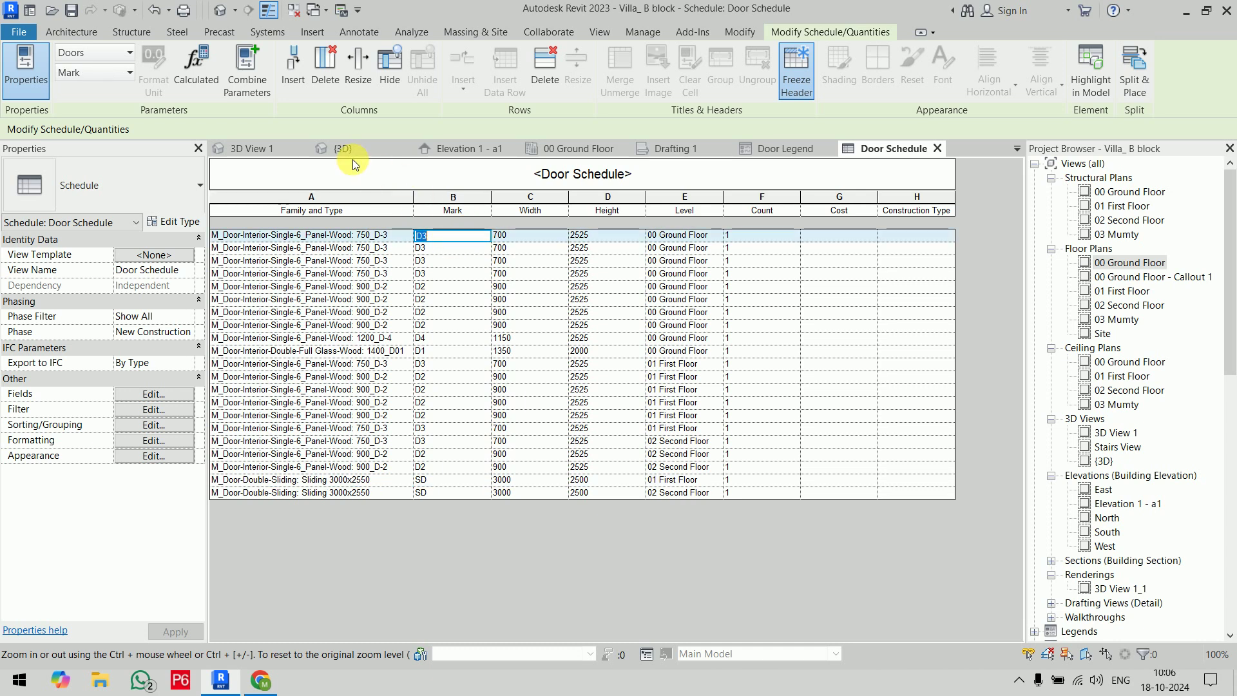
click(351, 153)
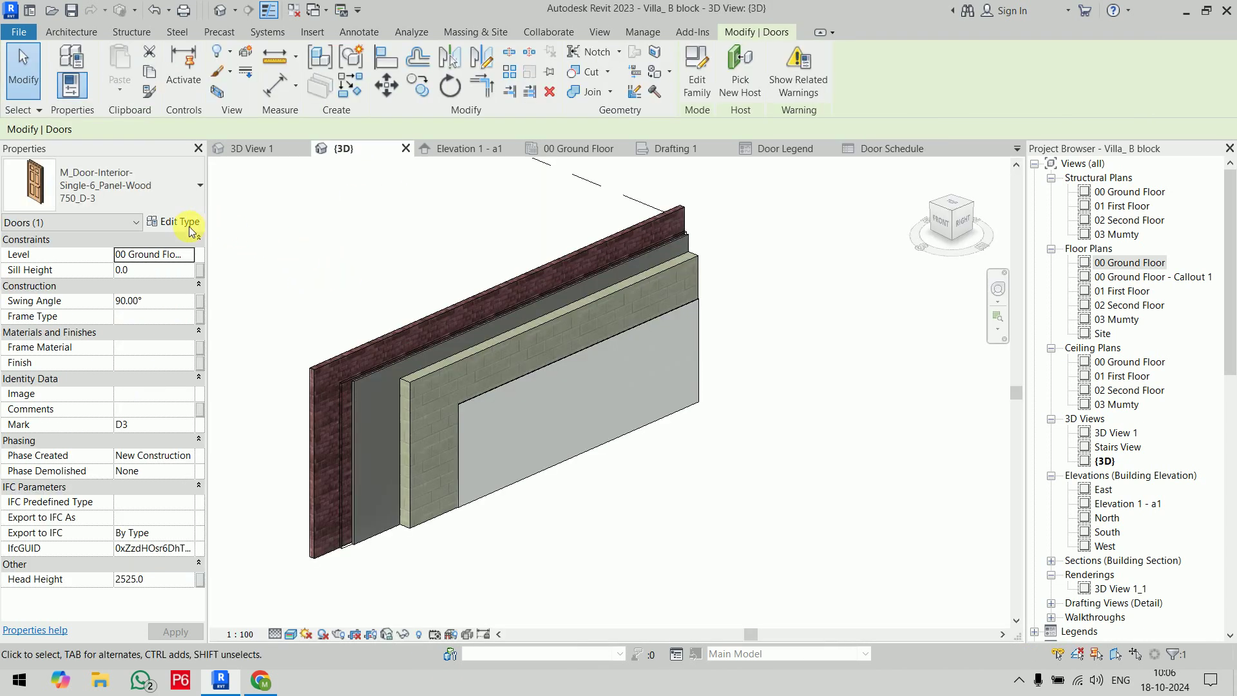
click(179, 221)
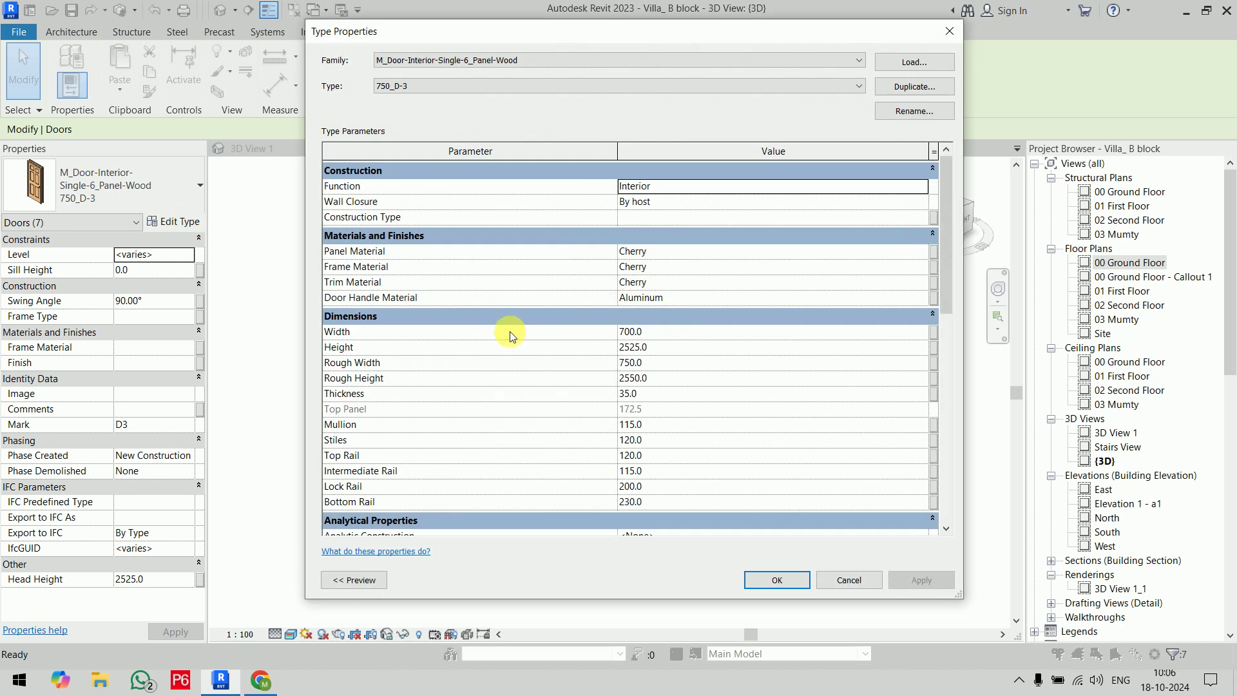
scroll(490, 361, down, 3)
scroll(462, 386, down, 1)
scroll(462, 385, down, 3)
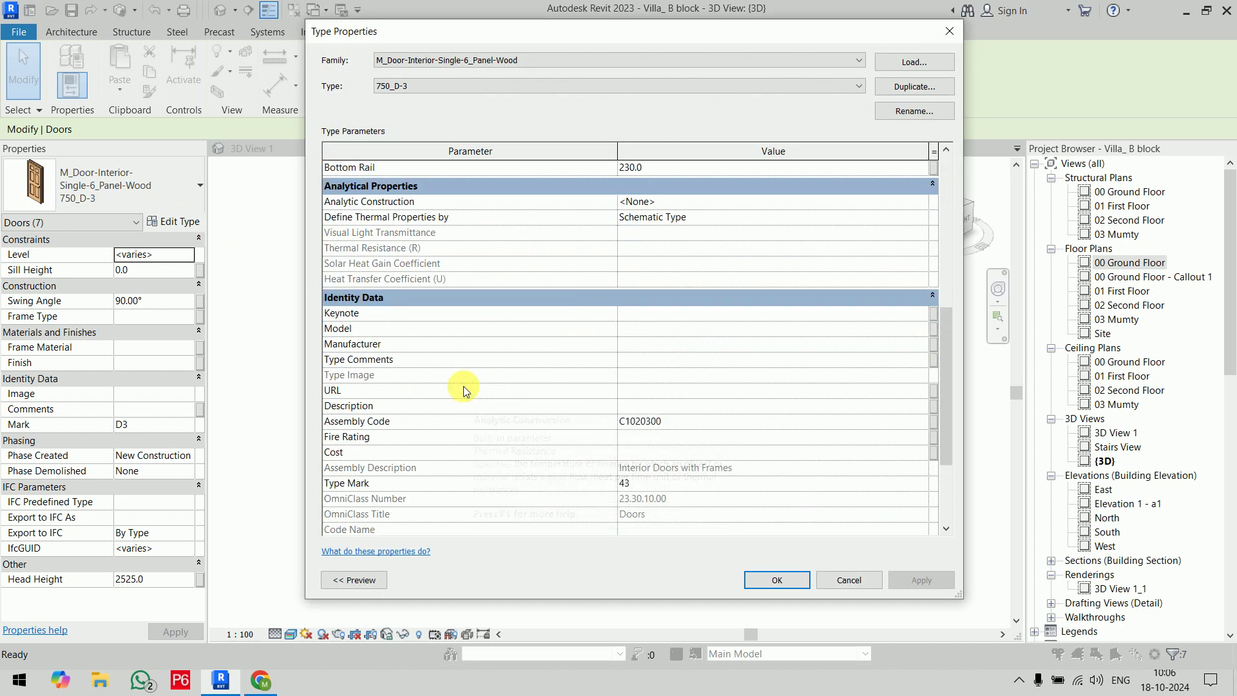
scroll(458, 405, down, 2)
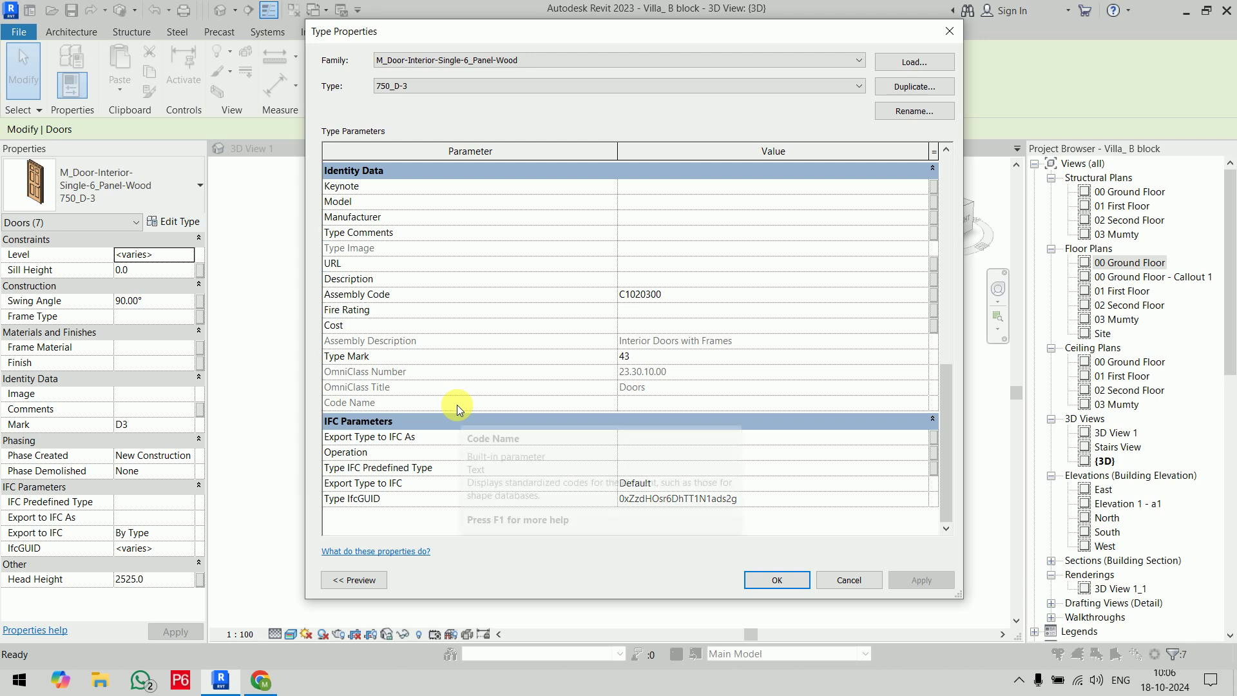
scroll(457, 404, up, 1)
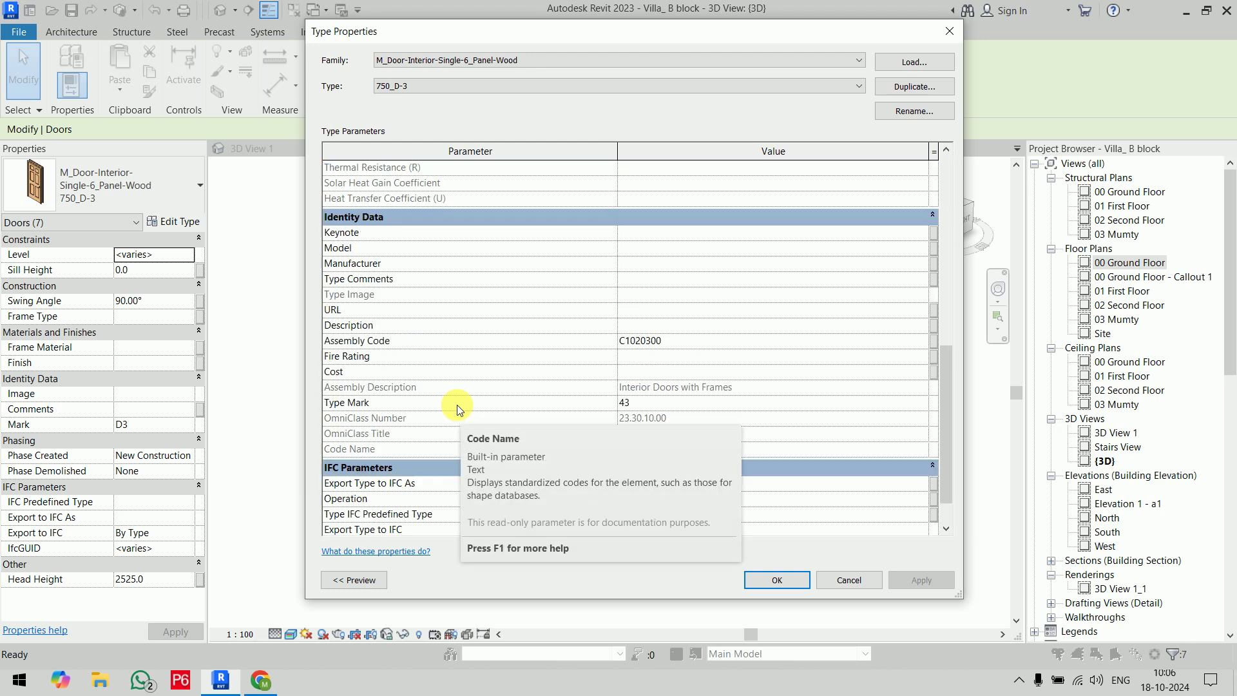
scroll(458, 404, up, 1)
scroll(458, 405, up, 2)
scroll(457, 404, up, 1)
scroll(457, 405, up, 2)
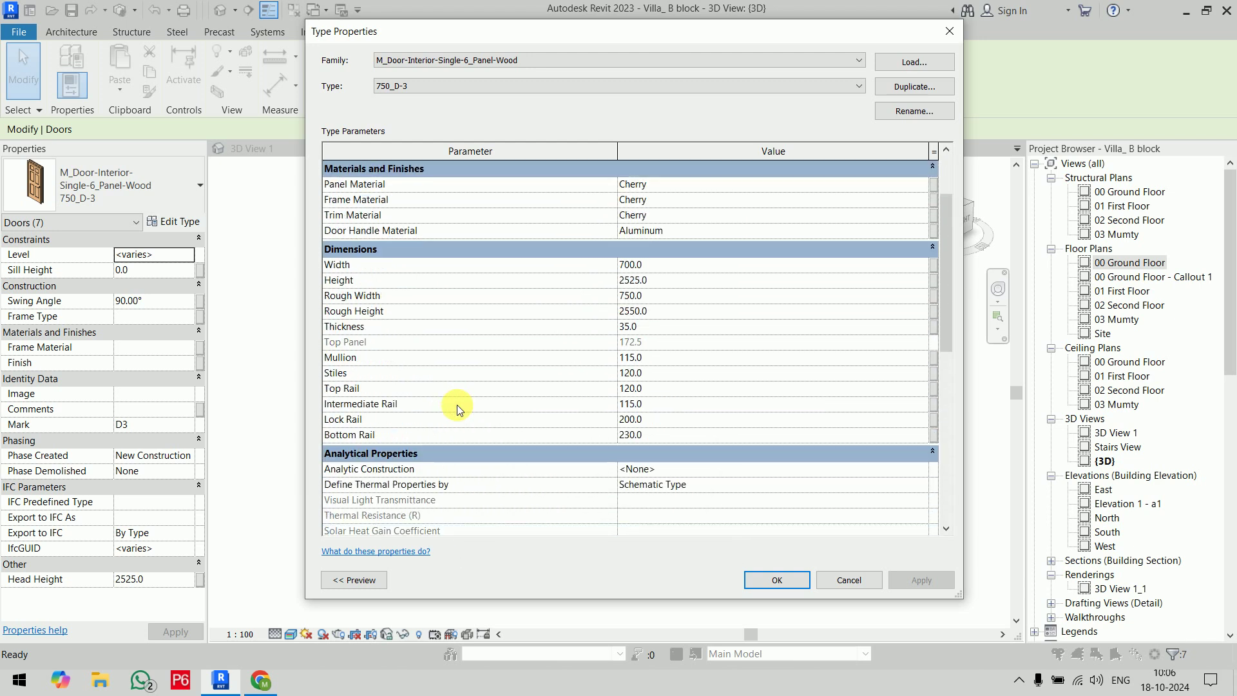
scroll(458, 404, up, 1)
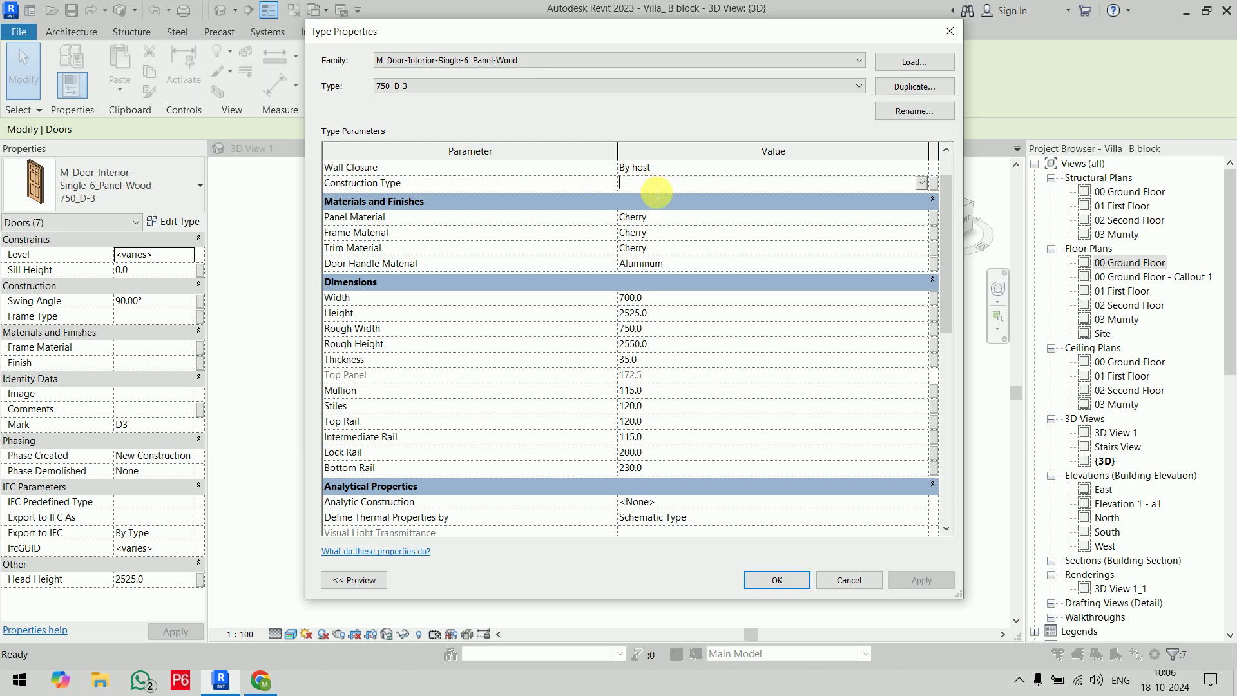
click(924, 186)
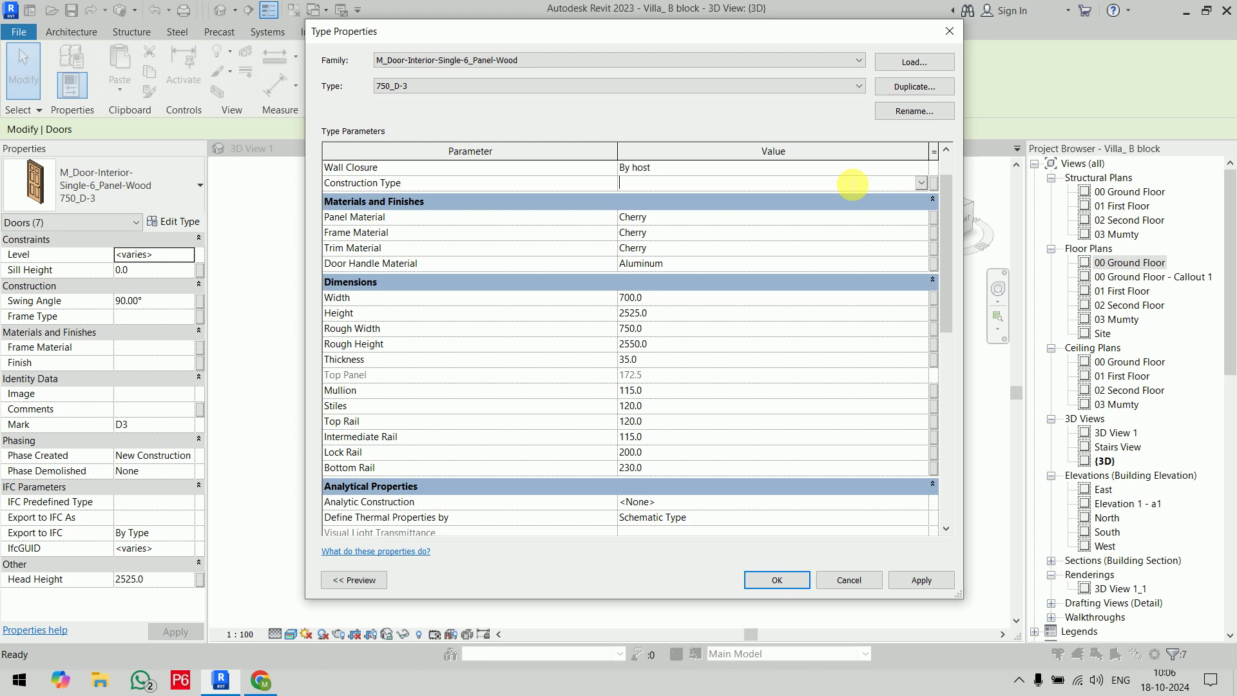
text(Dumm)
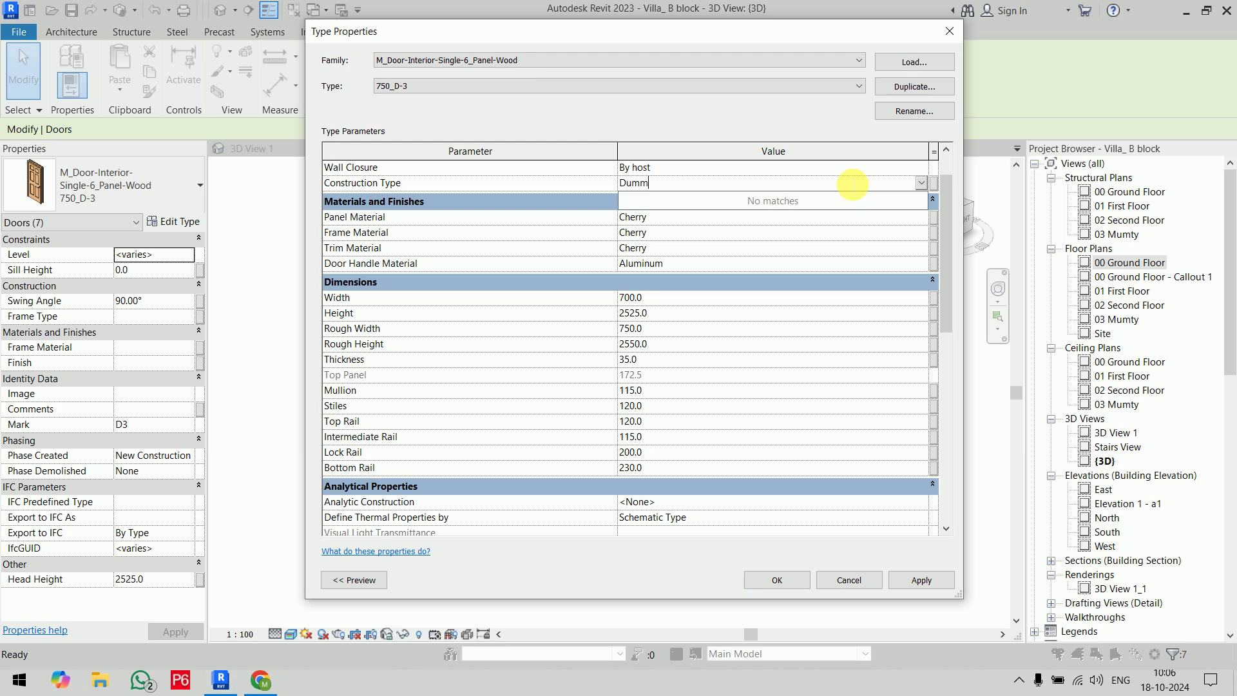
text(y)
click(918, 582)
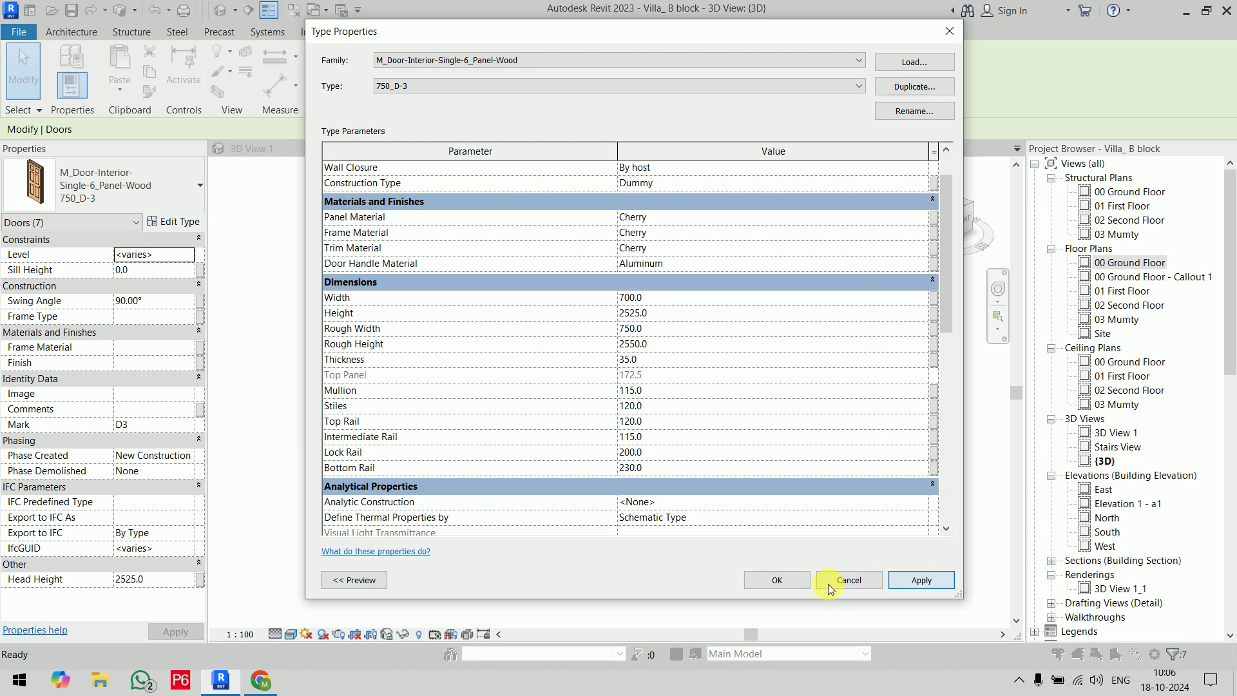
click(800, 584)
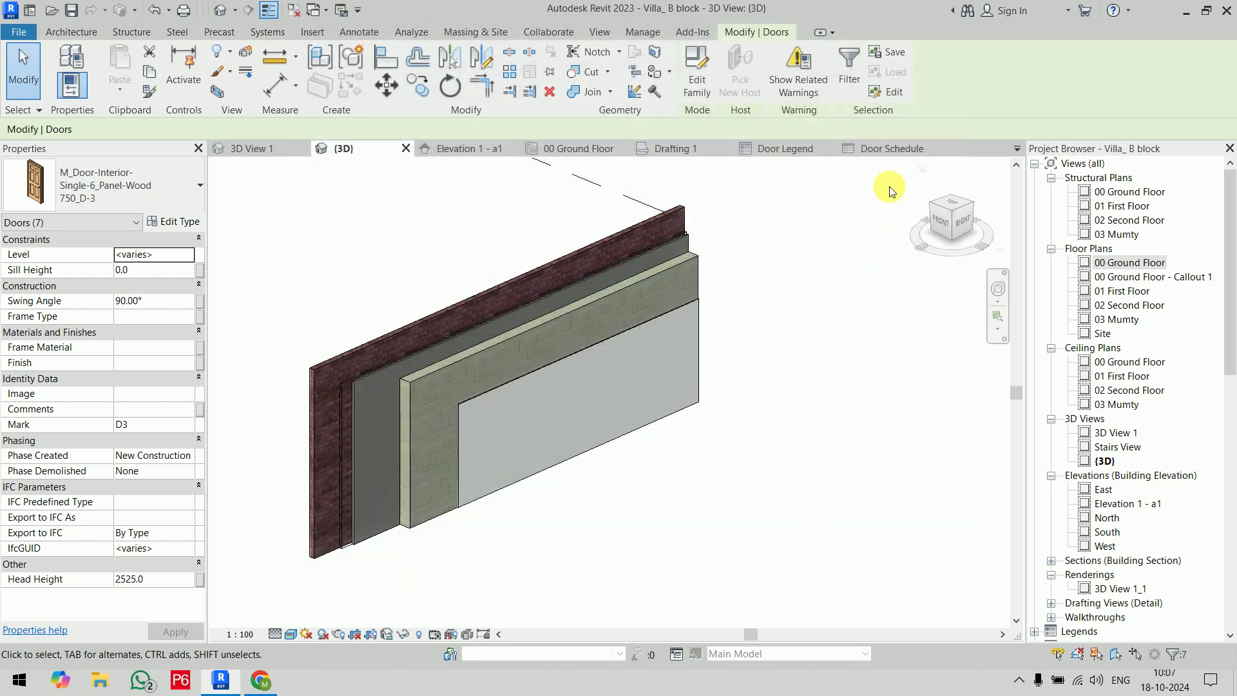
key(ctrl+Tab)
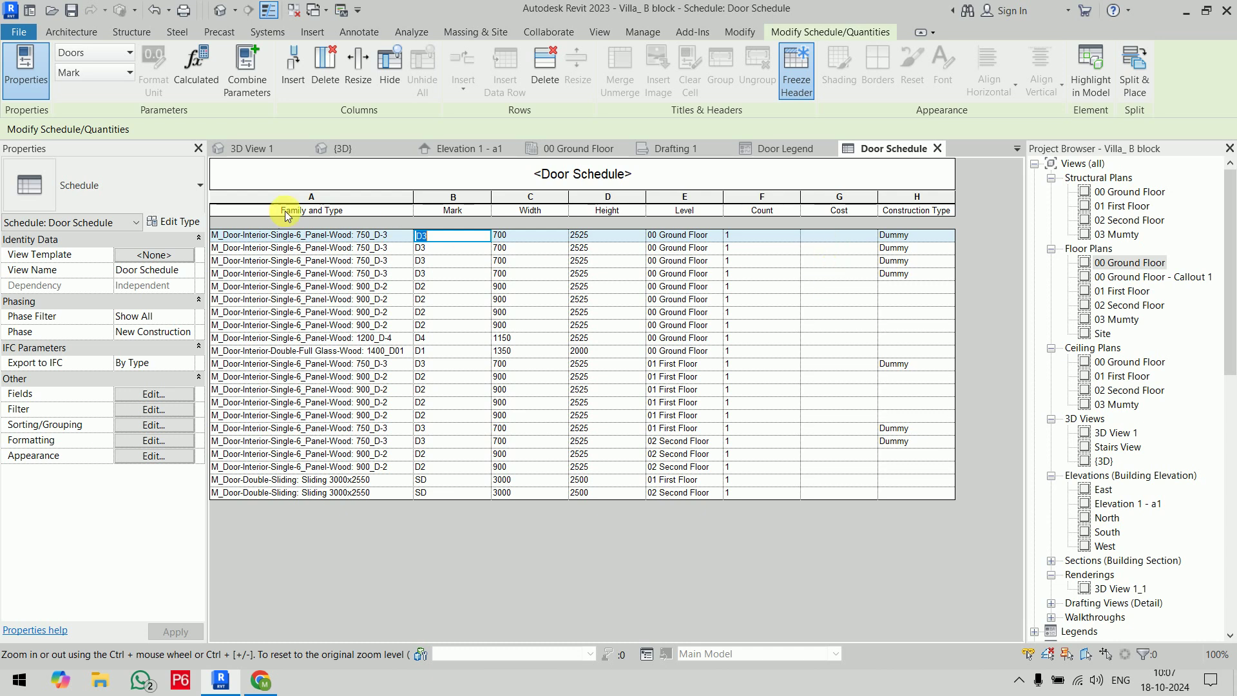
click(375, 152)
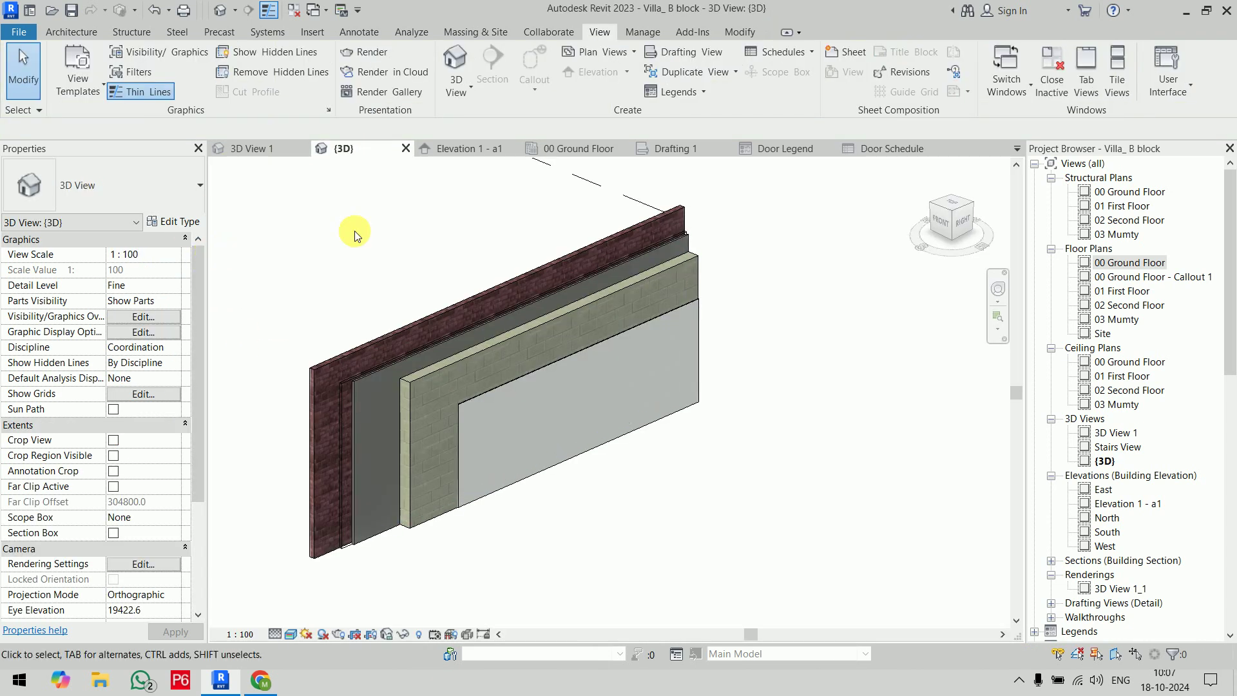
key(ctrl+Tab)
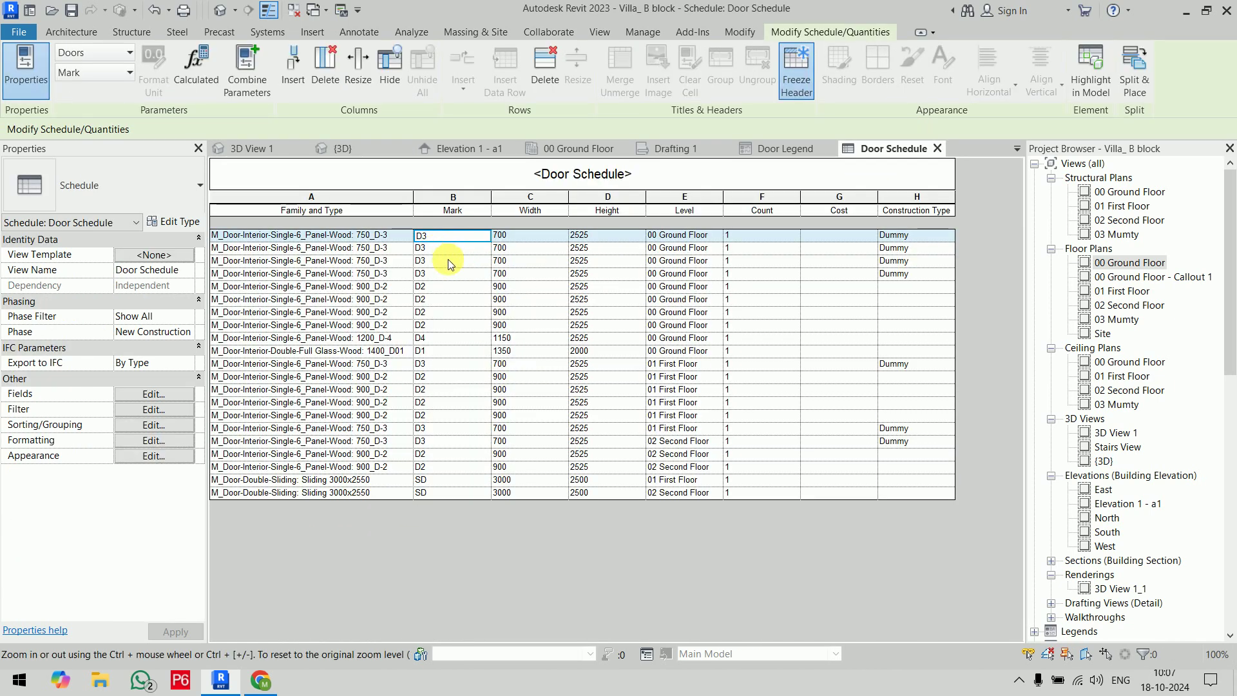
click(355, 148)
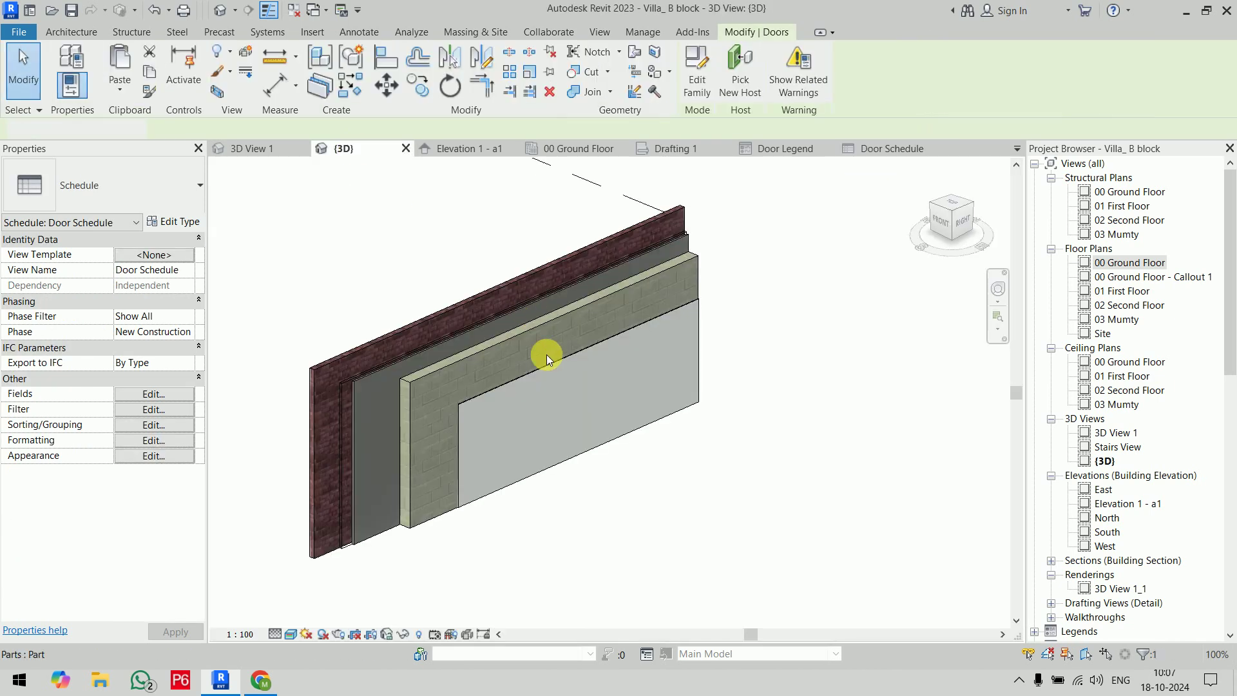
Step: Give the selected door's 750_D-3 type a Cost of 25000
click(497, 299)
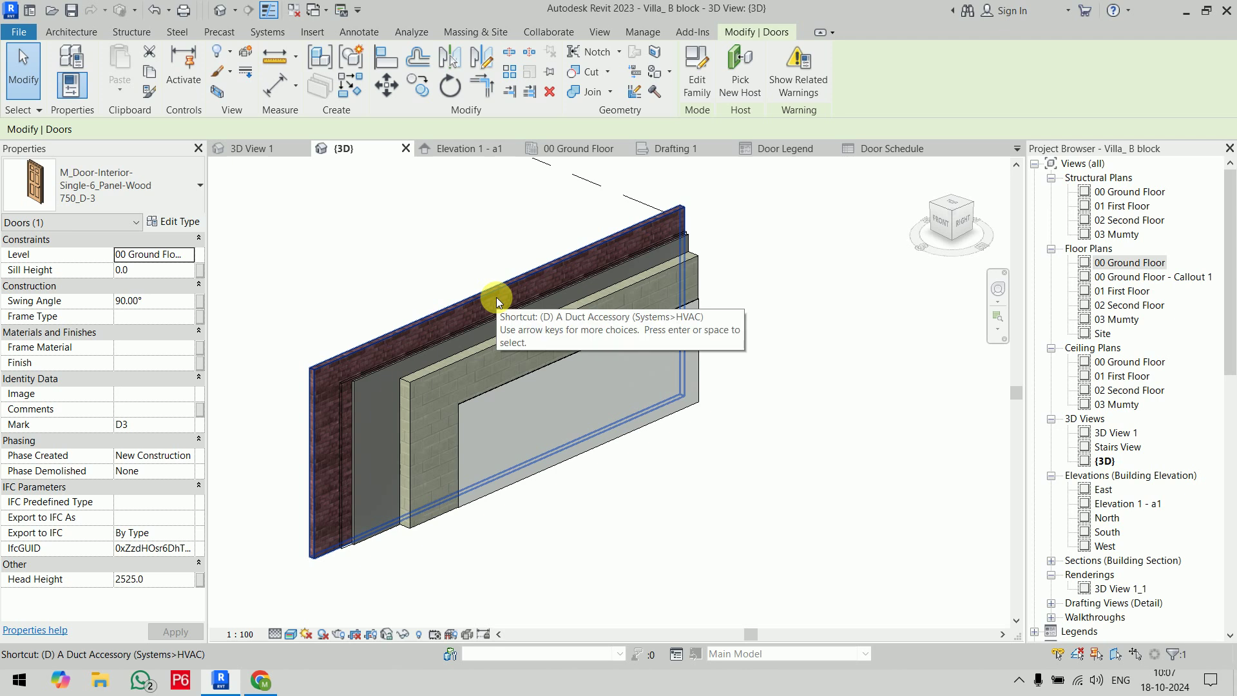
click(169, 221)
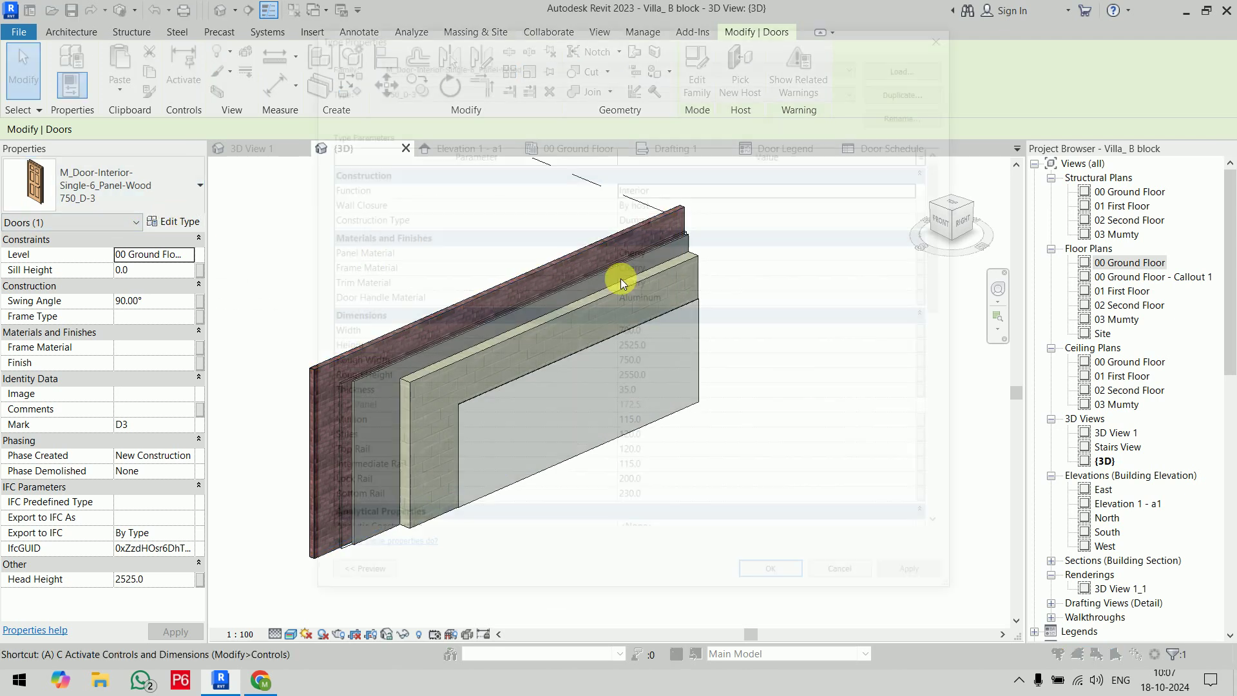
scroll(769, 353, down, 3)
scroll(769, 353, down, 3)
scroll(769, 353, down, 4)
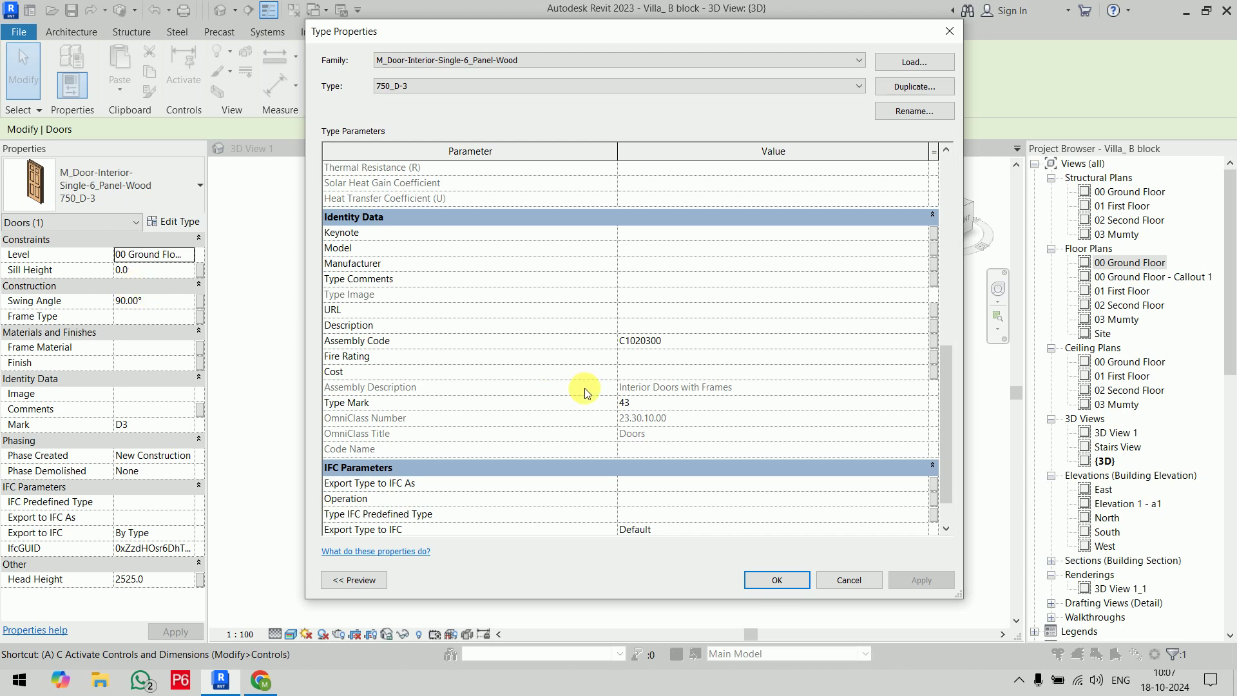
click(641, 375)
text(25)
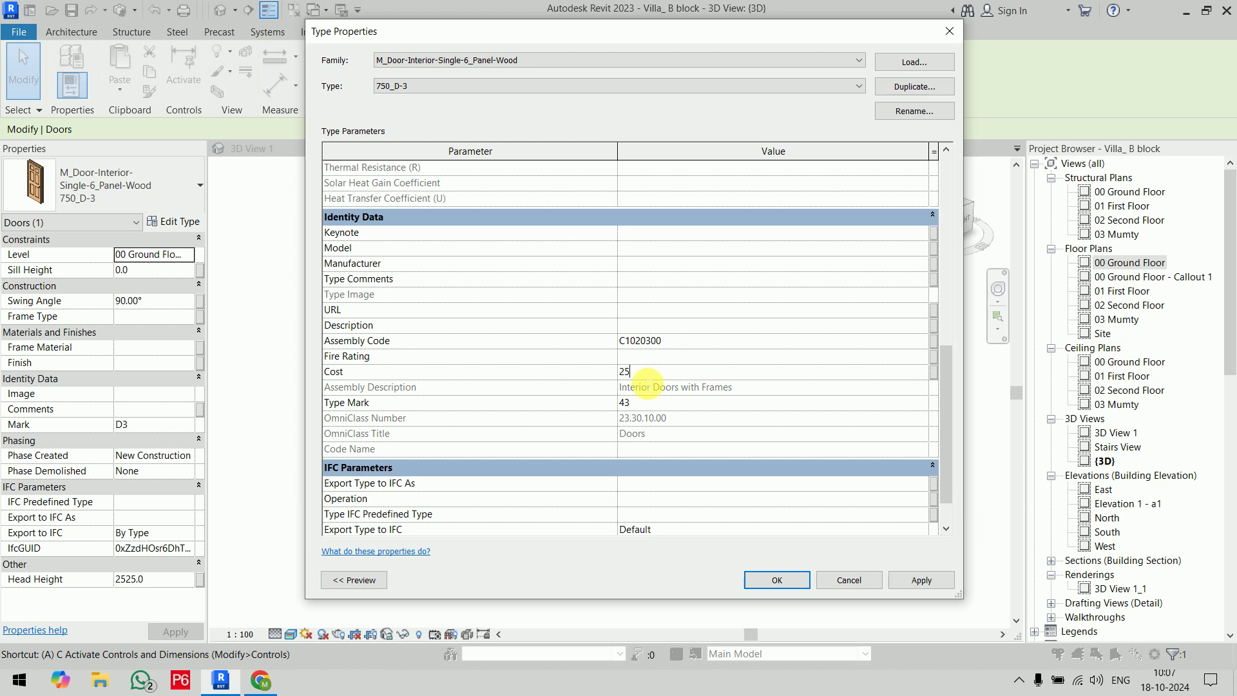
text(000)
click(793, 581)
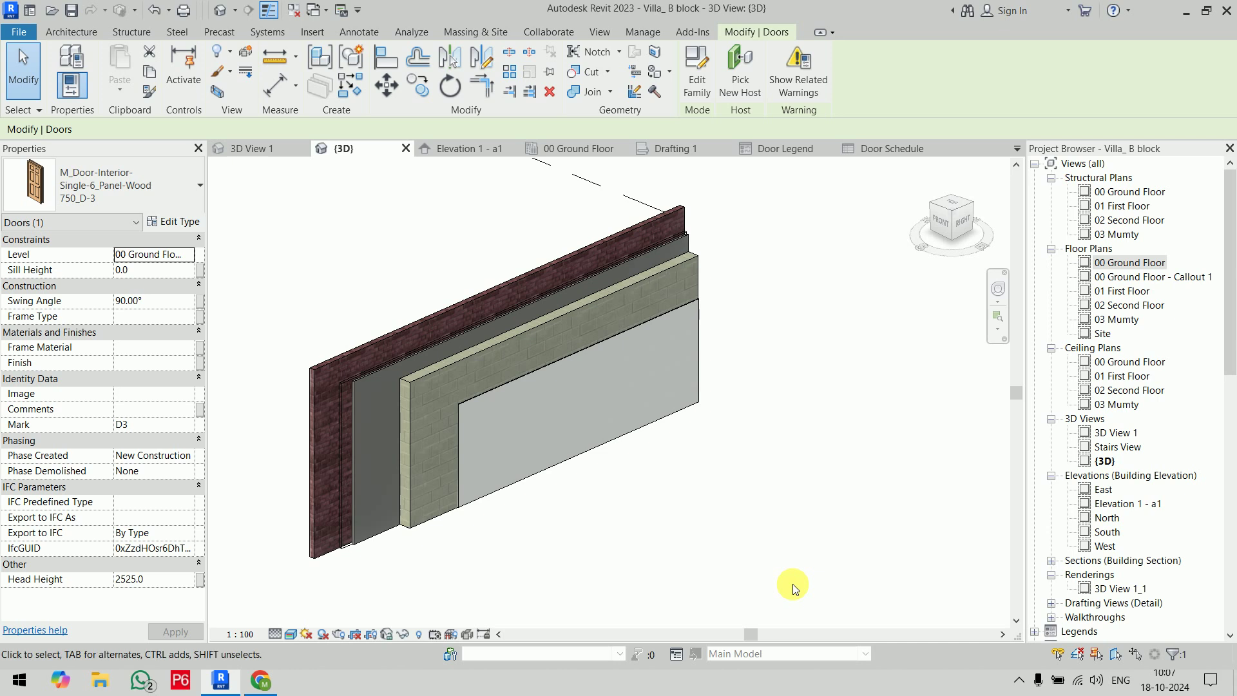
Step: Change that door to the 900_D-2 type and check its type properties
click(104, 187)
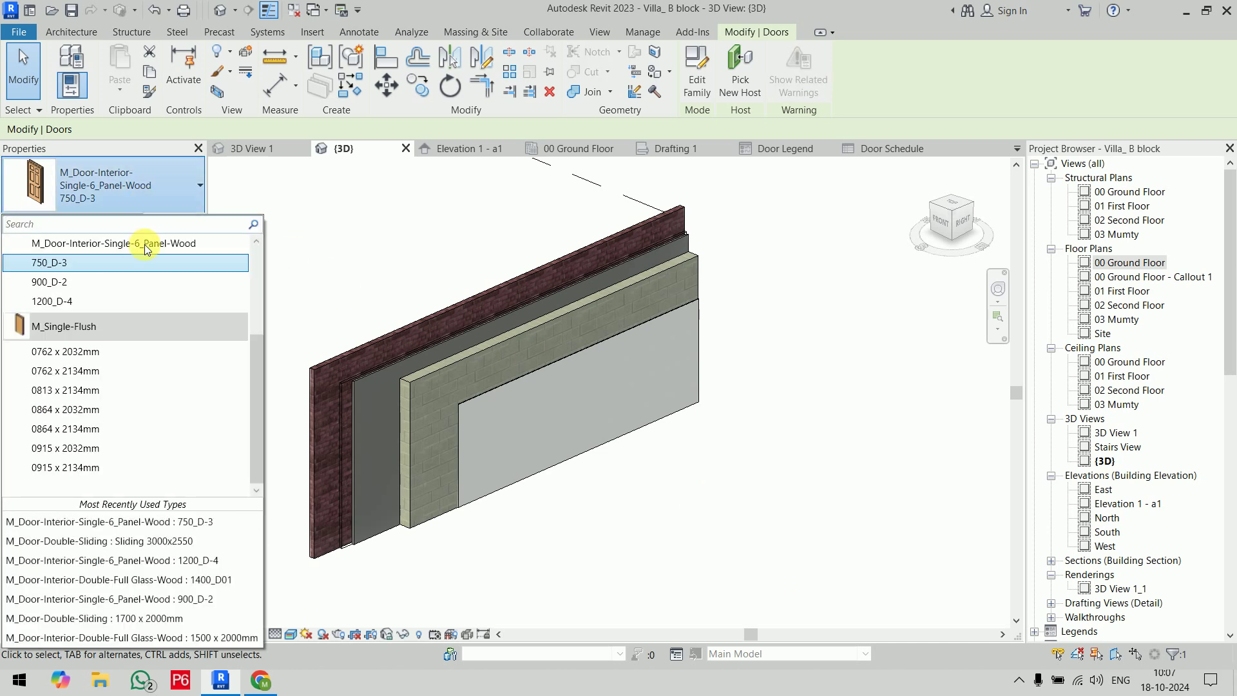
click(136, 283)
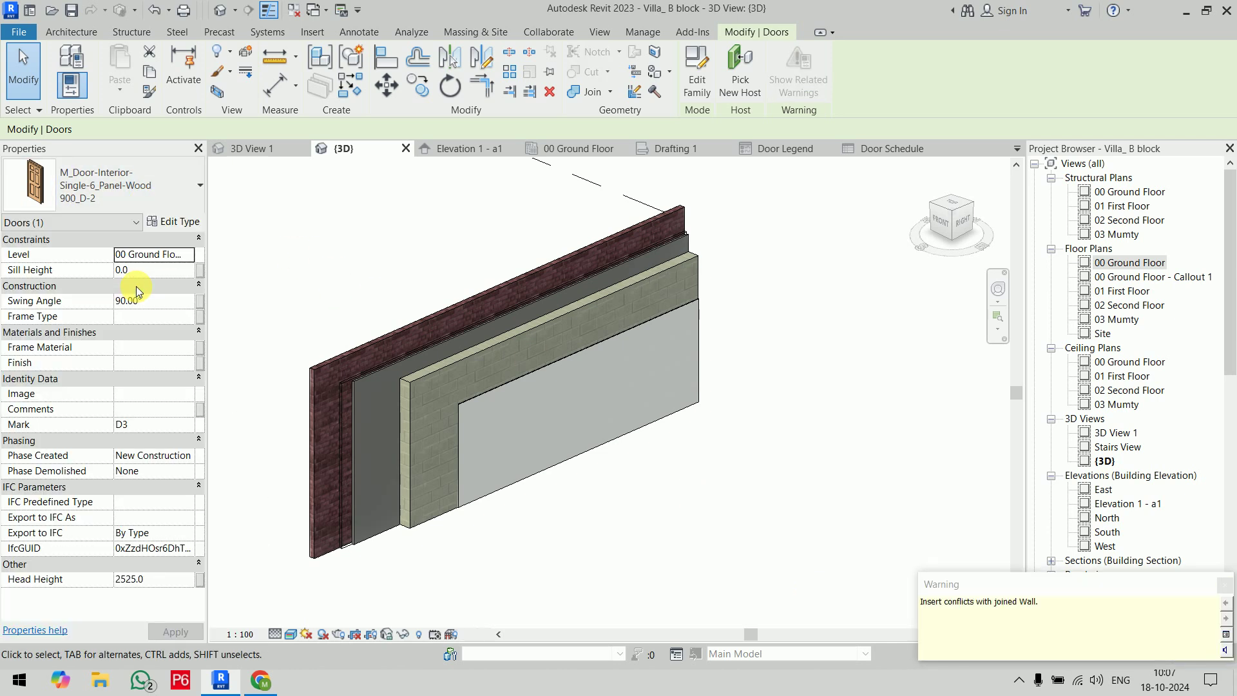
click(186, 223)
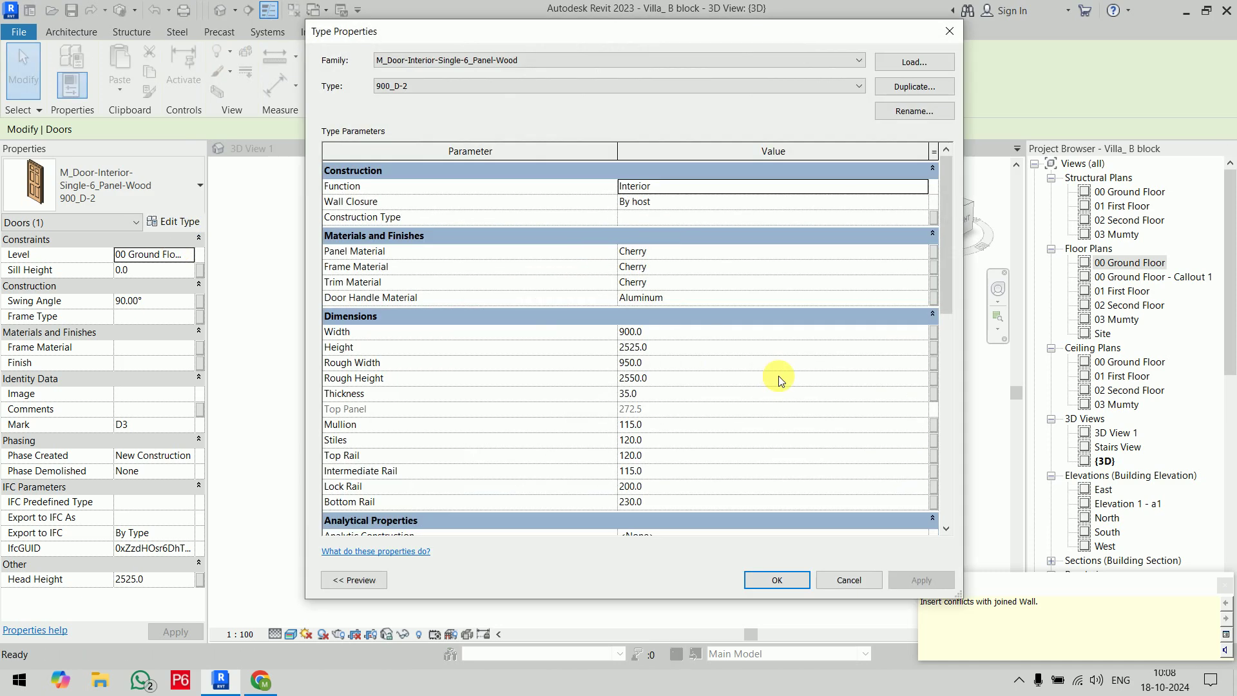
click(850, 583)
click(858, 516)
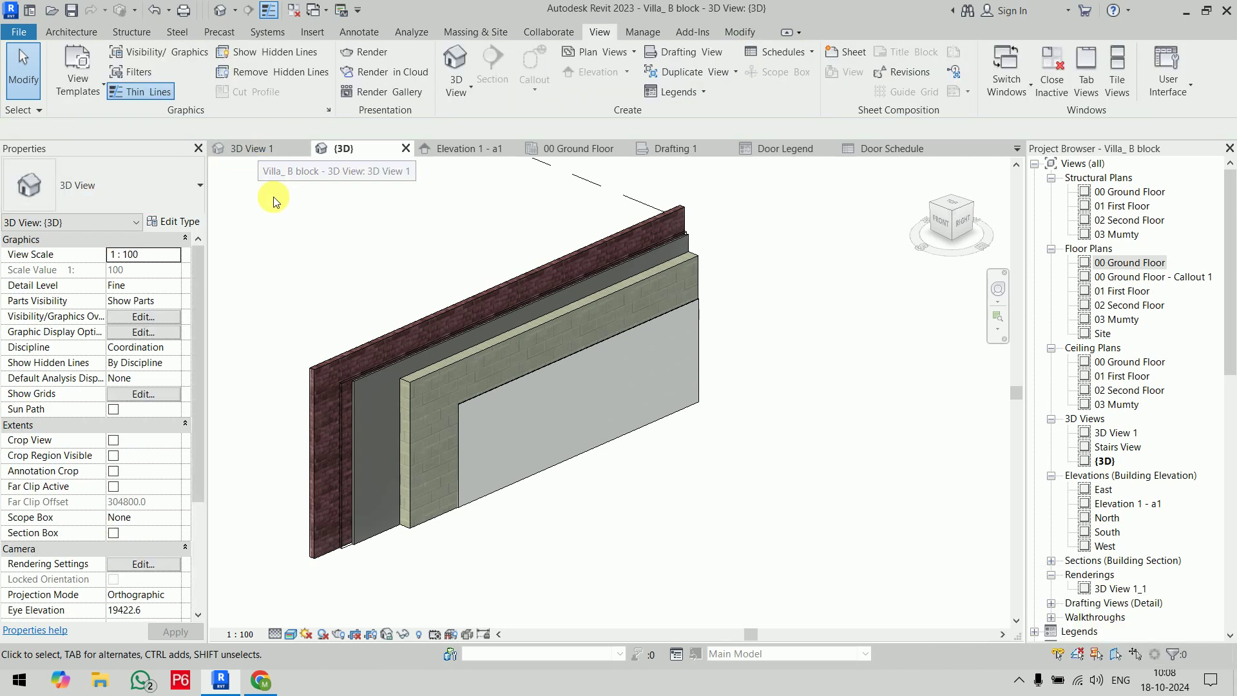
Step: Set the Sliding 3000x2550 door type's cost to 10000
key(d)
key(r)
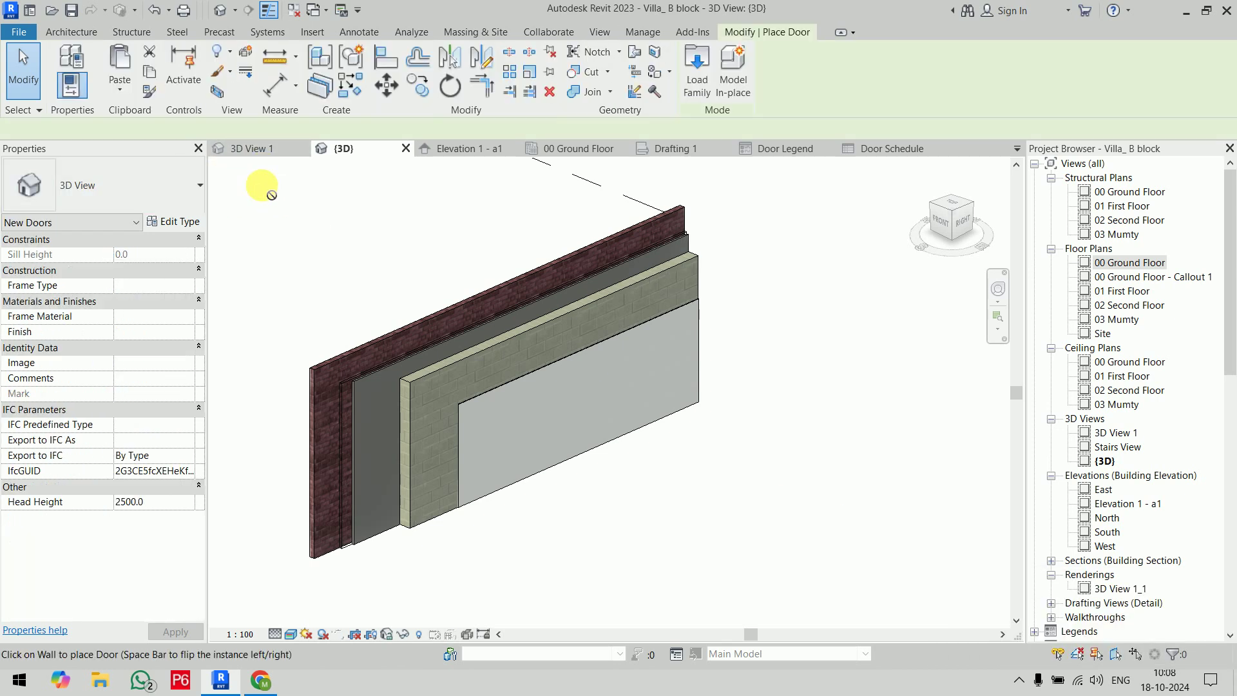
click(164, 189)
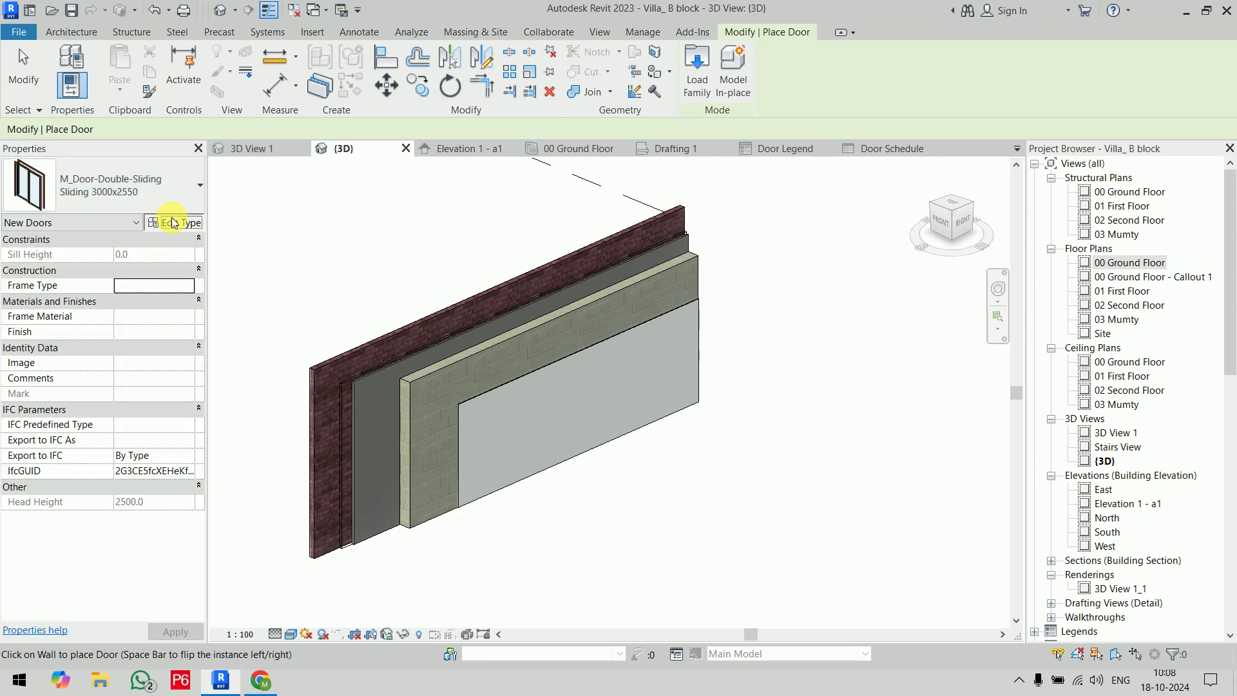
click(169, 221)
scroll(664, 400, down, 5)
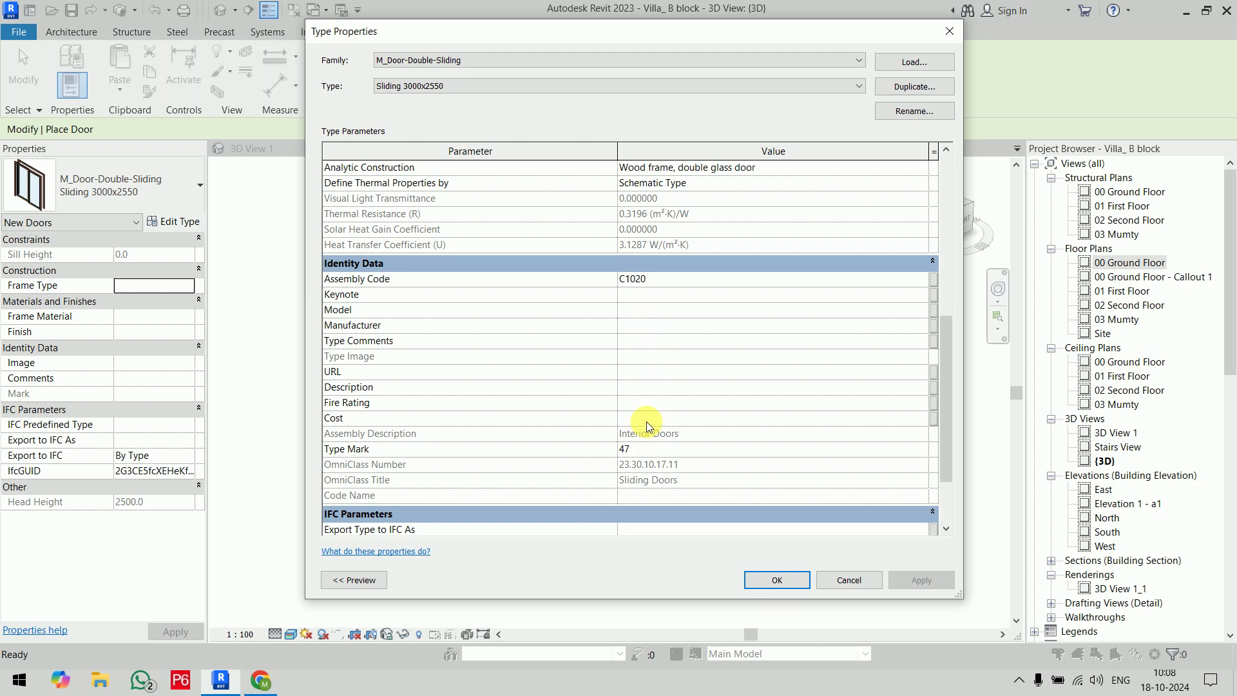
click(647, 420)
text(10000)
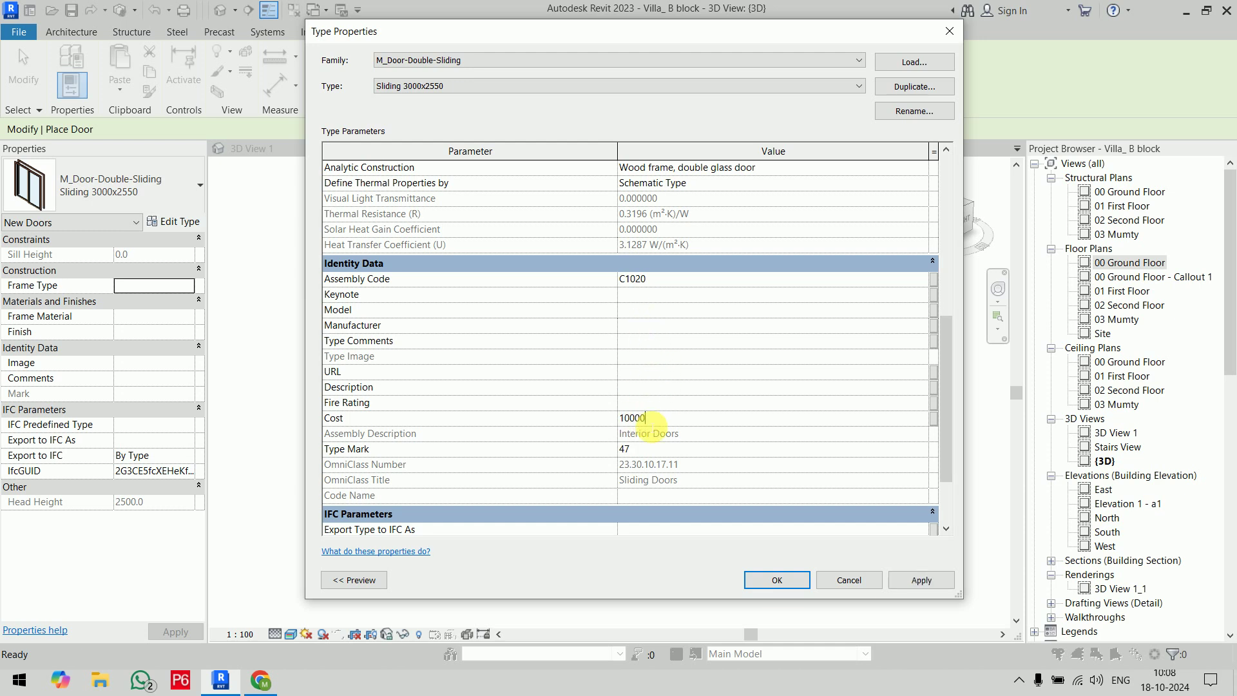
click(754, 580)
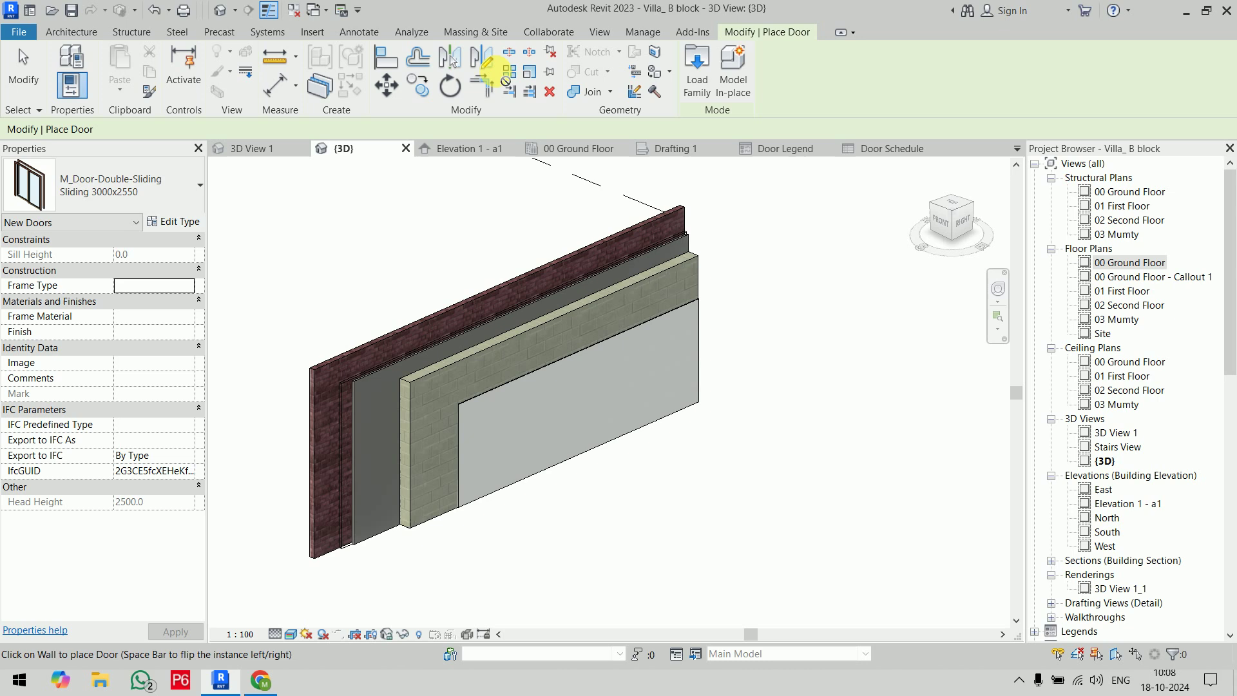
Step: Set the 1400_D01 door type's cost to 35000.00
click(164, 197)
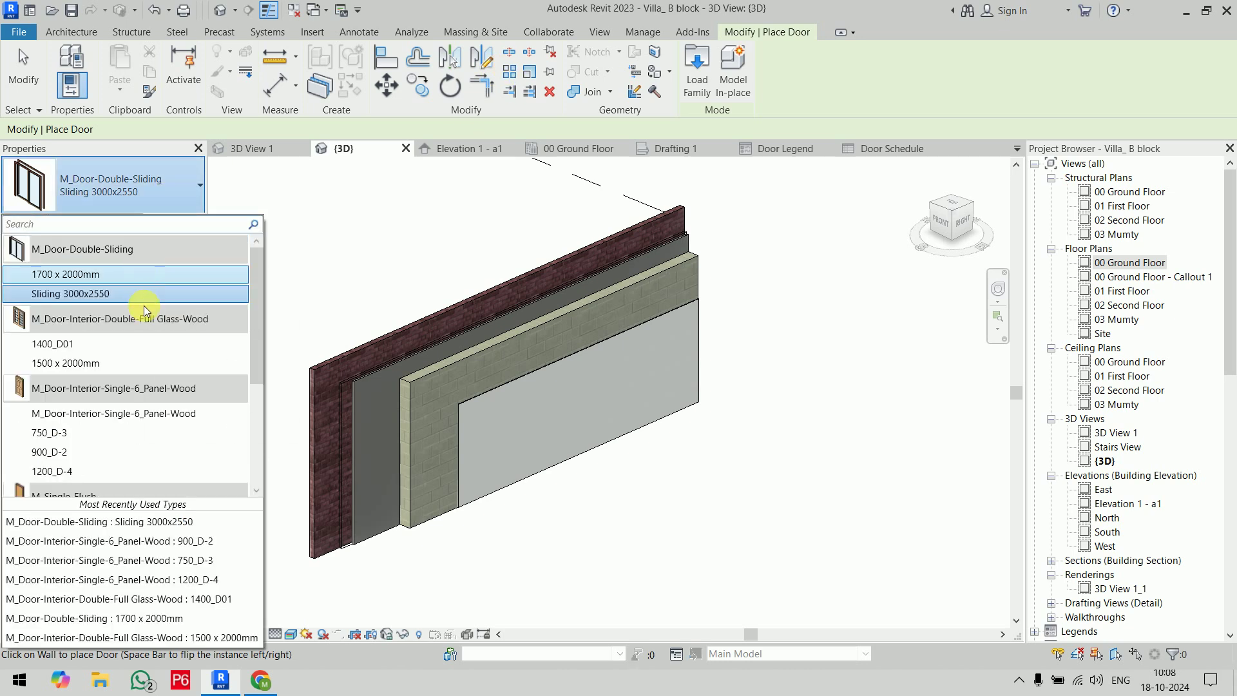
click(130, 344)
click(172, 221)
scroll(743, 435, down, 5)
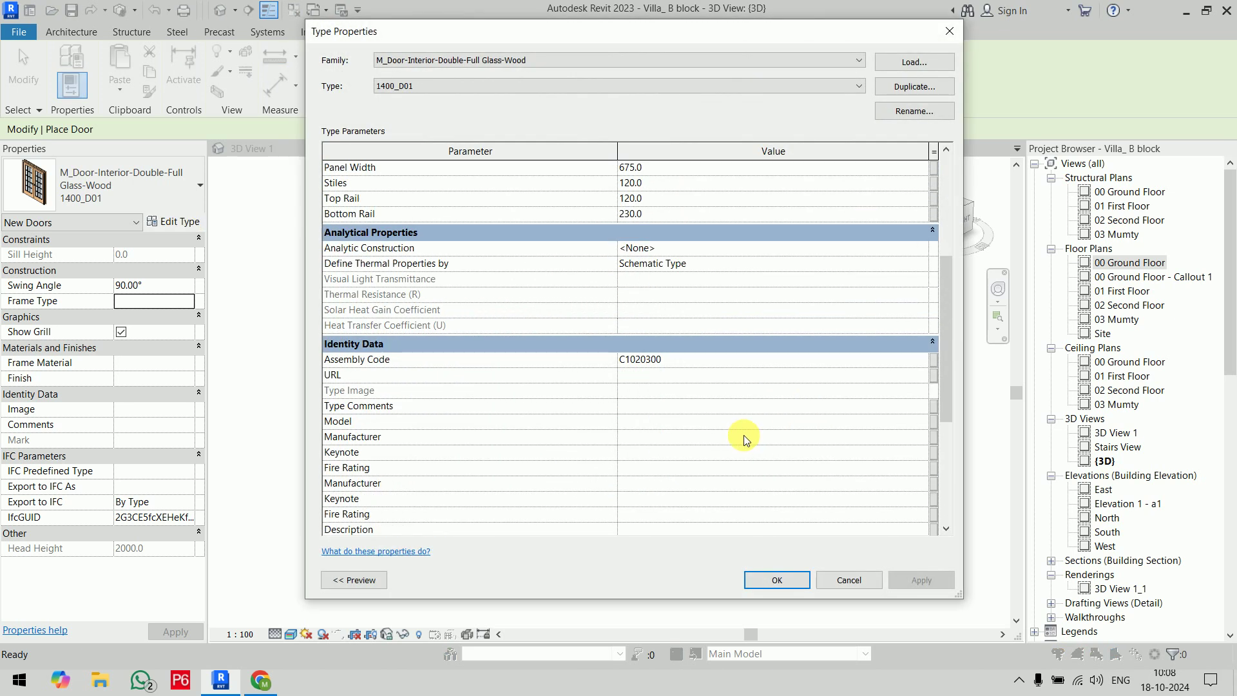
scroll(744, 435, down, 1)
click(685, 453)
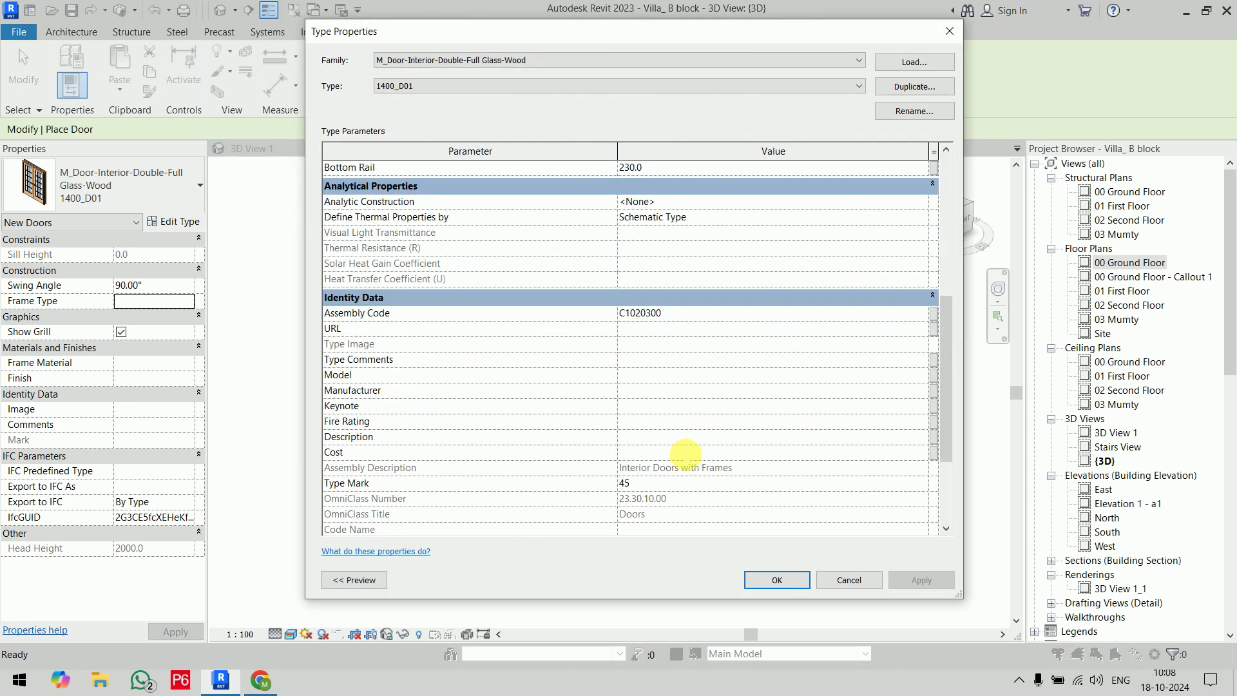
text(35000.00)
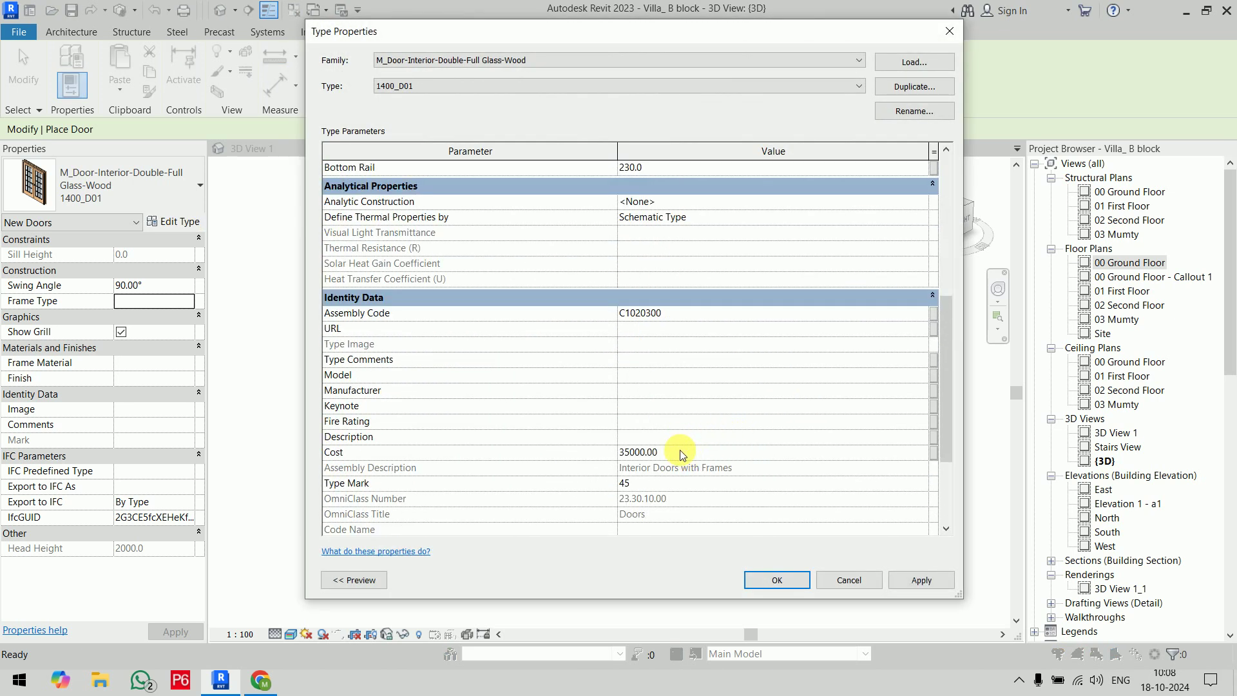
click(777, 580)
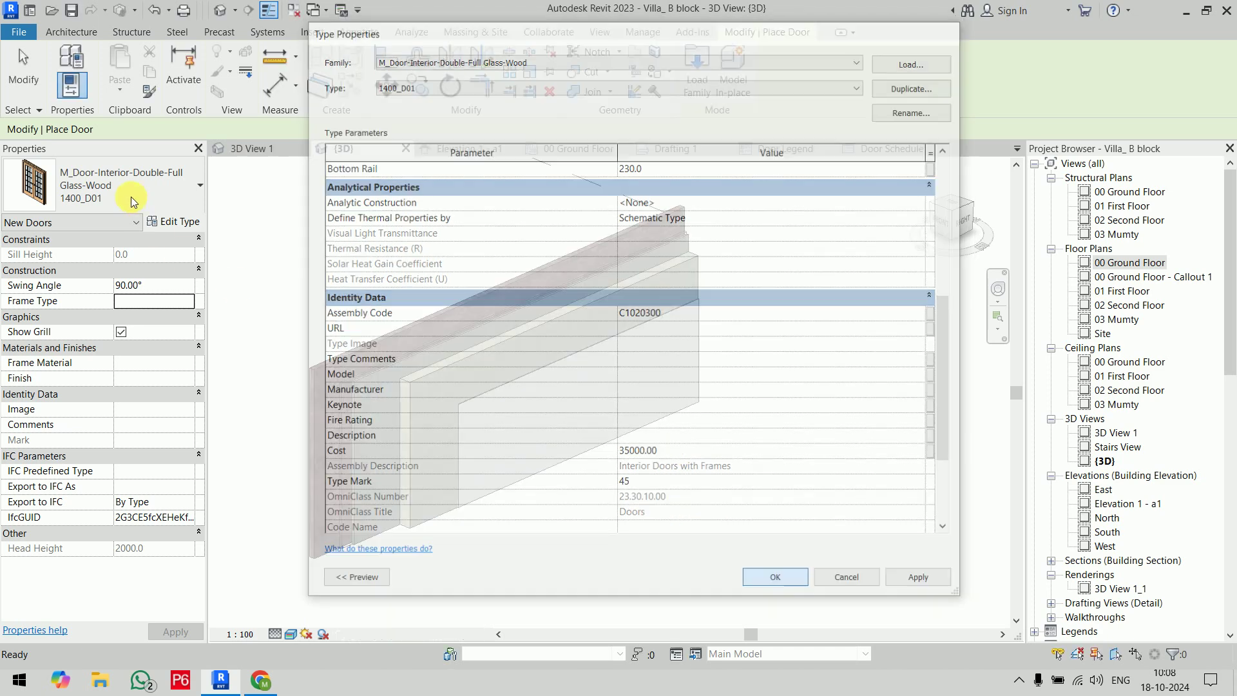
Step: Set the 1200_D-4 door type's cost to 15000.00, then exit door placement
click(130, 196)
scroll(152, 361, down, 2)
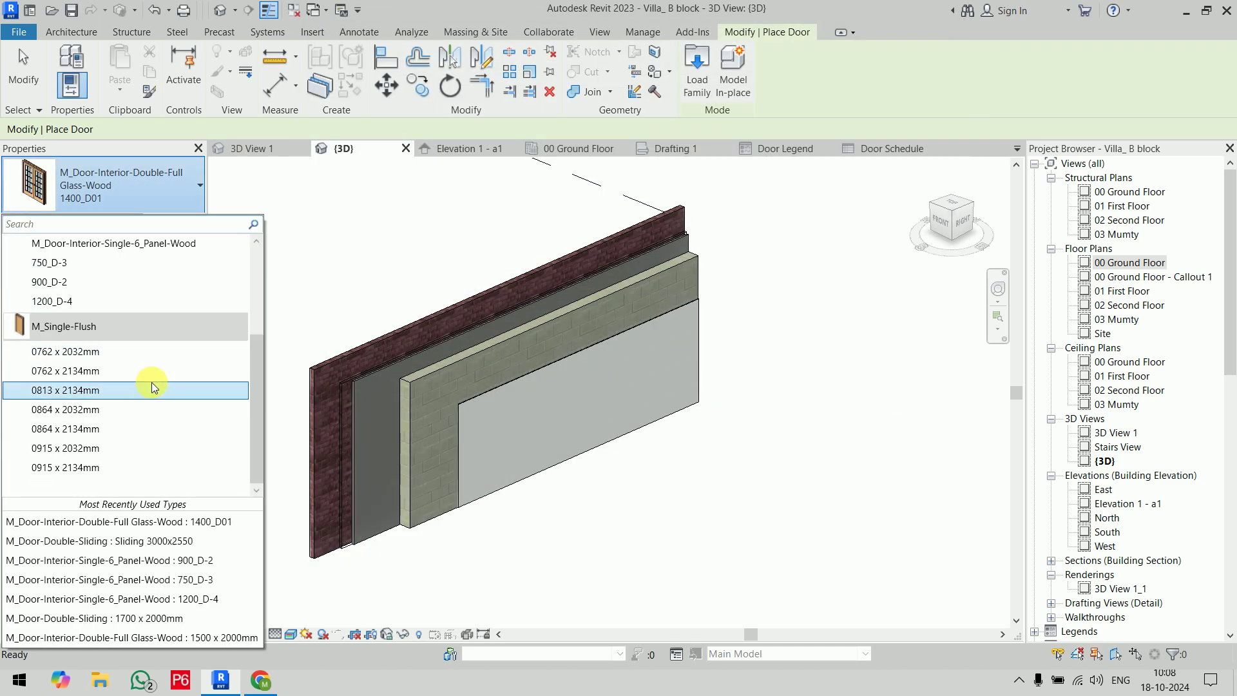
click(115, 298)
click(173, 221)
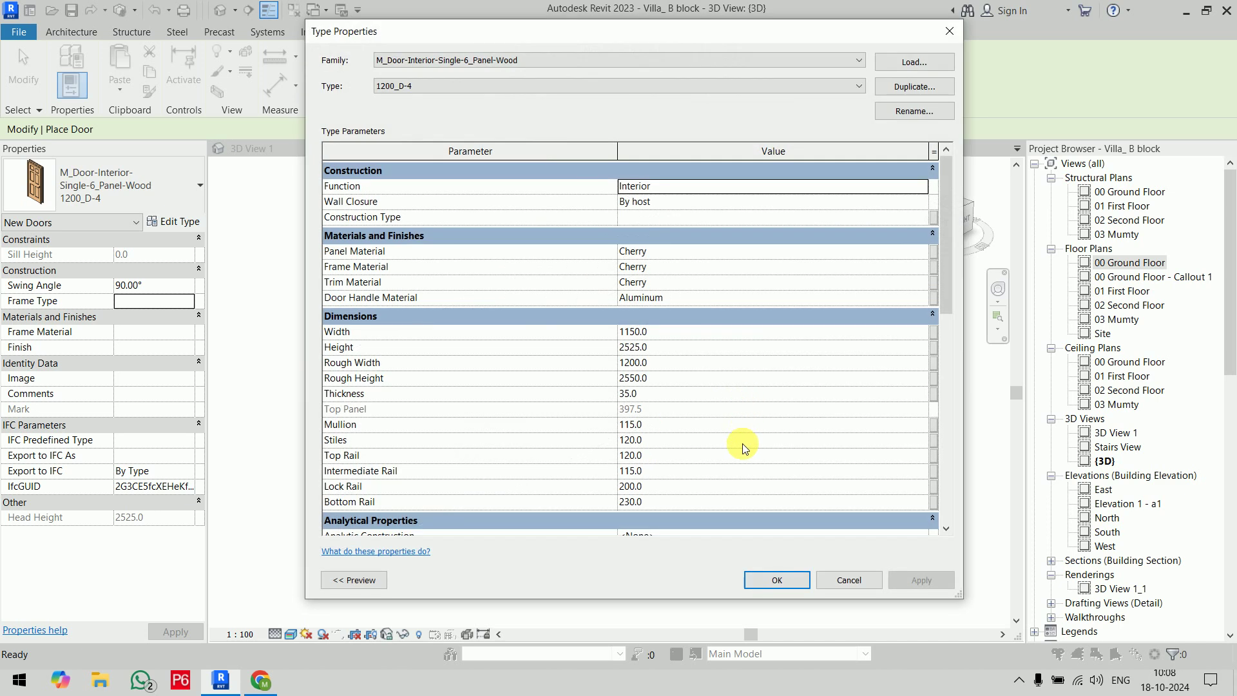
scroll(742, 443, down, 3)
scroll(743, 456, down, 3)
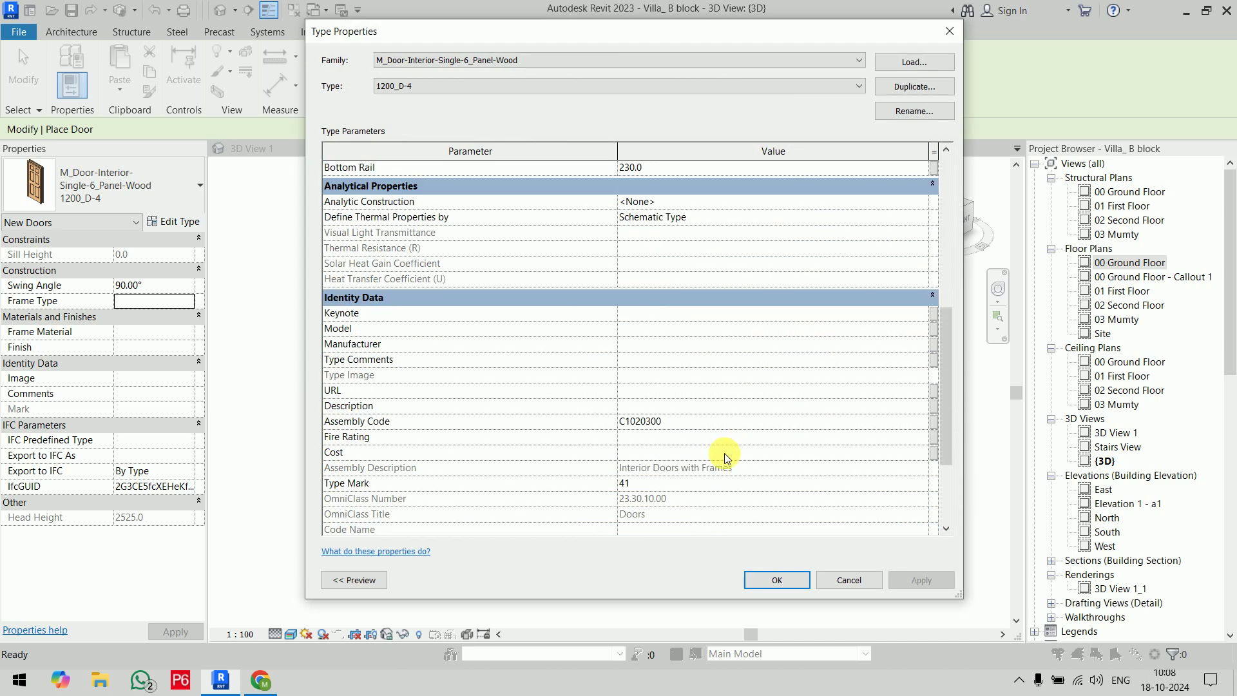
text(15000.00)
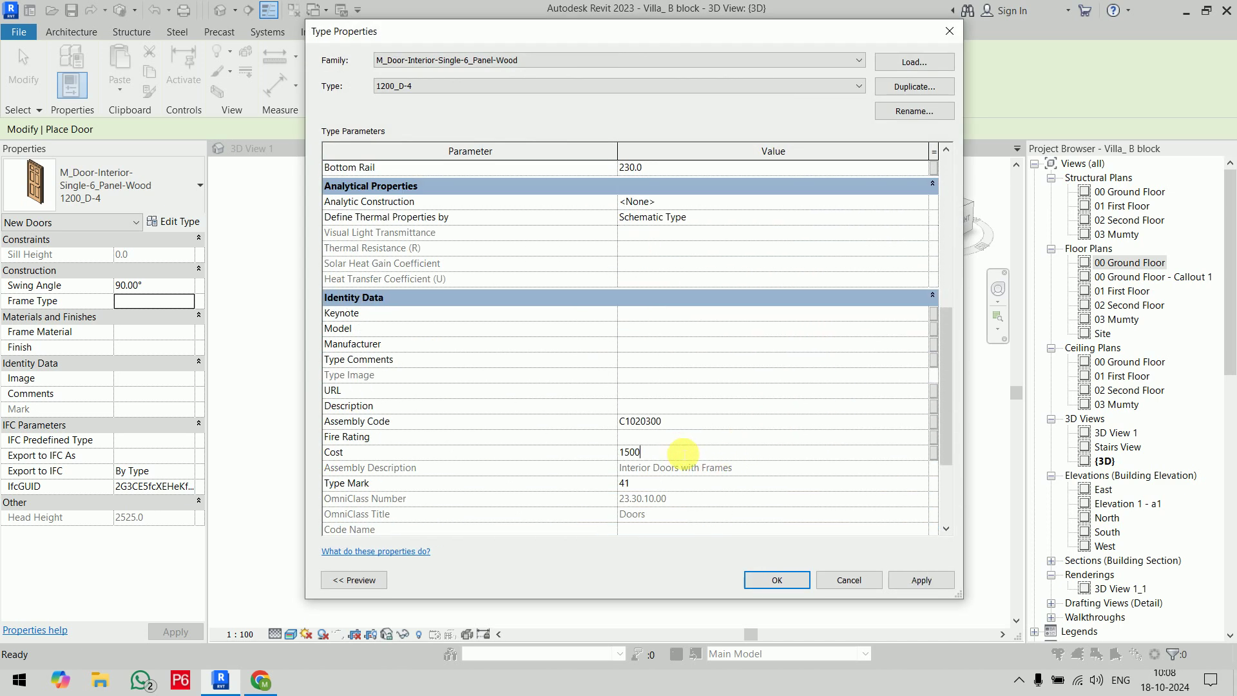
click(752, 580)
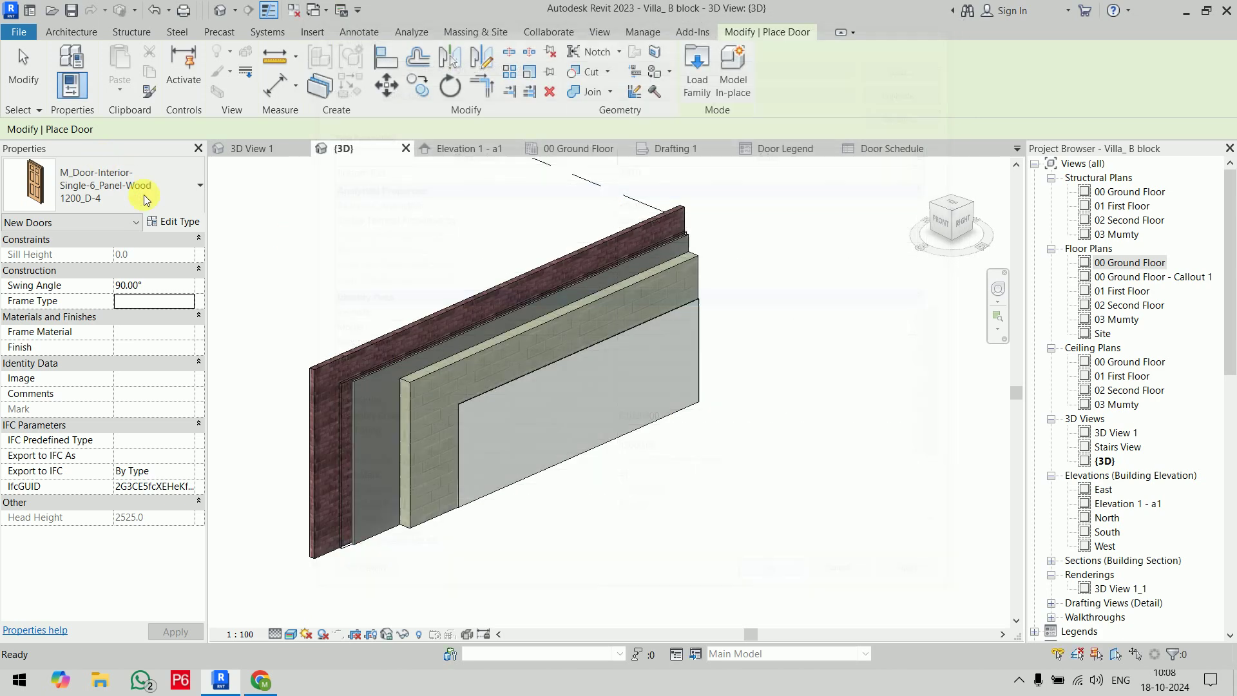
click(162, 198)
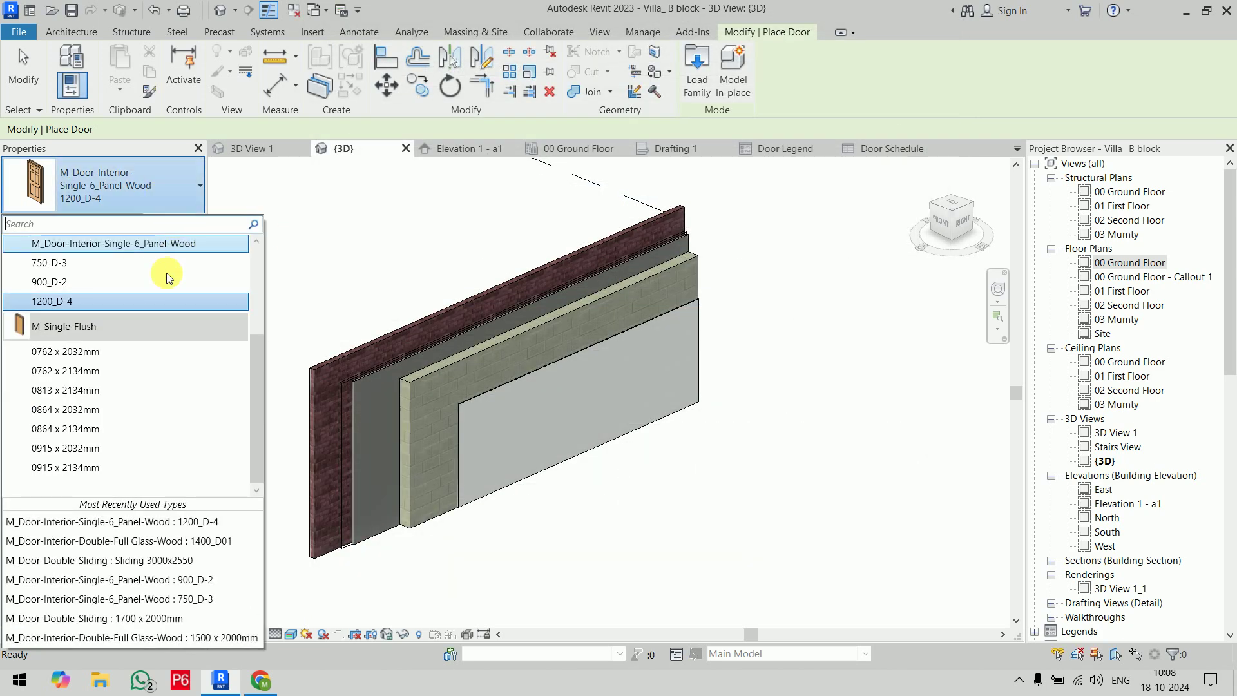
click(136, 280)
key(Escape)
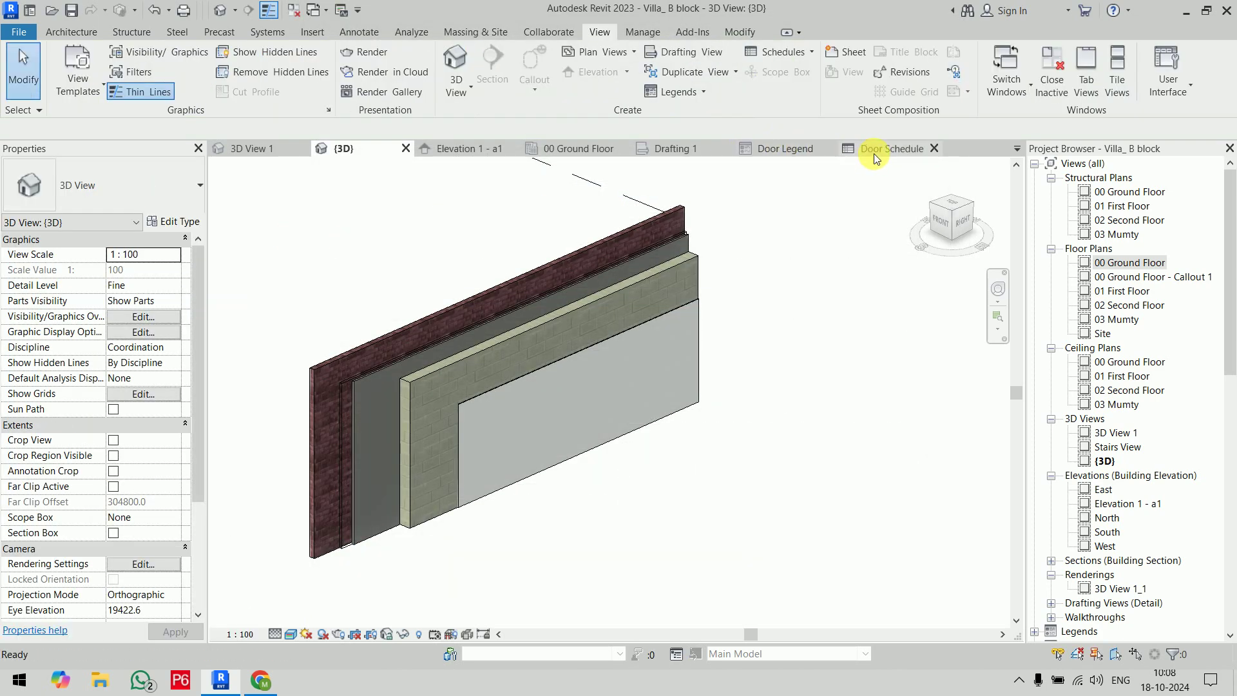
Step: Via a D2 door from the schedule, set the 900_D-2 type's cost to 18000
click(874, 153)
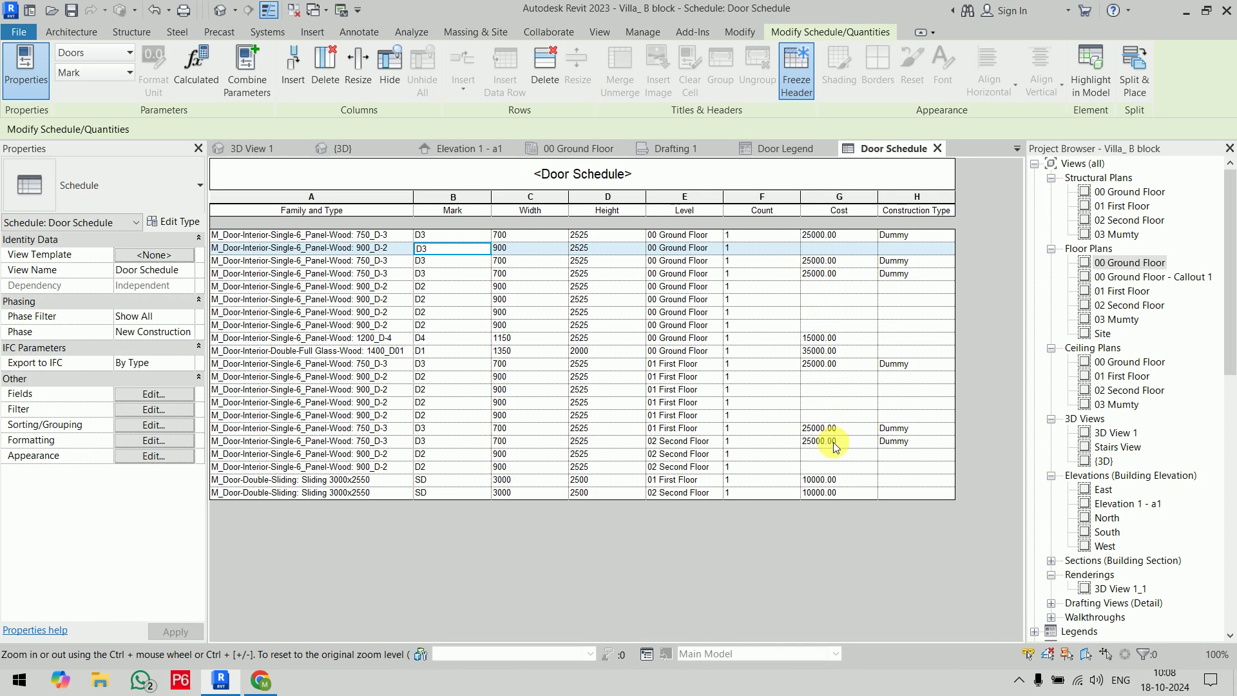
click(423, 416)
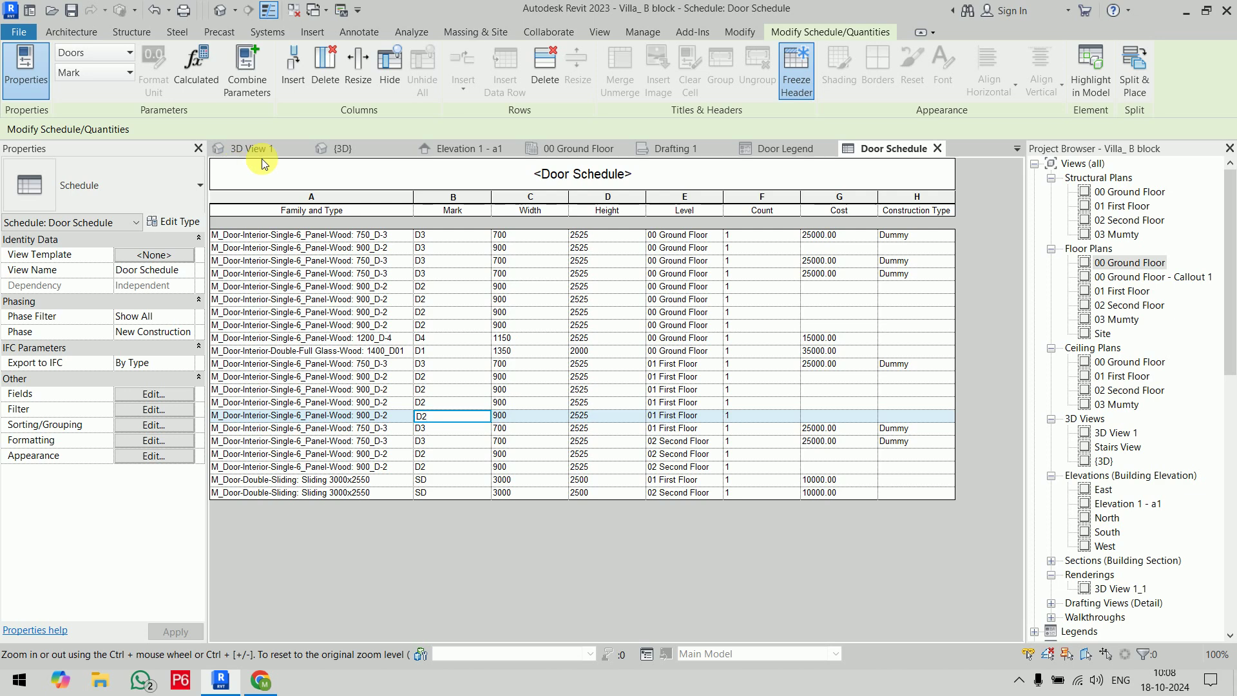
click(355, 150)
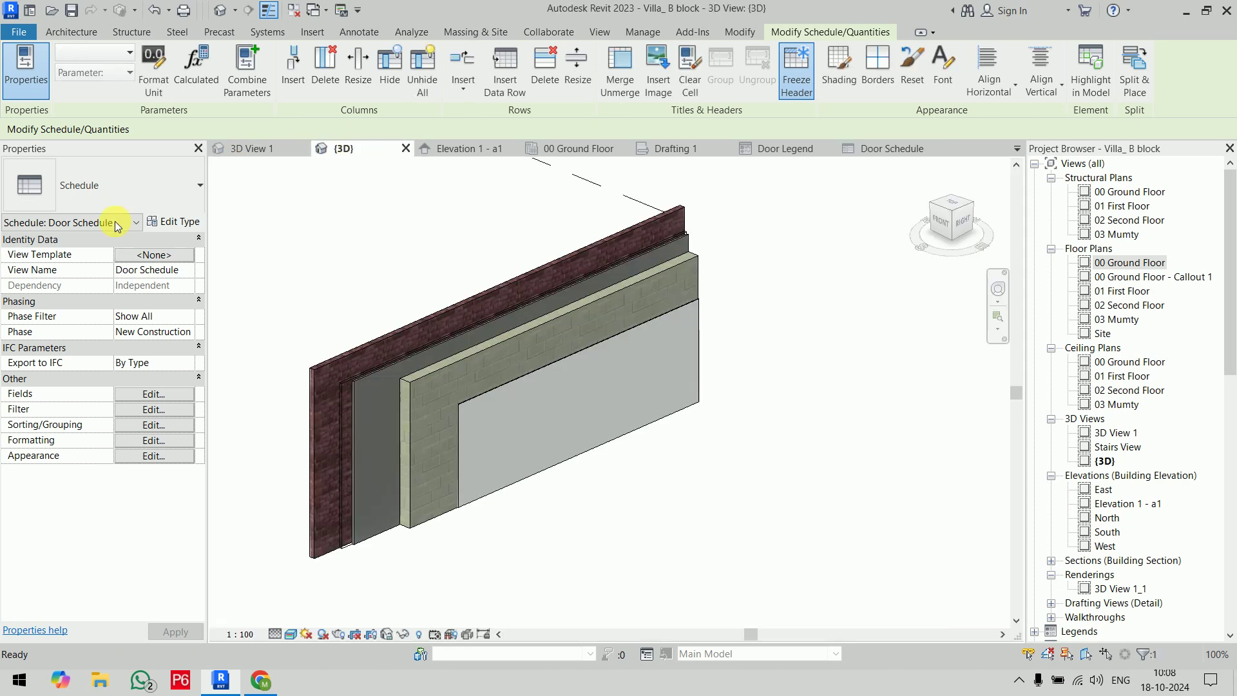
click(164, 227)
scroll(573, 375, down, 7)
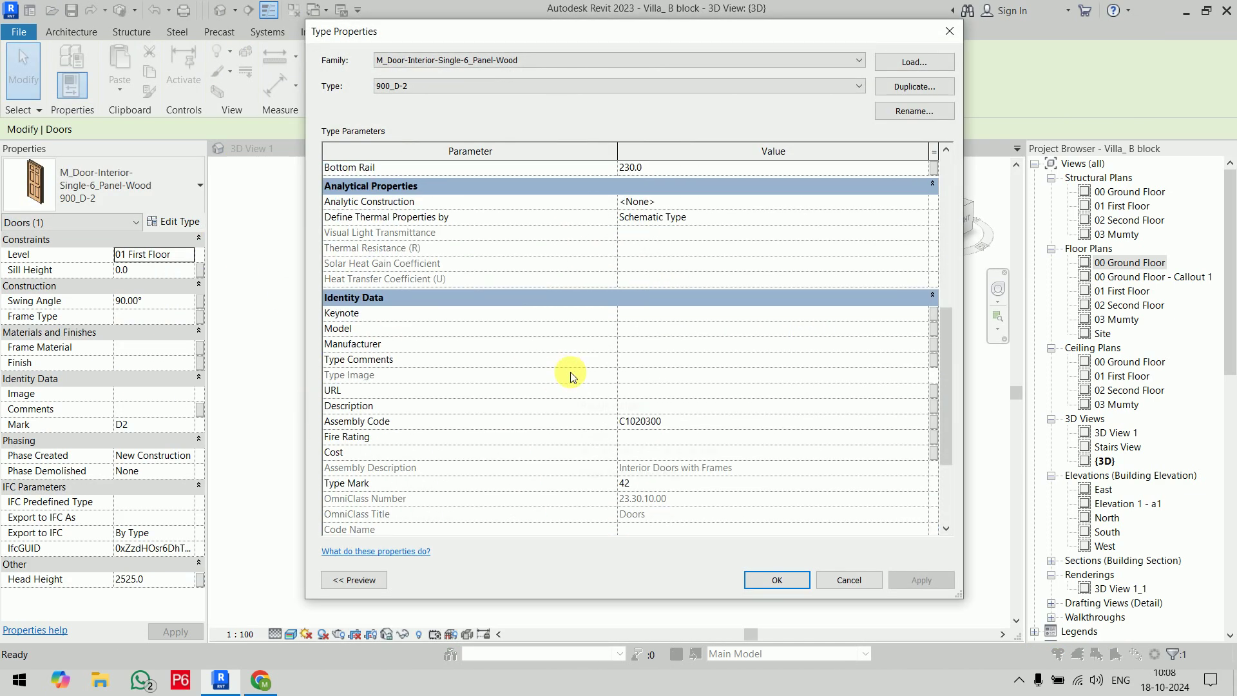
click(678, 453)
text(18000)
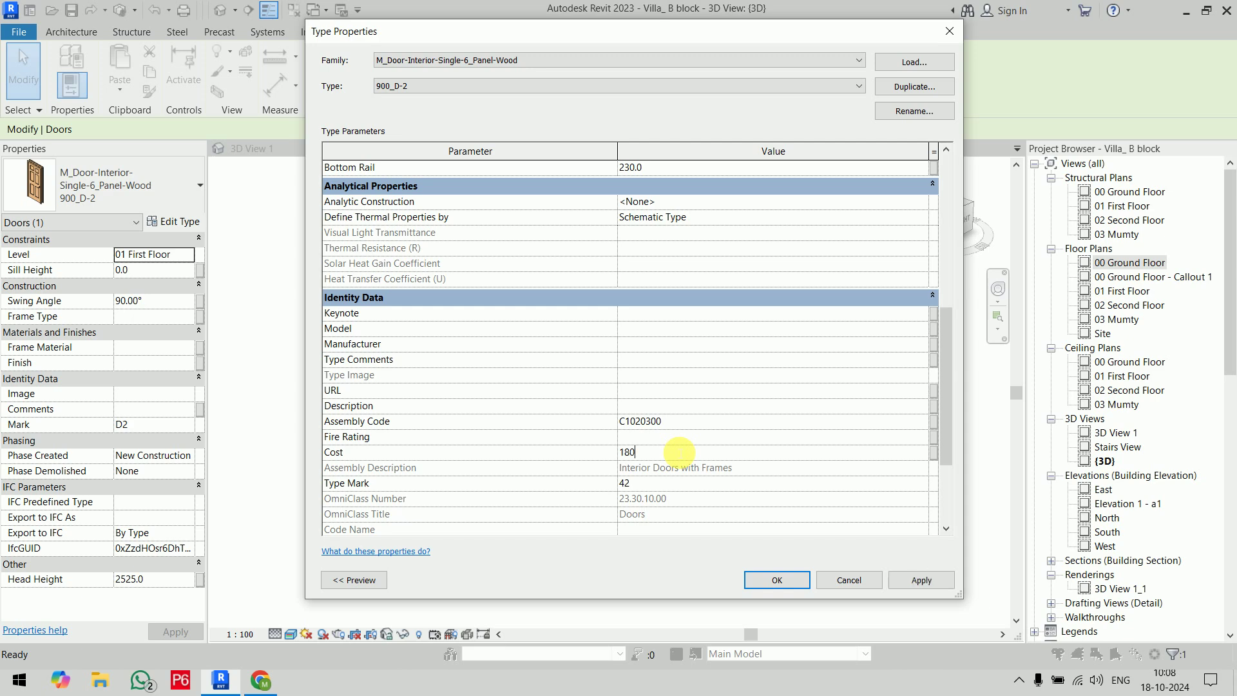
click(763, 574)
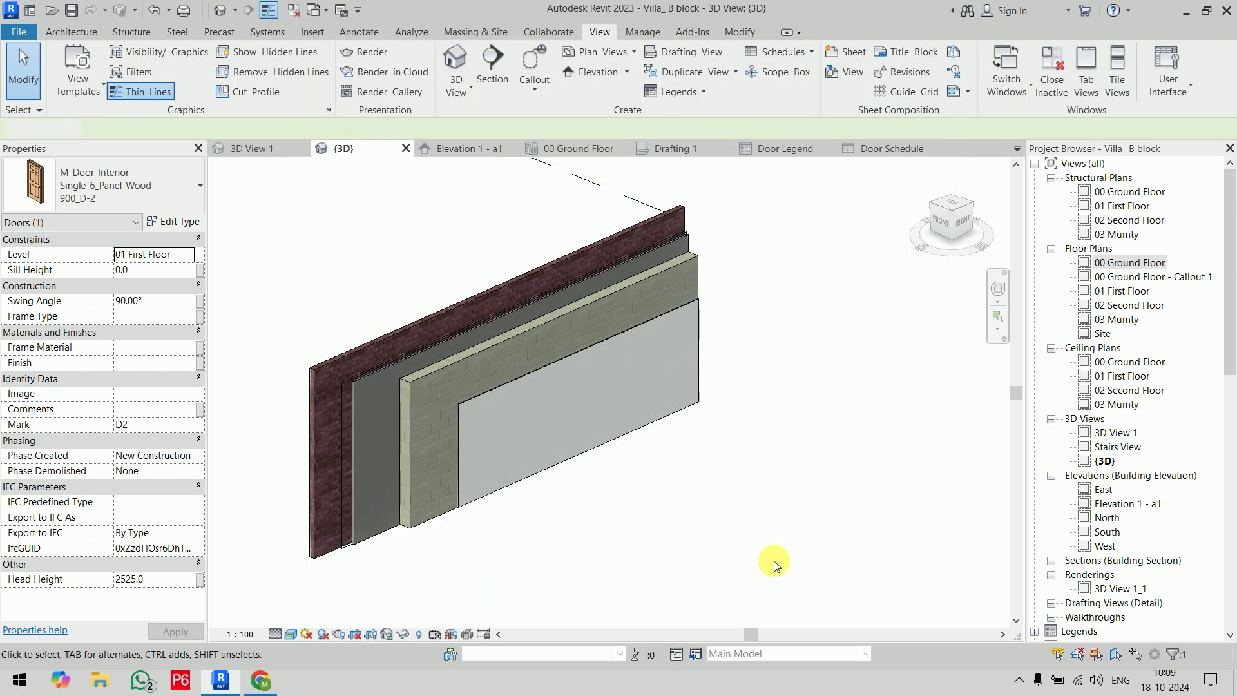
click(770, 560)
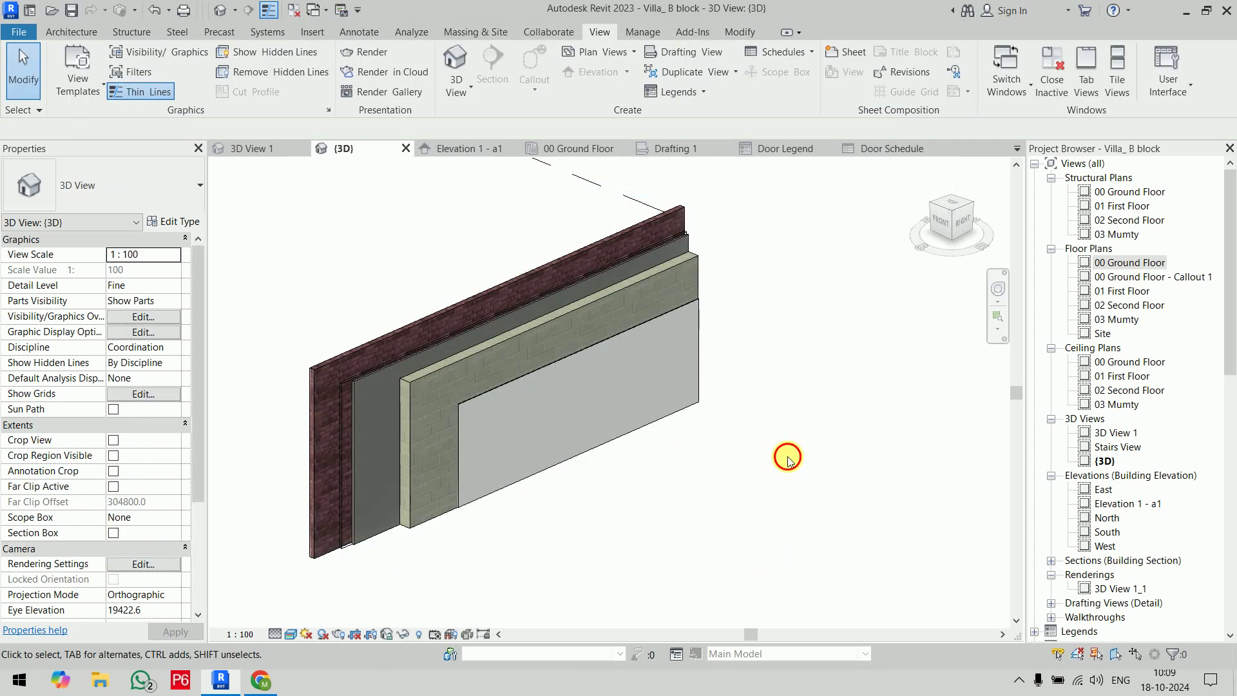
click(875, 149)
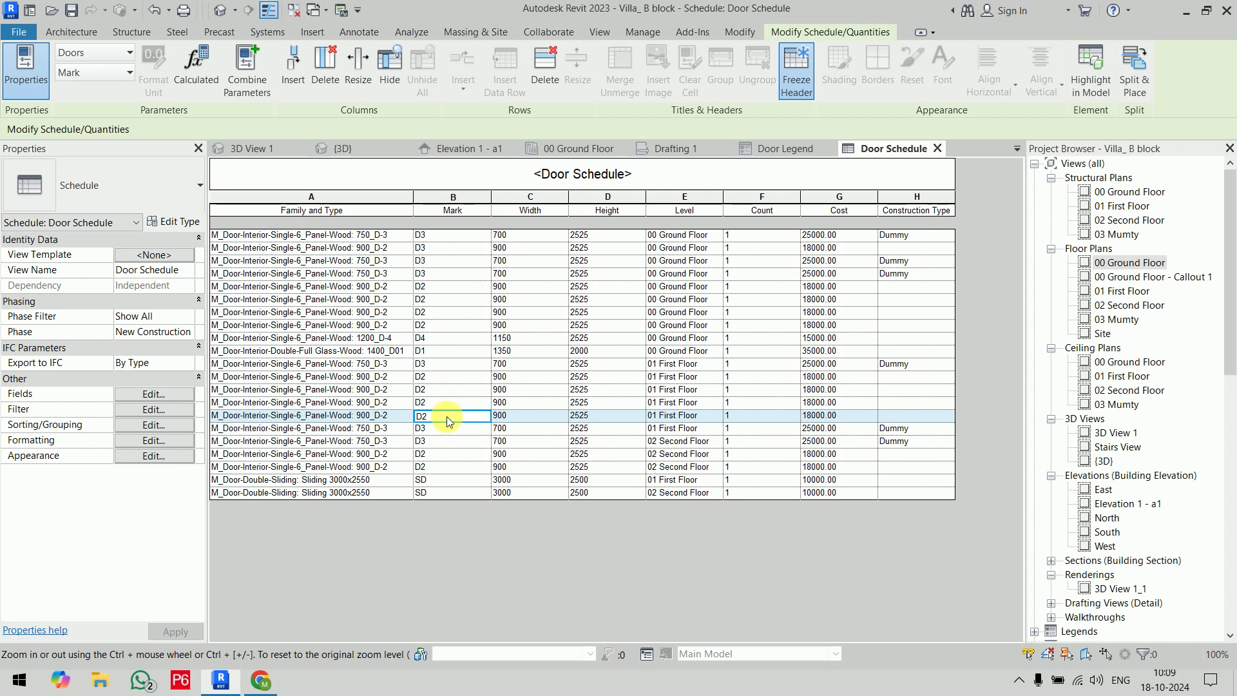
Step: Select the D4 row and open the Door Schedule's Sorting/Grouping settings
double_click(451, 339)
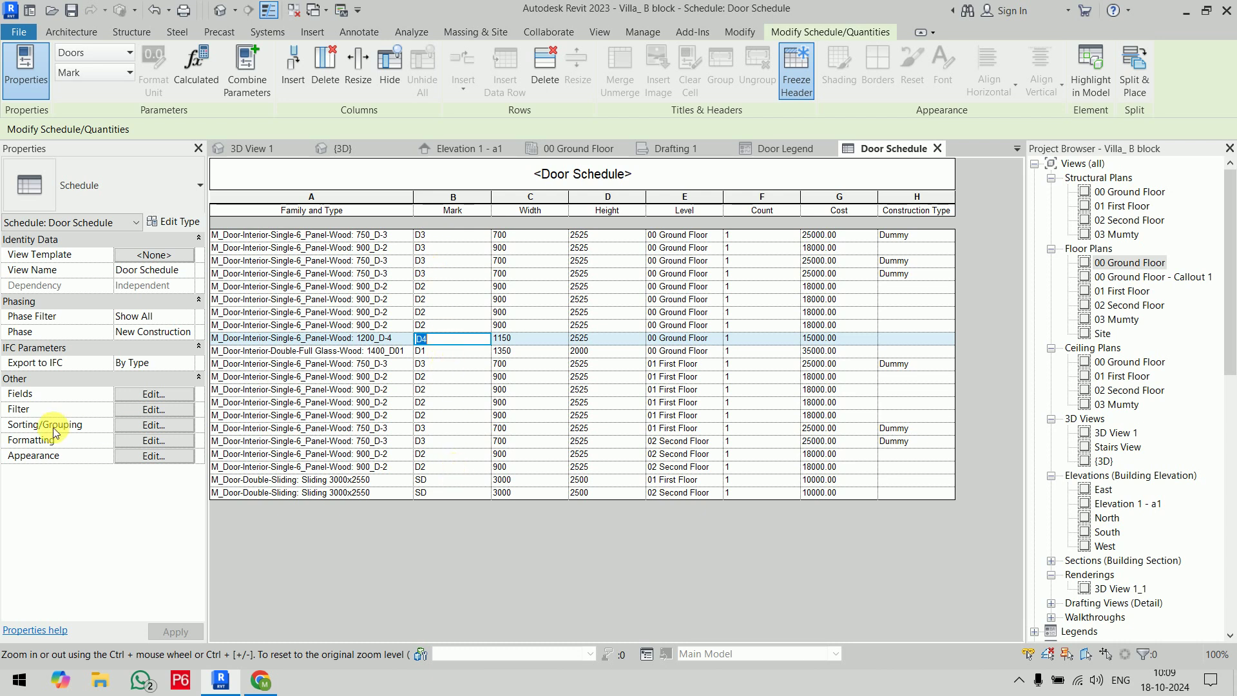
click(145, 429)
Step: Sort by Mark with a Totals-only footer and a blank line per group
drag(382, 47, 424, 66)
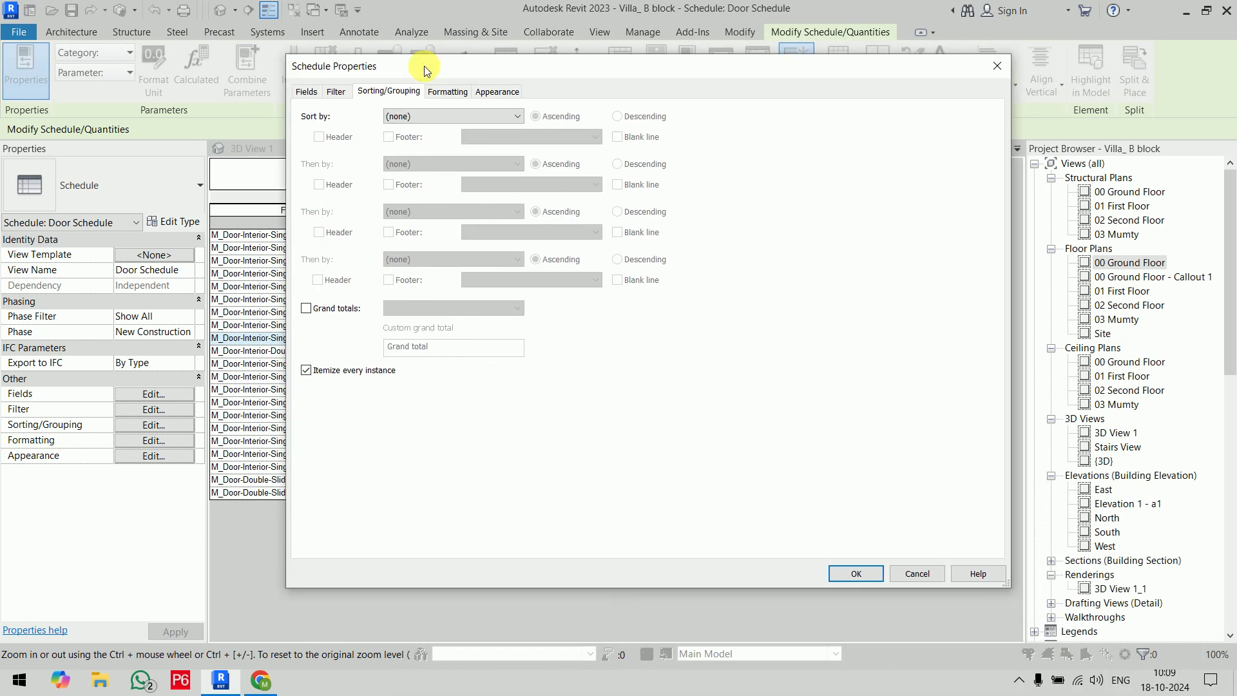
click(440, 116)
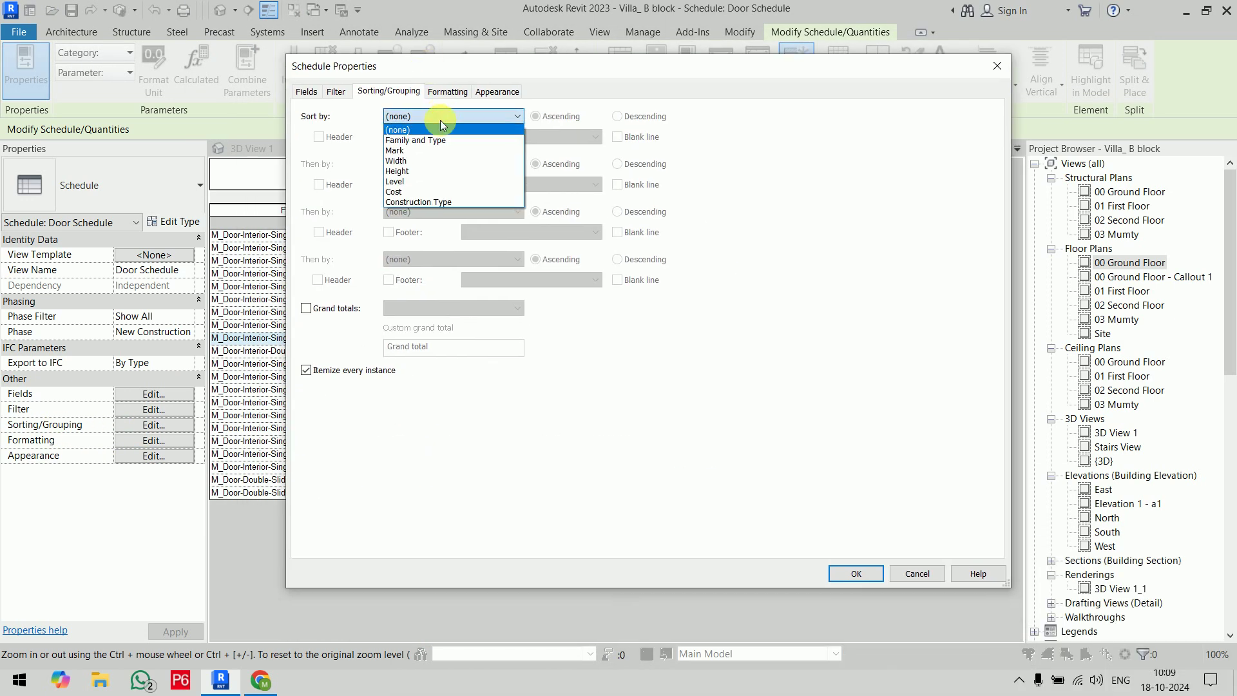
click(443, 150)
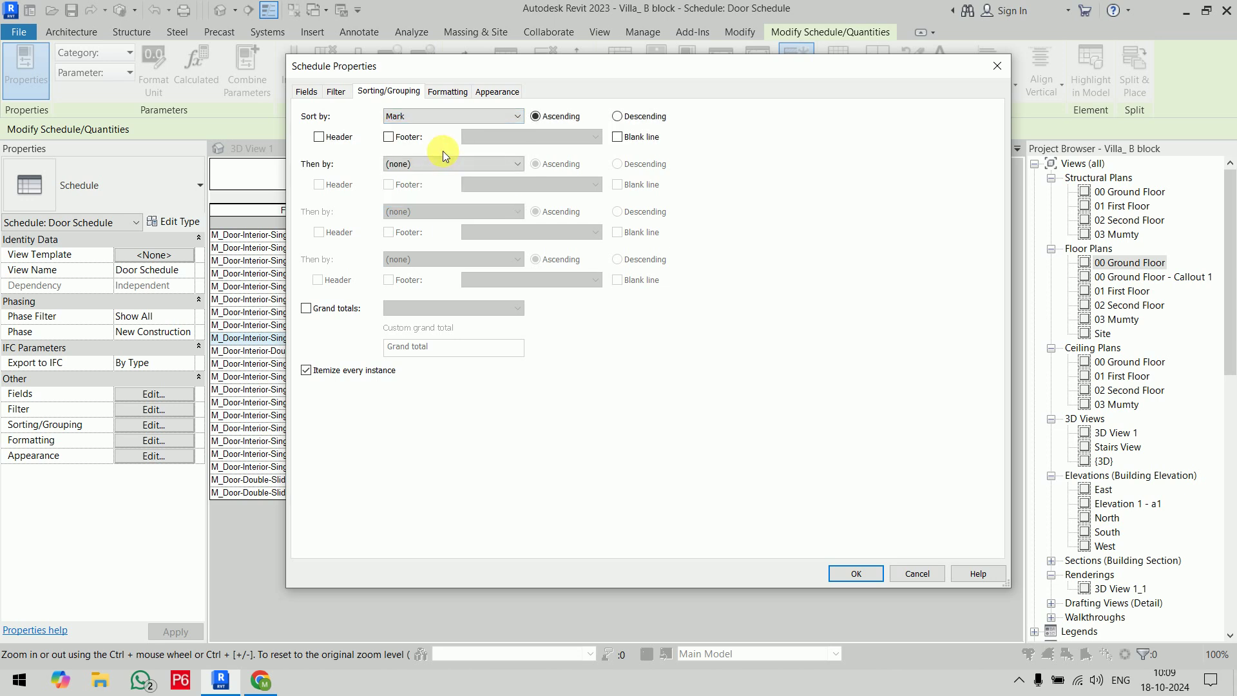
click(404, 139)
click(530, 135)
click(528, 182)
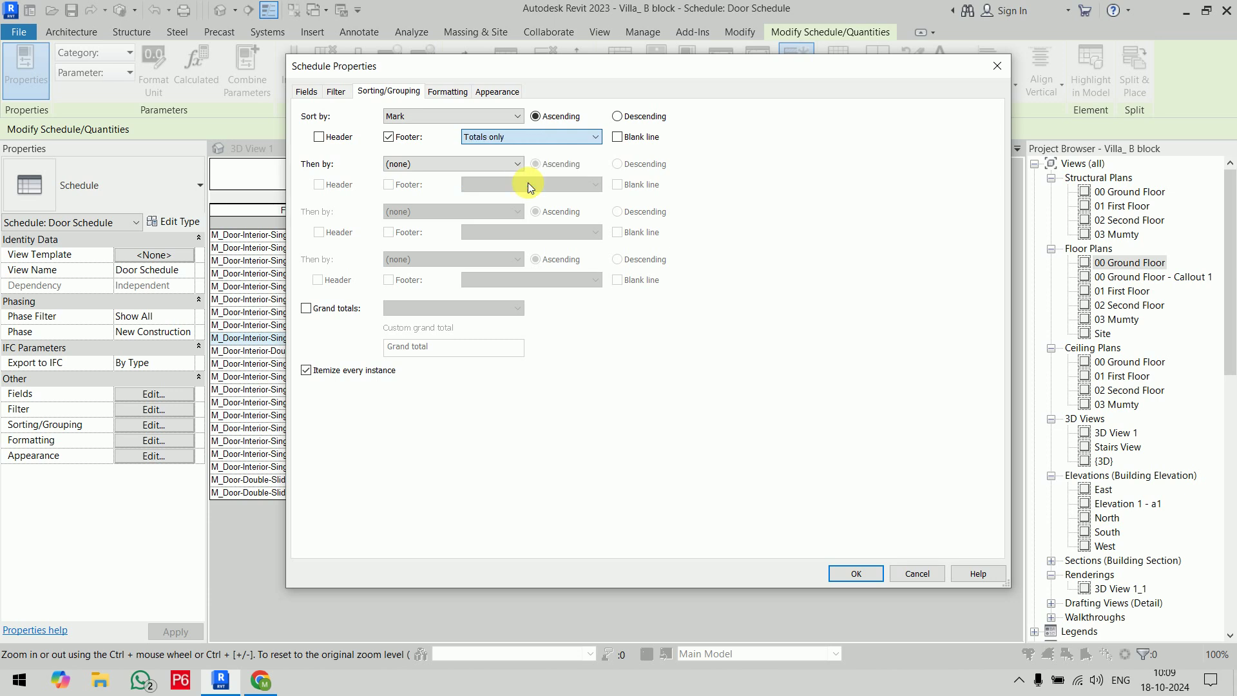
click(618, 137)
Step: Turn on grand totals set to Totals only
click(306, 308)
click(402, 308)
click(414, 354)
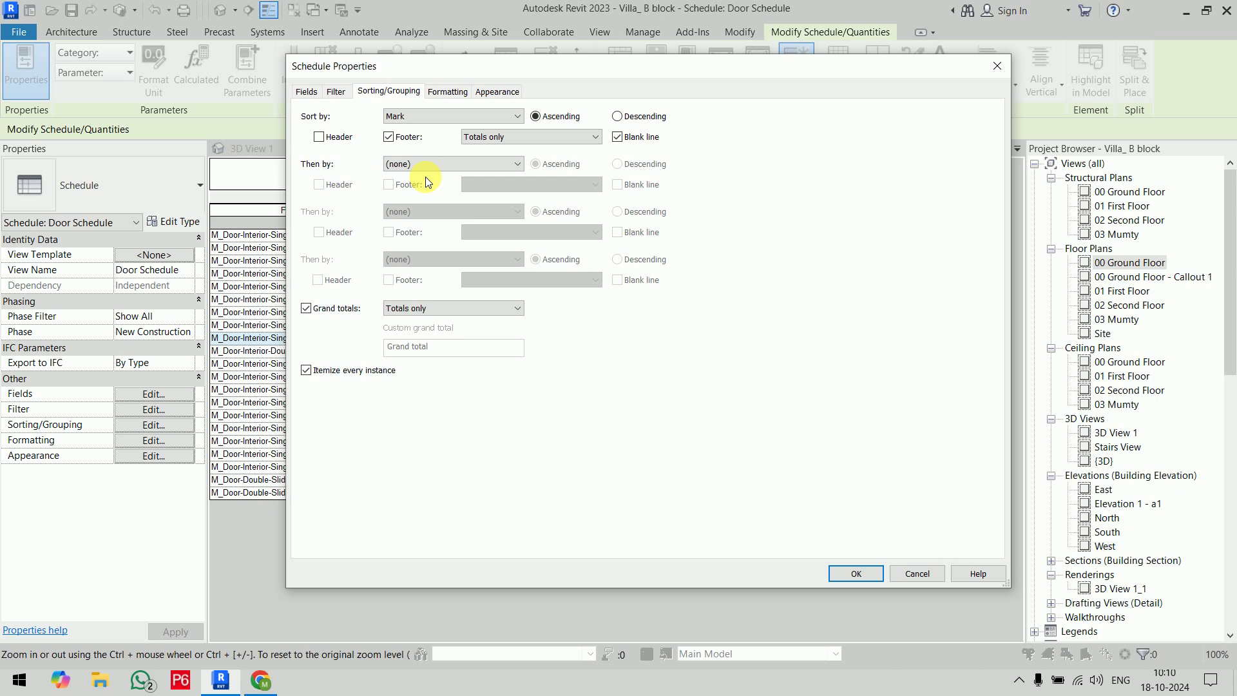
click(436, 94)
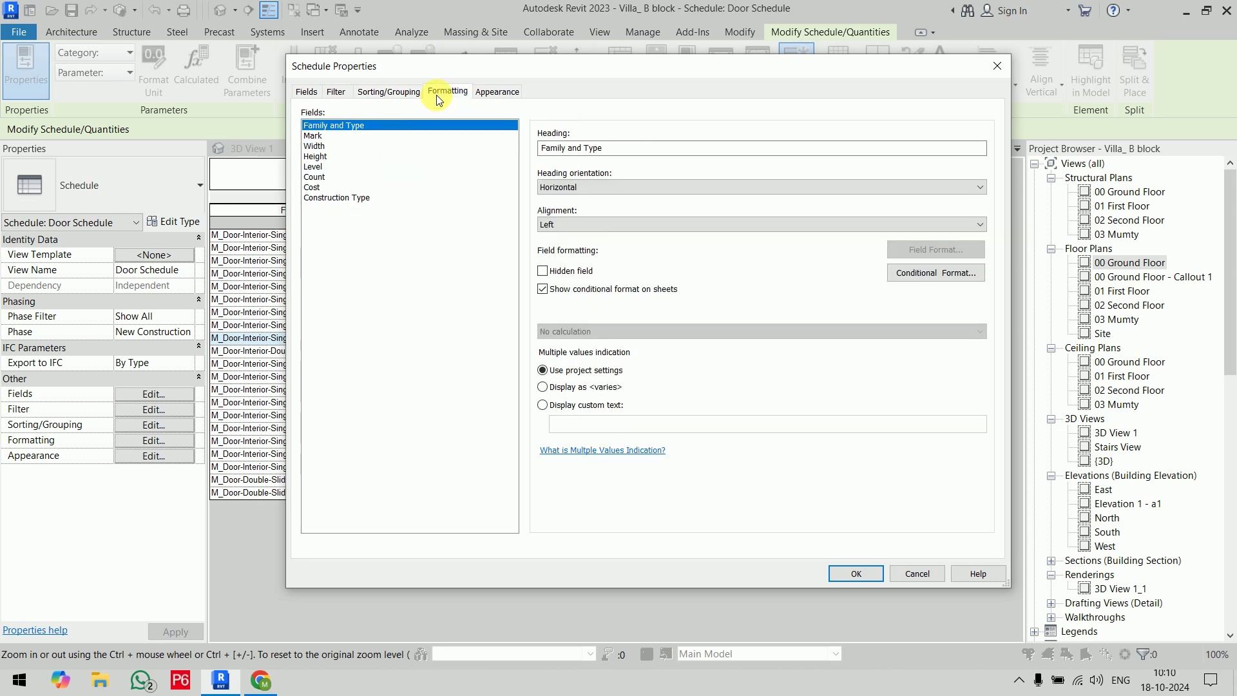
Step: Set both the Count and Cost fields to Calculate totals and apply
click(360, 180)
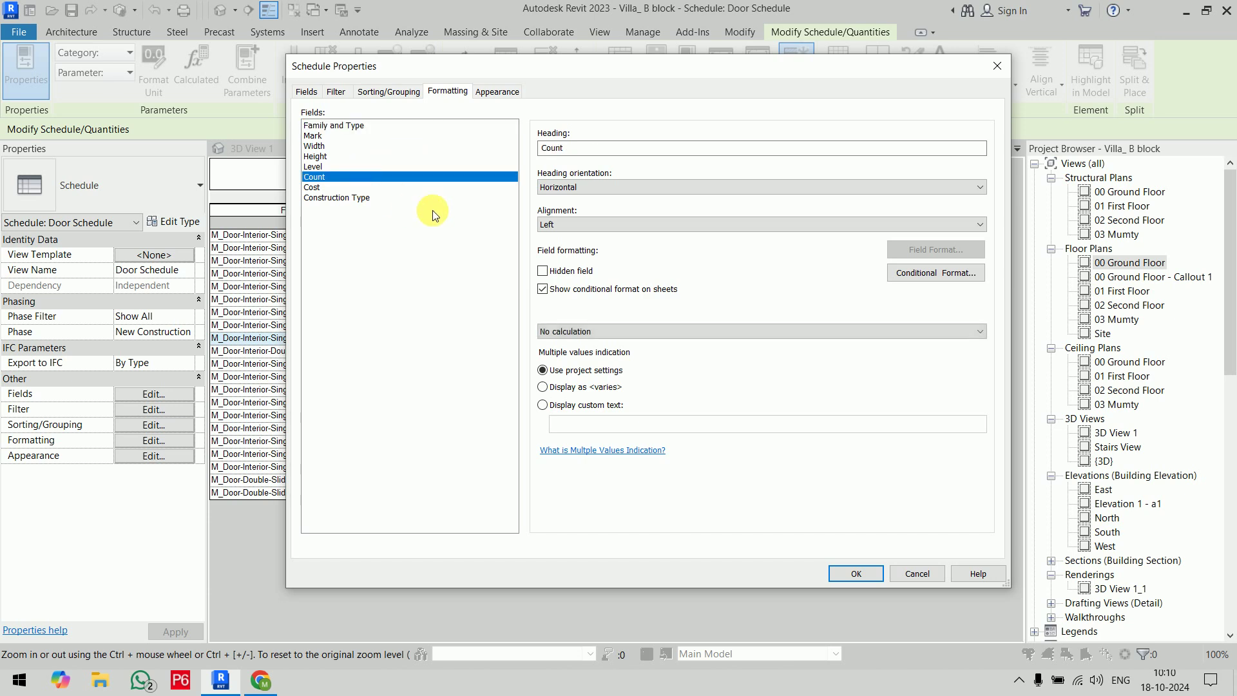
click(659, 335)
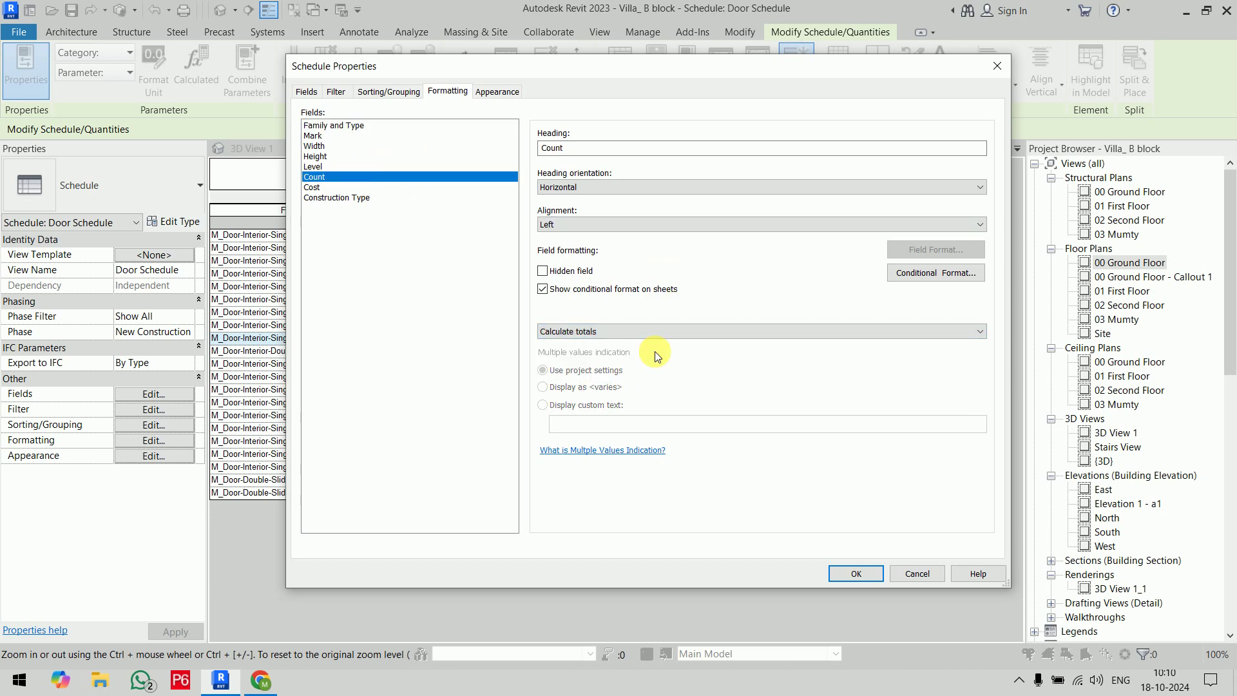
click(335, 188)
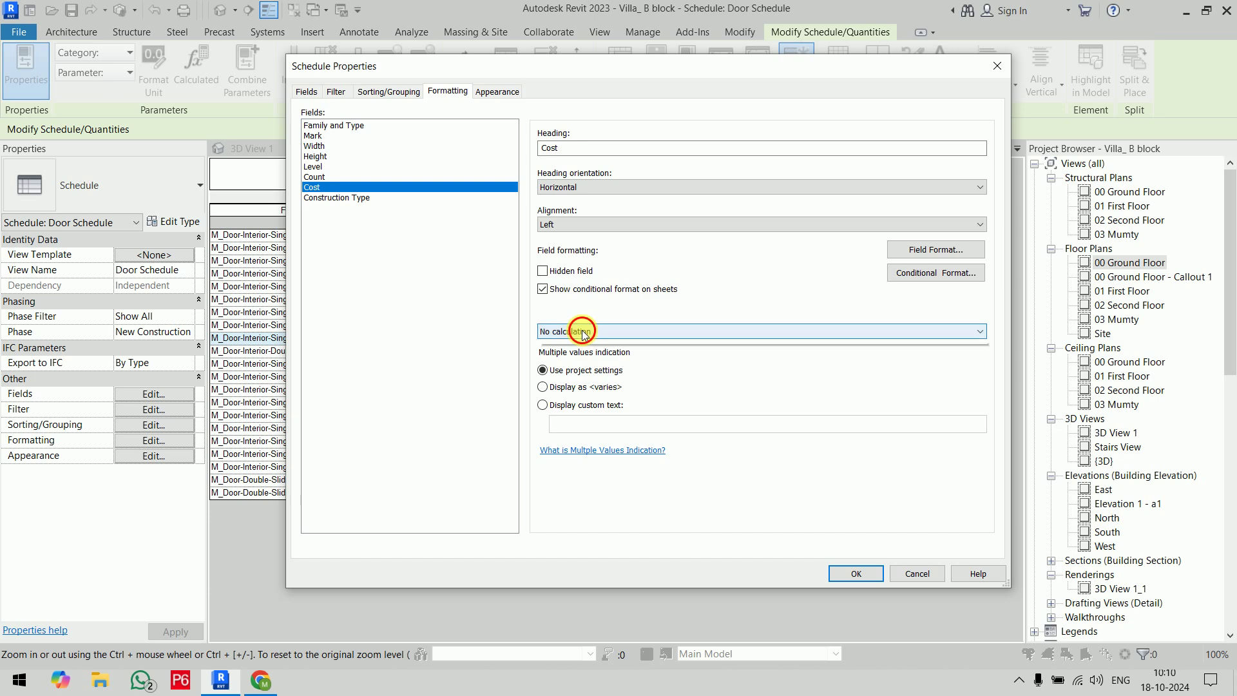
click(606, 331)
click(590, 353)
click(451, 357)
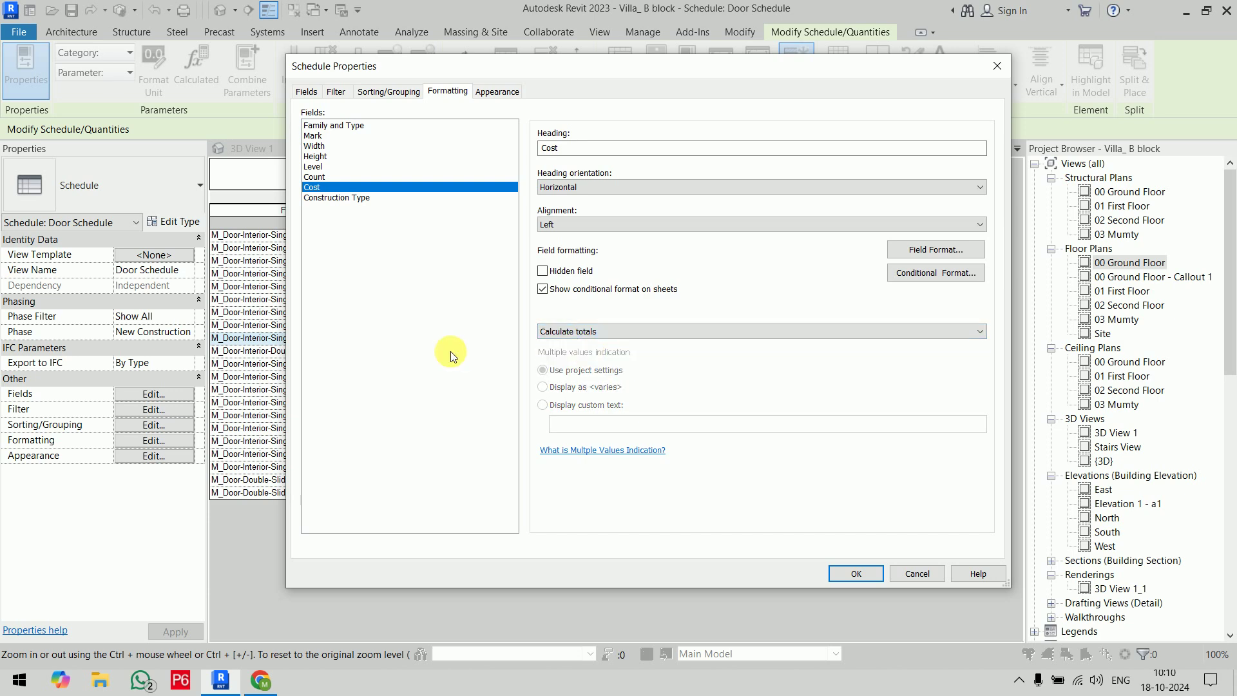
click(871, 573)
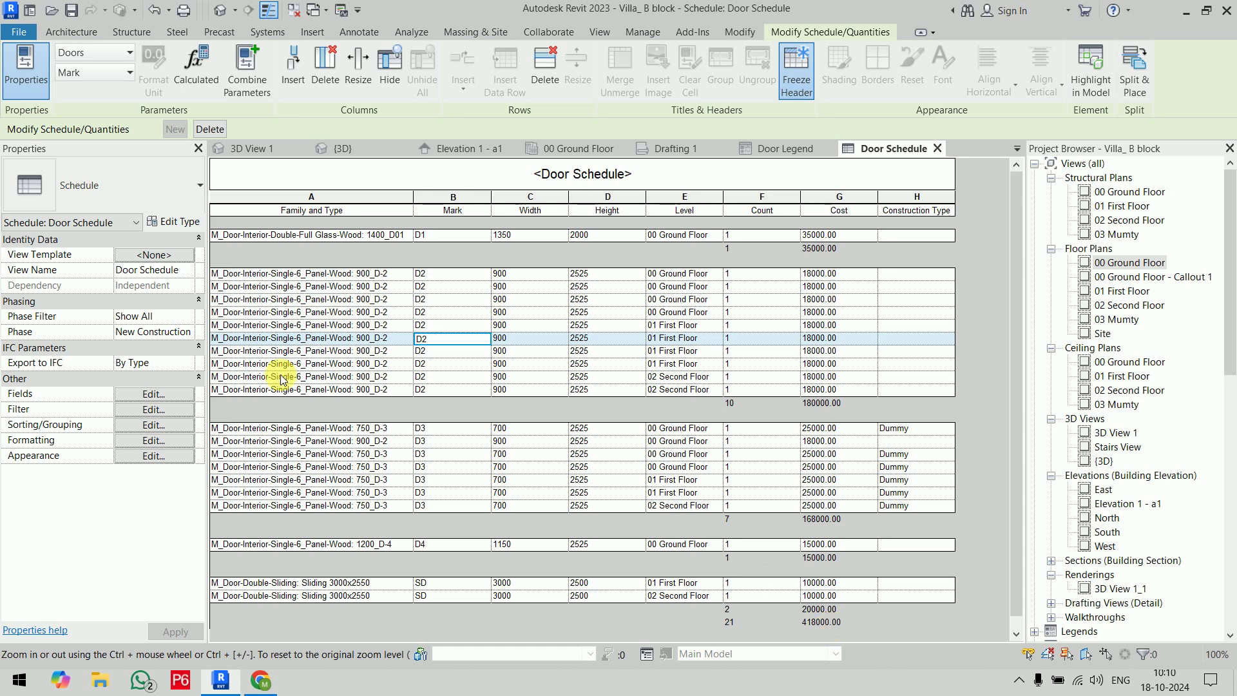
Step: Turn on Stripe Rows with a pink first-row colour and green second-row colour
click(157, 456)
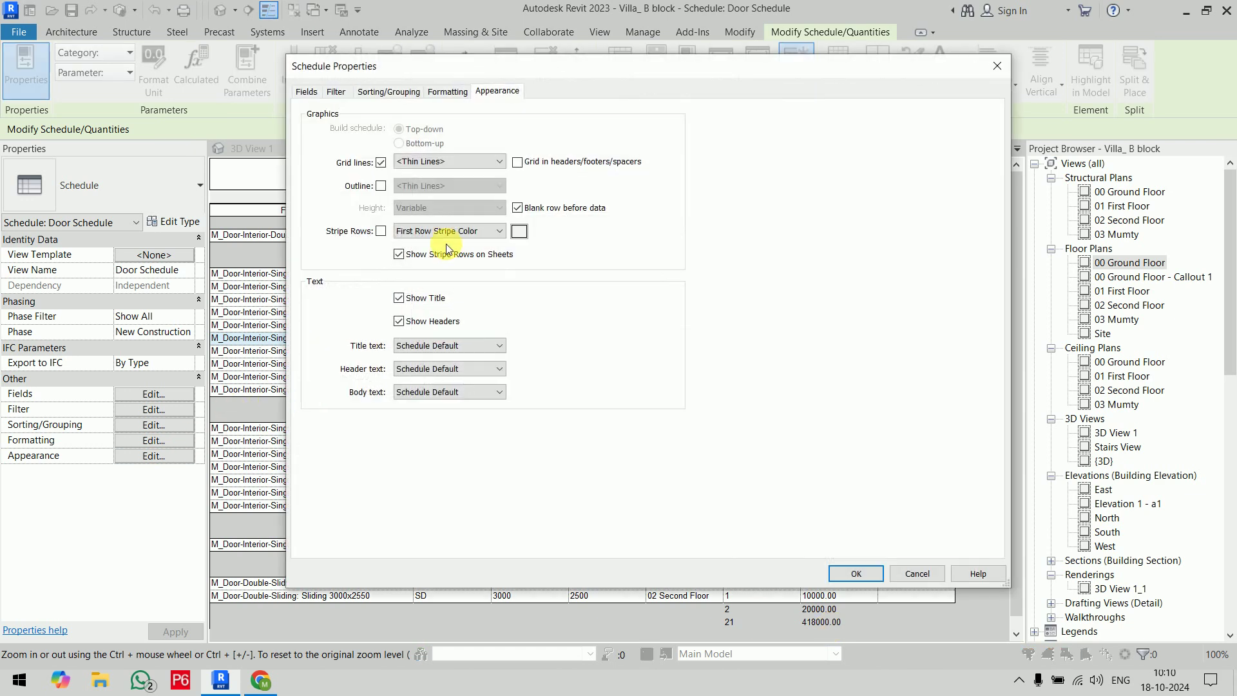
click(381, 232)
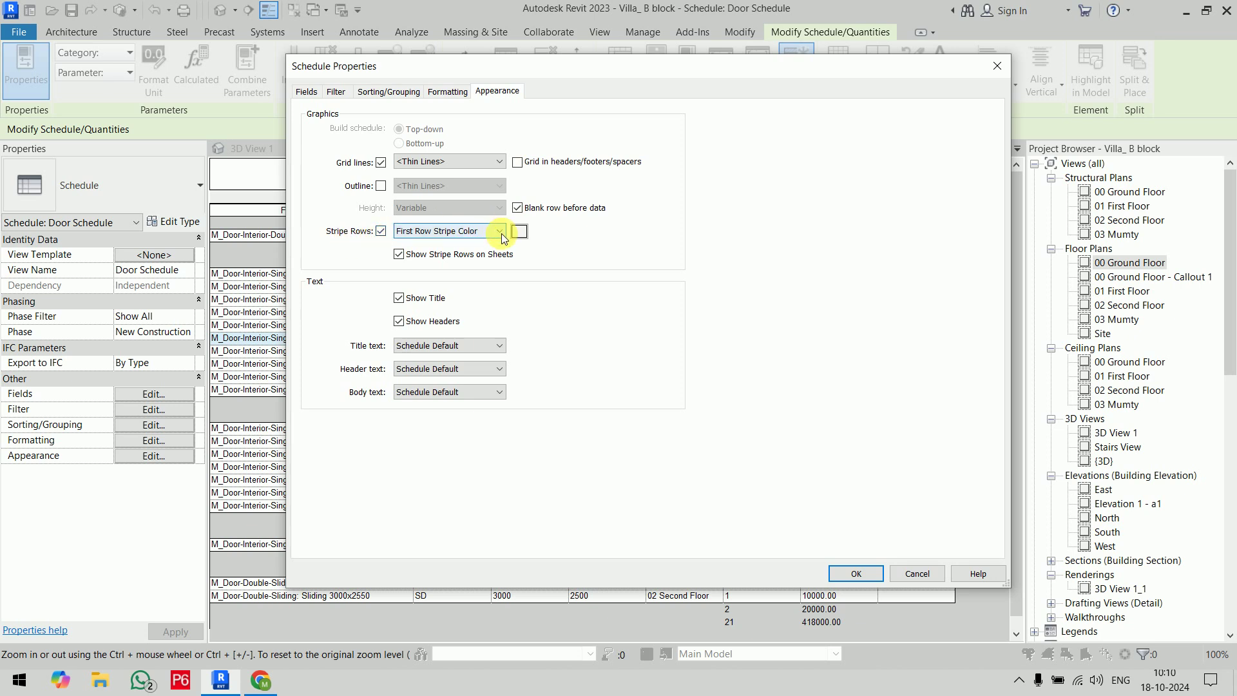
click(520, 231)
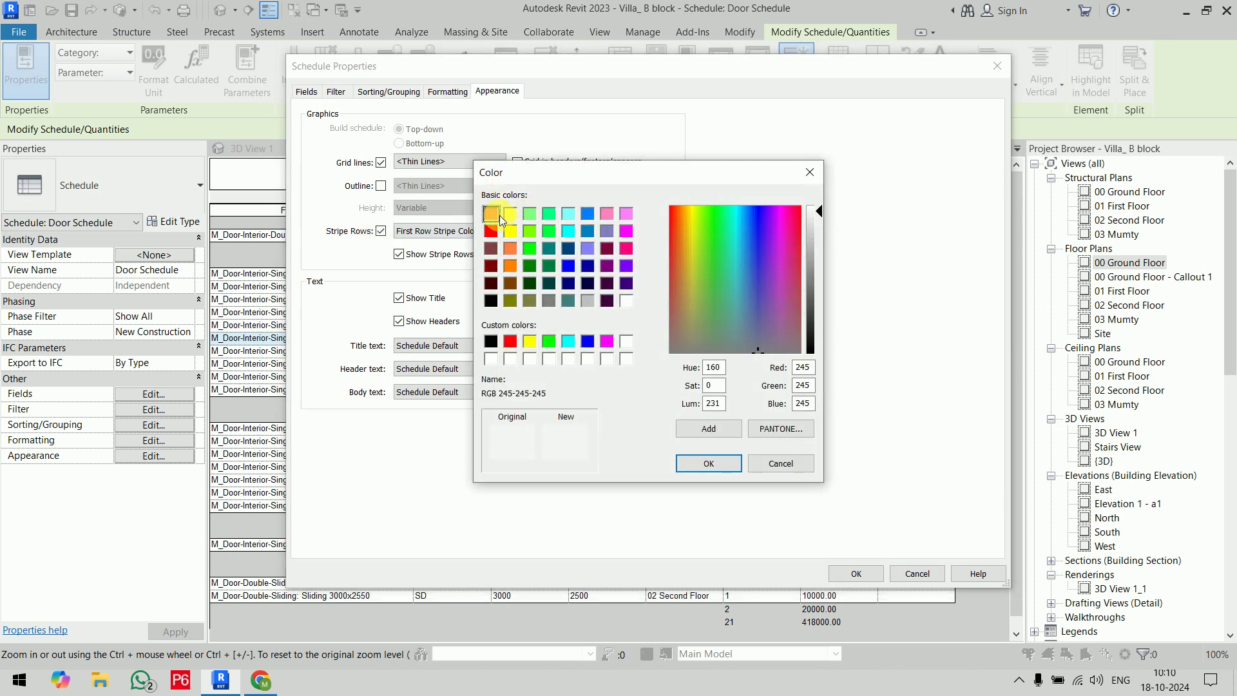
click(708, 464)
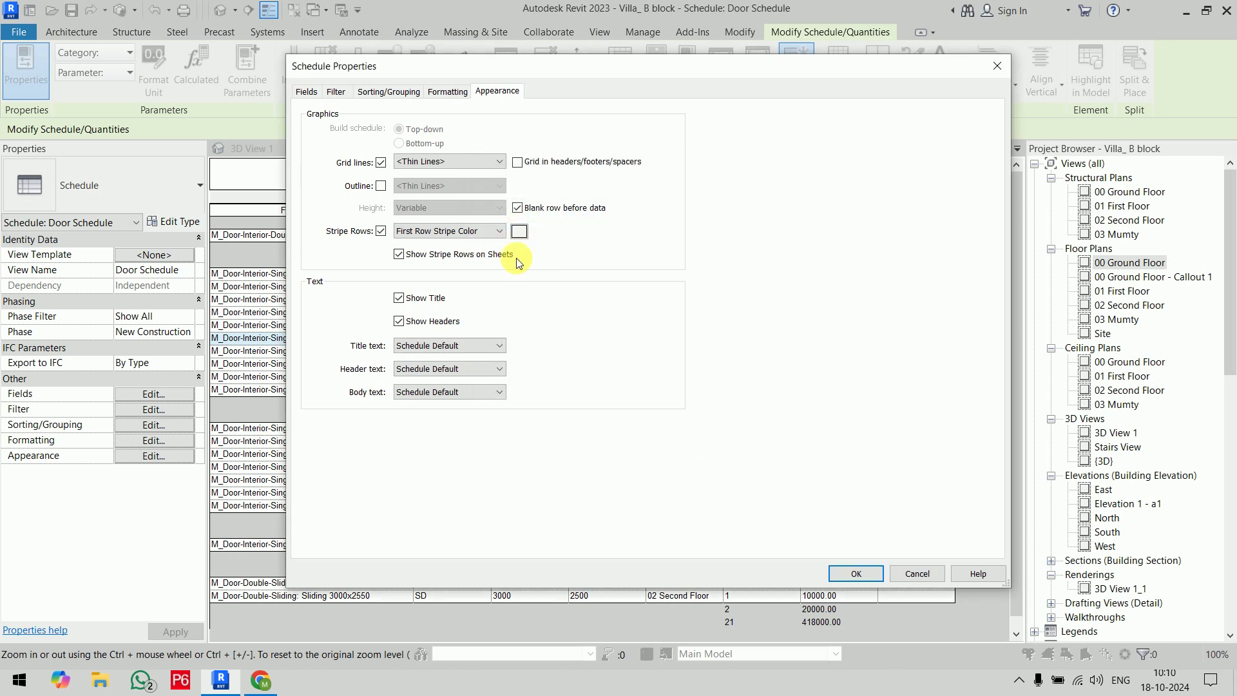
click(520, 231)
click(491, 213)
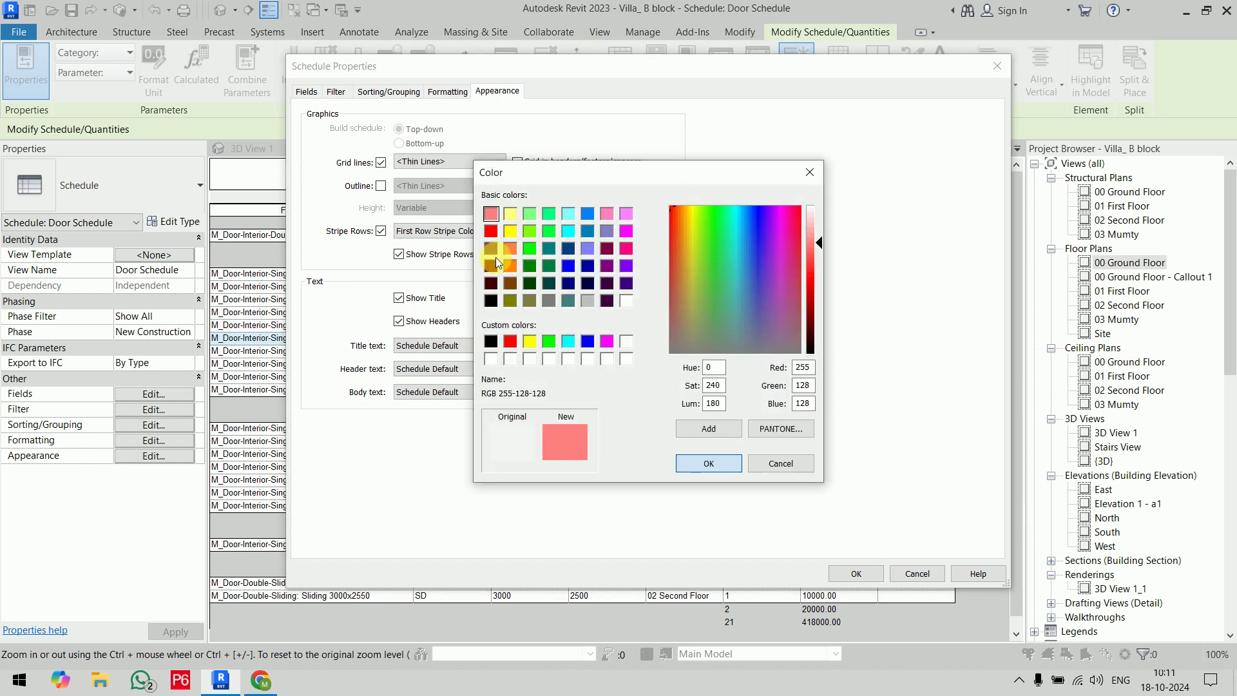
key(Return)
click(474, 231)
click(444, 256)
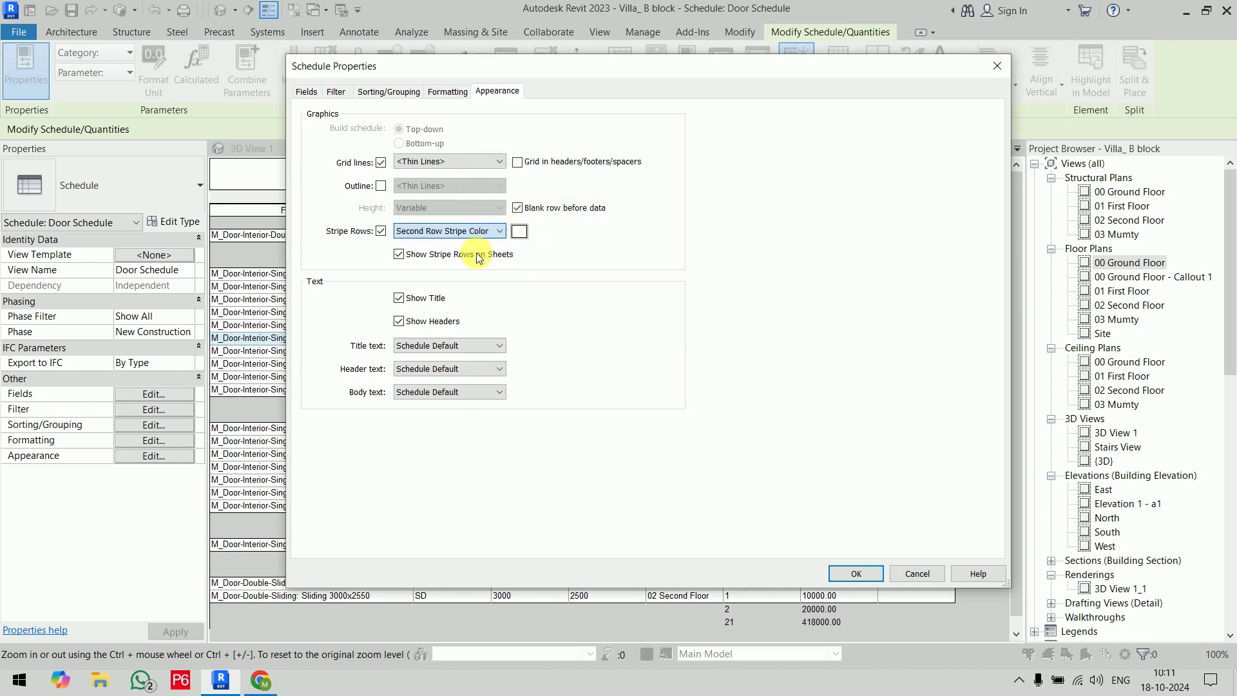
click(519, 232)
click(548, 213)
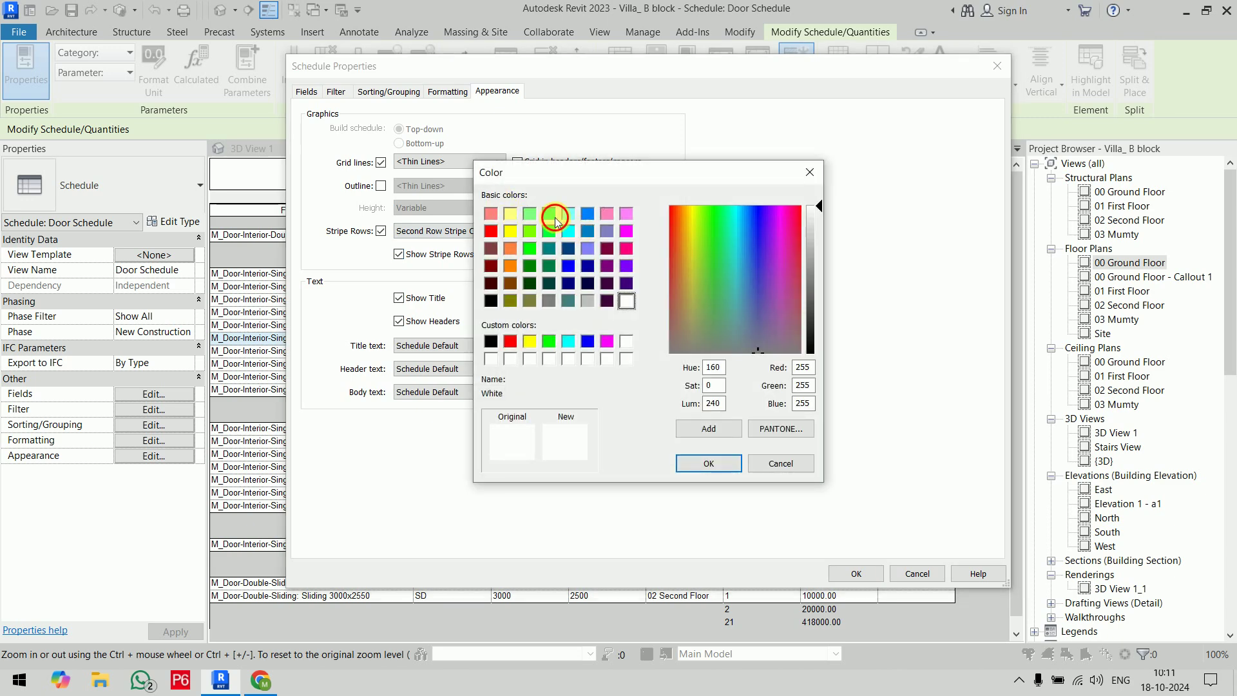
click(710, 462)
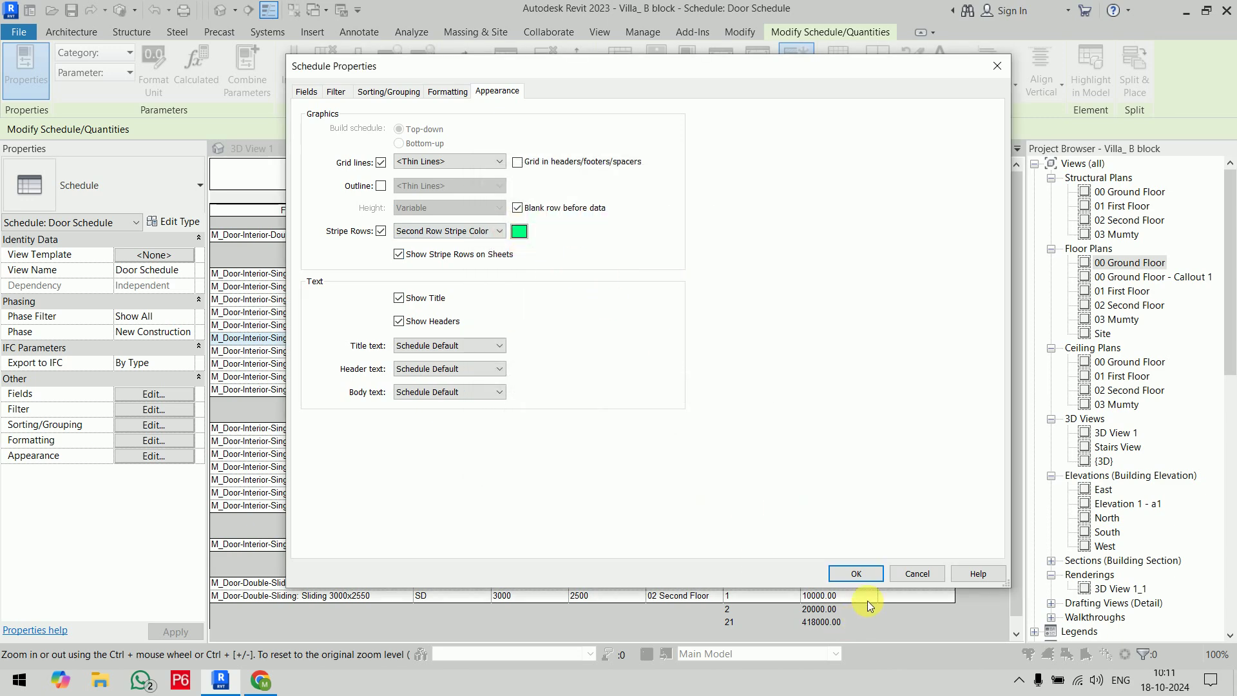
click(858, 571)
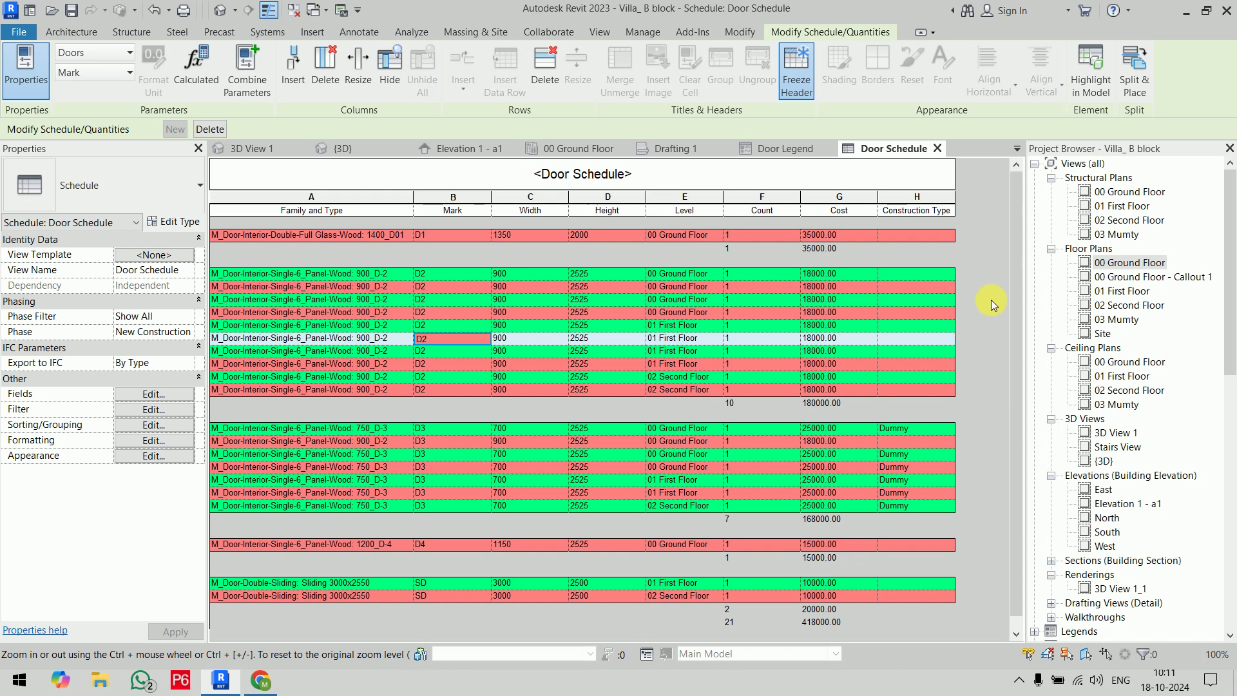
Step: Center the Count column values, cancelling the save reminder
click(618, 352)
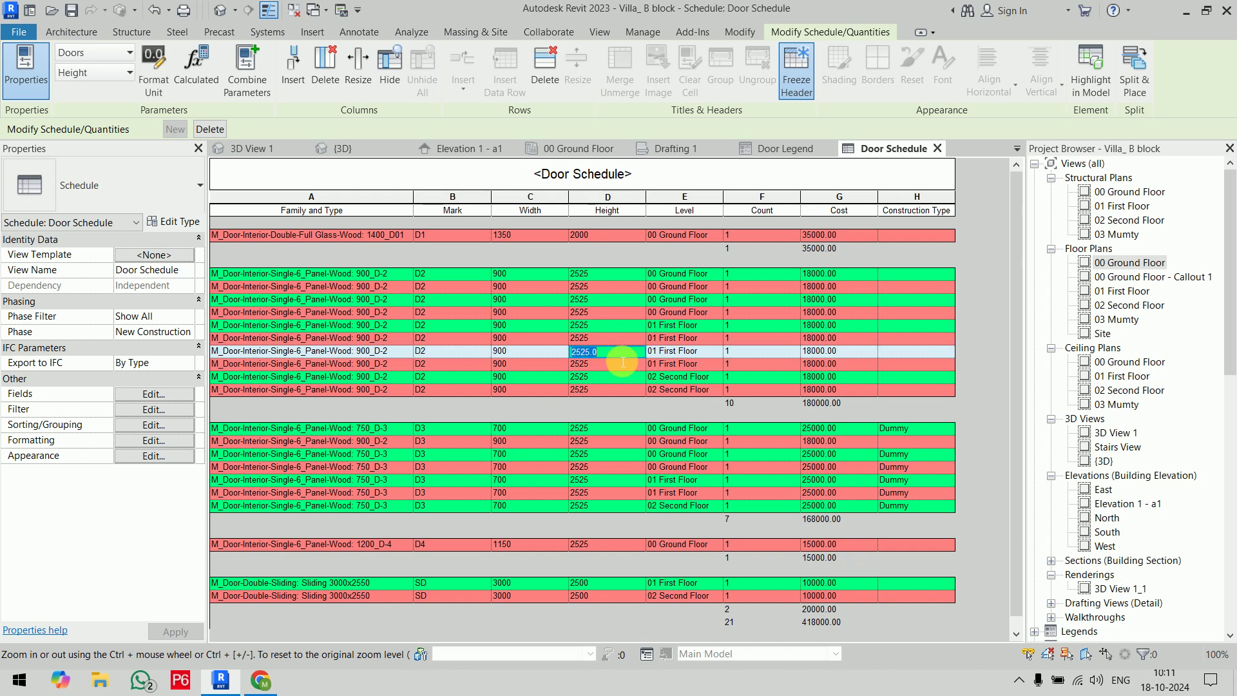
click(760, 197)
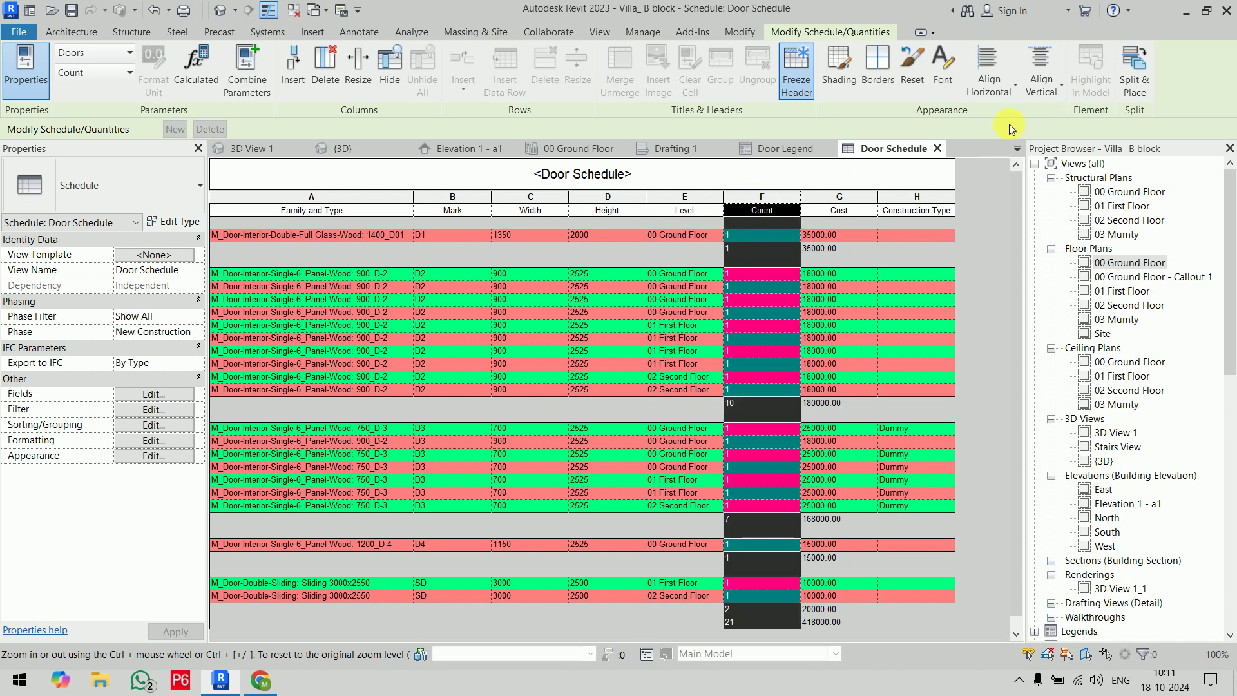
click(989, 72)
click(1002, 146)
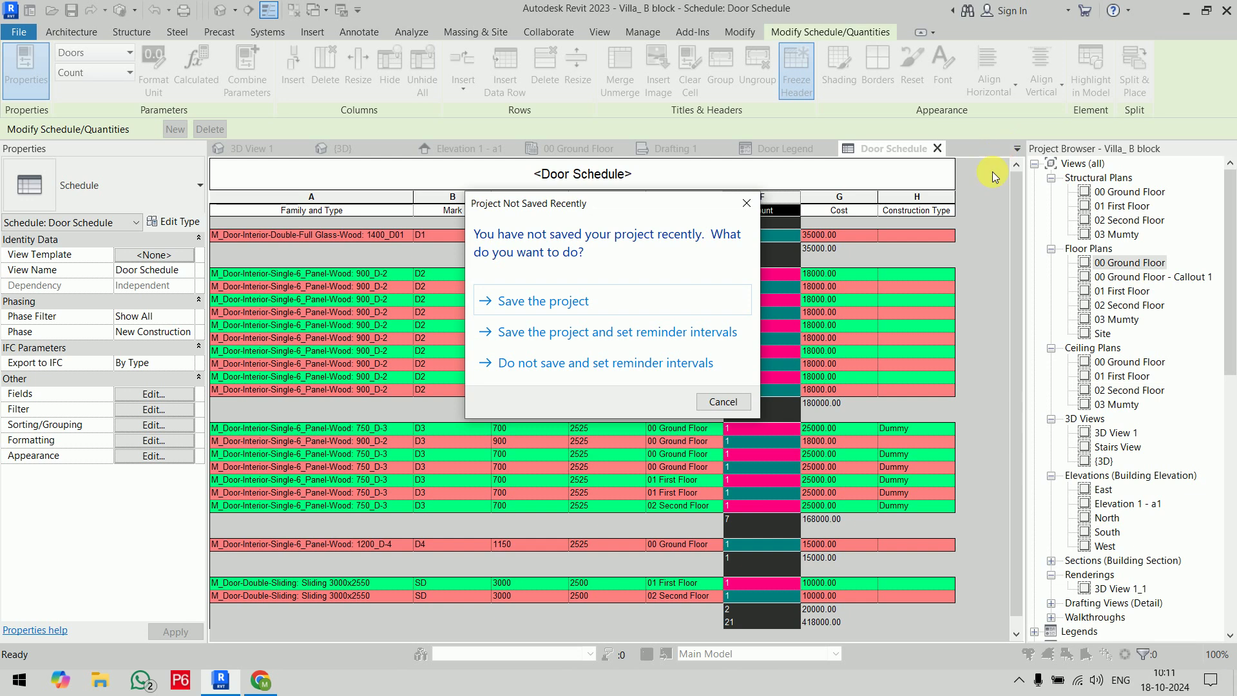
click(720, 402)
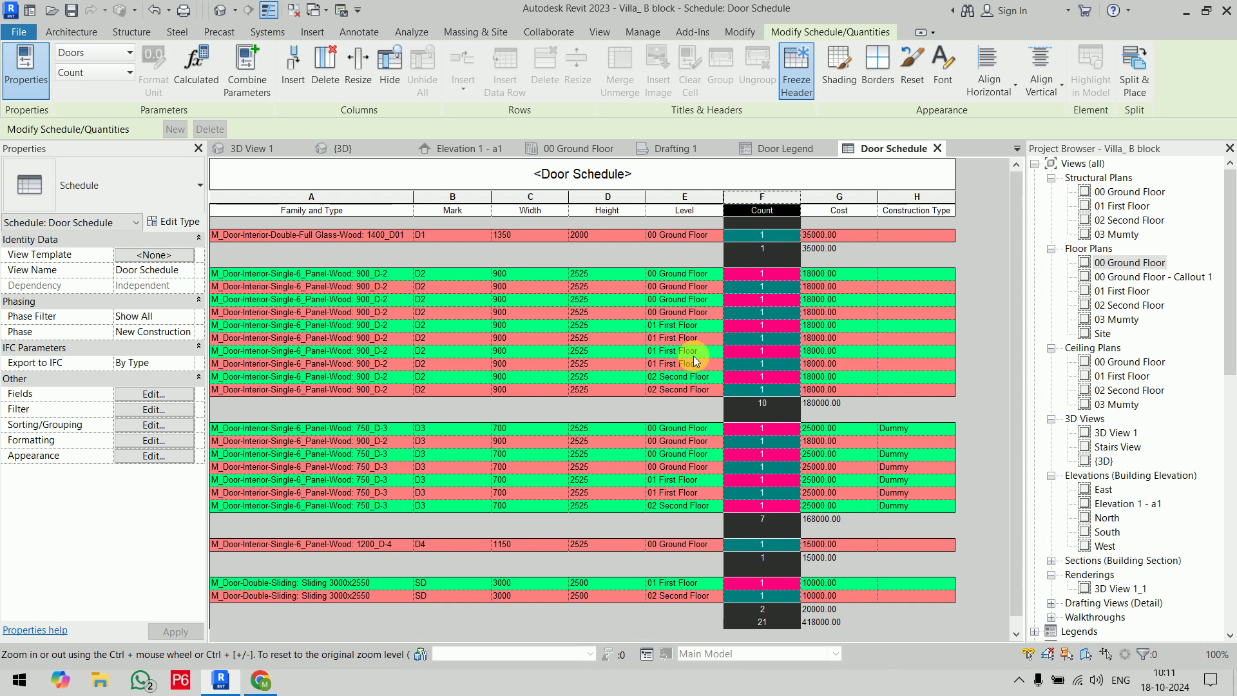
Step: Center the Height, Width and Mark column values
click(451, 196)
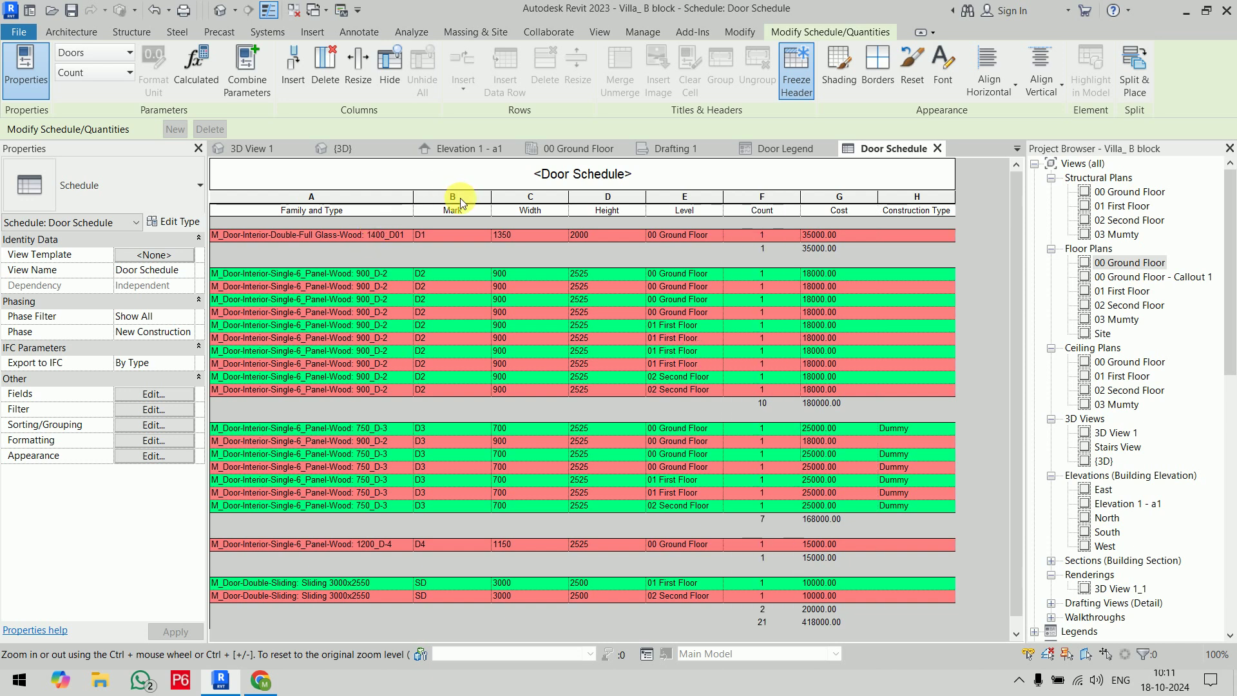
click(530, 197)
click(607, 196)
click(990, 85)
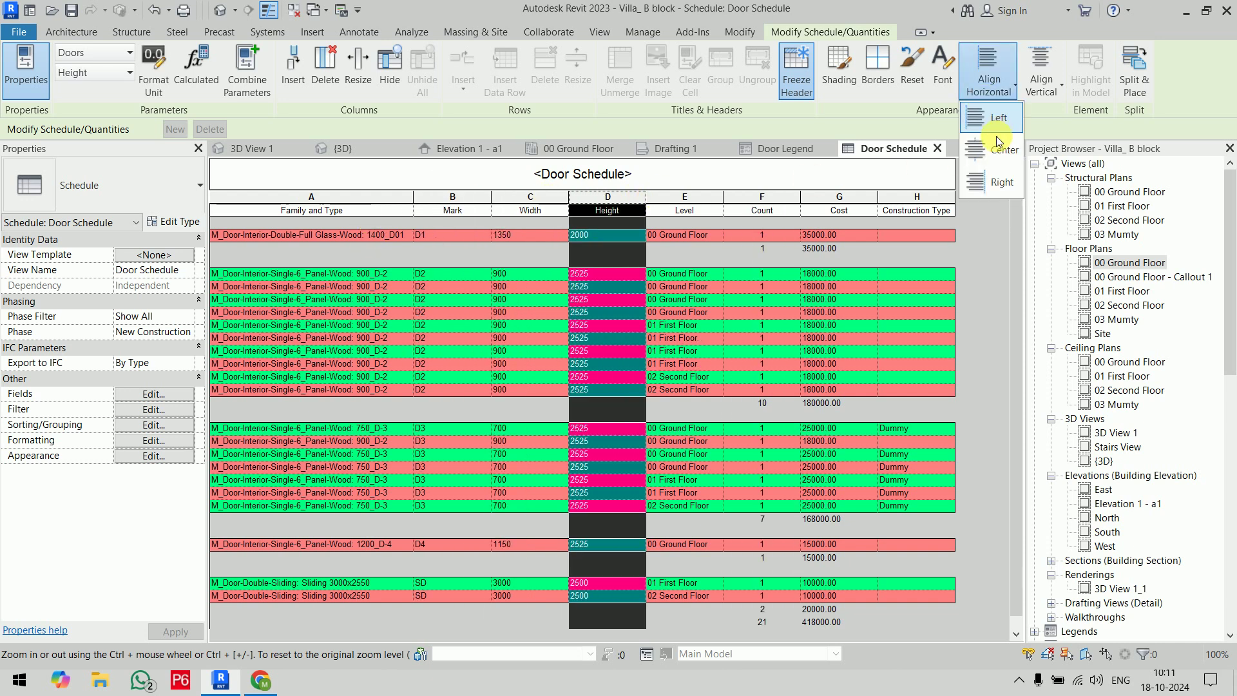
click(993, 158)
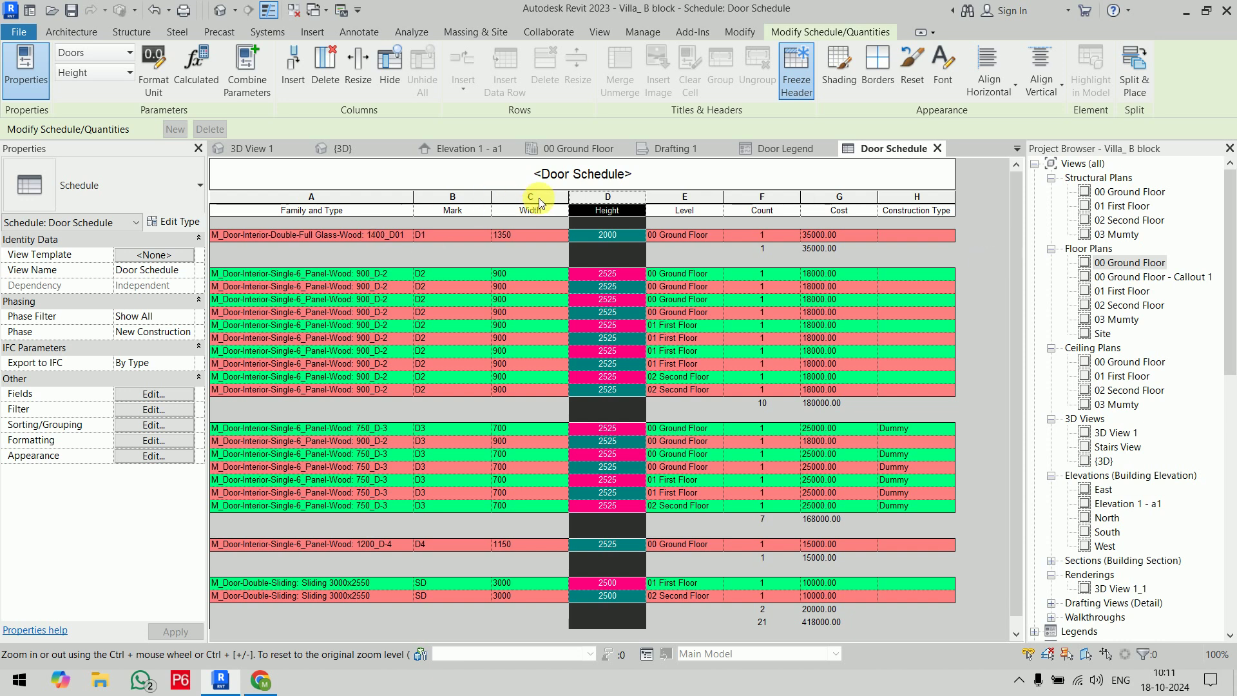
click(530, 196)
click(1013, 90)
click(1003, 146)
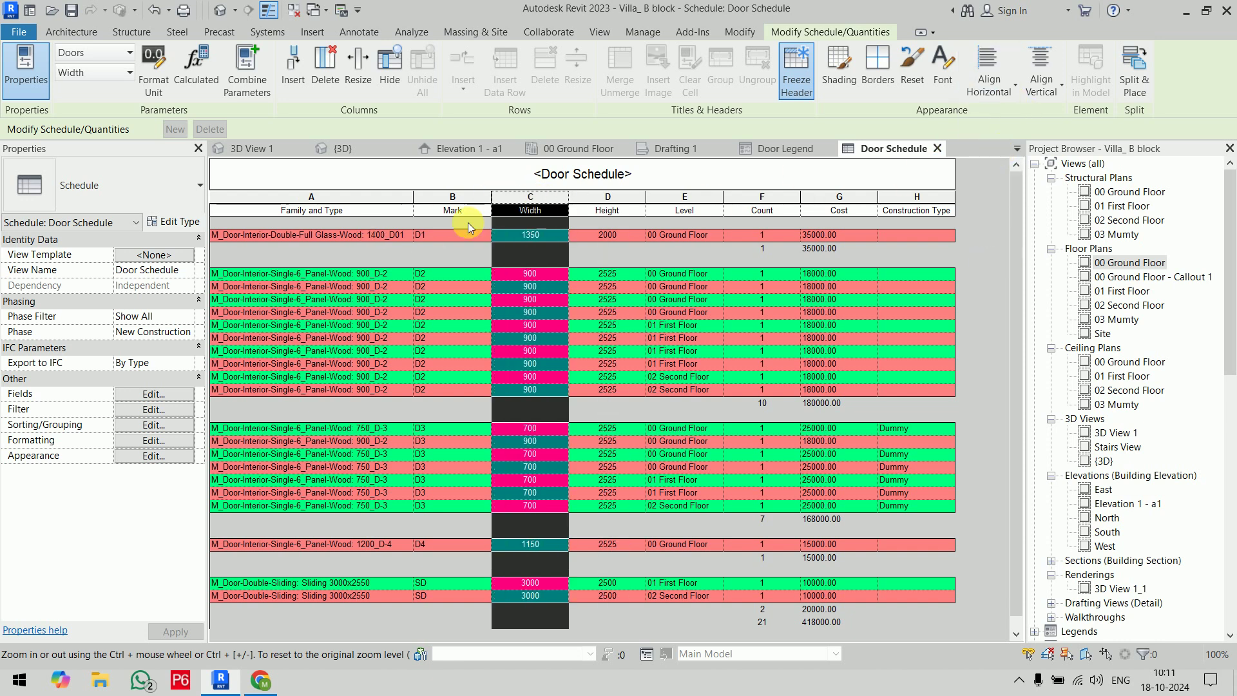
click(451, 196)
click(976, 94)
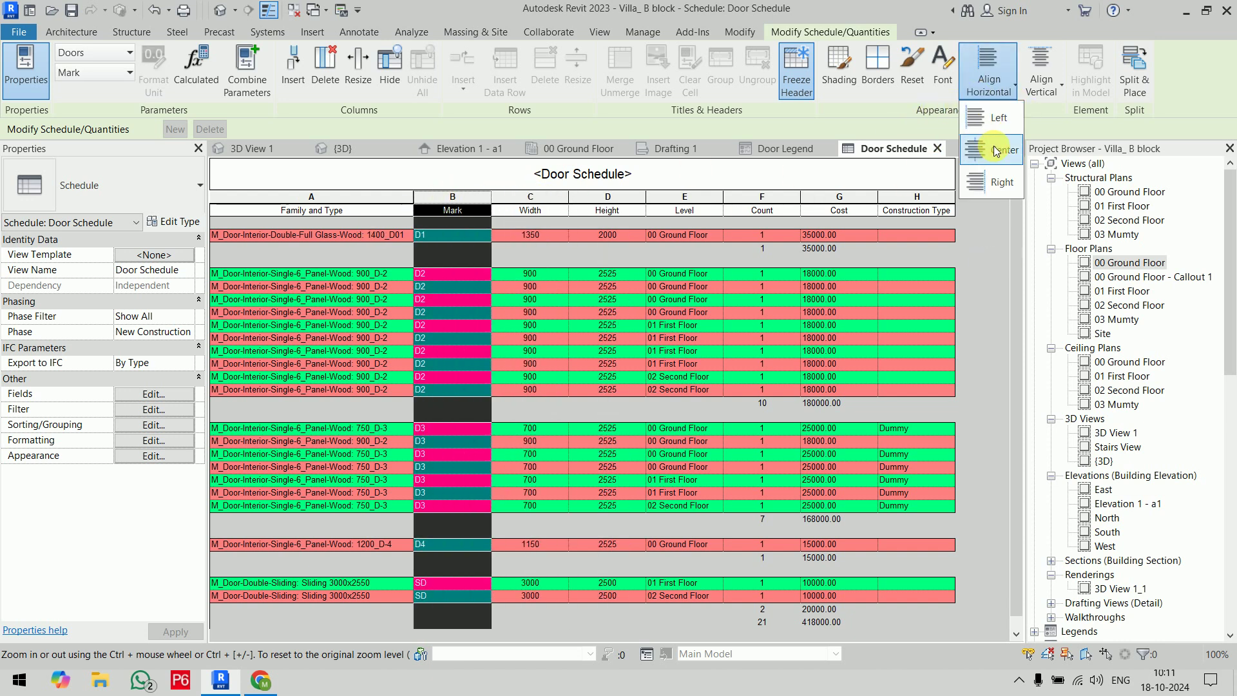
click(993, 146)
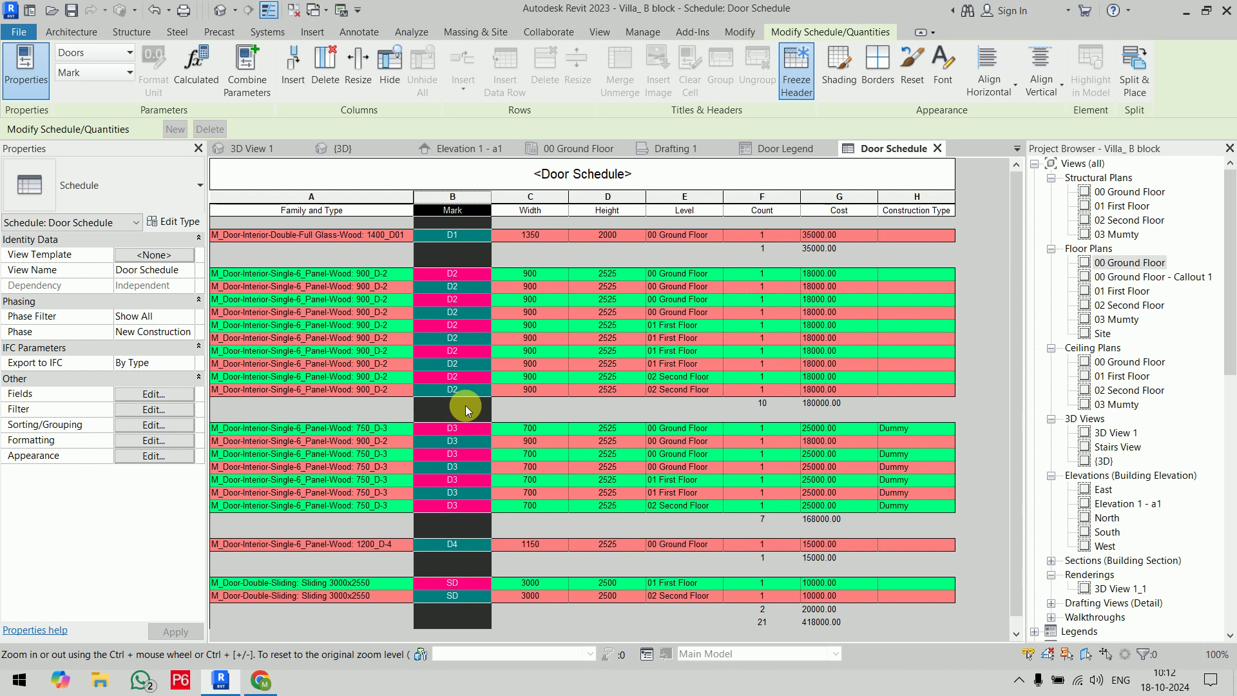
Step: Export the schedule report as 'Door Schedule' CSV to the Desktop with default options, then minimize Revit
click(18, 32)
mouse_move(57, 288)
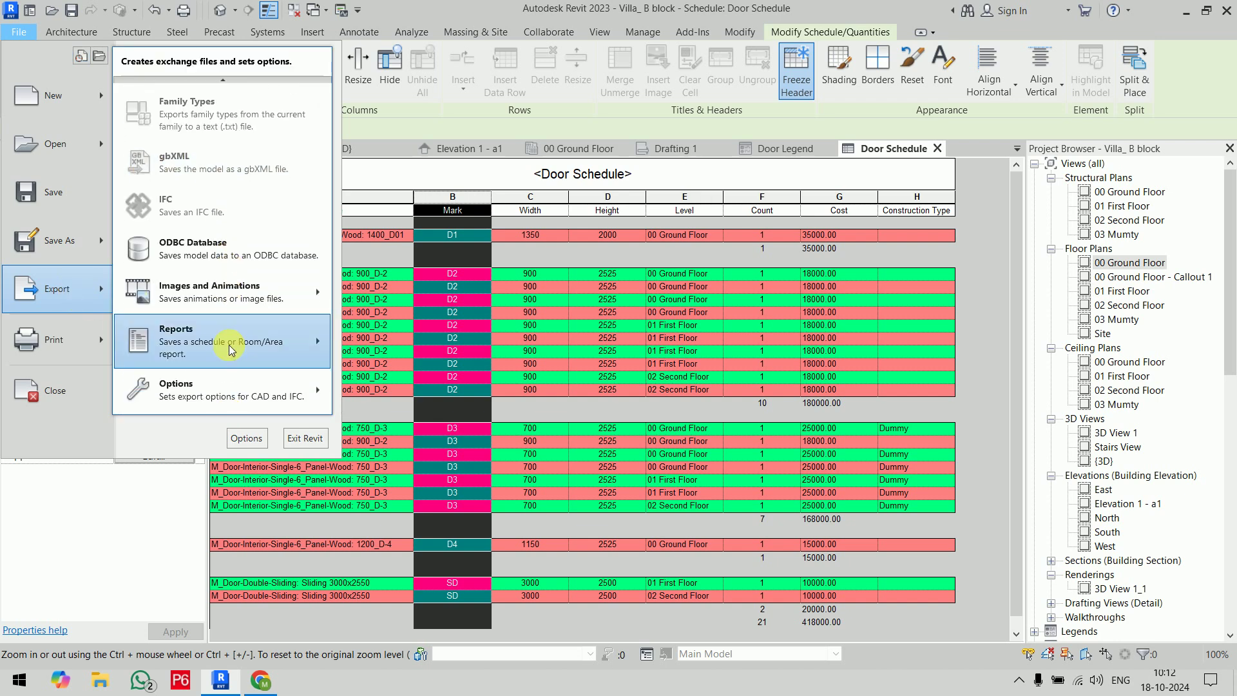
mouse_move(220, 341)
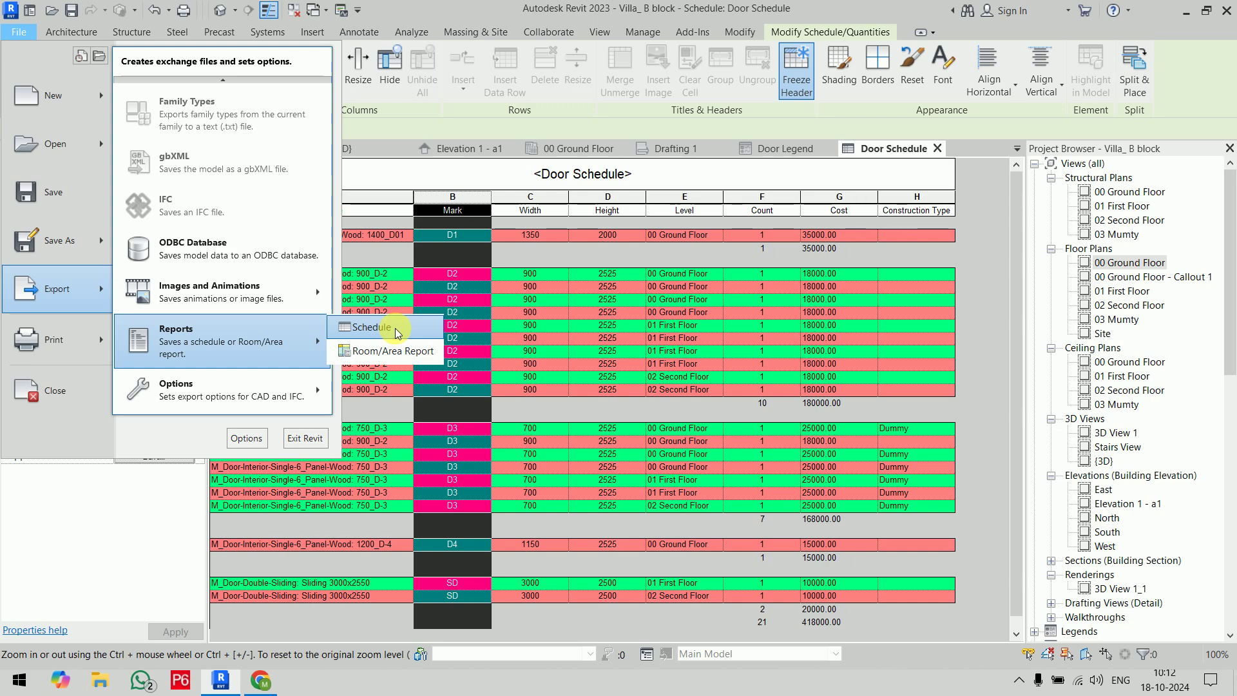
click(395, 330)
click(245, 344)
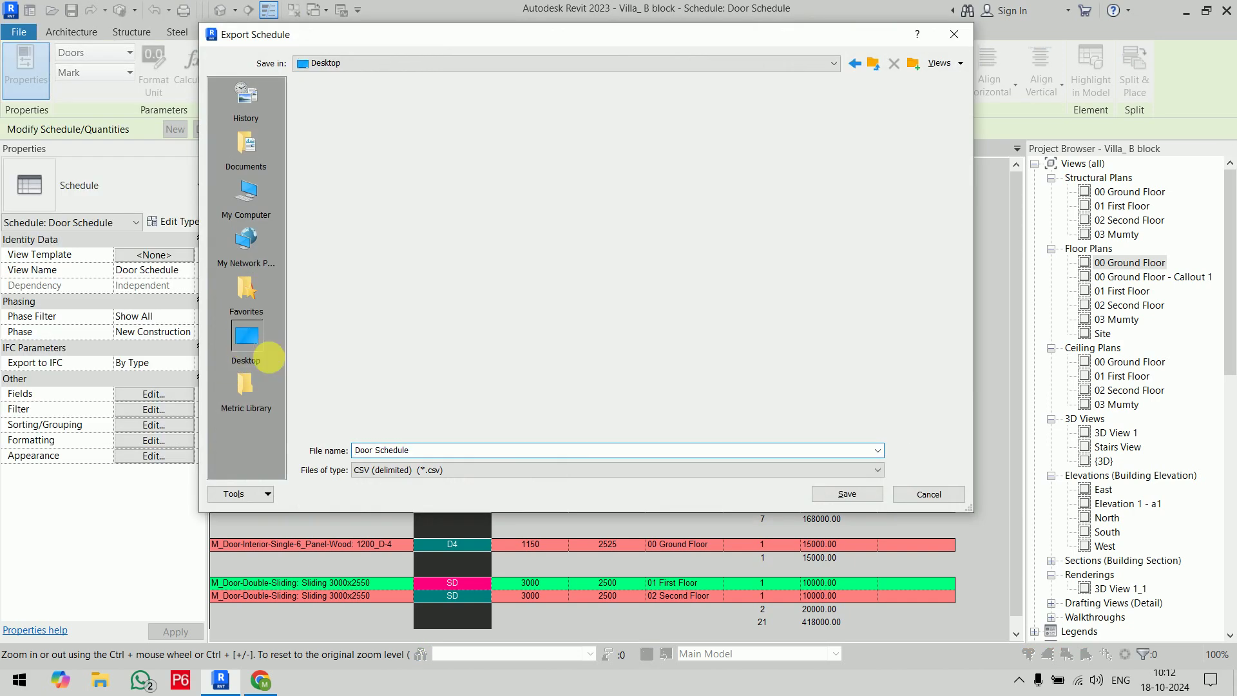
click(847, 494)
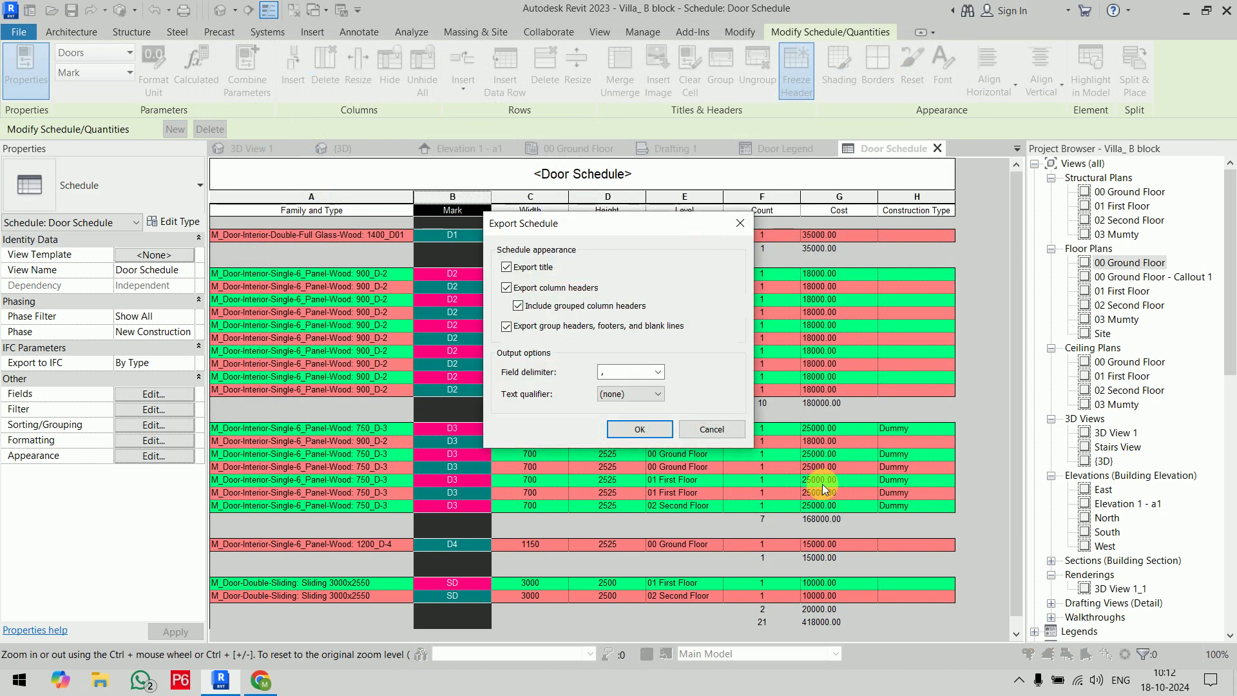
click(638, 433)
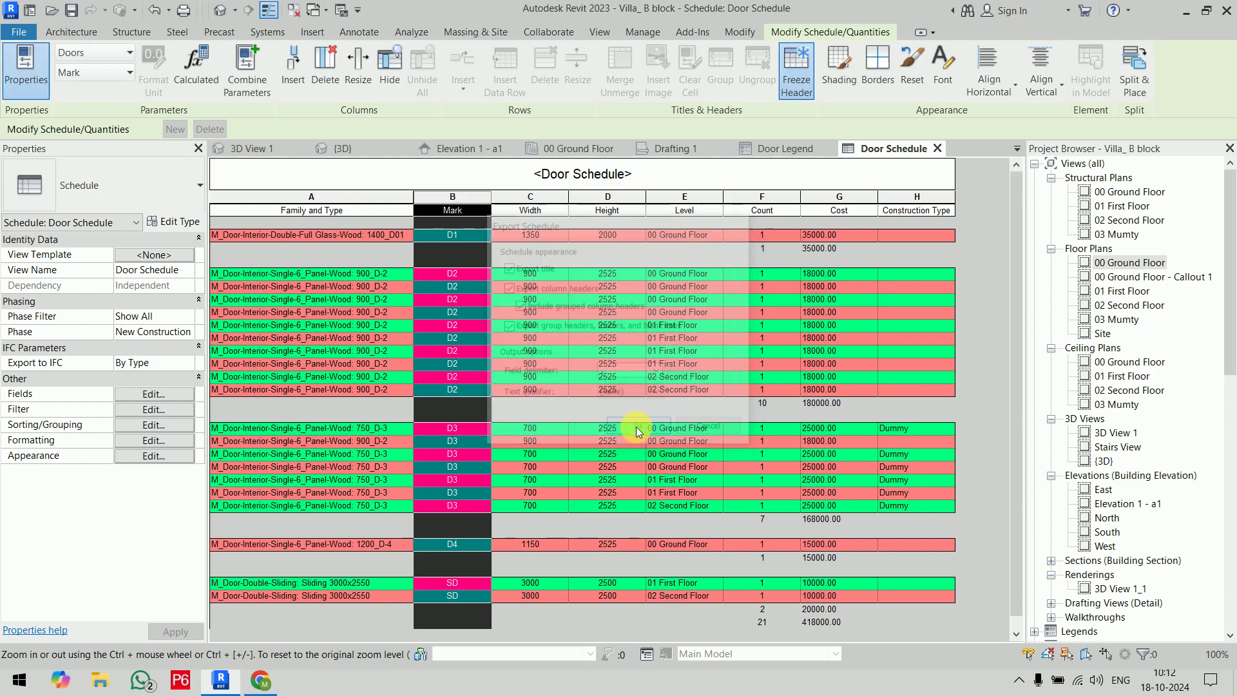
click(1174, 14)
Step: Open Door Schedule.csv in Excel, AutoFit every column, then close it without saving
double_click(361, 197)
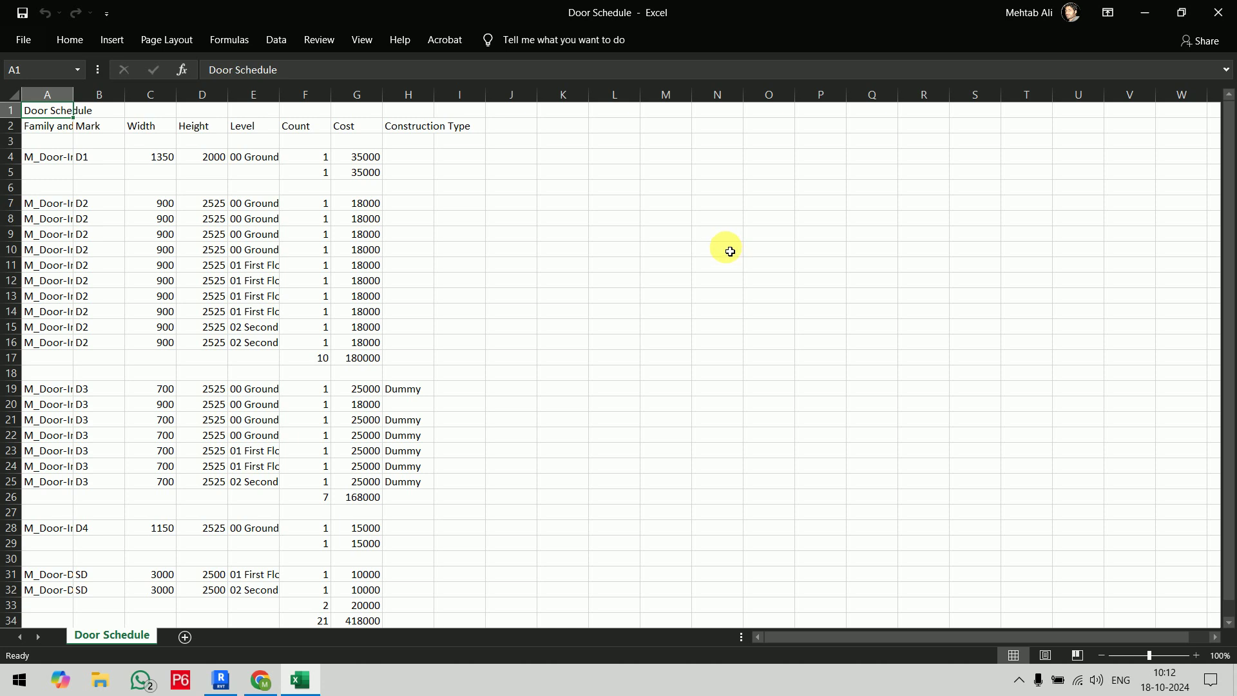
click(14, 95)
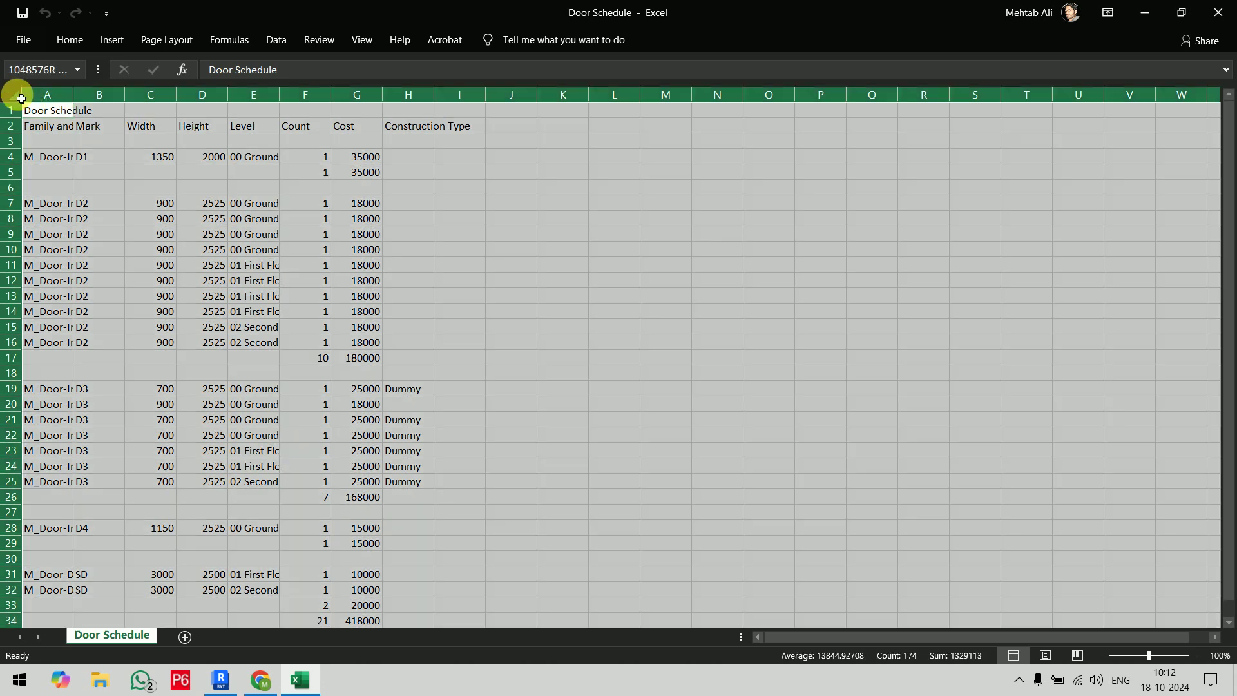
double_click(73, 94)
click(889, 318)
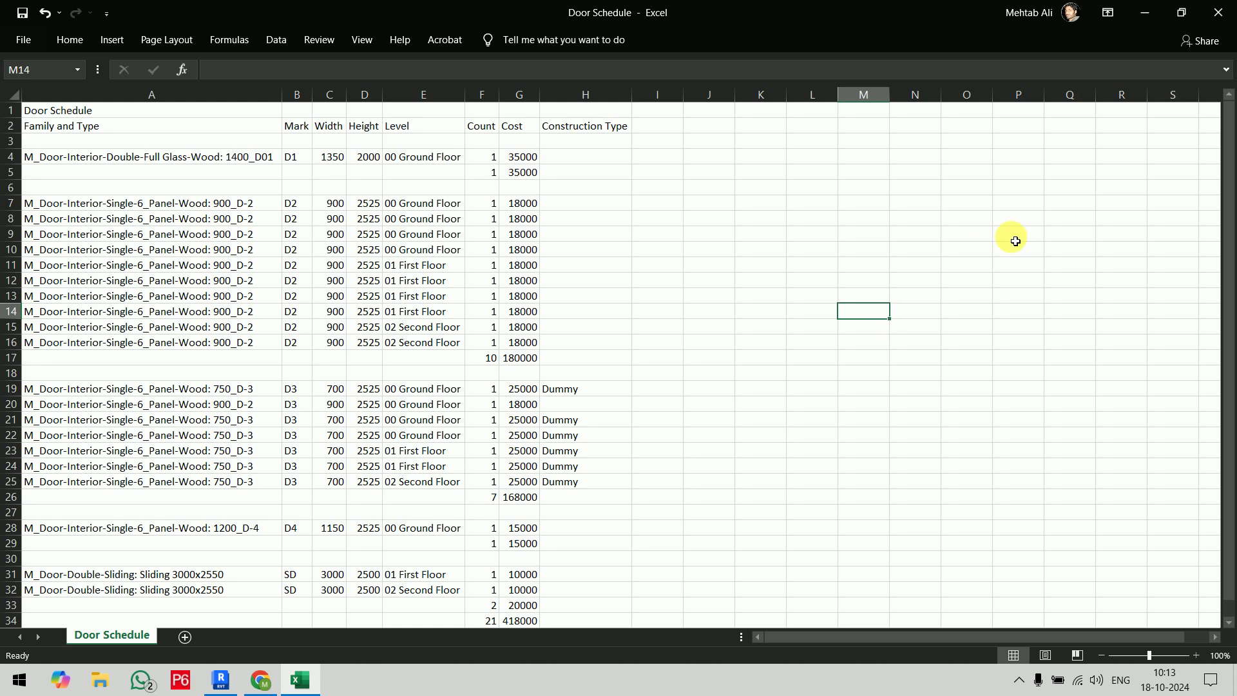
click(1218, 13)
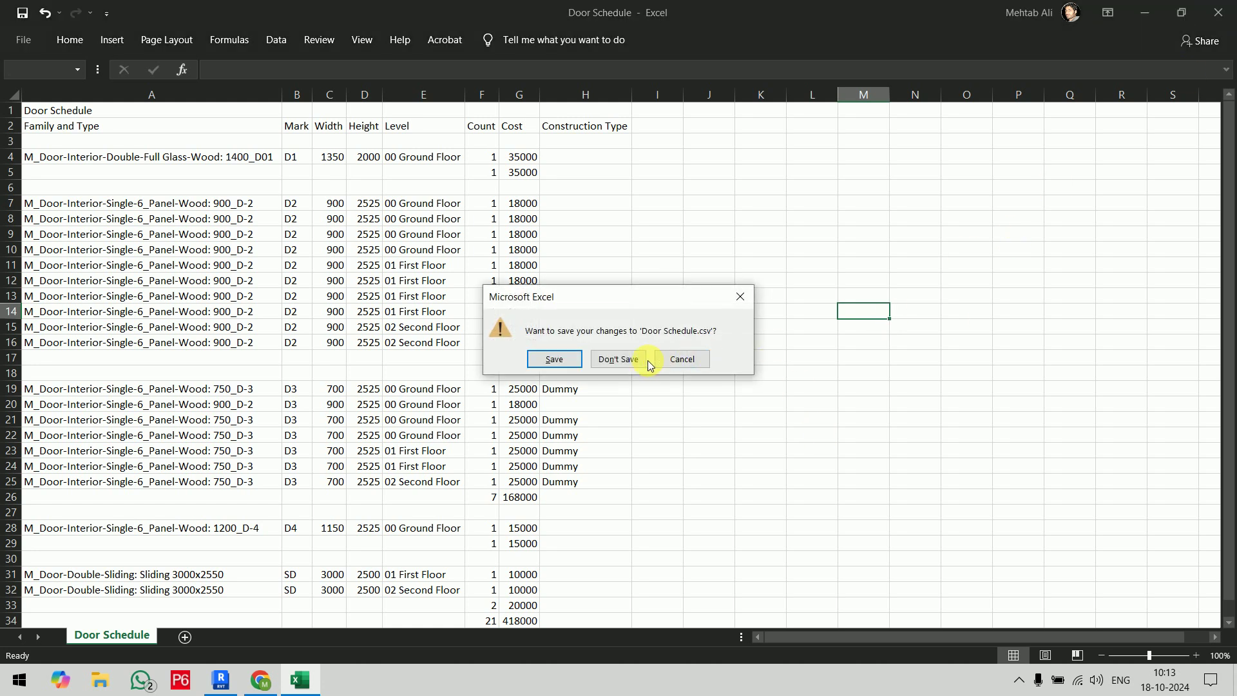
click(638, 359)
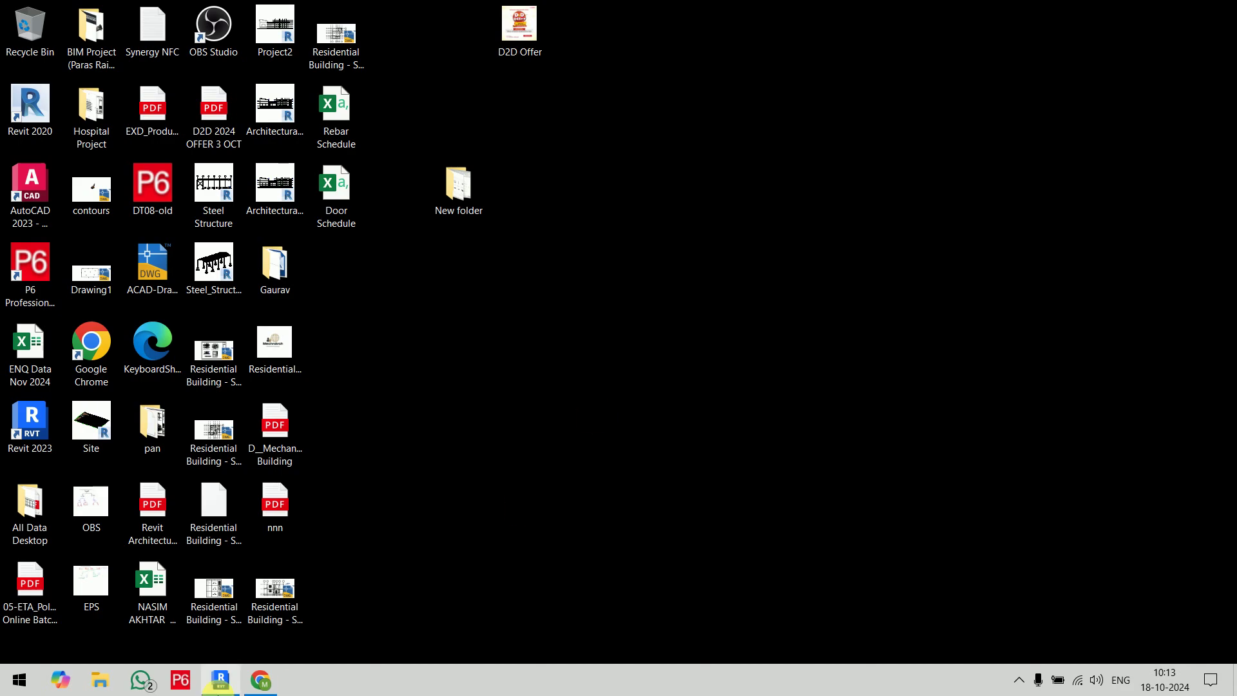